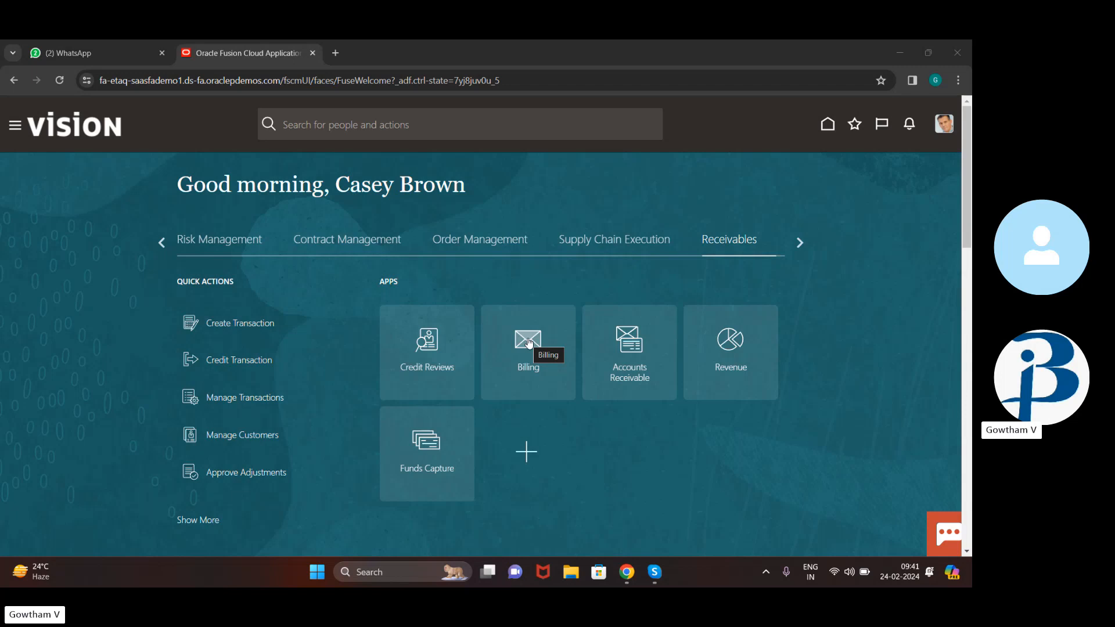
# - Open the Billing work area from Receivables and start creating a transaction
pyautogui.click(523, 344)
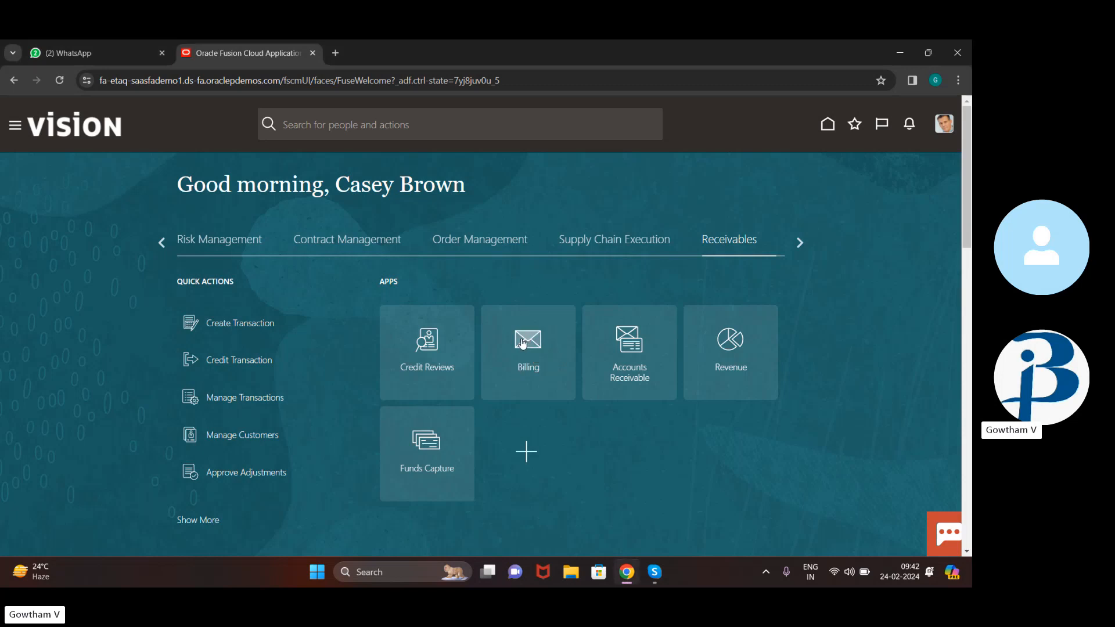
pyautogui.click(523, 343)
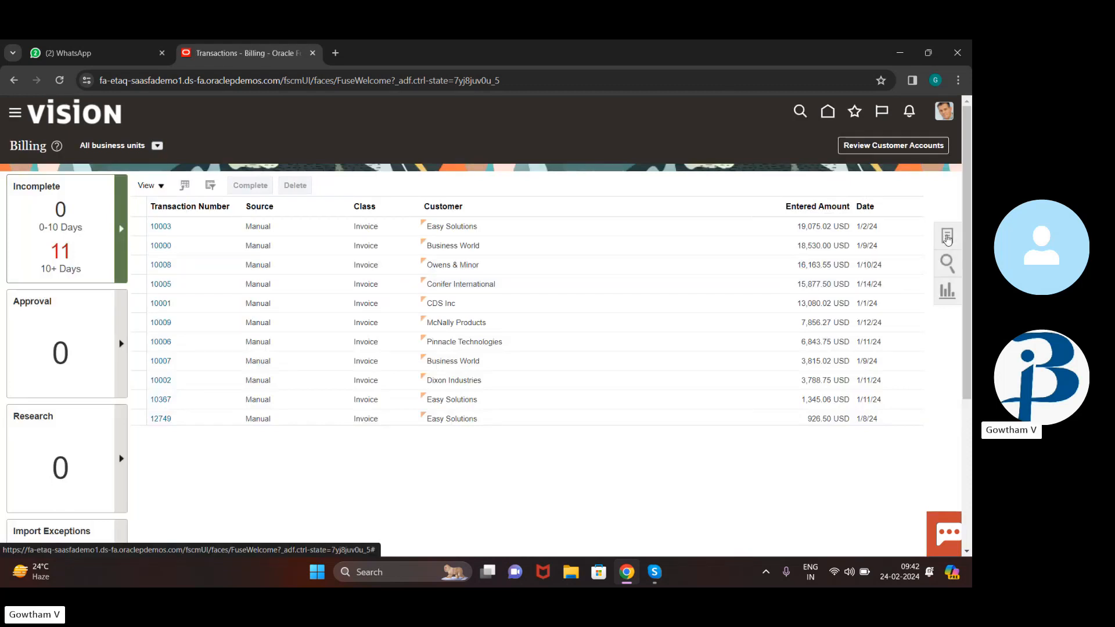
pyautogui.click(948, 238)
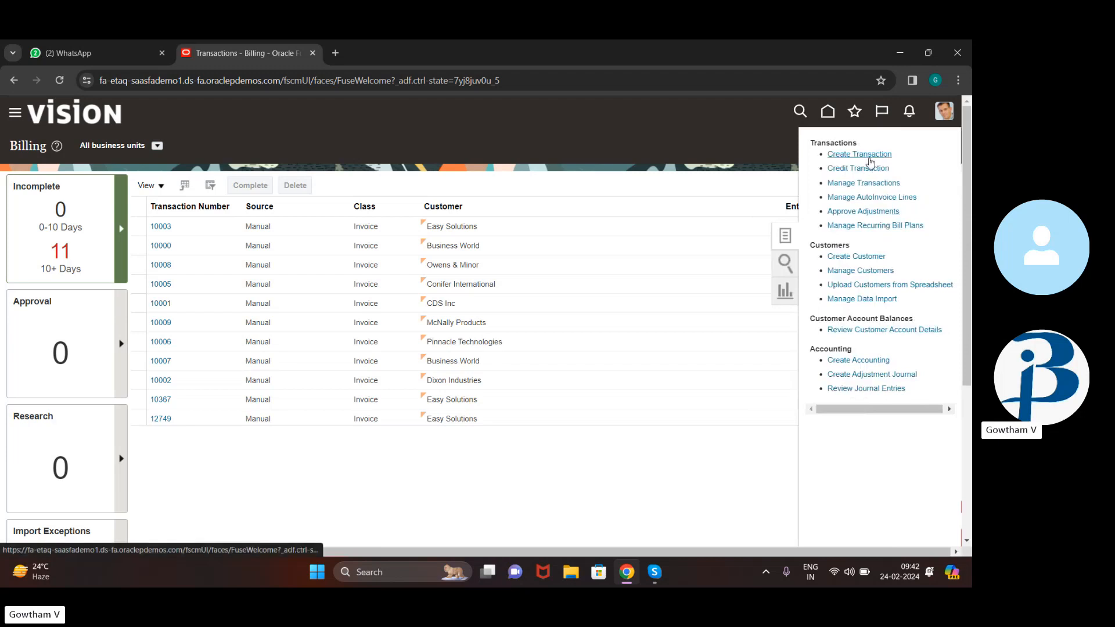
pyautogui.click(869, 156)
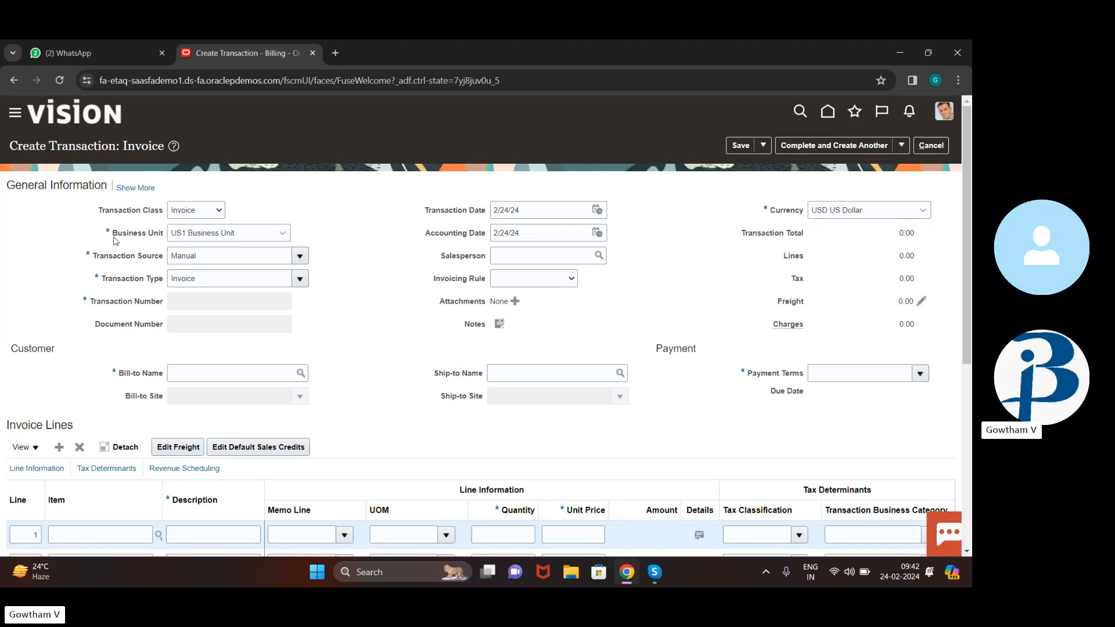
# - Choose Invoice as the transaction class and keep US1 Business Unit as the business unit
pyautogui.click(217, 214)
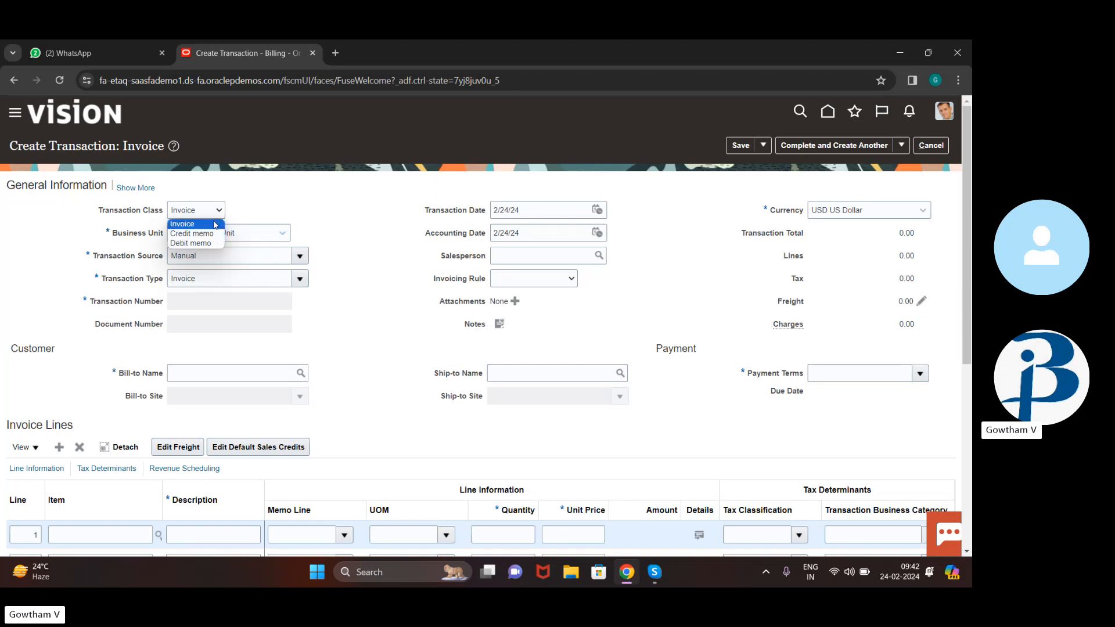
pyautogui.click(215, 224)
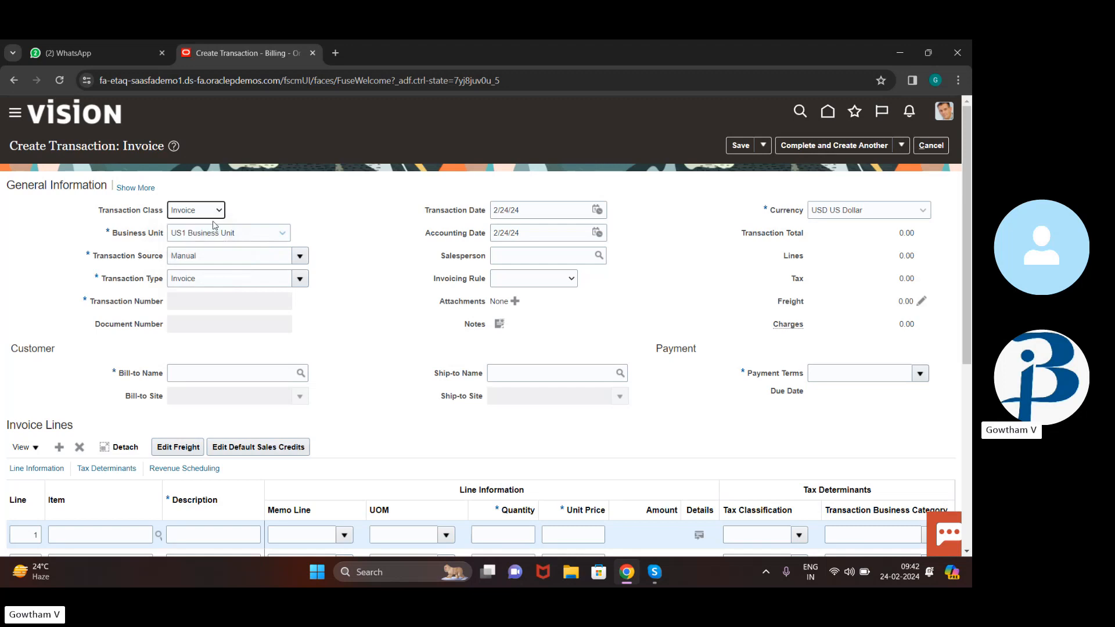
pyautogui.click(284, 234)
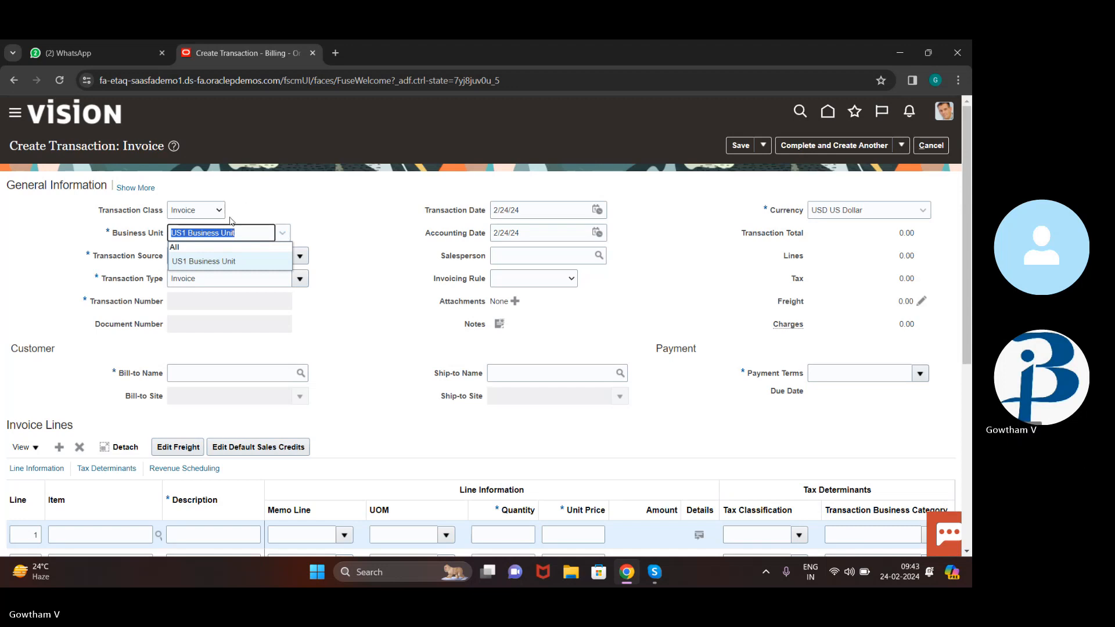
pyautogui.click(259, 232)
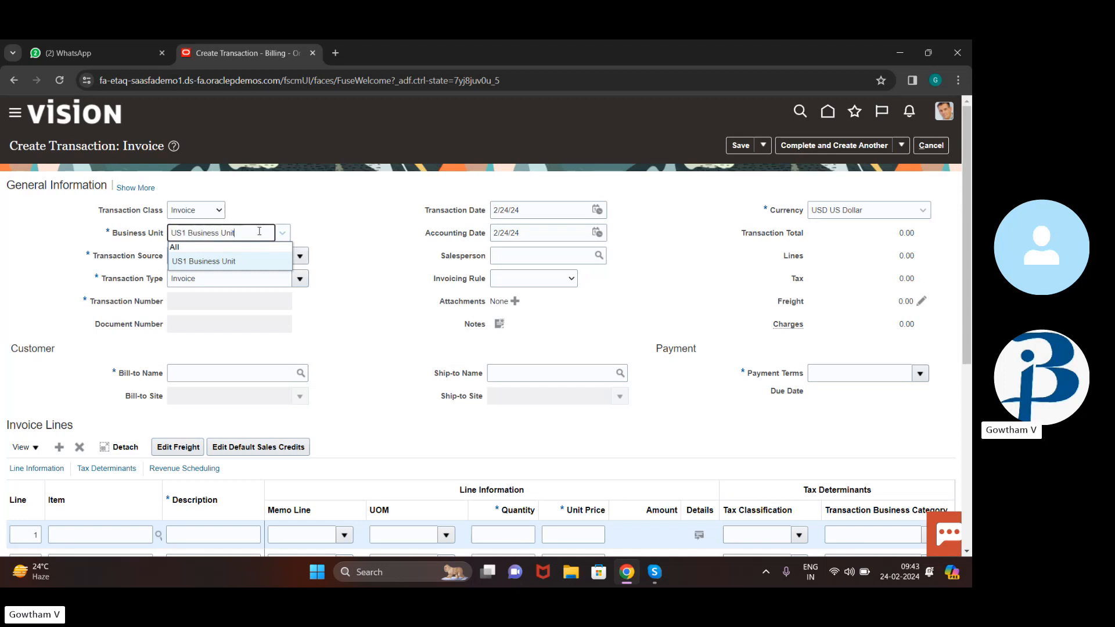
pyautogui.click(350, 241)
# - Switch the transaction source to Bills Receivable, and set it back to Manual
pyautogui.click(299, 256)
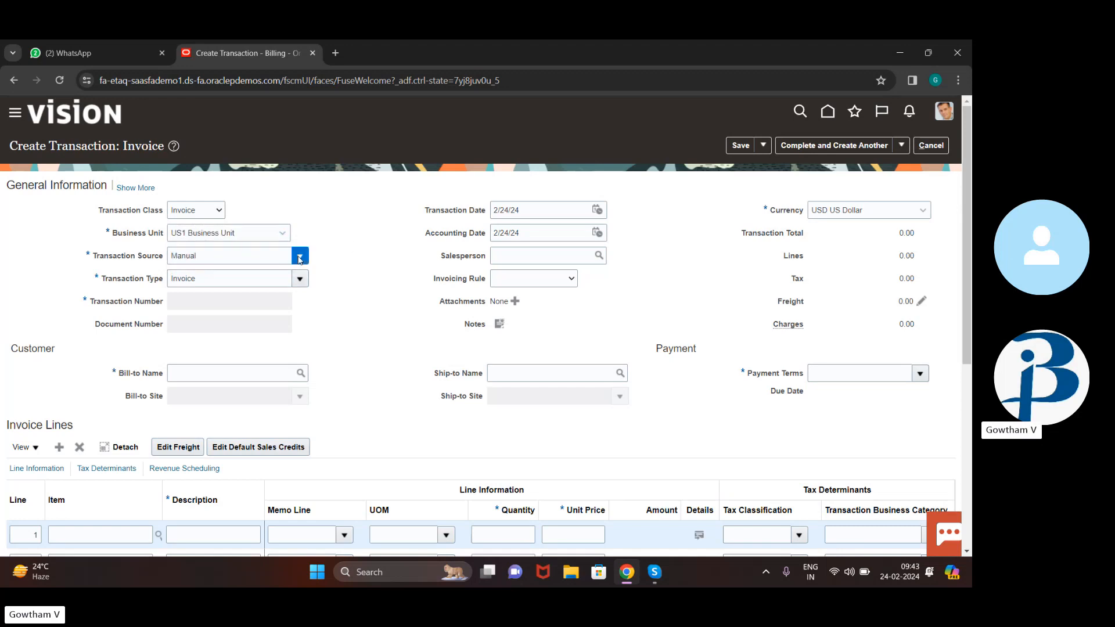
pyautogui.click(257, 277)
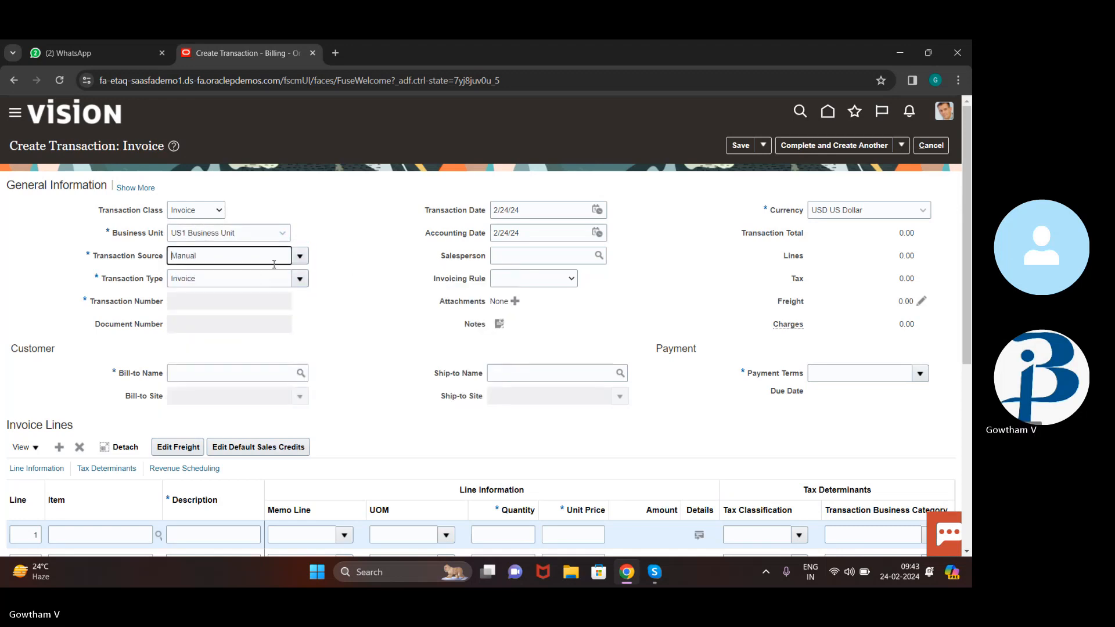
pyautogui.click(299, 255)
pyautogui.click(326, 276)
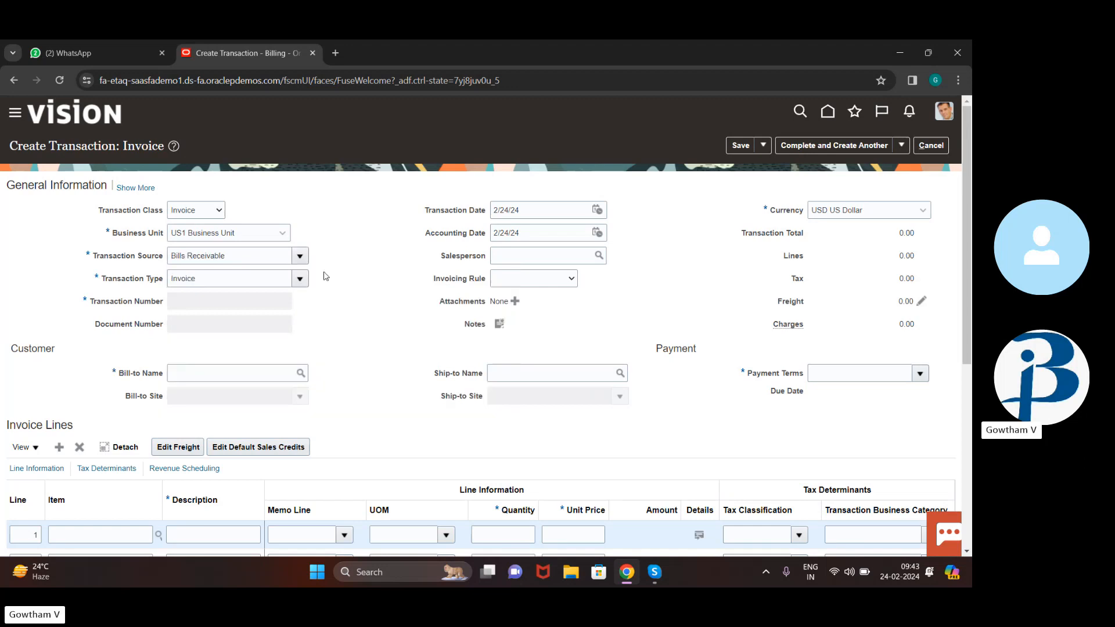
pyautogui.click(299, 255)
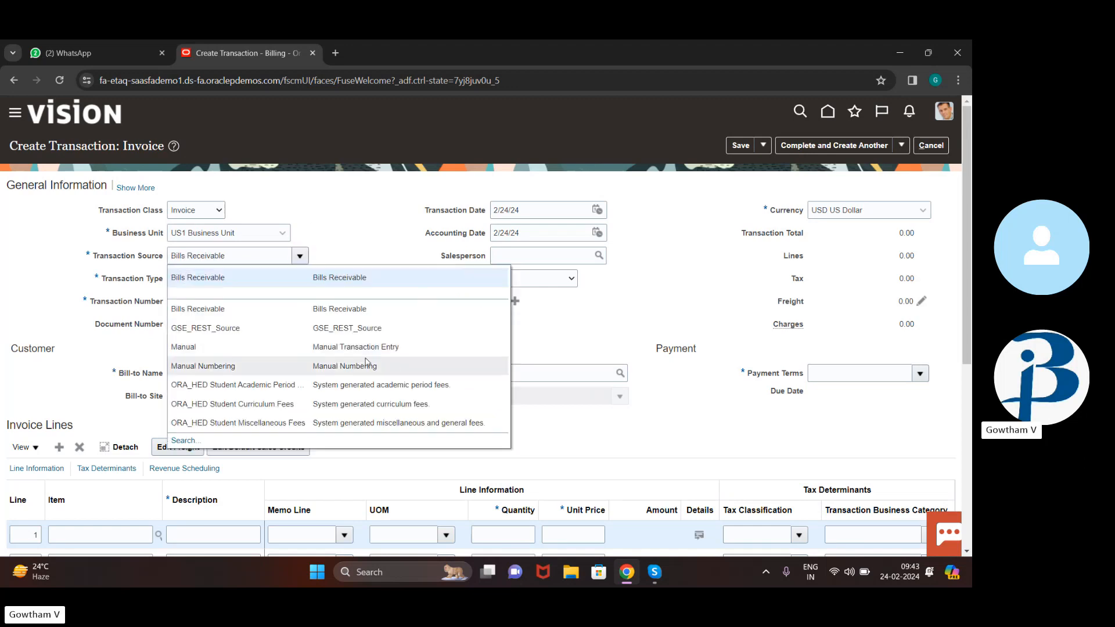
pyautogui.click(372, 345)
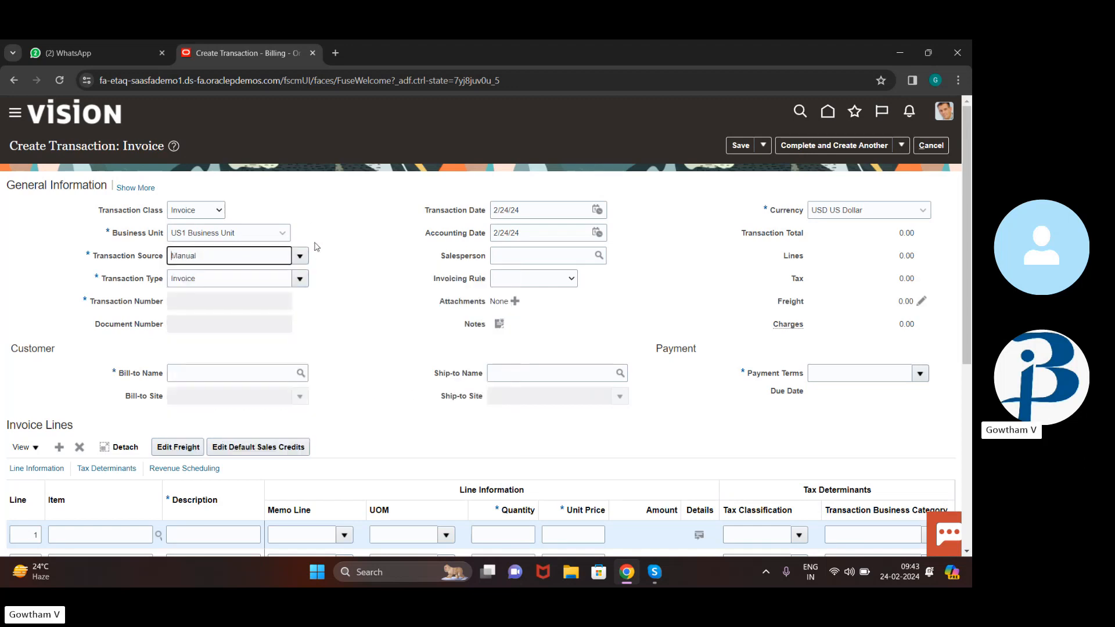
# - Review the available transaction types for the invoice
pyautogui.click(300, 279)
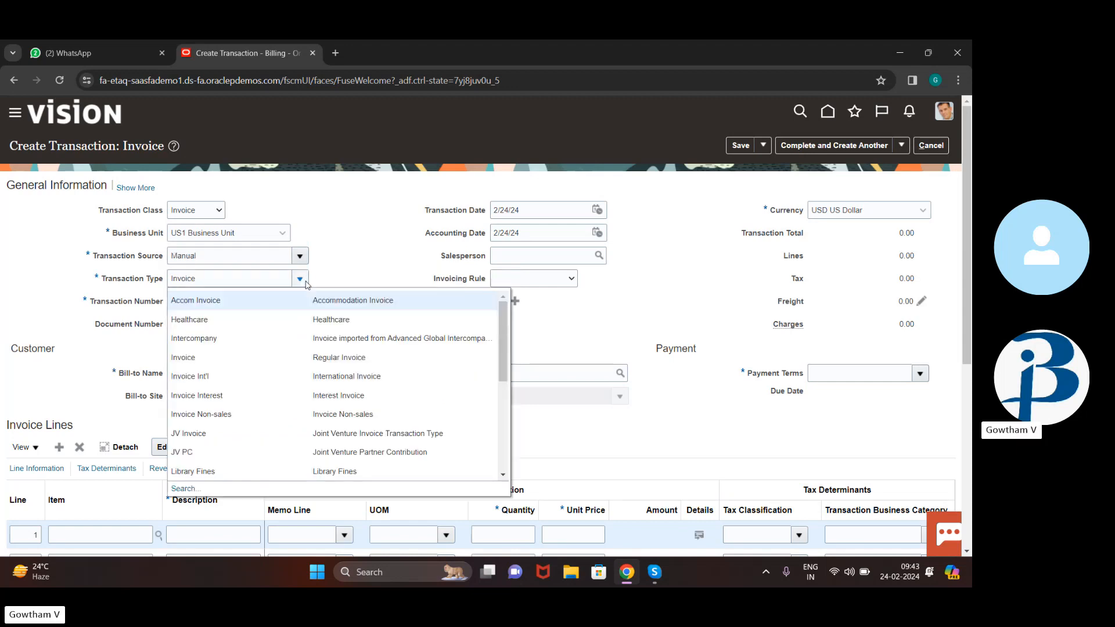
pyautogui.scroll(-1, 338, 407)
pyautogui.scroll(1, 339, 407)
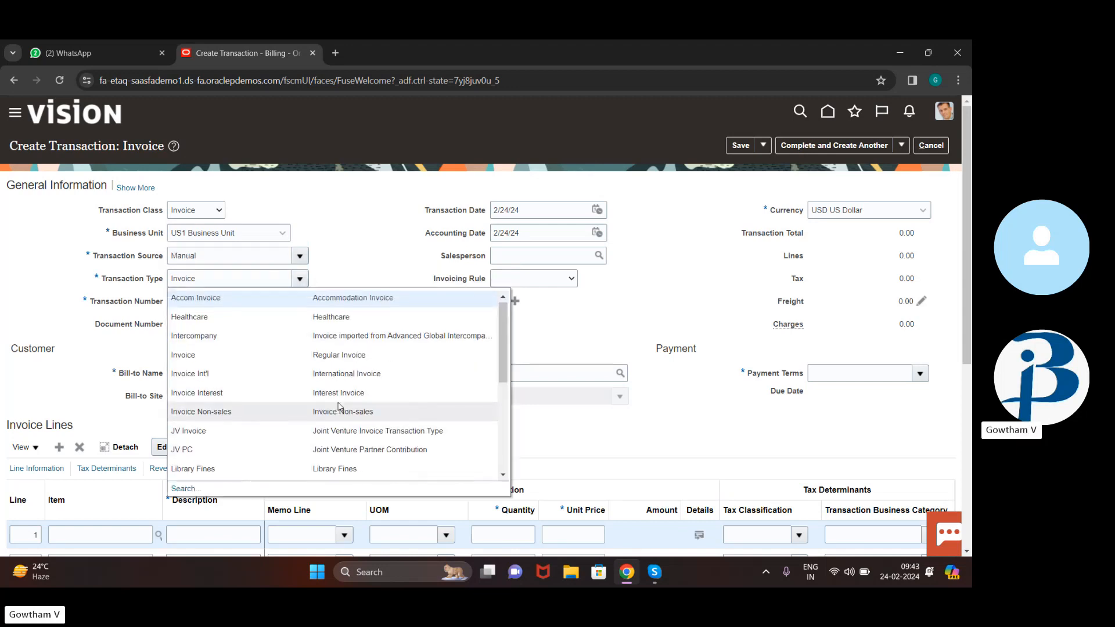
pyautogui.click(380, 254)
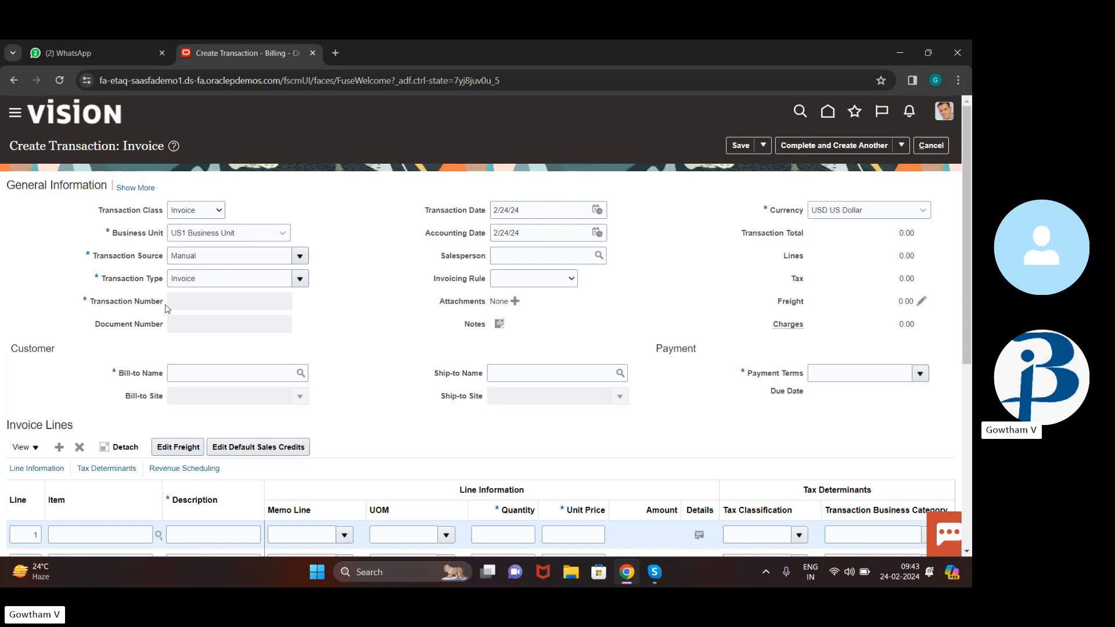
# - Clear the transaction type, transaction source and business unit of the invoice
pyautogui.click(260, 277)
pyautogui.press('BackSpace')
pyautogui.press('BackSpace')
pyautogui.press('BackSpace')
pyautogui.press('BackSpace')
pyautogui.press('BackSpace')
pyautogui.press('BackSpace')
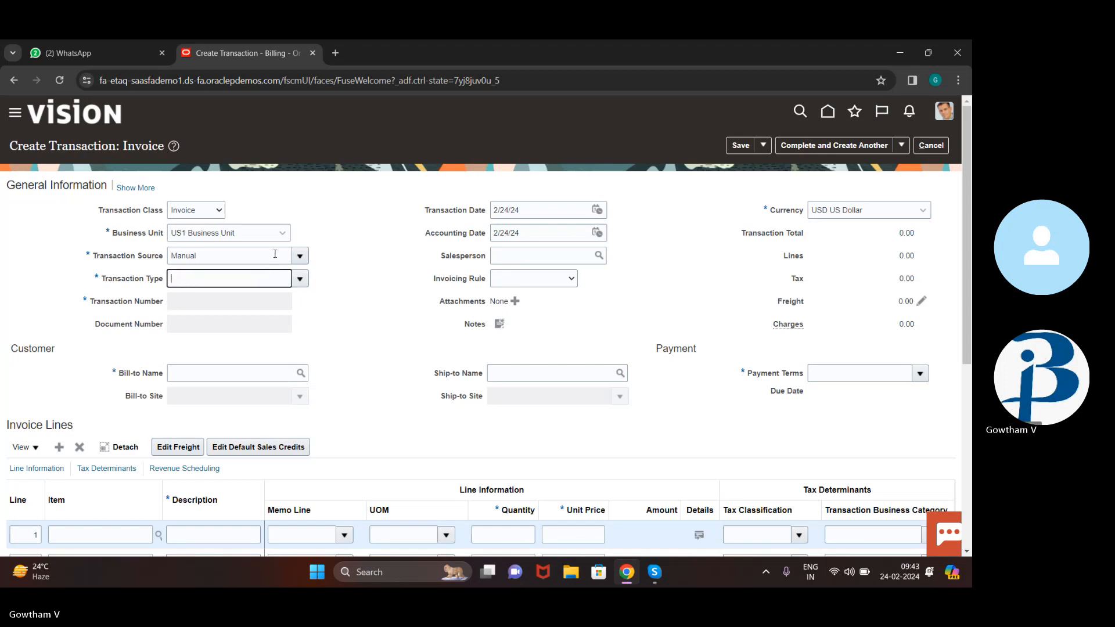
pyautogui.click(276, 254)
pyautogui.write('\\\\\\\\\\\\\\\\\\\\')
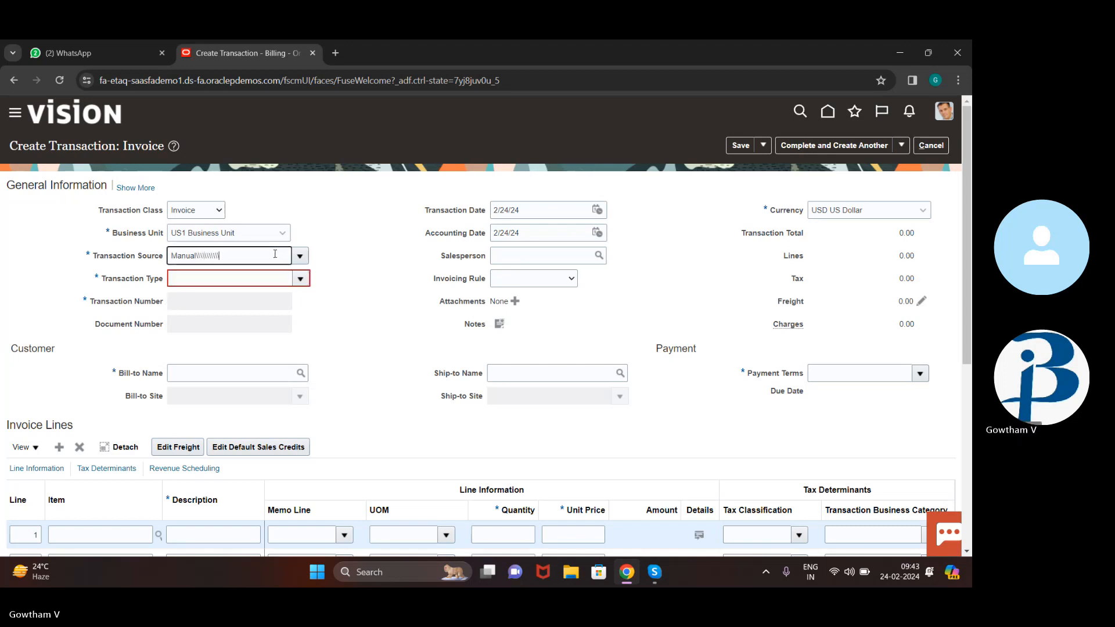
pyautogui.press('BackSpace')
pyautogui.press('BackSpace')
pyautogui.press('BackSpace')
pyautogui.press('BackSpace')
pyautogui.press('BackSpace')
pyautogui.press('BackSpace')
pyautogui.press('BackSpace')
pyautogui.press('BackSpace')
pyautogui.press('BackSpace')
pyautogui.press('BackSpace')
pyautogui.press('BackSpace')
pyautogui.press('BackSpace')
pyautogui.press('BackSpace')
pyautogui.press('BackSpace')
pyautogui.press('BackSpace')
pyautogui.press('BackSpace')
pyautogui.click(274, 233)
pyautogui.press('BackSpace')
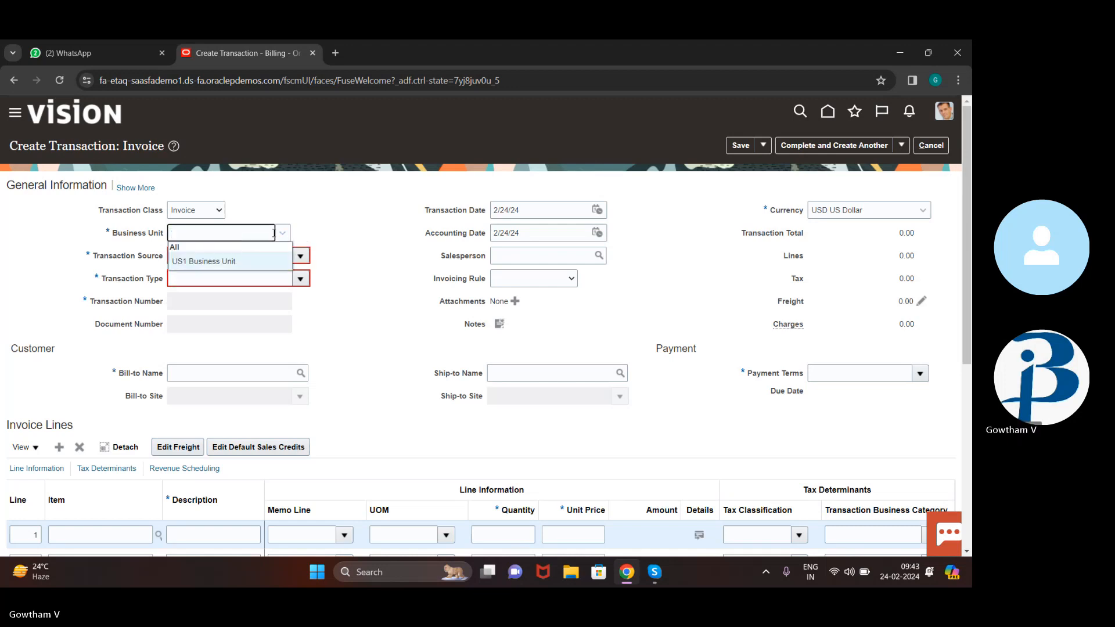
pyautogui.doubleClick(389, 298)
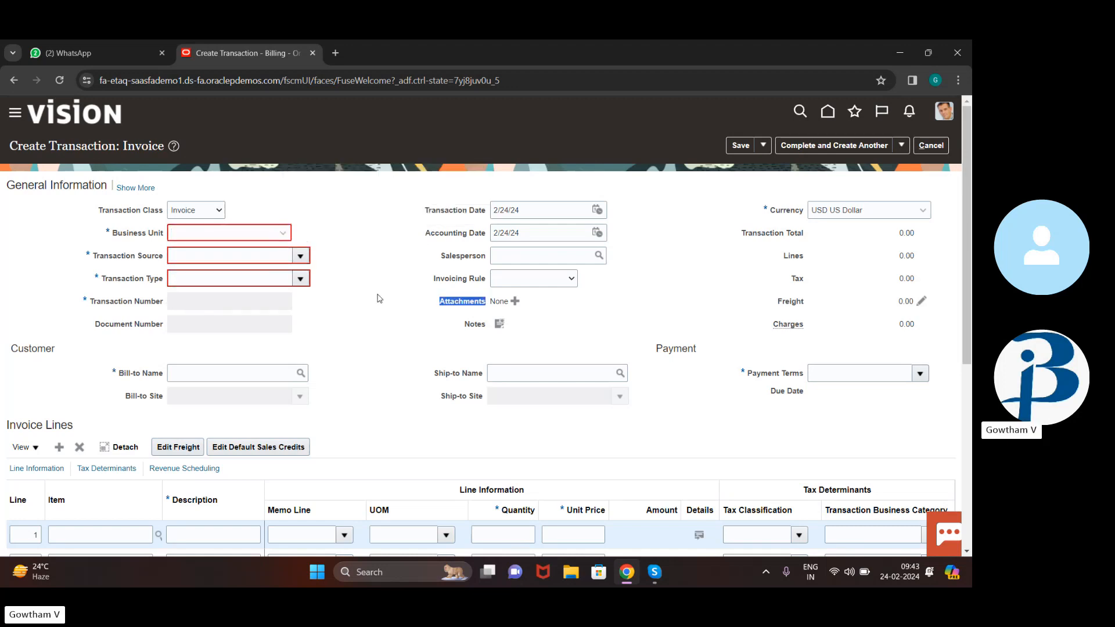
pyautogui.click(226, 226)
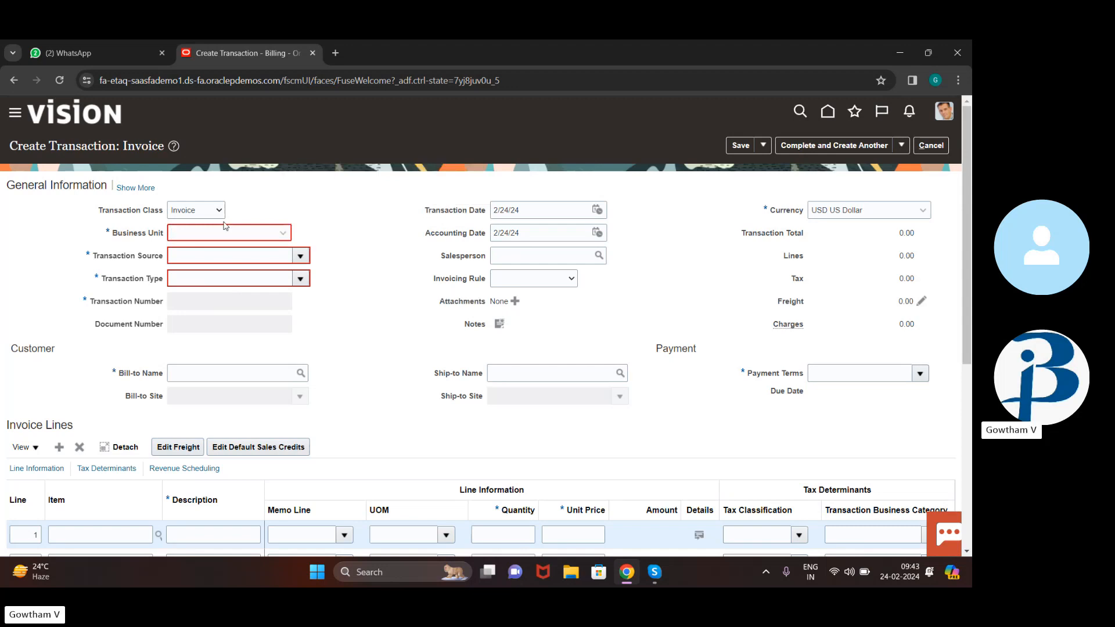
# - Set the business unit to US1 Business Unit and the transaction source to Manual, with transaction type Invoice
pyautogui.click(284, 233)
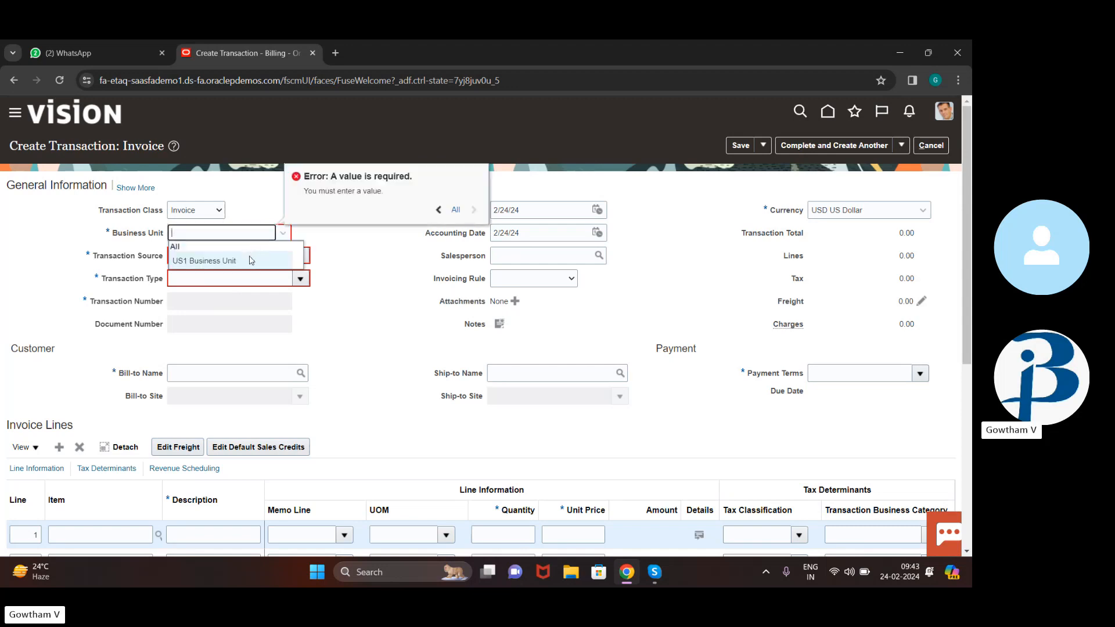
pyautogui.click(251, 260)
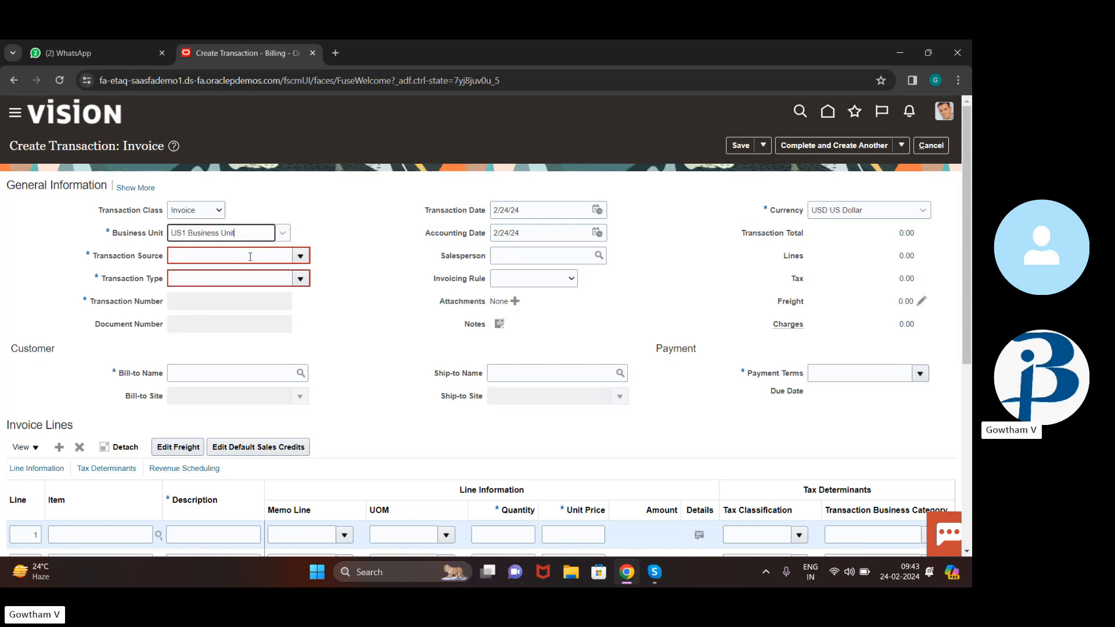
pyautogui.click(300, 260)
pyautogui.click(265, 284)
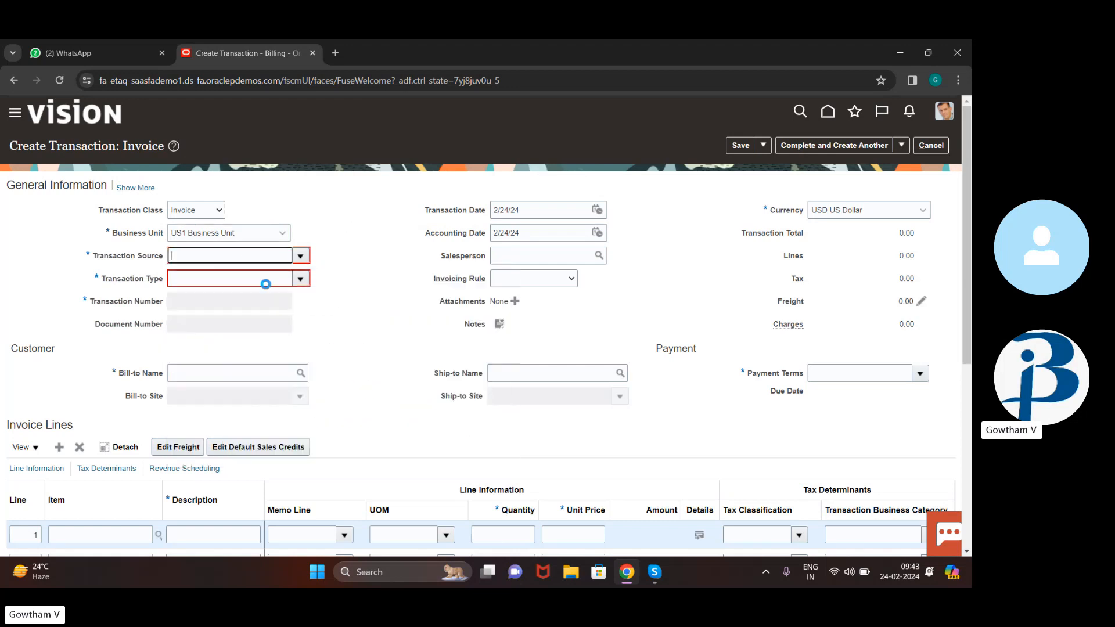
pyautogui.click(304, 280)
pyautogui.click(320, 237)
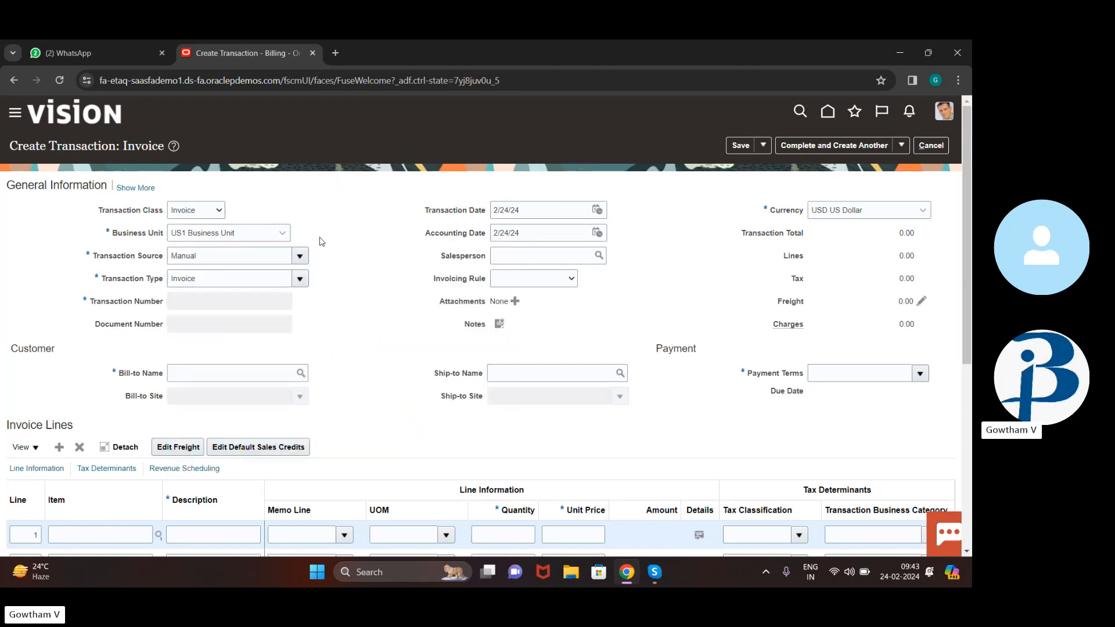
# - Check the calendar of the transaction date
pyautogui.click(597, 211)
pyautogui.click(742, 322)
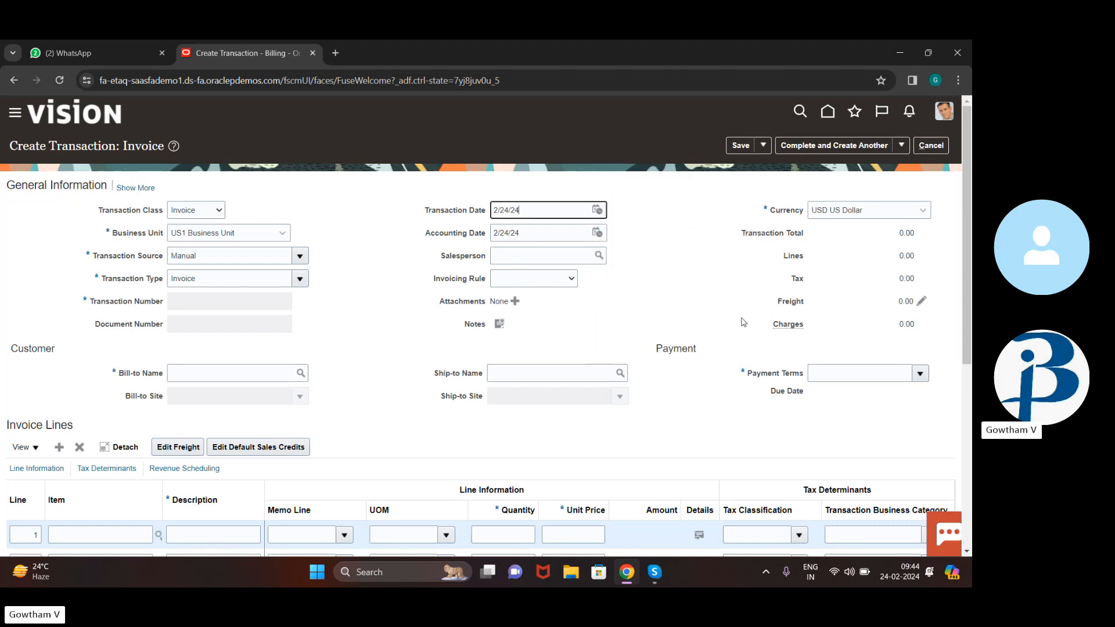
# - Search for the bill-to customer by the start of the name and assign the matching customer to the invoice
pyautogui.scroll(-2, 361, 267)
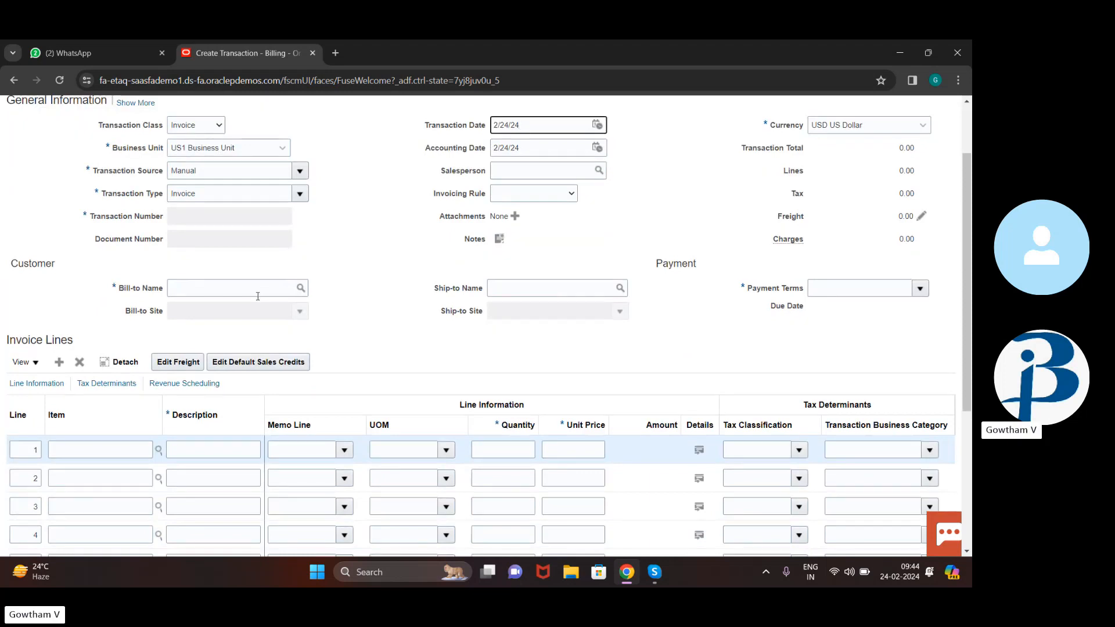
pyautogui.click(302, 288)
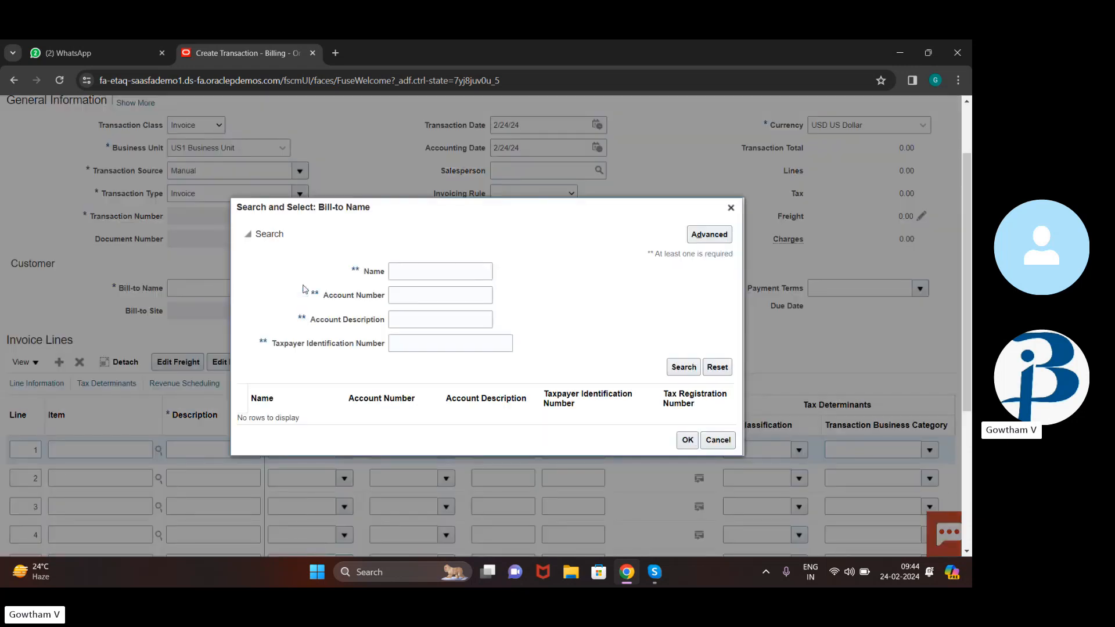
pyautogui.click(446, 273)
pyautogui.write('ADV')
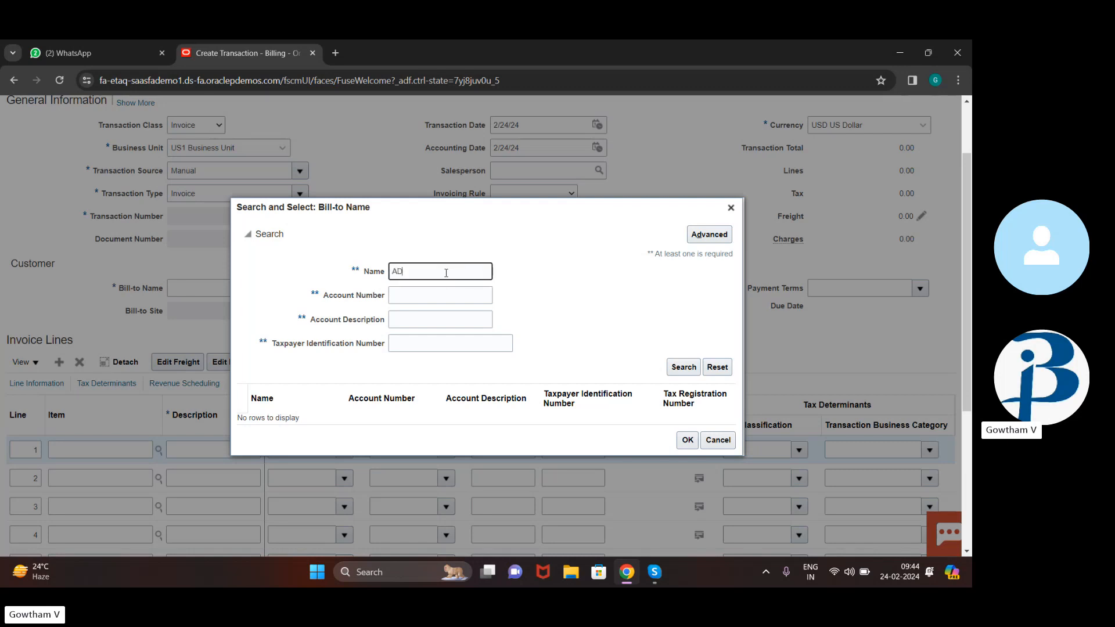
pyautogui.click(672, 374)
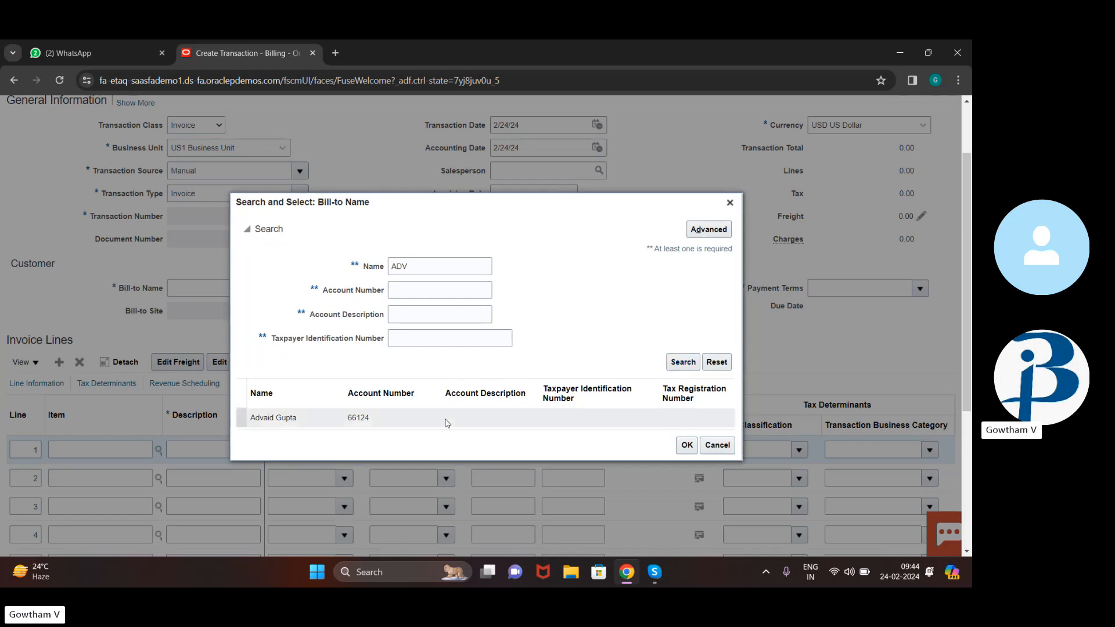
pyautogui.click(446, 423)
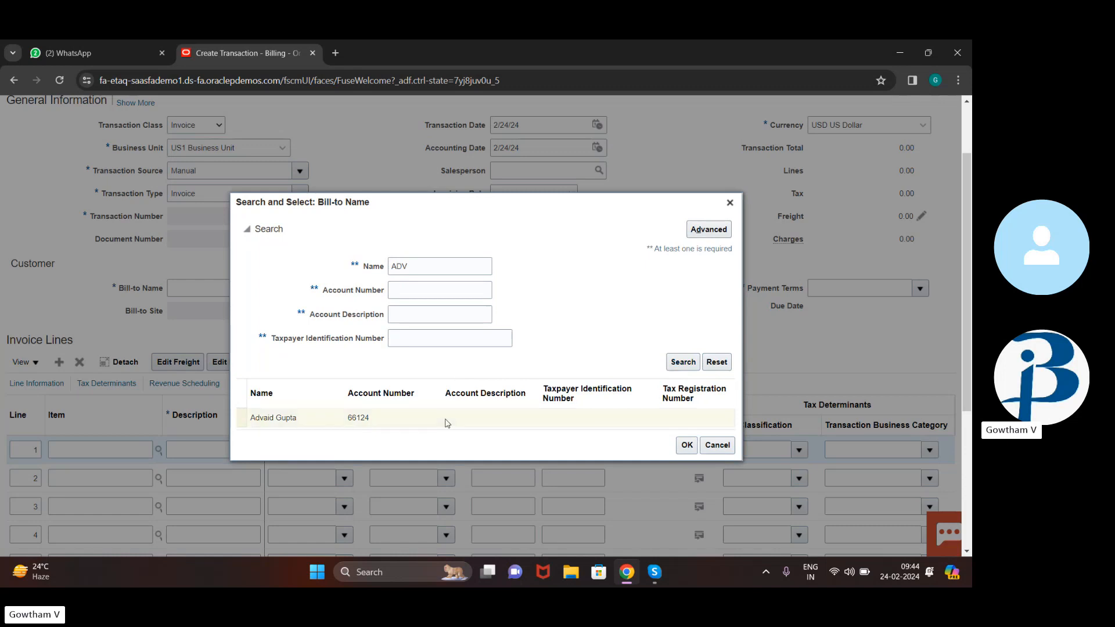
pyautogui.click(679, 445)
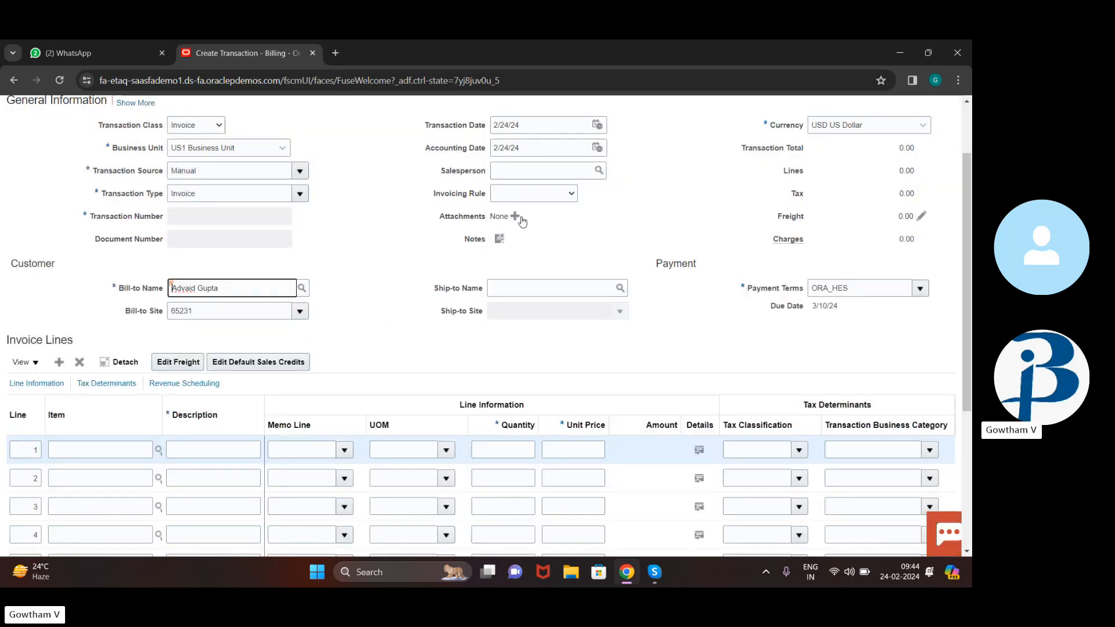
# - Enter Hardware as the description of invoice line 1
pyautogui.scroll(-3, 481, 285)
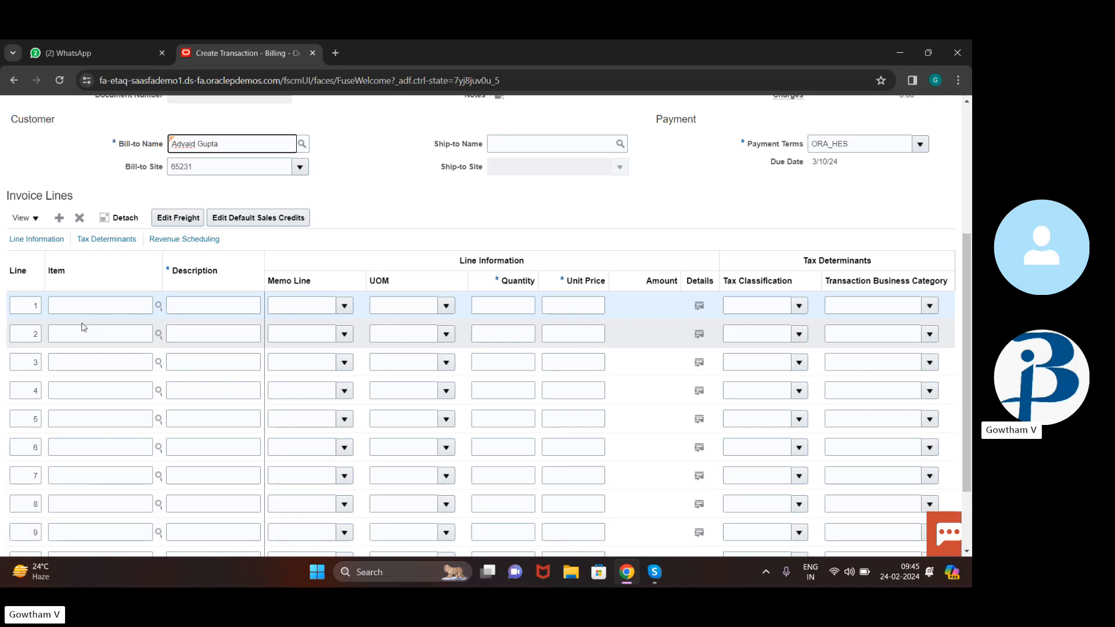
pyautogui.click(114, 304)
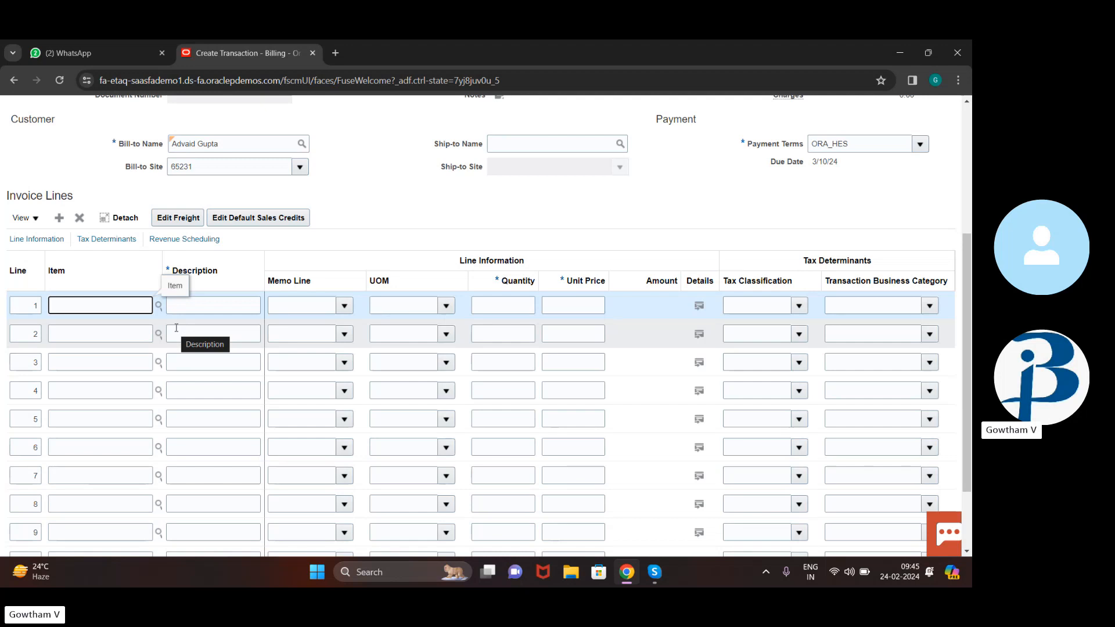
pyautogui.click(174, 306)
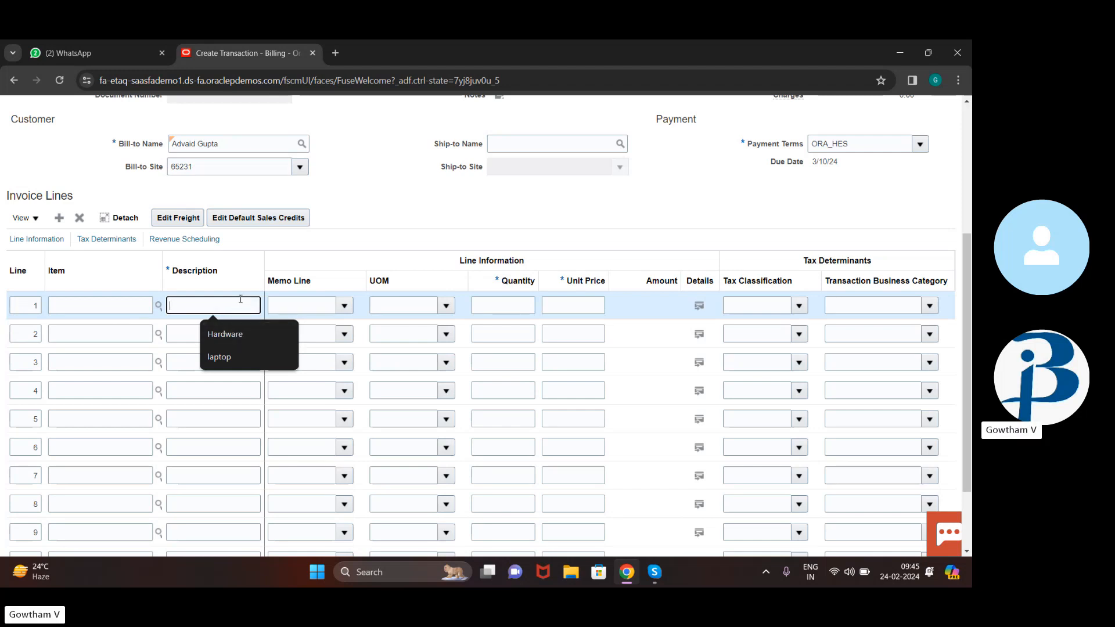
pyautogui.click(226, 334)
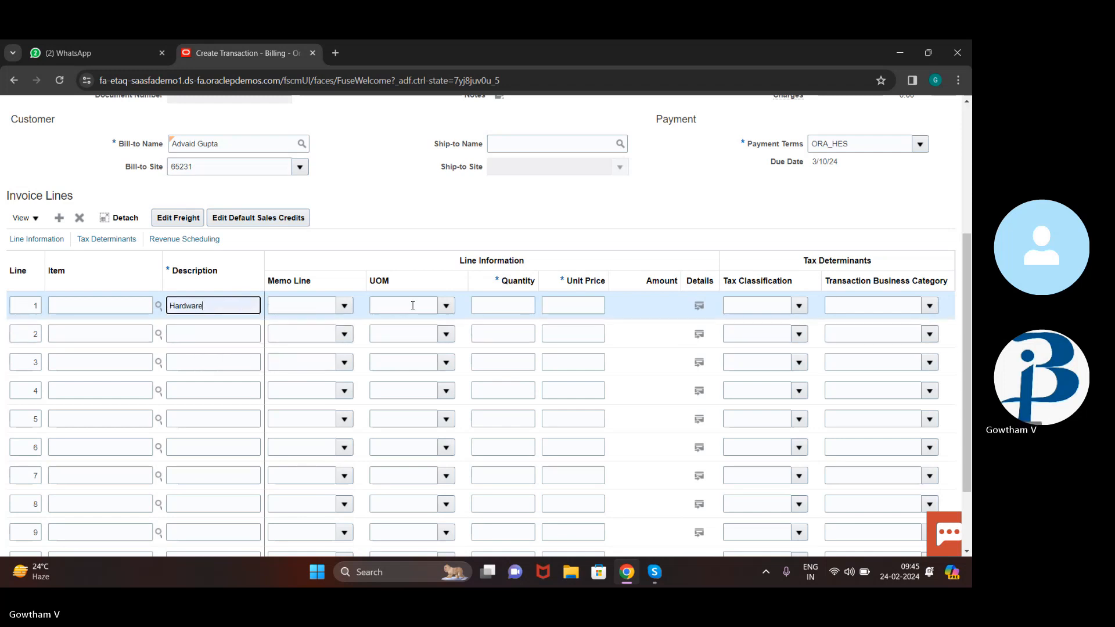
# - Try to find an item for line 1 by searching the item list for COURT
pyautogui.click(446, 306)
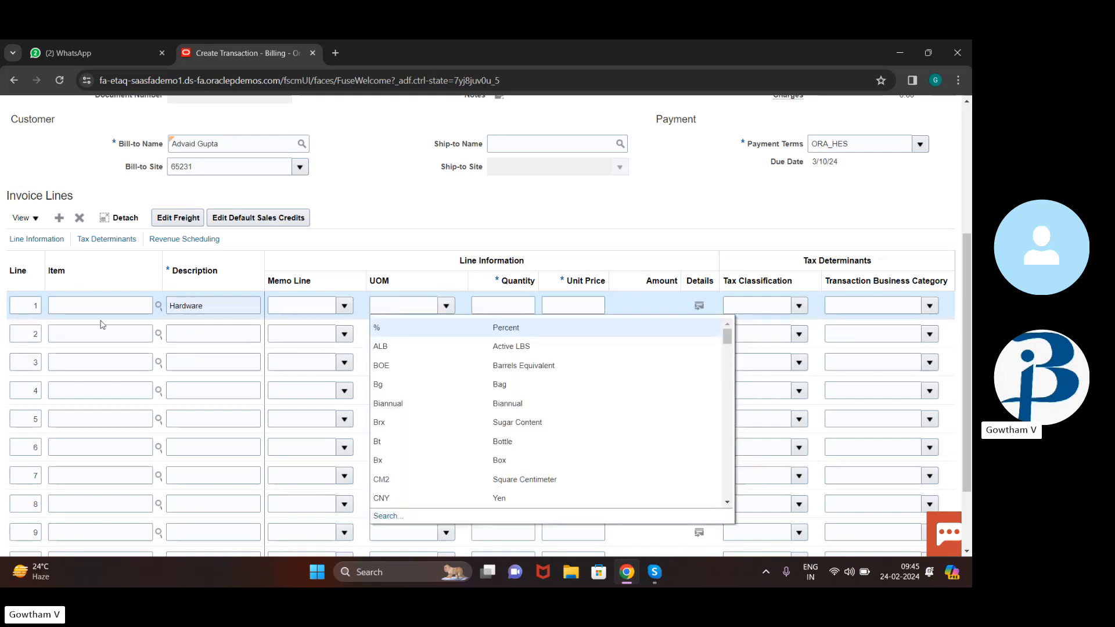
pyautogui.click(123, 305)
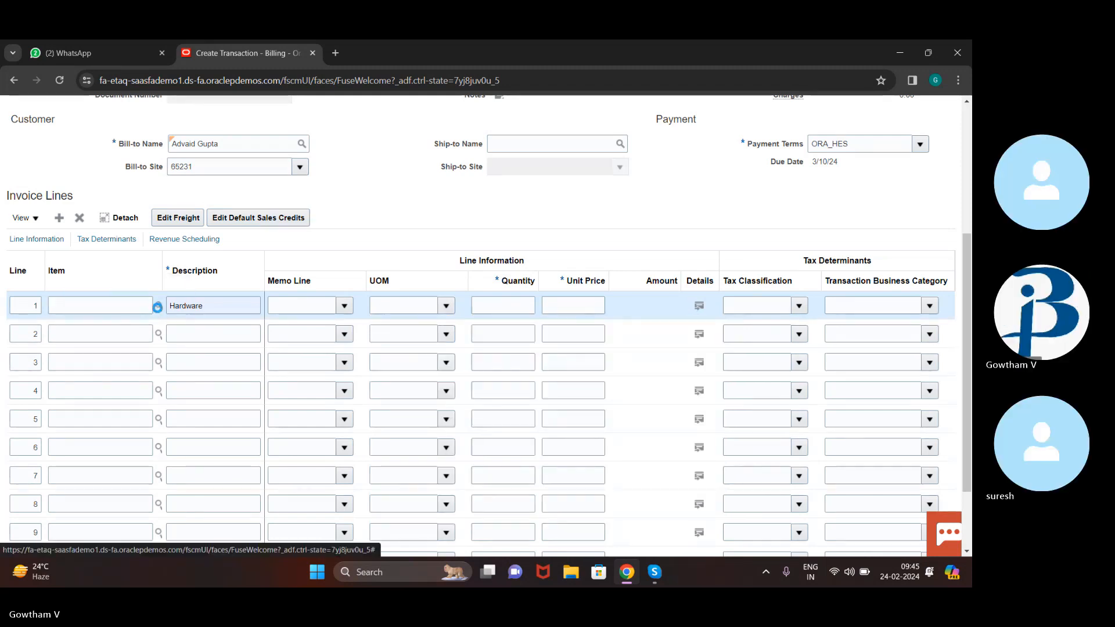
pyautogui.click(158, 308)
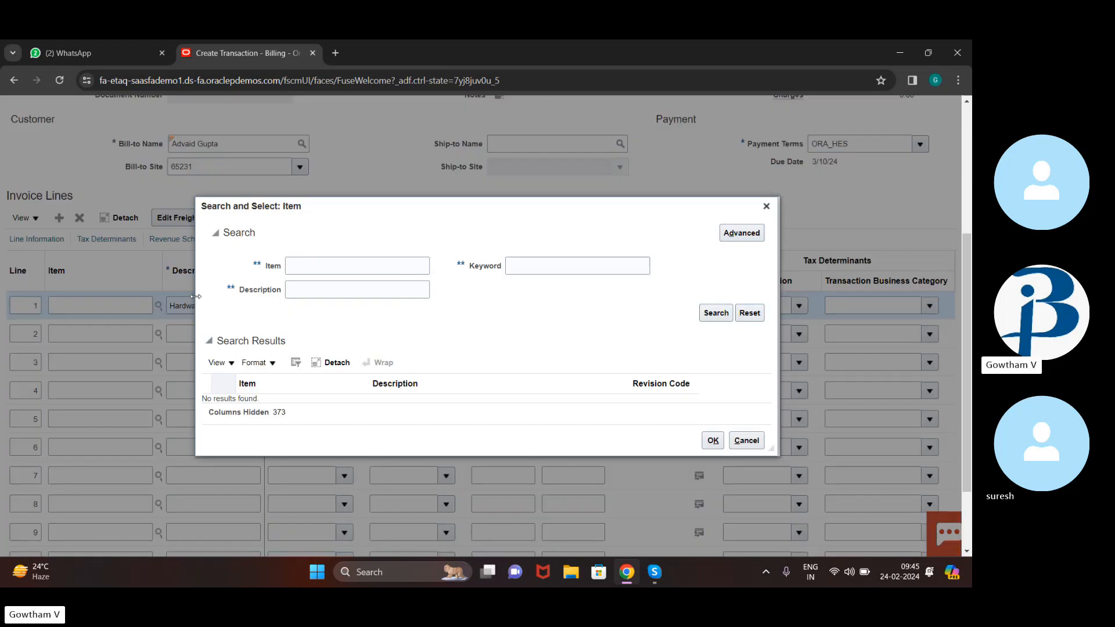
pyautogui.click(378, 266)
pyautogui.write('C')
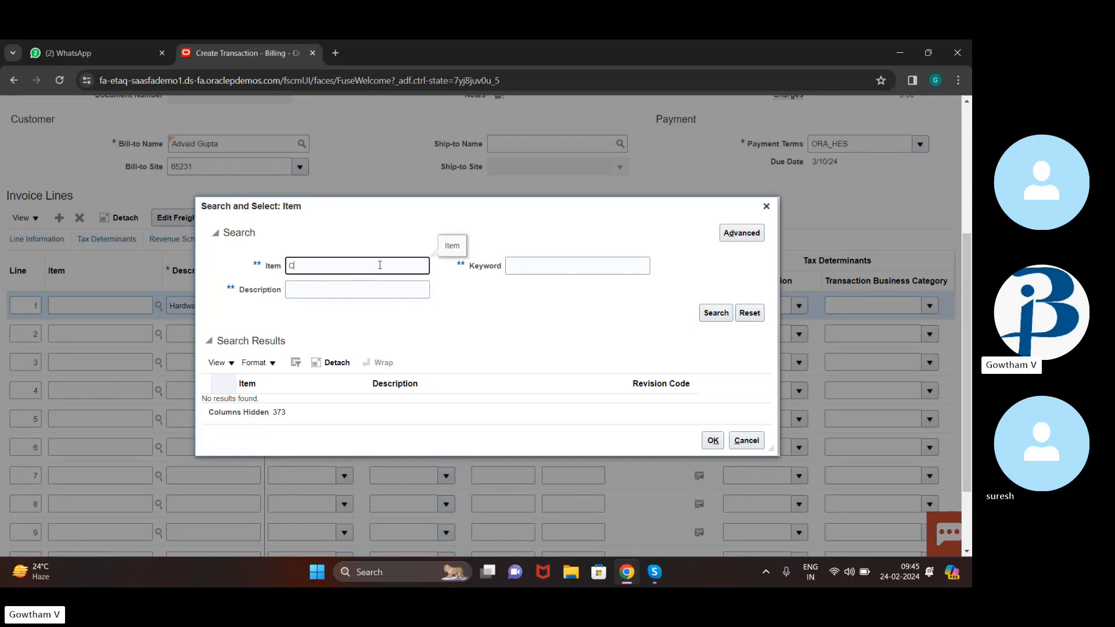
pyautogui.write('OURT')
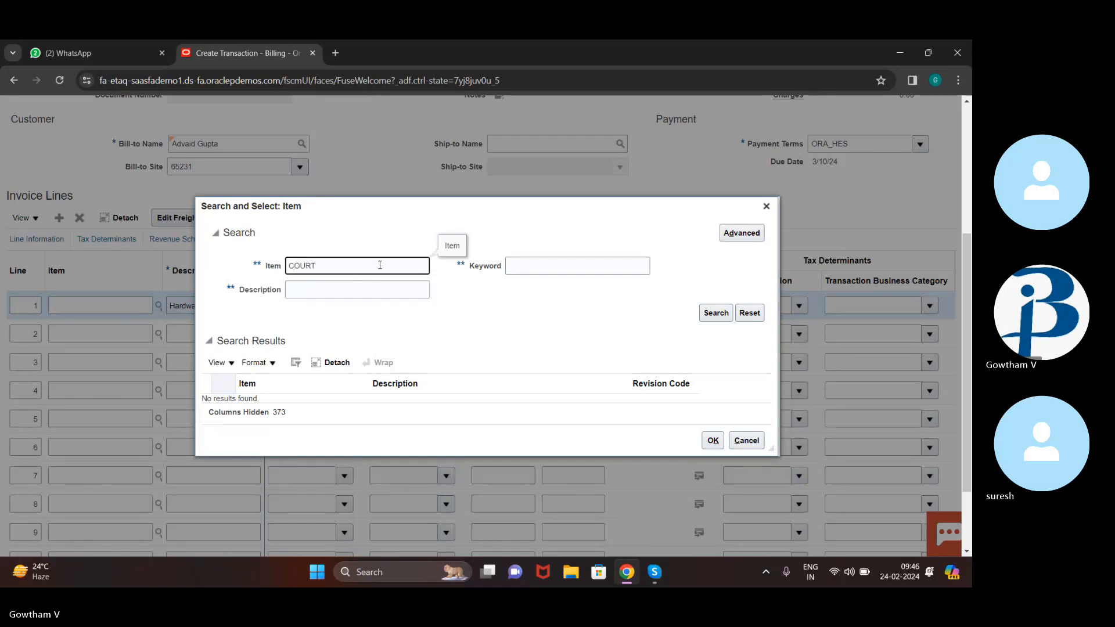
pyautogui.click(706, 317)
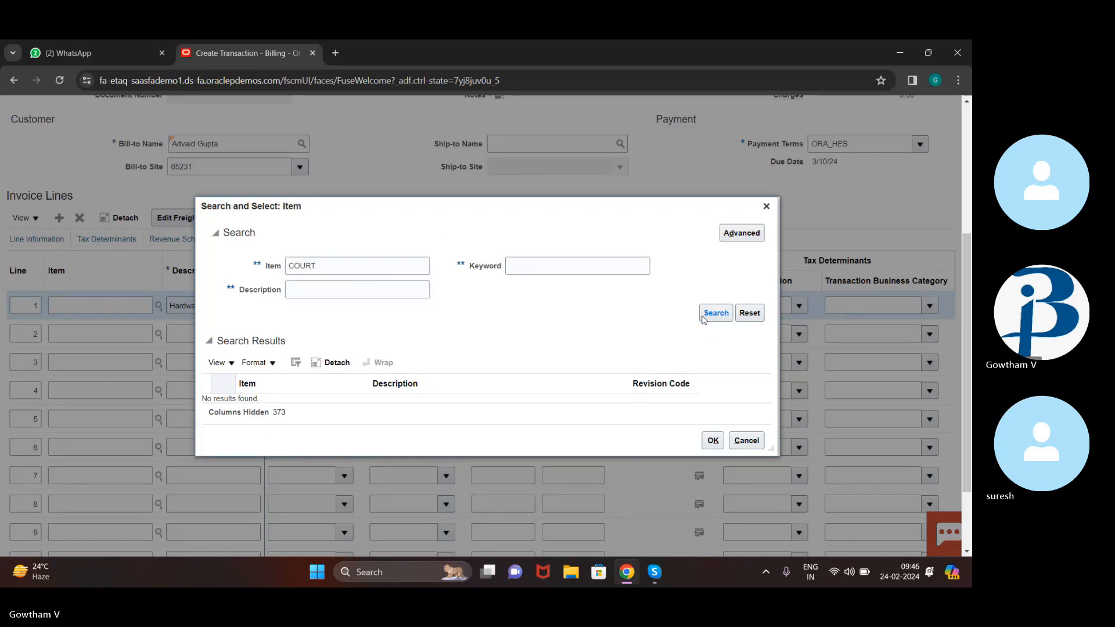
pyautogui.click(766, 200)
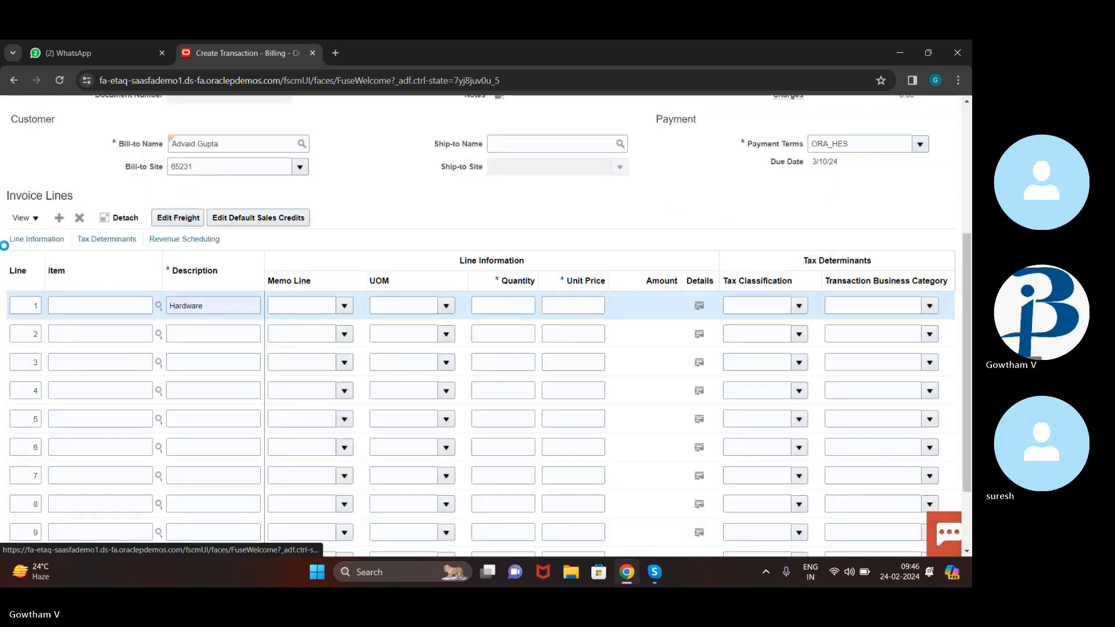
pyautogui.click(89, 301)
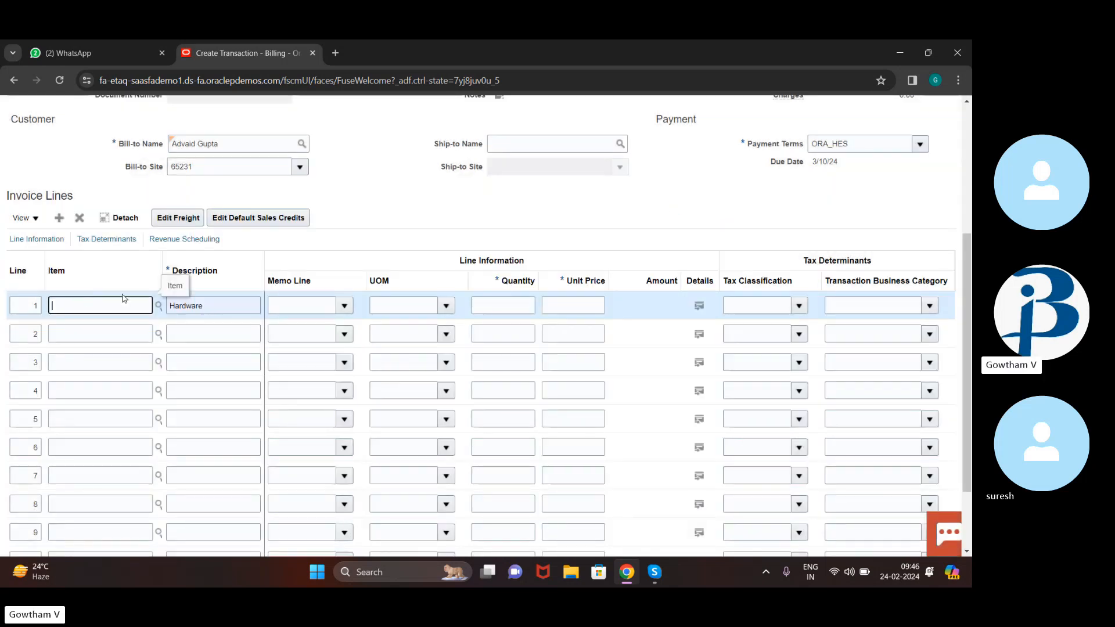
pyautogui.click(184, 285)
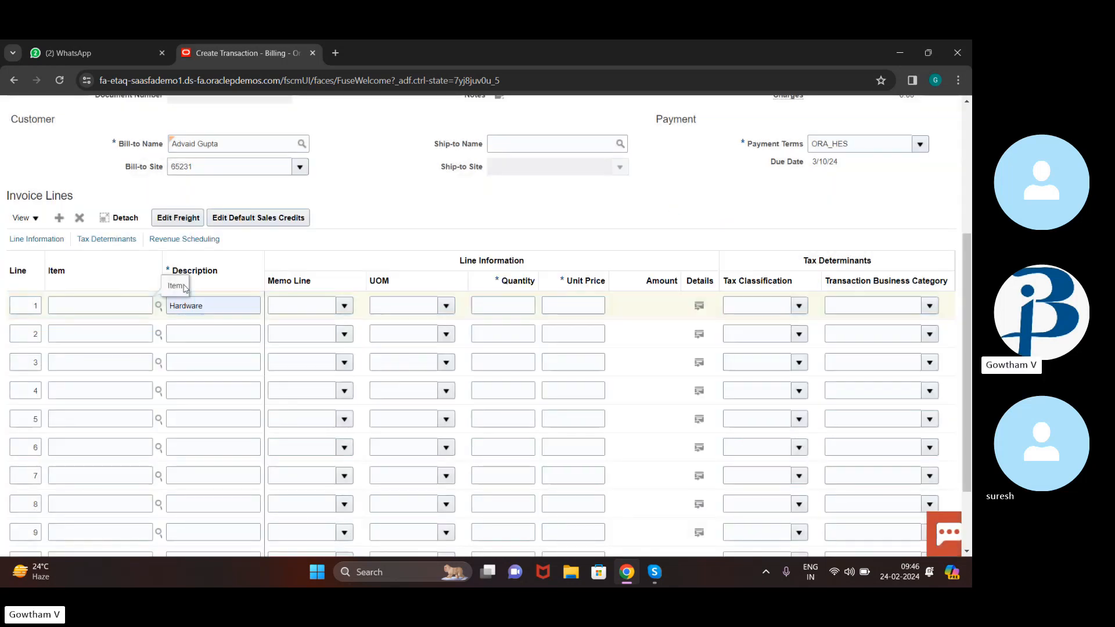
pyautogui.click(105, 306)
pyautogui.write('LAP')
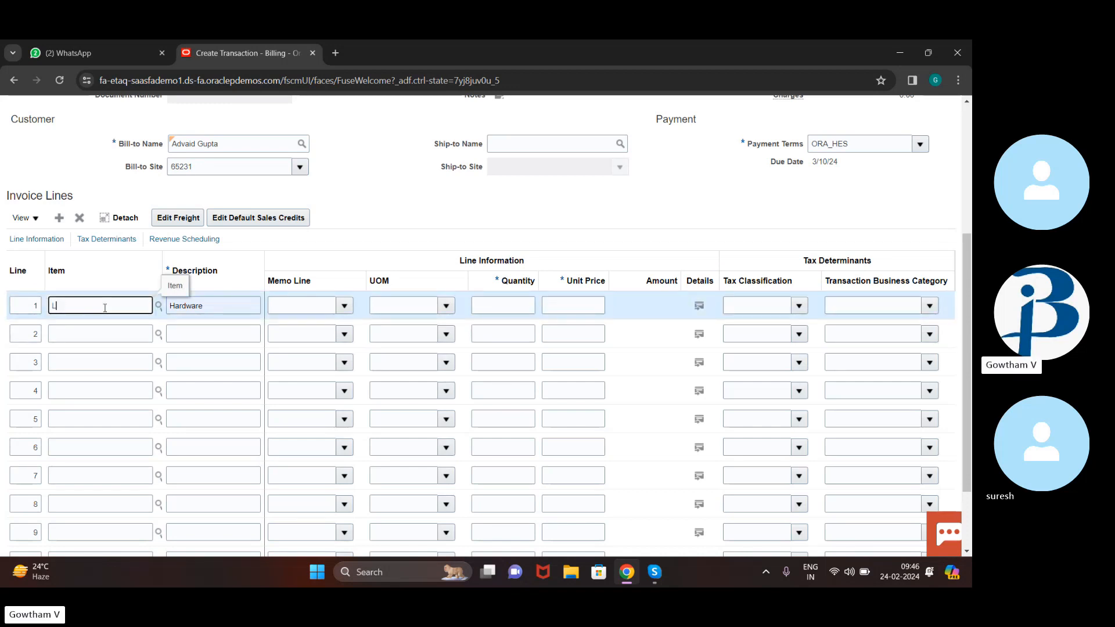
pyautogui.press('BackSpace')
pyautogui.press('BackSpace')
pyautogui.press('BackSpace')
pyautogui.write('lap')
pyautogui.press('BackSpace')
pyautogui.press('BackSpace')
pyautogui.press('BackSpace')
pyautogui.click(241, 306)
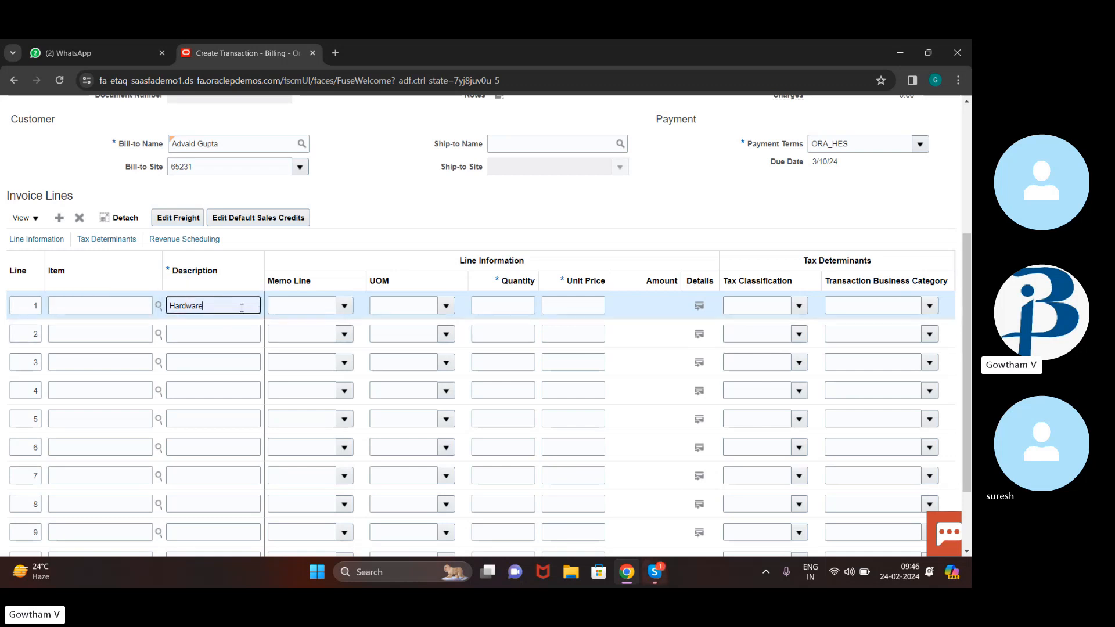
# - Set the Hardware line's unit of measure to Ea (Each) and its quantity to 2
pyautogui.click(432, 307)
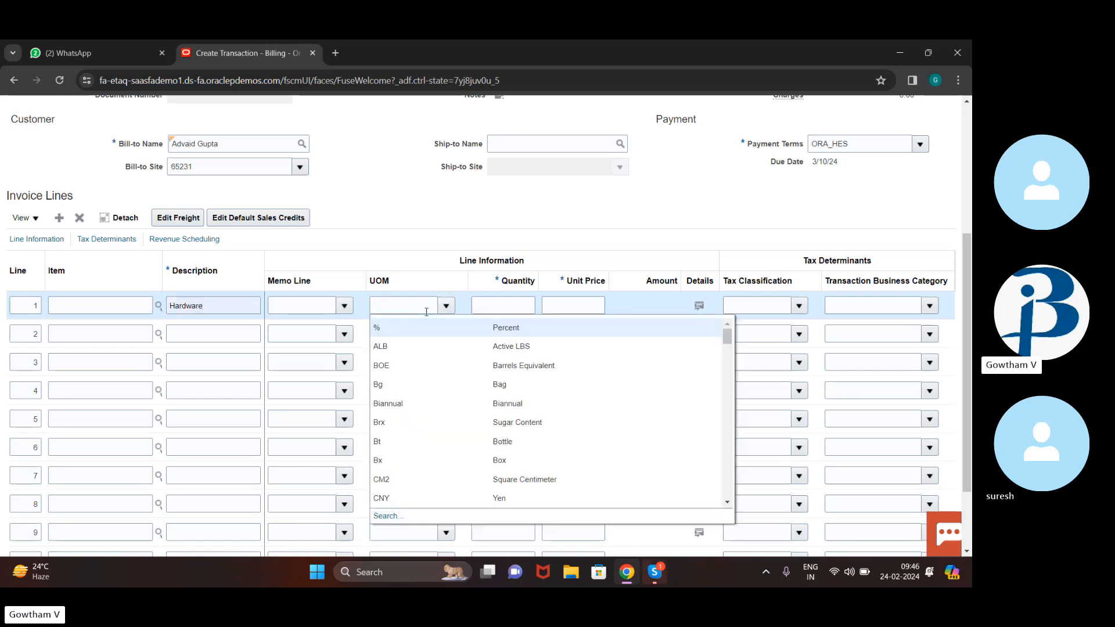
pyautogui.scroll(-4, 505, 494)
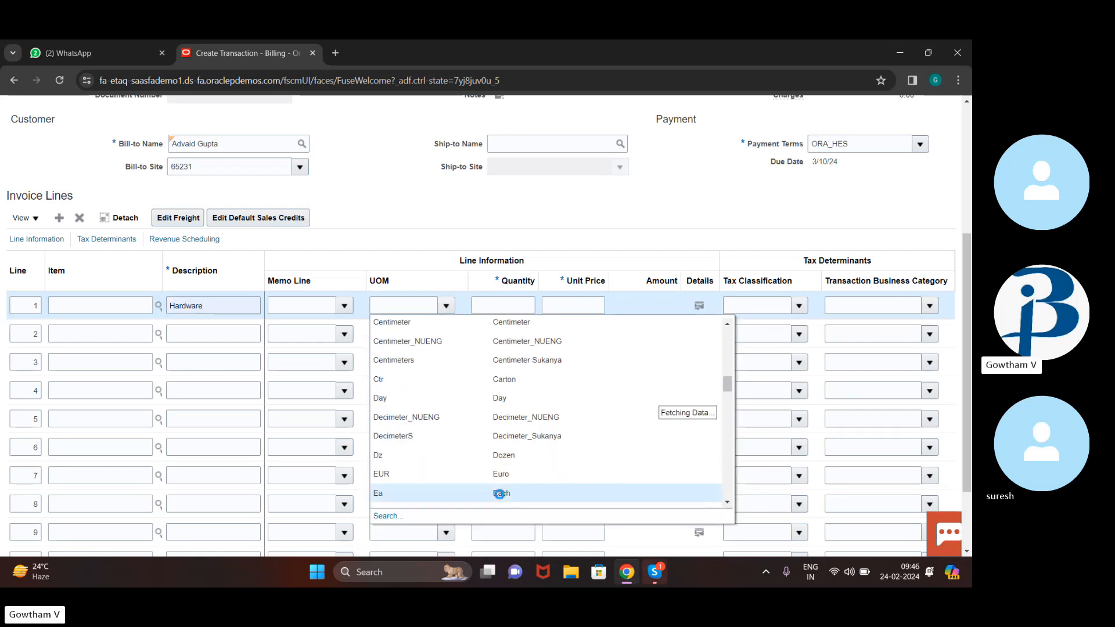
pyautogui.click(499, 494)
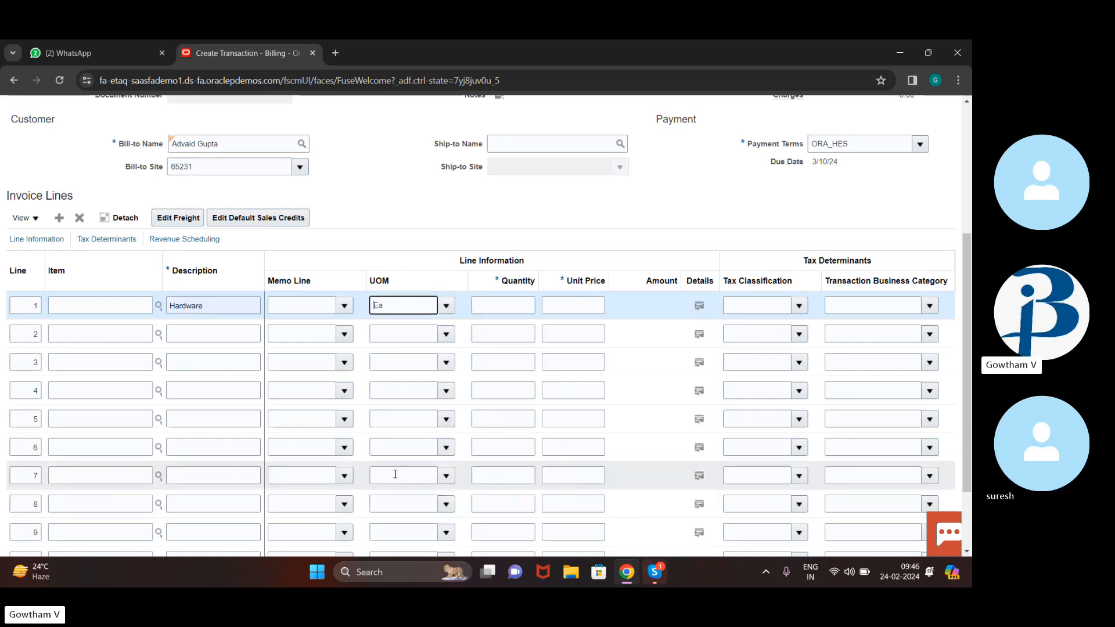
pyautogui.moveTo(647, 580)
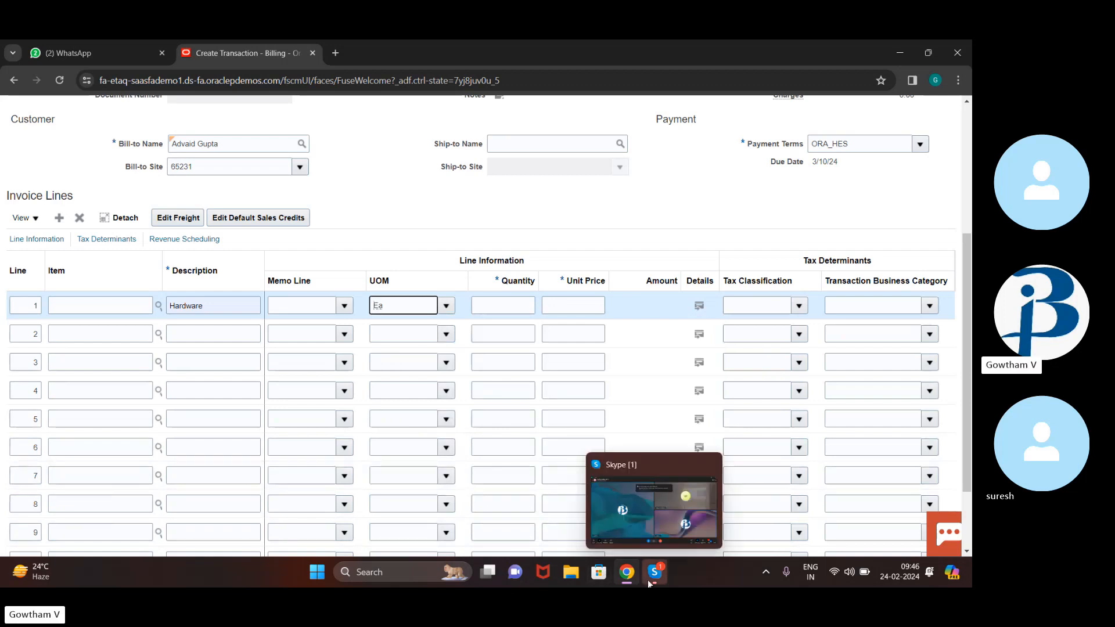
pyautogui.click(501, 304)
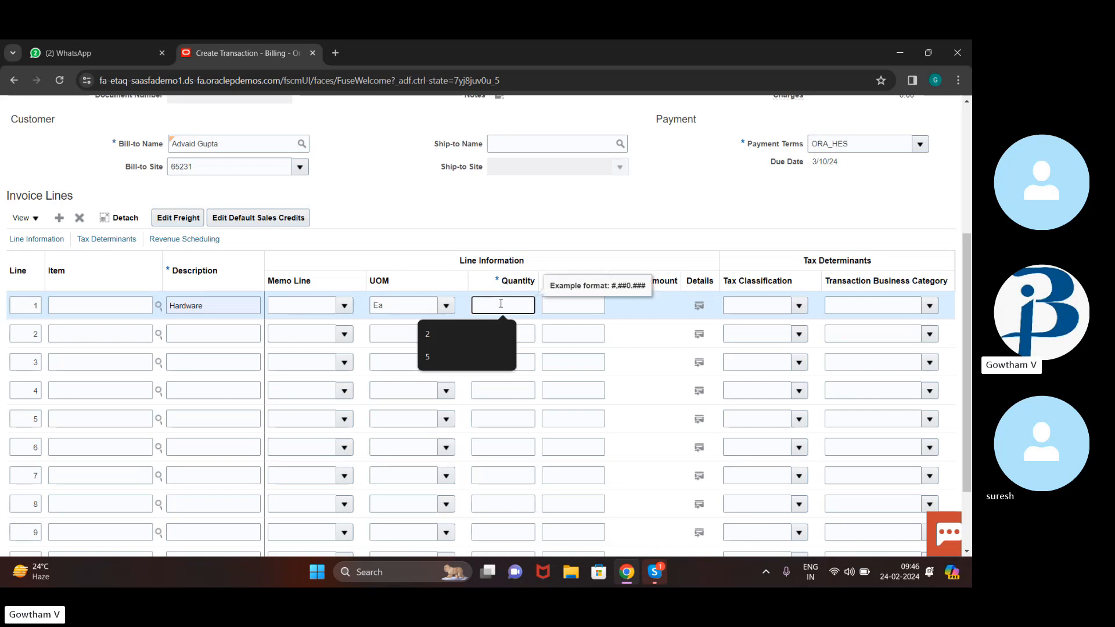
pyautogui.write('2')
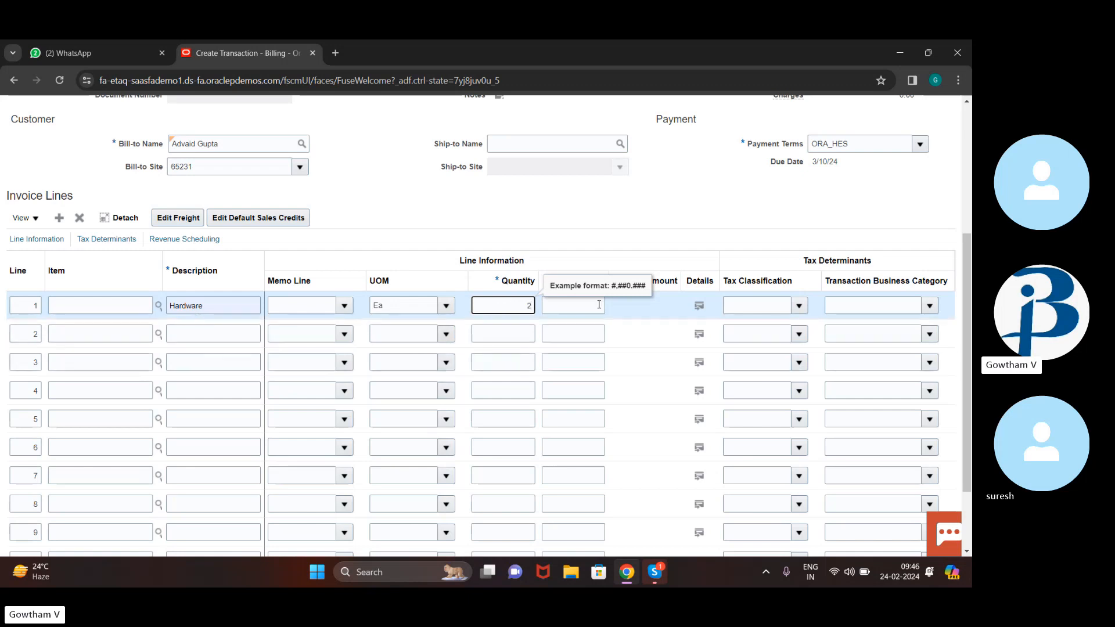
# - Set the unit price of the Hardware line to 2000
pyautogui.click(558, 300)
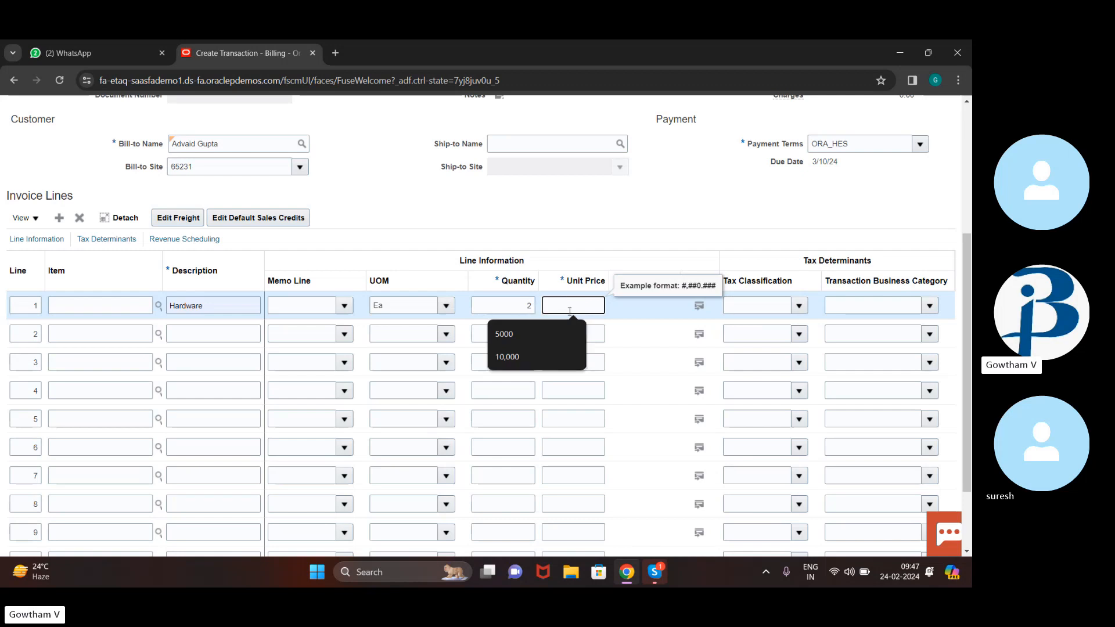
pyautogui.write('000')
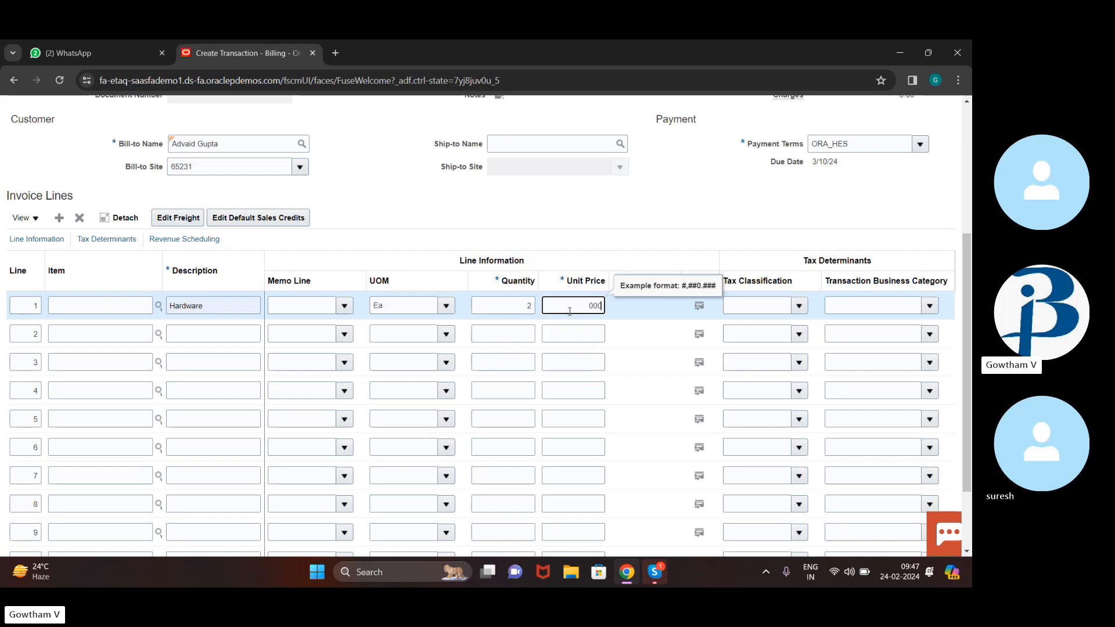
pyautogui.press('BackSpace')
pyautogui.press('BackSpace')
pyautogui.write('2000')
pyautogui.press('Tab')
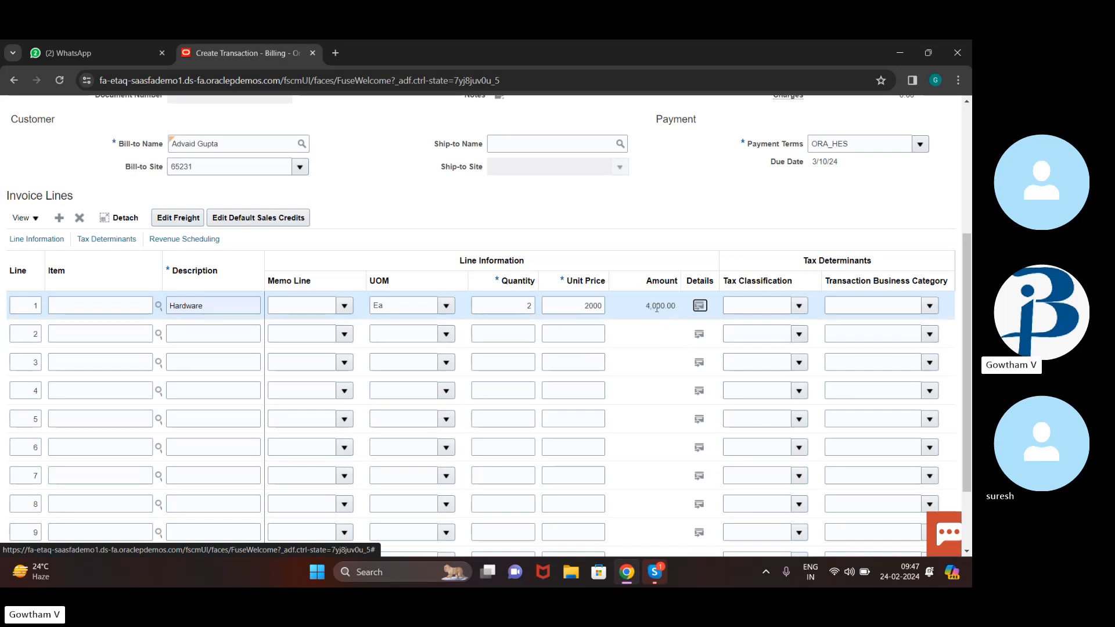
# - Check the invoice lines and header totals, and complete the invoice with the option to review it
pyautogui.scroll(4, 442, 243)
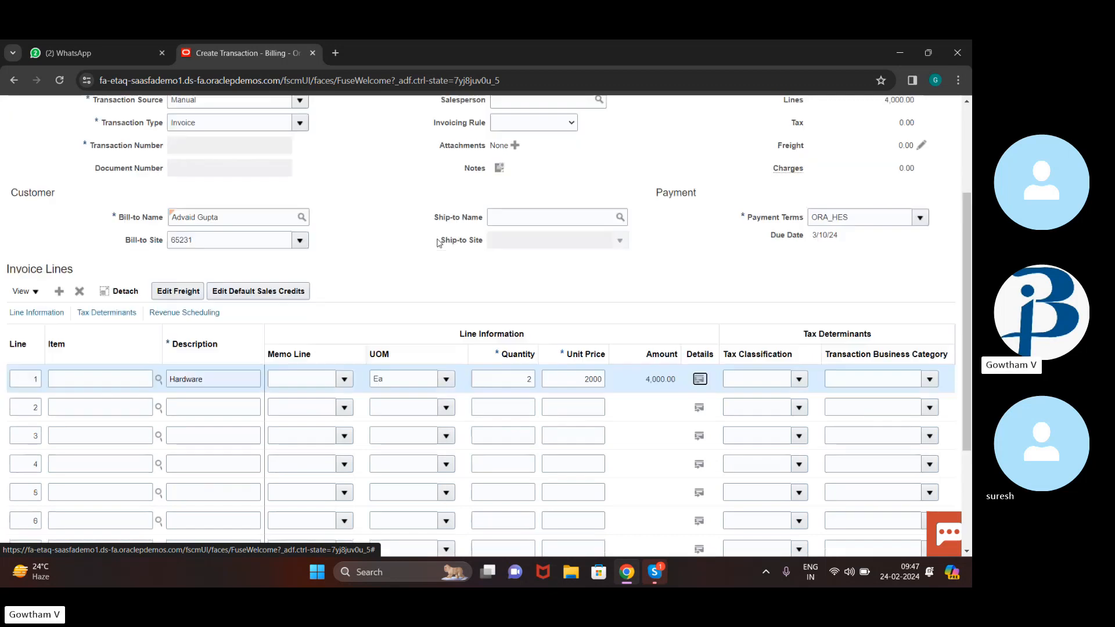
pyautogui.scroll(-5, 440, 243)
pyautogui.scroll(1, 440, 243)
pyautogui.scroll(-2, 440, 242)
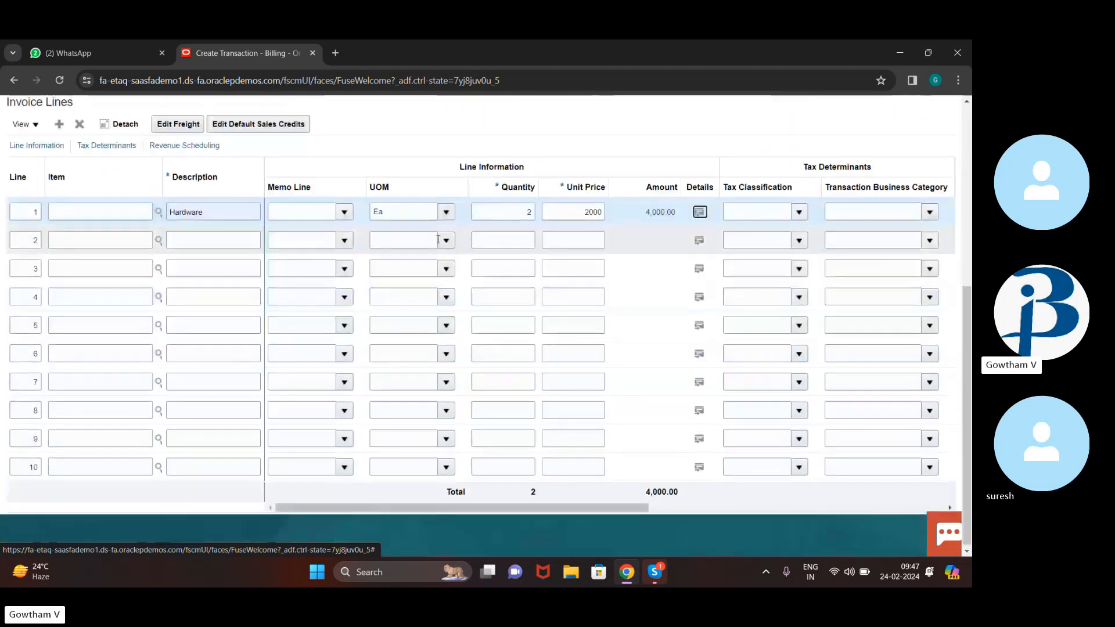
pyautogui.scroll(6, 440, 243)
pyautogui.scroll(-1, 439, 241)
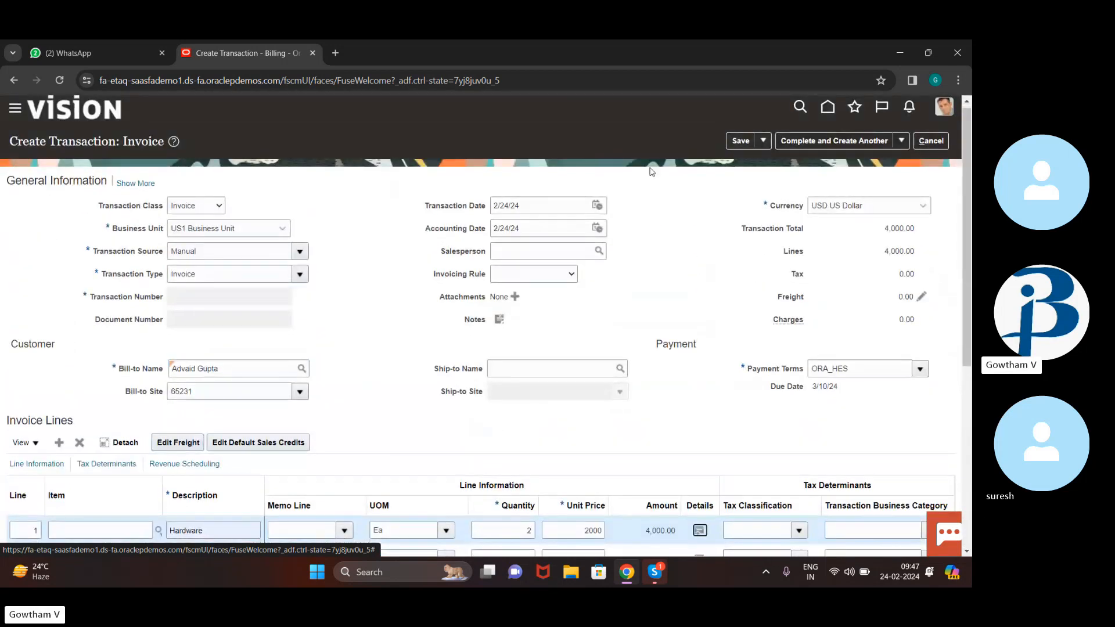
pyautogui.click(899, 144)
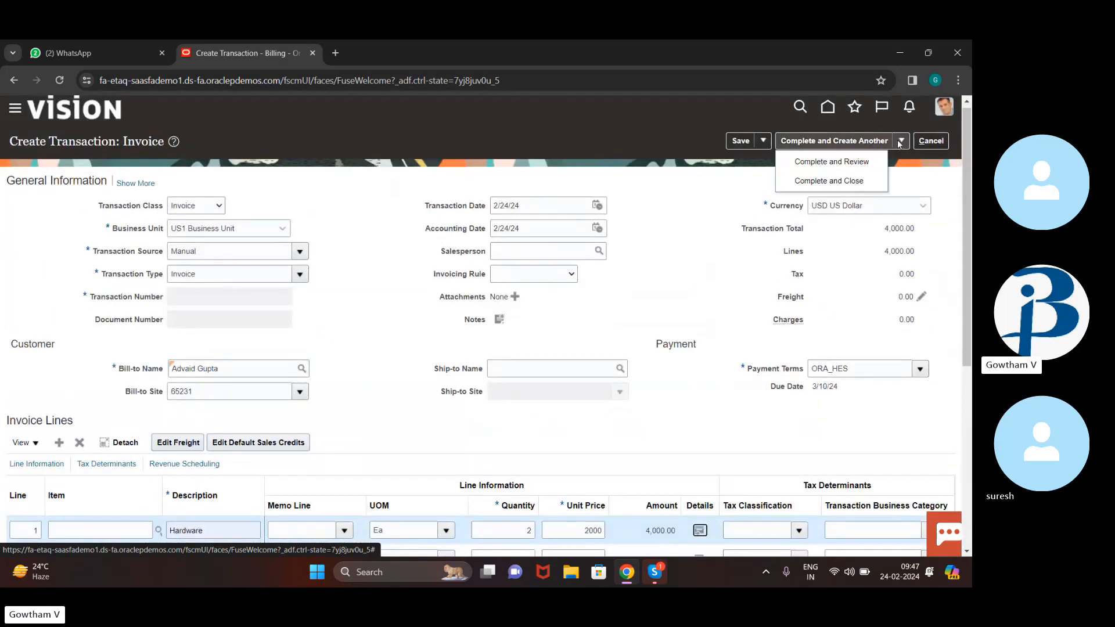
pyautogui.click(871, 158)
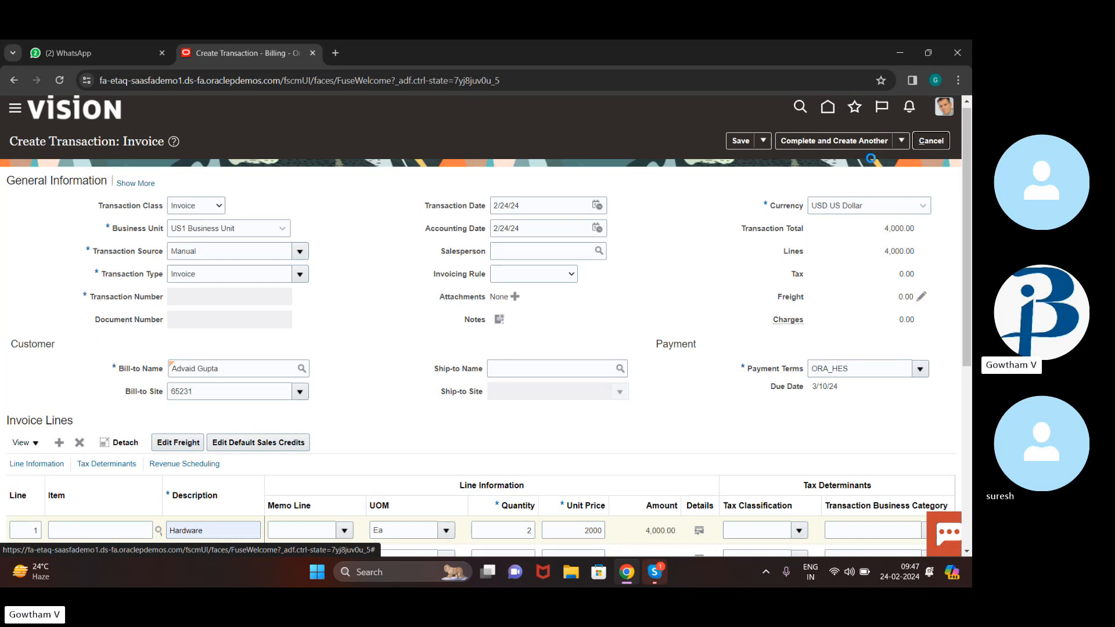
pyautogui.click(903, 142)
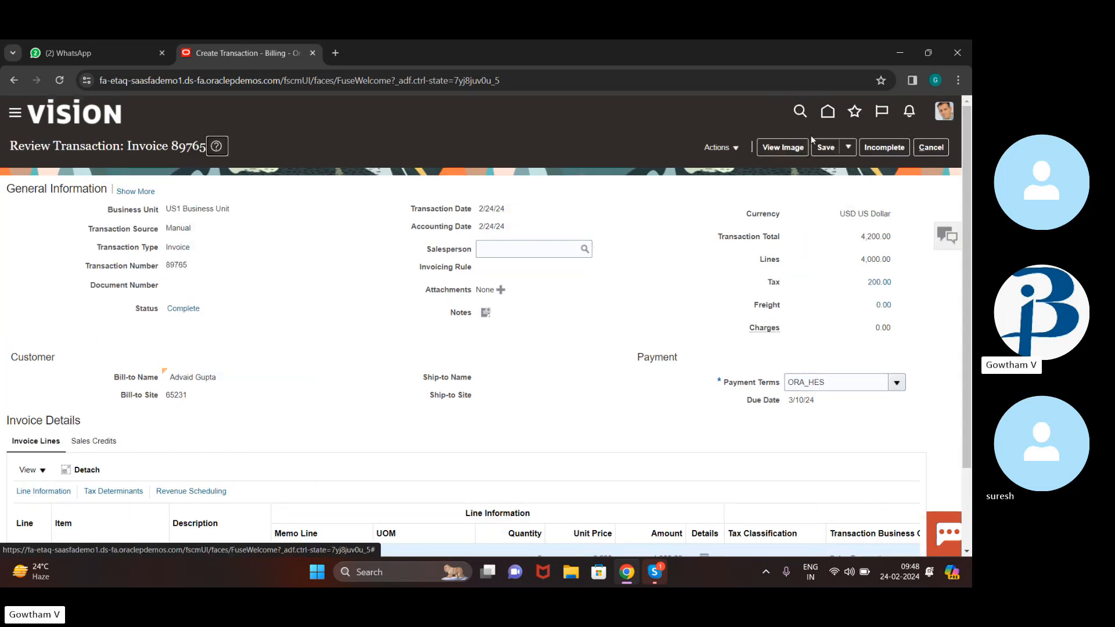
# - Post the completed invoice to the ledger and view its accounting lines
pyautogui.scroll(-2, 570, 291)
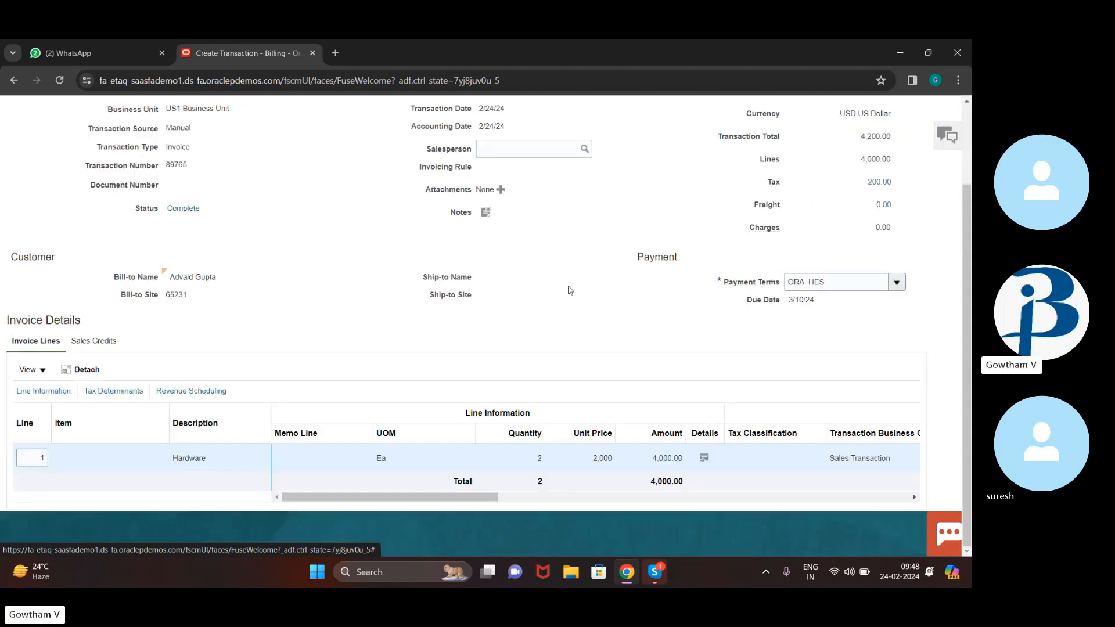
pyautogui.scroll(2, 570, 291)
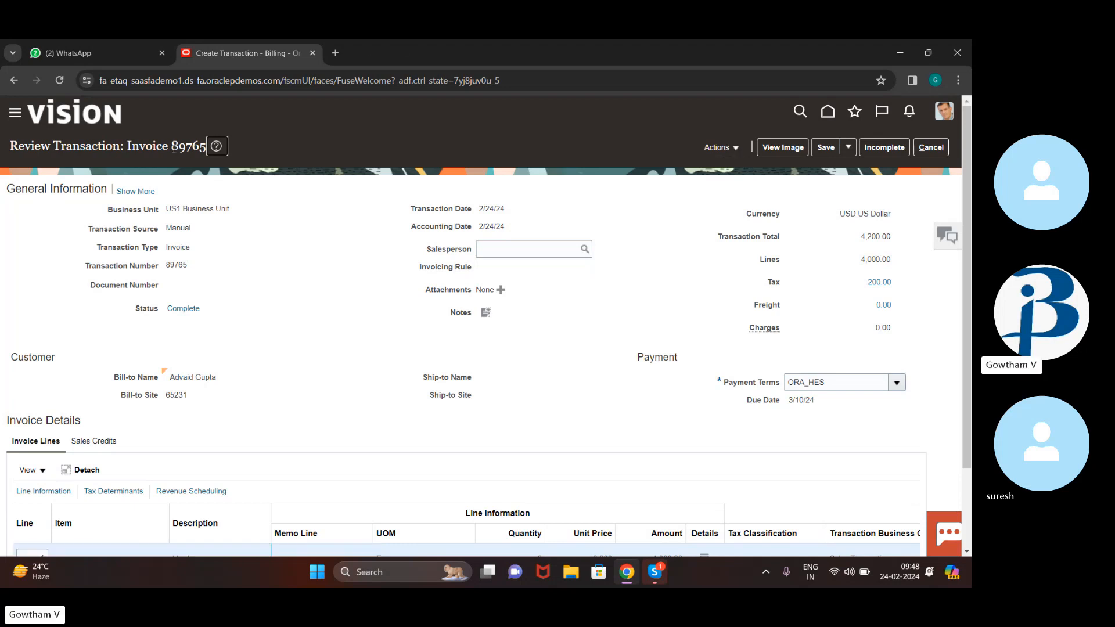
pyautogui.moveTo(172, 149); pyautogui.dragTo(204, 150)
pyautogui.click(736, 150)
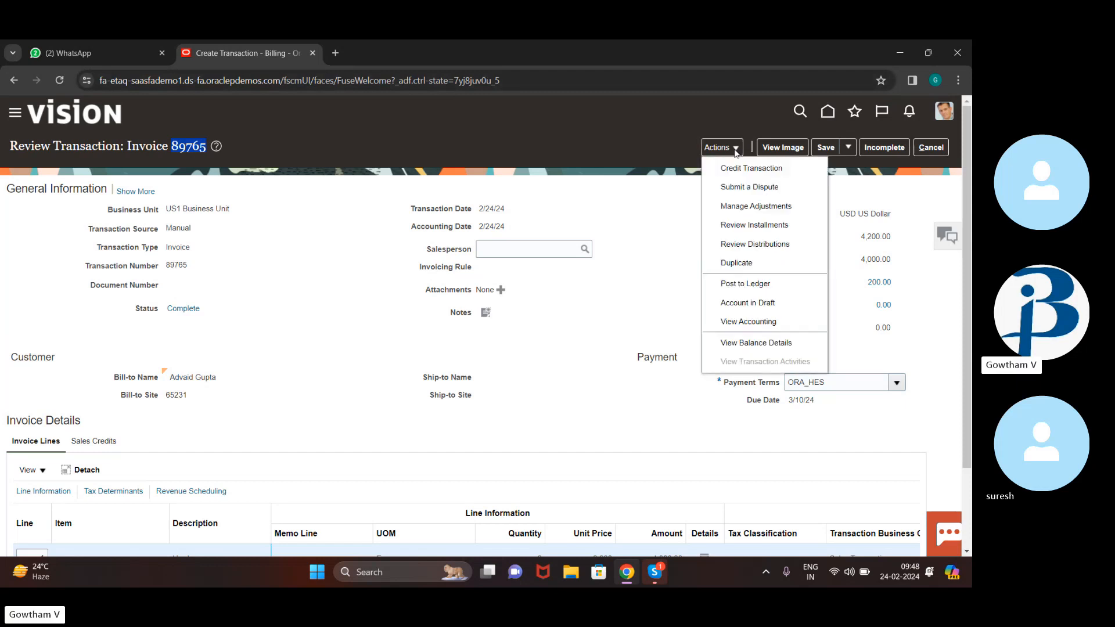
pyautogui.click(754, 287)
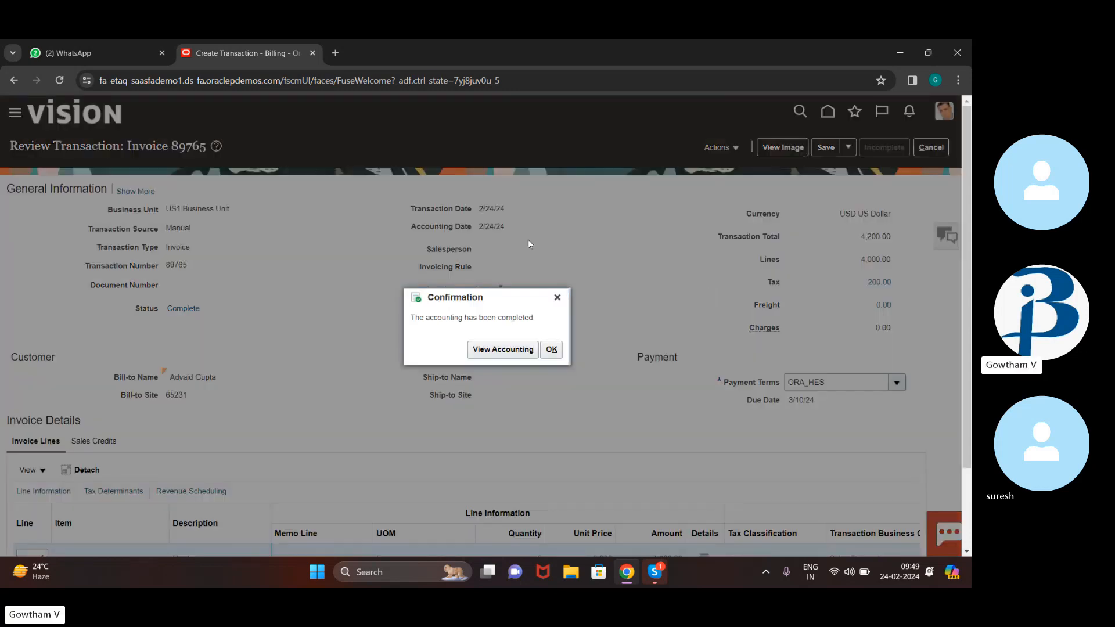
pyautogui.click(487, 350)
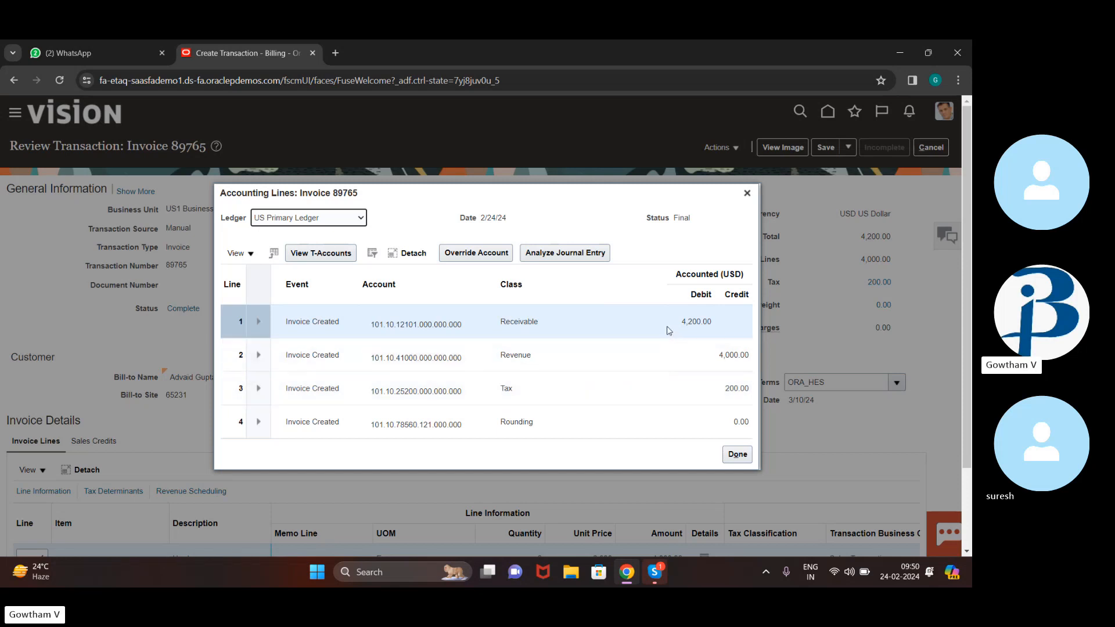
# - Check the receivable, revenue and tax lines of the invoice's accounting, and close the accounting lines
pyautogui.click(682, 399)
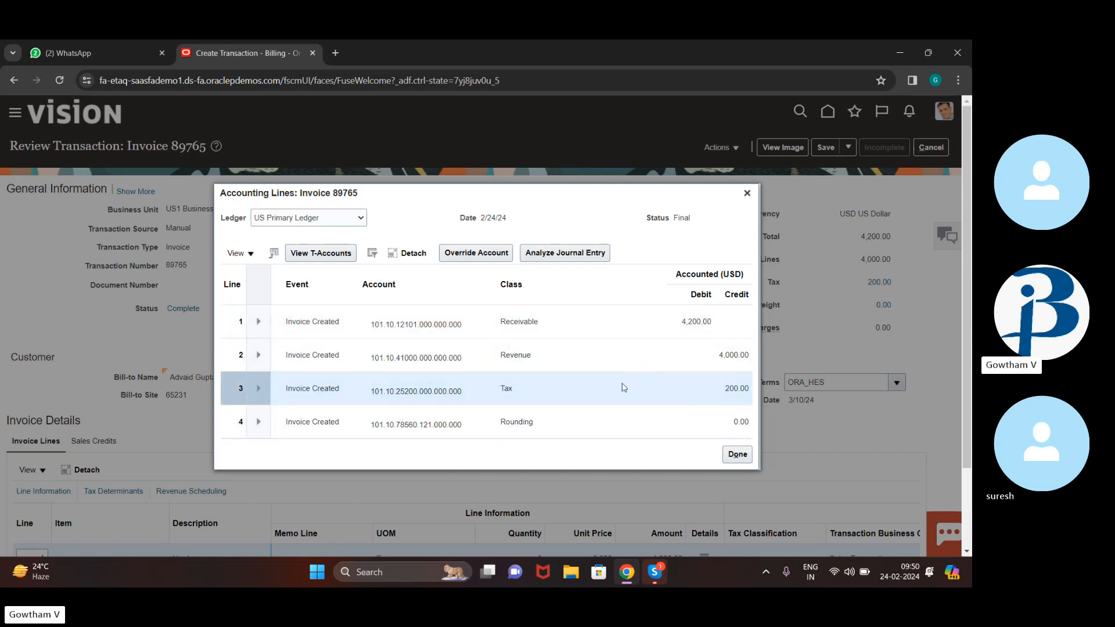
pyautogui.click(634, 368)
pyautogui.click(660, 318)
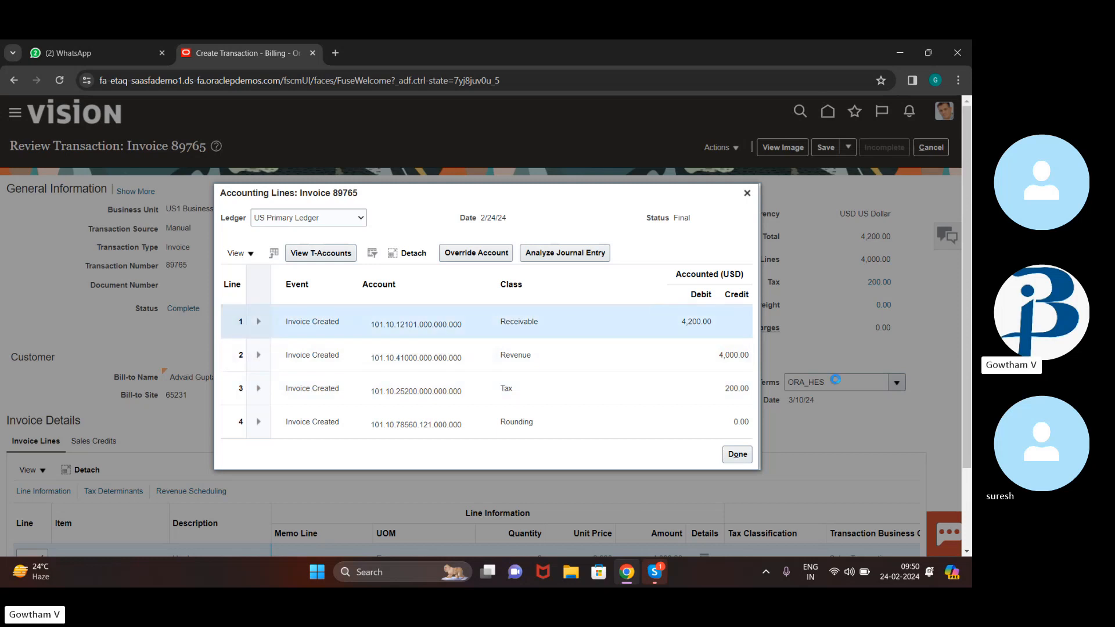
pyautogui.click(738, 455)
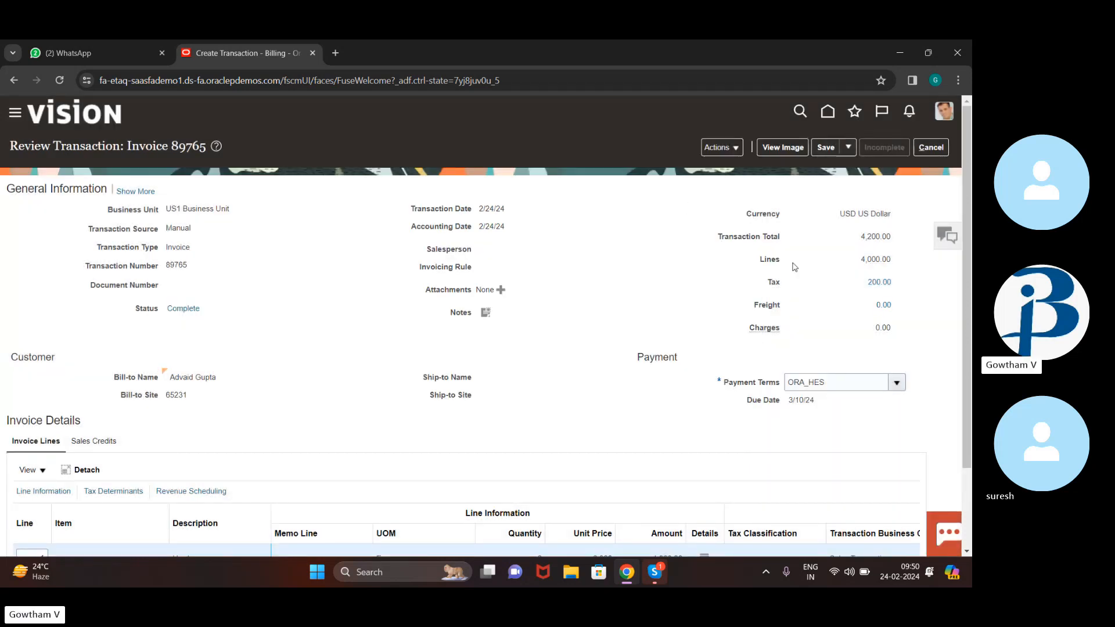
# - Save and close the completed invoice, and acknowledge the saved-transaction message
pyautogui.click(848, 148)
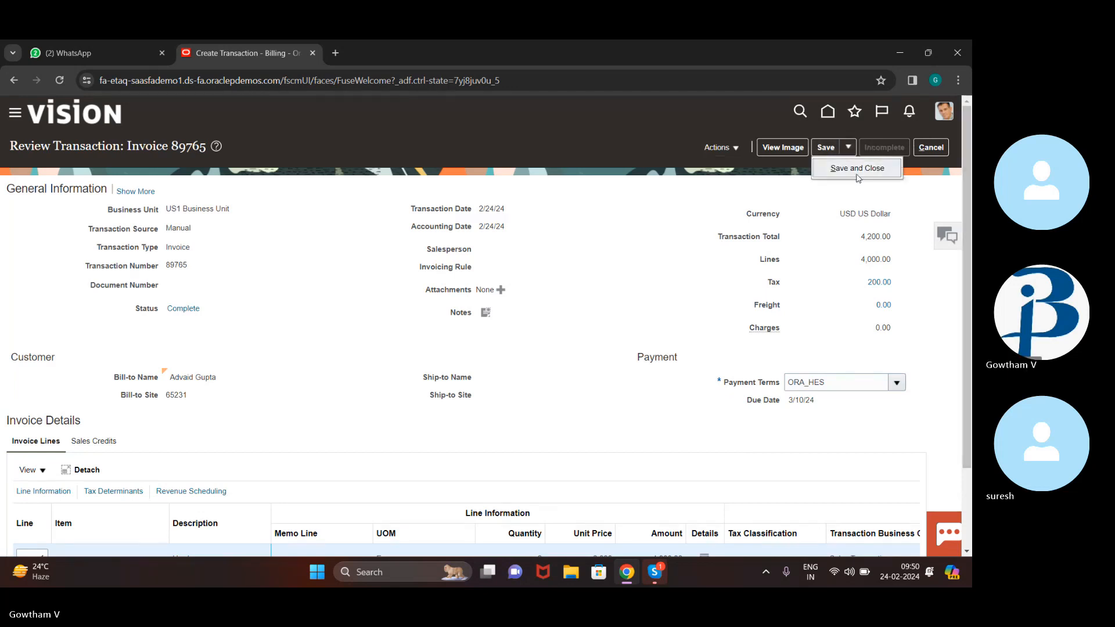
pyautogui.click(884, 168)
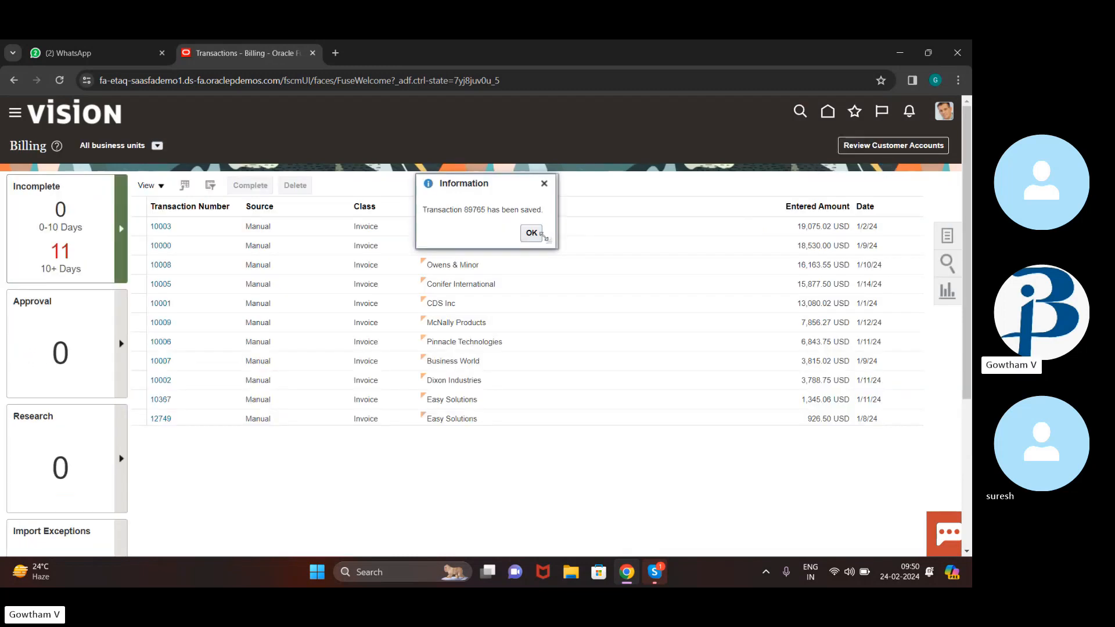
pyautogui.click(532, 234)
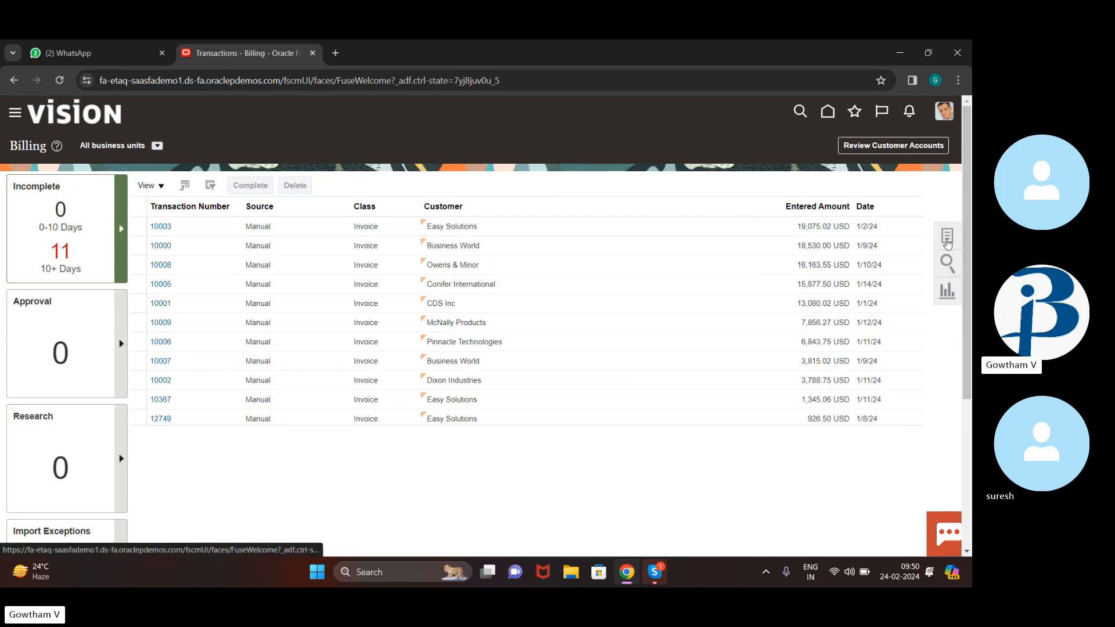
# - Search Manage Transactions in US1 Business Unit for transaction number 89765 with transaction date 2/24/24
pyautogui.click(948, 243)
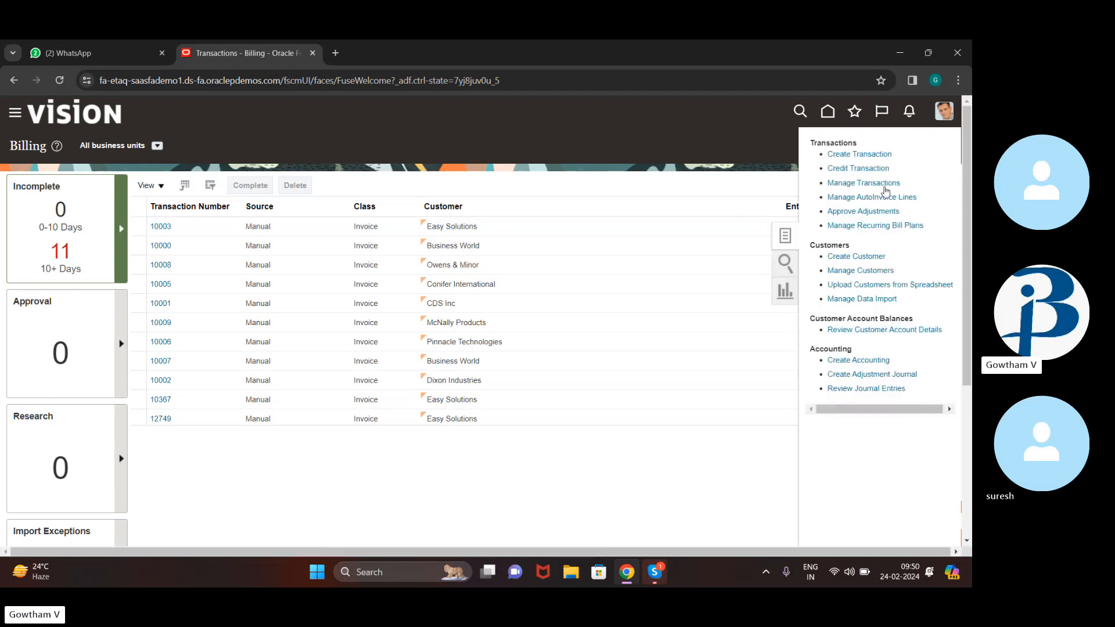
pyautogui.click(881, 185)
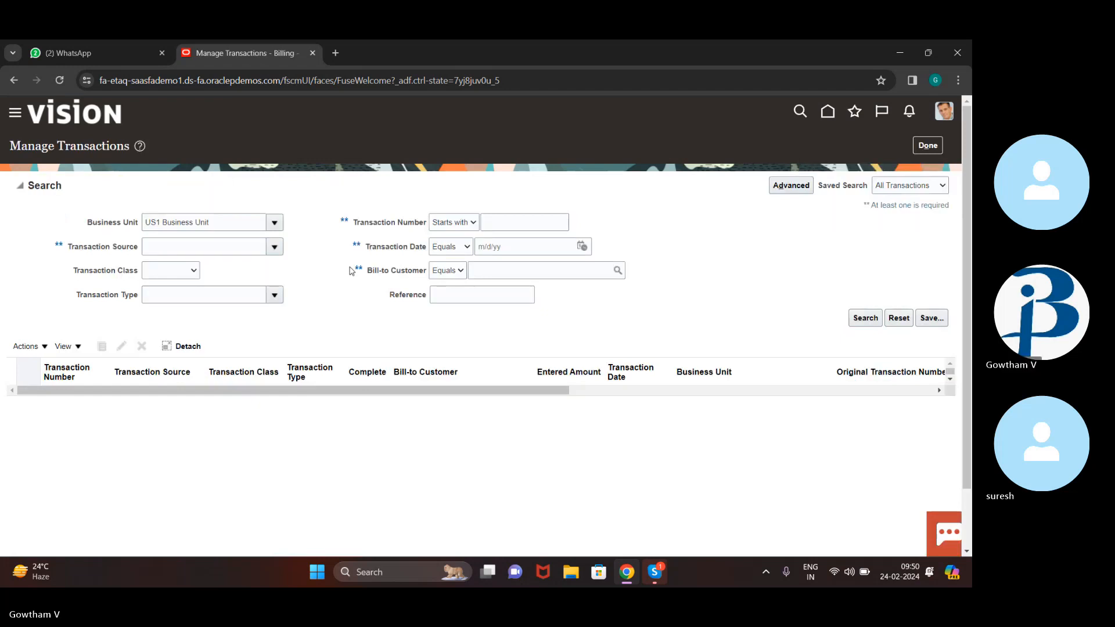
pyautogui.click(534, 224)
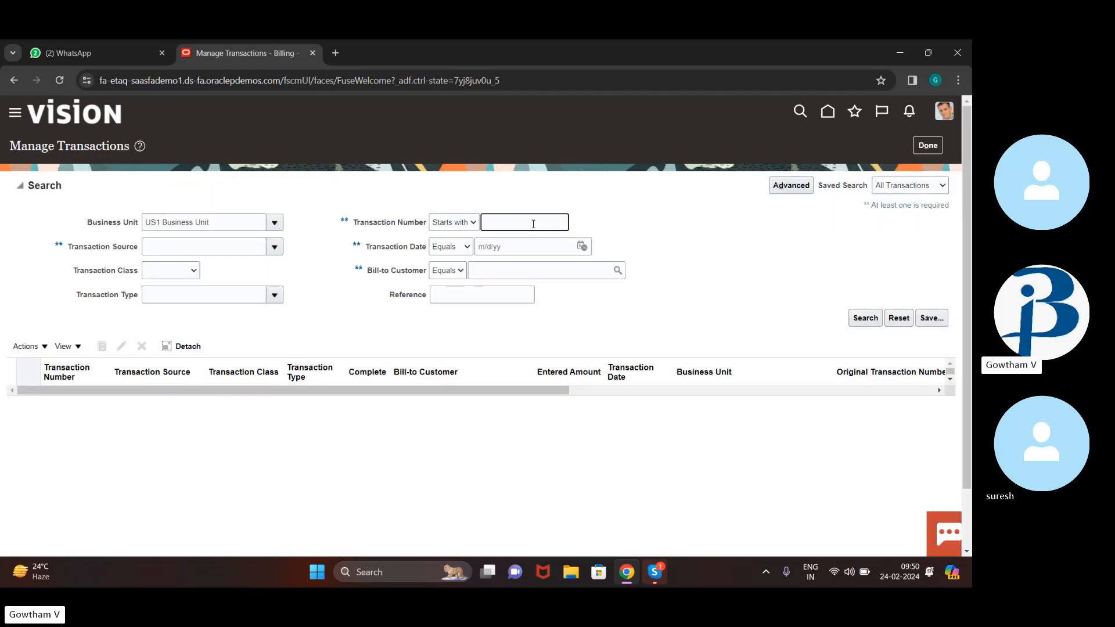
pyautogui.write('89765')
pyautogui.click(583, 247)
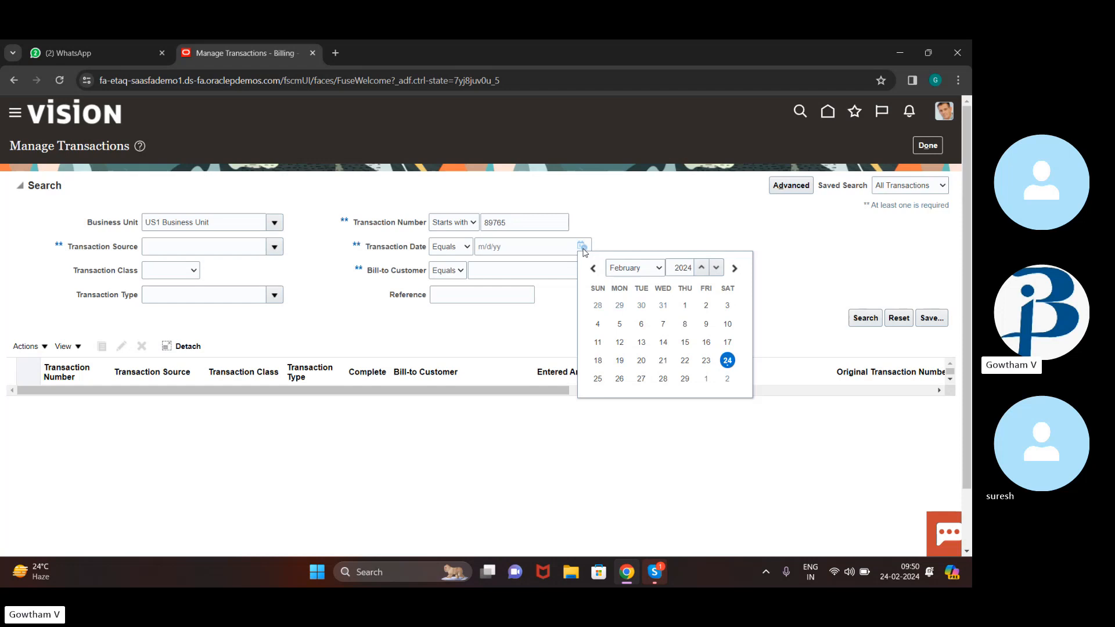
pyautogui.click(728, 361)
pyautogui.click(870, 324)
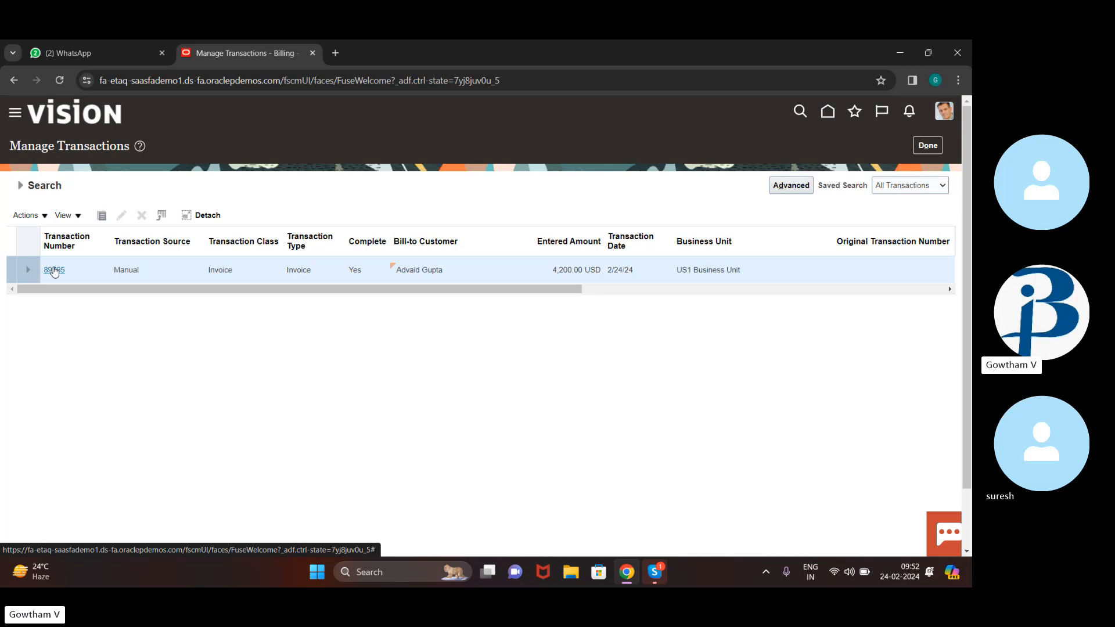
# - Open the found invoice, examine its header and lines, and return to the Billing page without saving
pyautogui.click(53, 270)
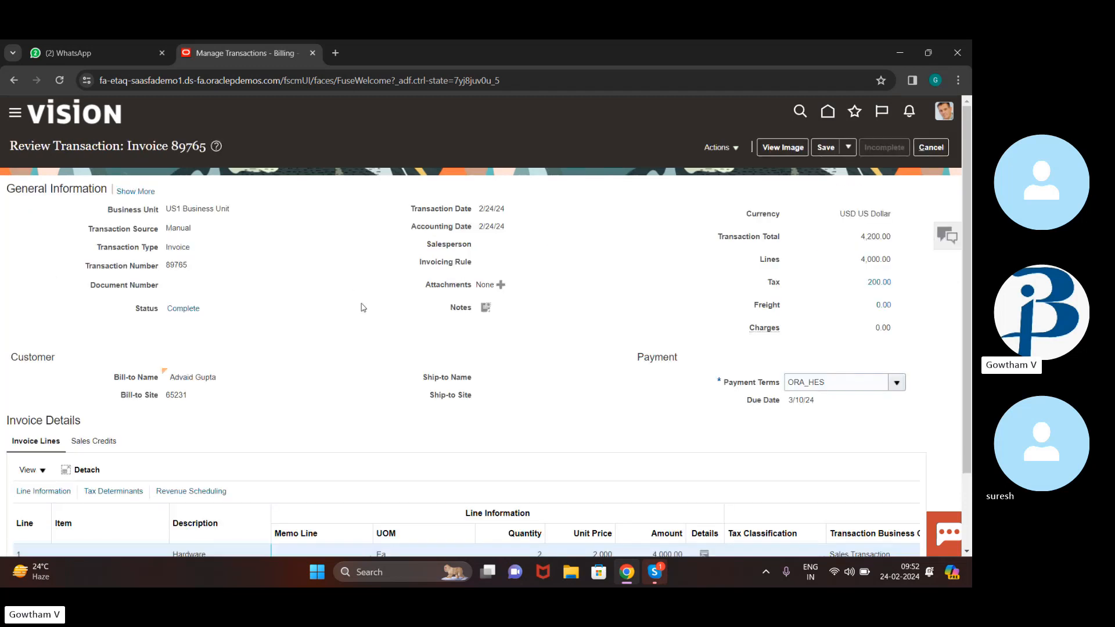
pyautogui.scroll(-2, 406, 337)
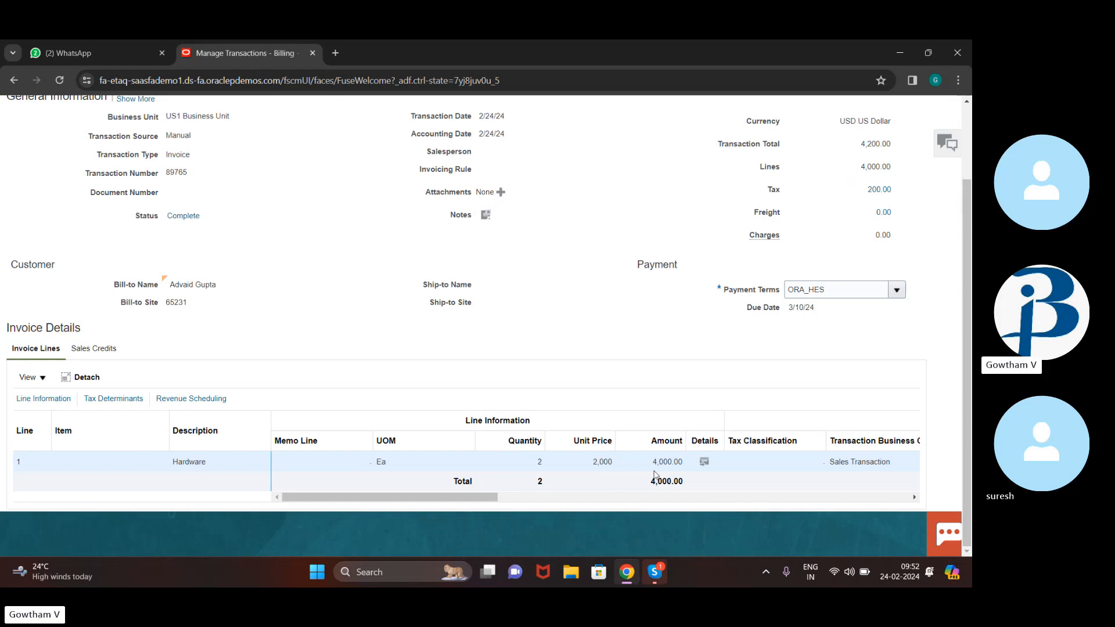
pyautogui.scroll(3, 577, 283)
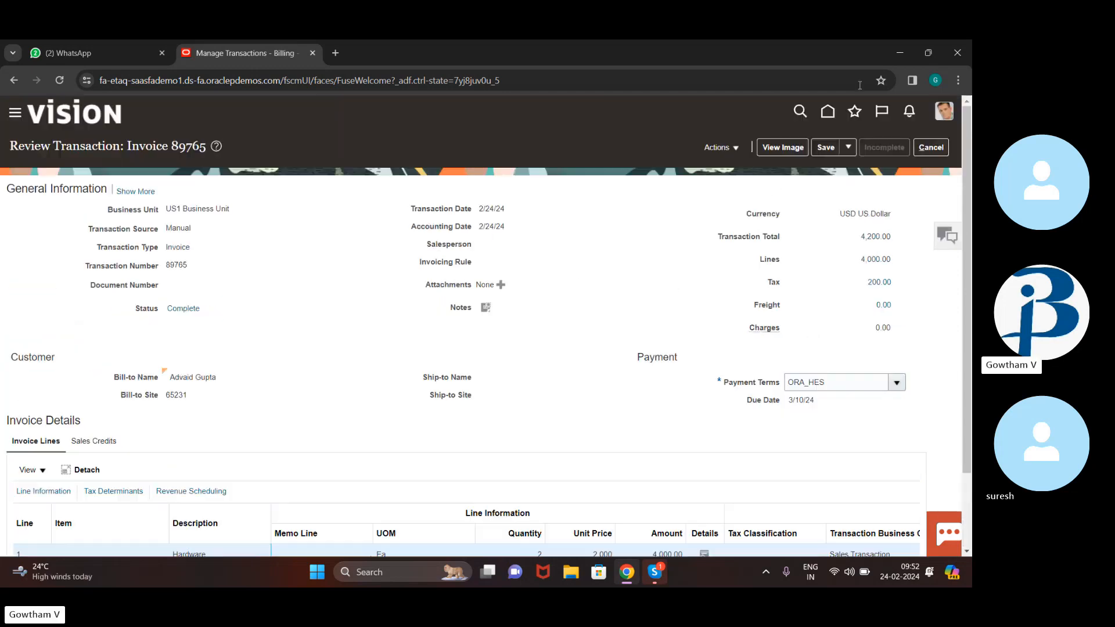
pyautogui.click(931, 149)
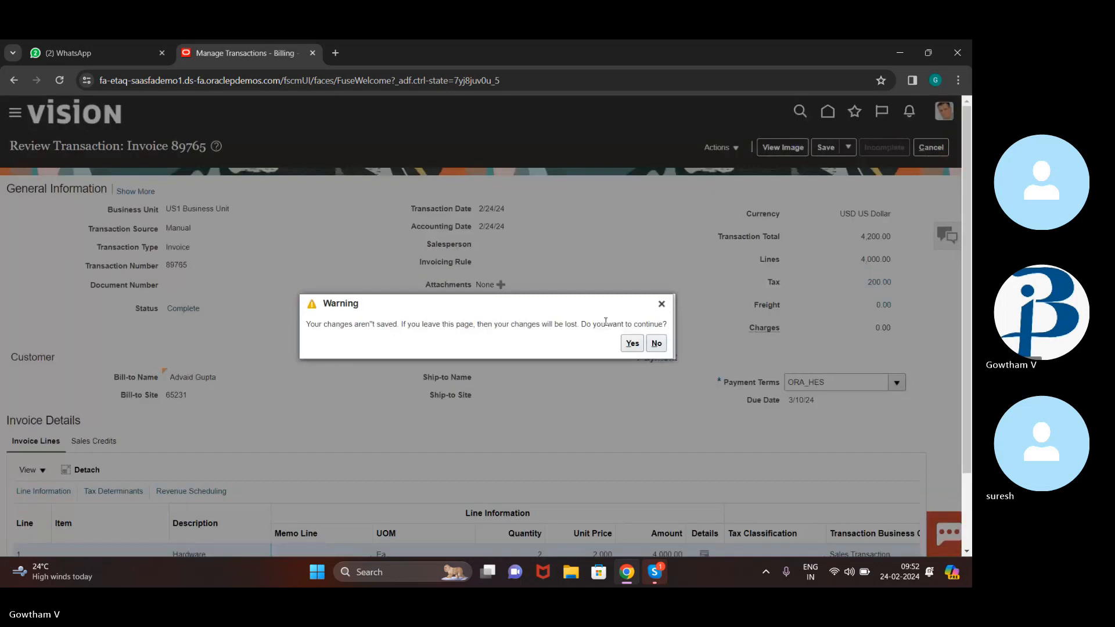
pyautogui.click(638, 347)
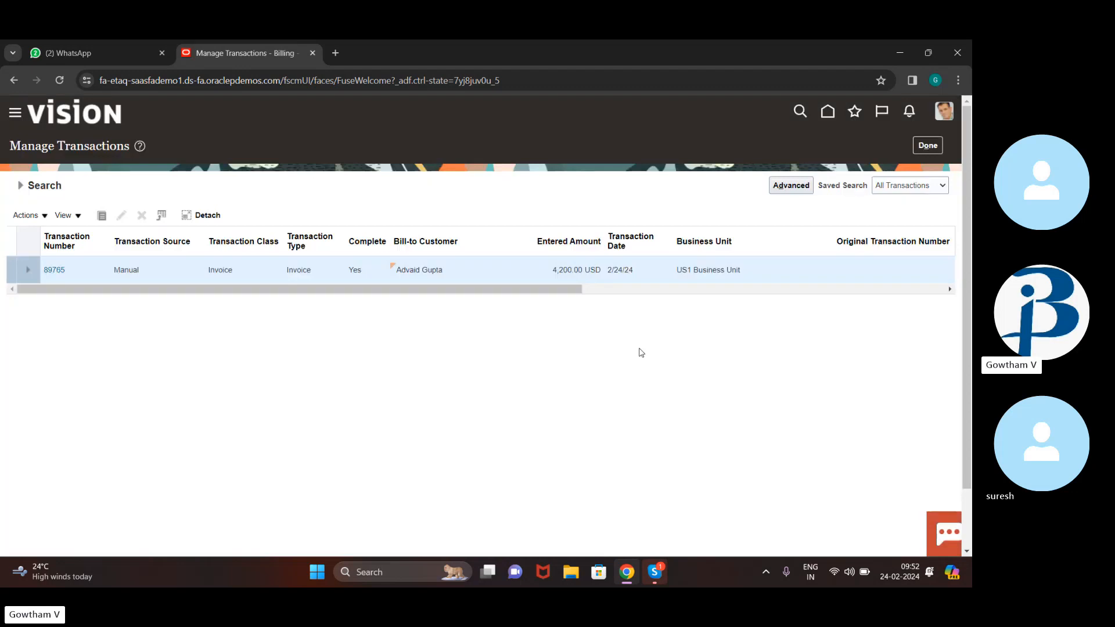
pyautogui.click(933, 147)
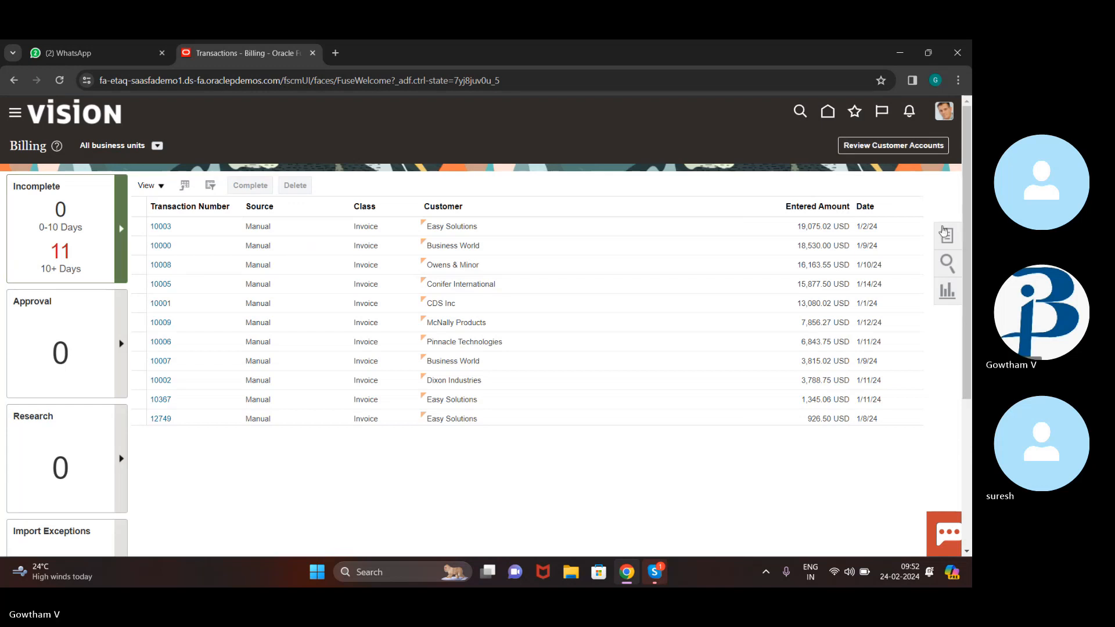
# - Start another new transaction for US1 Business Unit and set the invoice currency to EUR Euro
pyautogui.click(946, 232)
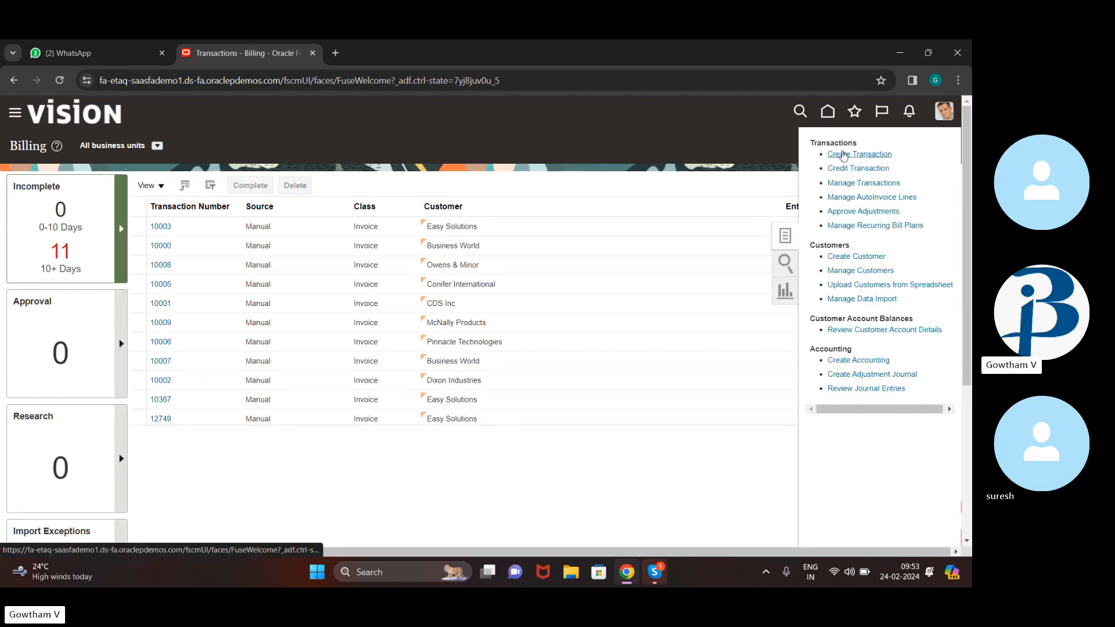
pyautogui.click(841, 153)
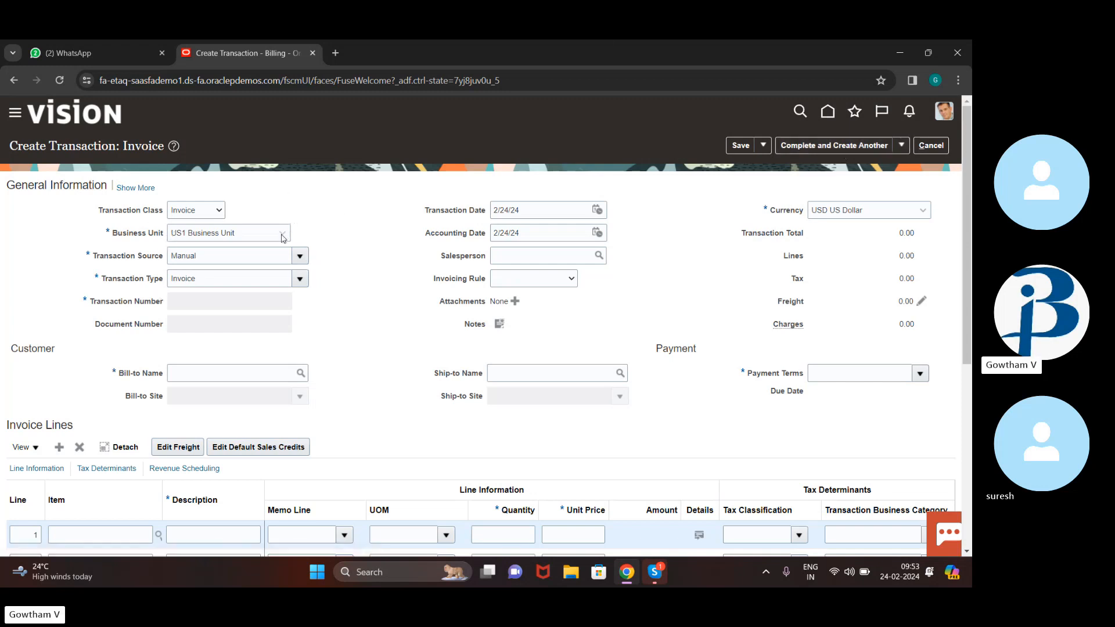
pyautogui.click(921, 213)
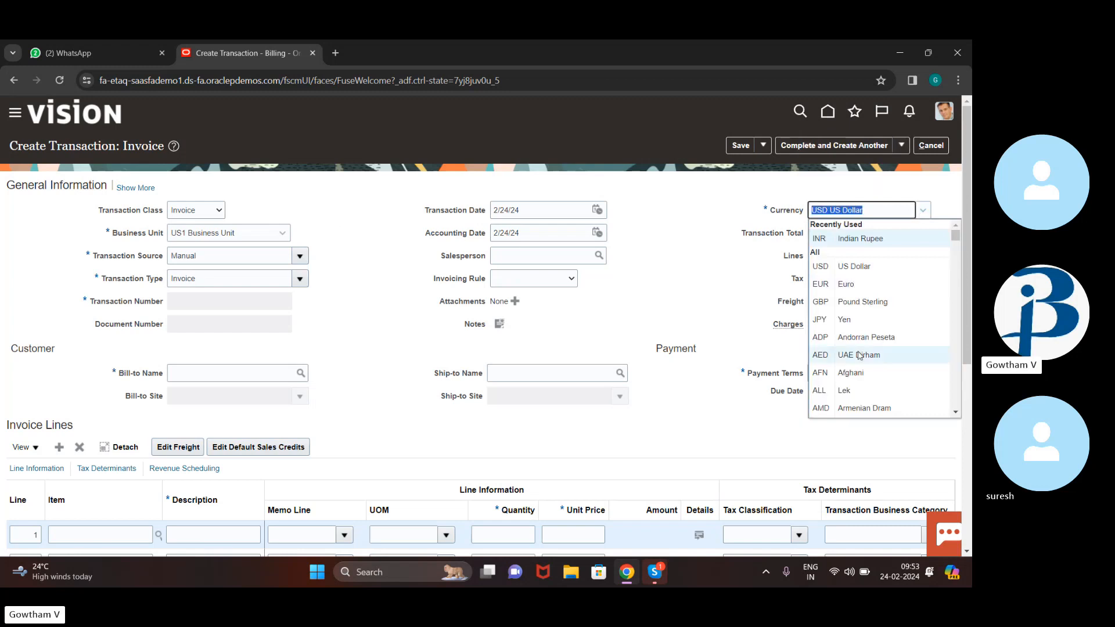
pyautogui.click(907, 287)
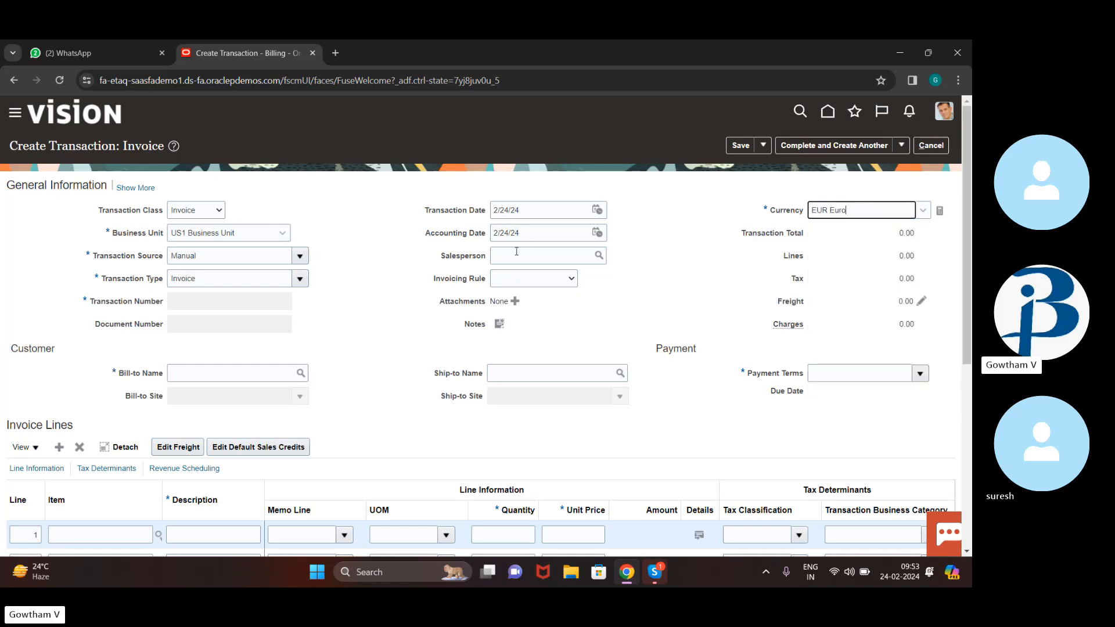
# - Search the bill-to customers for EASY and select Easy Solutions as the invoice's Bill-to Name
pyautogui.click(301, 375)
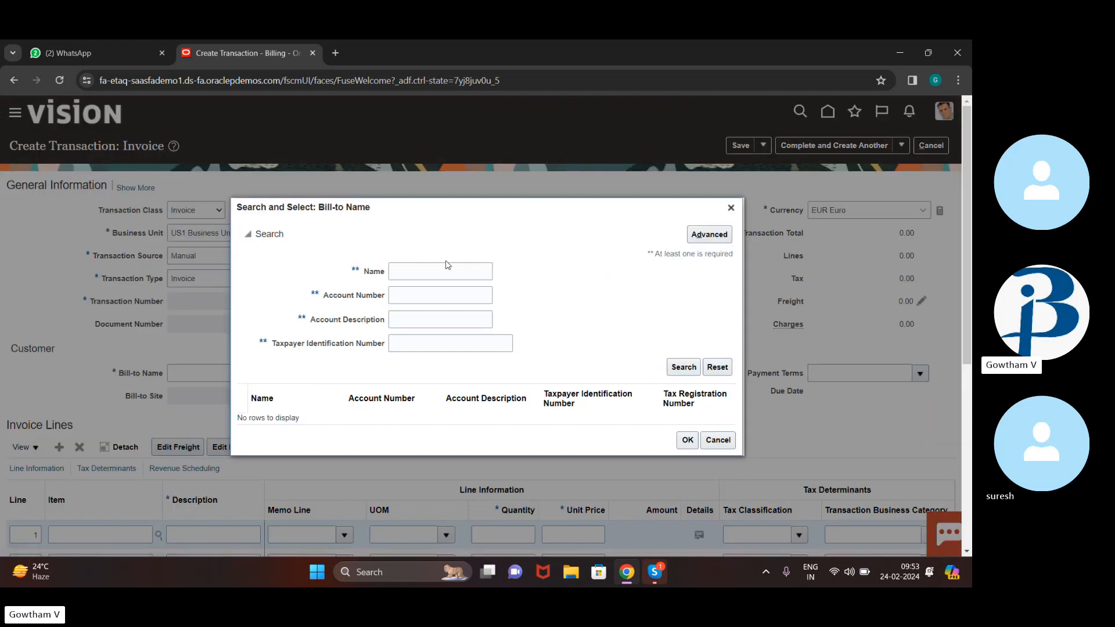
pyautogui.click(445, 267)
pyautogui.write('EAS')
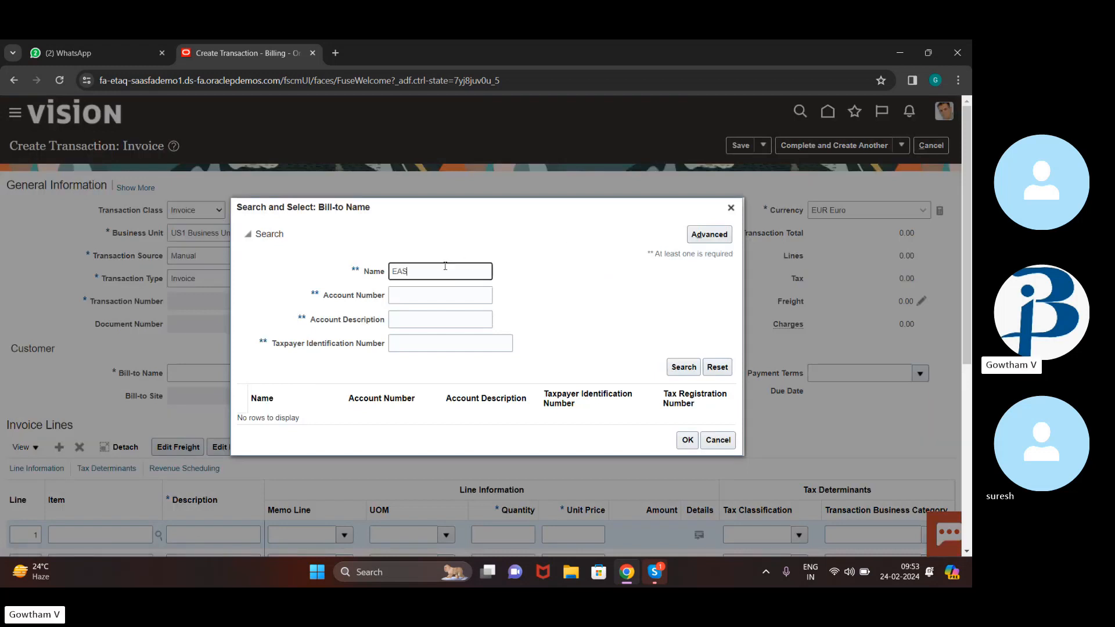
pyautogui.write('Y')
pyautogui.click(674, 370)
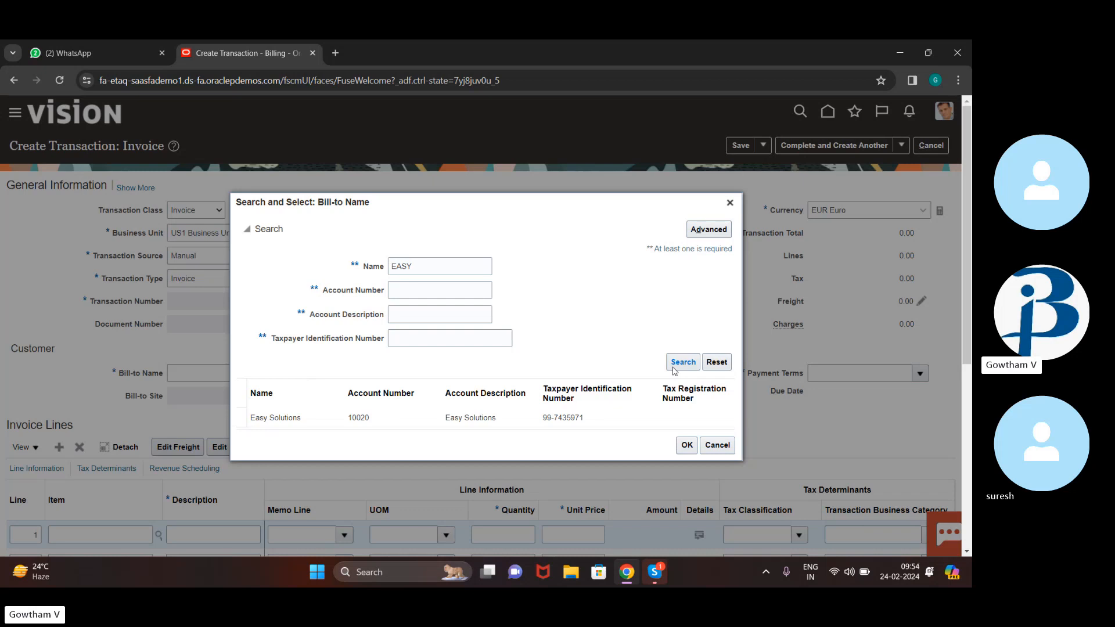
pyautogui.click(570, 419)
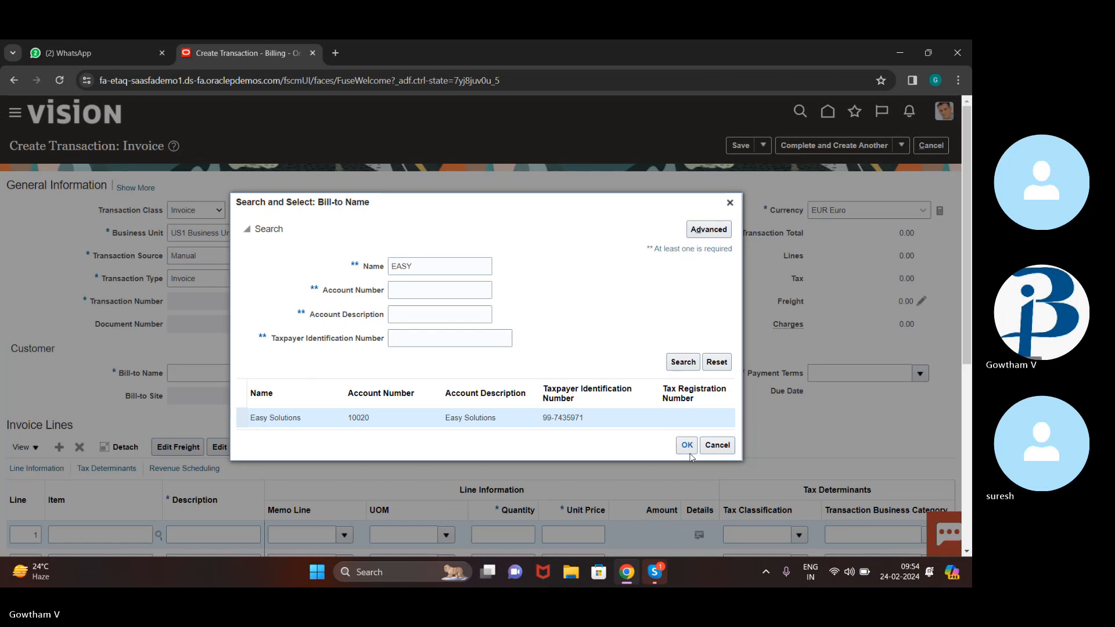
pyautogui.click(687, 446)
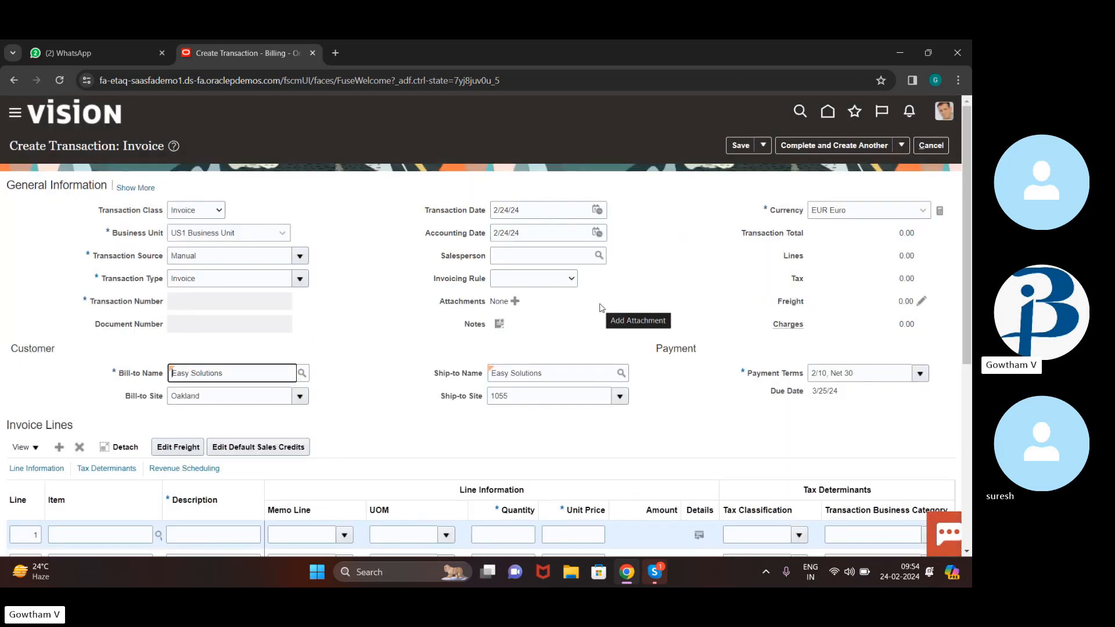
# - Enter CAR as the description of invoice line 1
pyautogui.scroll(-2, 591, 301)
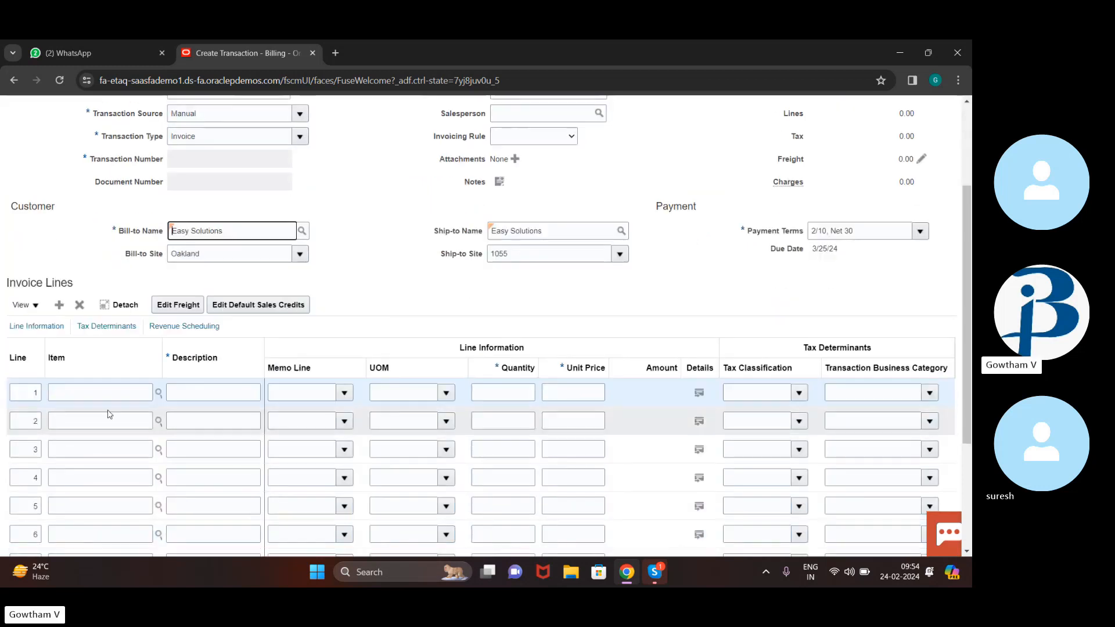
pyautogui.click(188, 394)
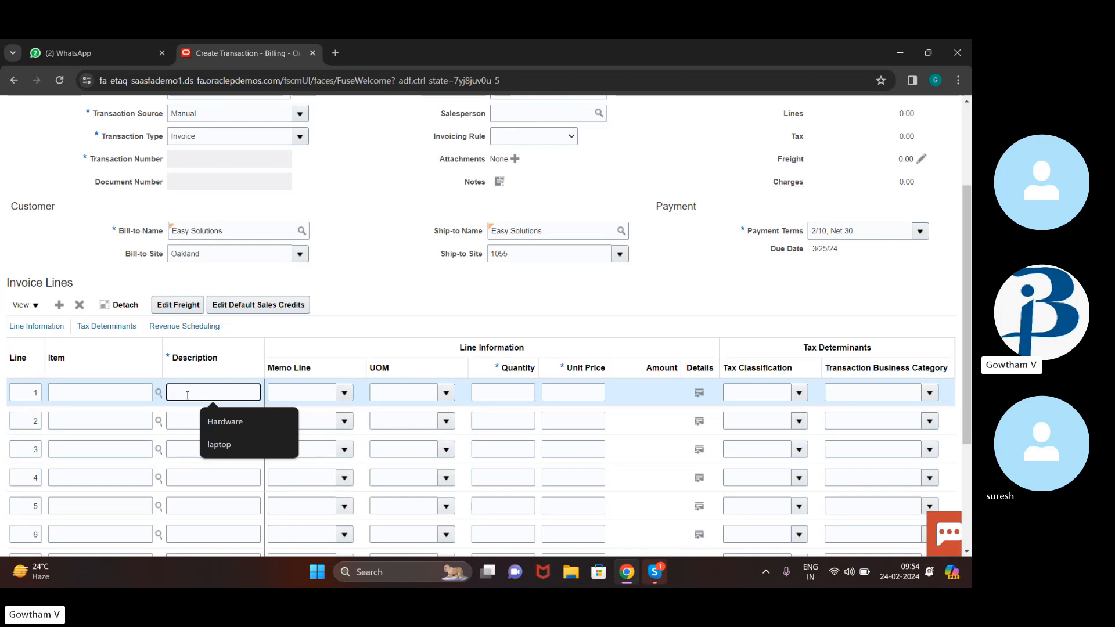
pyautogui.write('CAR')
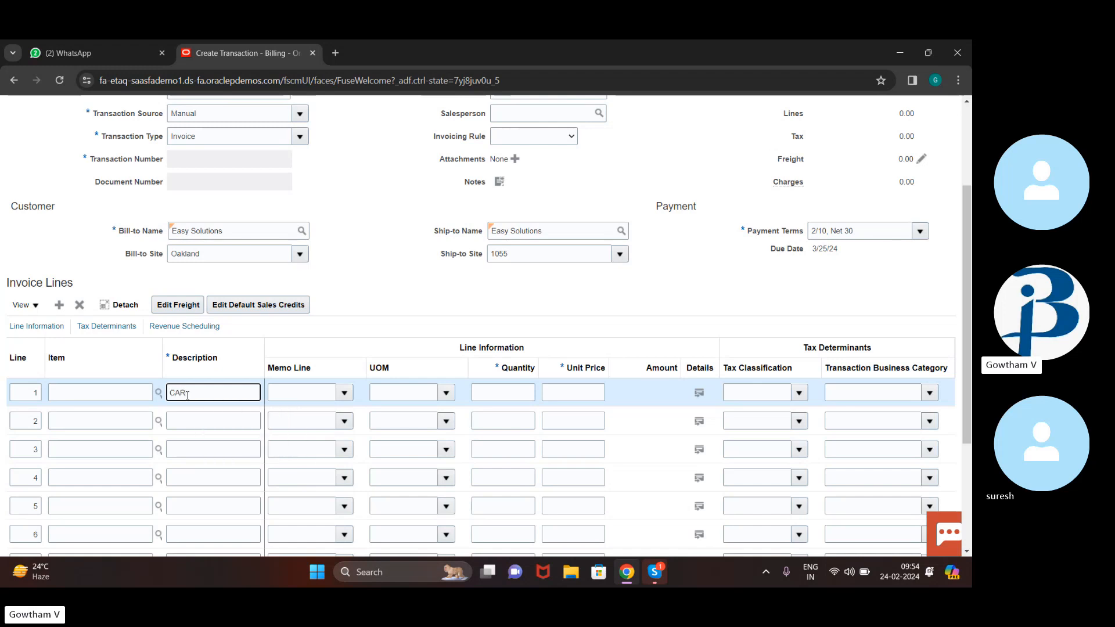
pyautogui.click(419, 392)
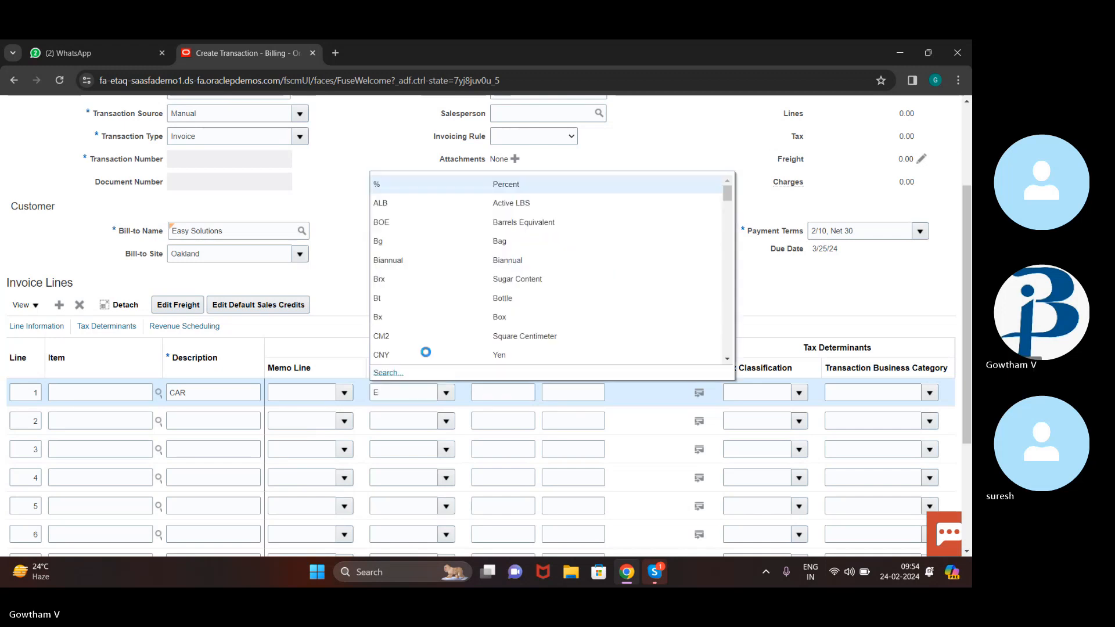
pyautogui.write('E')
pyautogui.scroll(-5, 460, 334)
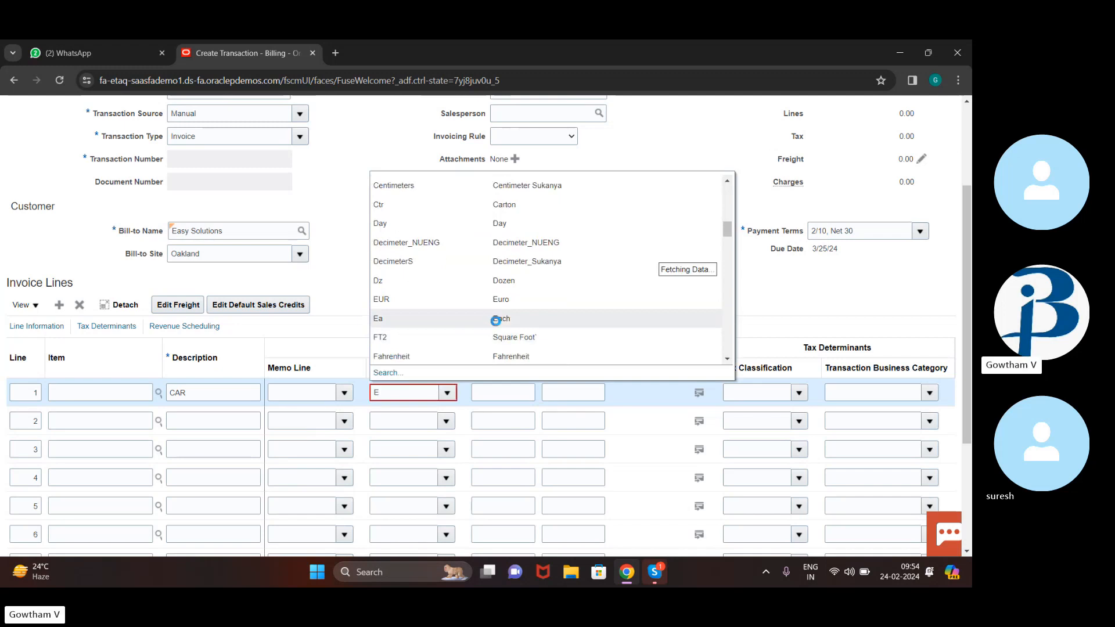
pyautogui.click(494, 321)
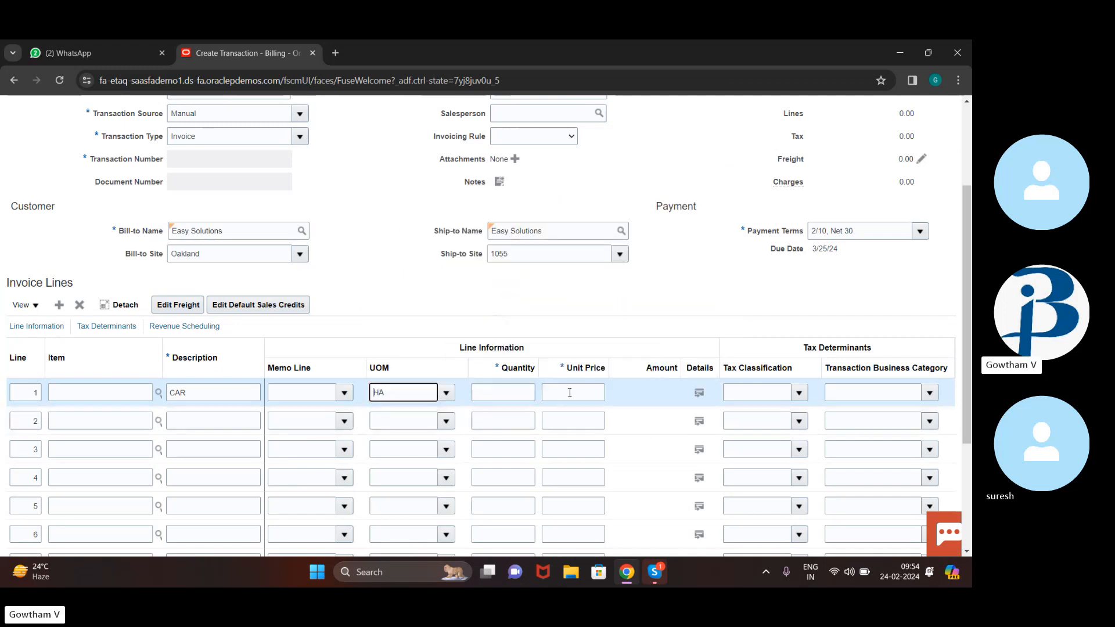
pyautogui.click(524, 393)
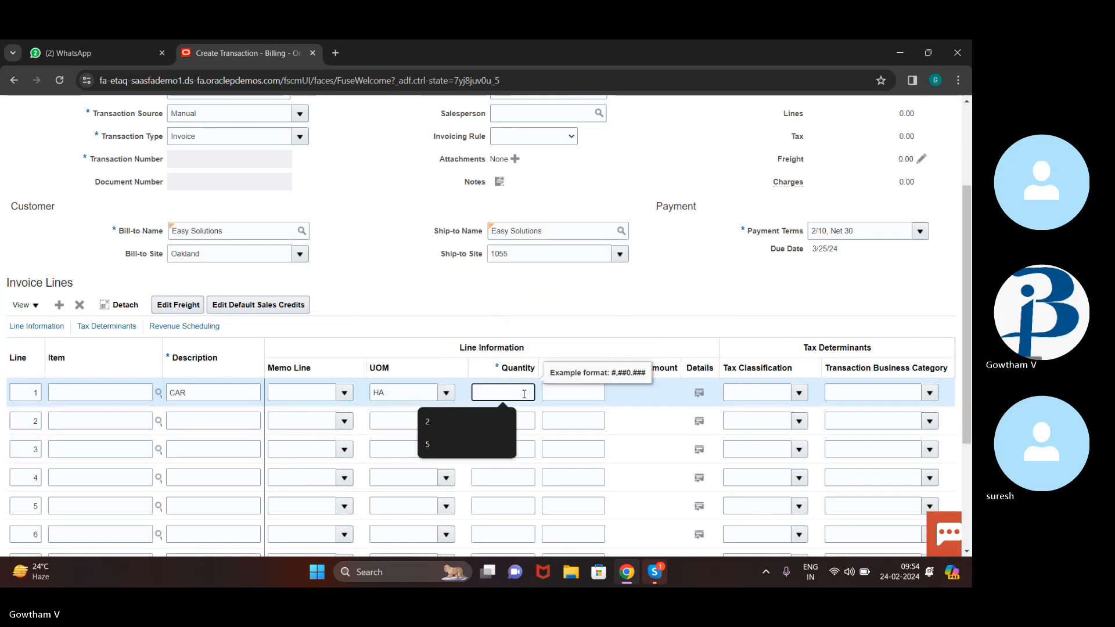
pyautogui.click(413, 391)
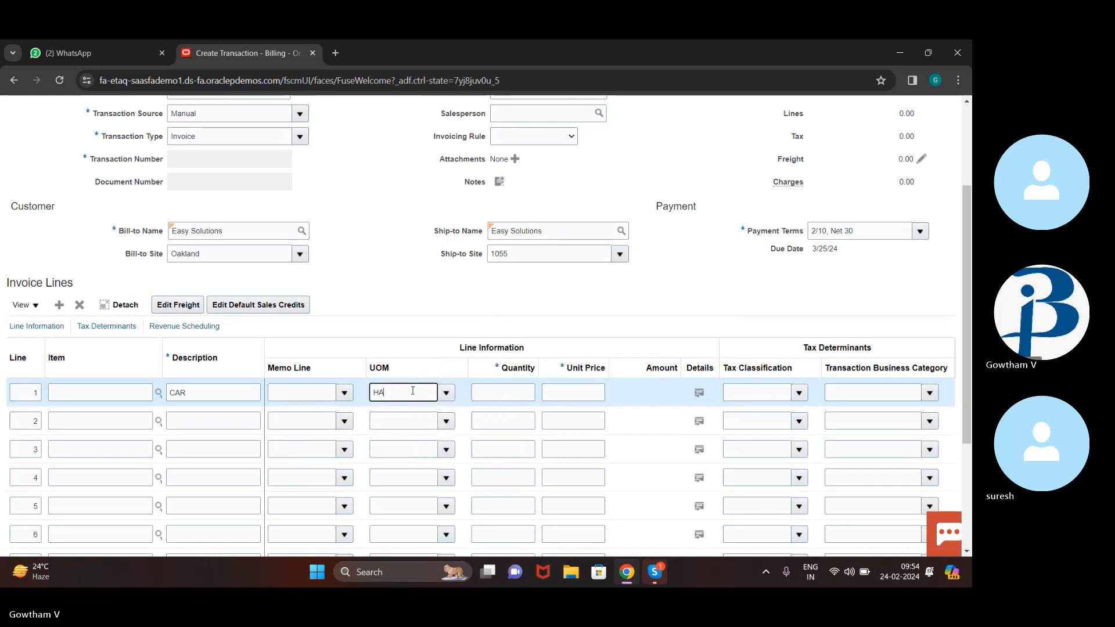
pyautogui.press('BackSpace')
pyautogui.press('BackSpace')
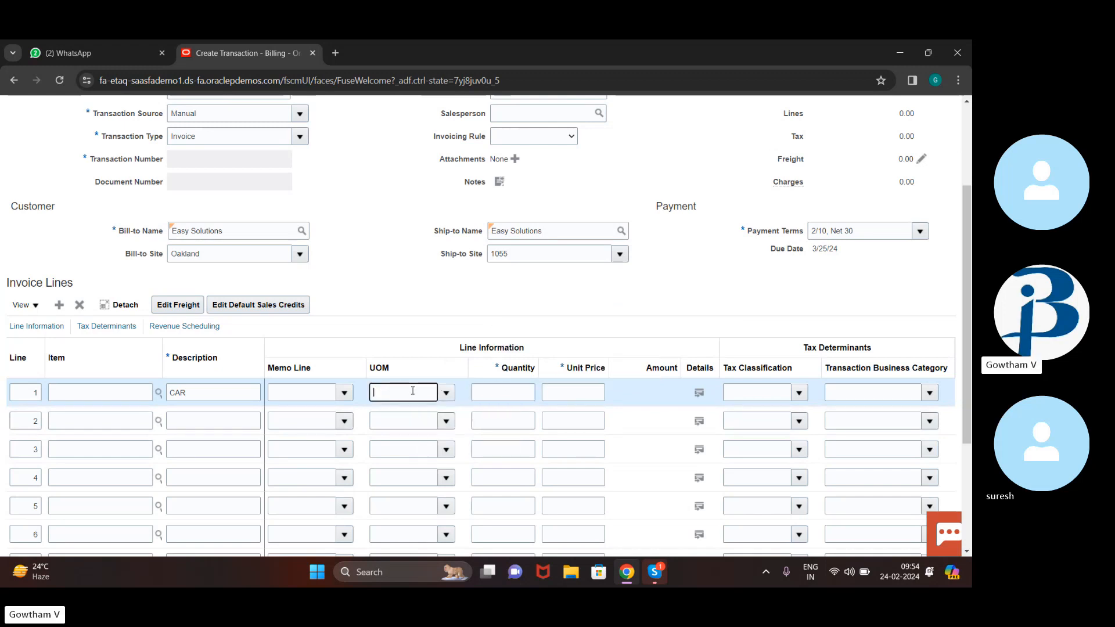
# - Set the unit of measure of the CAR invoice line to Ea (Each)
pyautogui.click(451, 393)
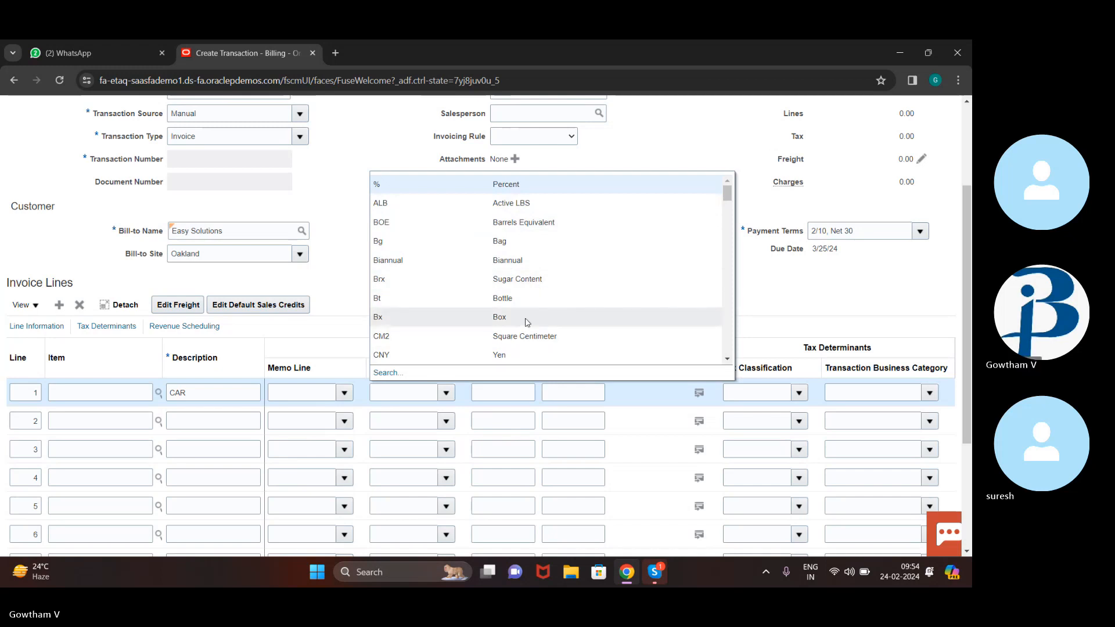
pyautogui.scroll(-5, 527, 323)
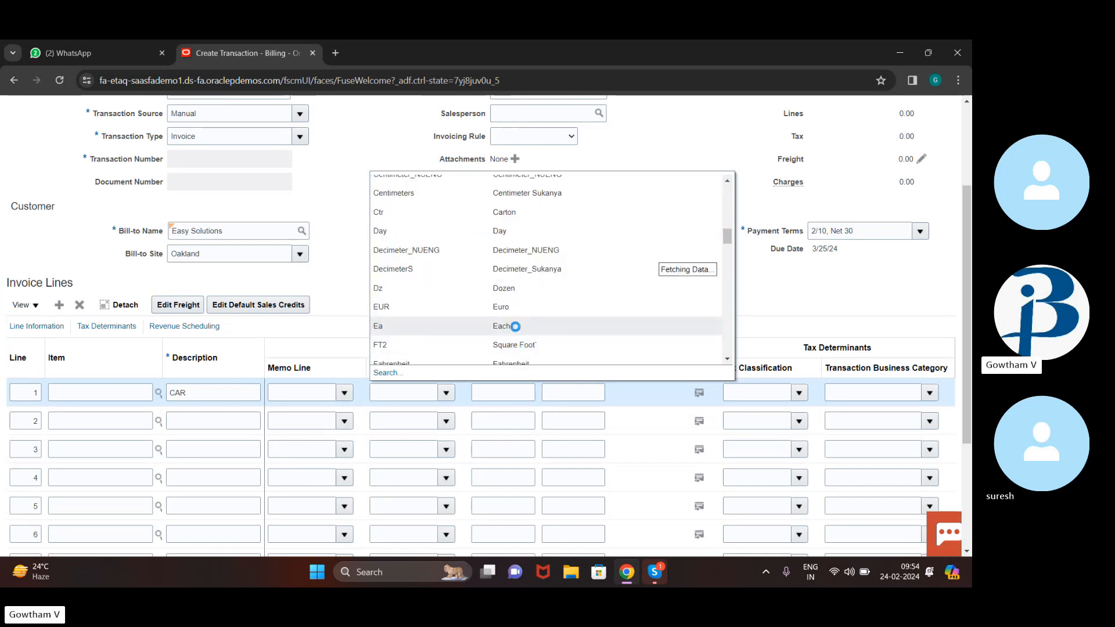
pyautogui.scroll(-3, 516, 328)
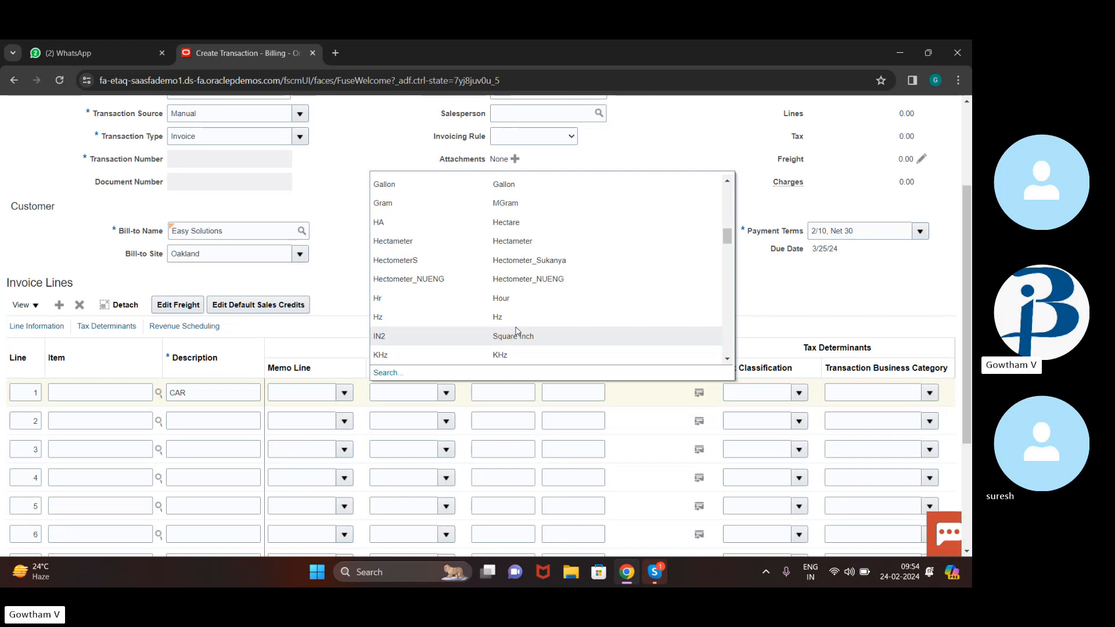
pyautogui.scroll(-1, 563, 268)
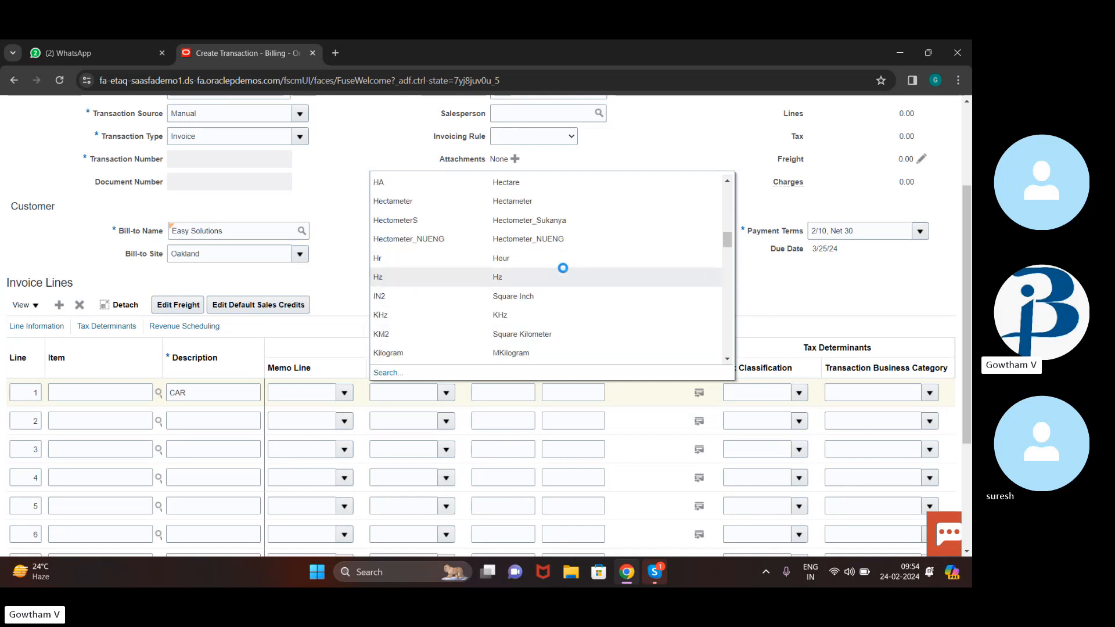
pyautogui.scroll(-2, 563, 268)
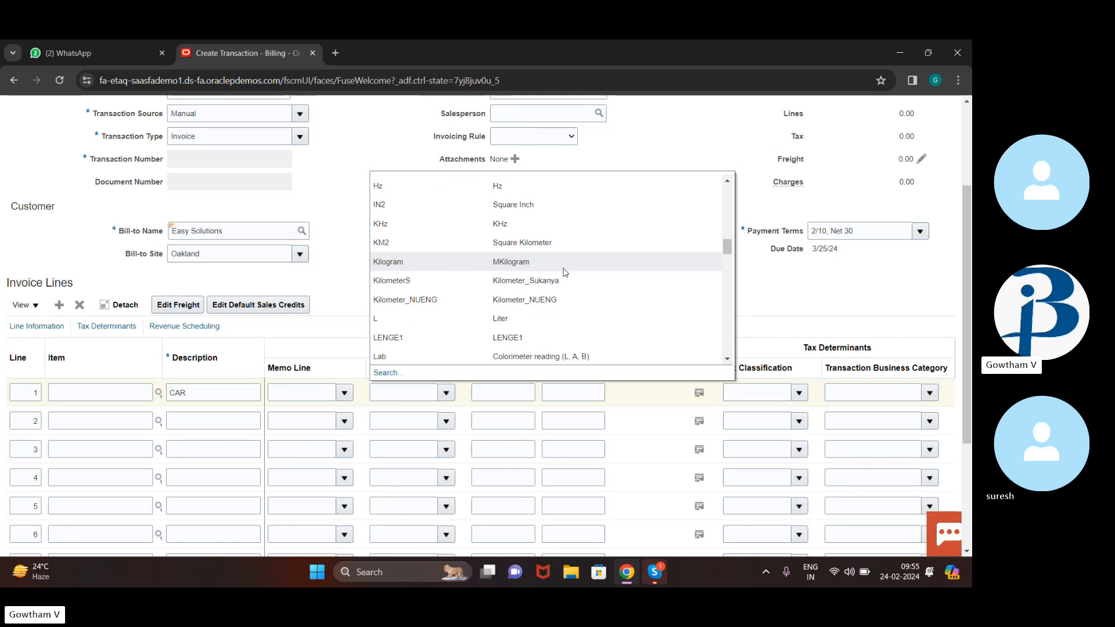
pyautogui.scroll(-3, 563, 272)
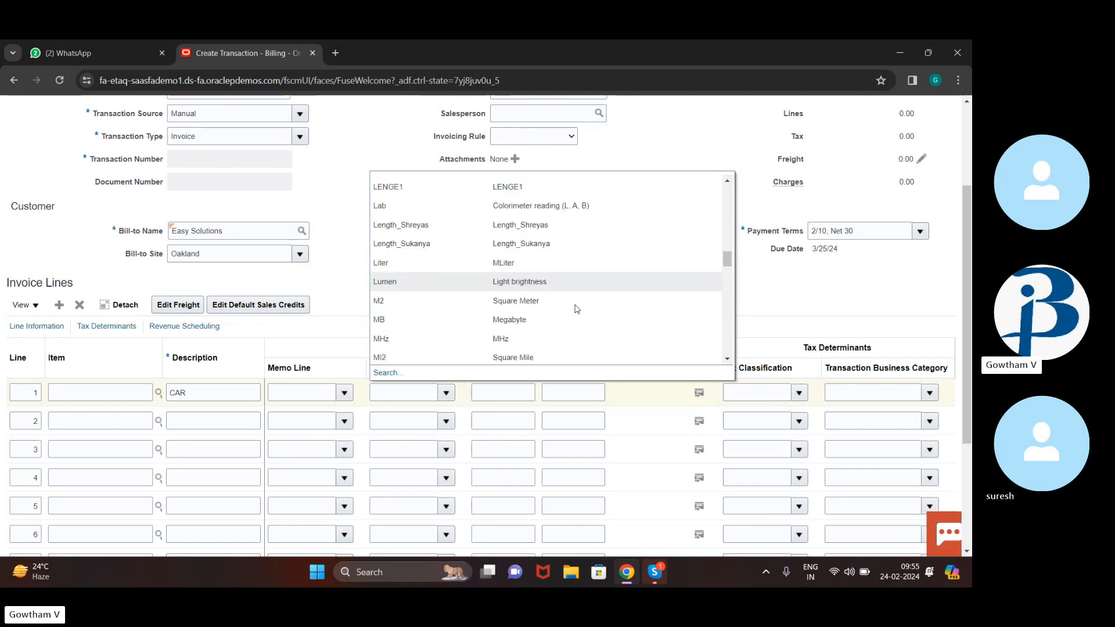
pyautogui.scroll(8, 541, 213)
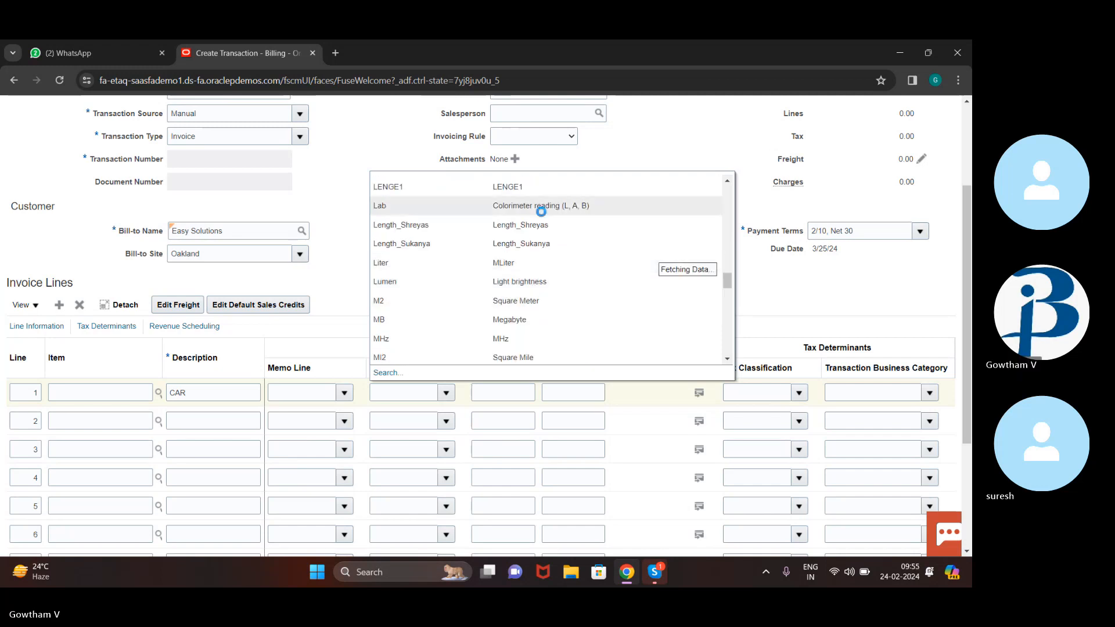
pyautogui.scroll(3, 541, 216)
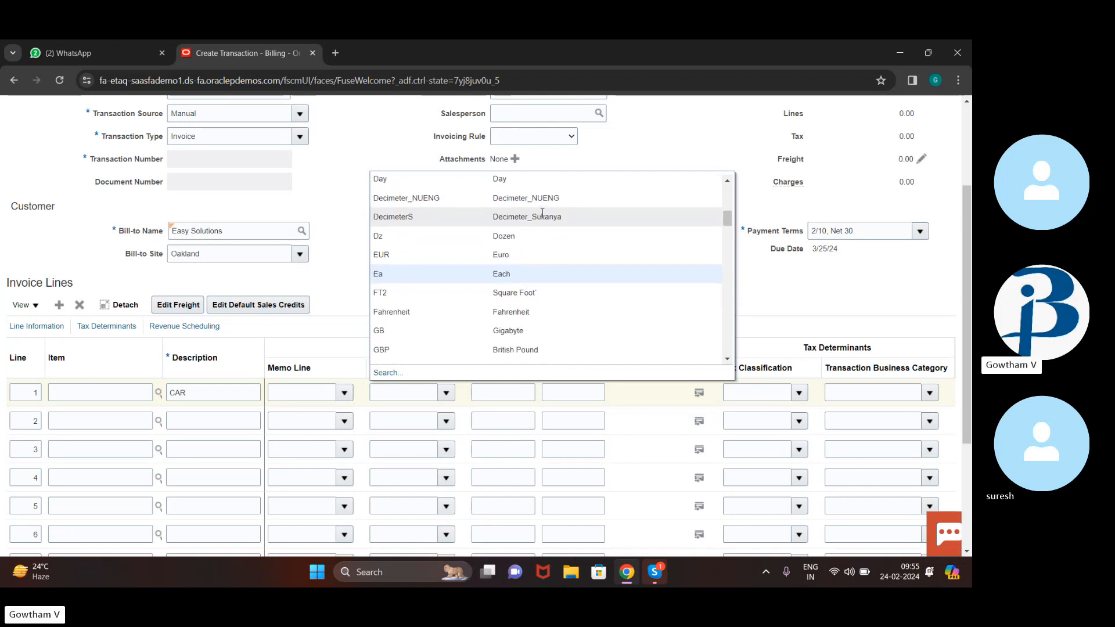
pyautogui.click(525, 275)
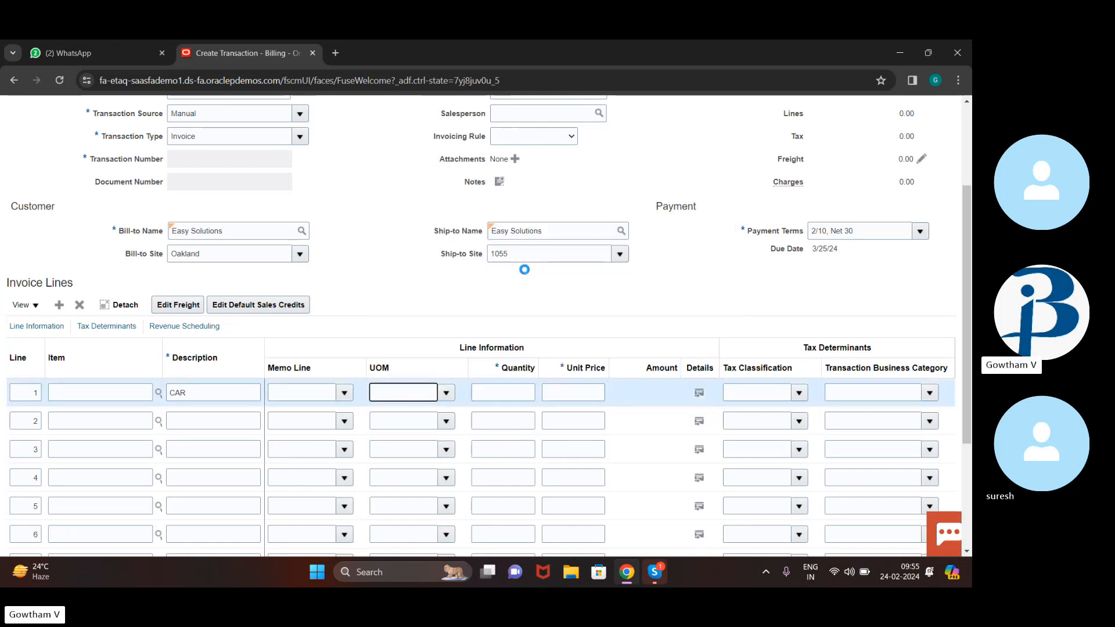
# - Give the CAR invoice line a quantity of 2 and a unit price of 500000
pyautogui.click(518, 397)
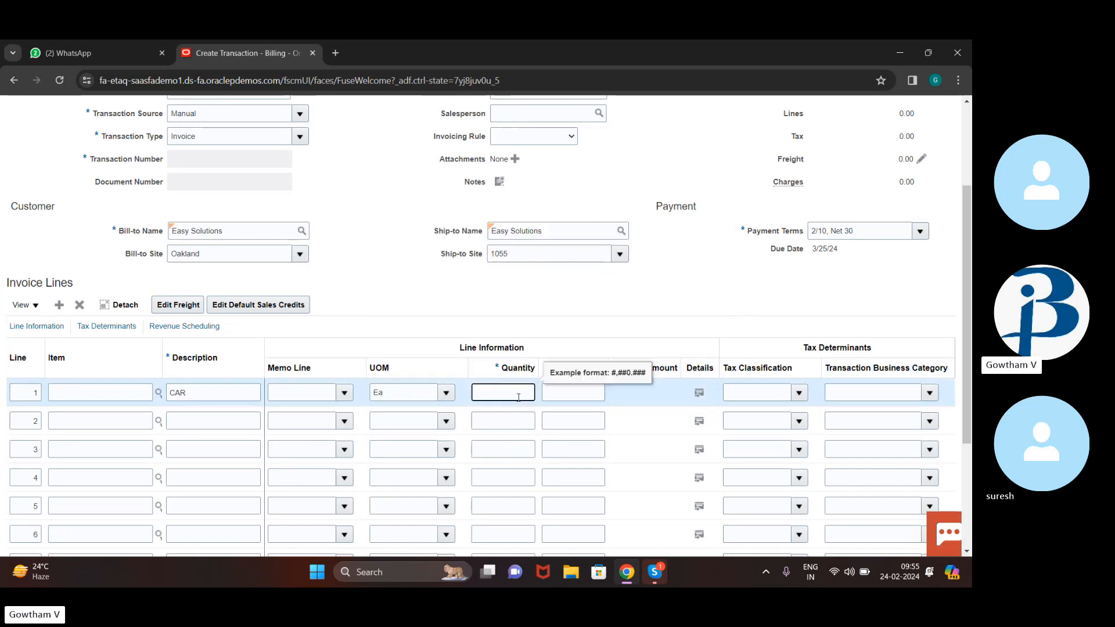
pyautogui.click(569, 383)
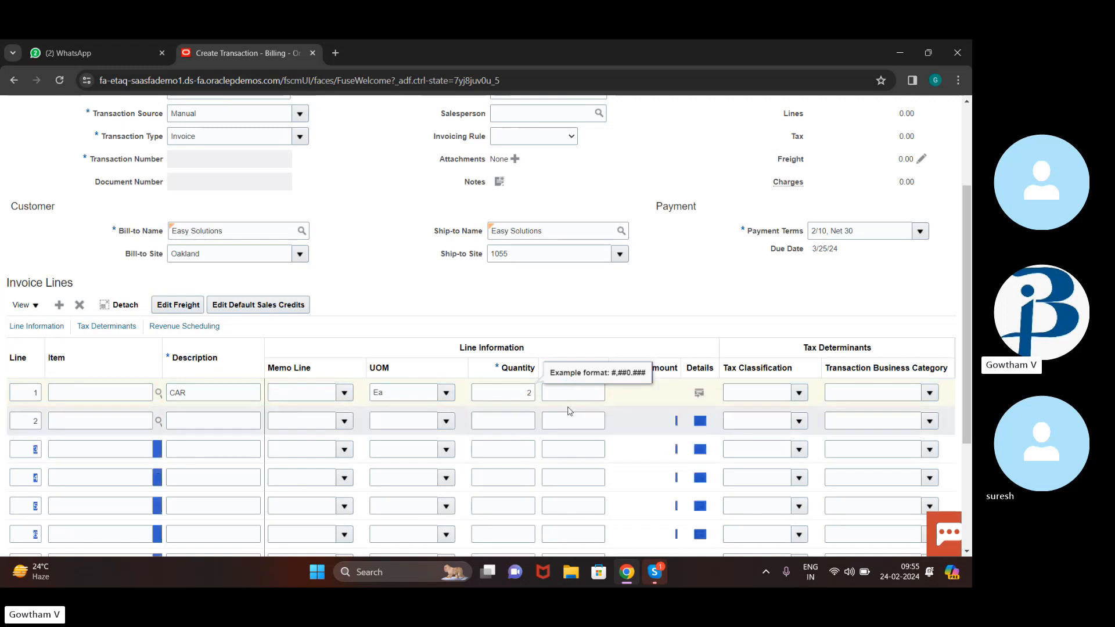
pyautogui.click(577, 390)
pyautogui.write('5')
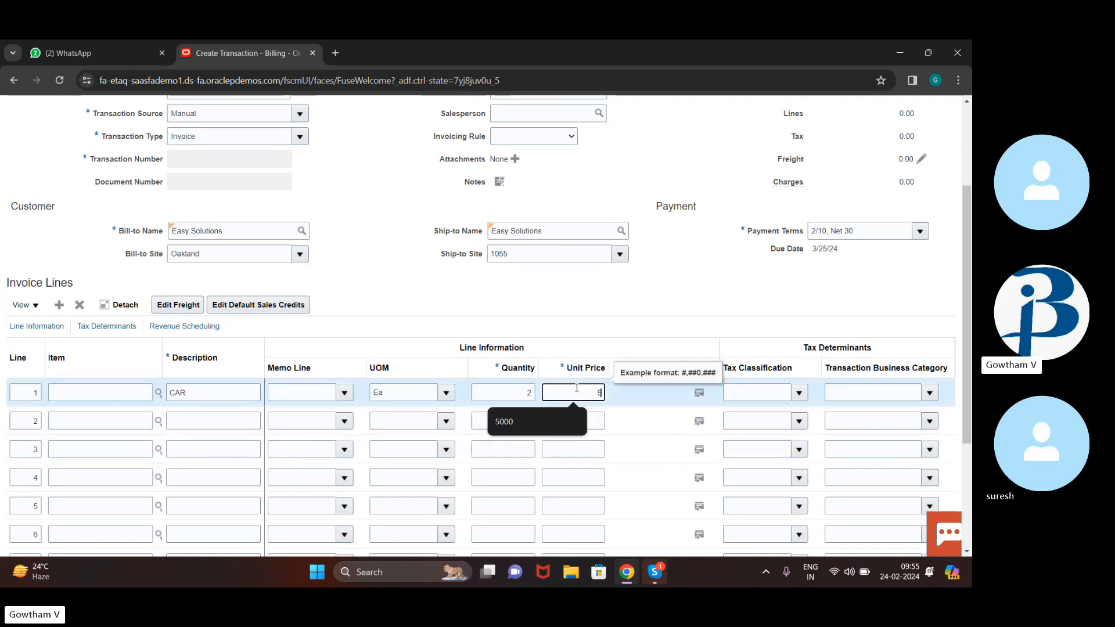
pyautogui.write('00000')
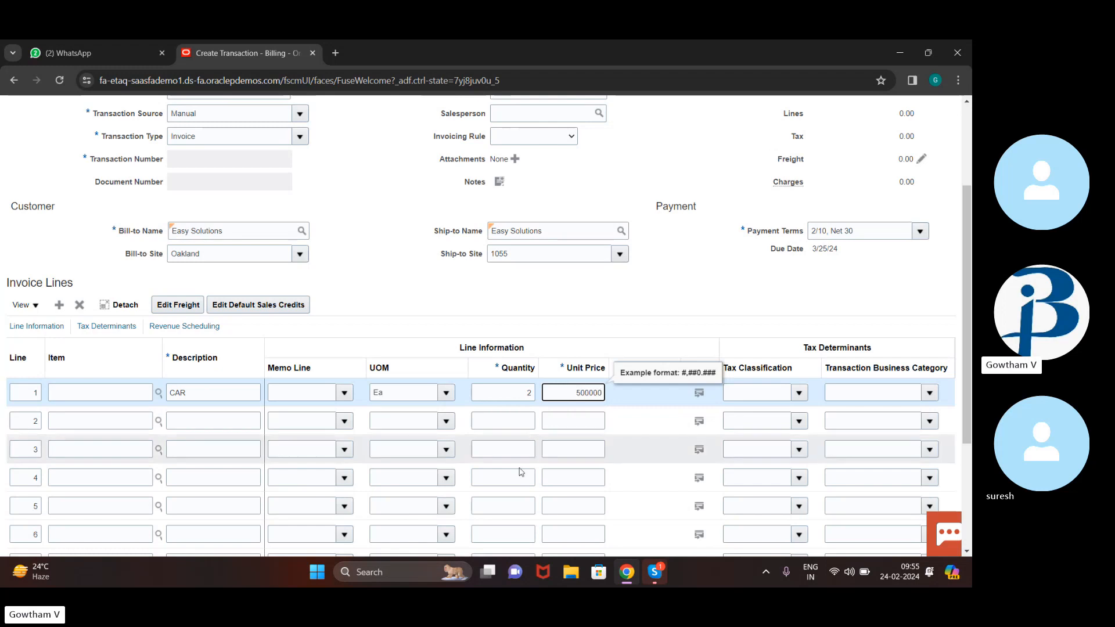
pyautogui.press('Tab')
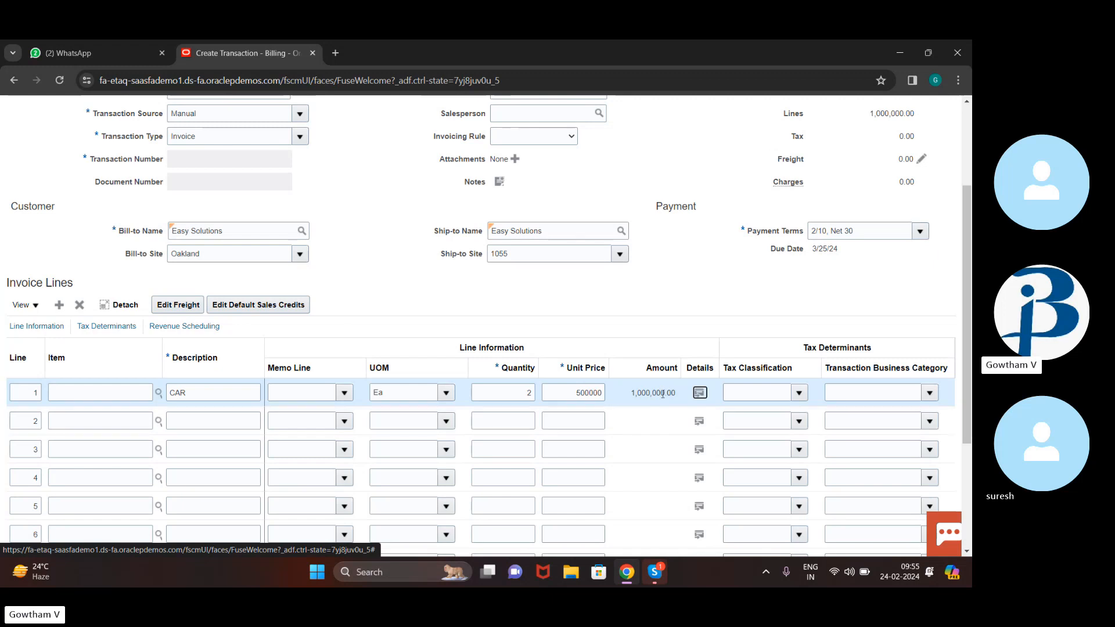
# - Complete the Easy Solutions EUR invoice with the Complete and Review option
pyautogui.scroll(3, 663, 394)
pyautogui.scroll(-5, 663, 394)
pyautogui.scroll(5, 663, 394)
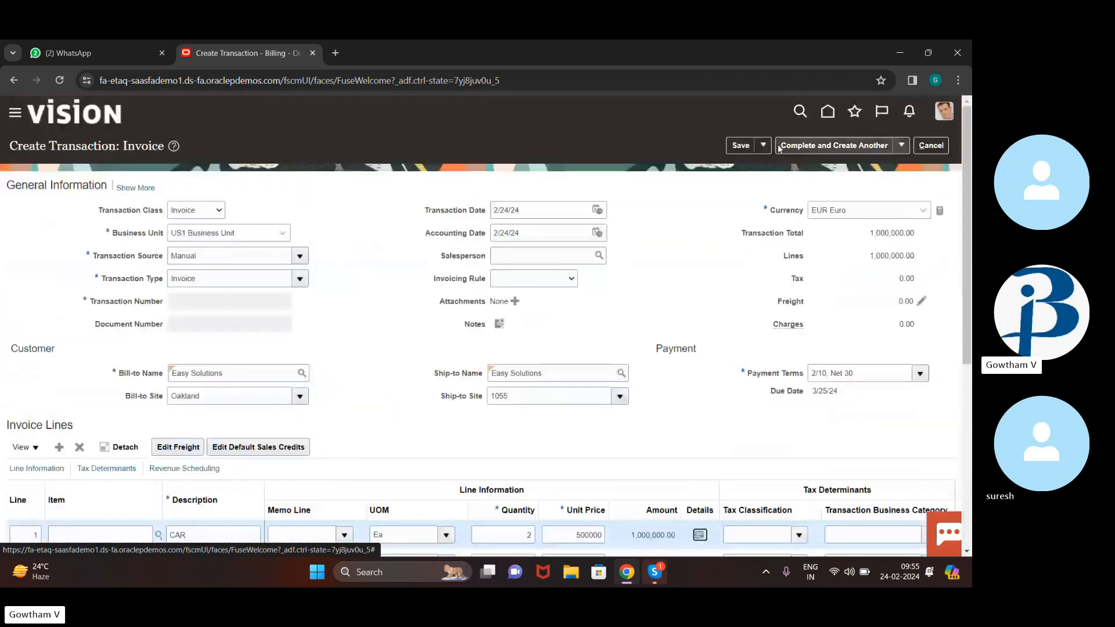
pyautogui.click(902, 146)
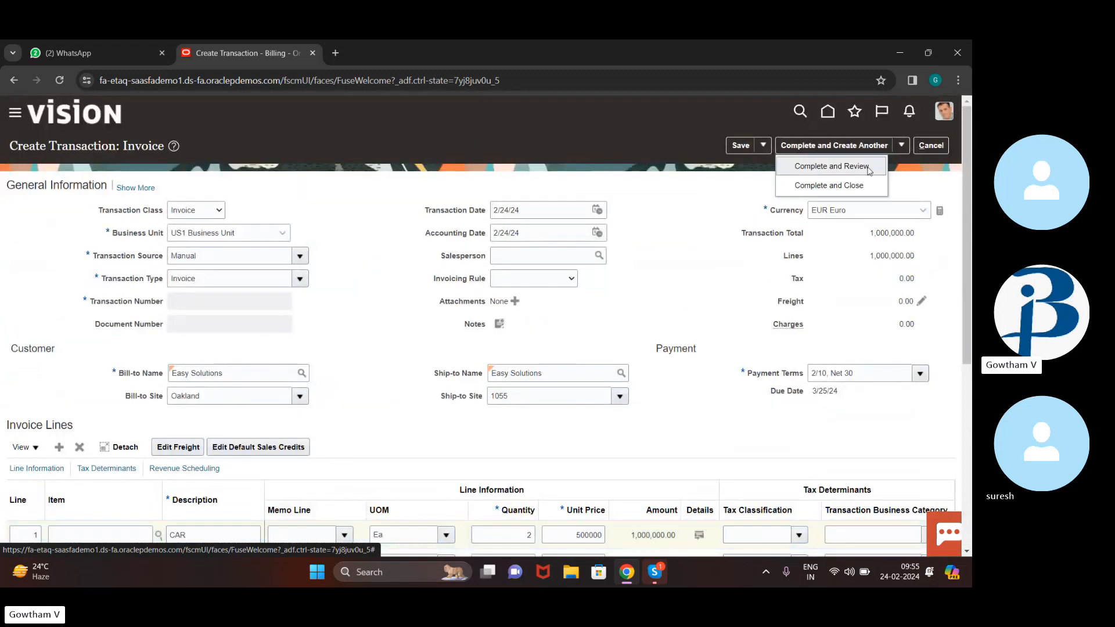
pyautogui.click(863, 165)
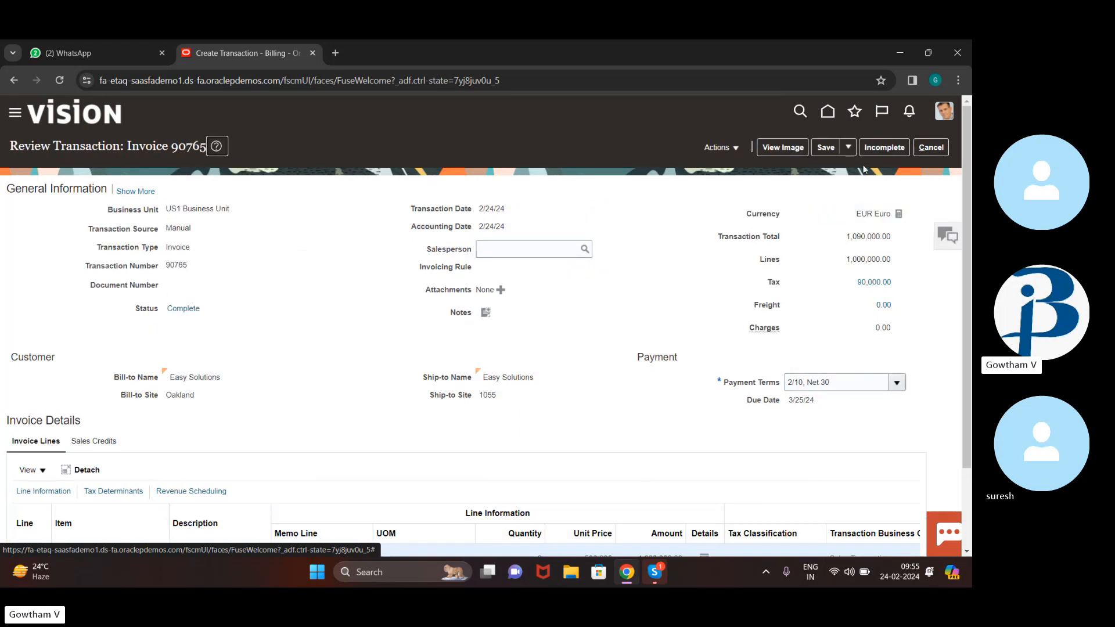
# - Post the invoice to the ledger and examine its accounting lines in entered EUR and accounted USD amounts
pyautogui.click(742, 145)
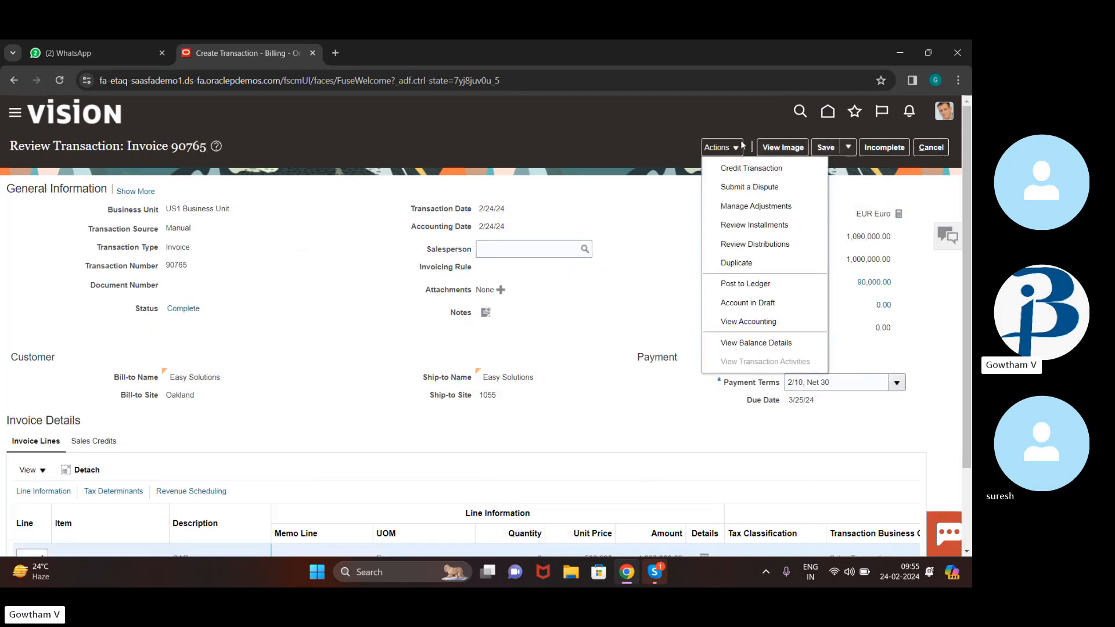
pyautogui.click(781, 282)
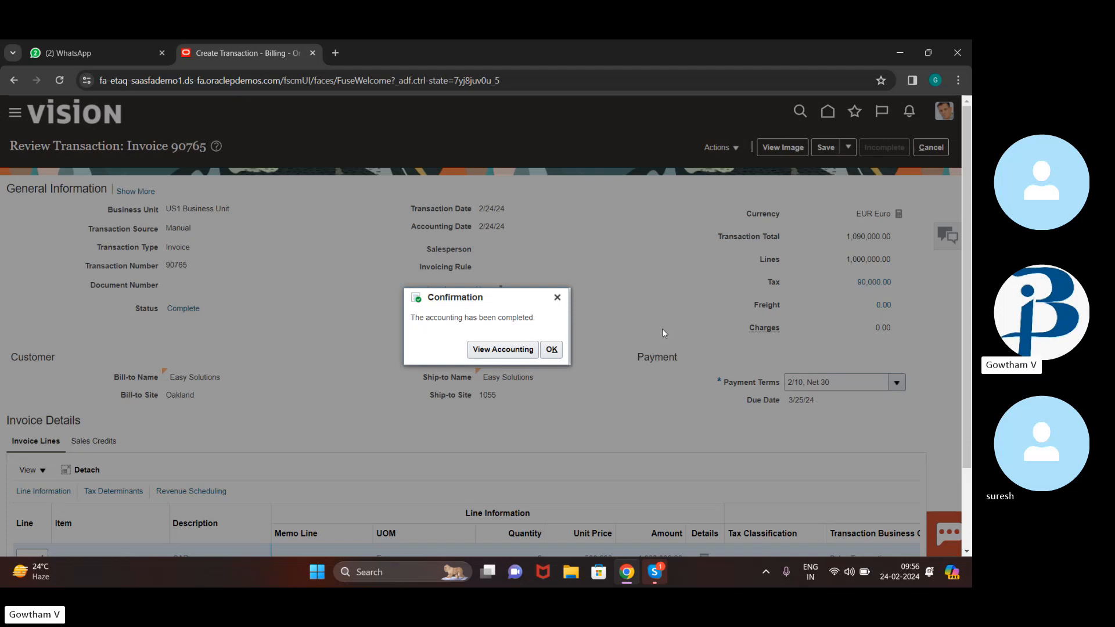
pyautogui.click(502, 353)
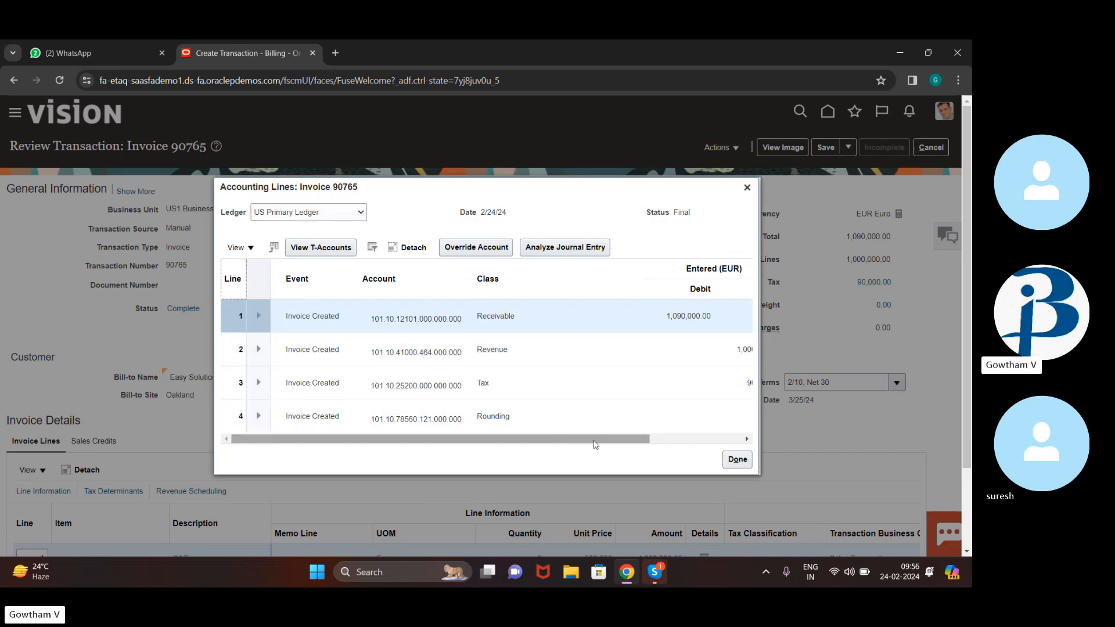
pyautogui.moveTo(669, 435); pyautogui.dragTo(762, 435)
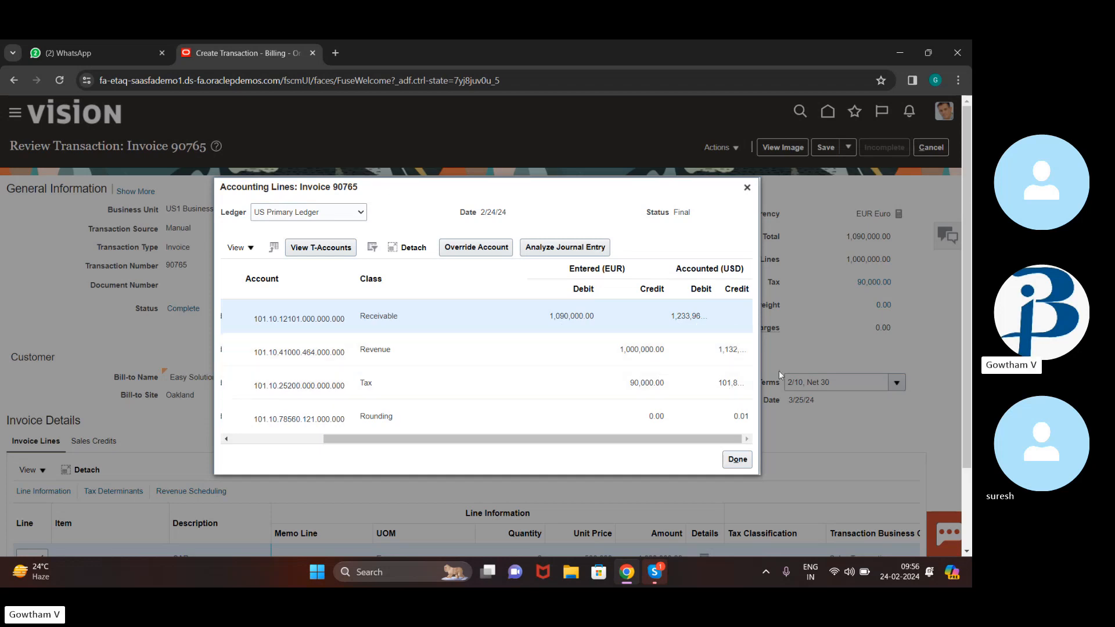
pyautogui.click(733, 352)
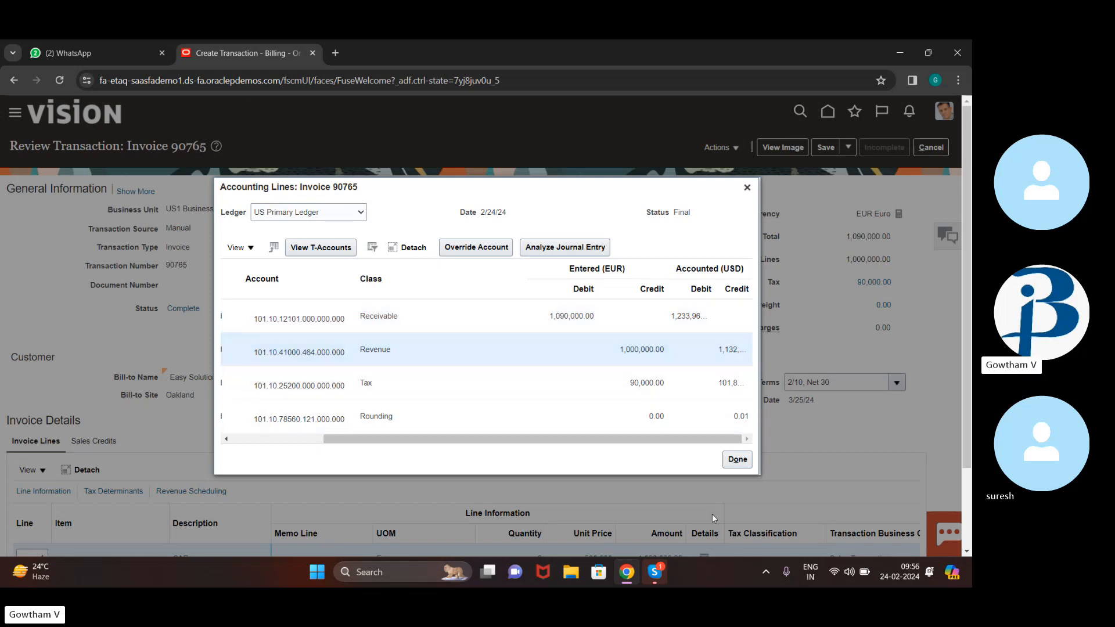
pyautogui.click(738, 460)
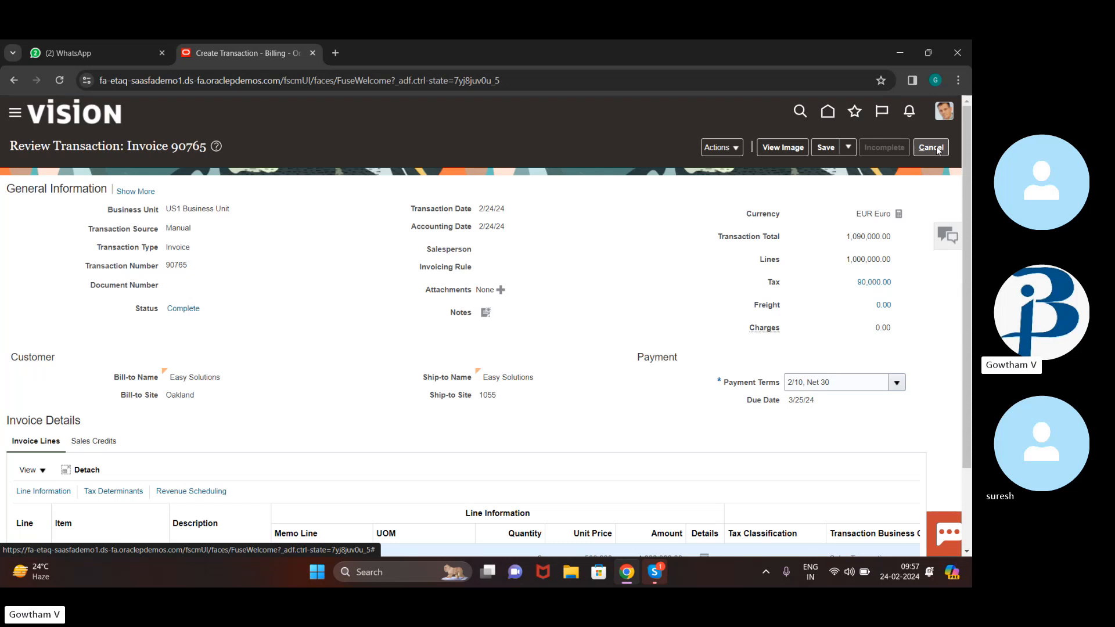
# - Save and close the posted invoice, returning to the Billing page
pyautogui.click(849, 147)
pyautogui.click(837, 166)
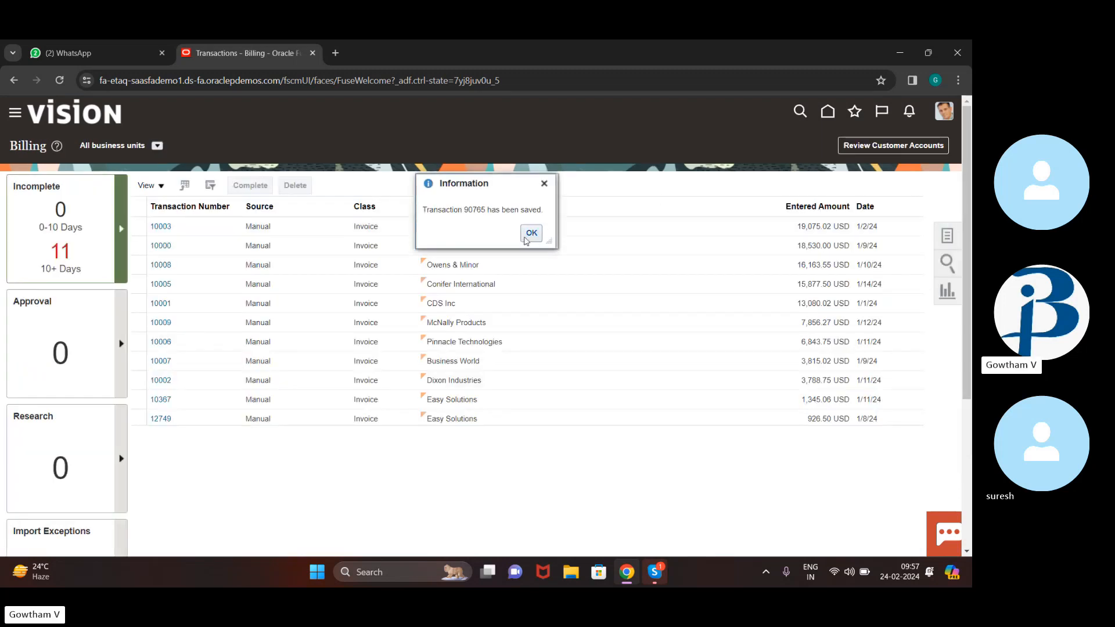
pyautogui.click(531, 233)
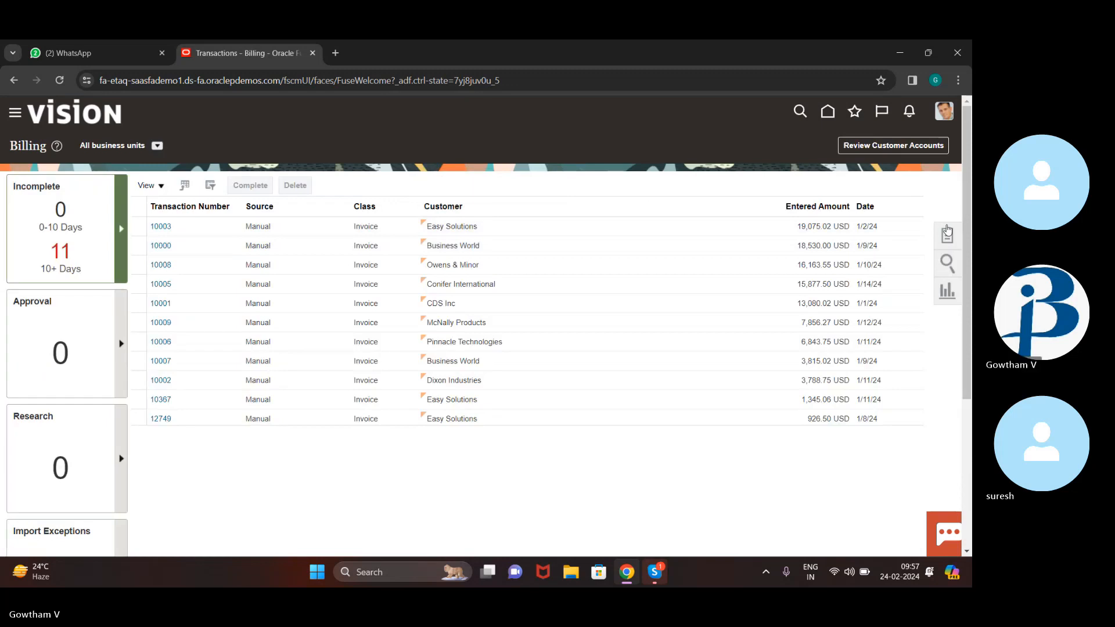
# - Start a credit transaction and find and select transaction 89765 as the original transaction
pyautogui.click(951, 234)
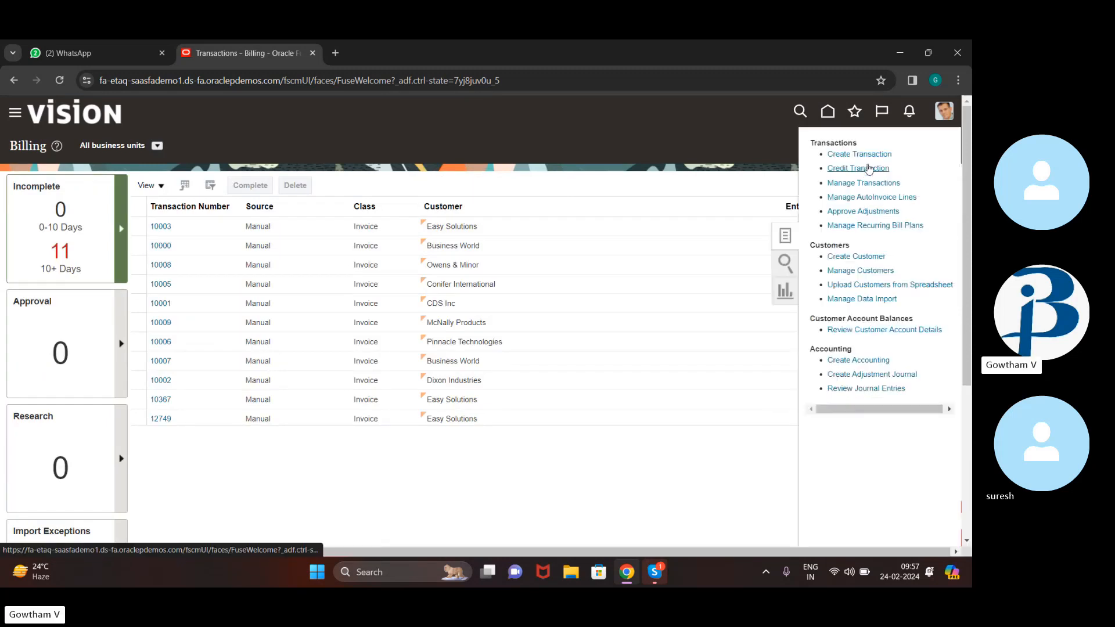
pyautogui.click(865, 168)
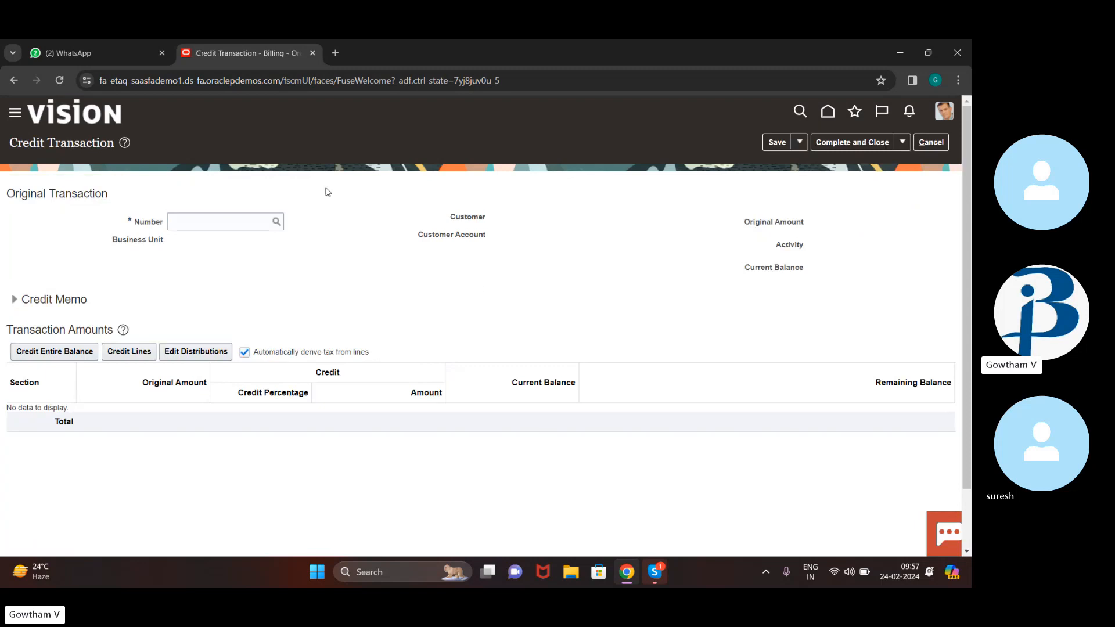
pyautogui.click(235, 223)
pyautogui.write('89765')
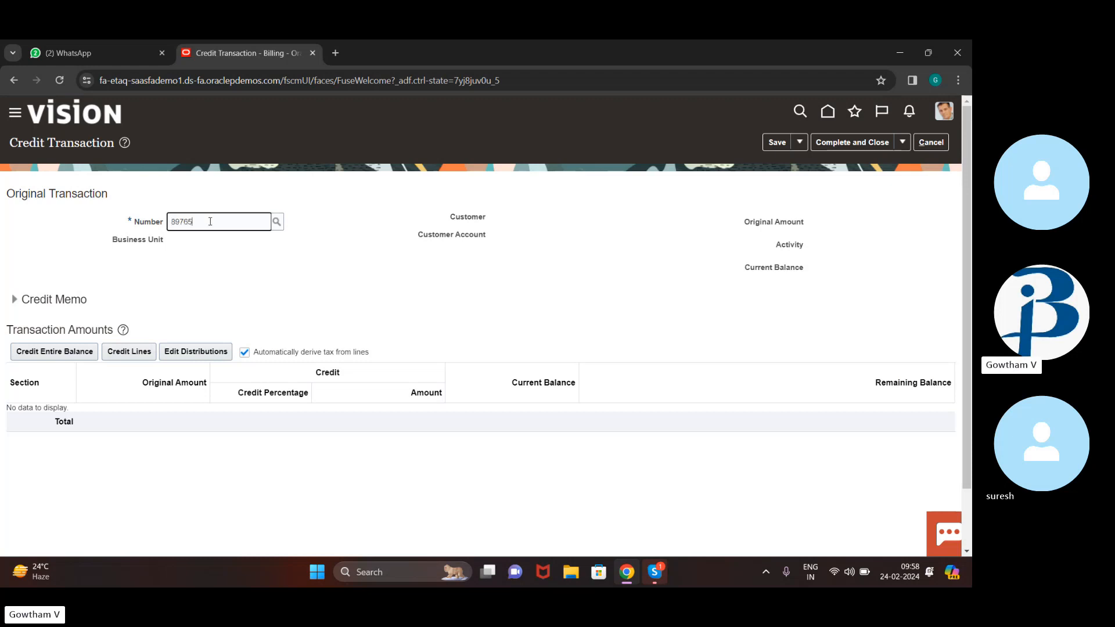
pyautogui.click(277, 224)
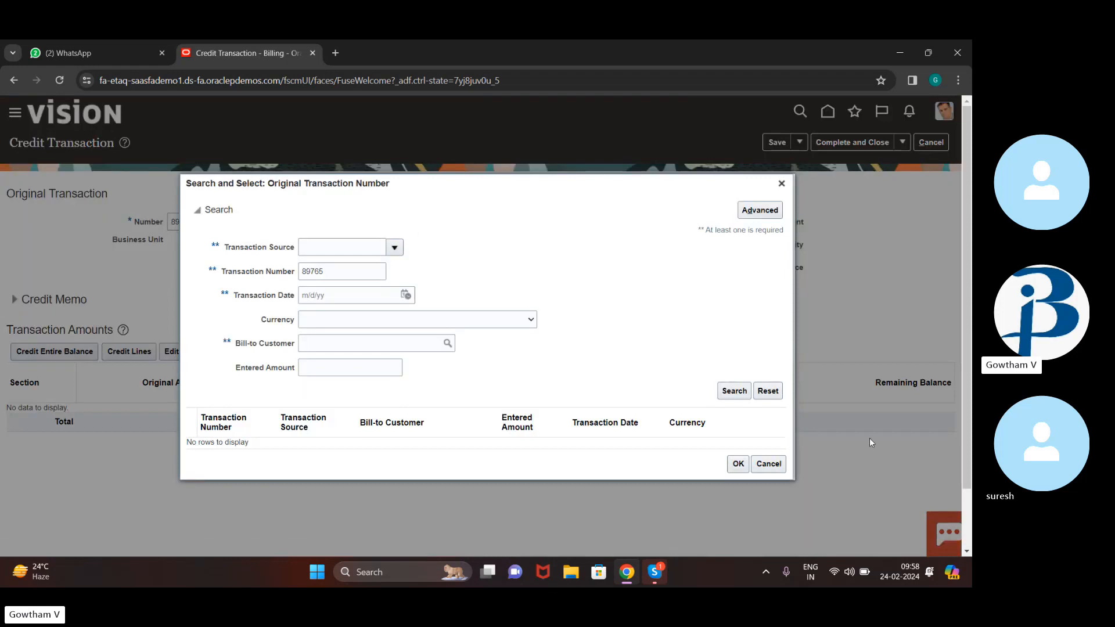
pyautogui.click(741, 399)
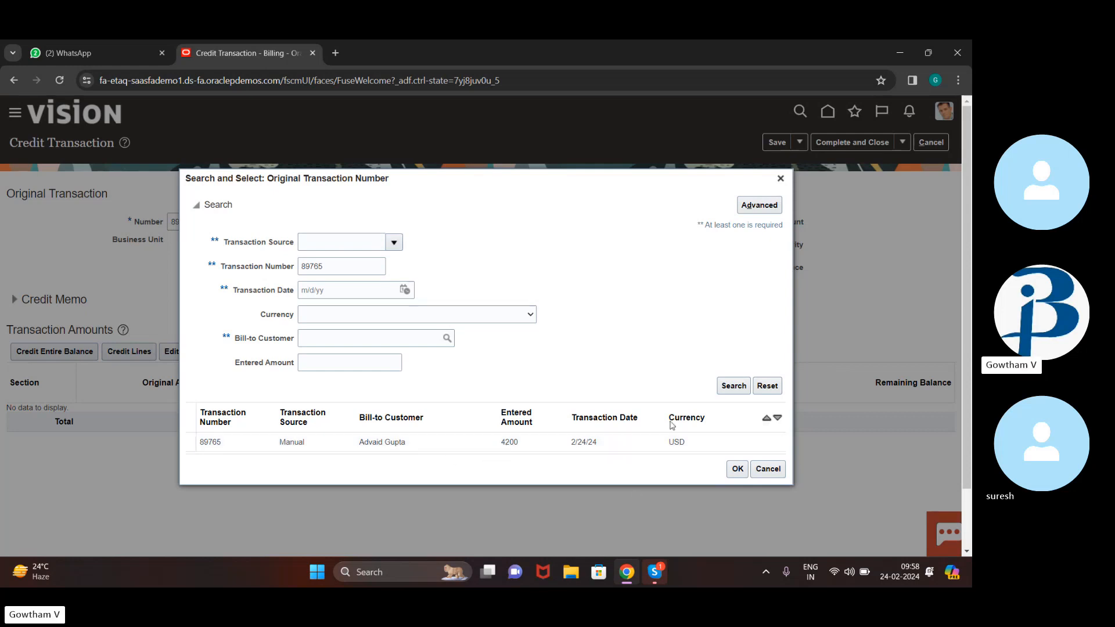
pyautogui.click(706, 446)
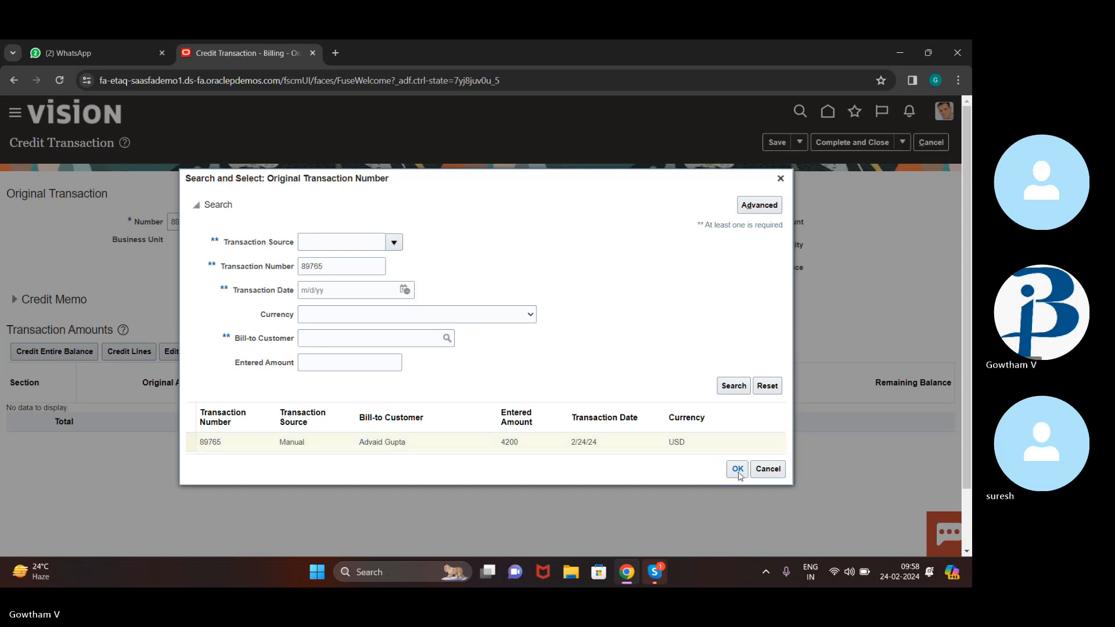
pyautogui.click(738, 470)
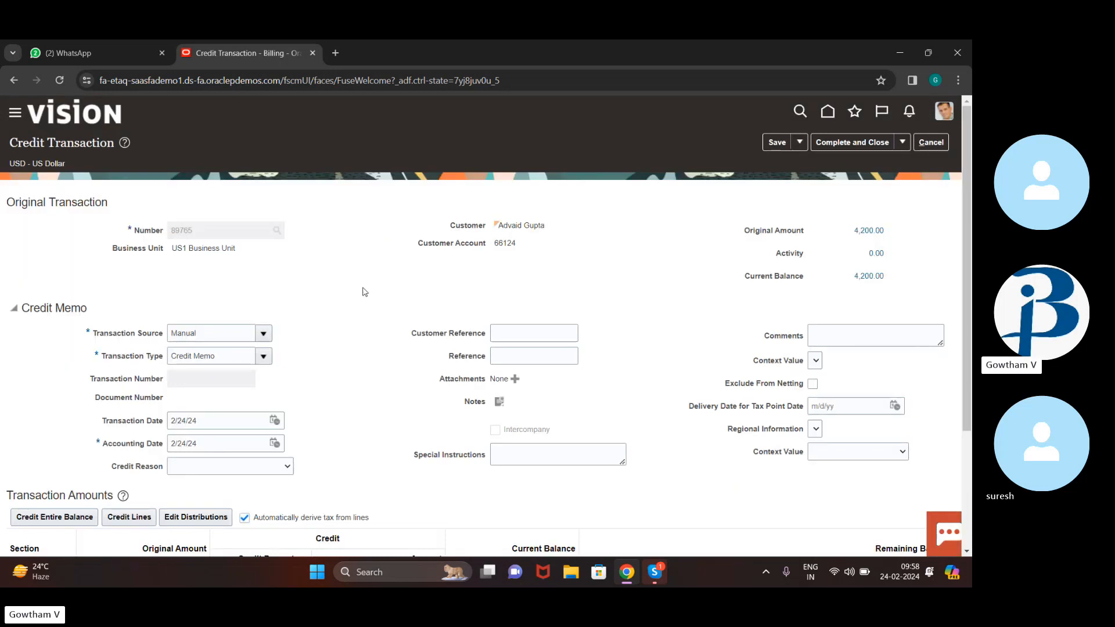
# - Set the credit percentage of the Line section to 50 in the credit memo's transaction amounts
pyautogui.scroll(-3, 354, 320)
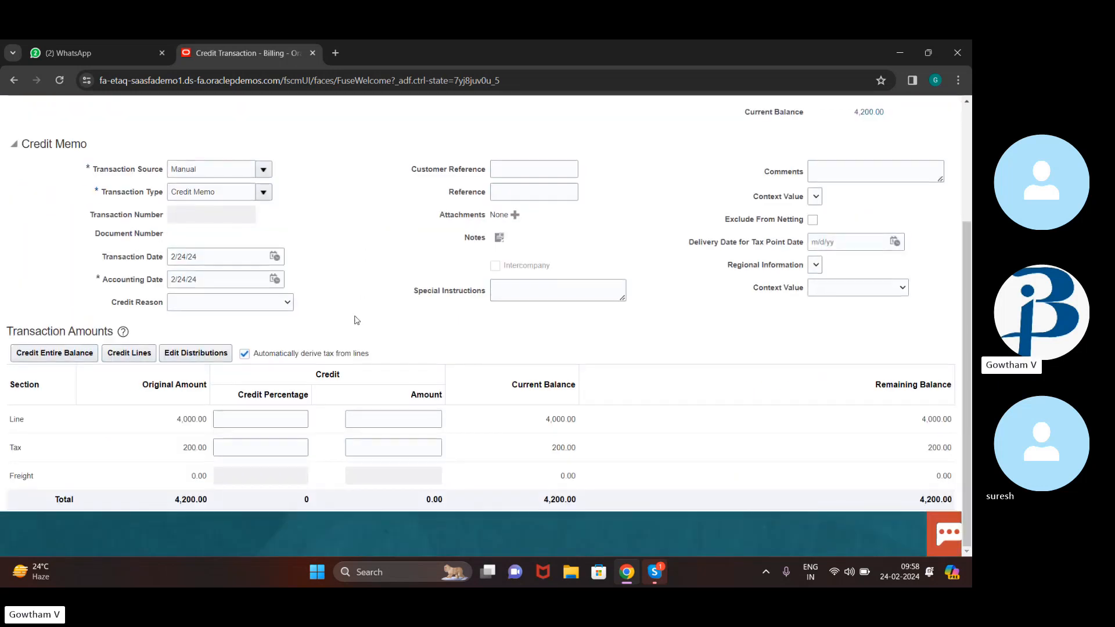
pyautogui.click(289, 416)
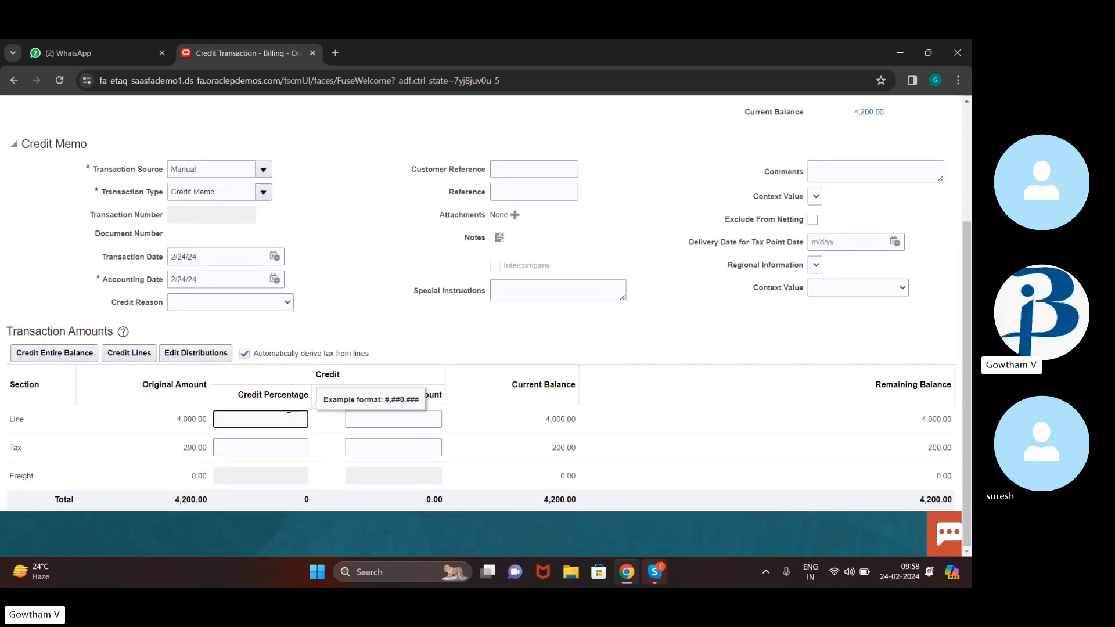
pyautogui.write('500')
pyautogui.press('BackSpace')
pyautogui.press('Tab')
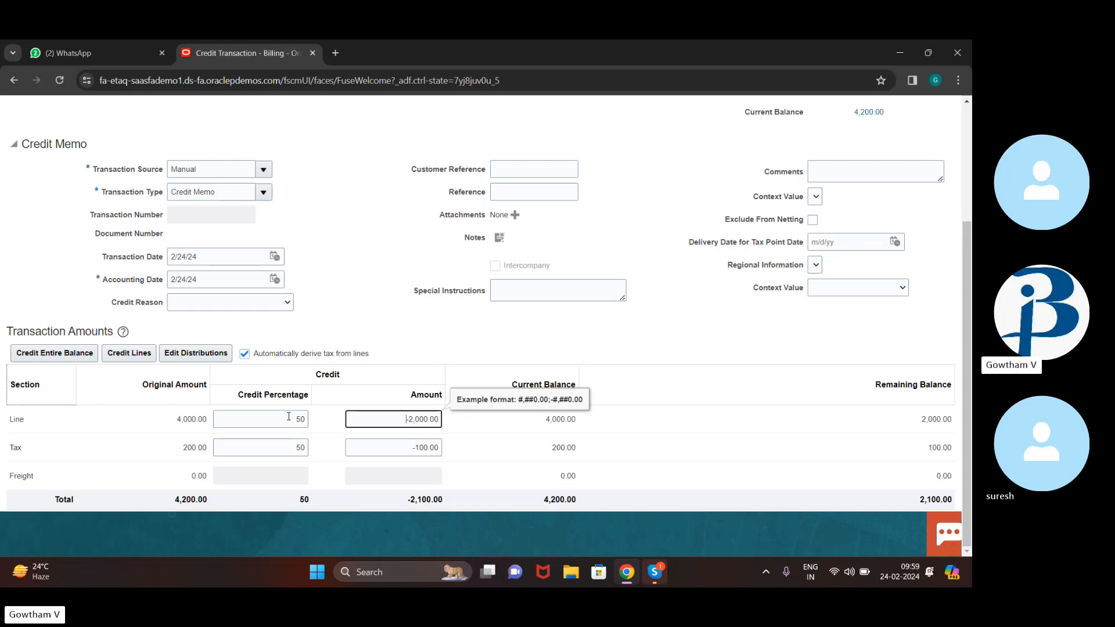
pyautogui.click(666, 335)
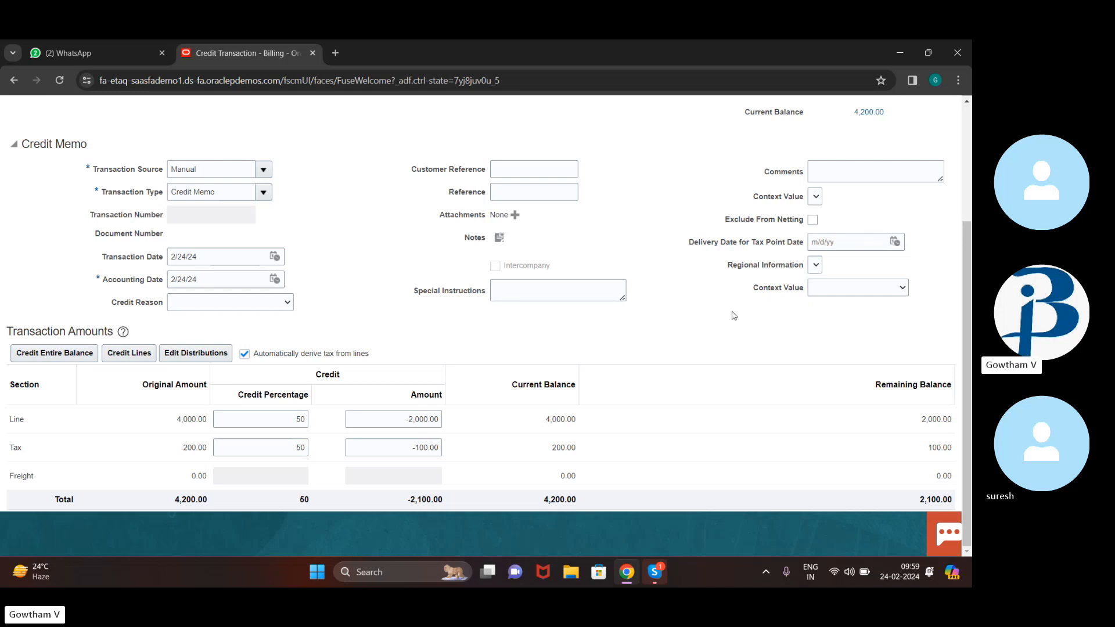
# - Check the credit amounts and complete the credit memo with the Complete and Review option
pyautogui.scroll(3, 623, 215)
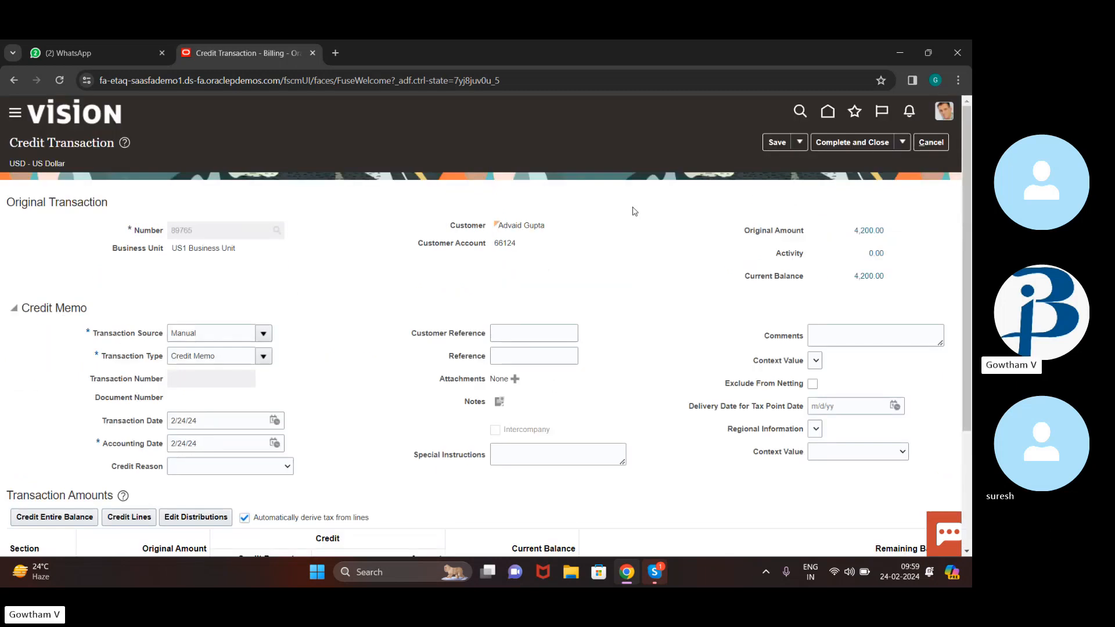
pyautogui.click(903, 143)
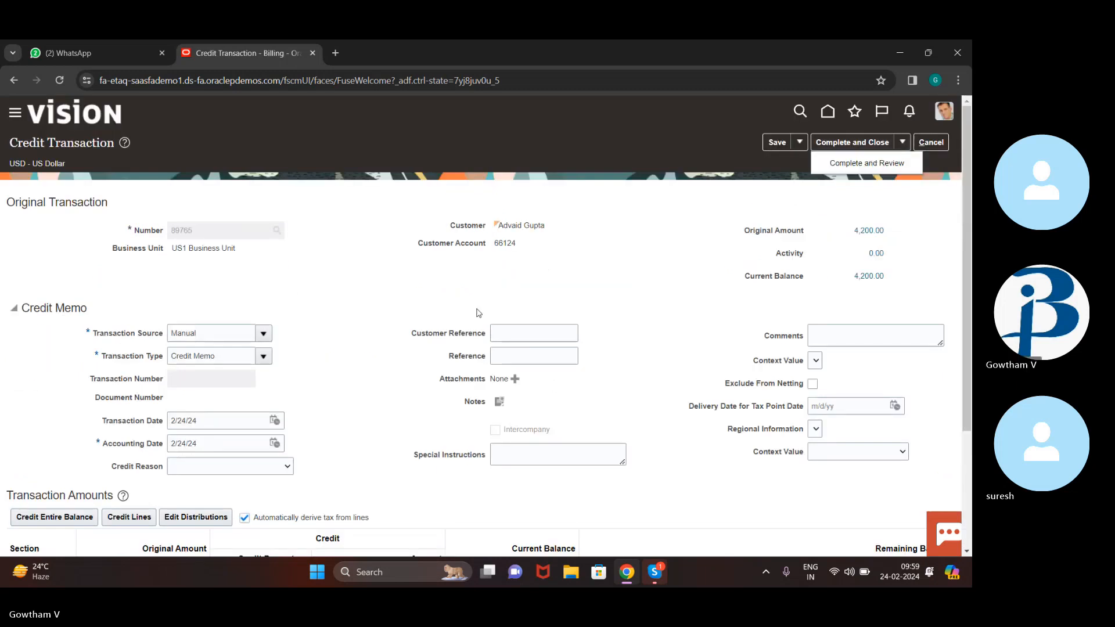
pyautogui.click(559, 293)
pyautogui.scroll(-3, 559, 302)
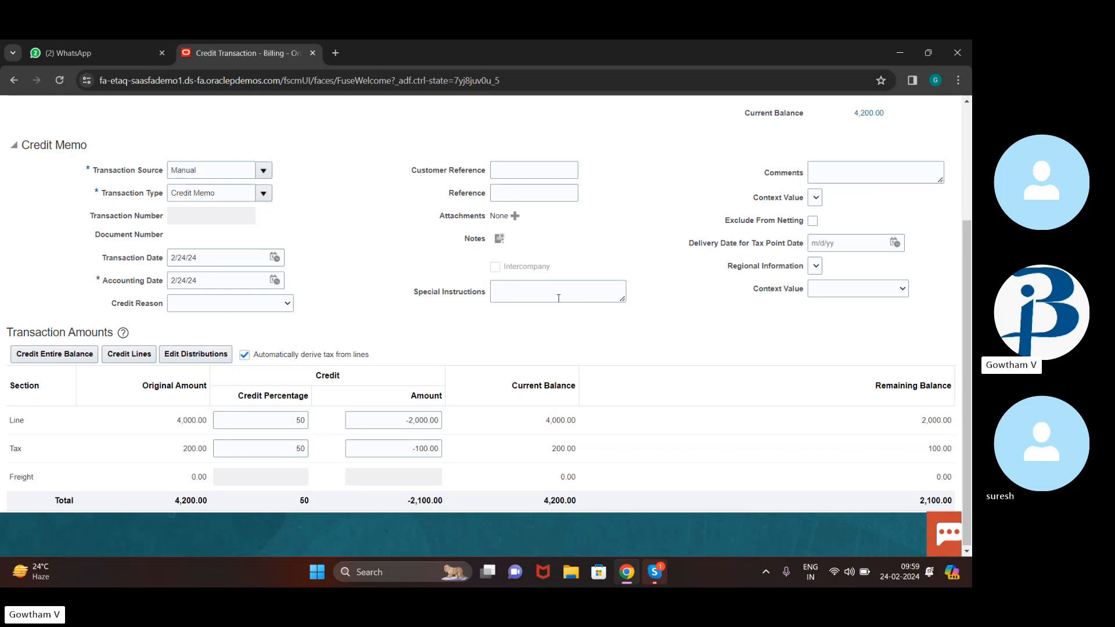
pyautogui.scroll(3, 621, 230)
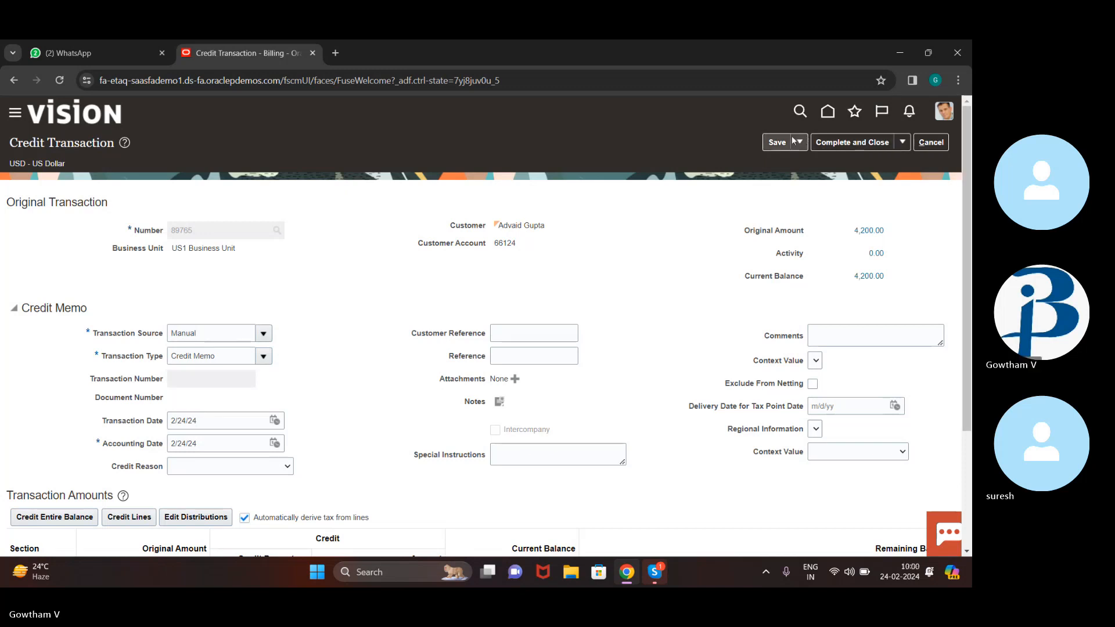
pyautogui.click(902, 143)
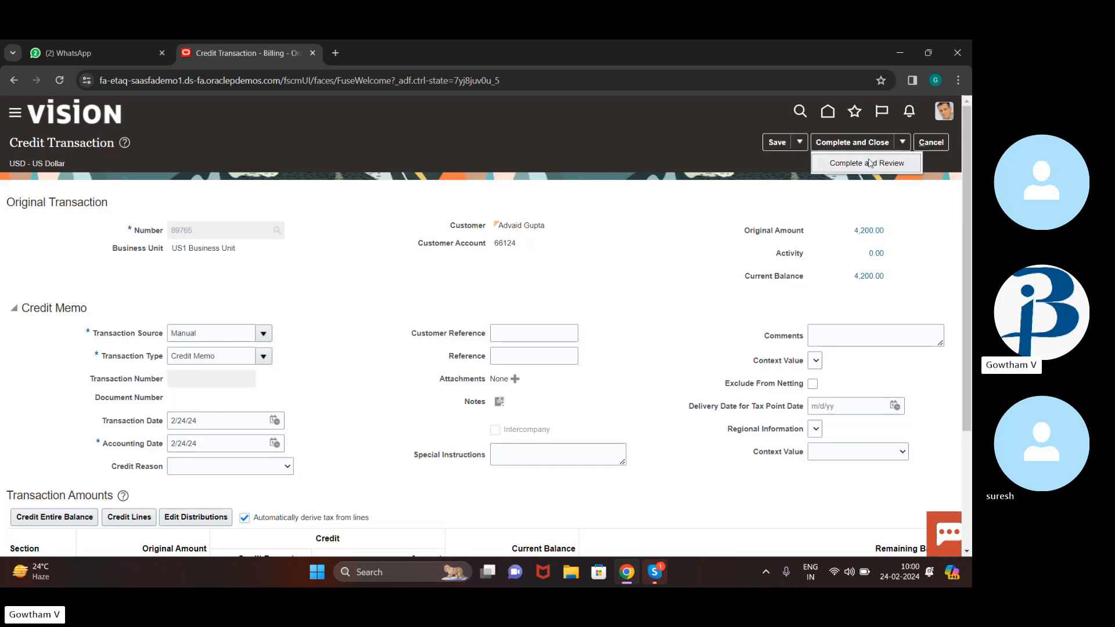
pyautogui.click(869, 163)
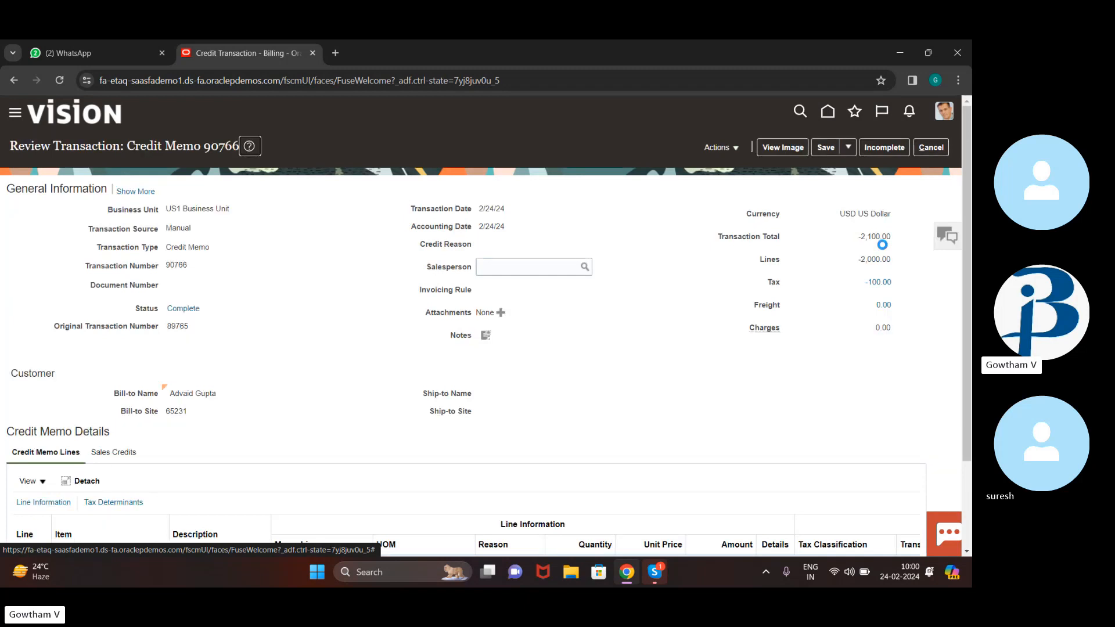
# - Post the credit memo to the ledger and examine its accounting lines
pyautogui.click(734, 151)
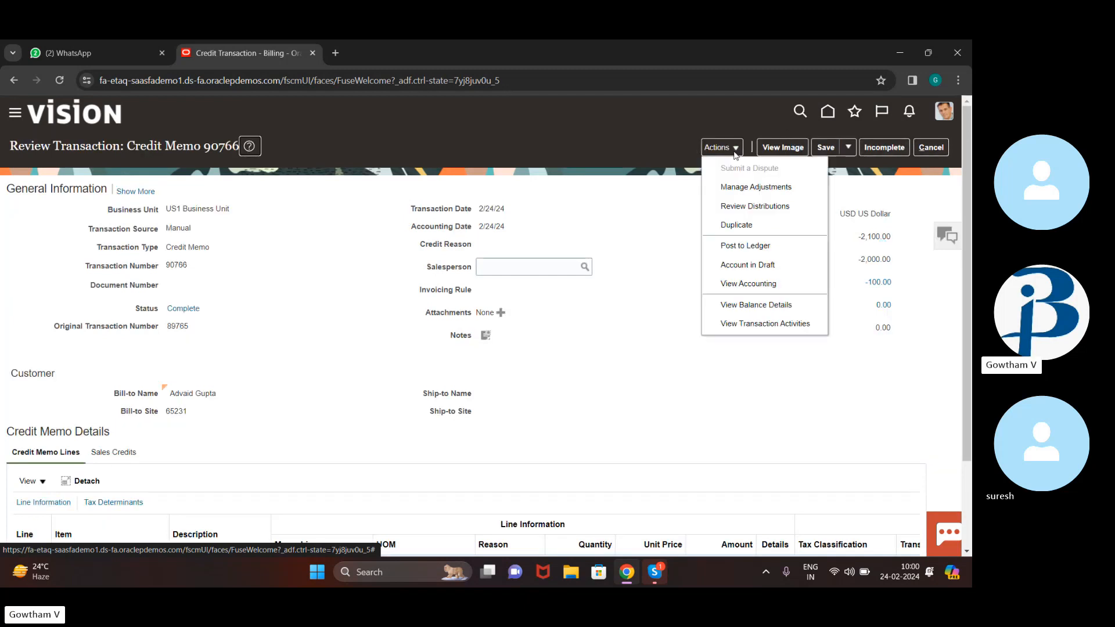
pyautogui.click(776, 250)
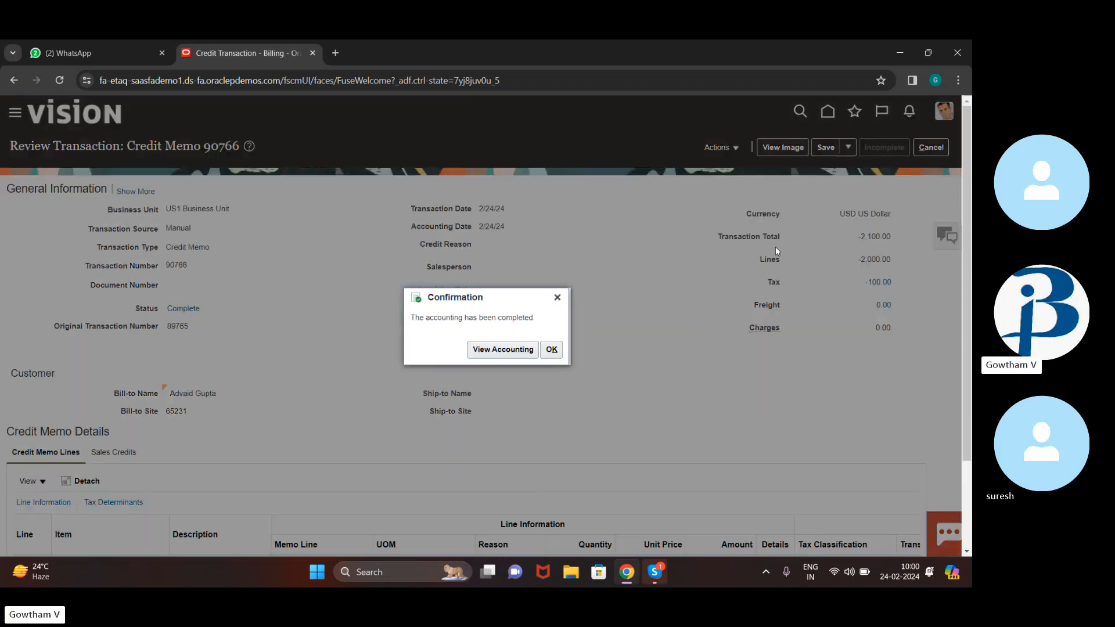
pyautogui.click(527, 348)
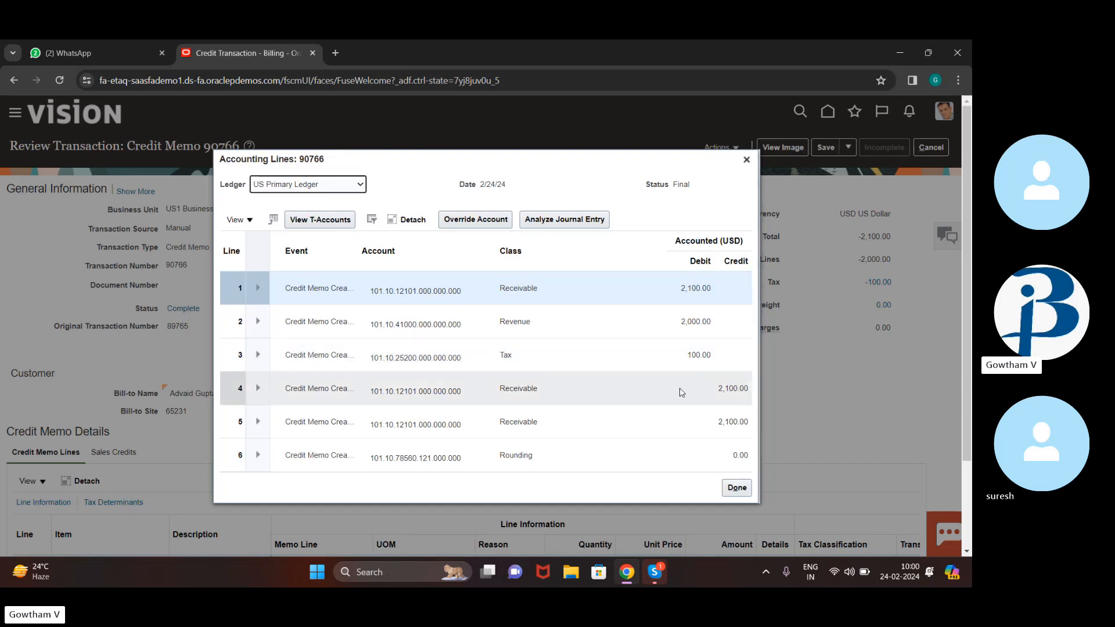
pyautogui.click(737, 489)
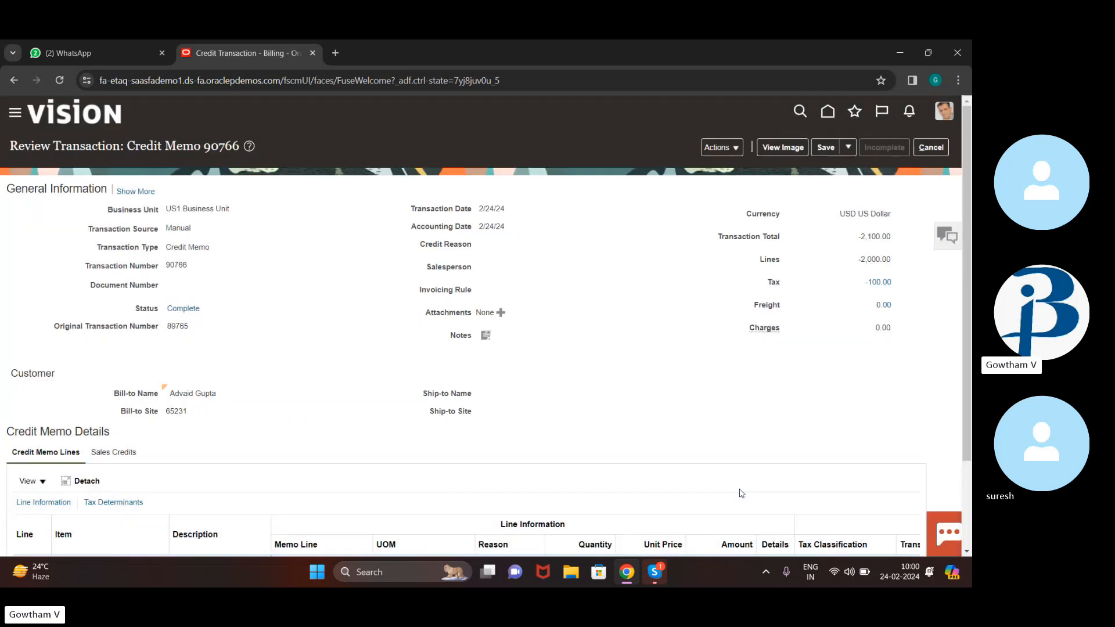
# - Look at the credit memo's adjustments page, and leave the memo without saving to return to Billing
pyautogui.click(723, 147)
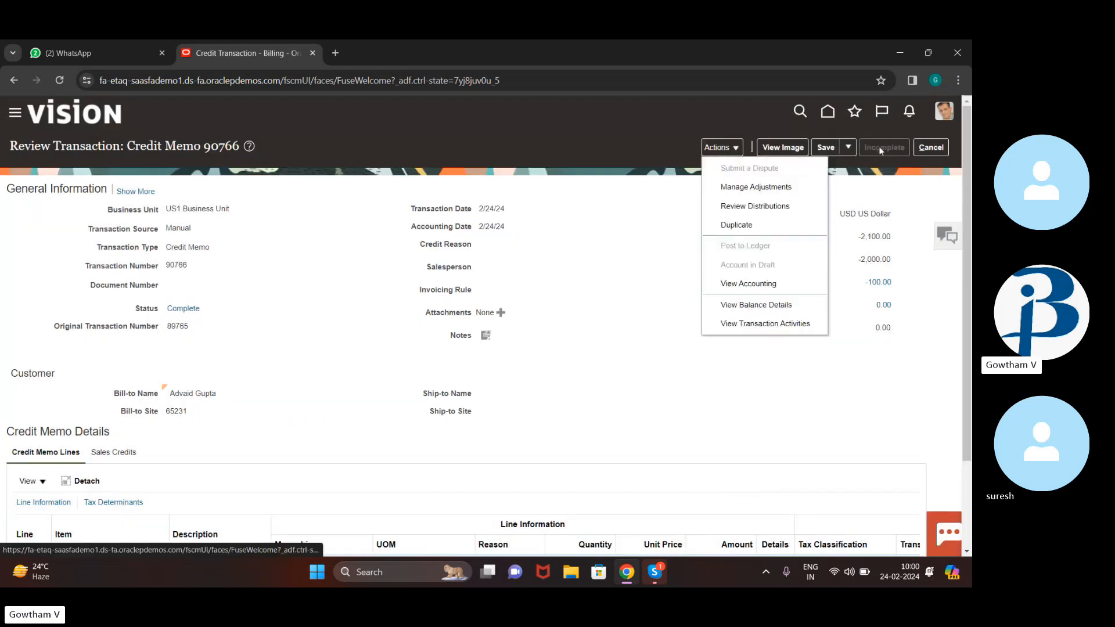
pyautogui.click(778, 189)
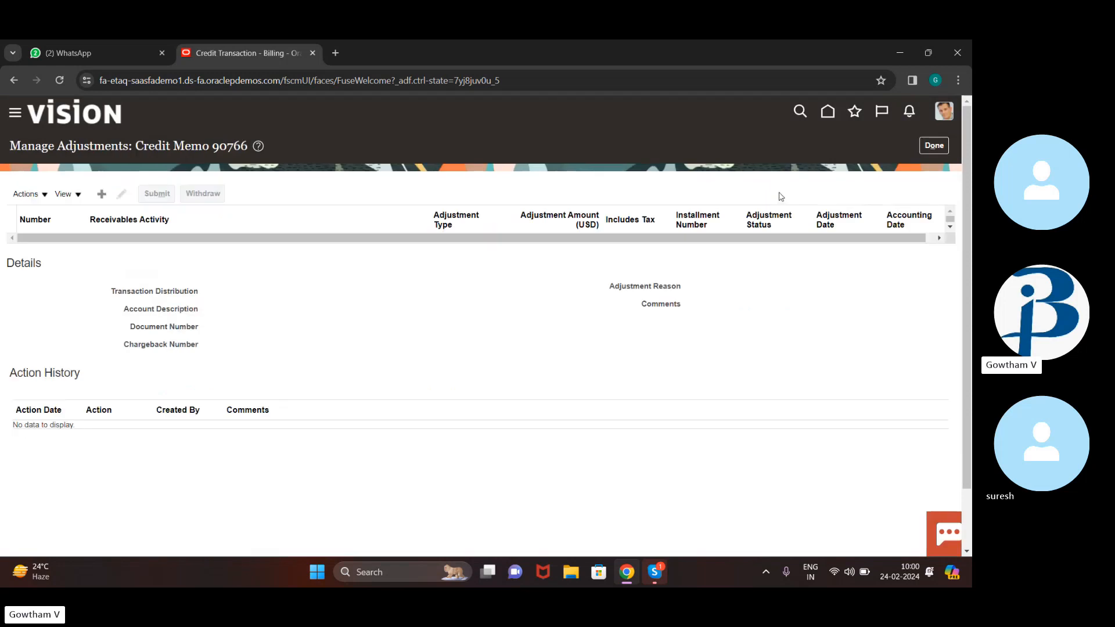
pyautogui.click(944, 147)
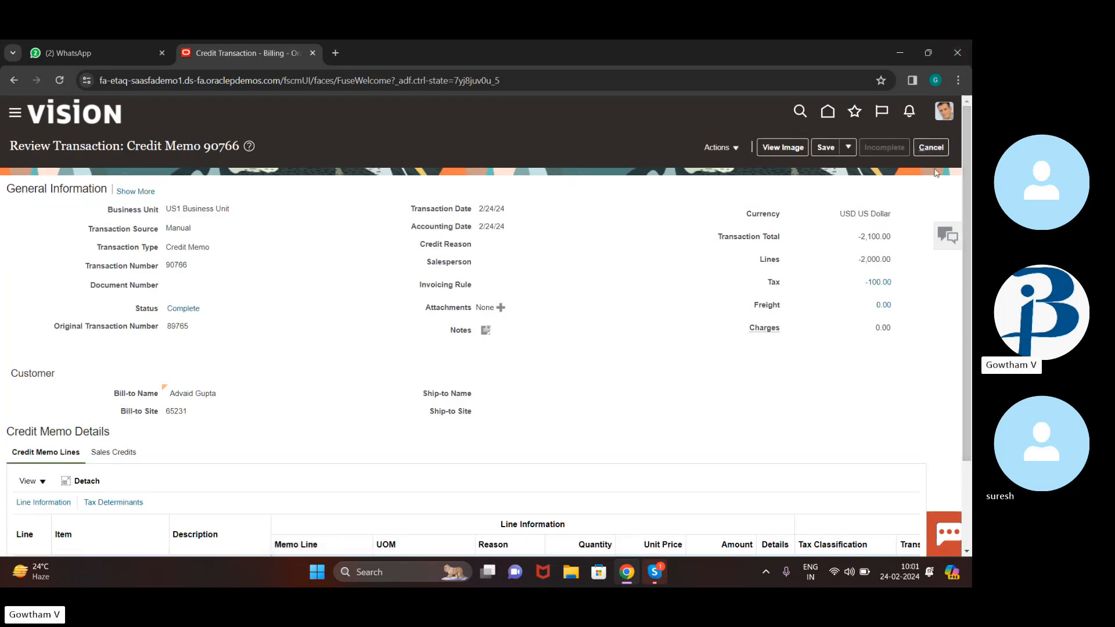
pyautogui.click(939, 147)
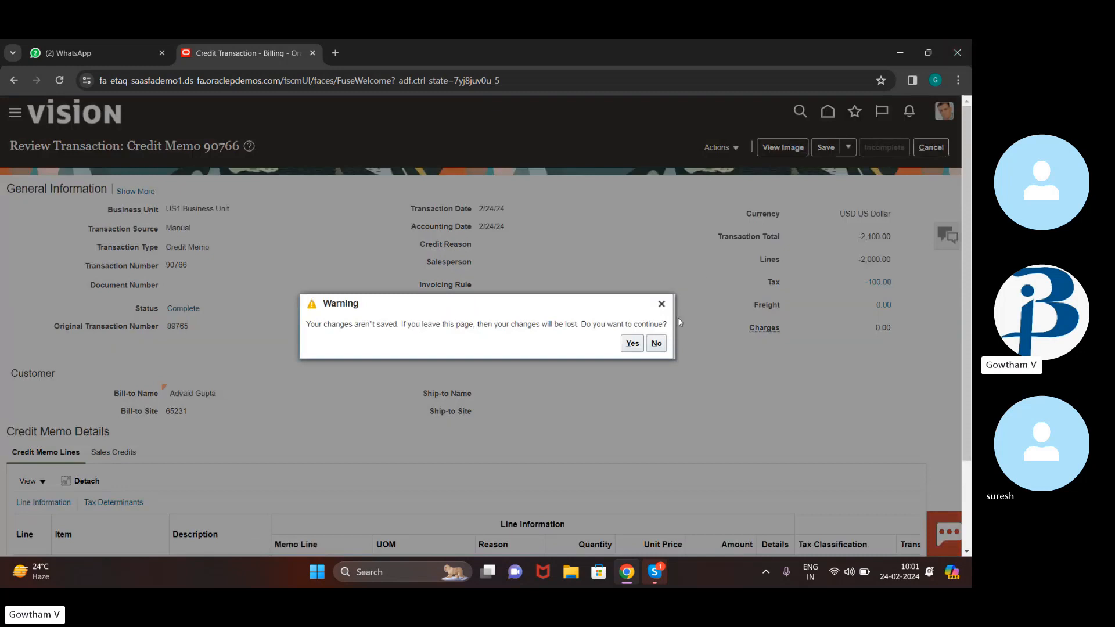
pyautogui.click(632, 343)
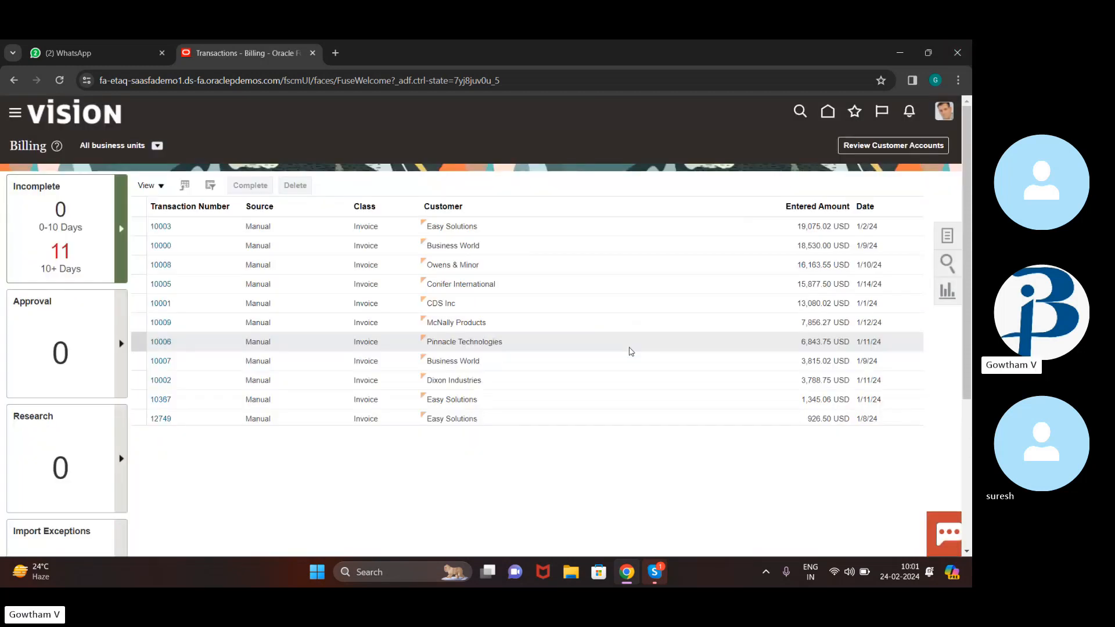
# - Search Manage Transactions for transaction number 89765 in US1 Business Unit and open the invoice
pyautogui.click(800, 281)
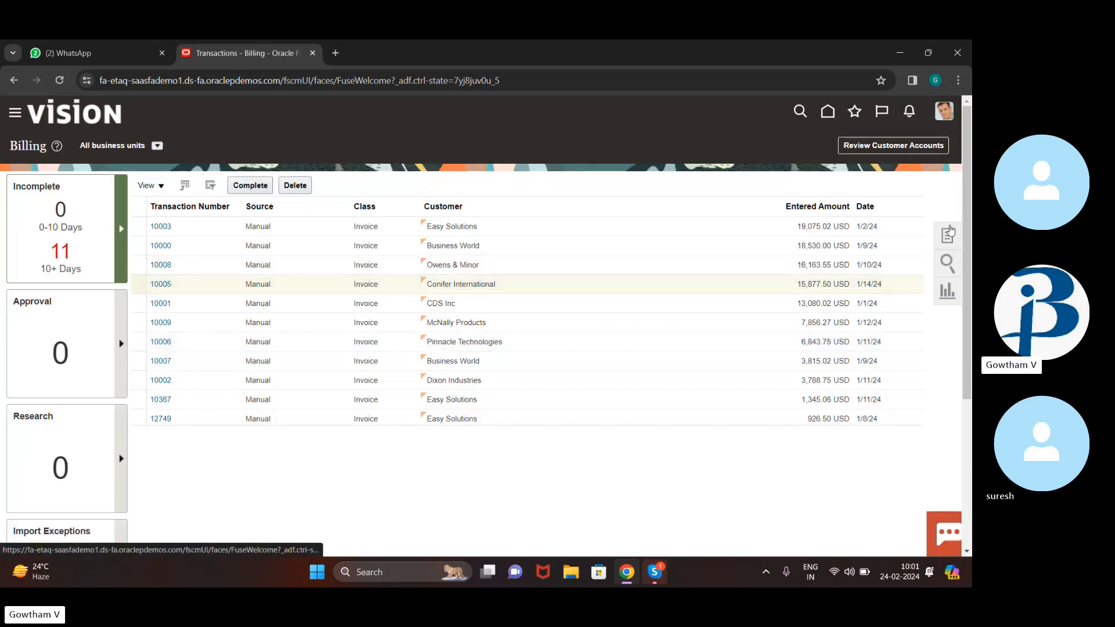
pyautogui.click(948, 233)
pyautogui.click(882, 184)
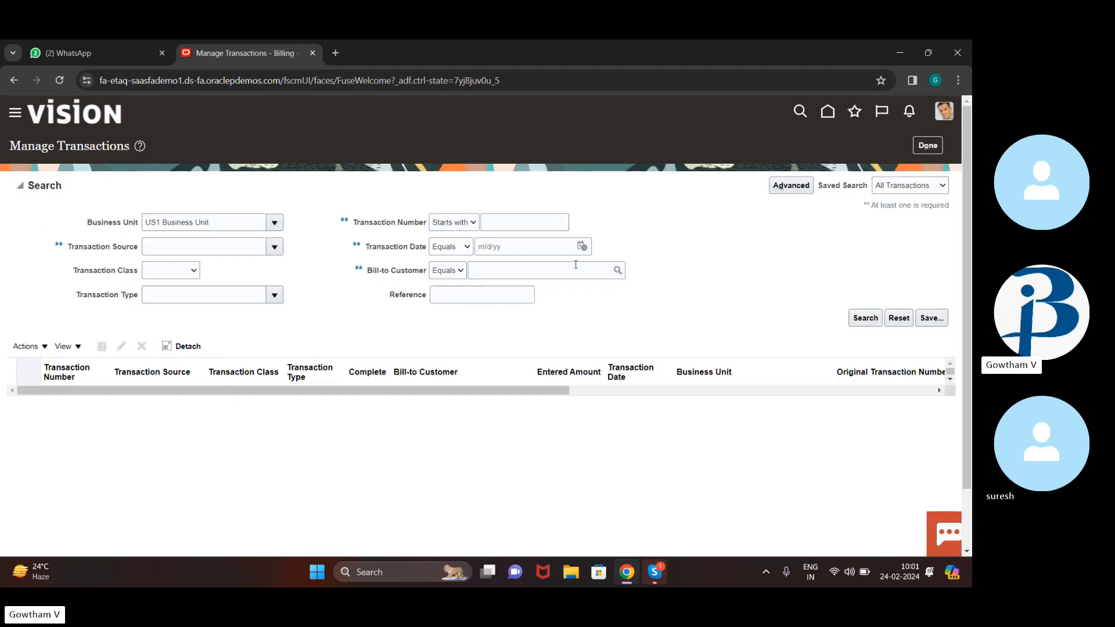
pyautogui.click(527, 221)
pyautogui.write('89765')
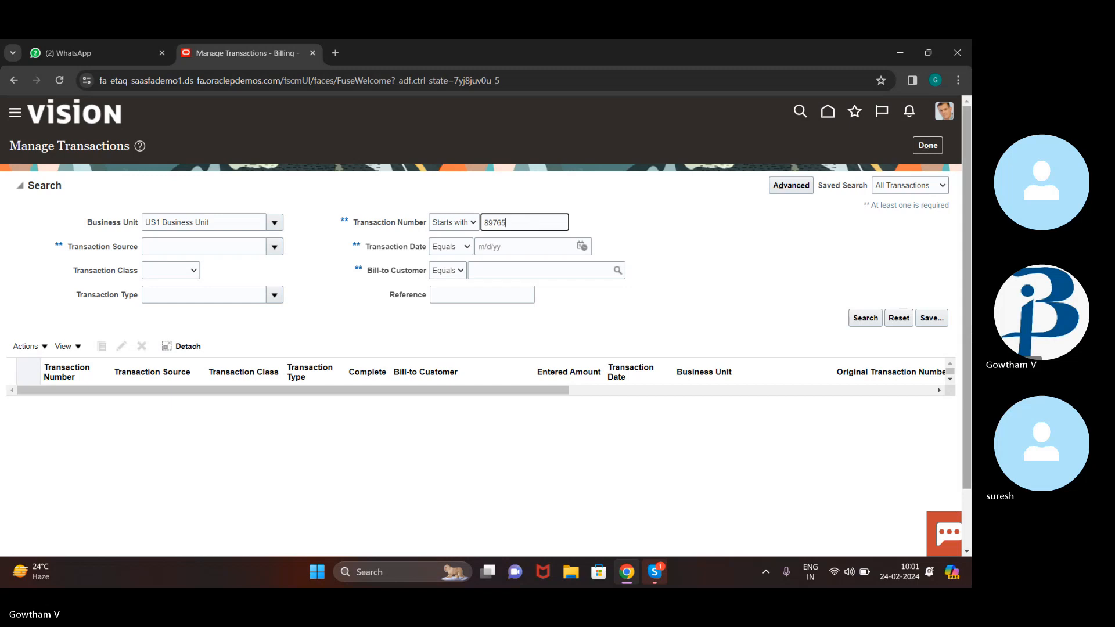
pyautogui.click(863, 318)
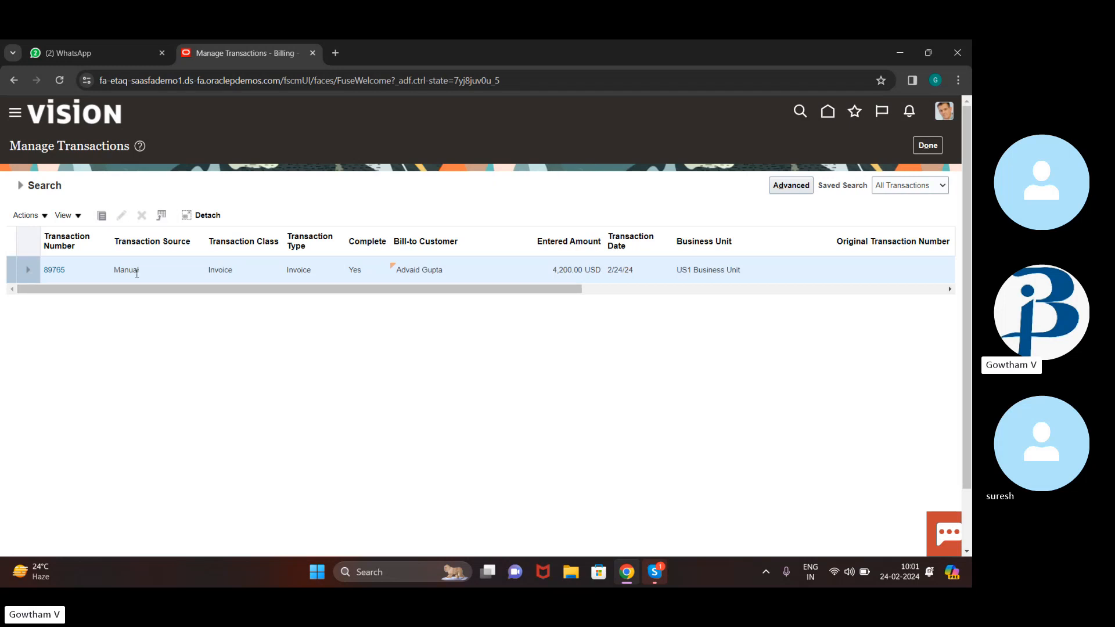
pyautogui.click(52, 269)
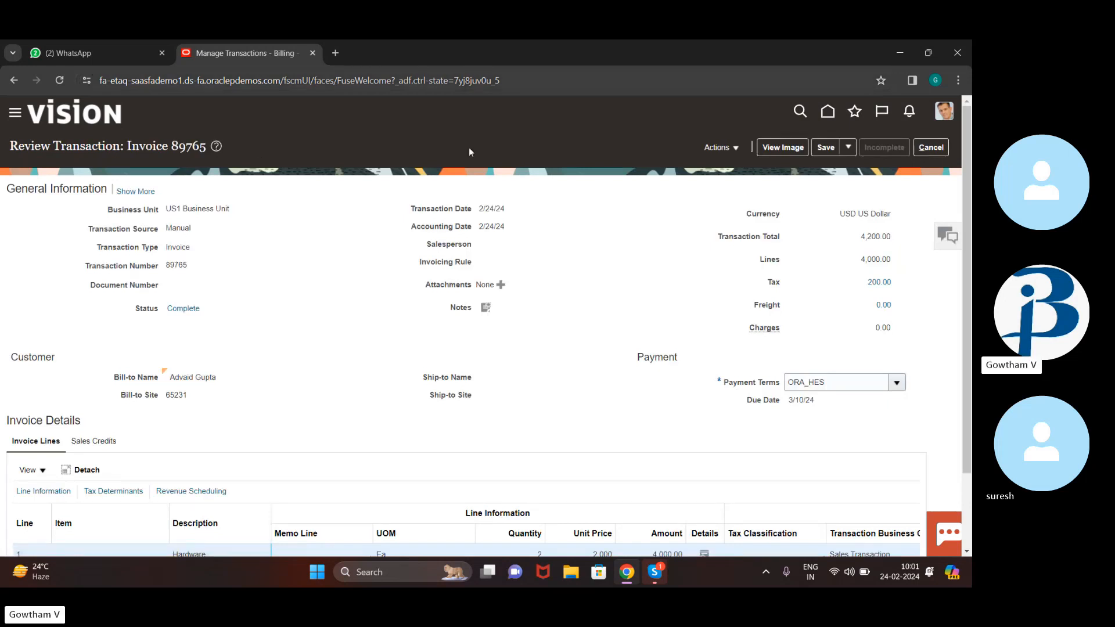
# - Open the Manage Adjustments page for invoice 89765
pyautogui.click(849, 149)
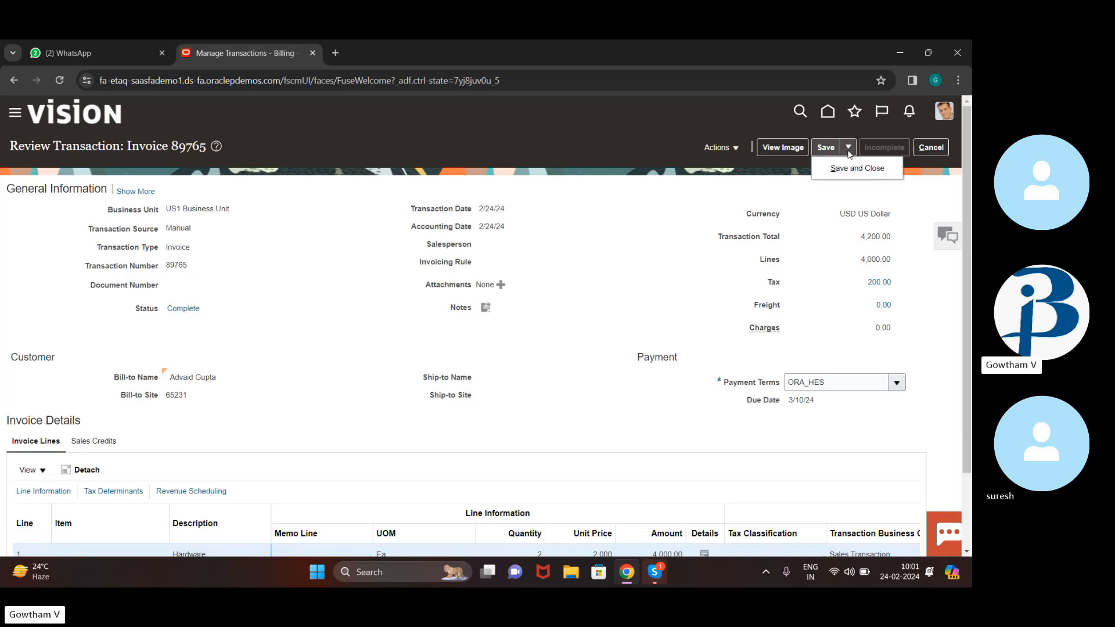
pyautogui.click(733, 145)
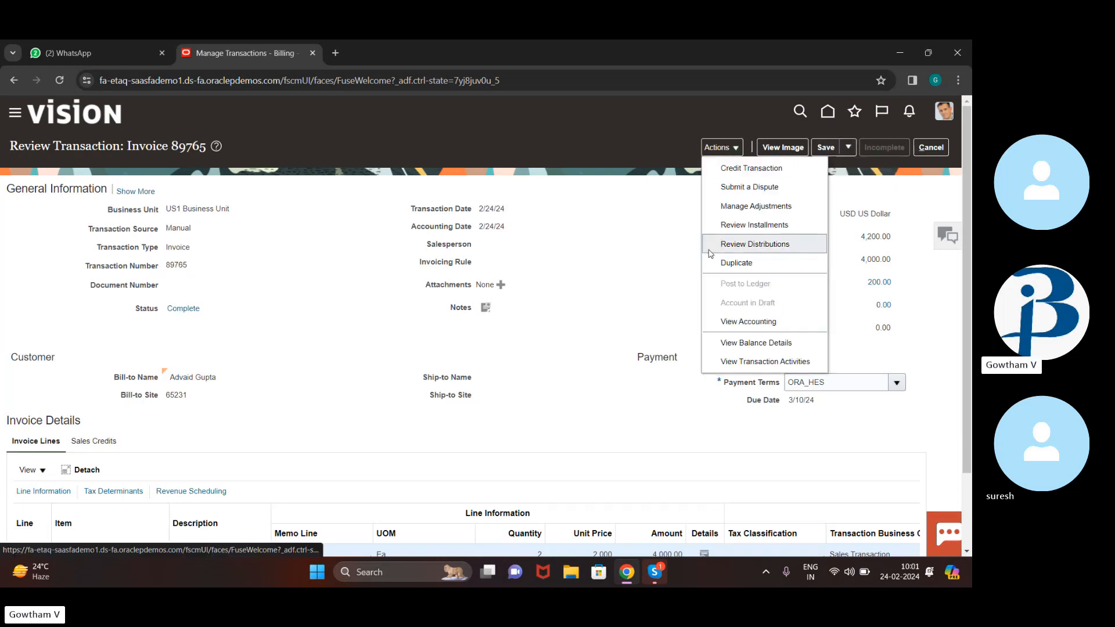
pyautogui.click(751, 209)
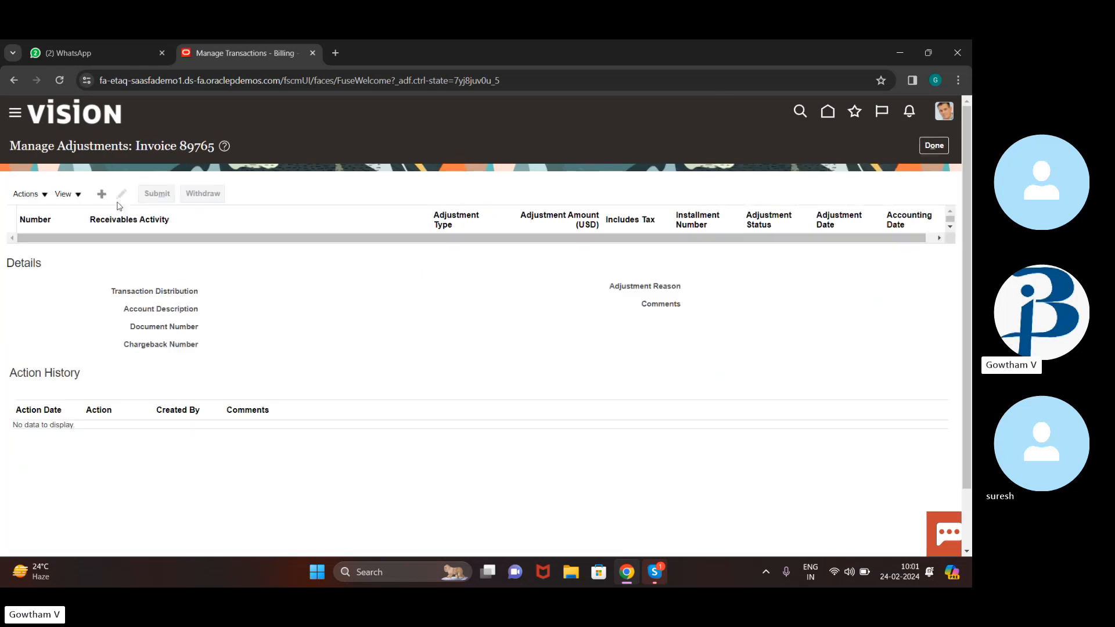
pyautogui.click(46, 195)
pyautogui.click(299, 391)
pyautogui.hotkey('ctrl', 'a')
pyautogui.click(331, 386)
pyautogui.click(82, 201)
pyautogui.moveTo(251, 275); pyautogui.dragTo(102, 203)
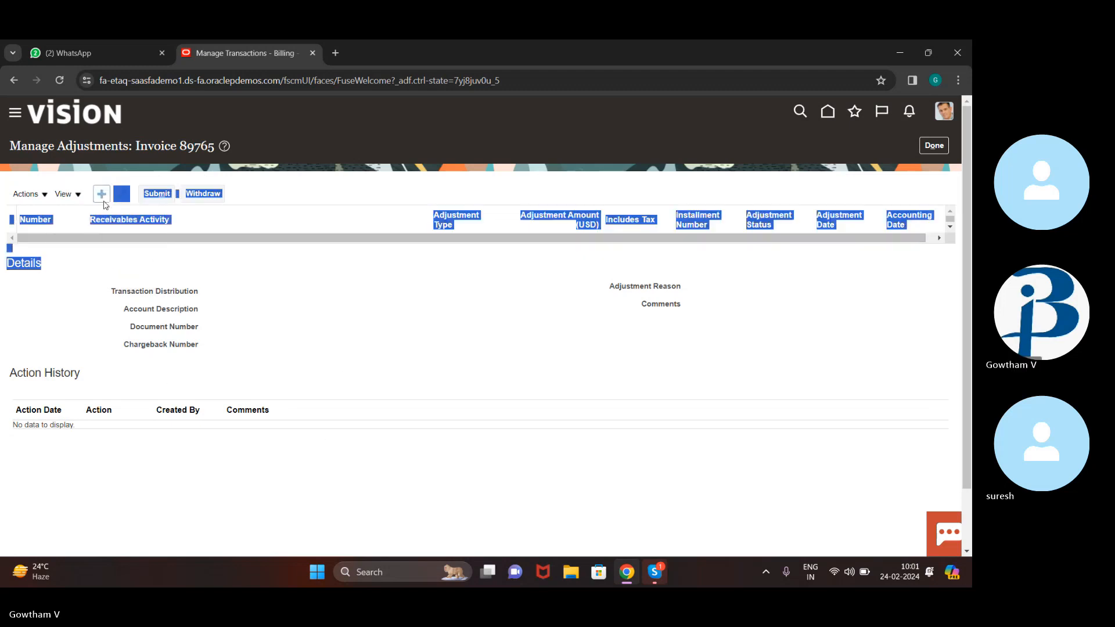
# - Look at the Create Adjustment form for invoice 89765, cancel it, and return to the invoice
pyautogui.click(103, 201)
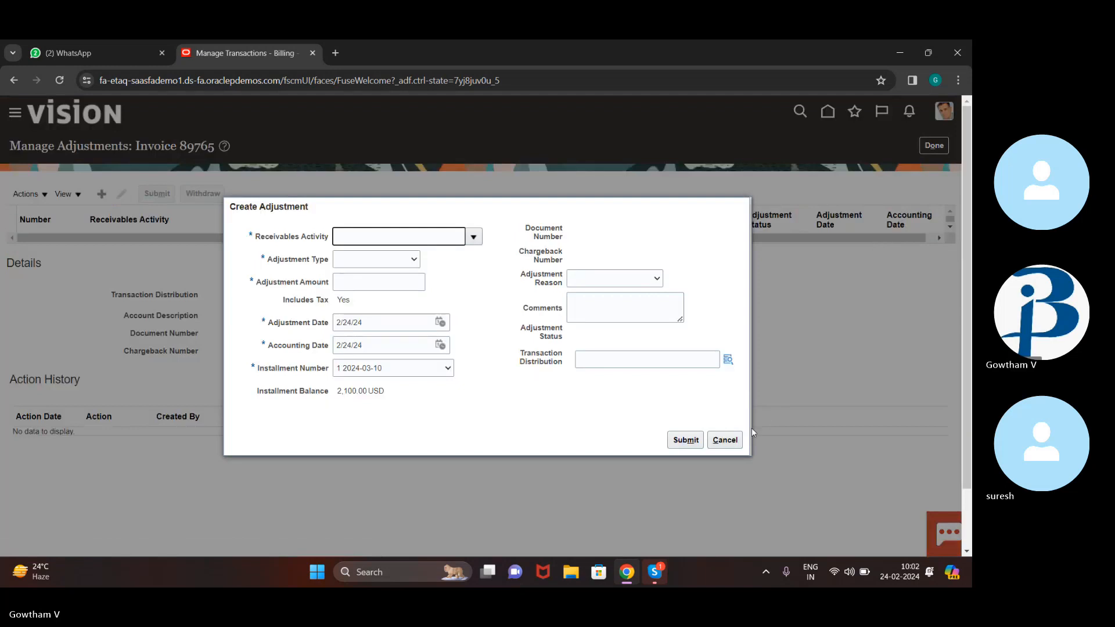
pyautogui.click(735, 442)
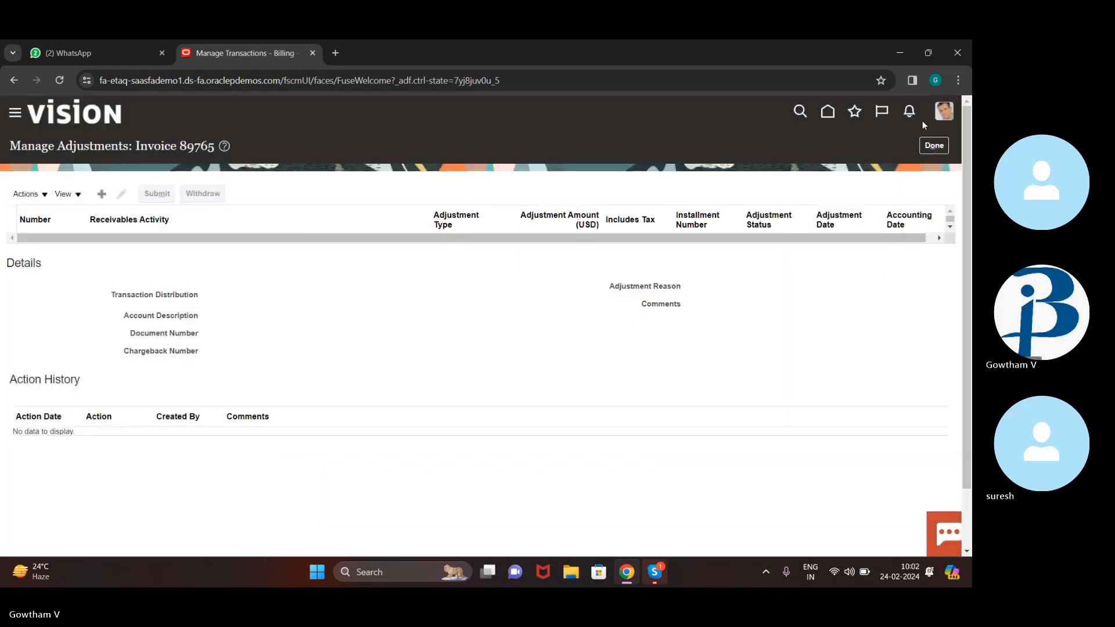
pyautogui.click(940, 148)
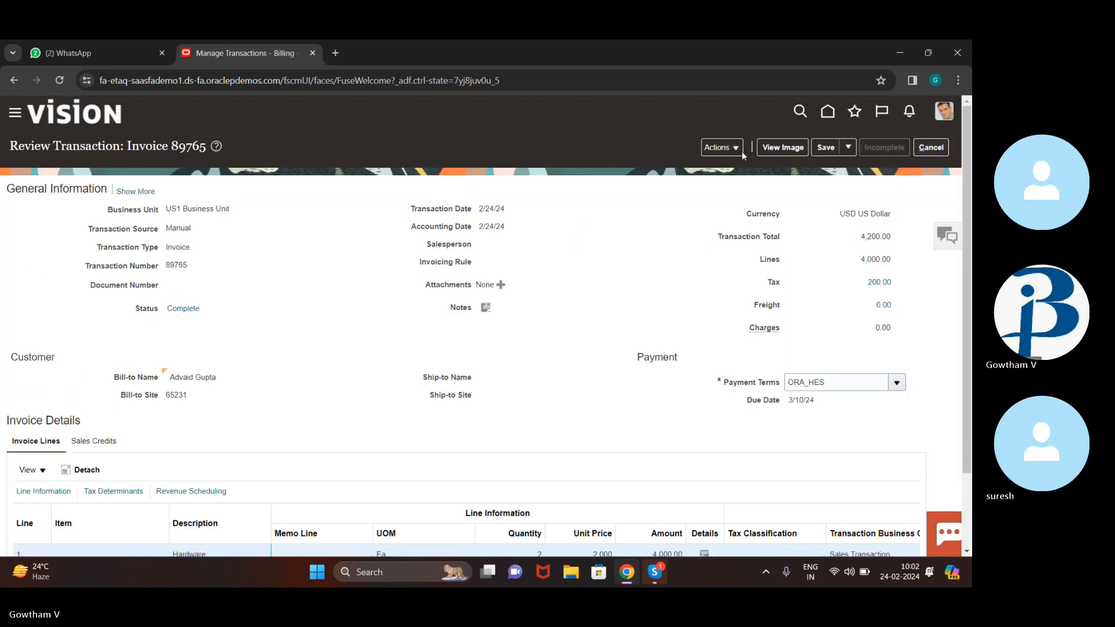
# - Reopen the Manage Adjustments page for invoice 89765, examine its columns and detail fields, and return to the invoice
pyautogui.click(721, 148)
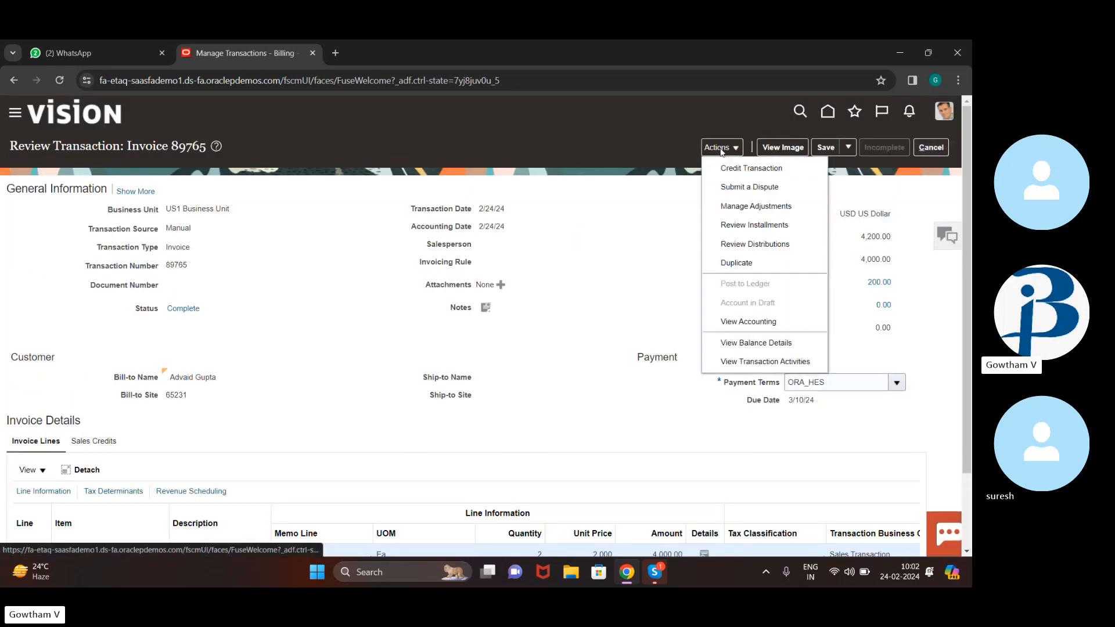
pyautogui.click(657, 241)
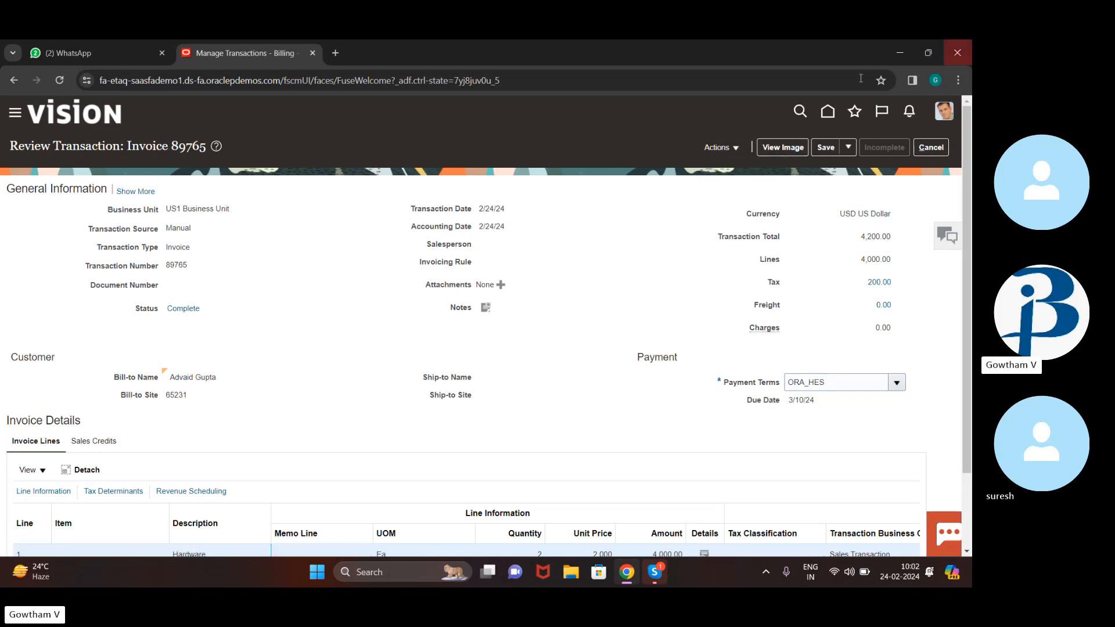
pyautogui.click(724, 149)
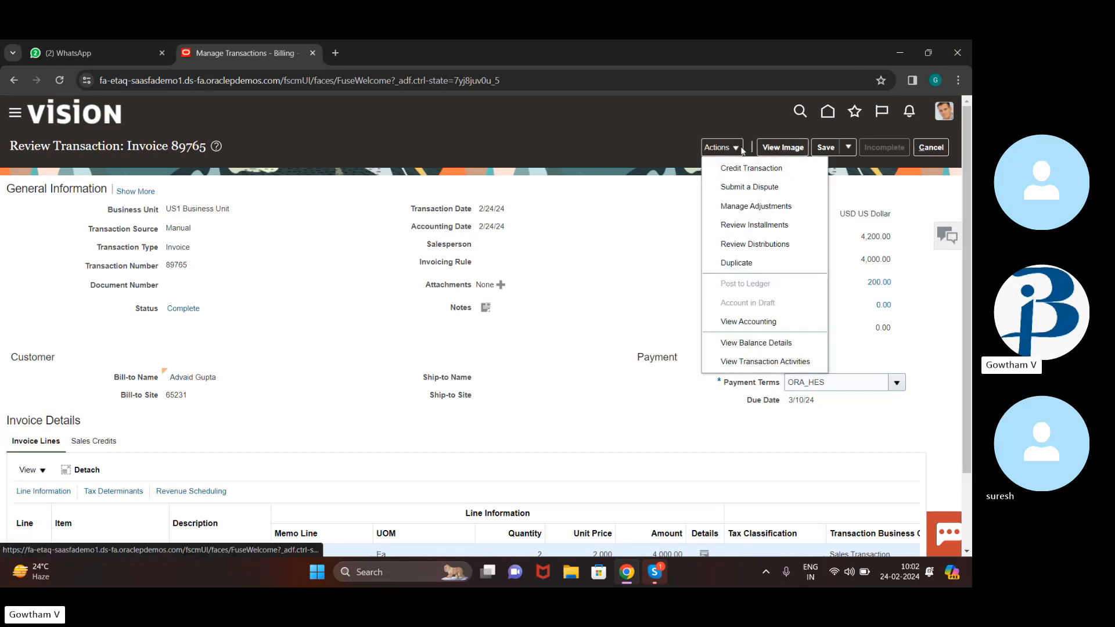
pyautogui.click(802, 211)
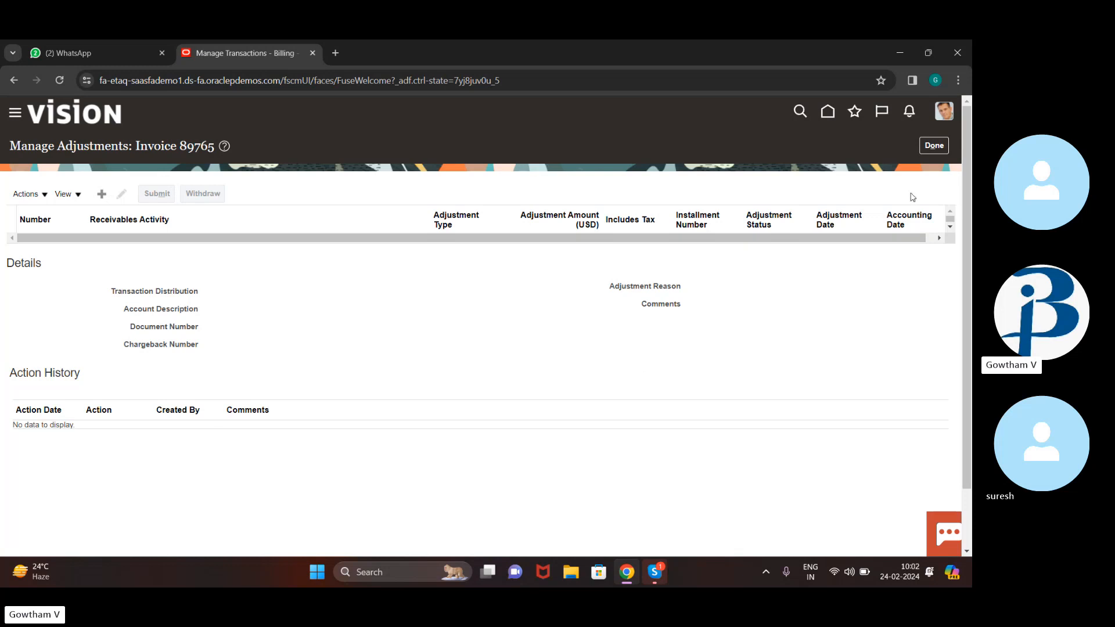
pyautogui.hscroll(1, 831, 244)
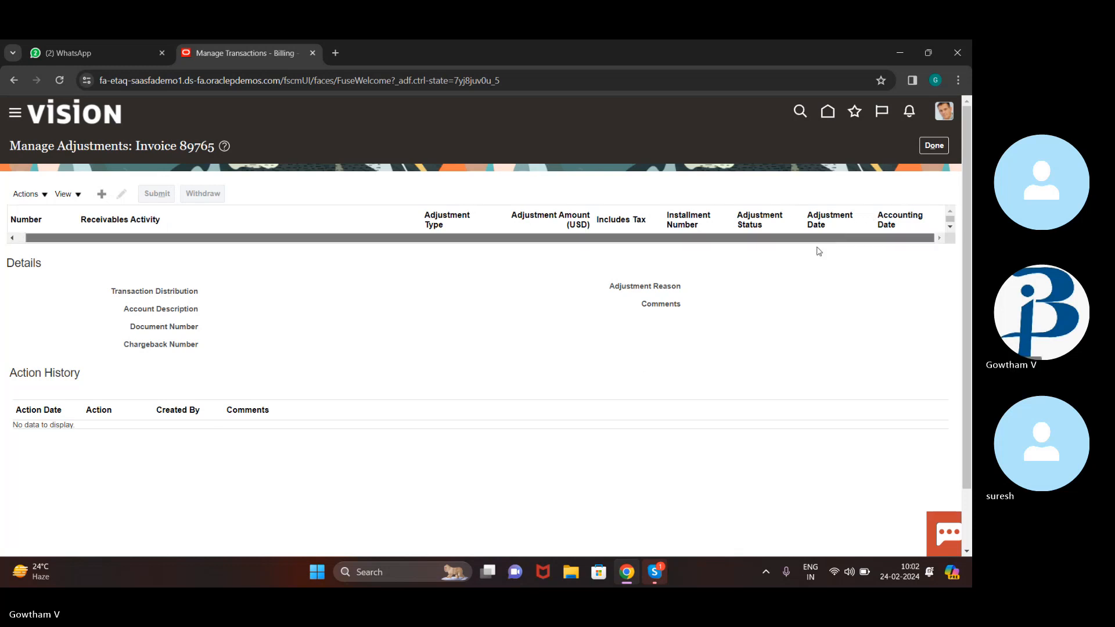
pyautogui.moveTo(817, 251); pyautogui.dragTo(809, 251)
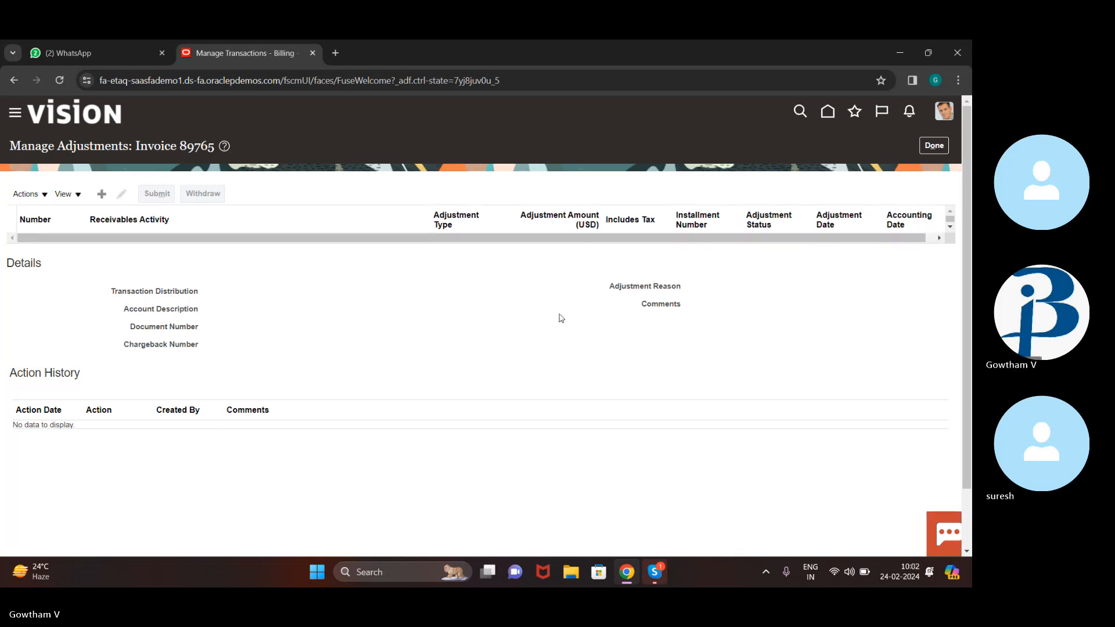
pyautogui.moveTo(72, 285); pyautogui.dragTo(168, 286)
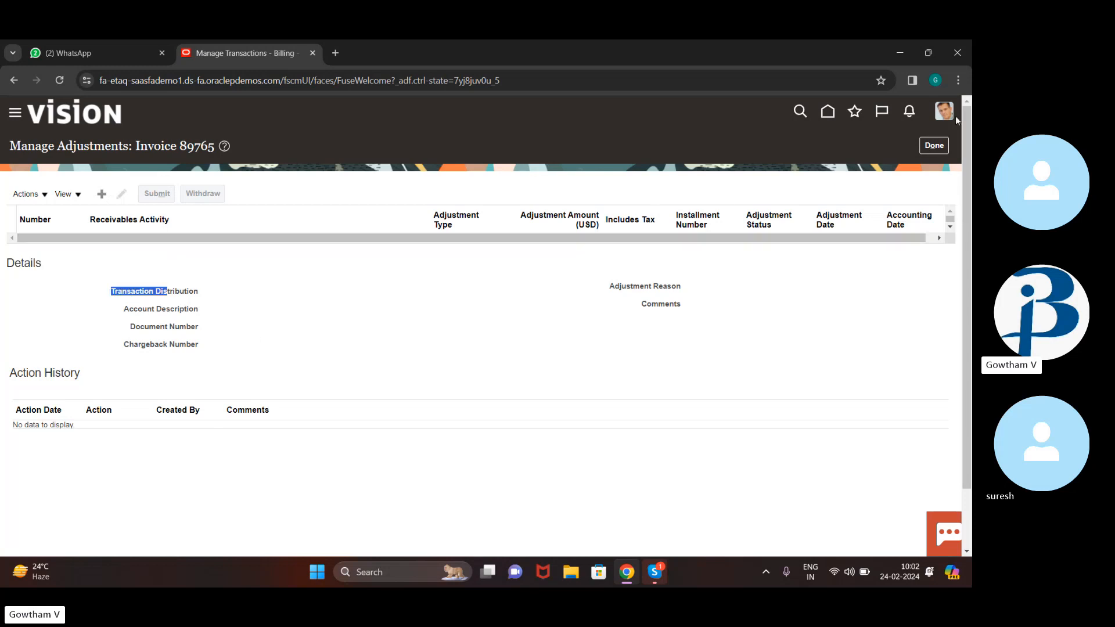
pyautogui.click(934, 146)
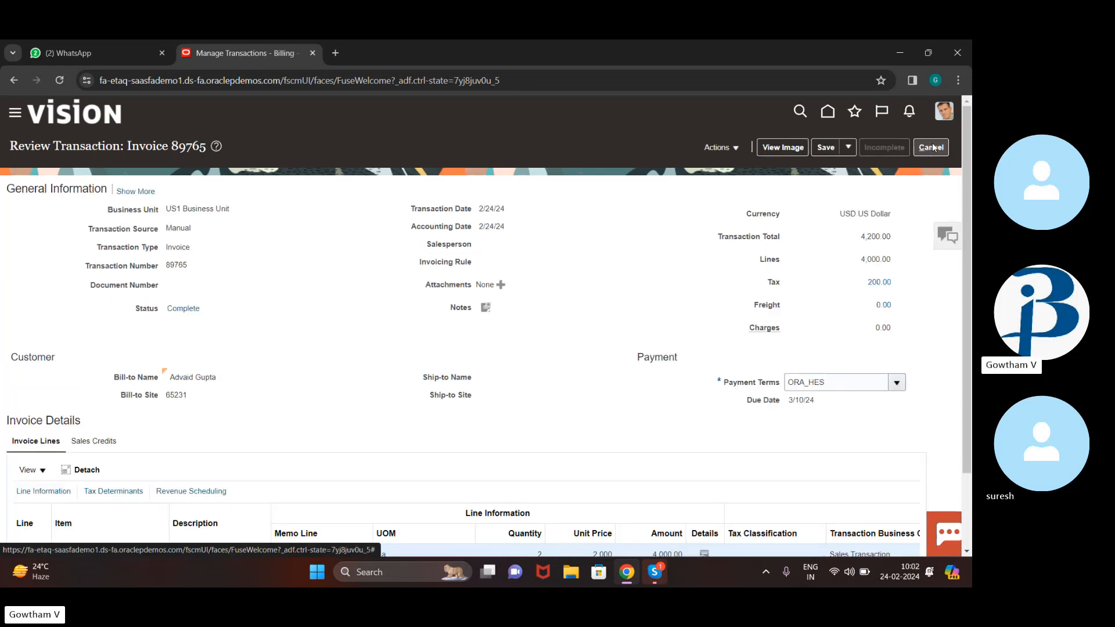
# - View the accounting lines of invoice 89765 and close them
pyautogui.click(851, 150)
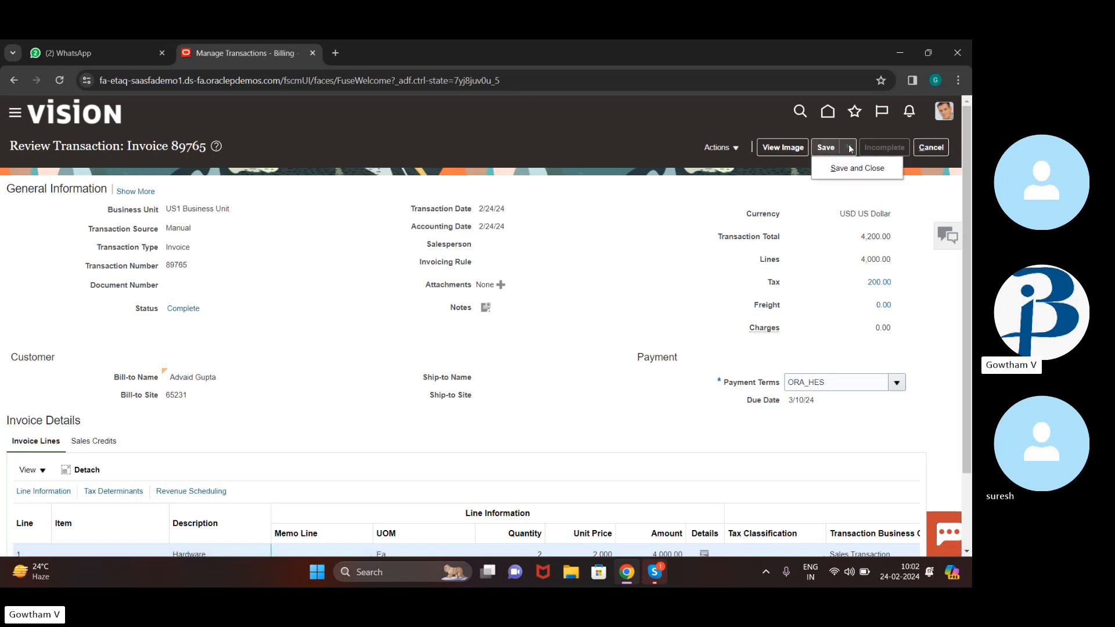
pyautogui.click(709, 148)
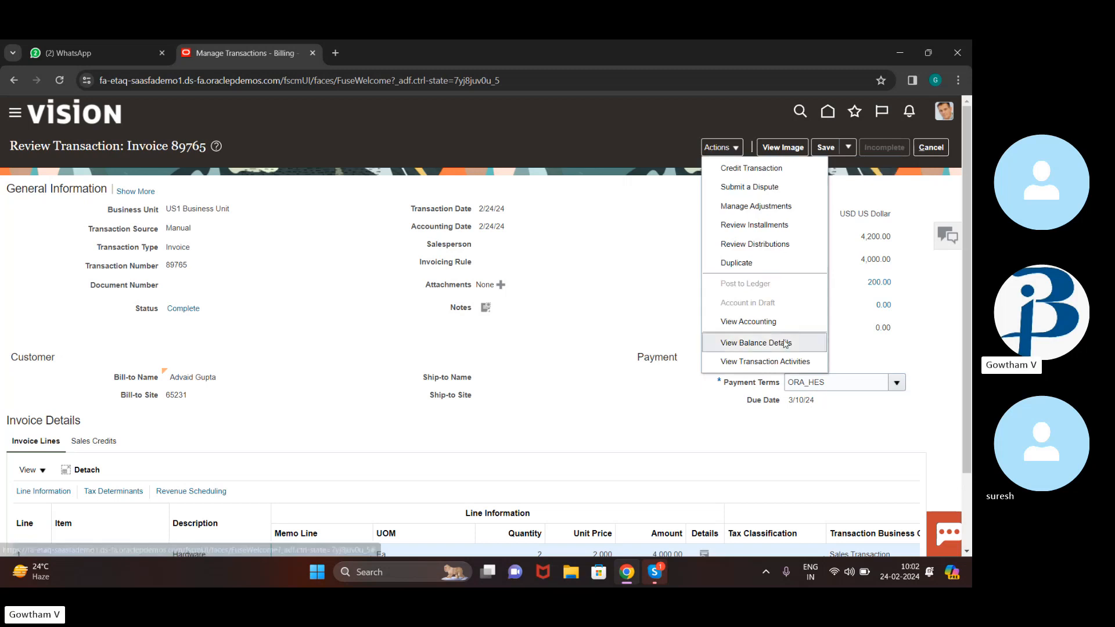
pyautogui.click(756, 320)
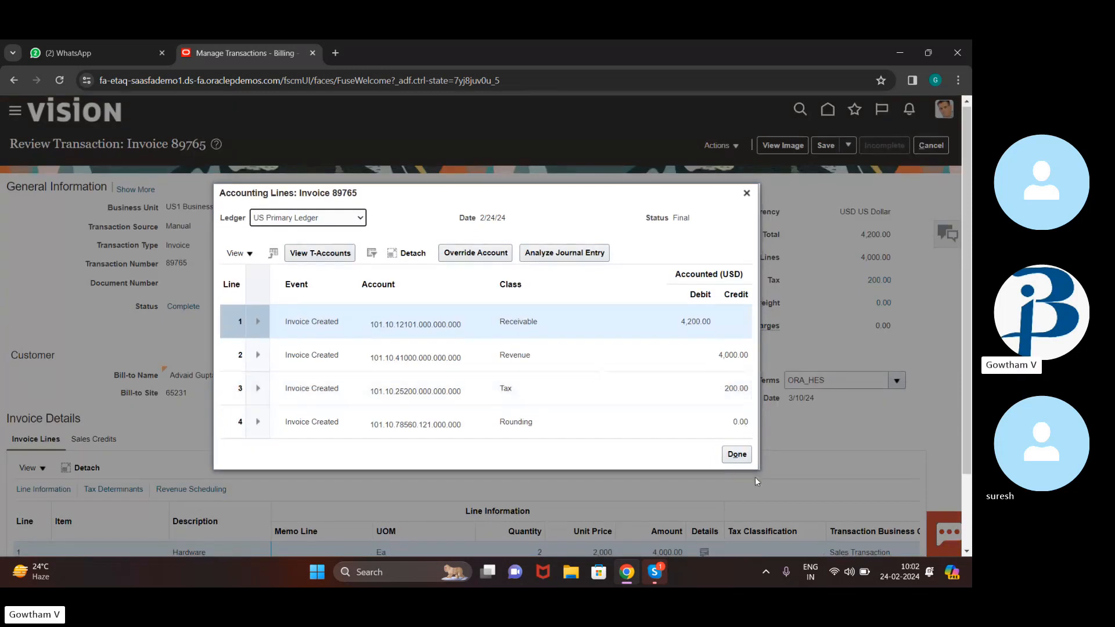
pyautogui.click(737, 455)
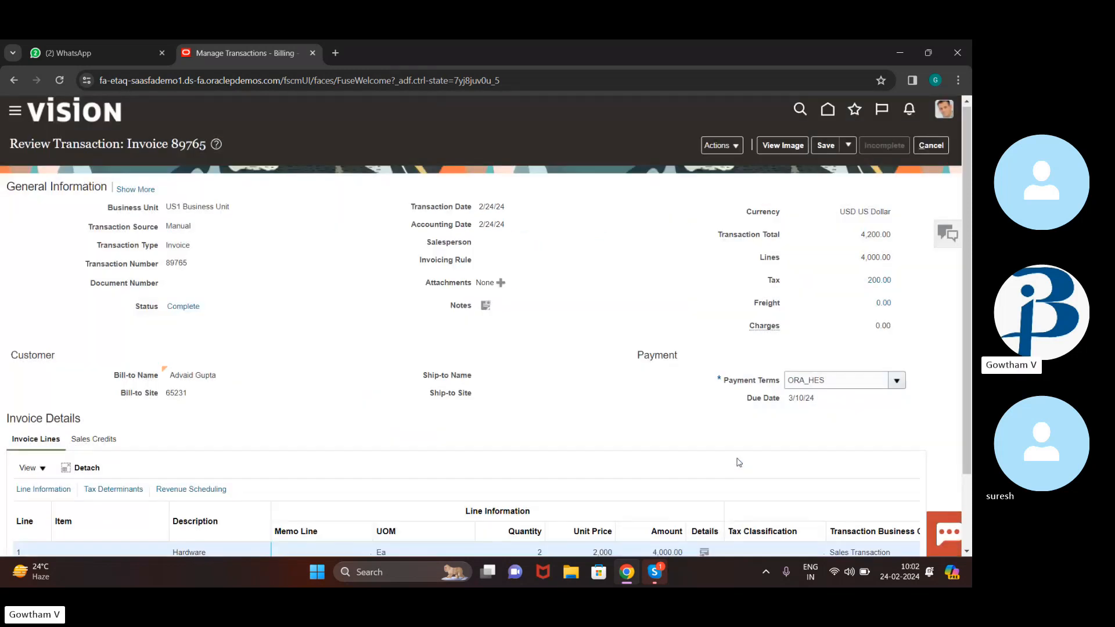
# - Leave invoice 89765 without saving and finish Manage Transactions to return to the Billing work area
pyautogui.click(736, 148)
pyautogui.click(737, 148)
pyautogui.click(737, 148)
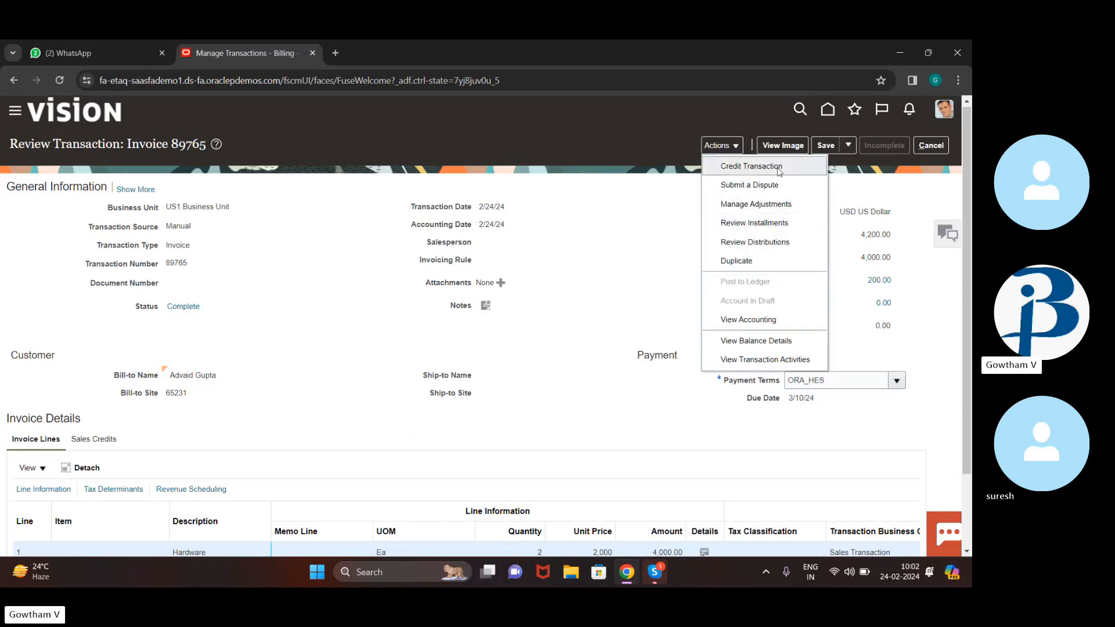
pyautogui.click(671, 242)
pyautogui.click(929, 145)
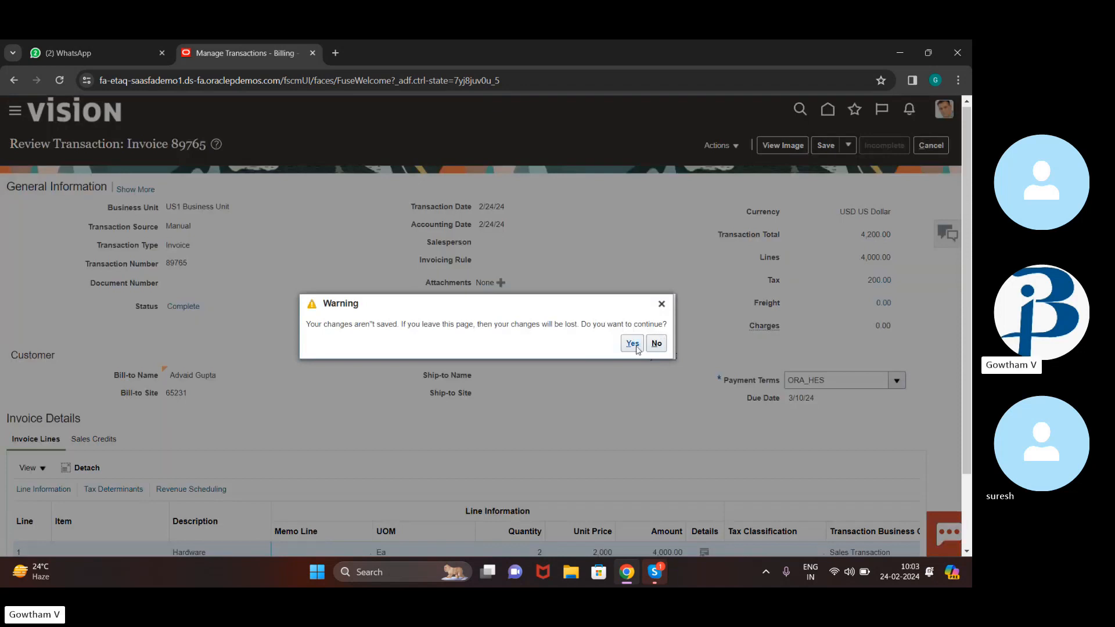
pyautogui.click(635, 345)
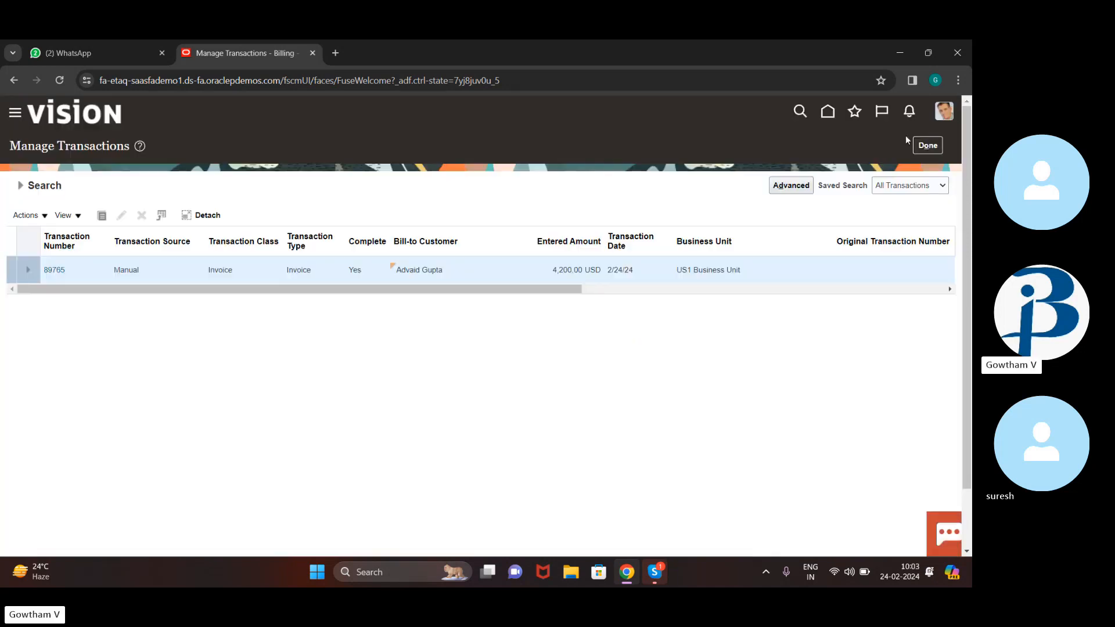
pyautogui.click(931, 144)
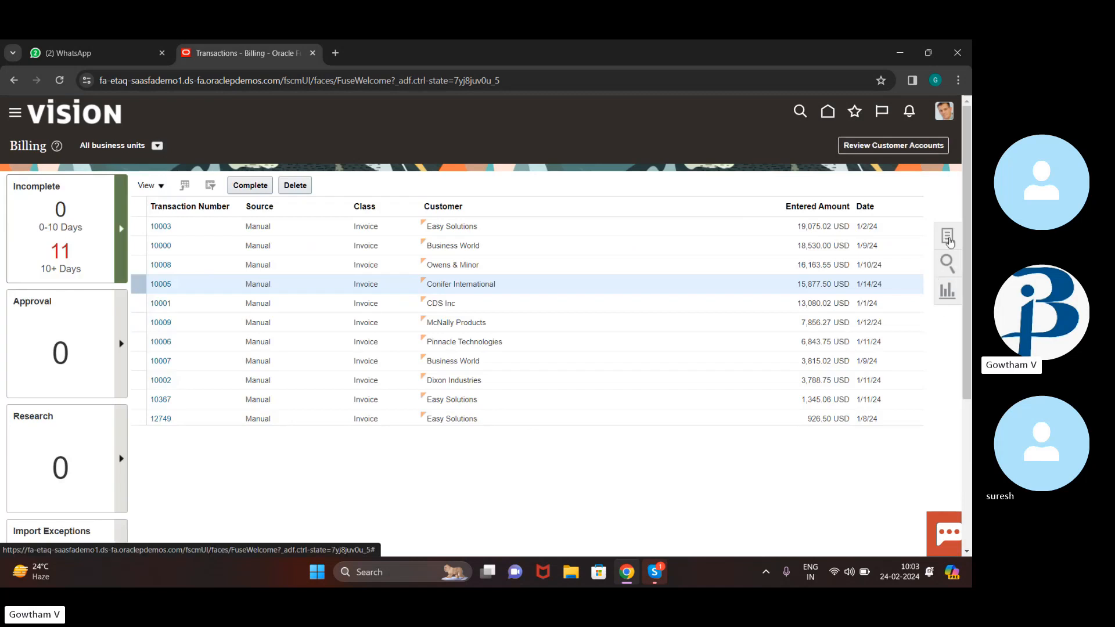
pyautogui.click(949, 238)
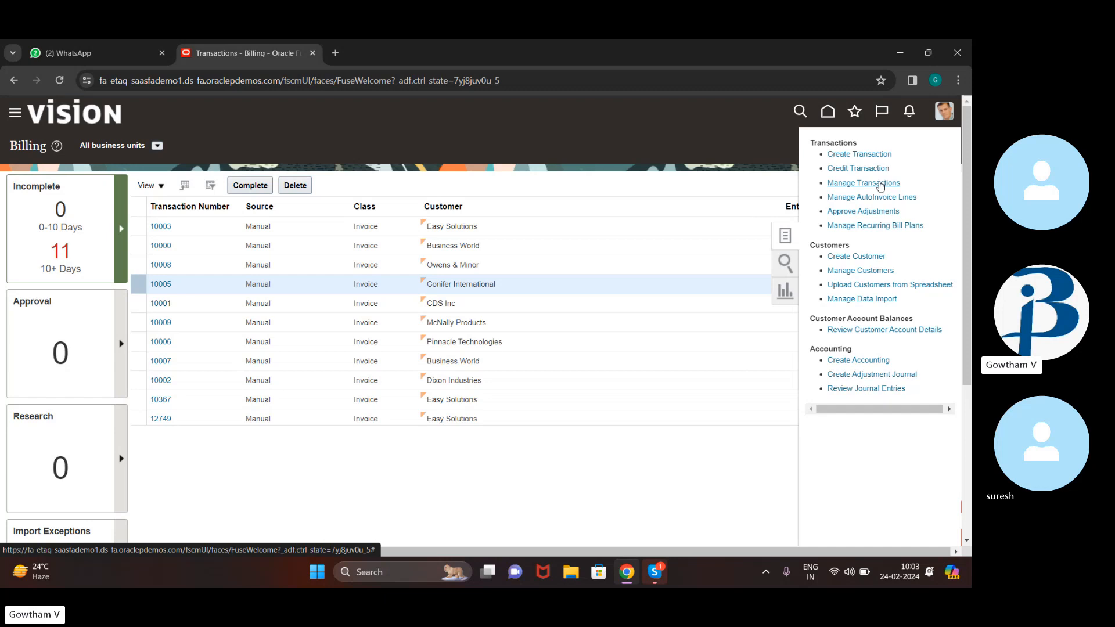
pyautogui.click(693, 449)
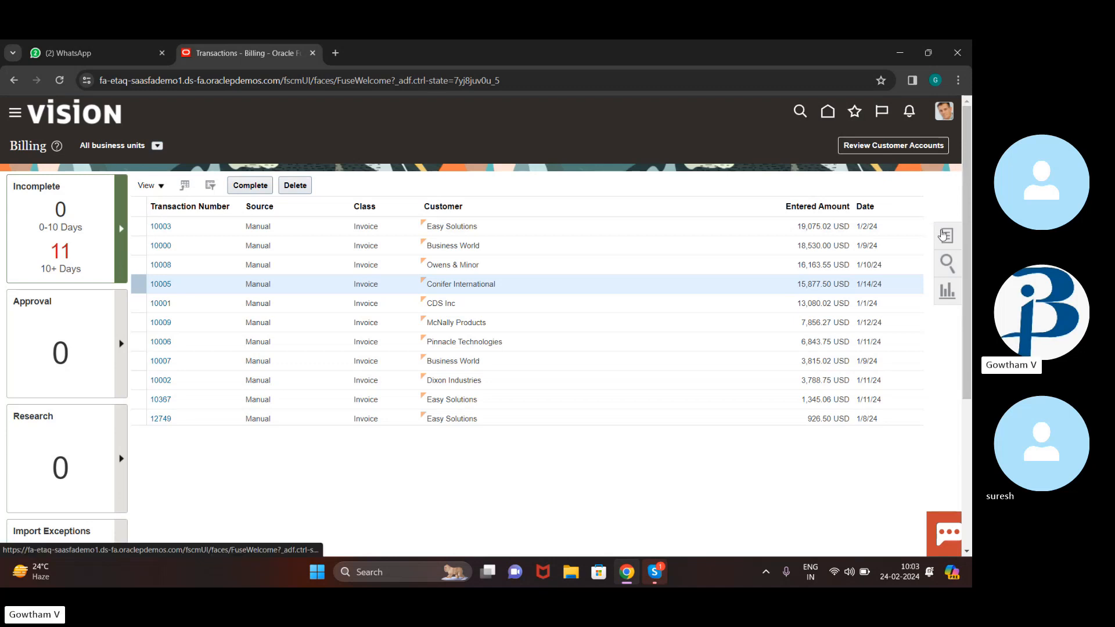
pyautogui.click(945, 235)
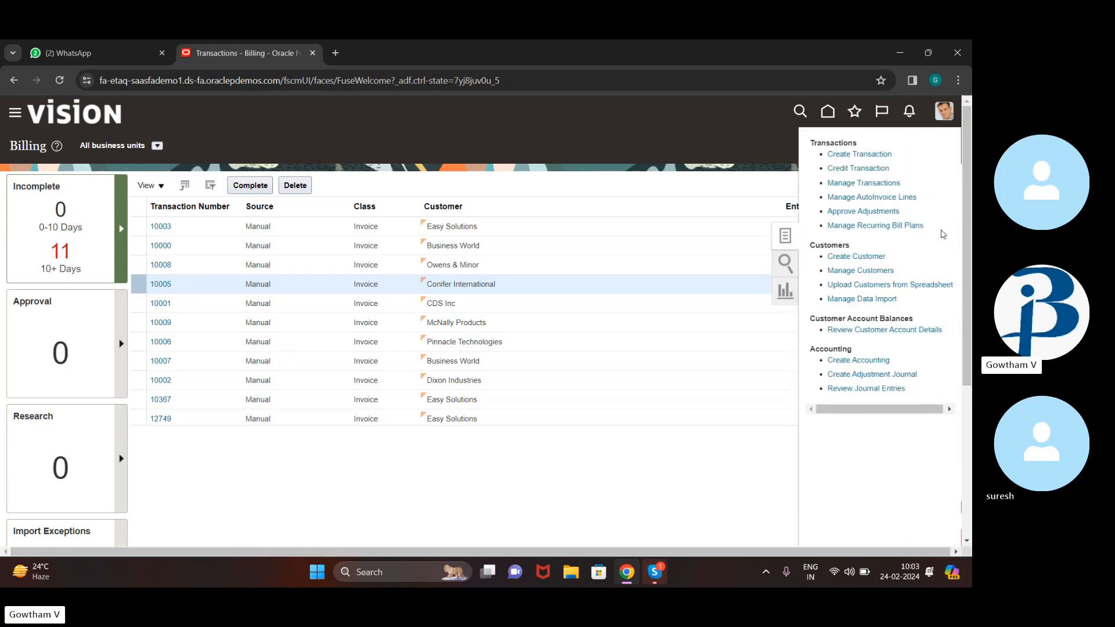
pyautogui.click(717, 129)
# - Go to the Accounts Receivable work area from the home page and start creating a receipt
pyautogui.click(826, 115)
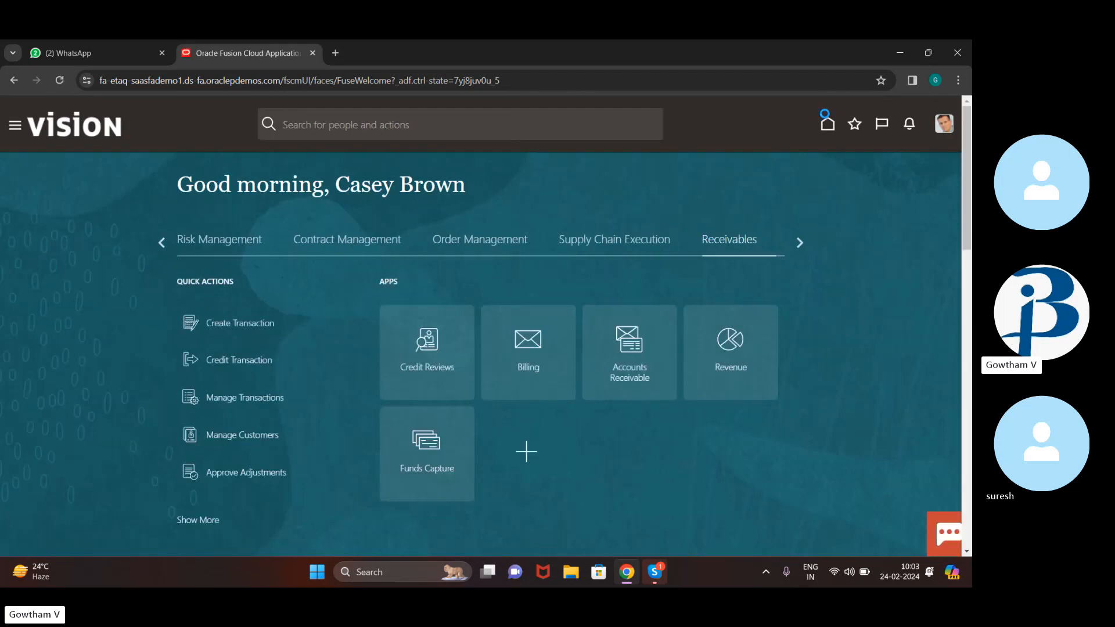
pyautogui.click(628, 339)
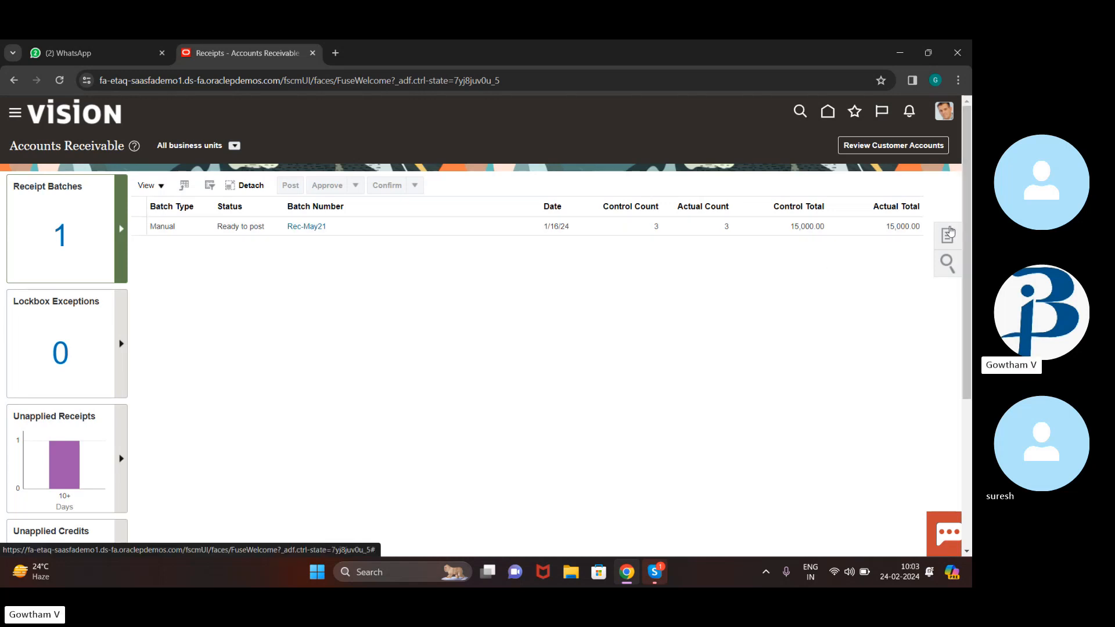
pyautogui.click(949, 234)
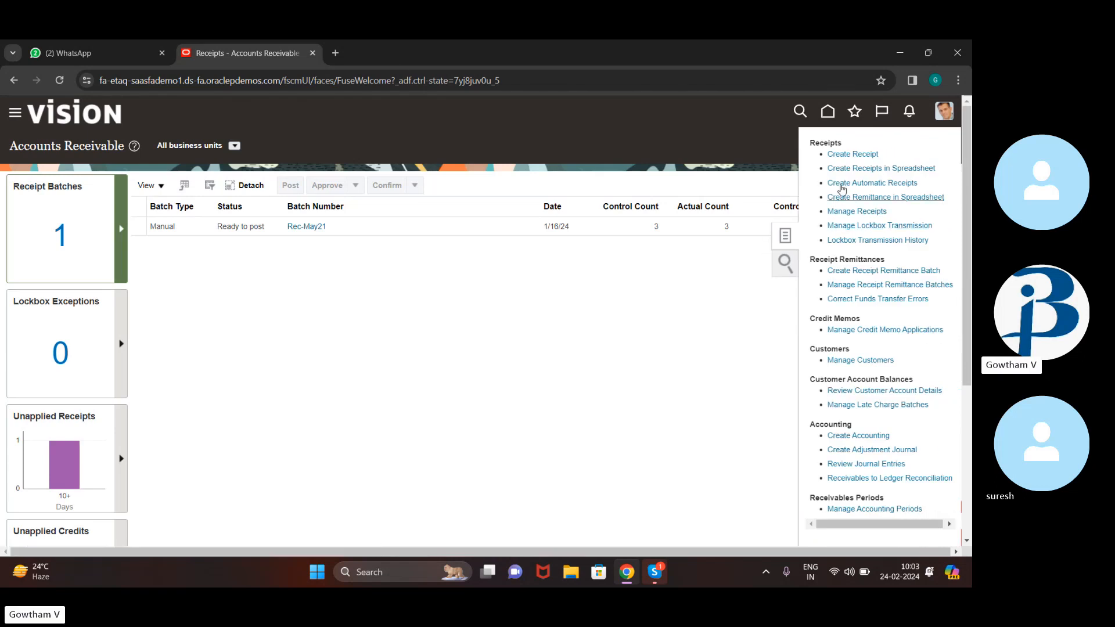
pyautogui.click(846, 152)
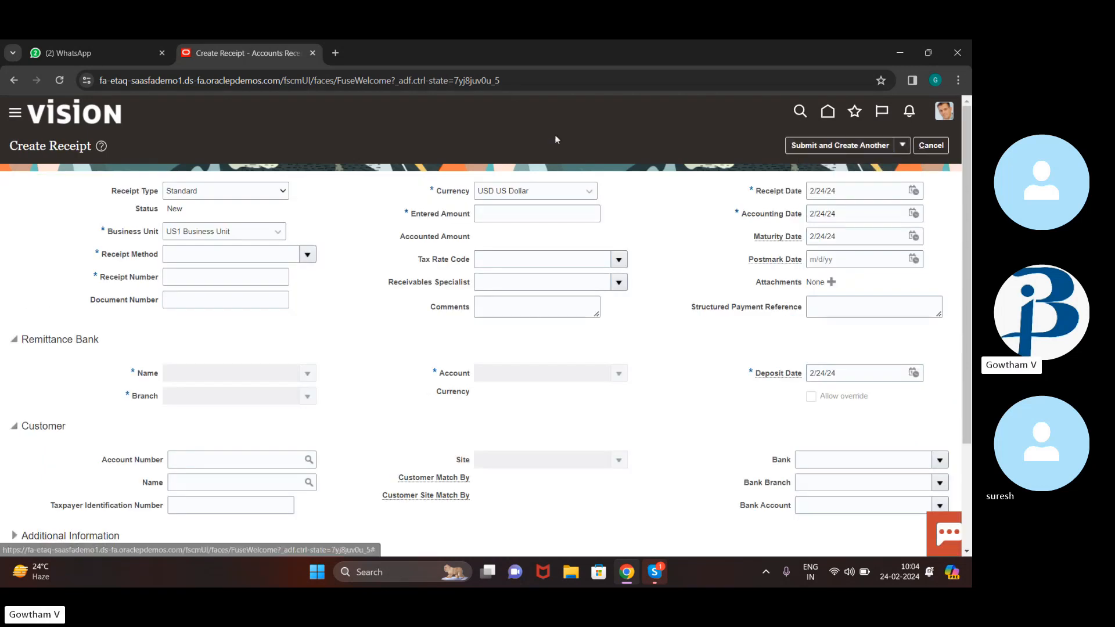
# - Look at the receipt type choices for the new receipt, leaving Standard selected
pyautogui.click(284, 193)
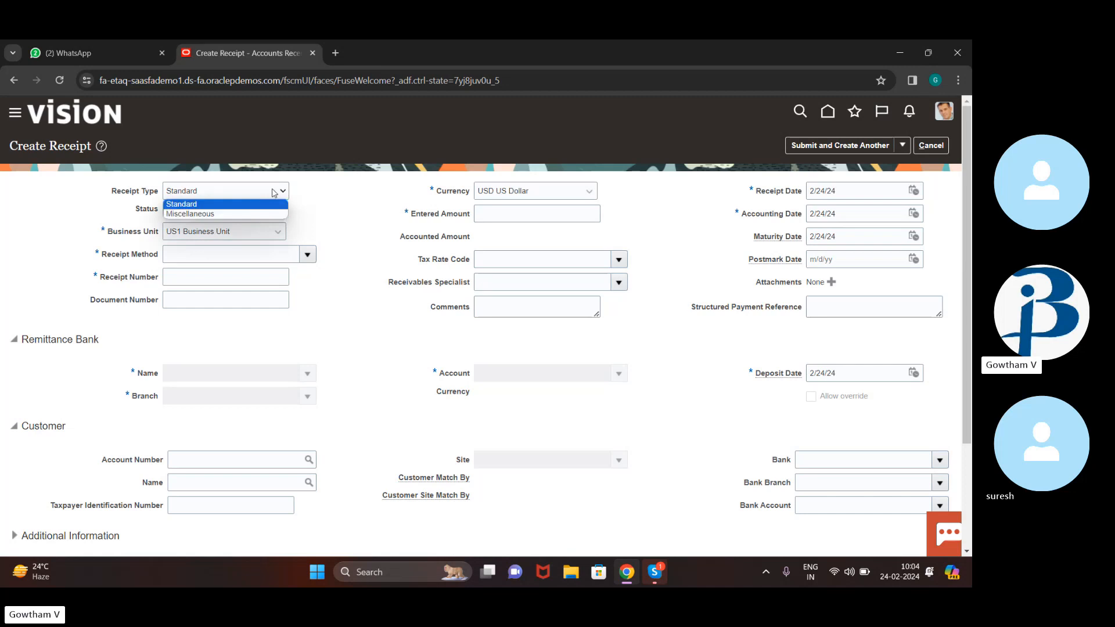
pyautogui.click(280, 192)
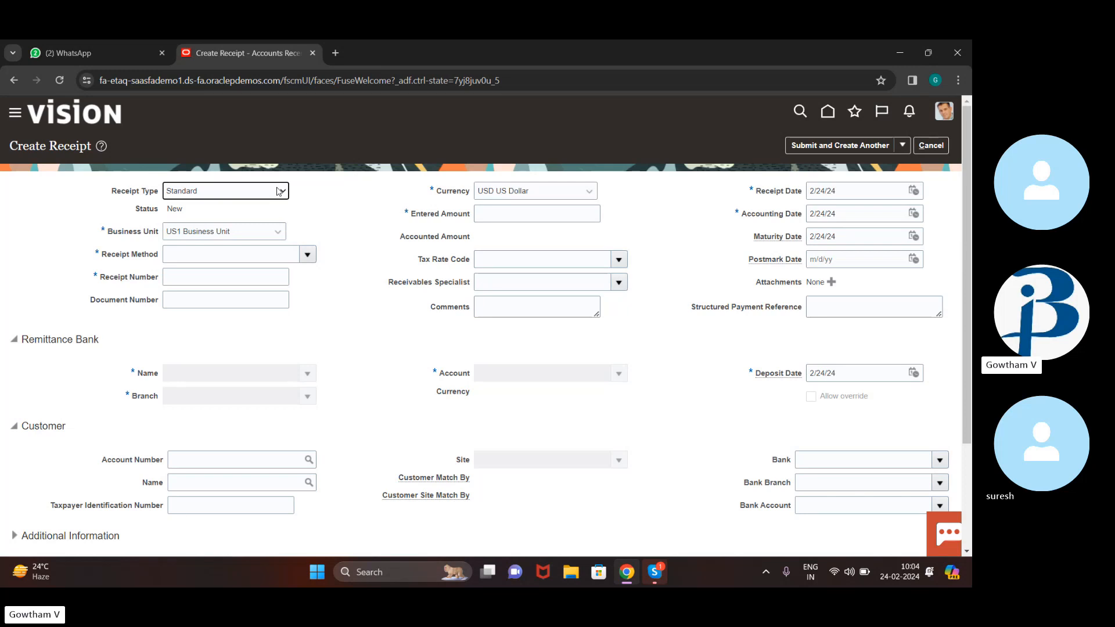
pyautogui.click(282, 191)
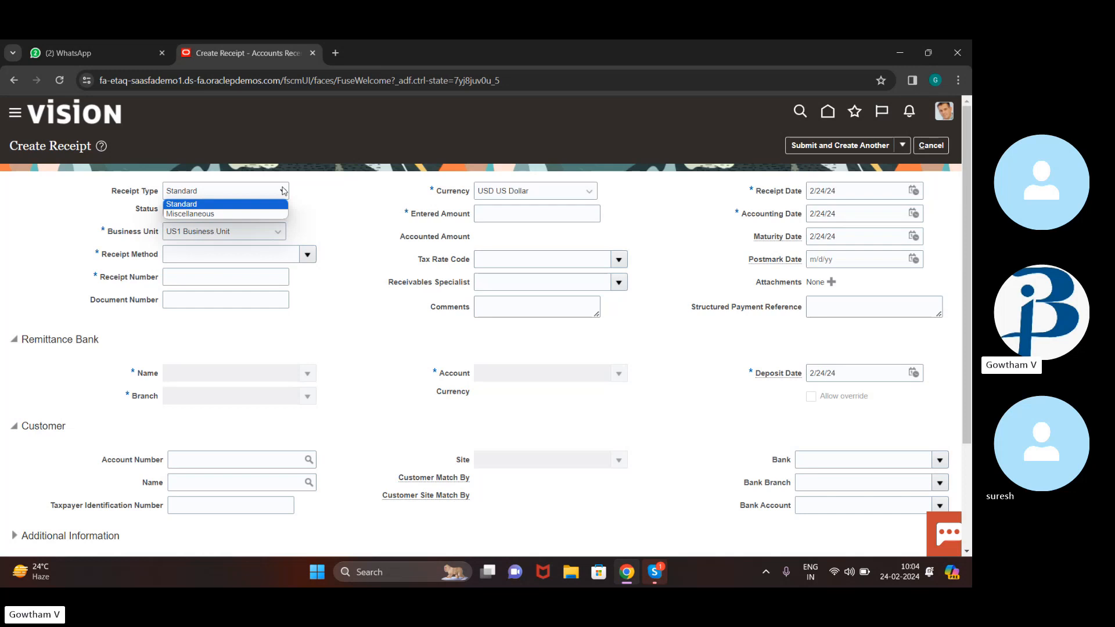
pyautogui.click(294, 211)
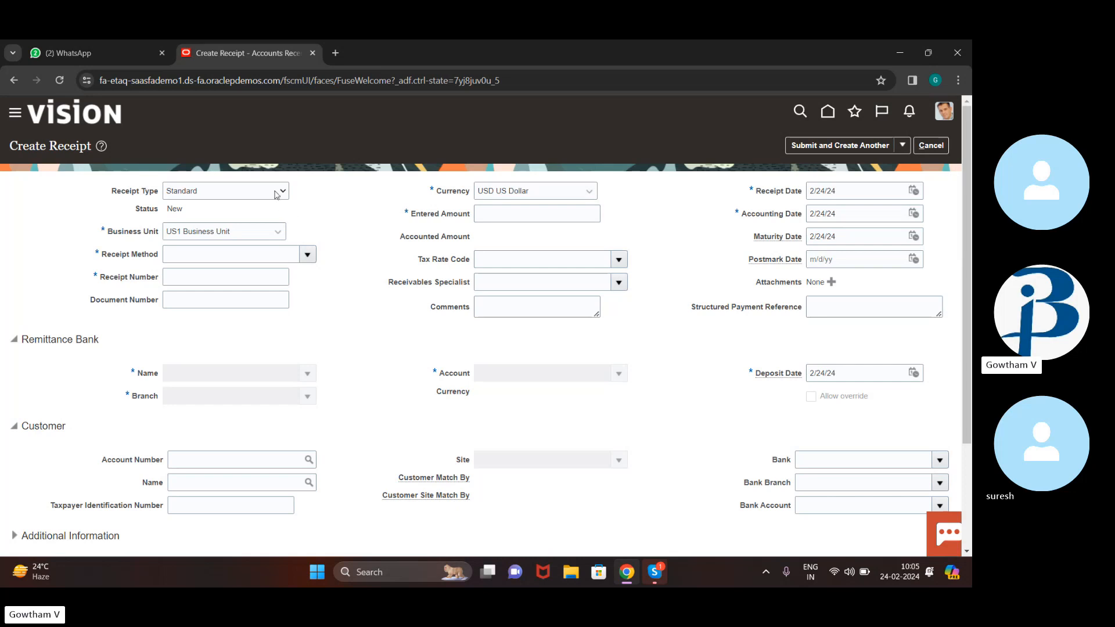
pyautogui.click(276, 194)
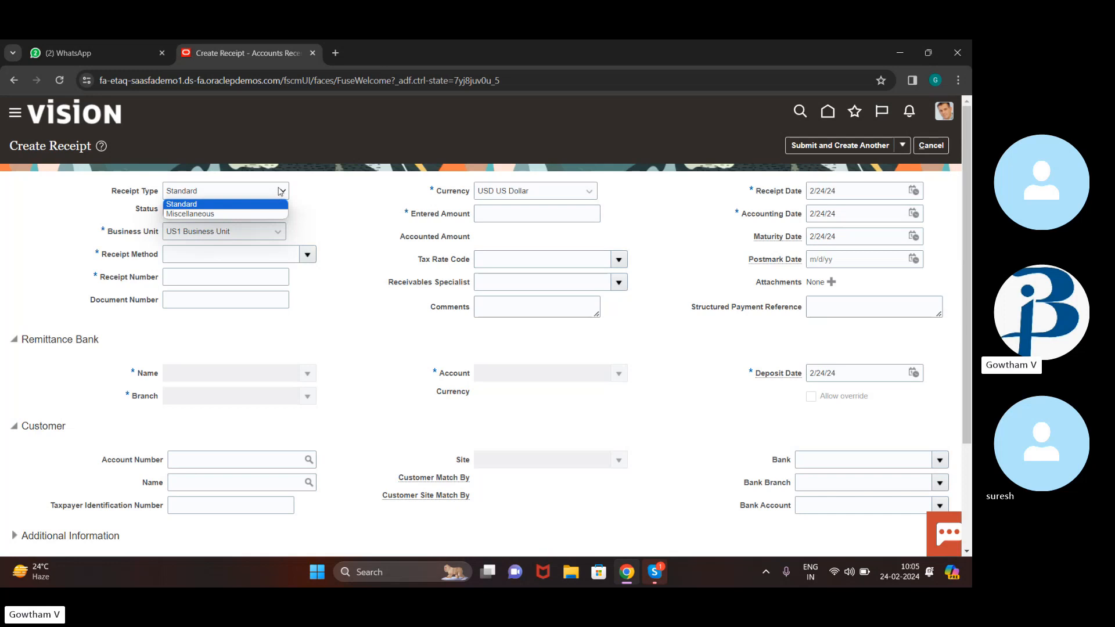
pyautogui.click(305, 195)
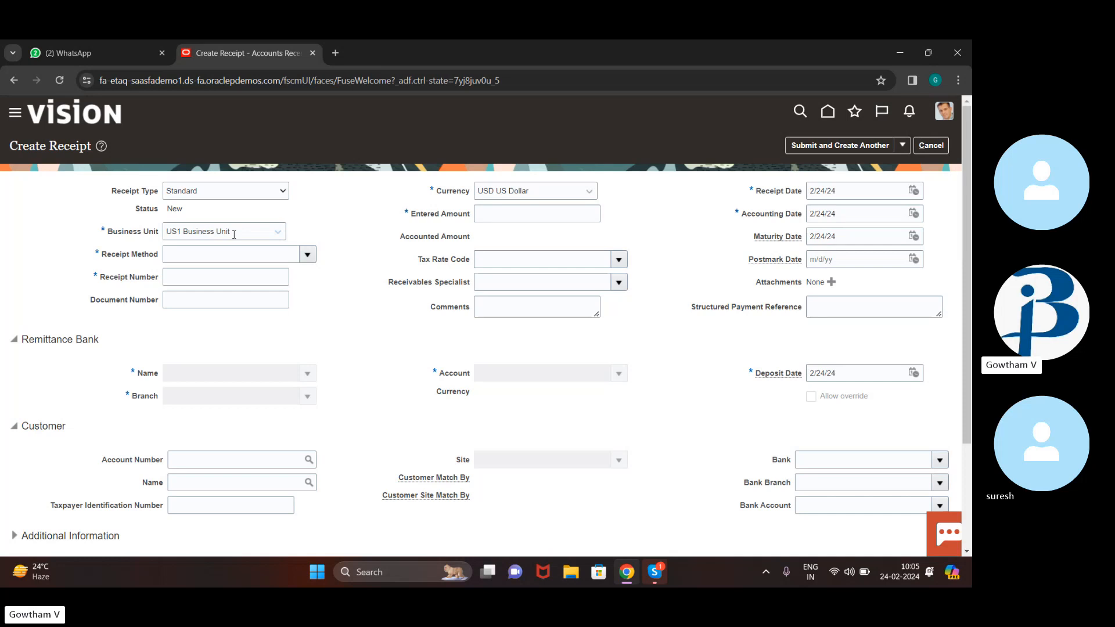
# - Keep US1 Business Unit, choose the EFT (Automatic) receipt method, and enter receipt number 00121 with an amount of 2,000 USD
pyautogui.click(270, 232)
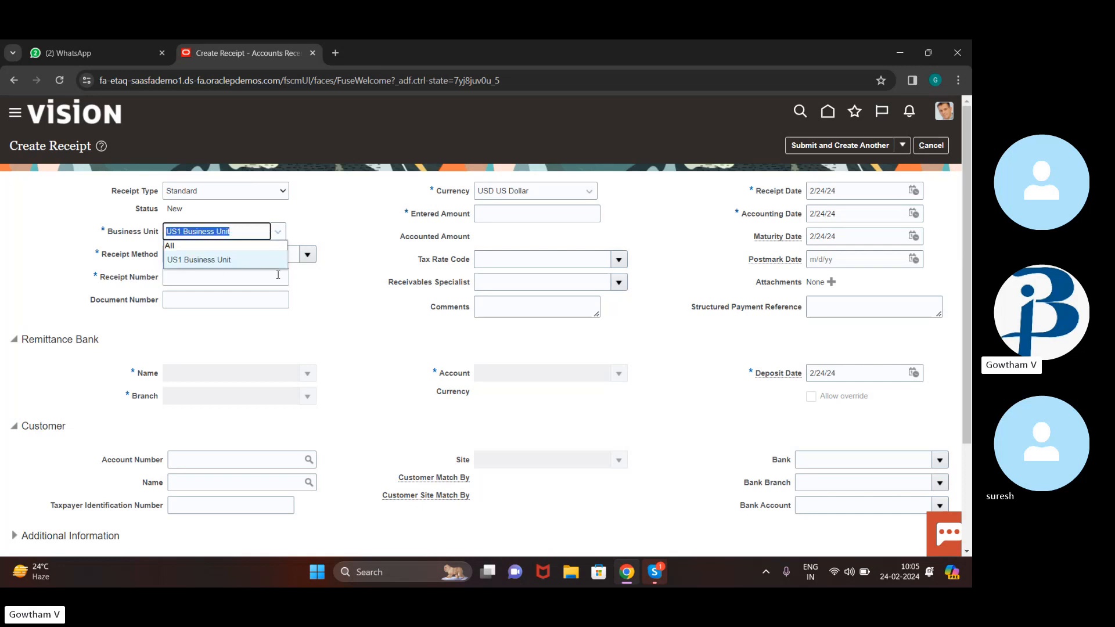
pyautogui.click(328, 301)
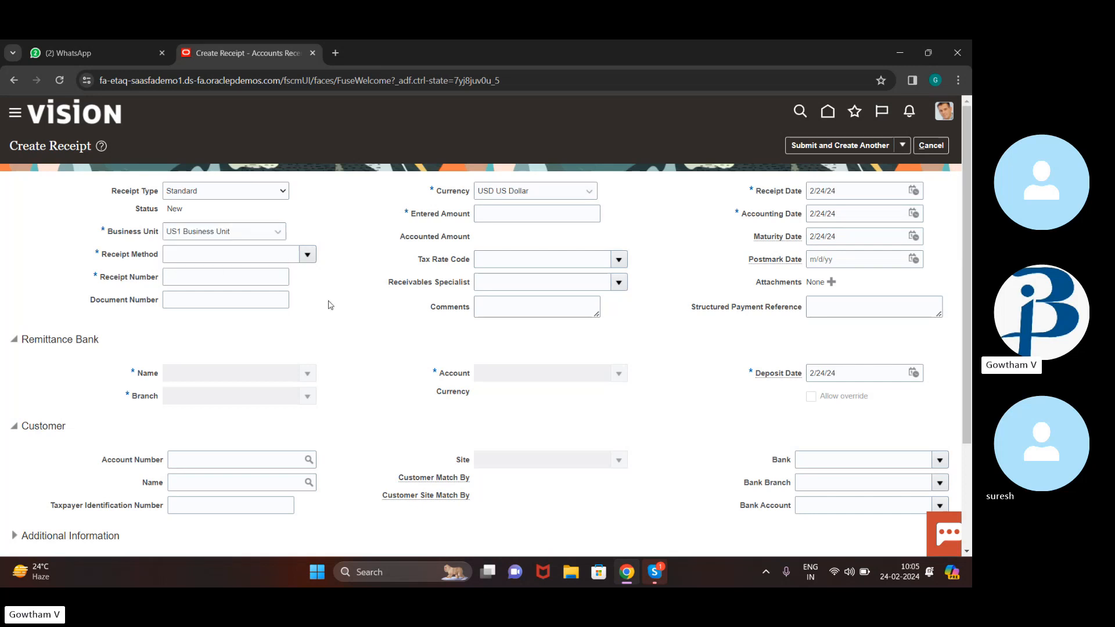
pyautogui.click(308, 255)
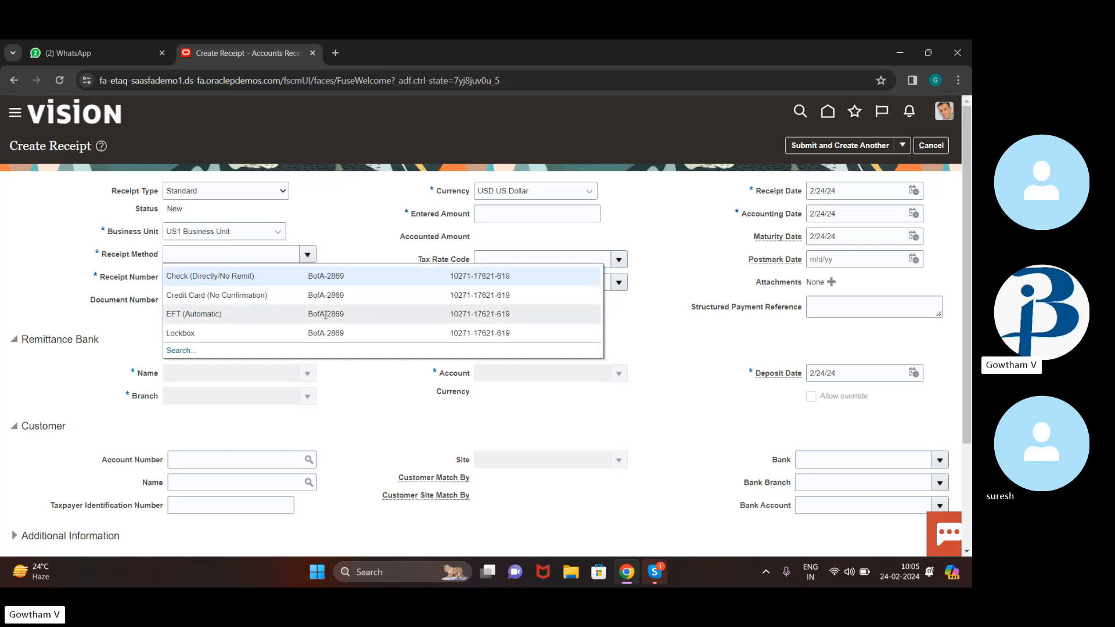
pyautogui.click(325, 314)
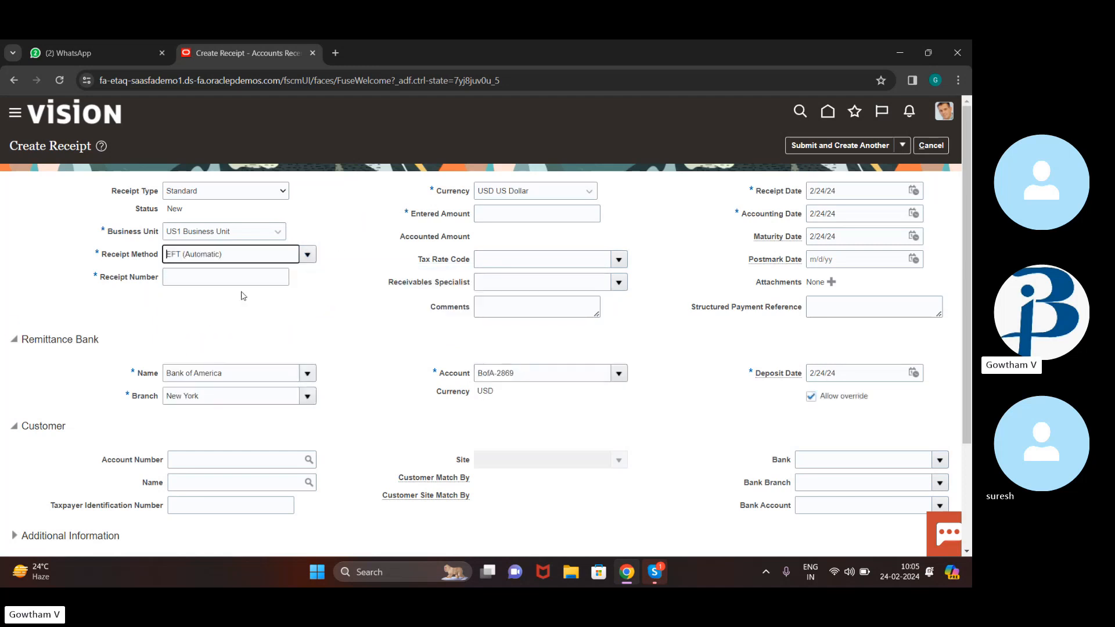
pyautogui.click(228, 277)
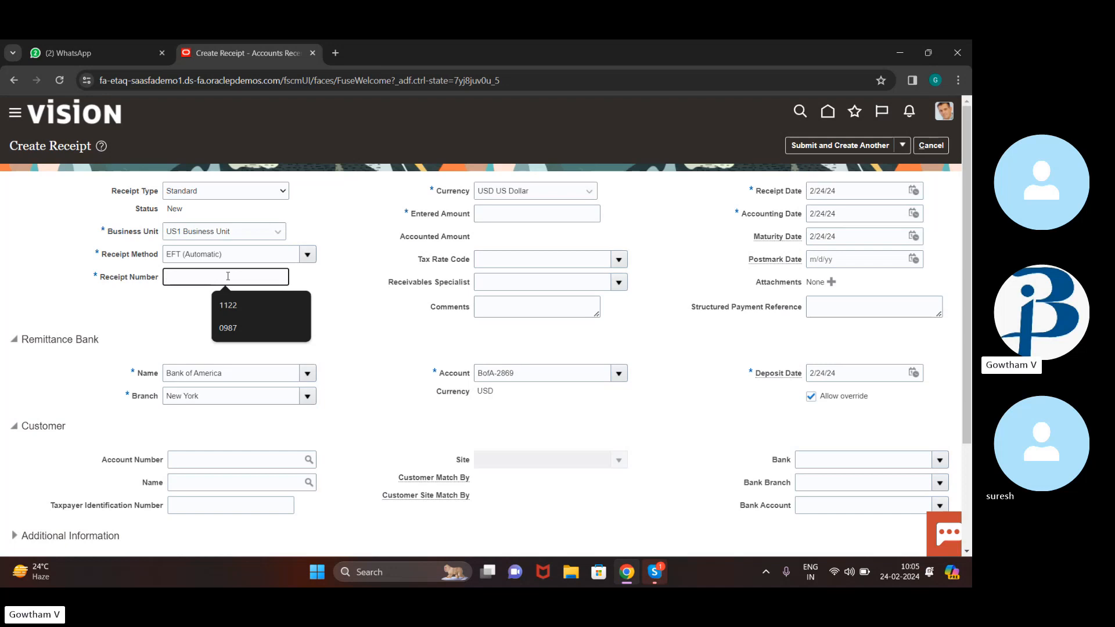
pyautogui.write('00121')
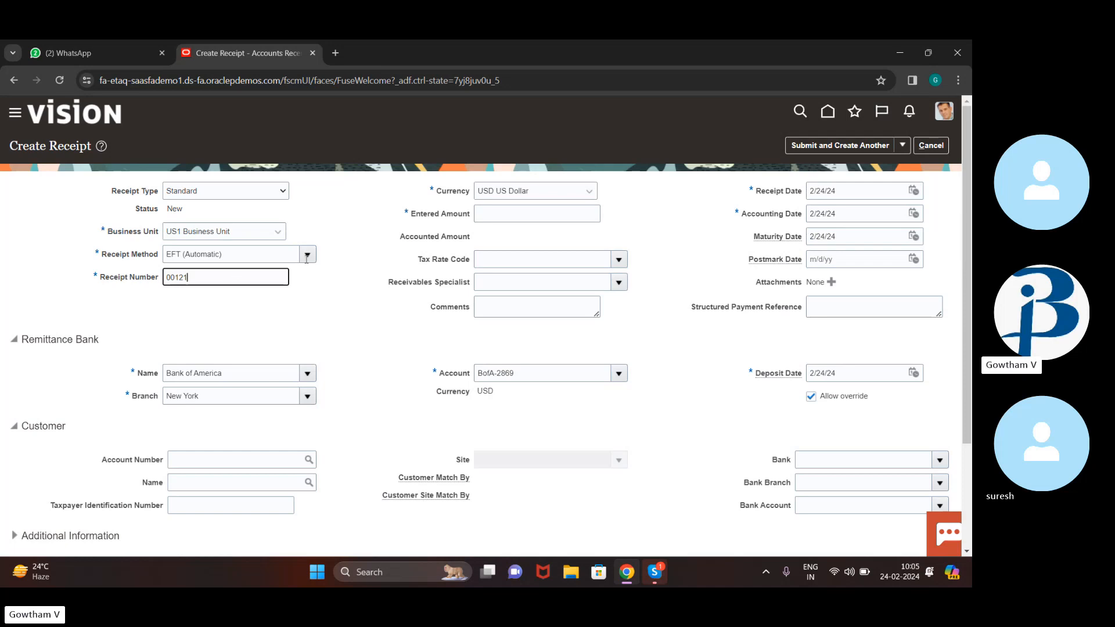
pyautogui.click(556, 213)
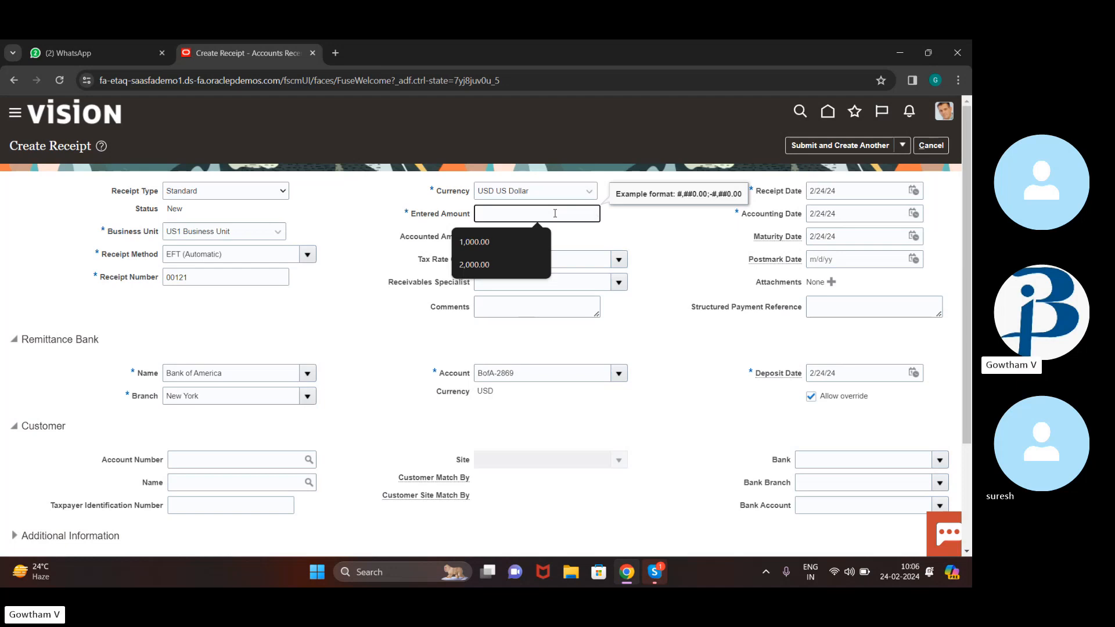
pyautogui.write('2000')
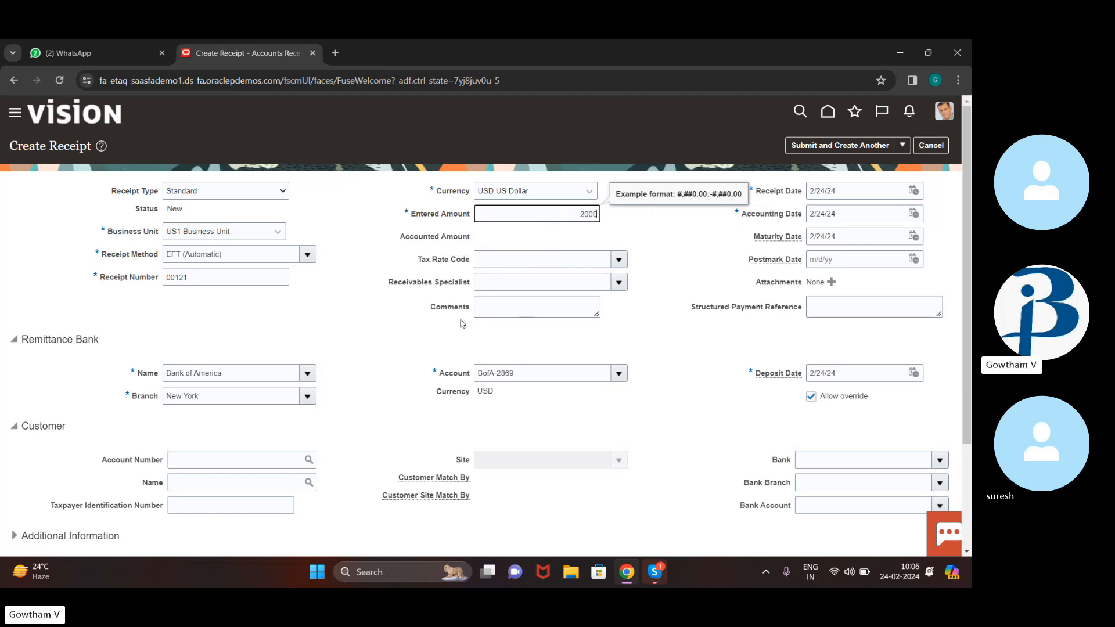
# - Find the individual customer through the customer name search and assign that customer to the receipt
pyautogui.scroll(-2, 423, 302)
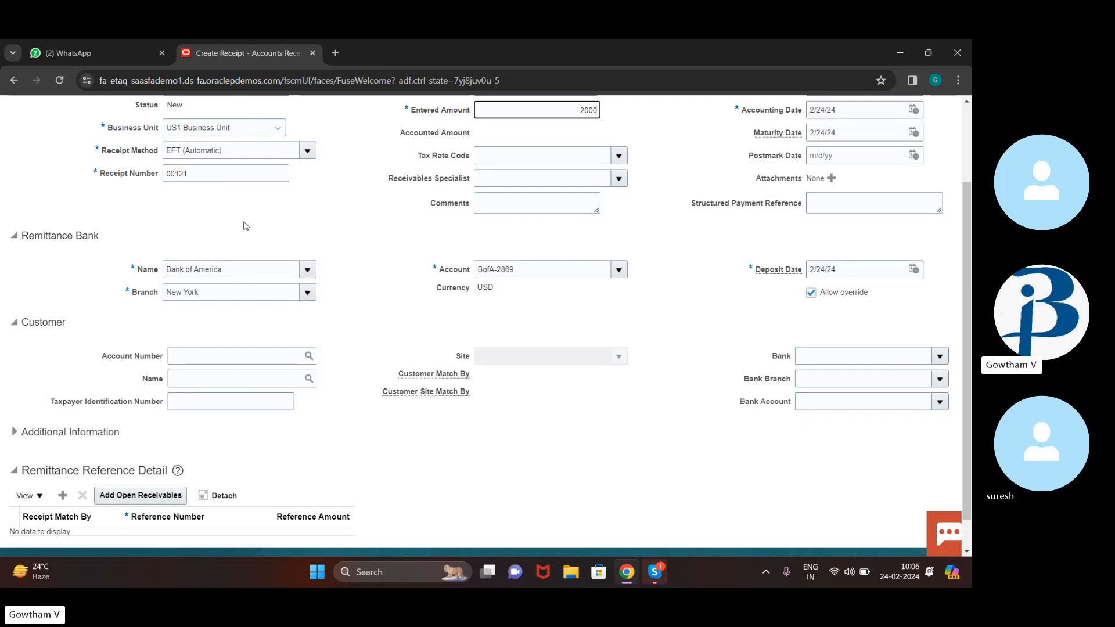
pyautogui.scroll(1, 244, 226)
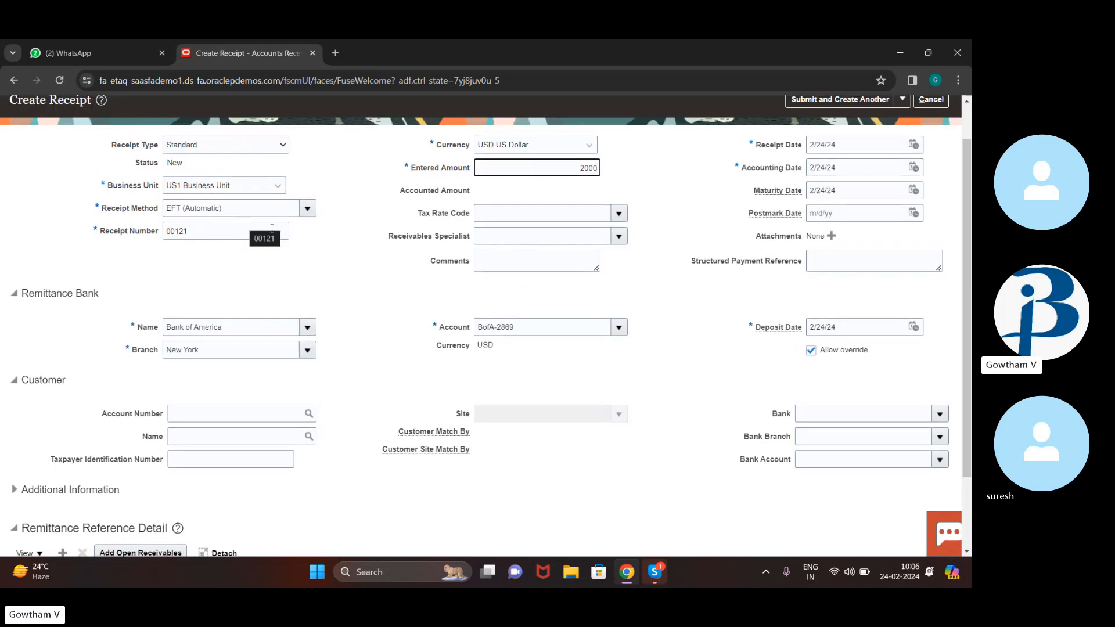
pyautogui.scroll(-1, 244, 311)
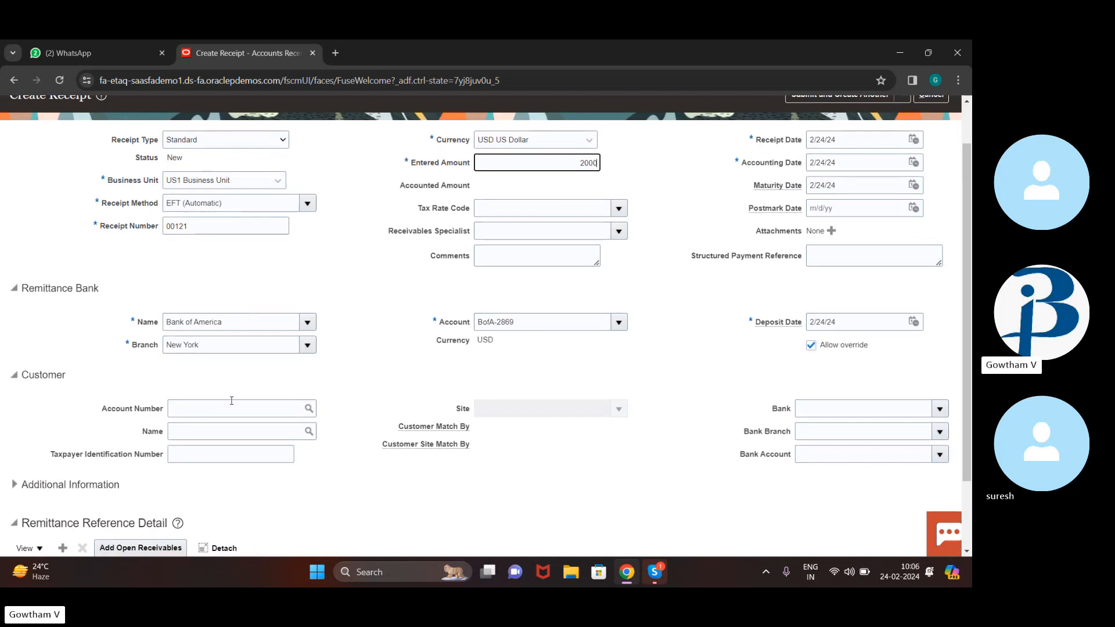
pyautogui.scroll(-2, 234, 398)
pyautogui.scroll(-3, 234, 398)
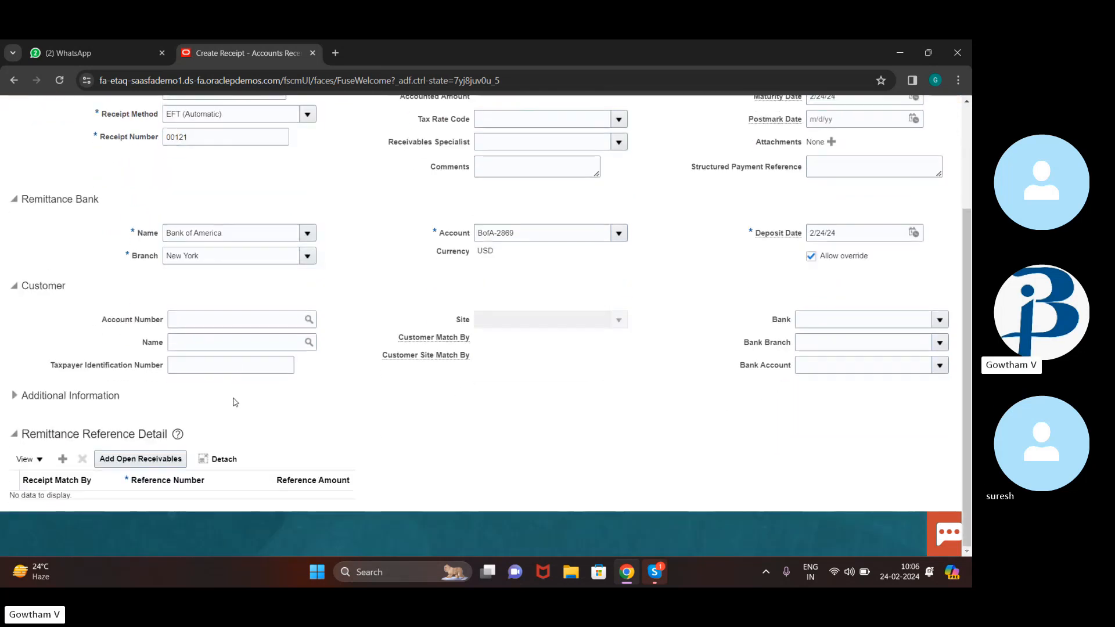
pyautogui.click(308, 324)
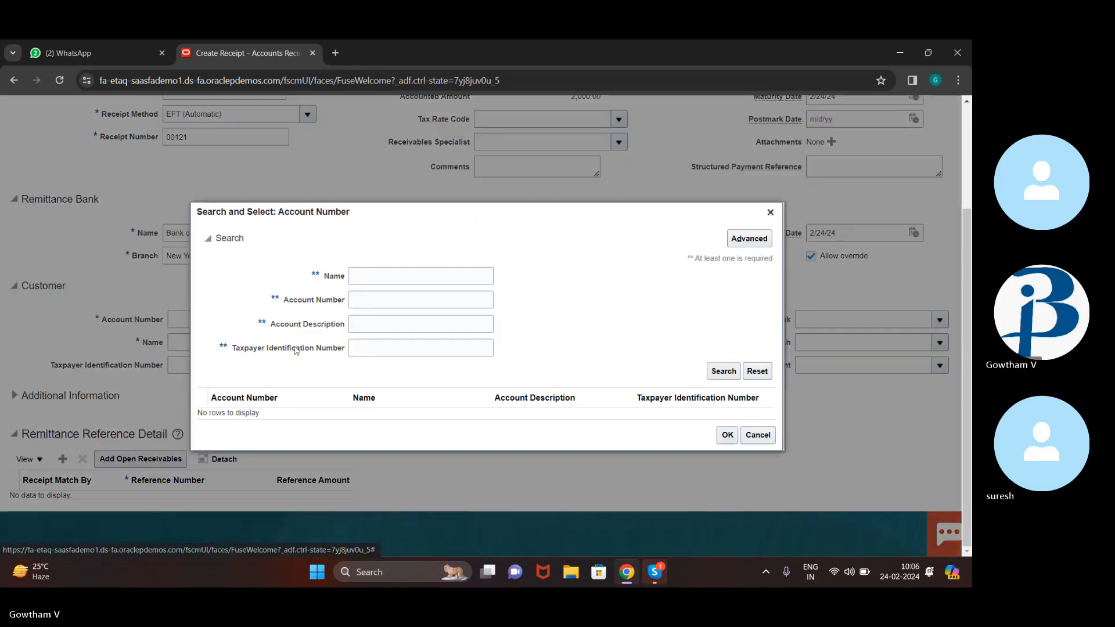
pyautogui.click(770, 212)
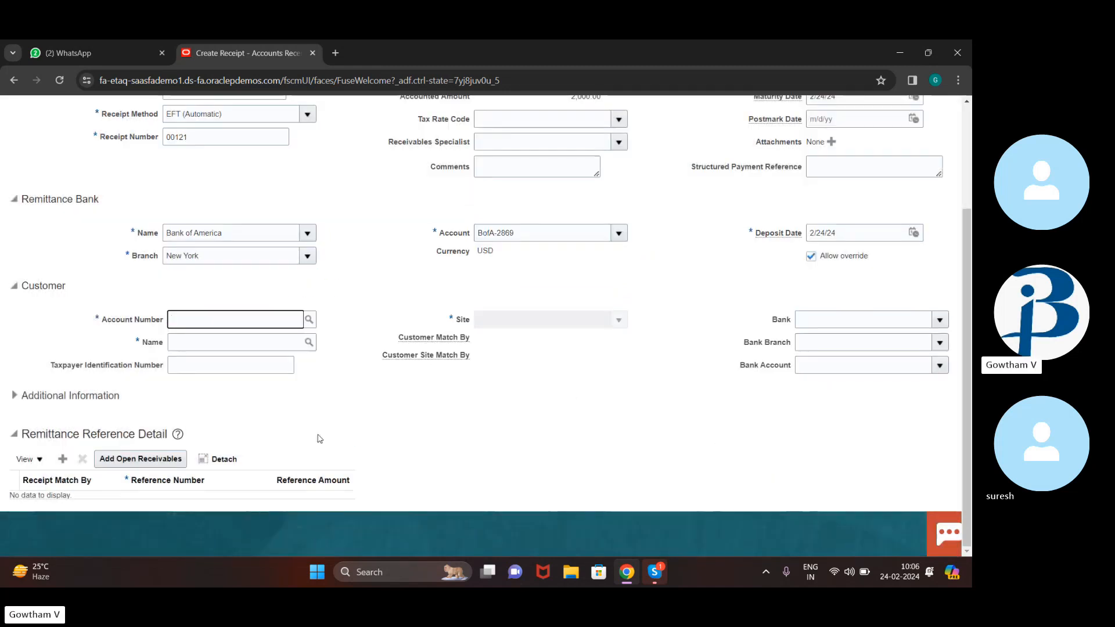
pyautogui.click(308, 343)
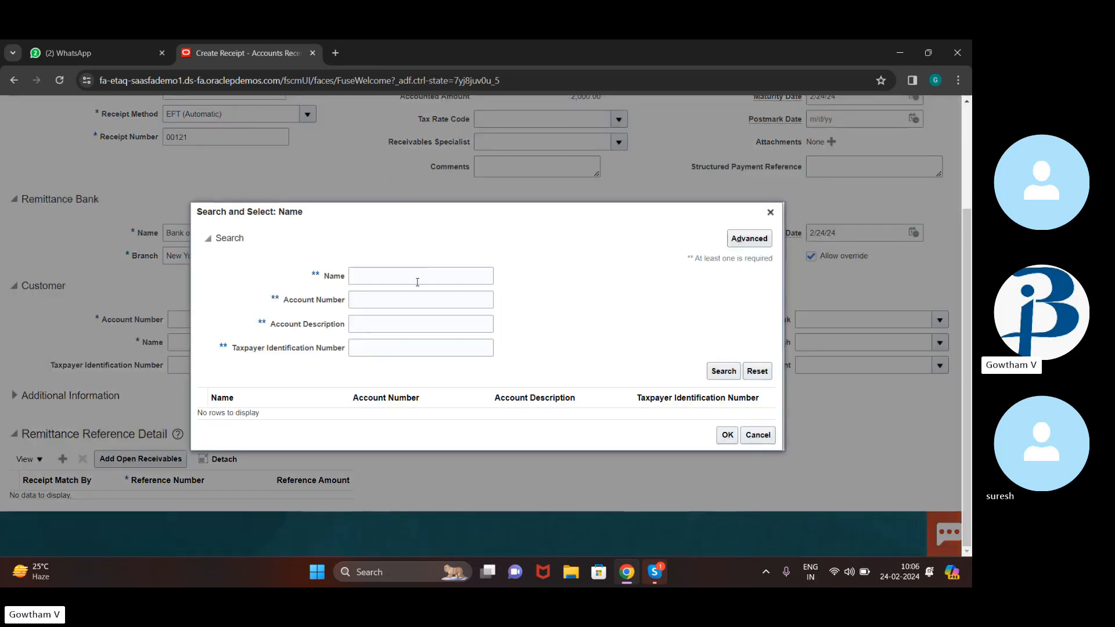
pyautogui.click(371, 278)
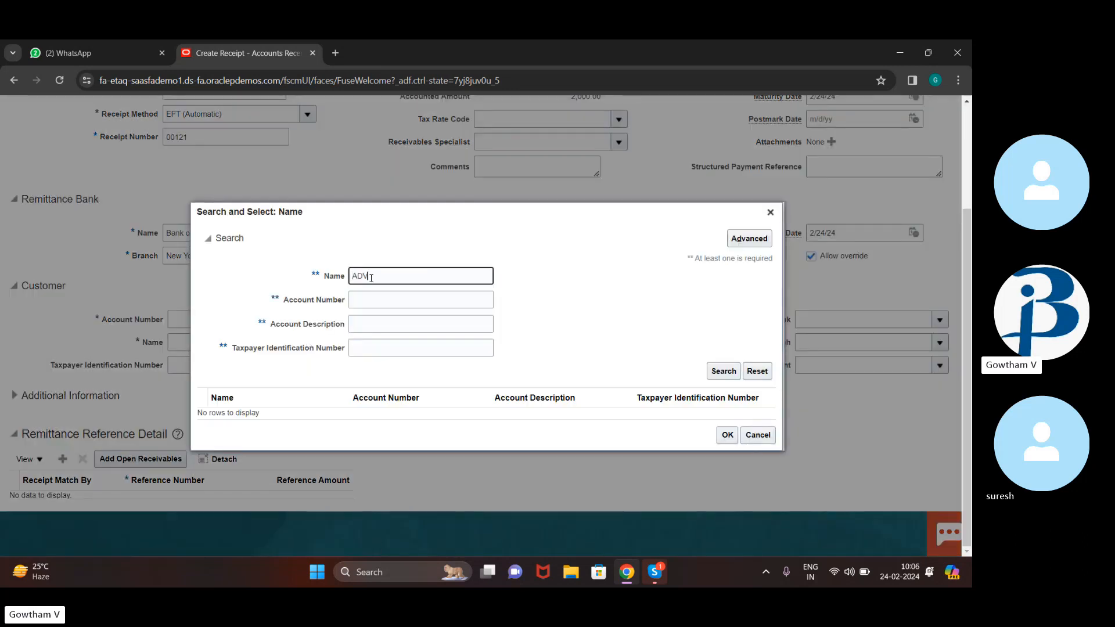
pyautogui.write('ADV')
pyautogui.click(724, 371)
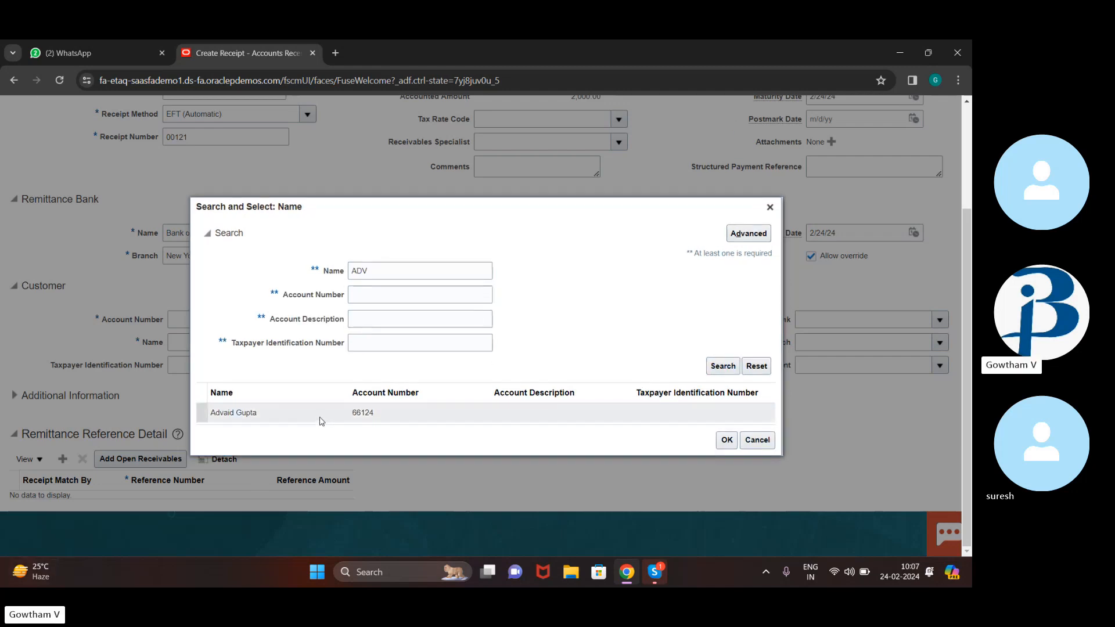
pyautogui.click(321, 421)
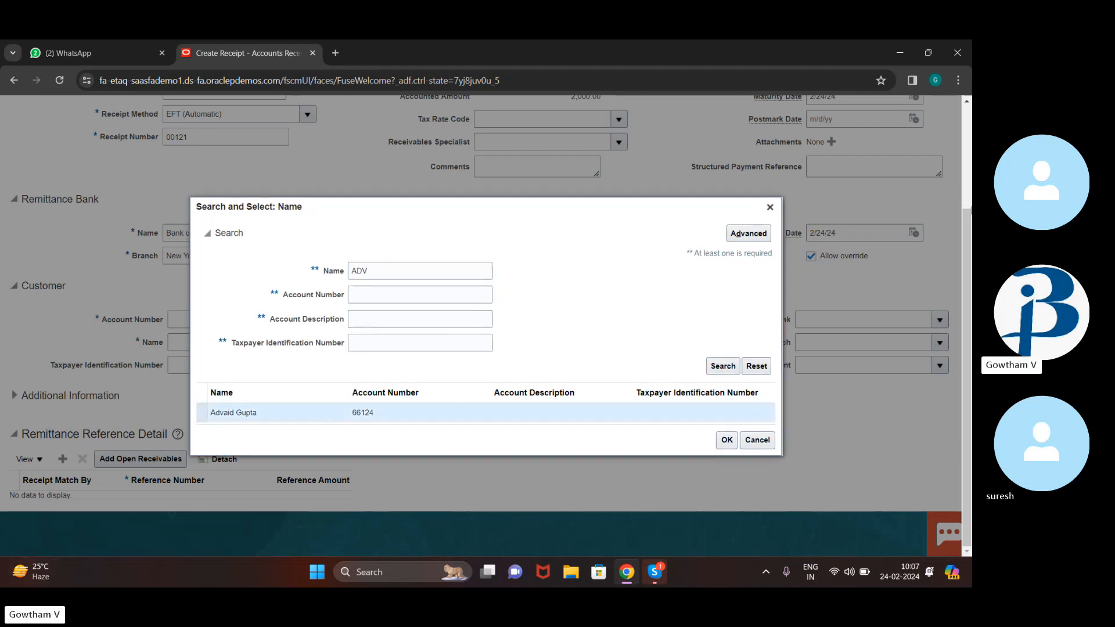
pyautogui.click(726, 441)
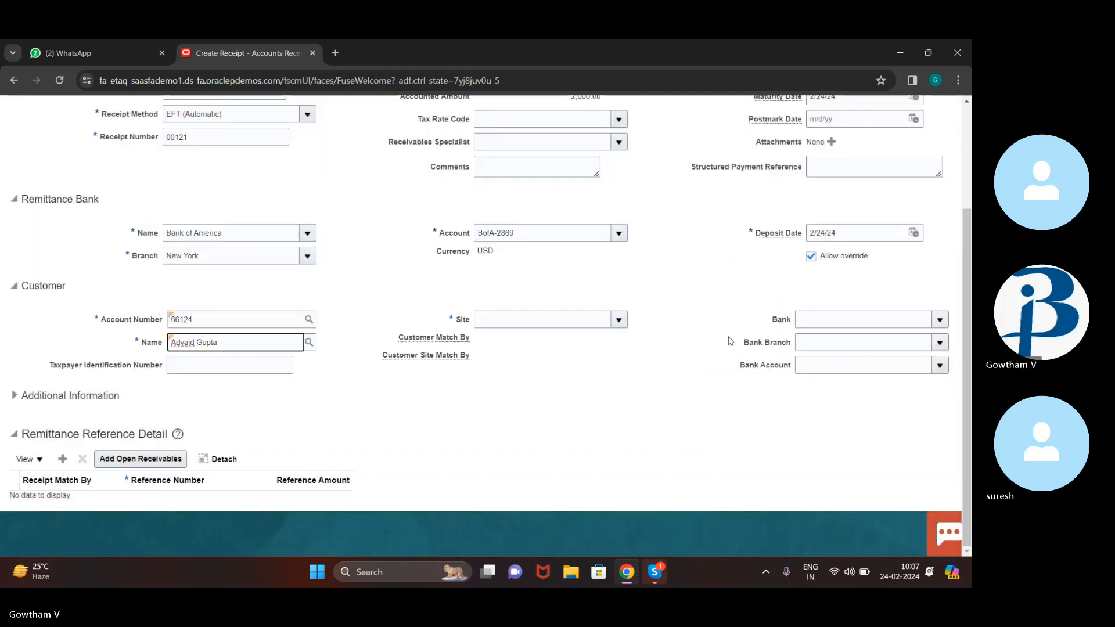
# - Choose site 65231 for the customer and look for a bank account in the payment details
pyautogui.click(619, 320)
pyautogui.click(477, 346)
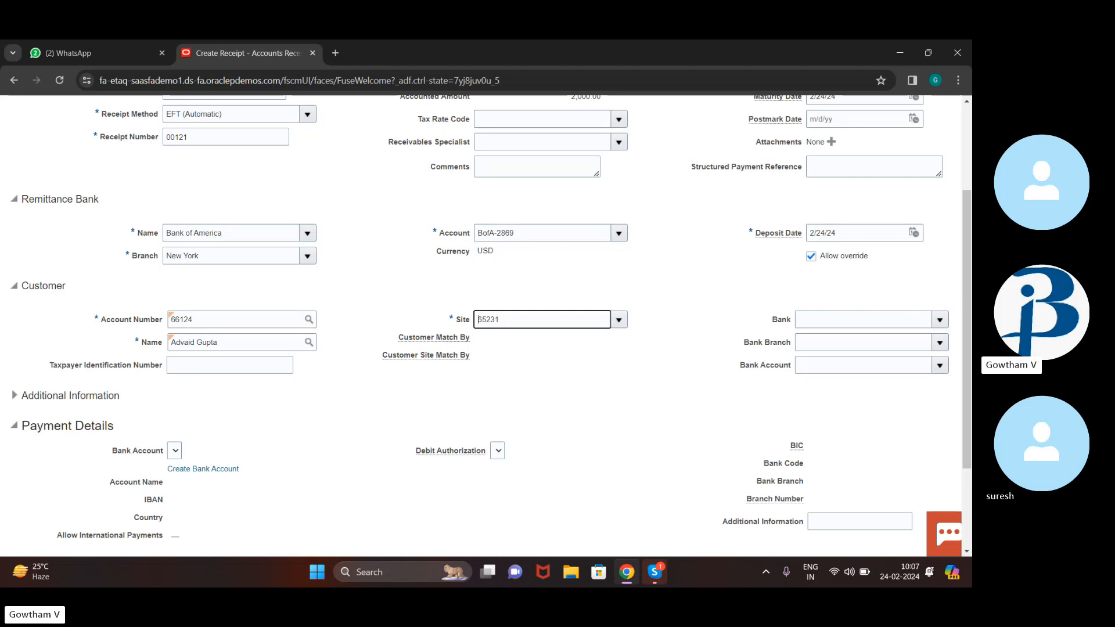
pyautogui.scroll(3, 684, 268)
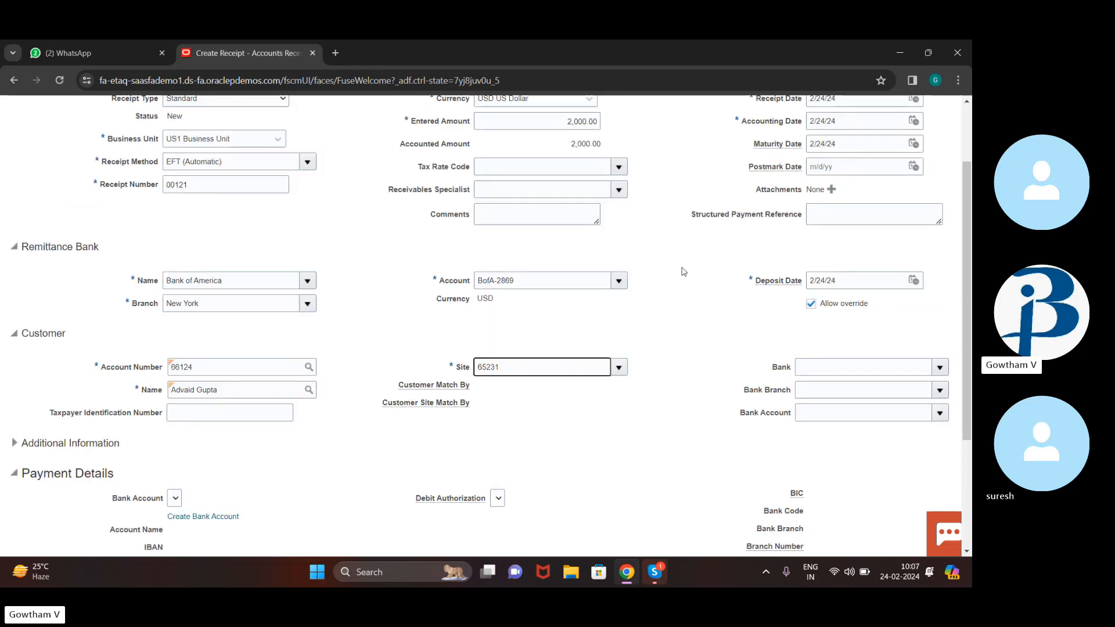
pyautogui.scroll(-5, 684, 267)
pyautogui.scroll(2, 683, 267)
pyautogui.scroll(-2, 683, 267)
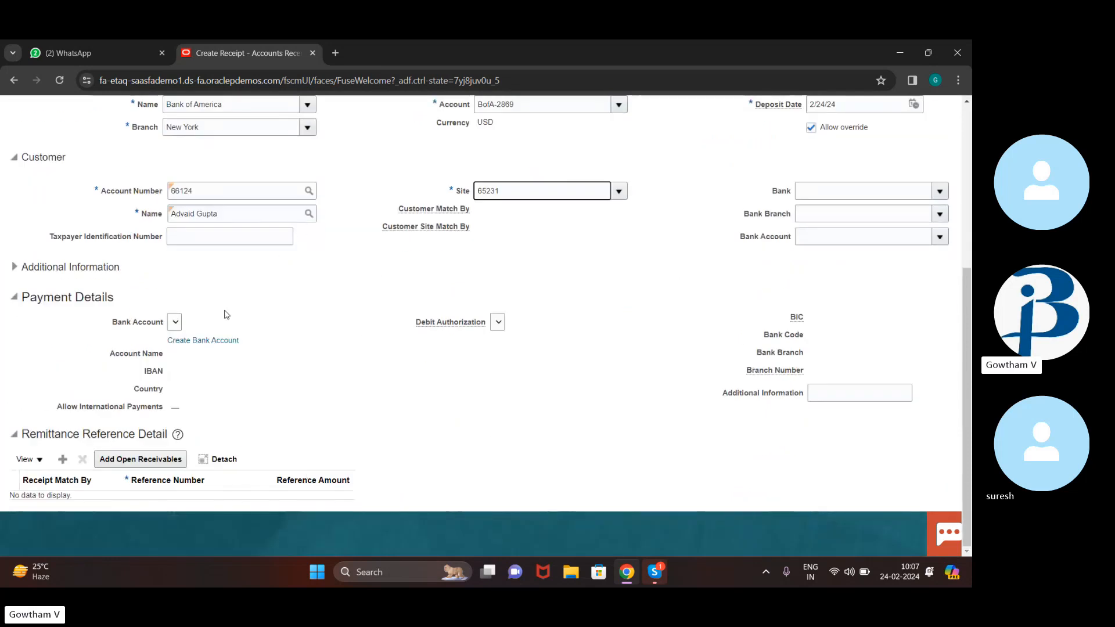
pyautogui.click(175, 328)
# - Replace the receipt's customer with Easy Solutions by searching customer names for EASY
pyautogui.click(309, 215)
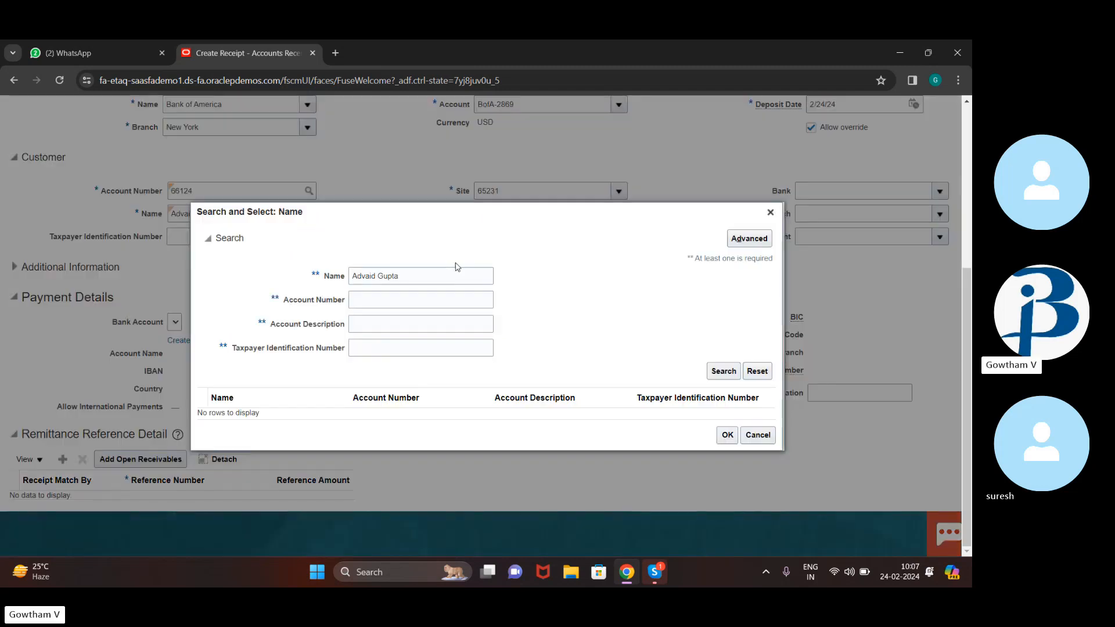
pyautogui.click(455, 275)
pyautogui.press('BackSpace')
pyautogui.press('BackSpace')
pyautogui.press('BackSpace')
pyautogui.press('BackSpace')
pyautogui.press('BackSpace')
pyautogui.press('BackSpace')
pyautogui.press('BackSpace')
pyautogui.press('BackSpace')
pyautogui.press('BackSpace')
pyautogui.press('BackSpace')
pyautogui.press('BackSpace')
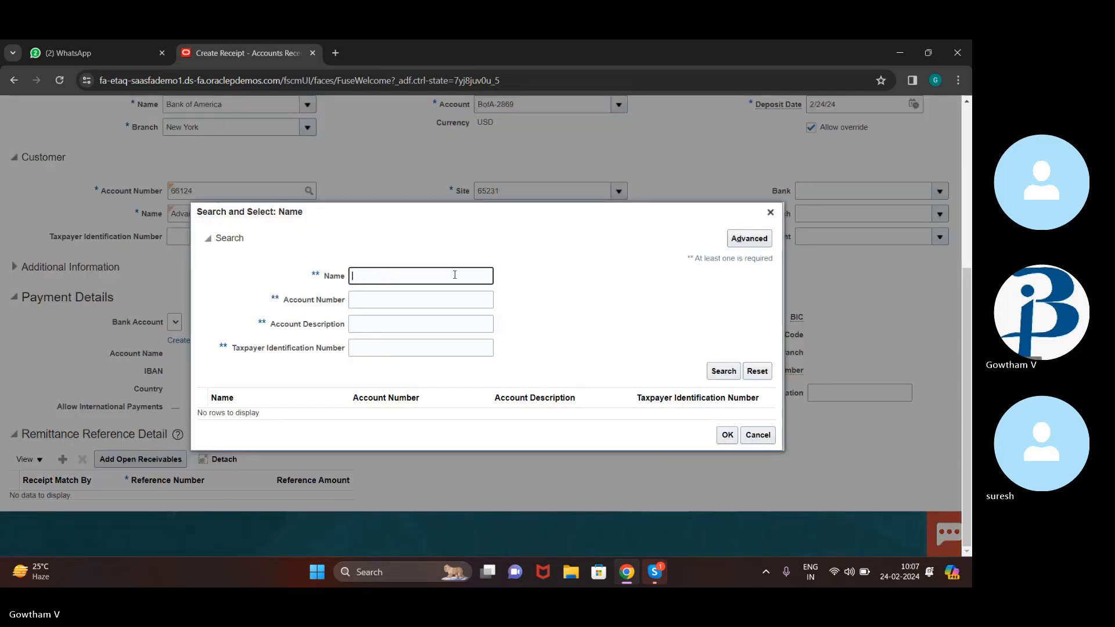
pyautogui.write('EASY')
pyautogui.click(735, 371)
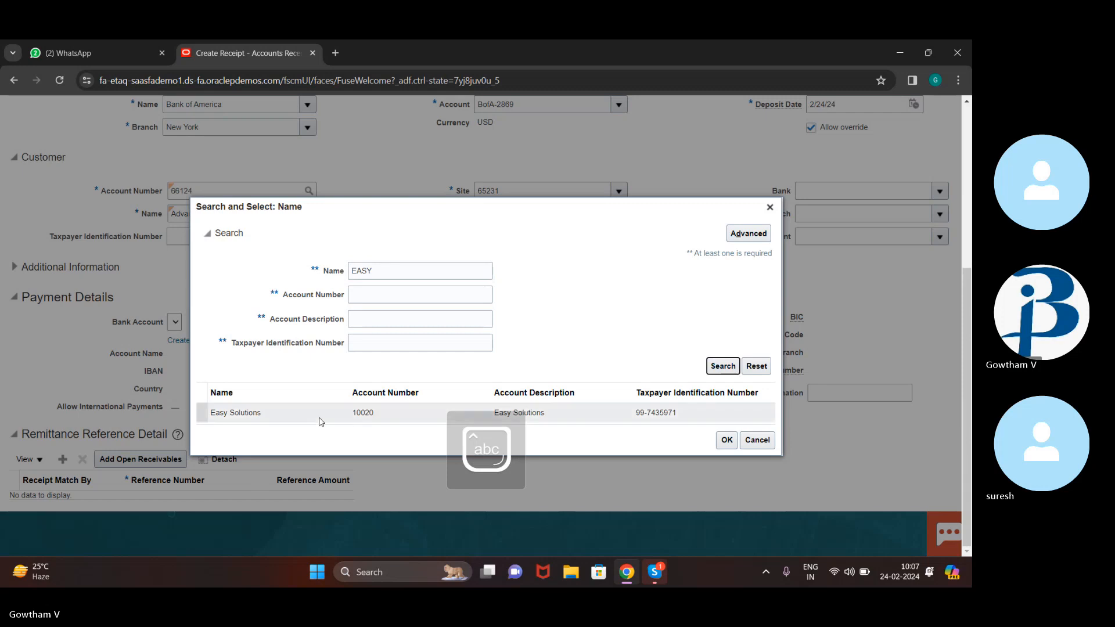
pyautogui.click(321, 421)
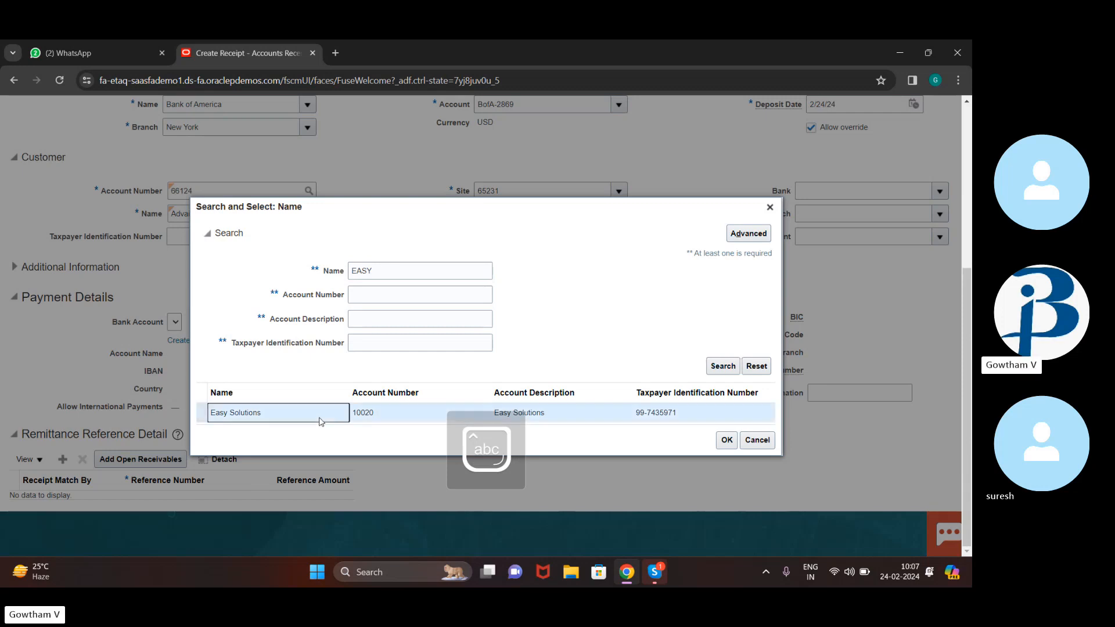
pyautogui.click(727, 441)
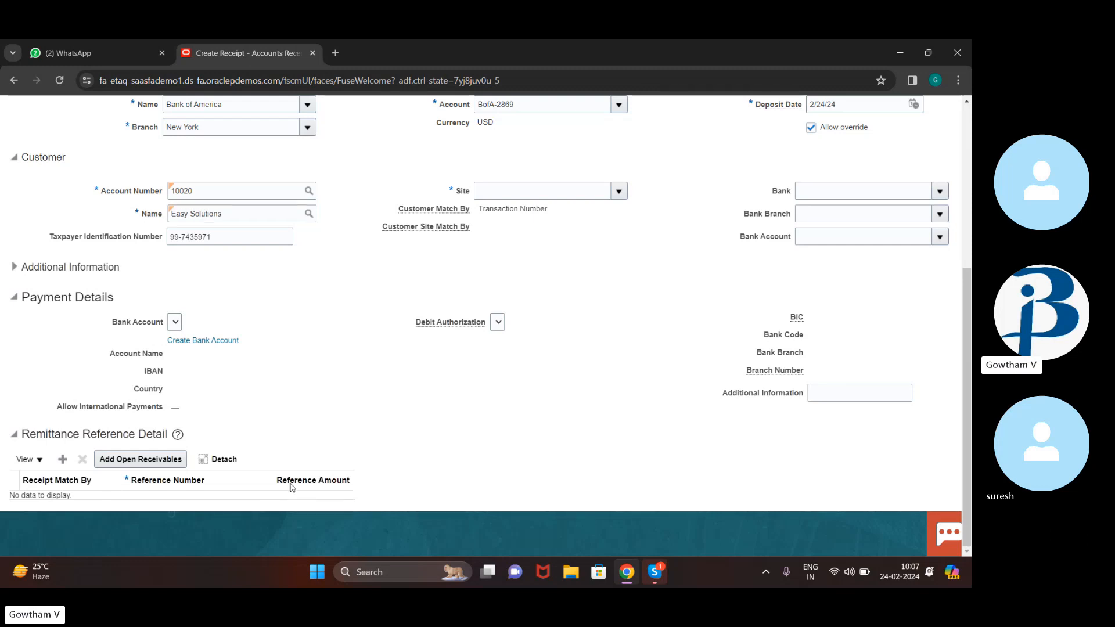
# - Search for Easy Solutions' open receivables in US1 Business Unit, matched by transaction number, for the receipt's remittance references
pyautogui.scroll(3, 313, 325)
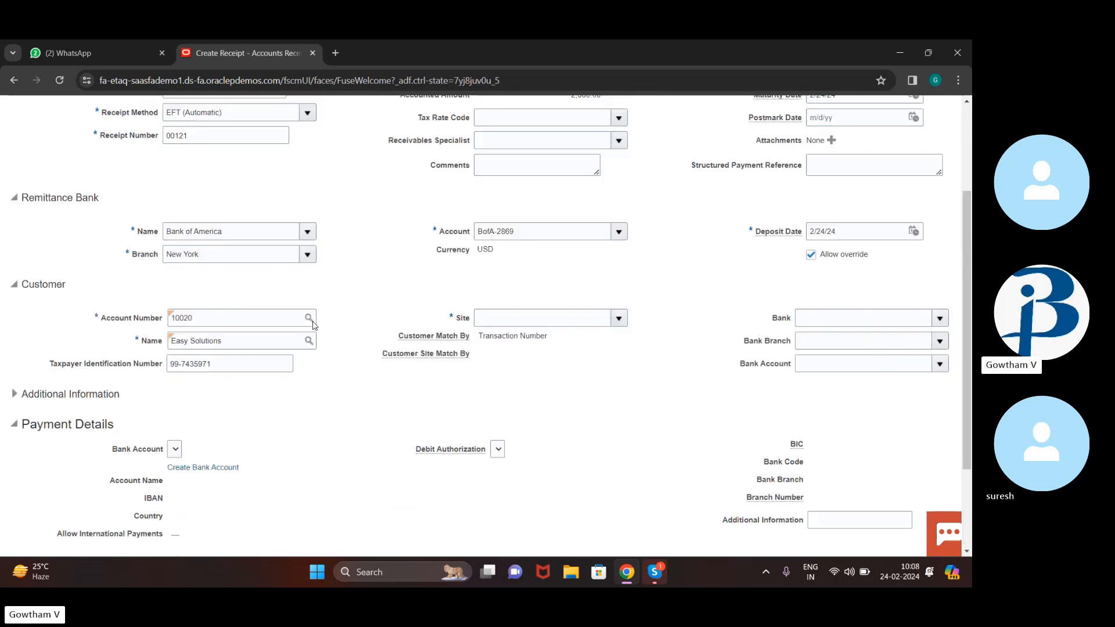
pyautogui.scroll(2, 313, 326)
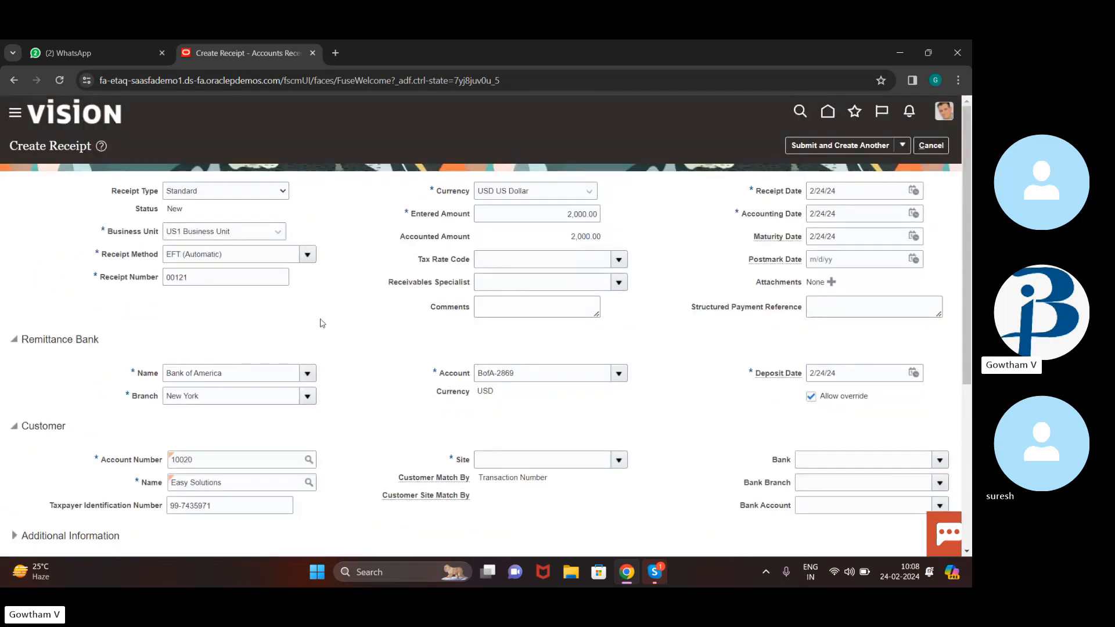
pyautogui.scroll(-2, 320, 322)
pyautogui.scroll(-1, 321, 324)
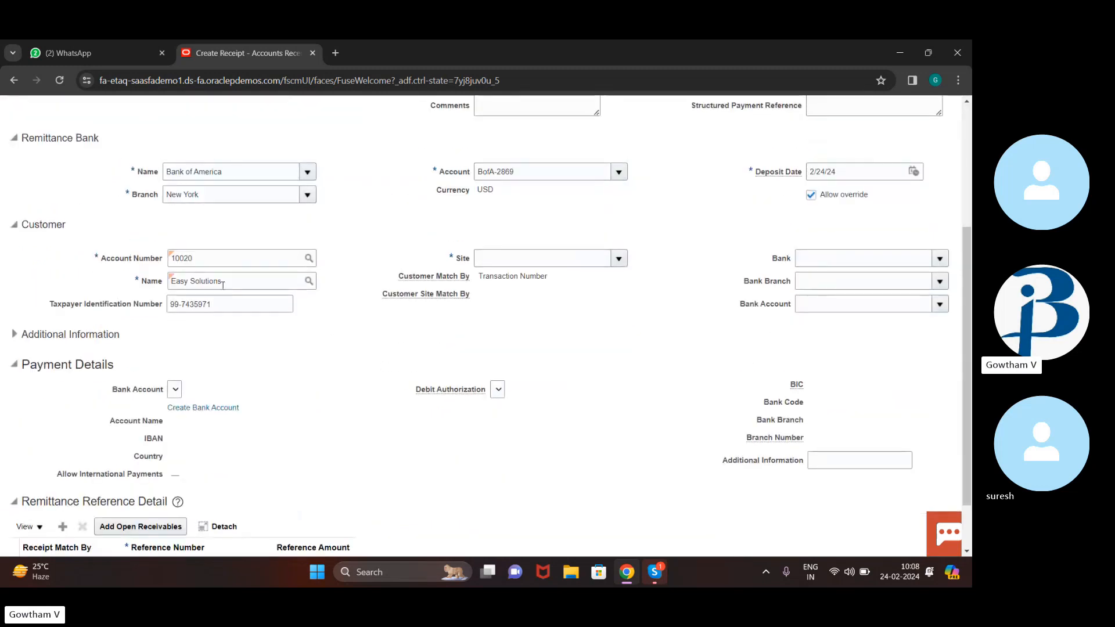
pyautogui.scroll(-1, 213, 369)
pyautogui.click(172, 460)
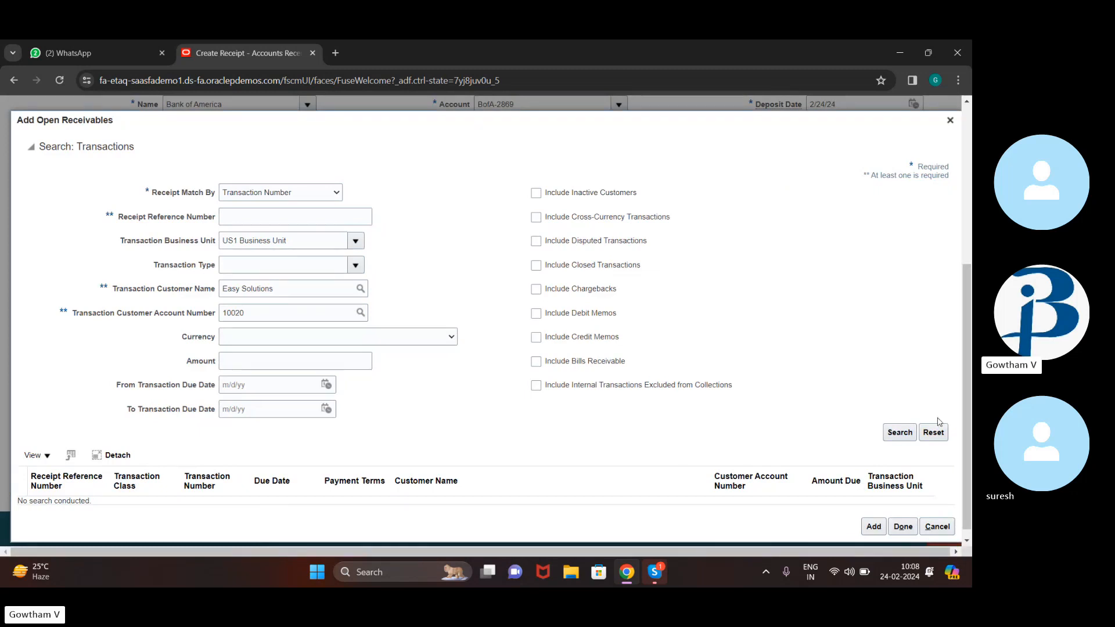
pyautogui.click(900, 435)
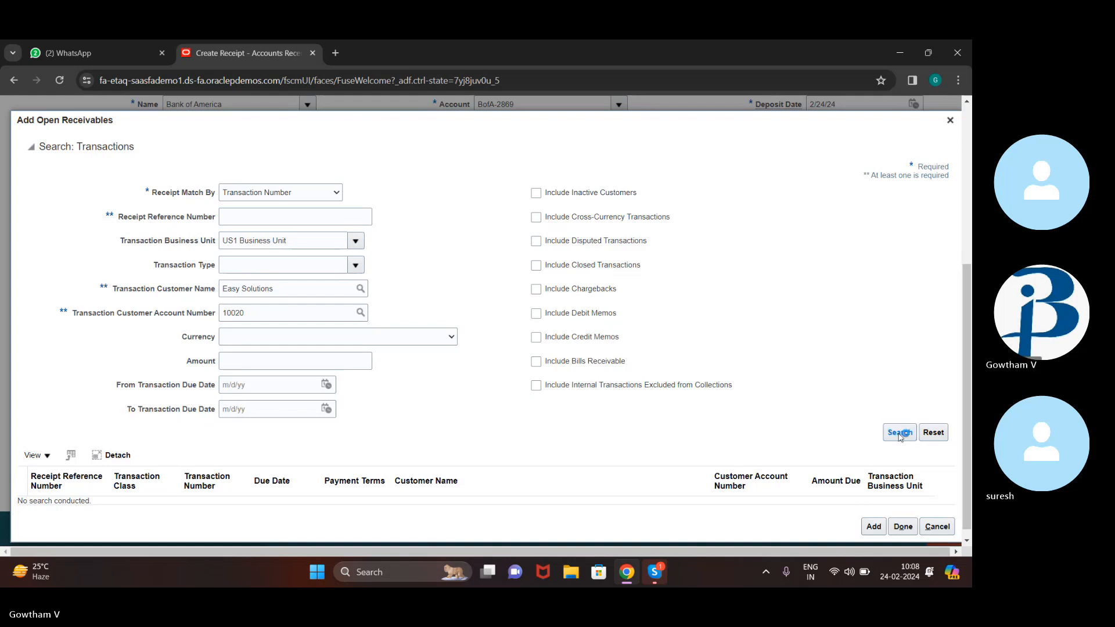
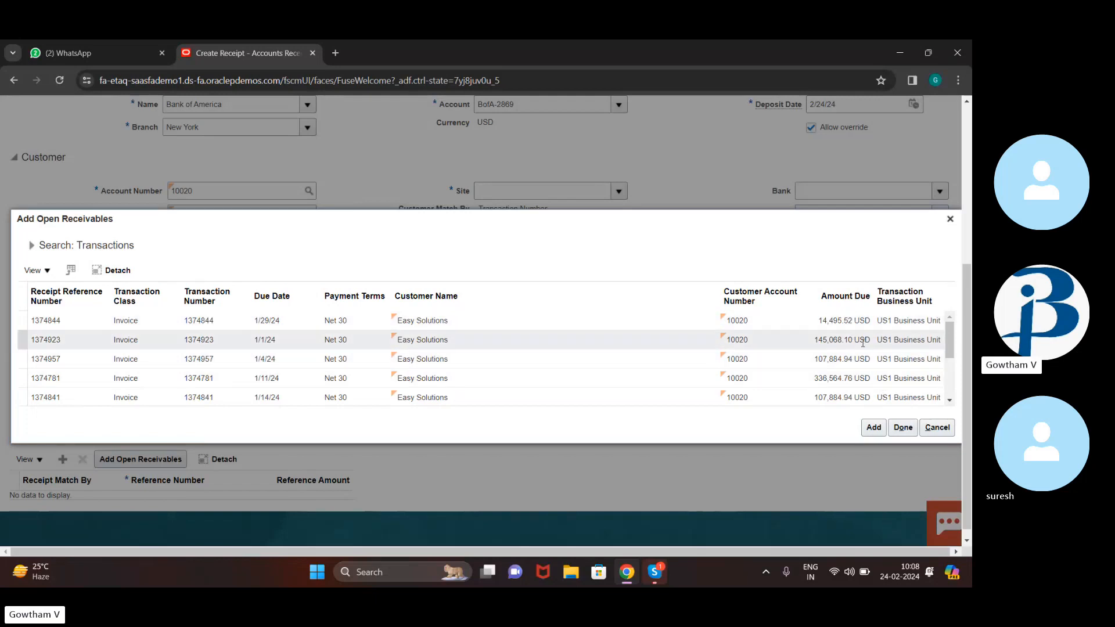
# - Add open invoice 1374844 as the receipt's remittance reference and finish selecting open receivables
pyautogui.scroll(-1, 813, 352)
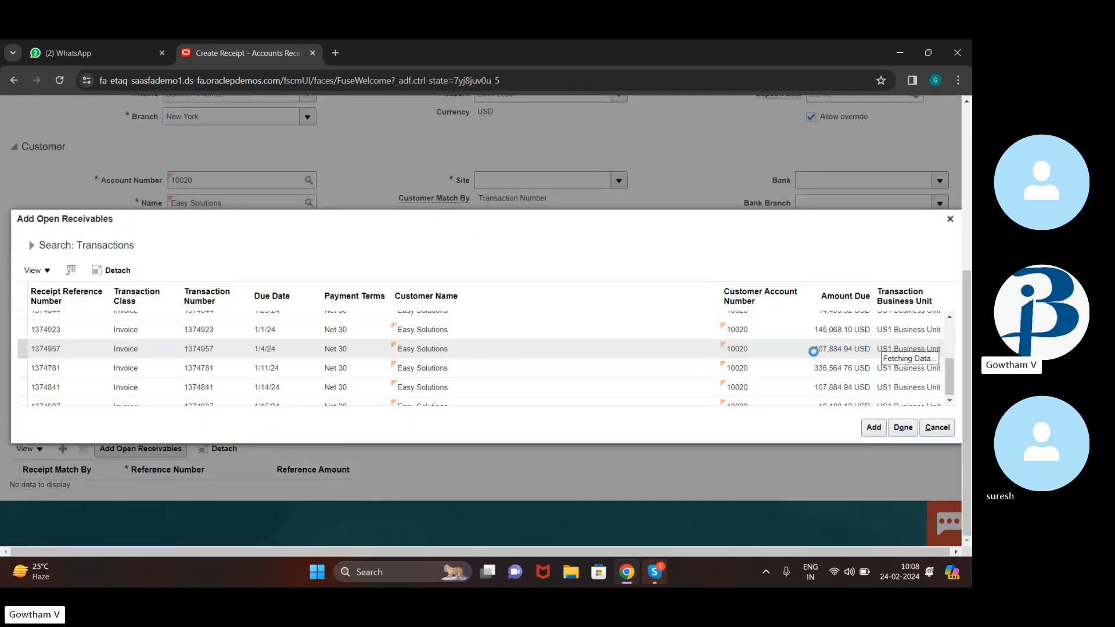
pyautogui.scroll(3, 813, 351)
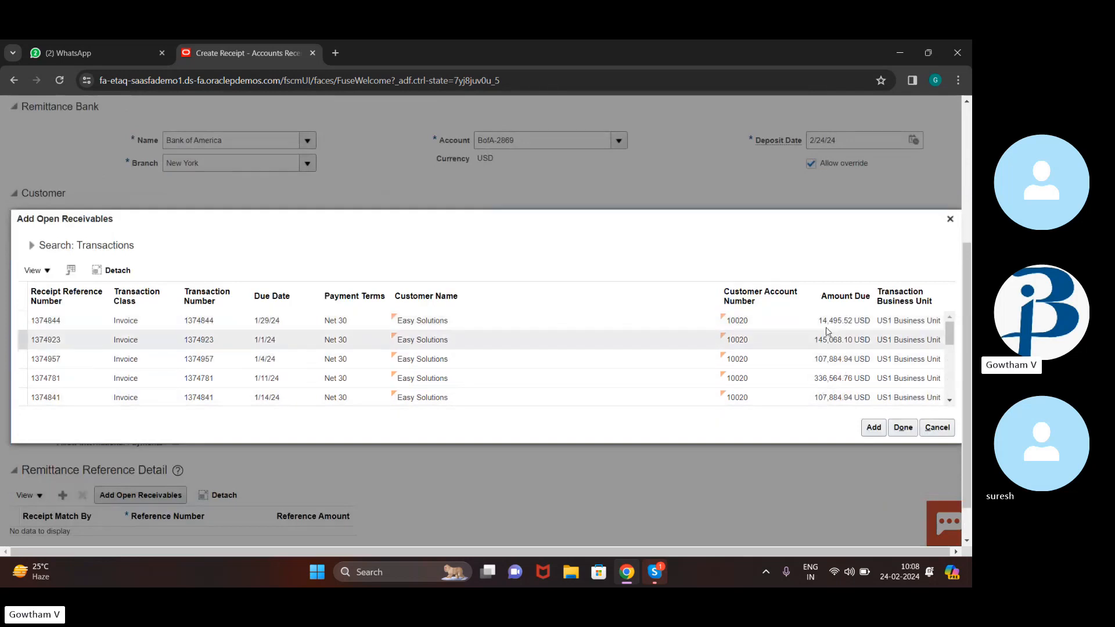
pyautogui.click(803, 322)
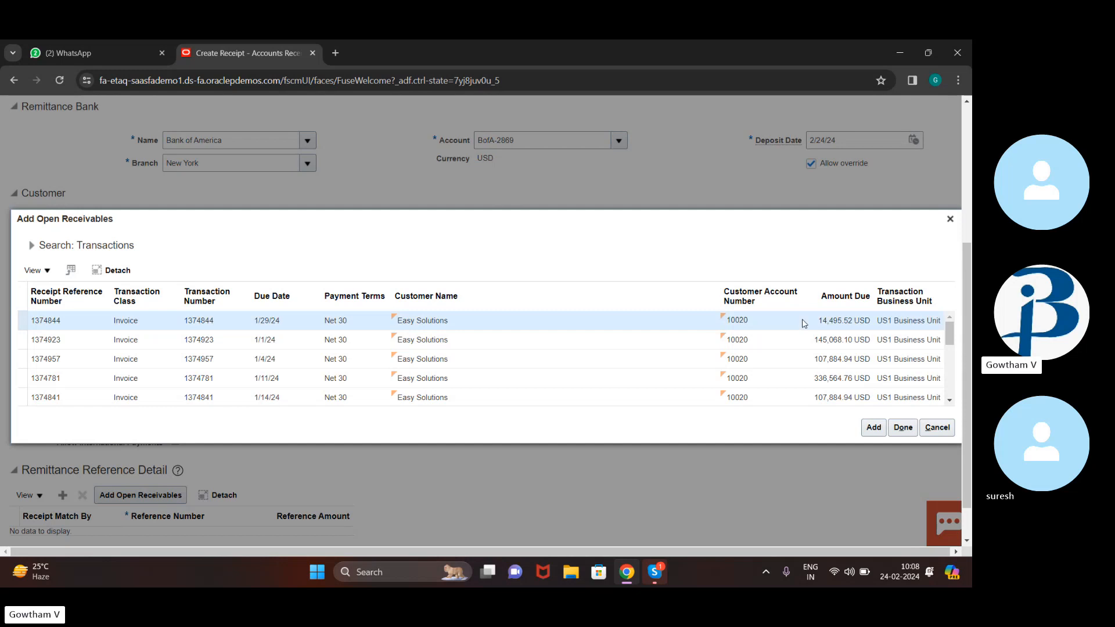
pyautogui.click(896, 434)
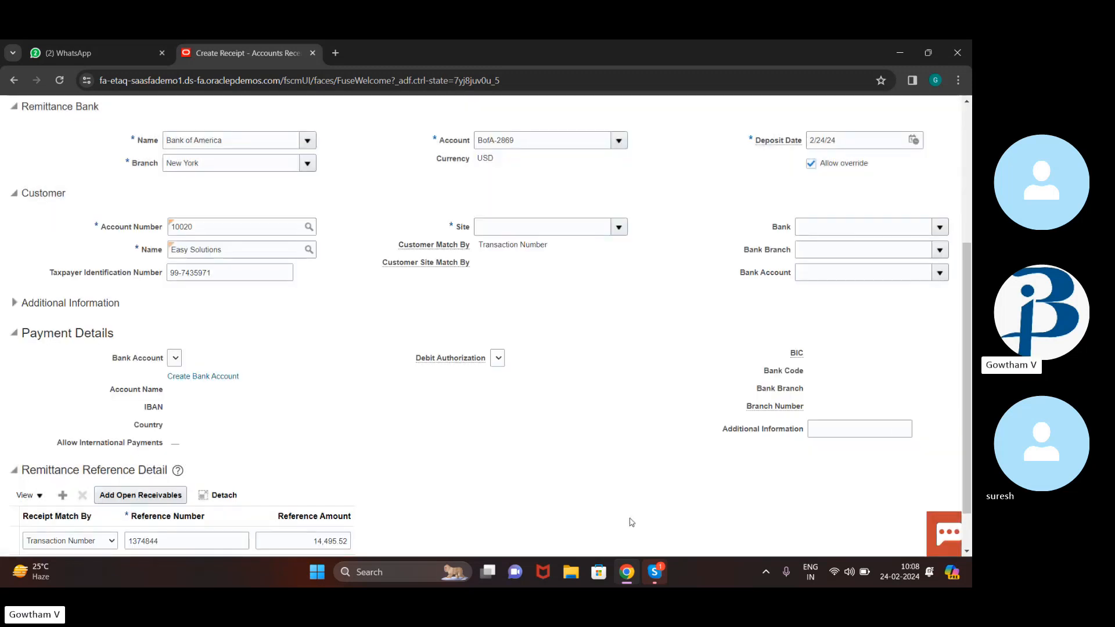
pyautogui.scroll(-1, 433, 452)
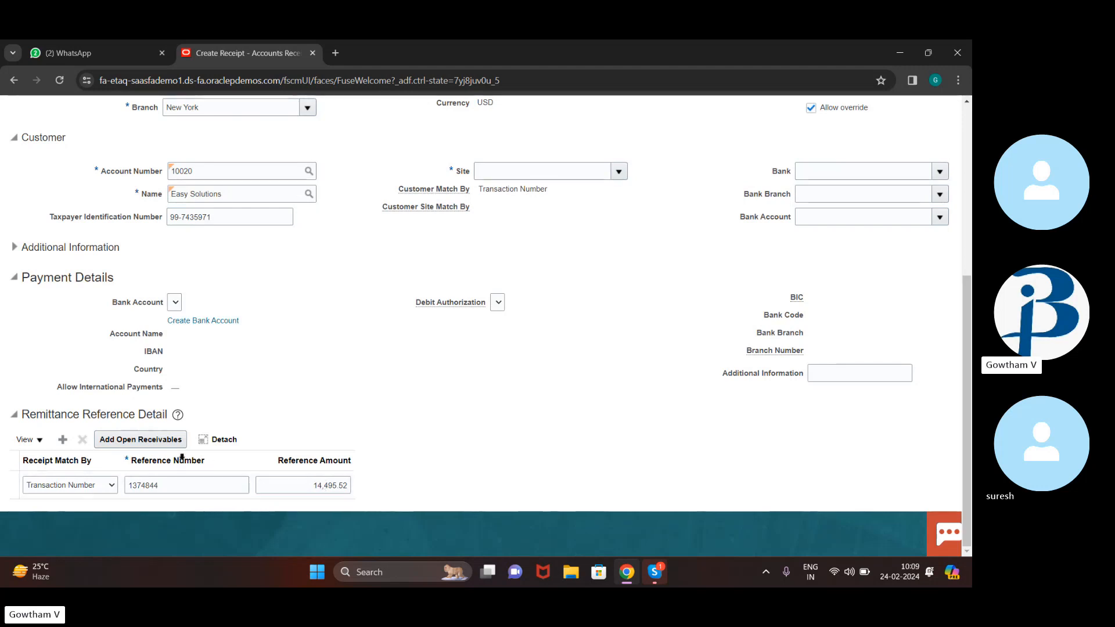
# - Set the customer site to Oakland and submit the receipt for manual application
pyautogui.scroll(5, 487, 447)
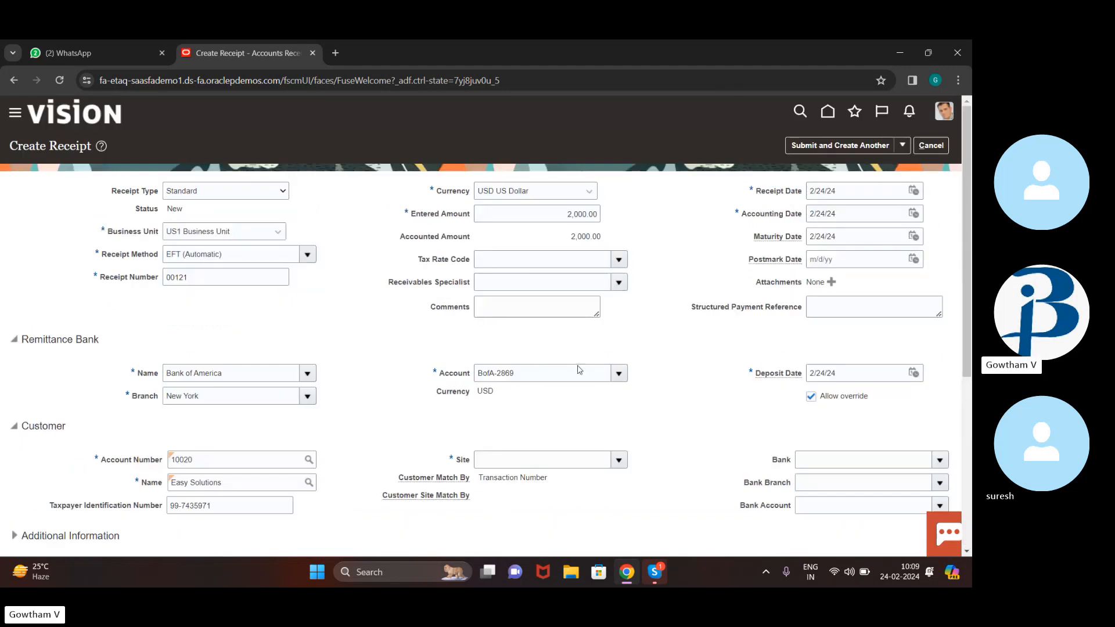
pyautogui.click(906, 145)
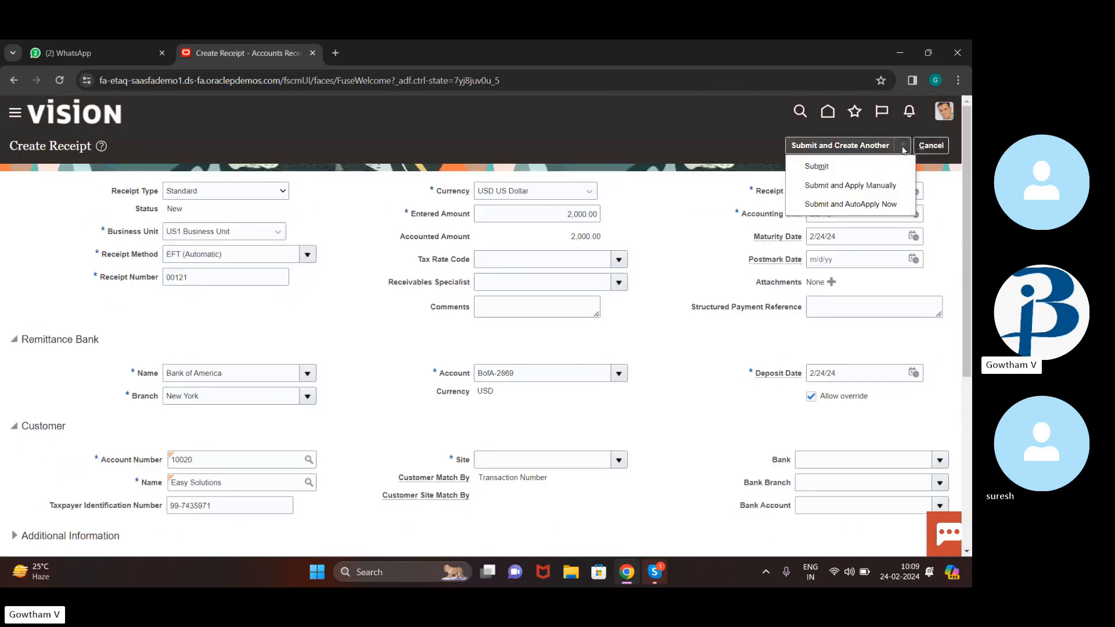
pyautogui.click(868, 185)
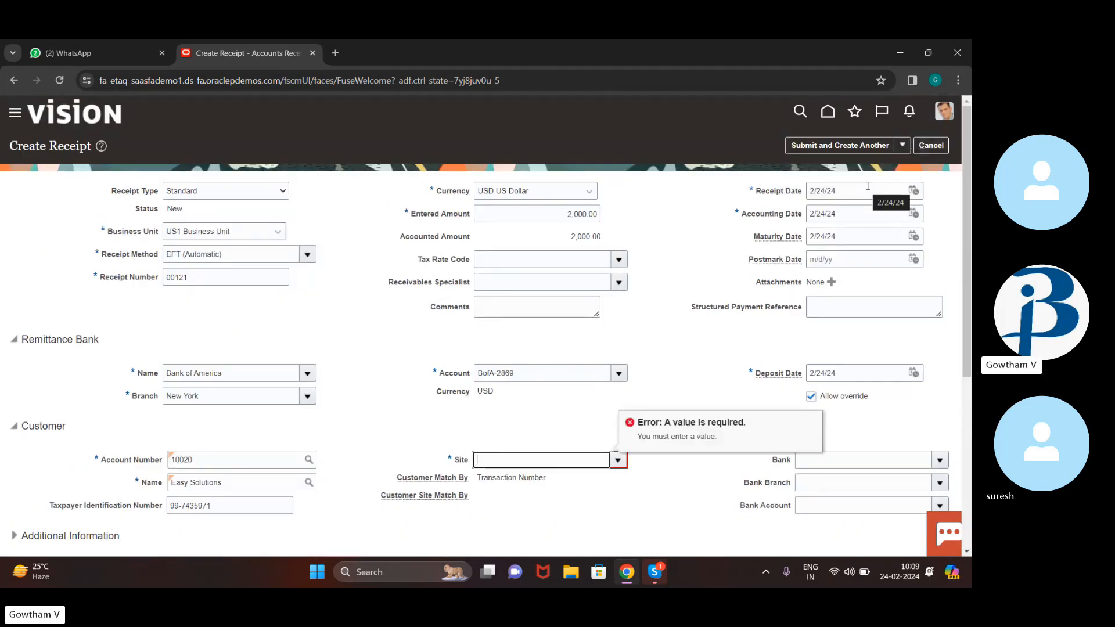
pyautogui.click(616, 461)
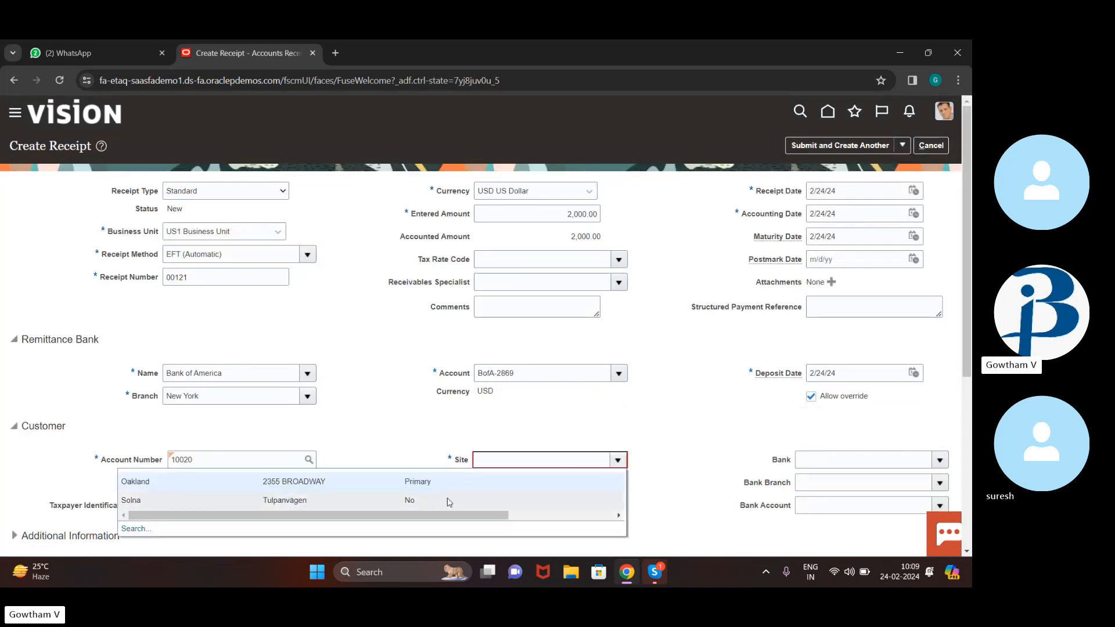
pyautogui.click(467, 482)
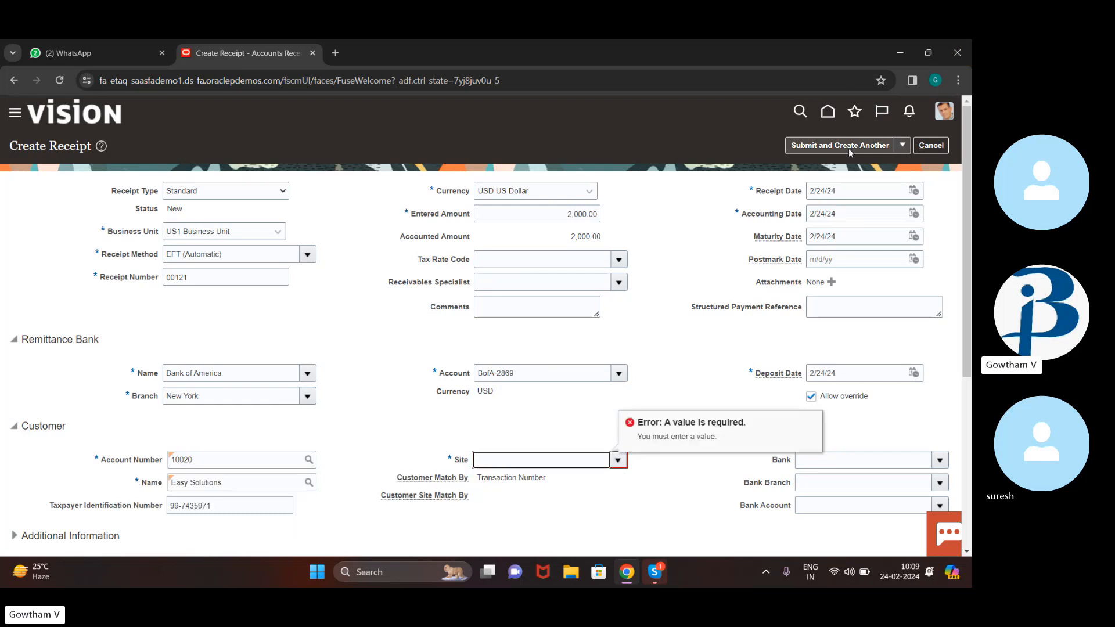
pyautogui.click(904, 146)
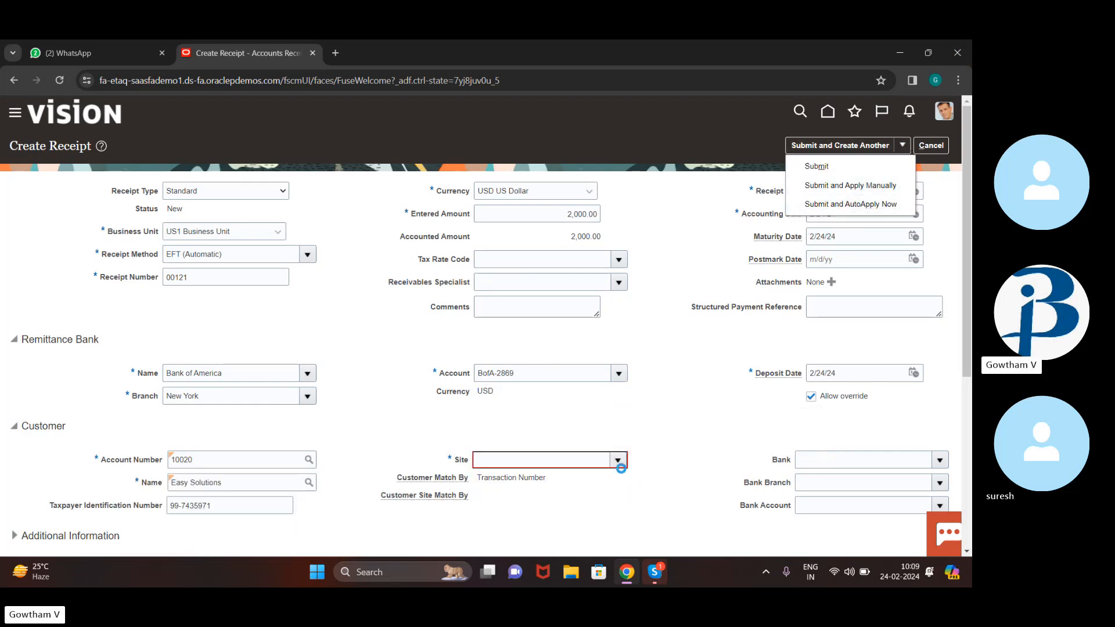
pyautogui.click(818, 186)
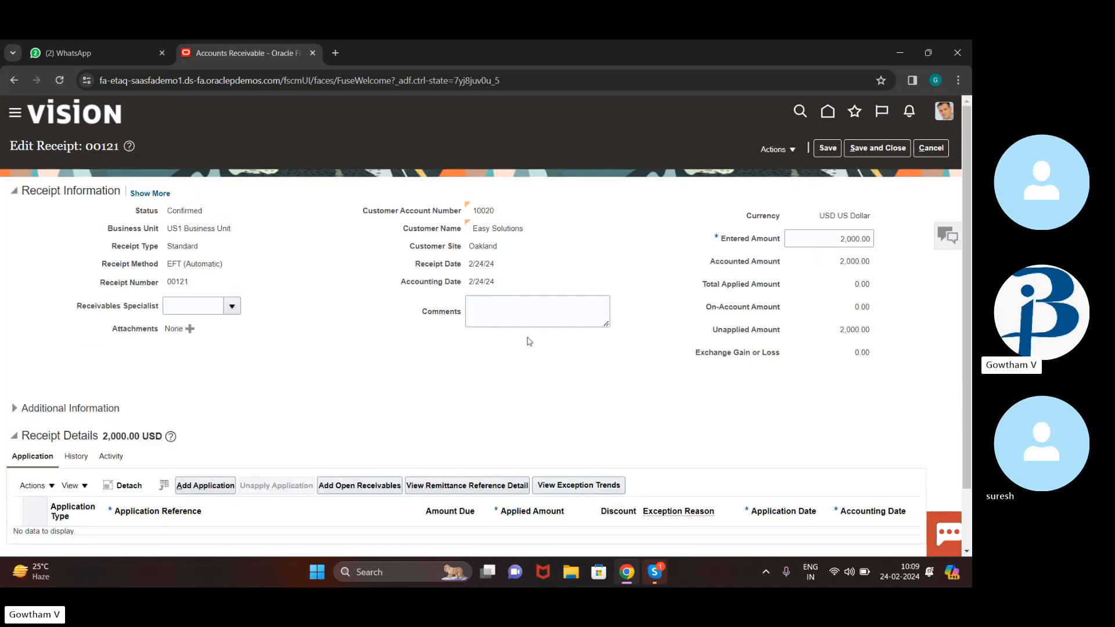
# - Search the customer's open receivables and apply receipt 00121 to invoice 1374844
pyautogui.scroll(-1, 560, 423)
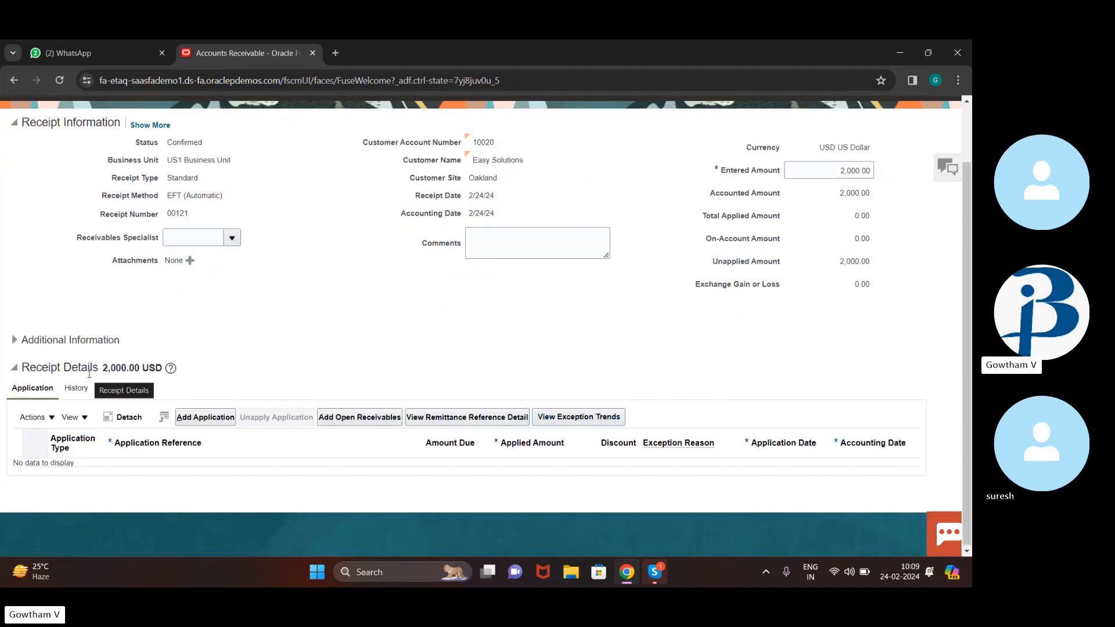
pyautogui.click(365, 418)
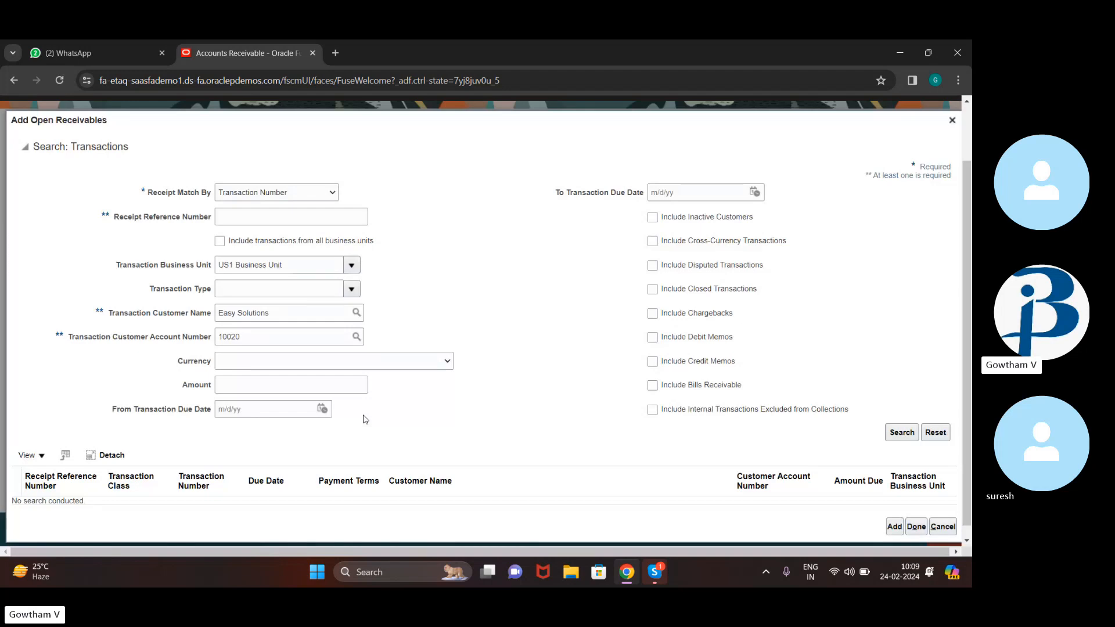
pyautogui.click(901, 434)
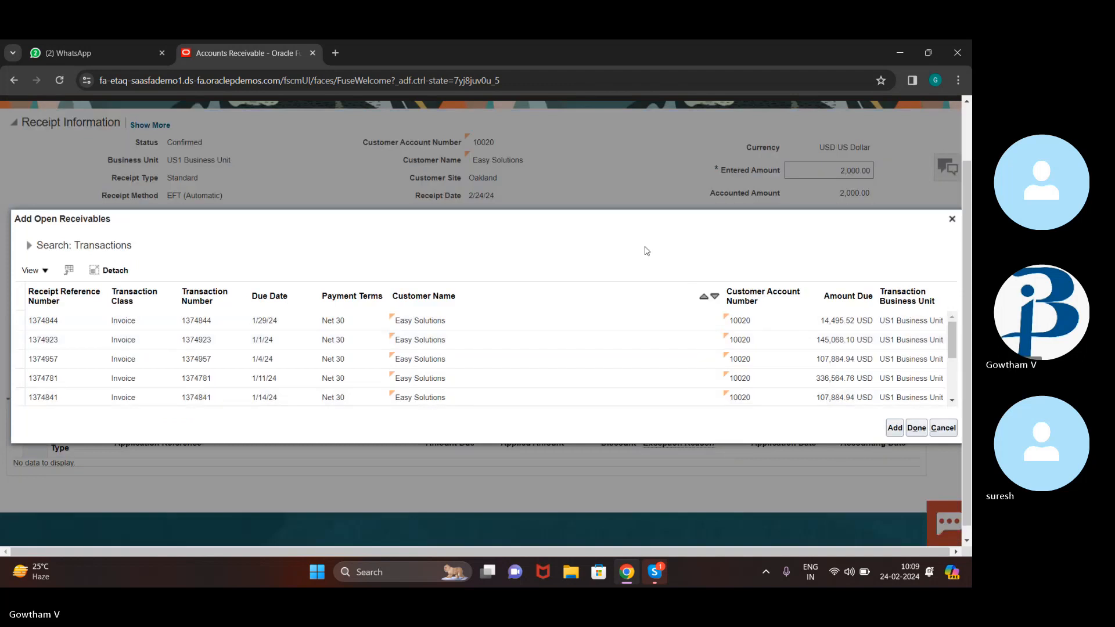
pyautogui.click(631, 317)
pyautogui.click(916, 429)
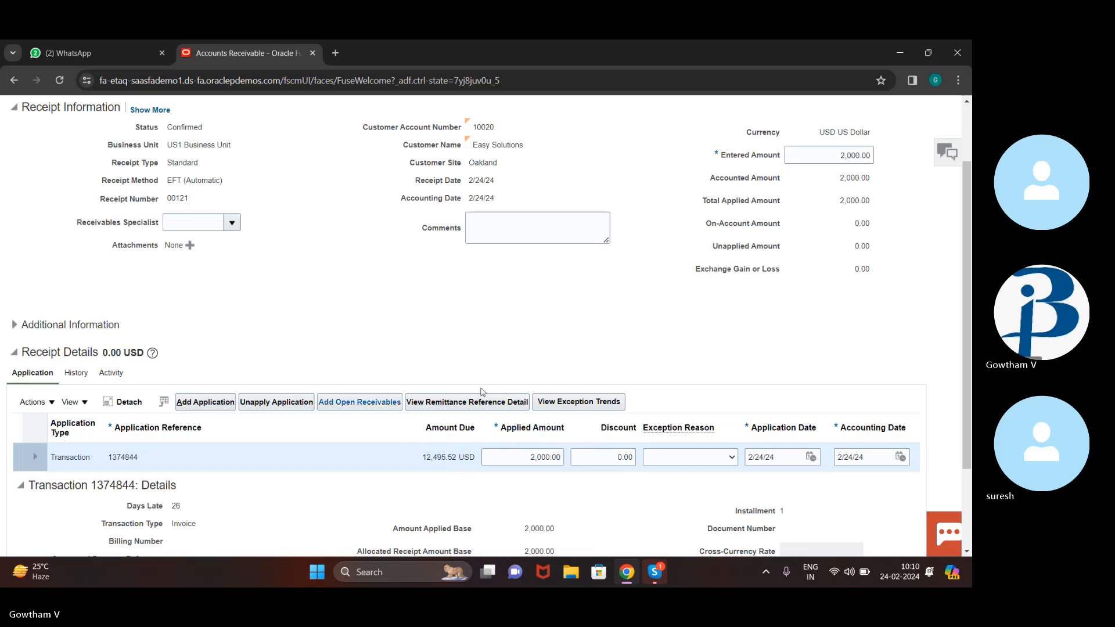
# - Check the application details of receipt 00121, post it to the ledger and review its accounting lines
pyautogui.scroll(3, 595, 318)
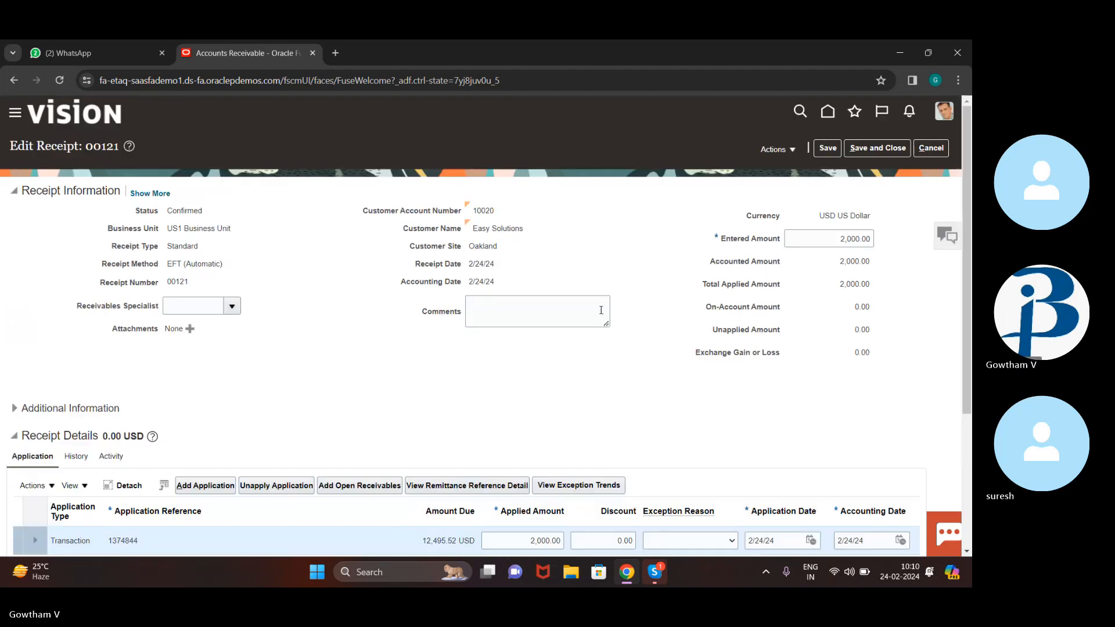
pyautogui.scroll(-1, 602, 317)
pyautogui.scroll(-3, 603, 315)
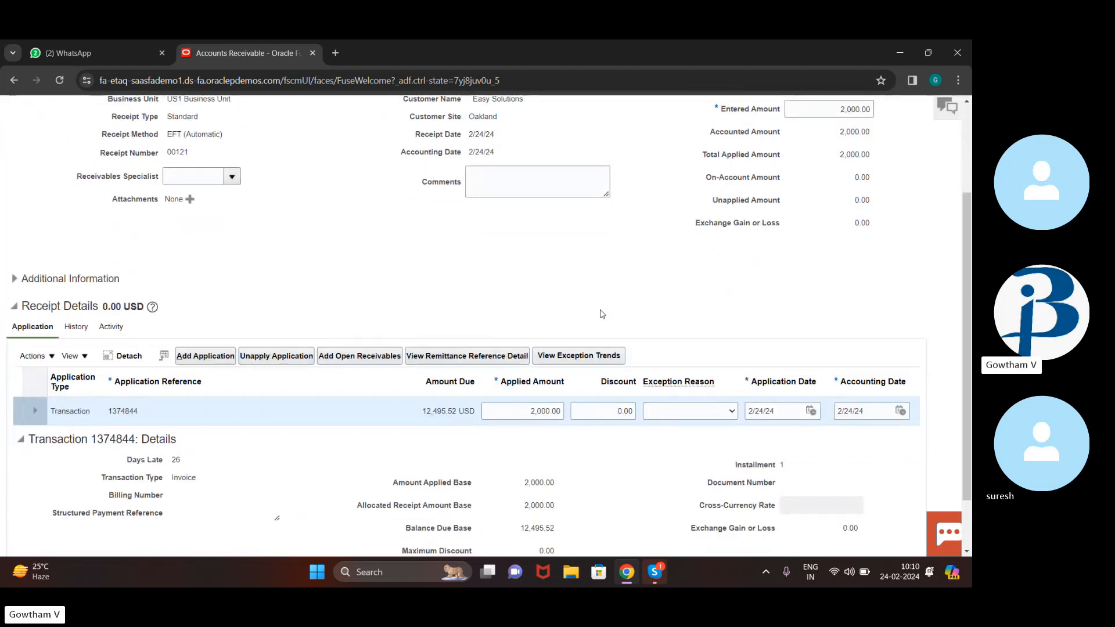
pyautogui.scroll(-2, 603, 314)
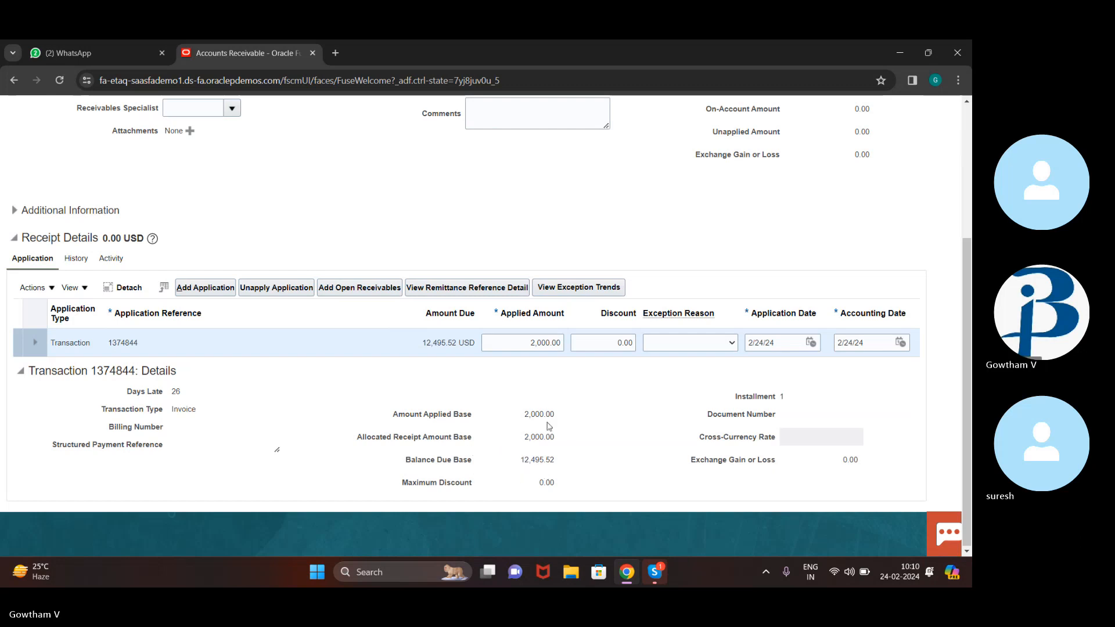
pyautogui.scroll(4, 559, 380)
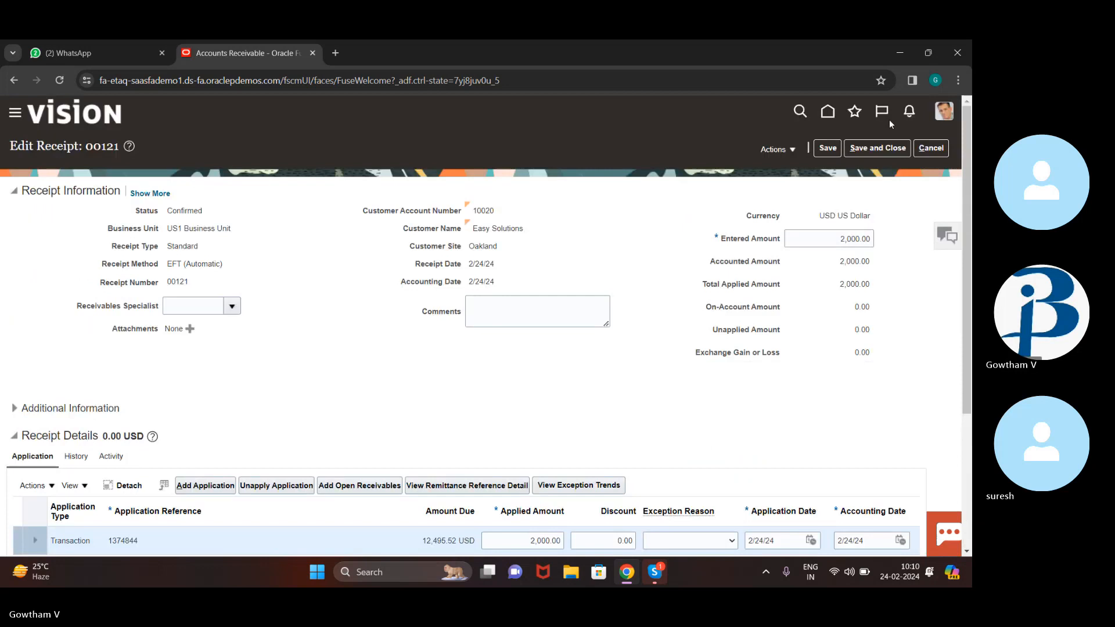
pyautogui.click(791, 150)
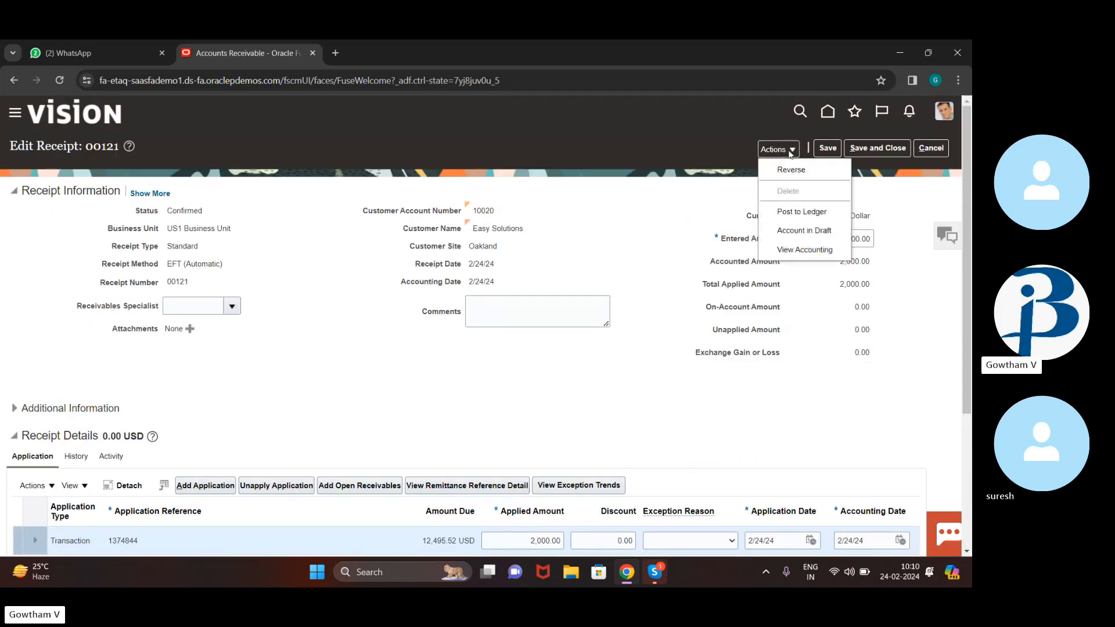
pyautogui.click(814, 213)
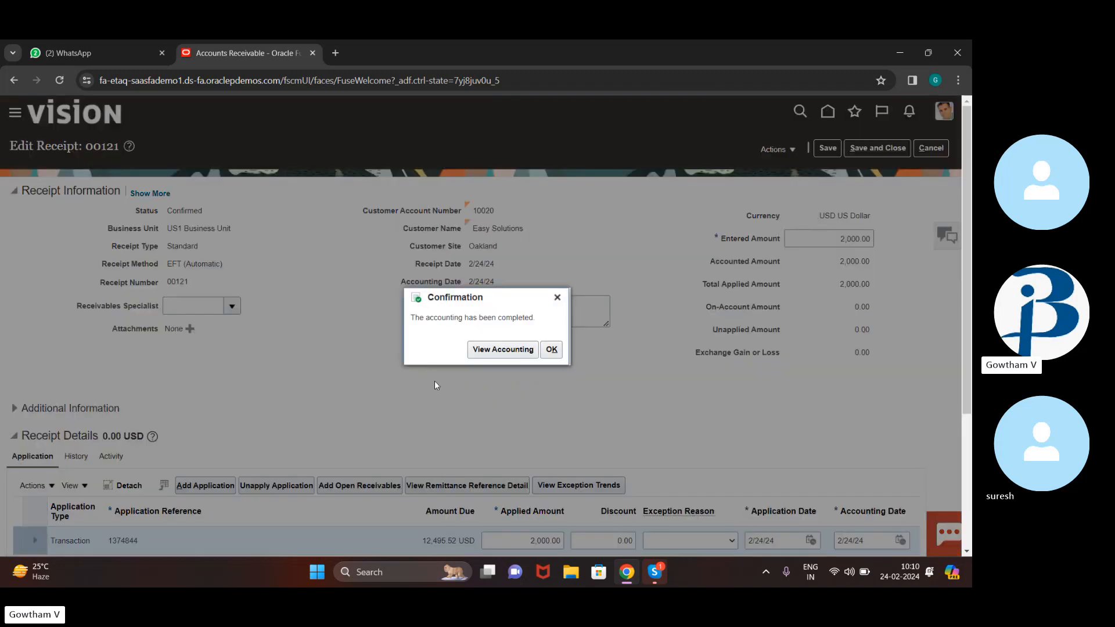
pyautogui.click(519, 354)
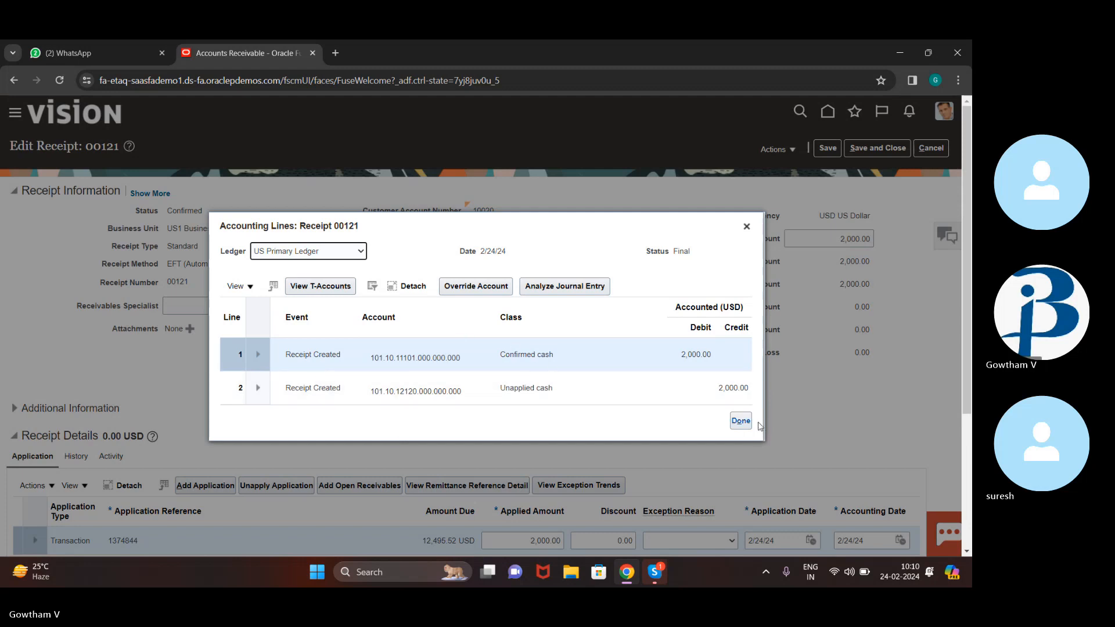
pyautogui.click(744, 429)
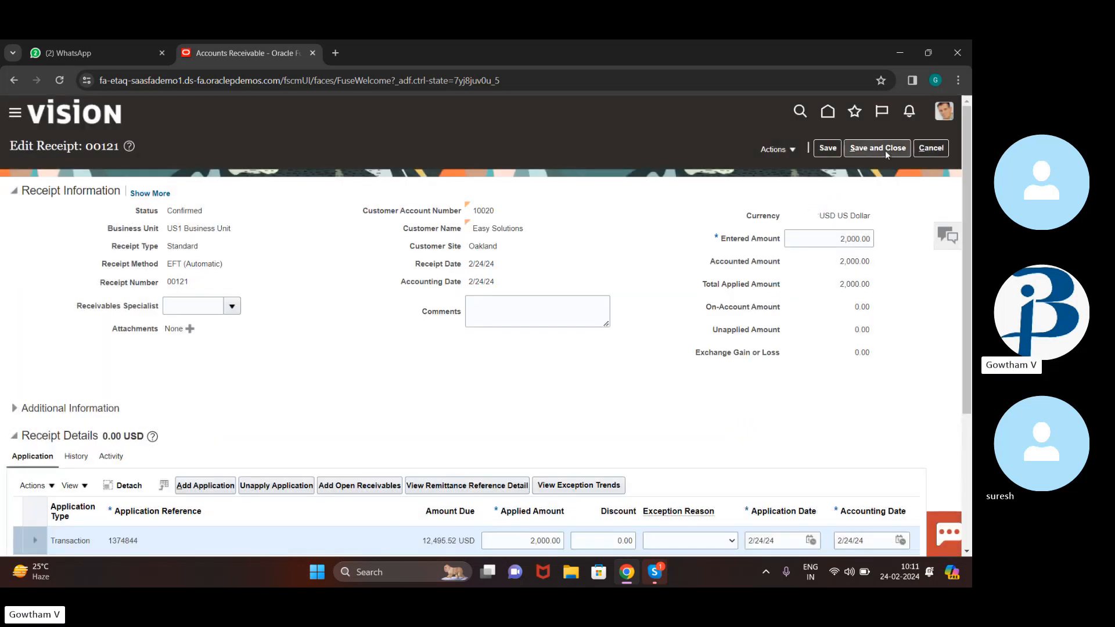
# - Save and close receipt 00121, and start a new standard receipt with INR Indian Rupee as its currency
pyautogui.click(886, 148)
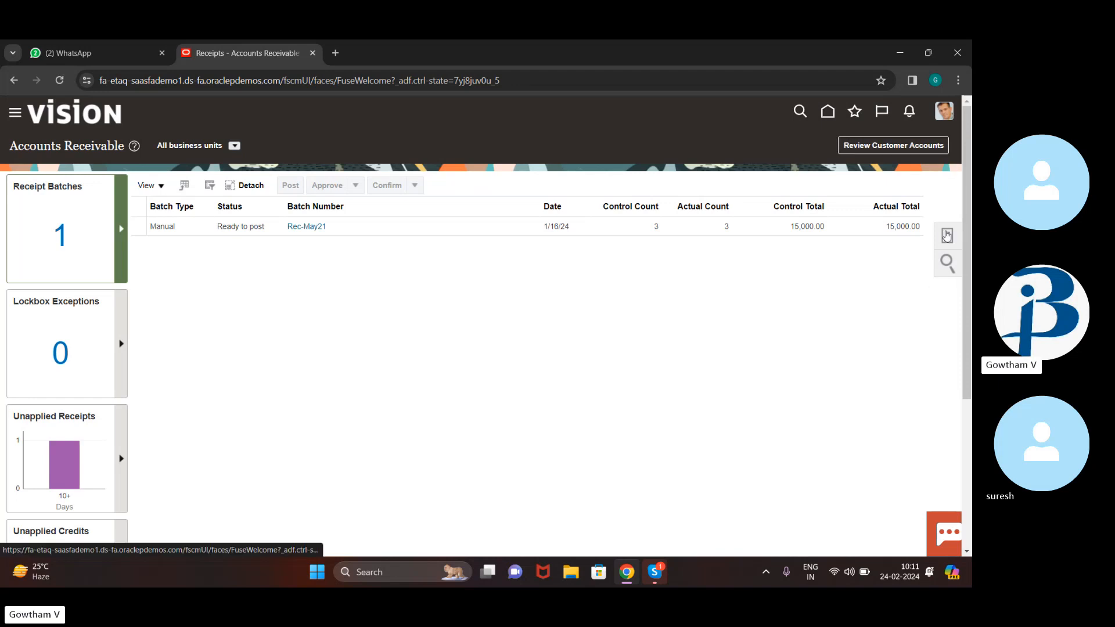
pyautogui.click(946, 236)
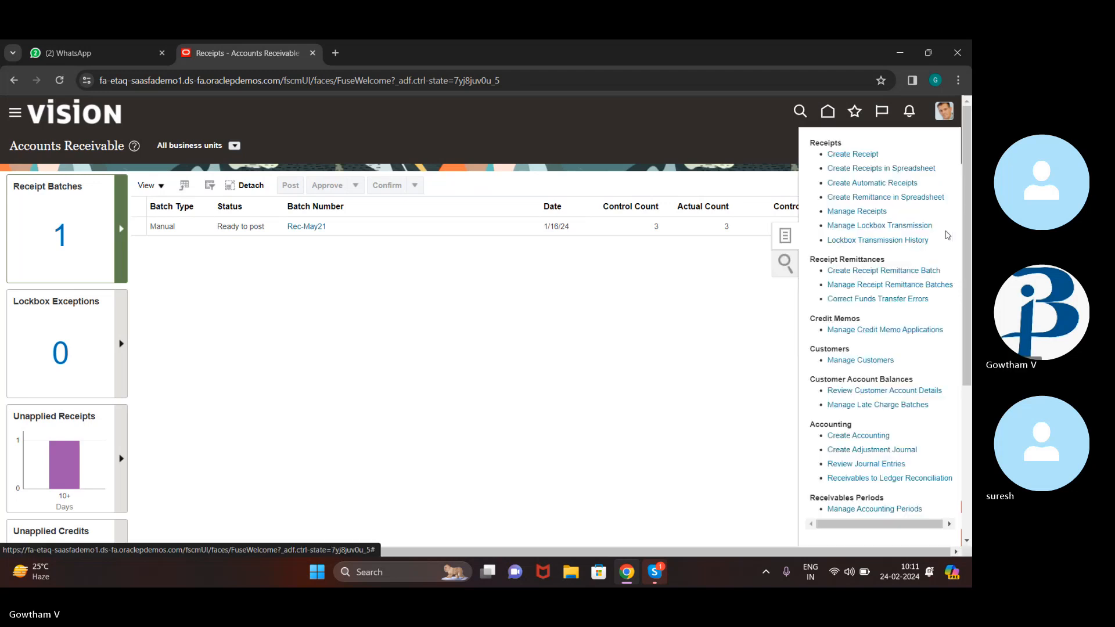
pyautogui.click(860, 152)
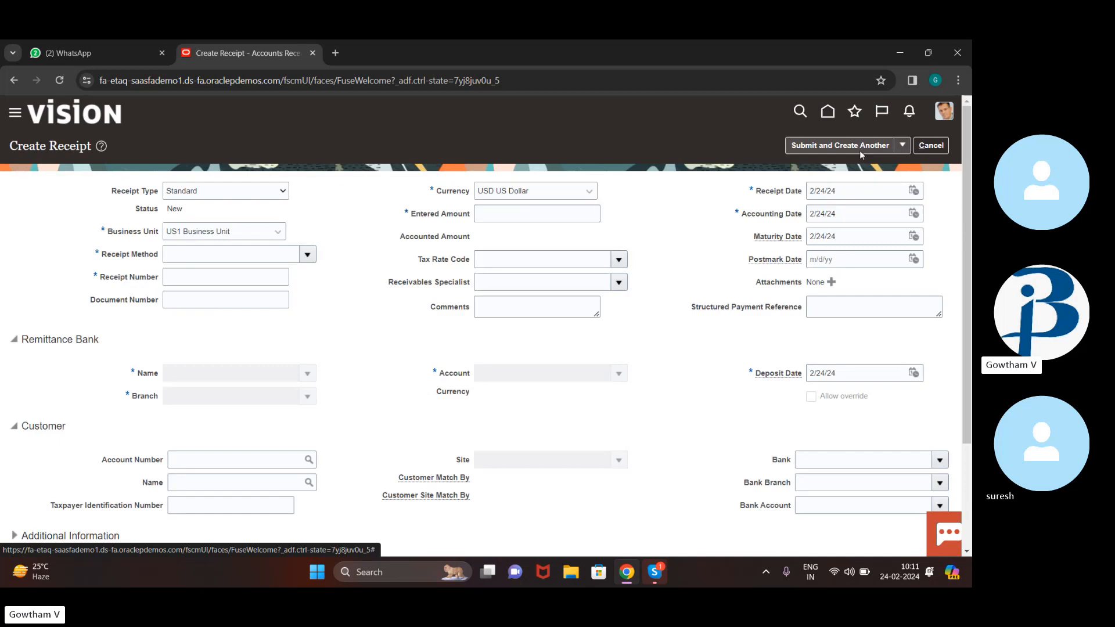
pyautogui.click(569, 193)
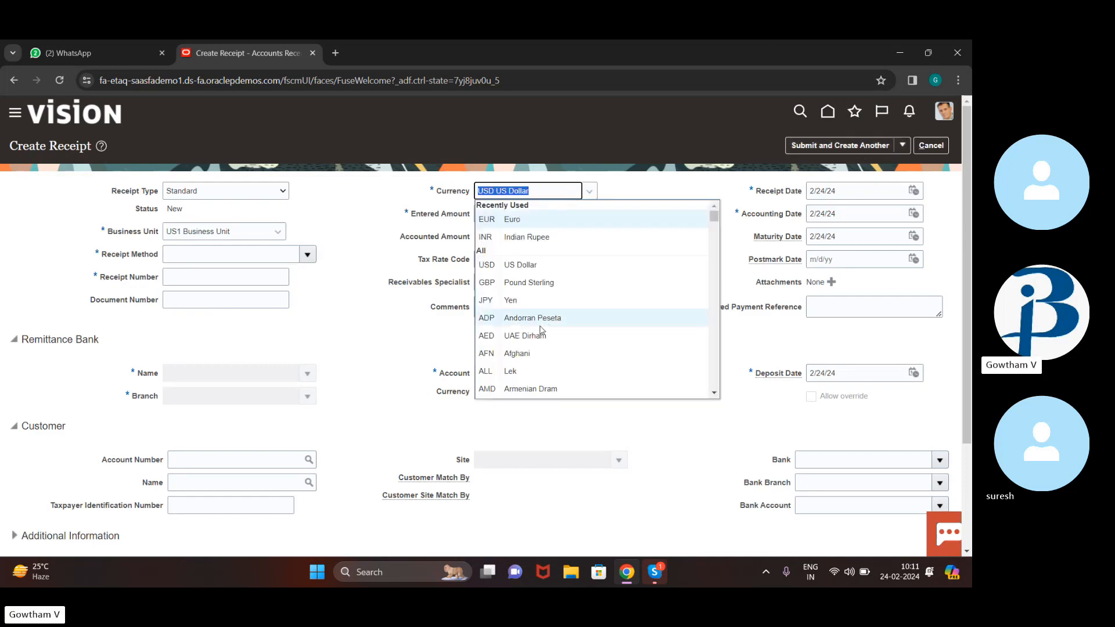
pyautogui.click(560, 238)
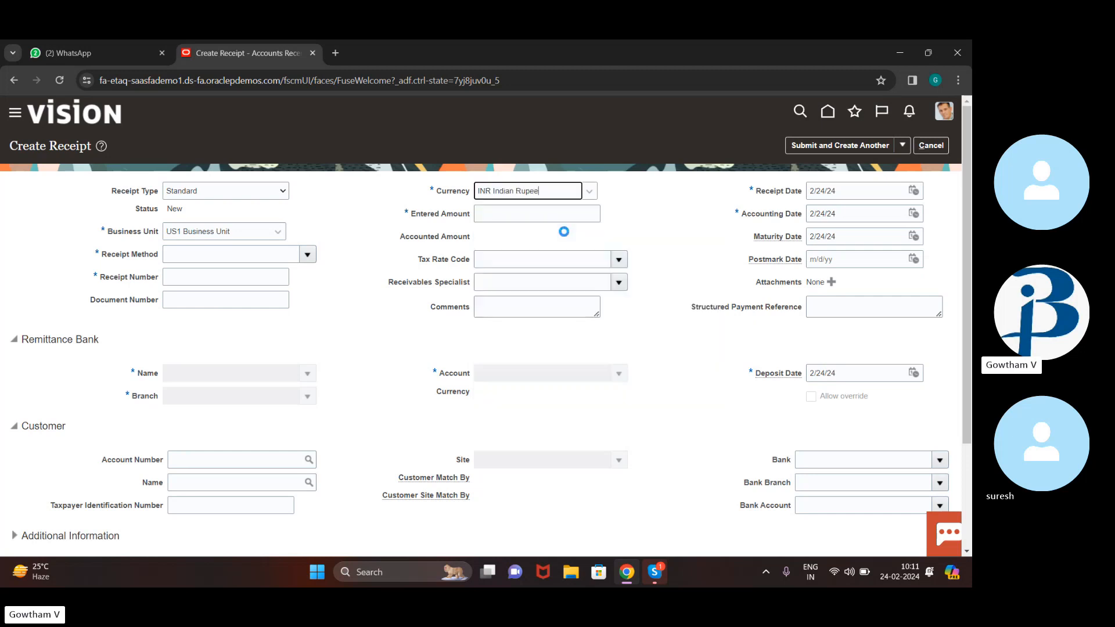
# - Set the receipt's entered amount to 50000, the receipt method to EFT (Automatic) and the receipt number to 10000
pyautogui.click(522, 216)
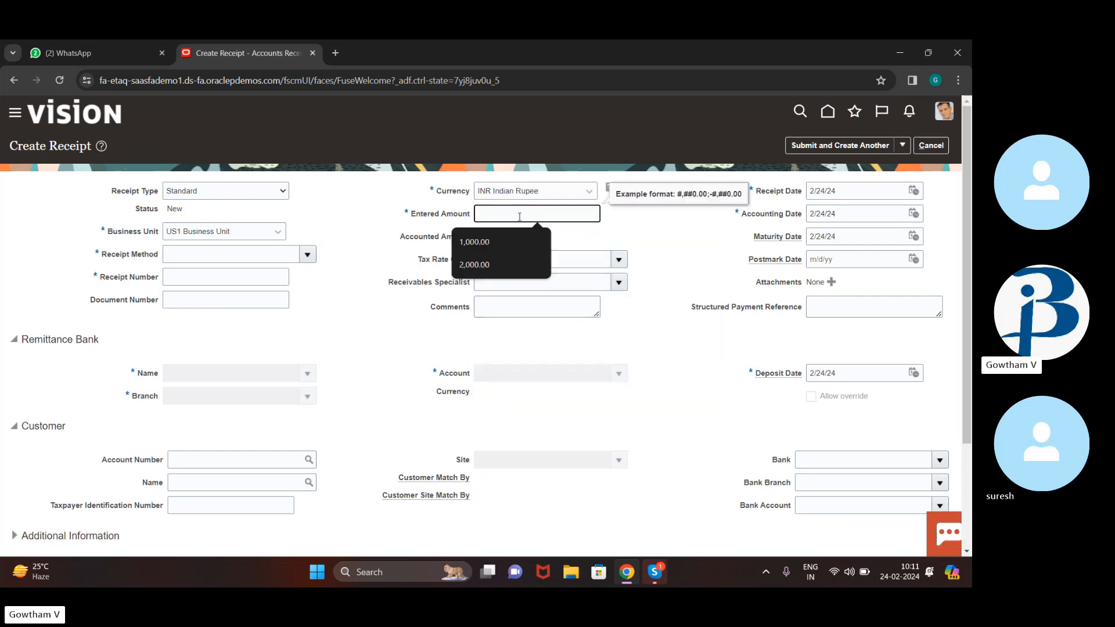
pyautogui.write('50000')
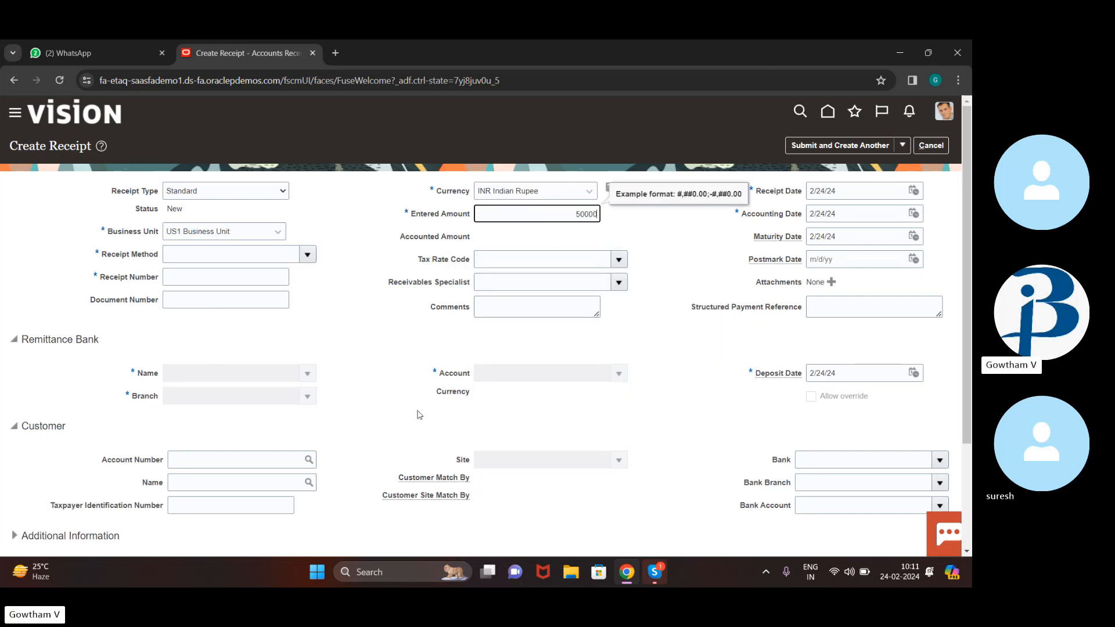
pyautogui.click(309, 254)
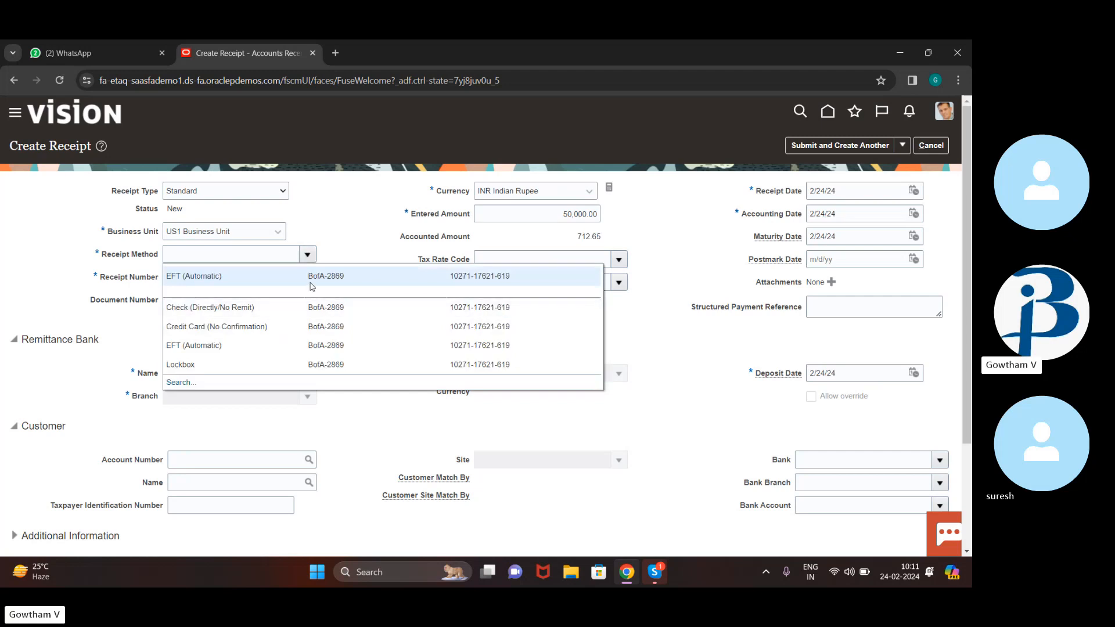
pyautogui.click(314, 307)
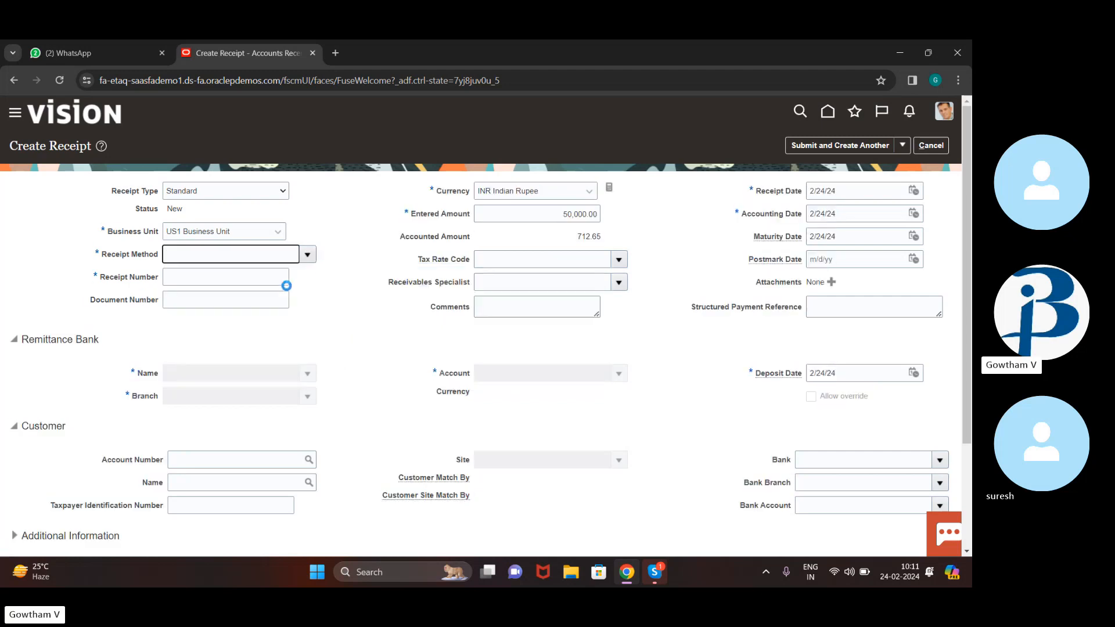
pyautogui.click(233, 272)
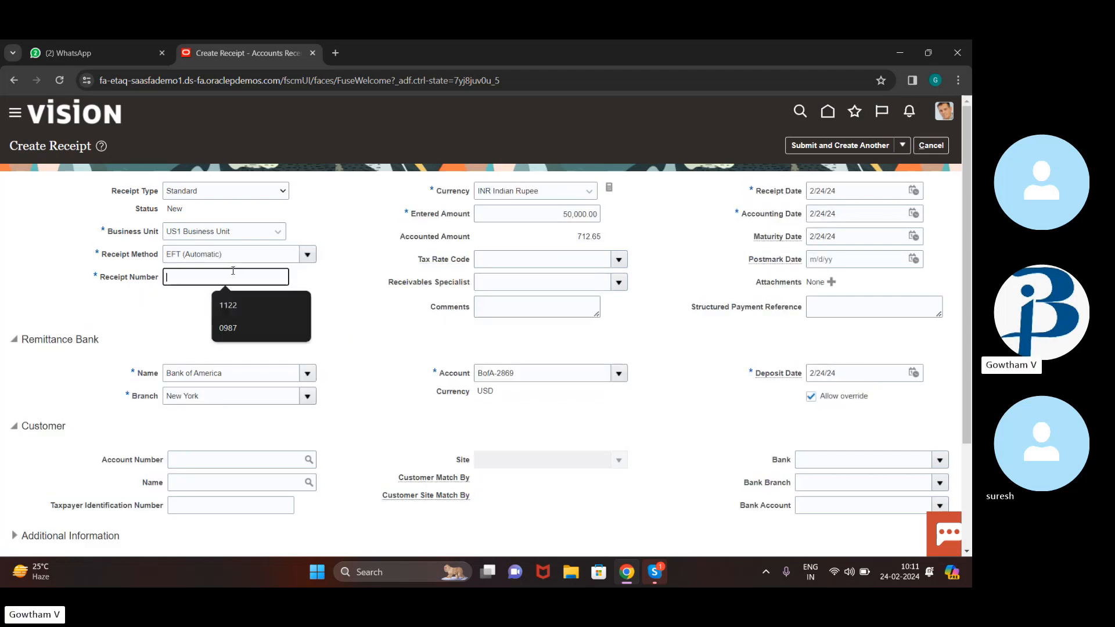
pyautogui.write('10000')
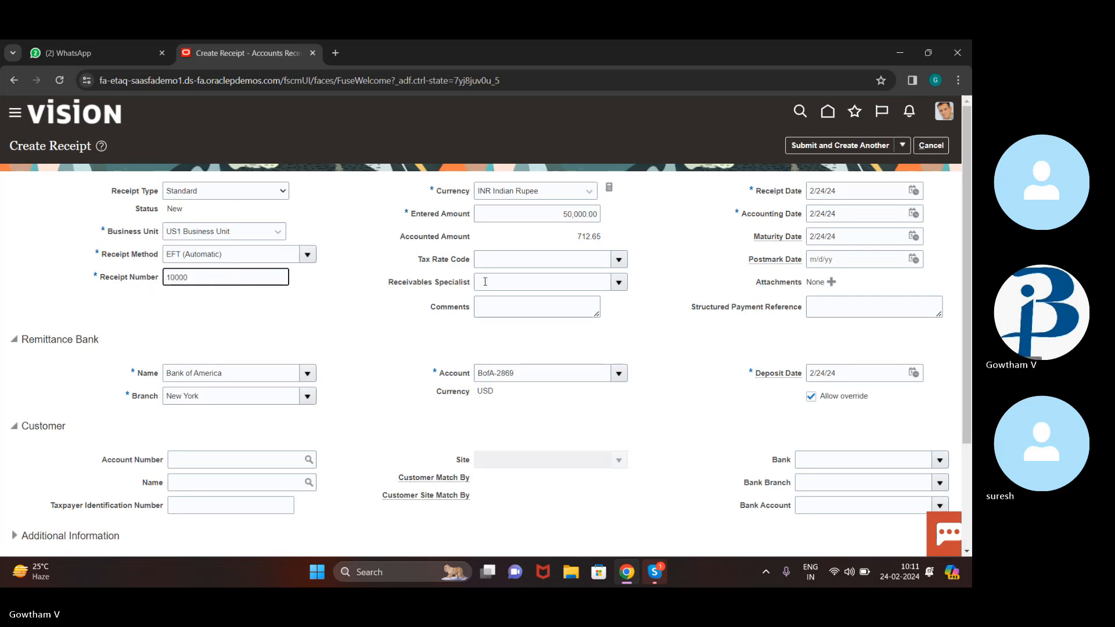
# - Look up and select Easy Solutions as the receipt's customer, and set the customer site to Oakland
pyautogui.scroll(-3, 479, 286)
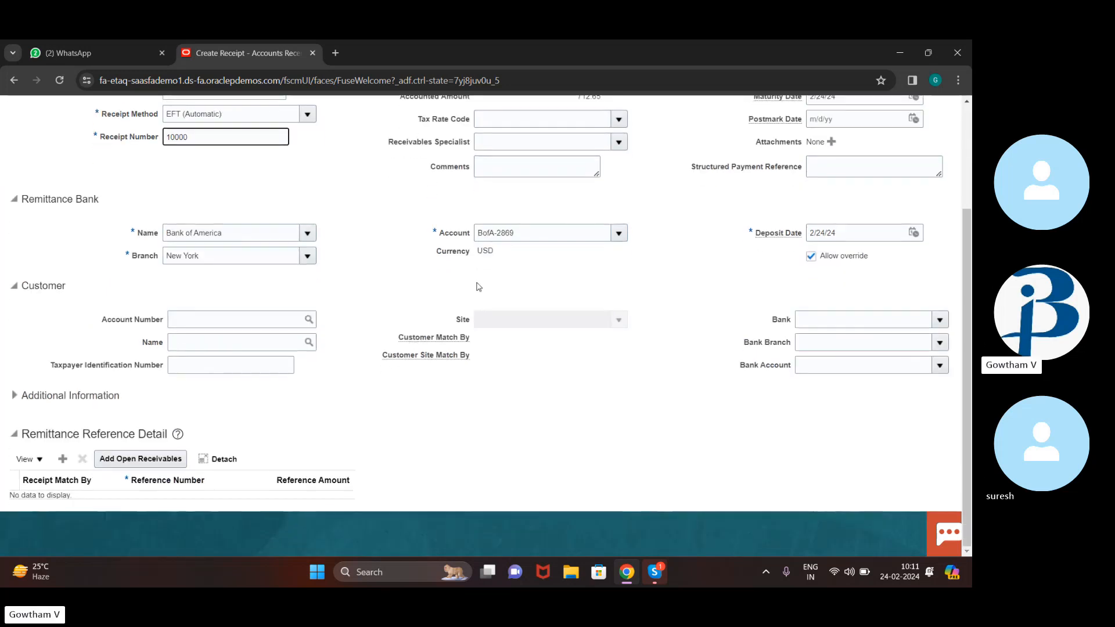
pyautogui.click(229, 337)
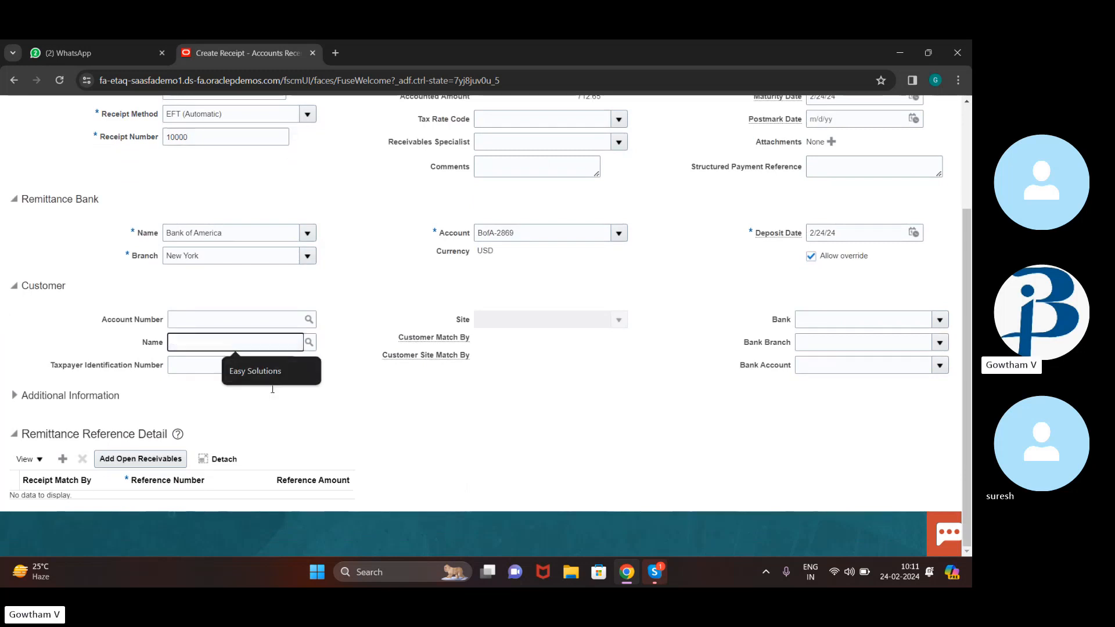
pyautogui.click(273, 372)
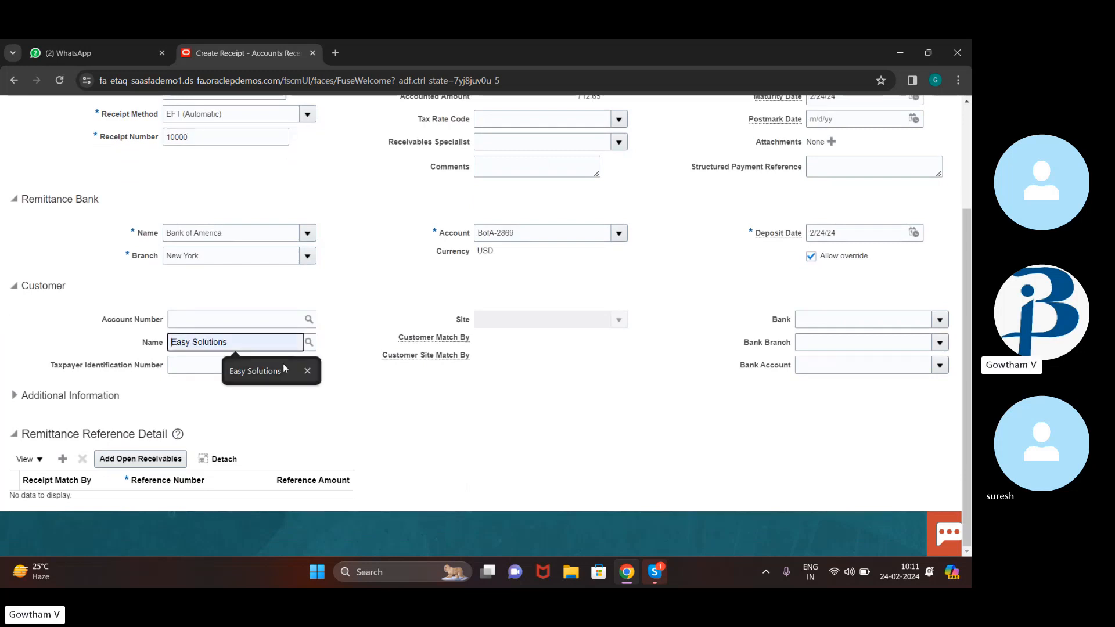
pyautogui.click(309, 342)
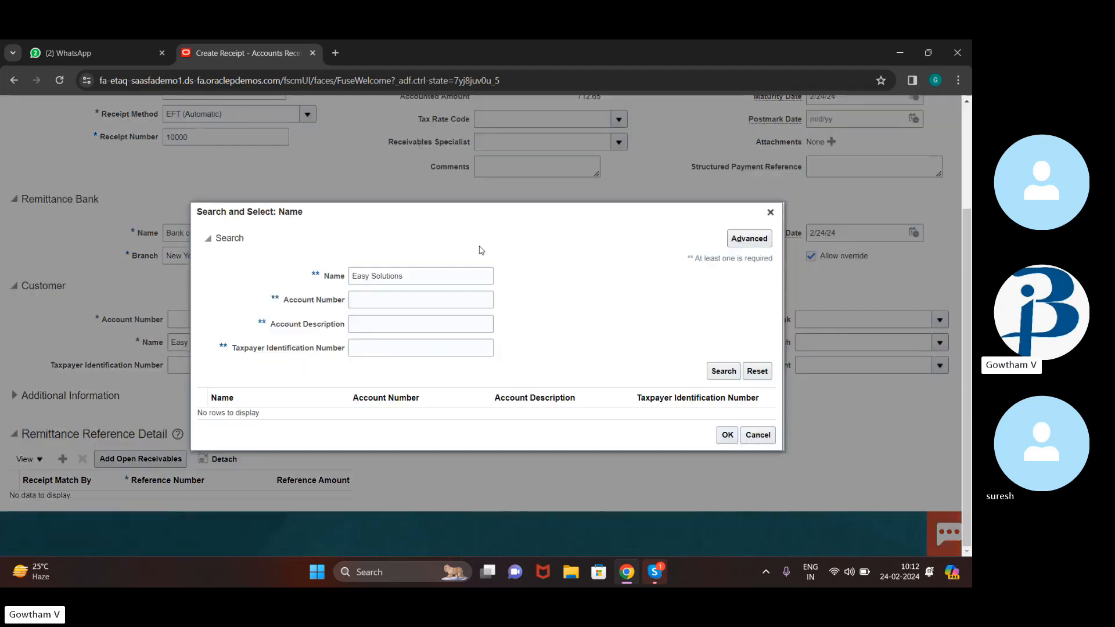
pyautogui.click(725, 372)
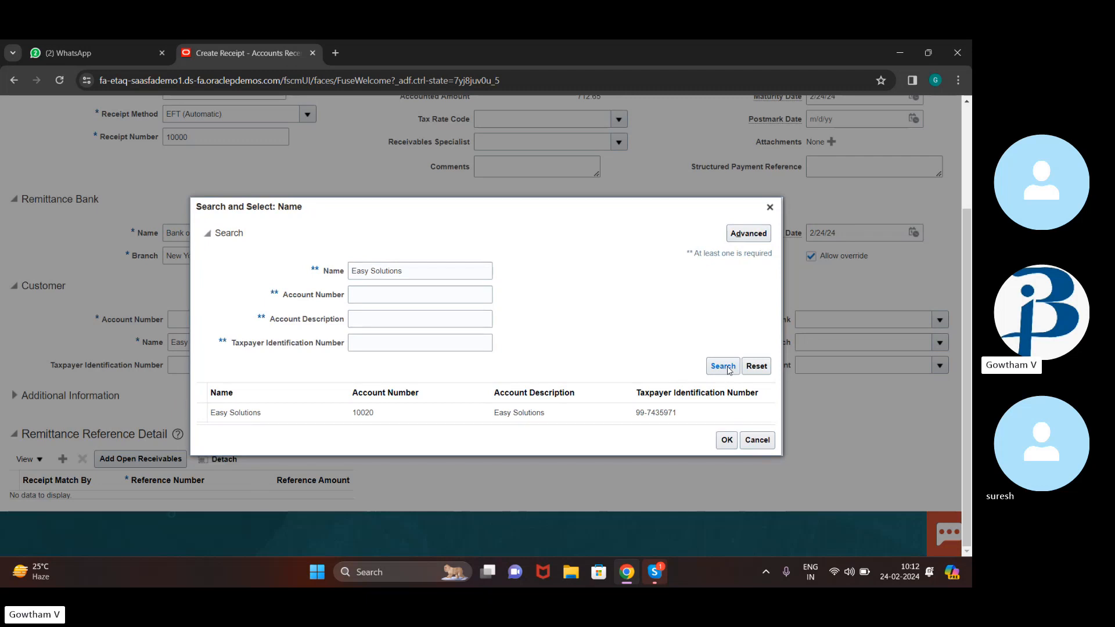
pyautogui.click(636, 414)
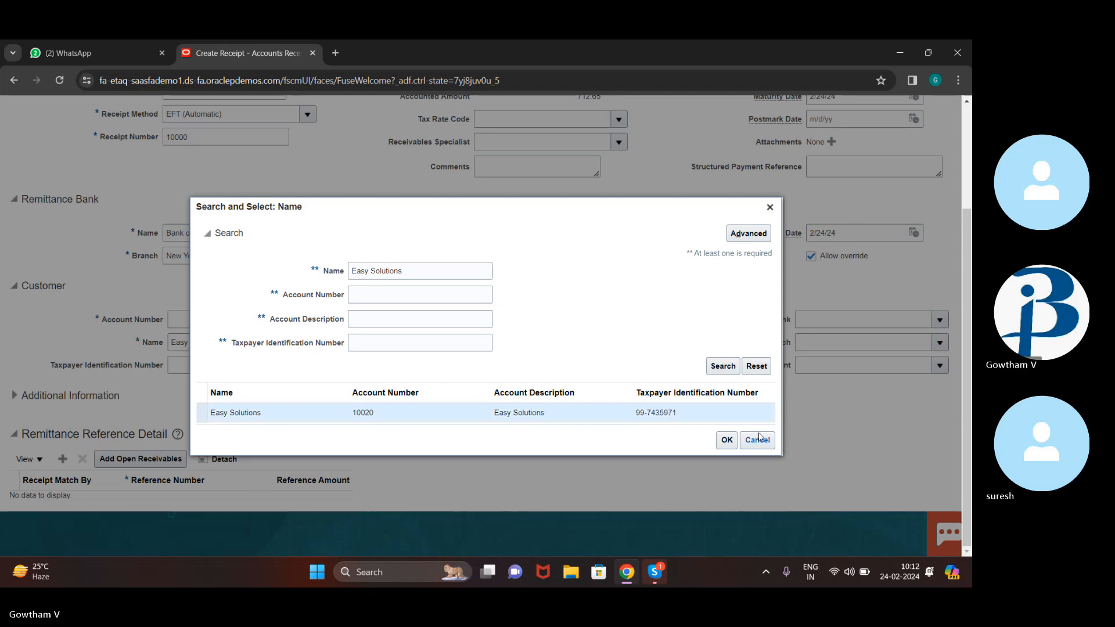
pyautogui.click(727, 440)
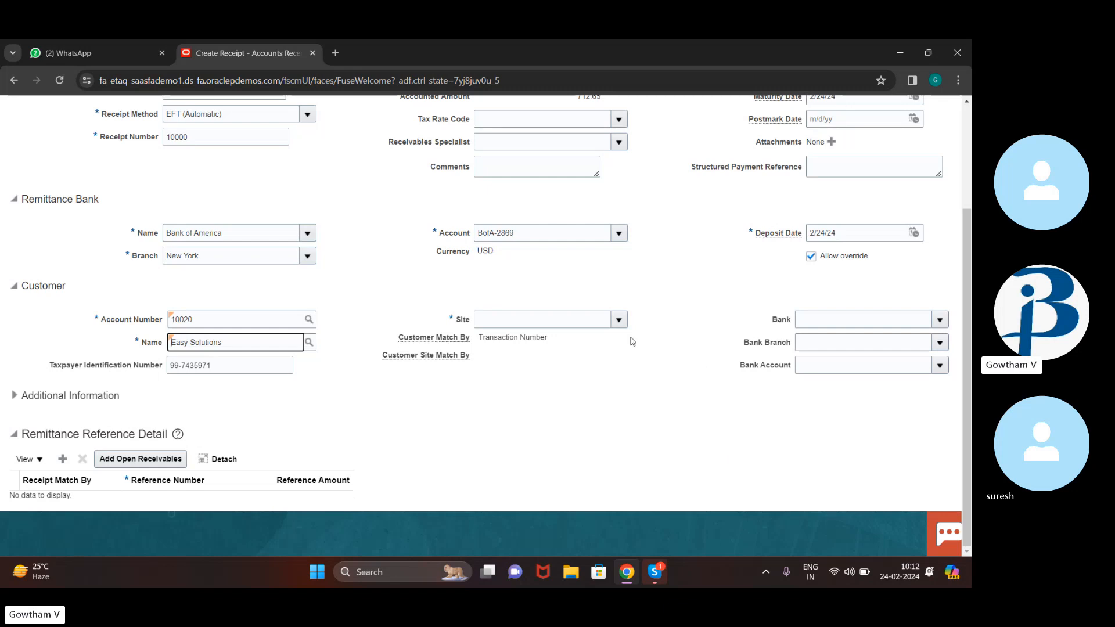
pyautogui.click(620, 322)
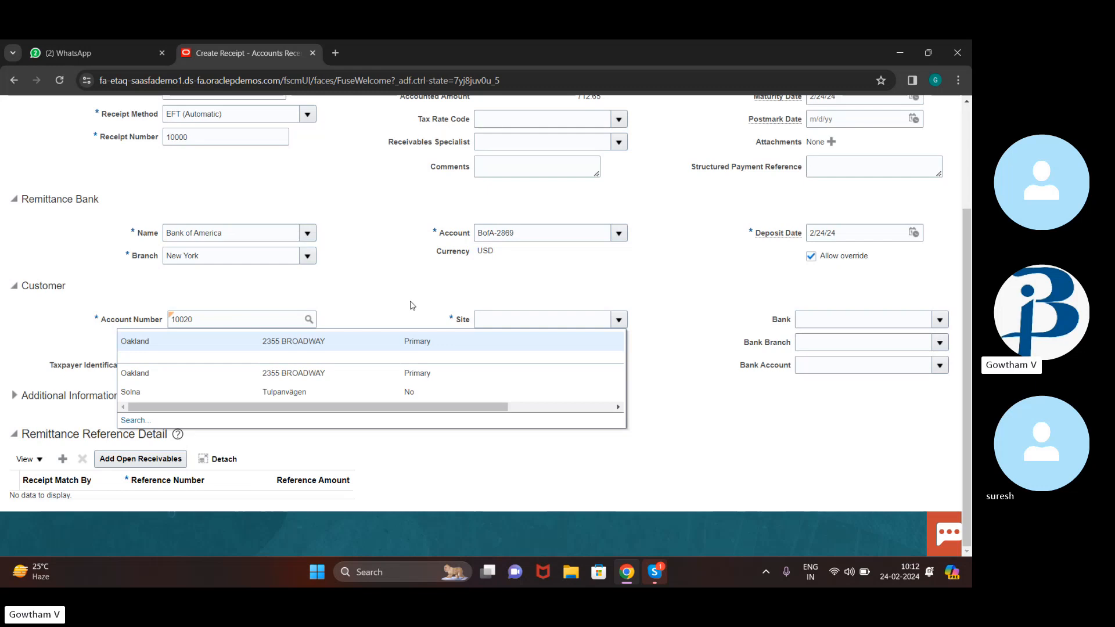
pyautogui.click(391, 338)
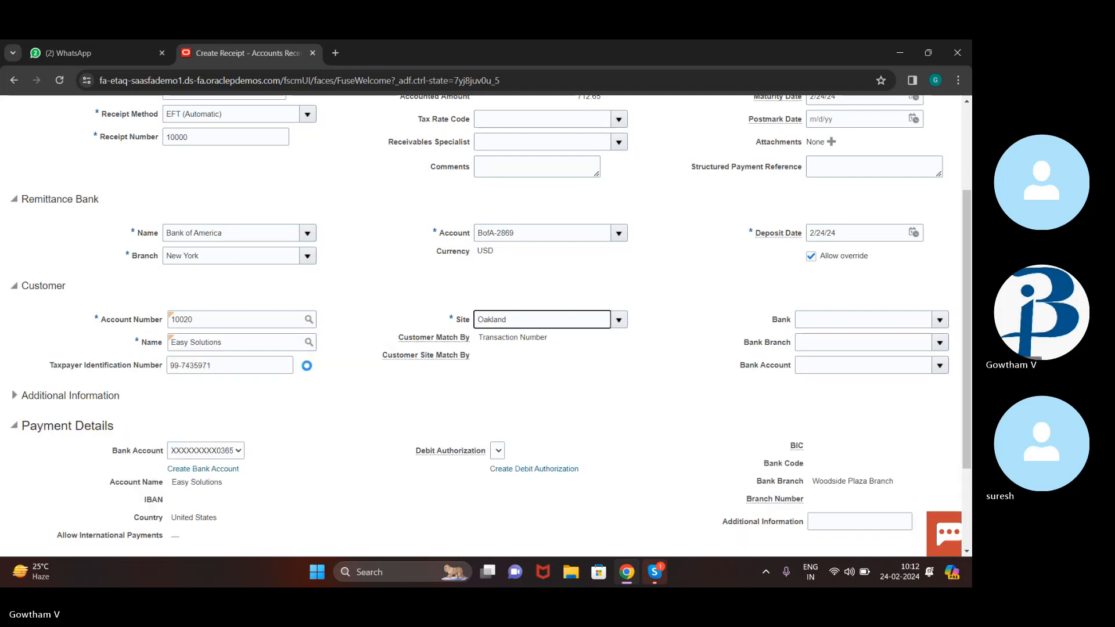
# - Search the customer's open receivables including cross-currency transactions, and add invoice 1374957 as the remittance reference
pyautogui.scroll(-3, 368, 180)
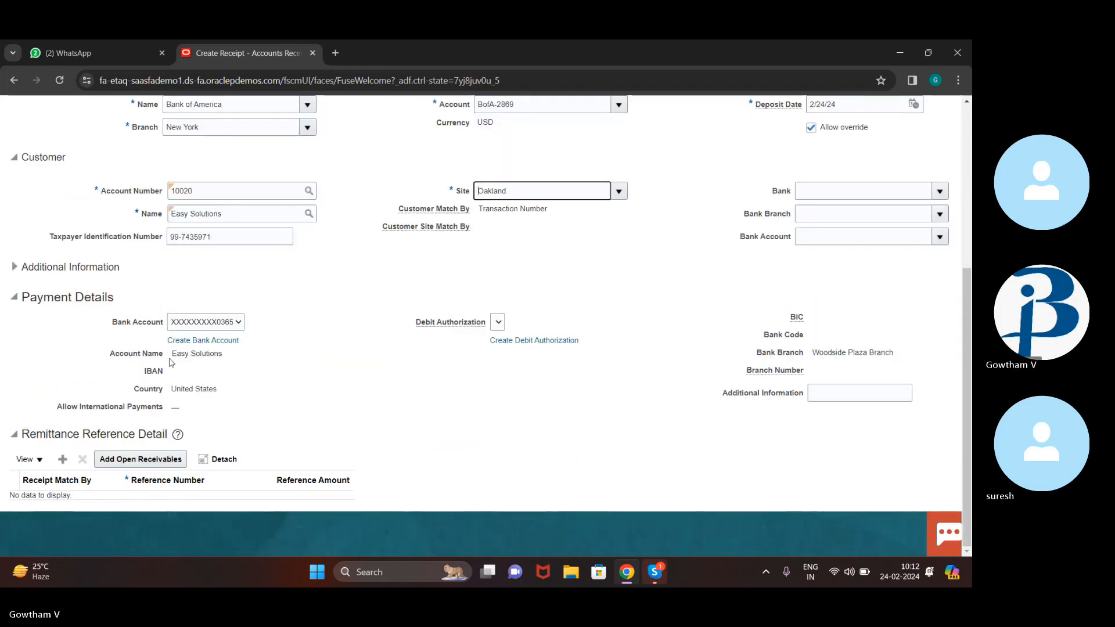
pyautogui.click(150, 460)
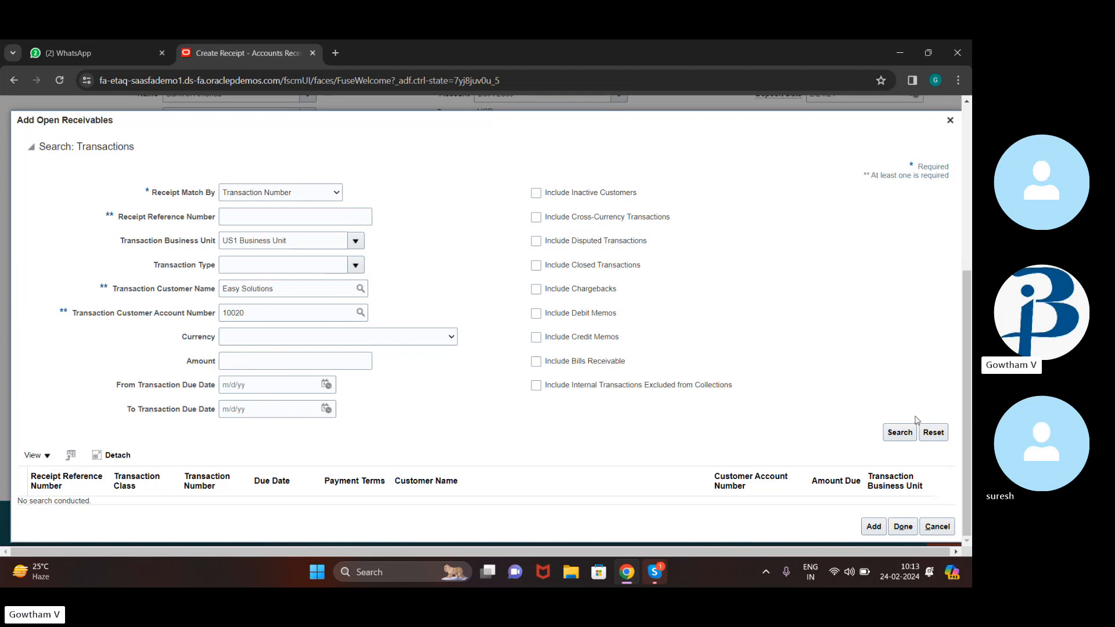
pyautogui.click(900, 436)
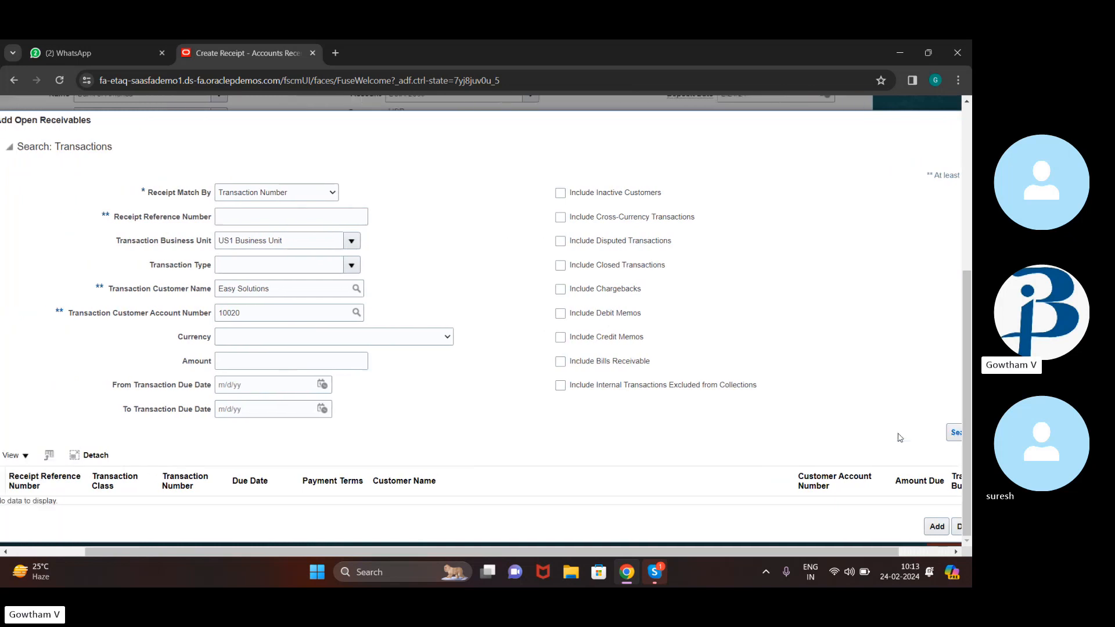
pyautogui.click(560, 218)
pyautogui.hscroll(2, 929, 390)
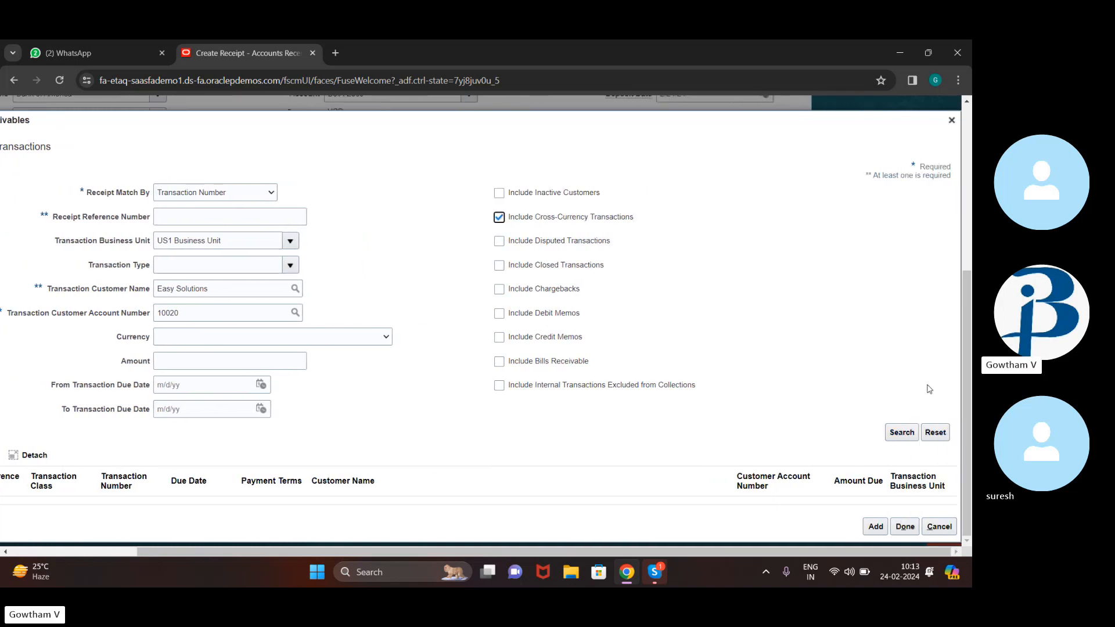
pyautogui.click(902, 433)
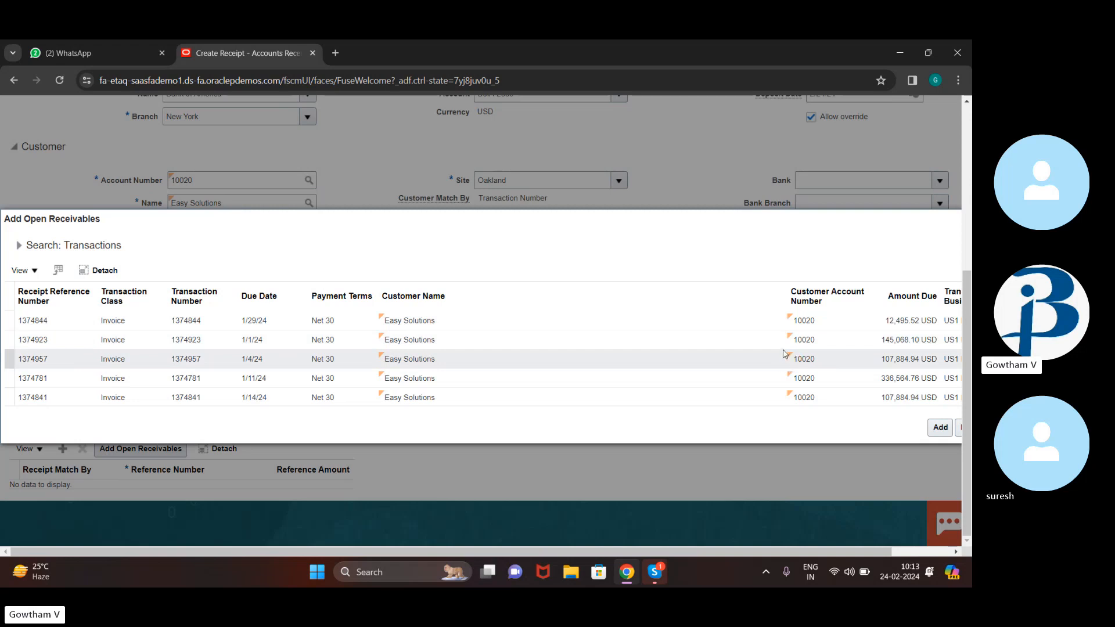
pyautogui.click(890, 365)
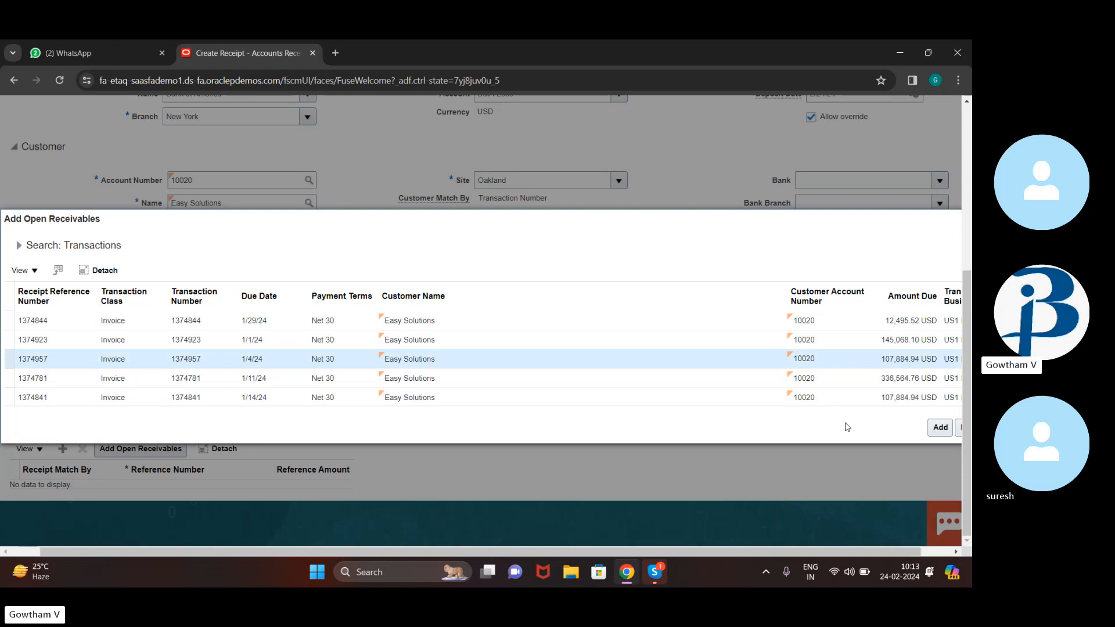
pyautogui.hscroll(1, 846, 427)
pyautogui.click(910, 434)
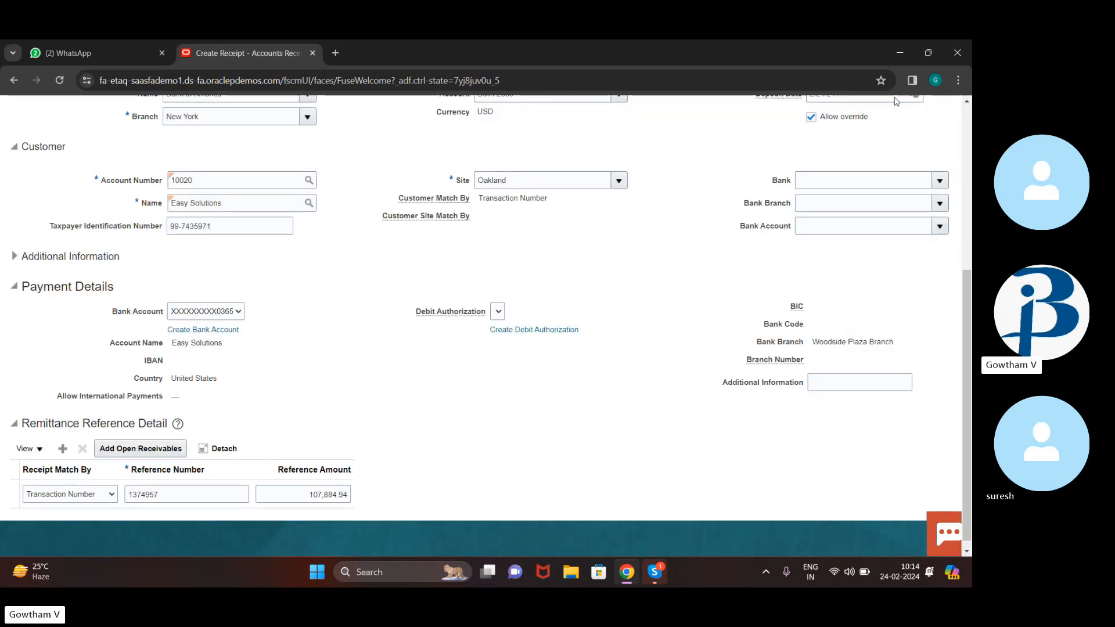
# - Submit receipt 10000 and open it for manual application
pyautogui.scroll(5, 482, 325)
pyautogui.click(903, 147)
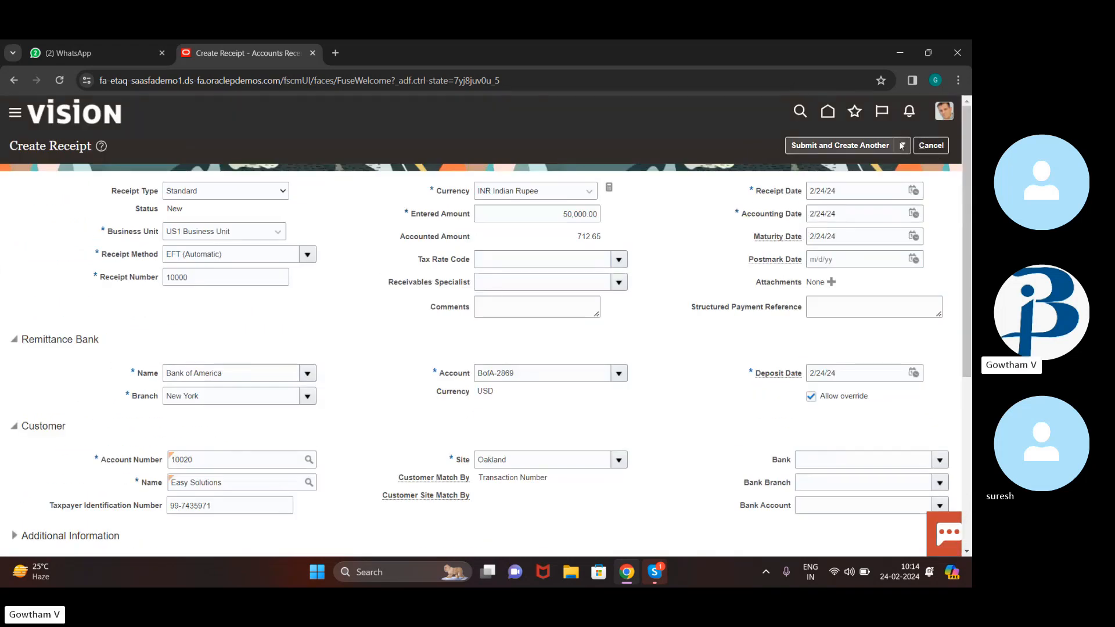
pyautogui.click(883, 180)
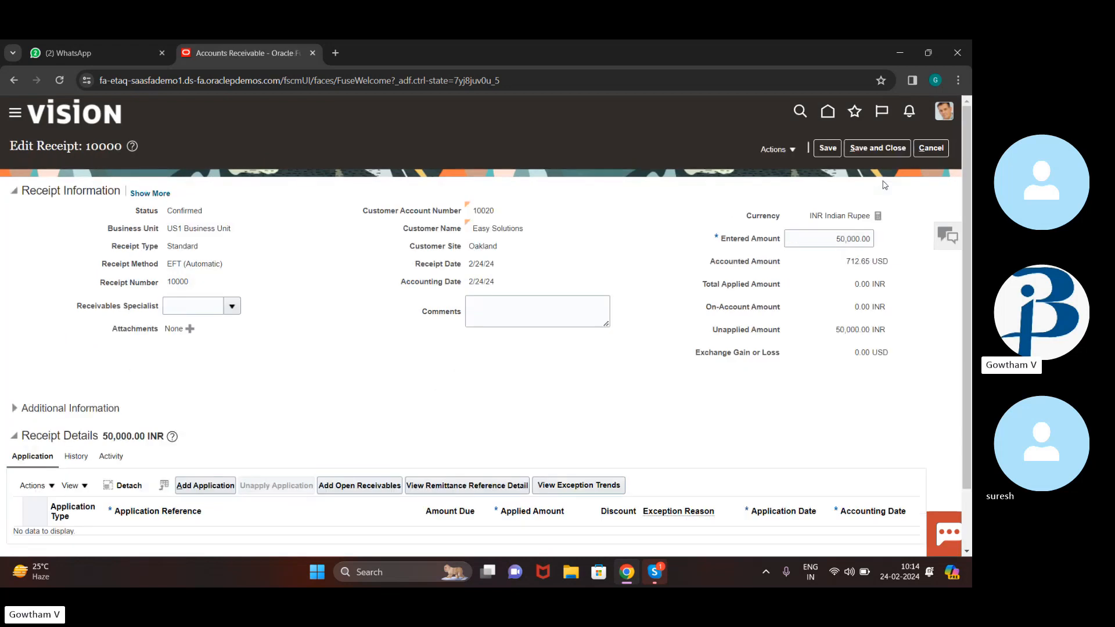
# - Search open receivables for receipt 10000 with cross-currency transactions included, and leave the receipt without adding any invoice
pyautogui.scroll(-2, 540, 379)
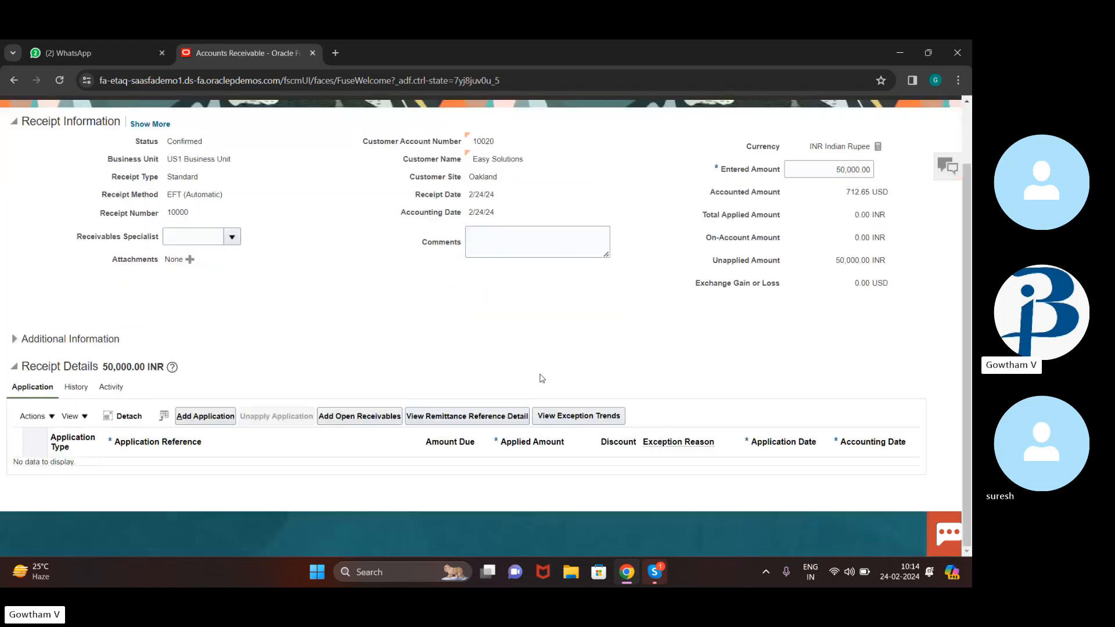
pyautogui.click(357, 418)
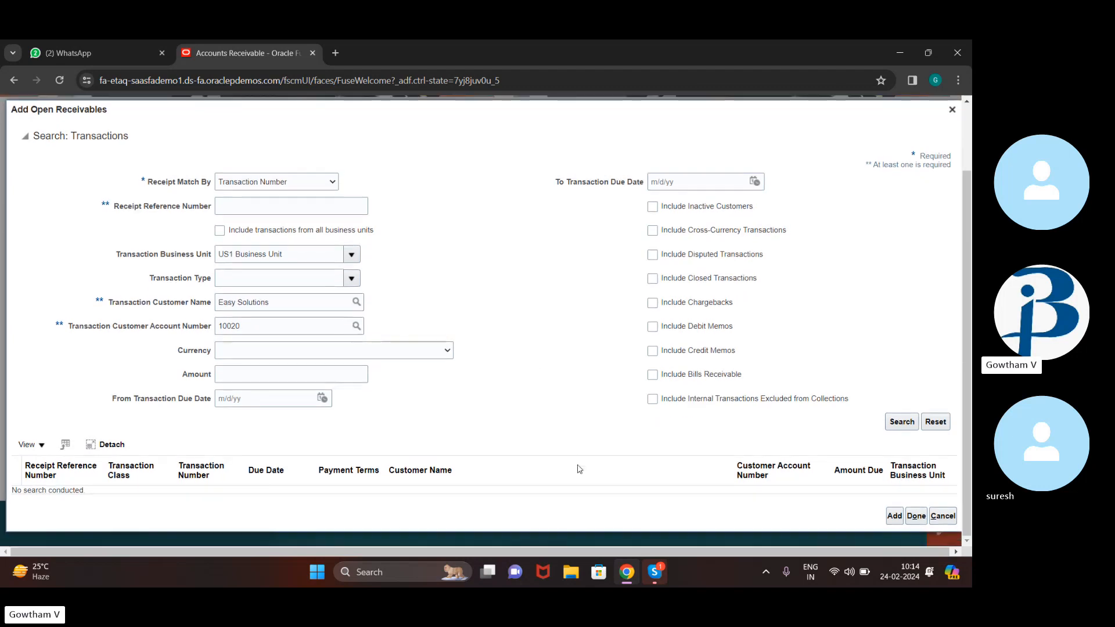
pyautogui.click(655, 241)
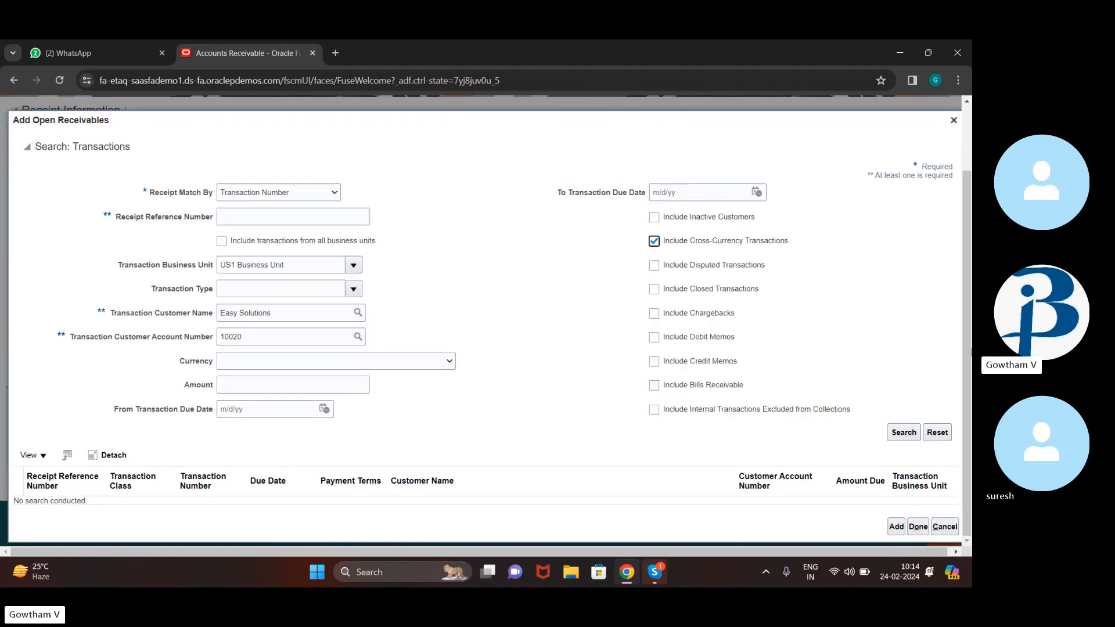
pyautogui.click(903, 436)
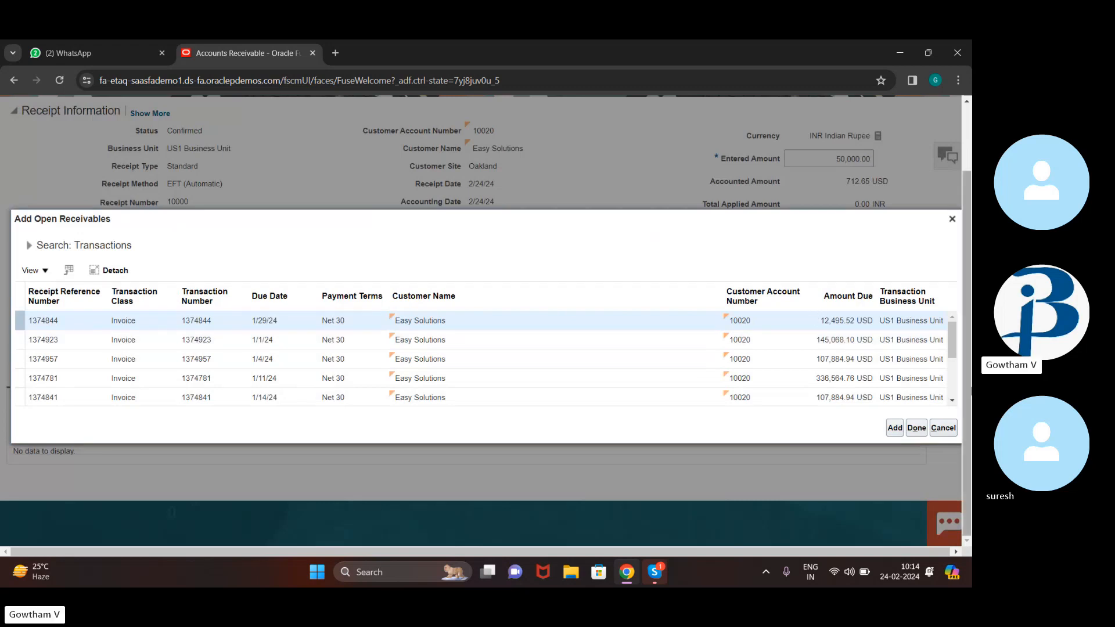
pyautogui.click(943, 427)
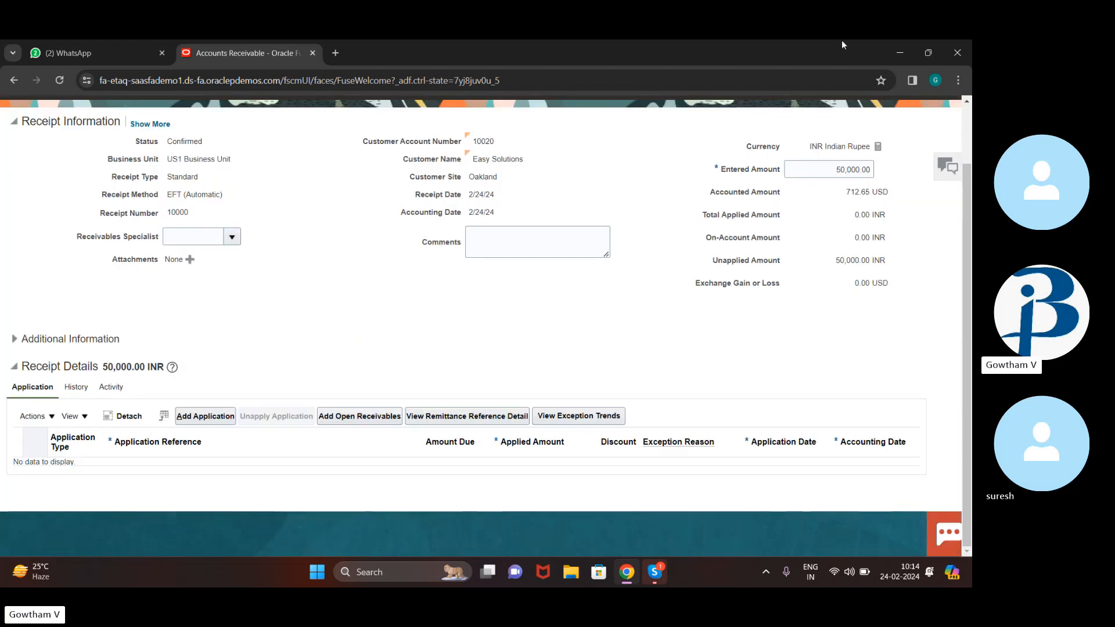
pyautogui.scroll(1, 539, 229)
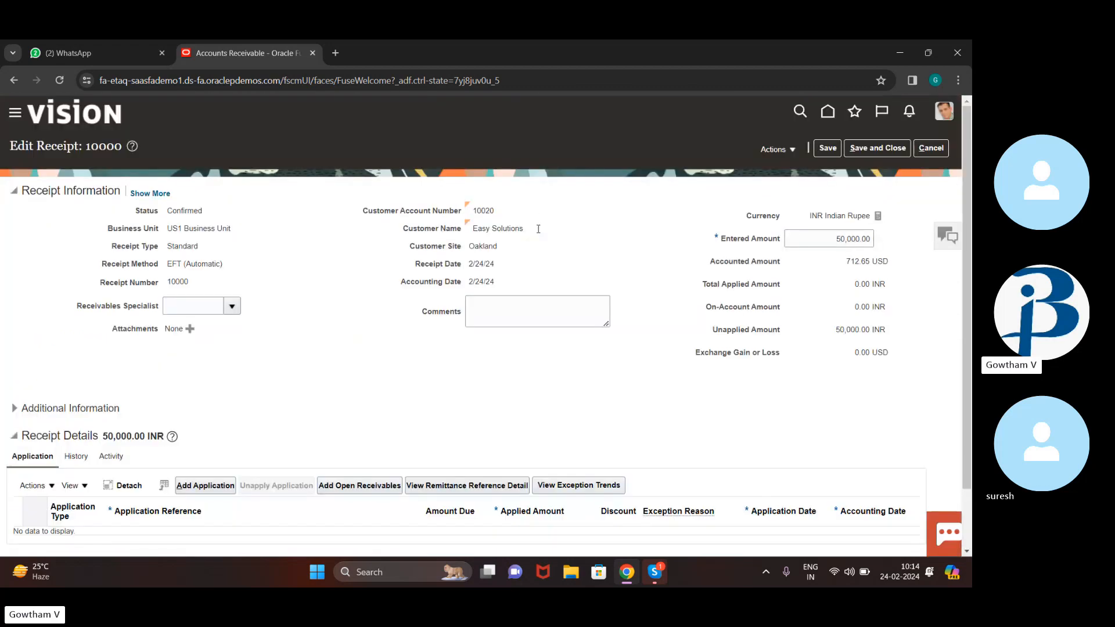
pyautogui.click(936, 148)
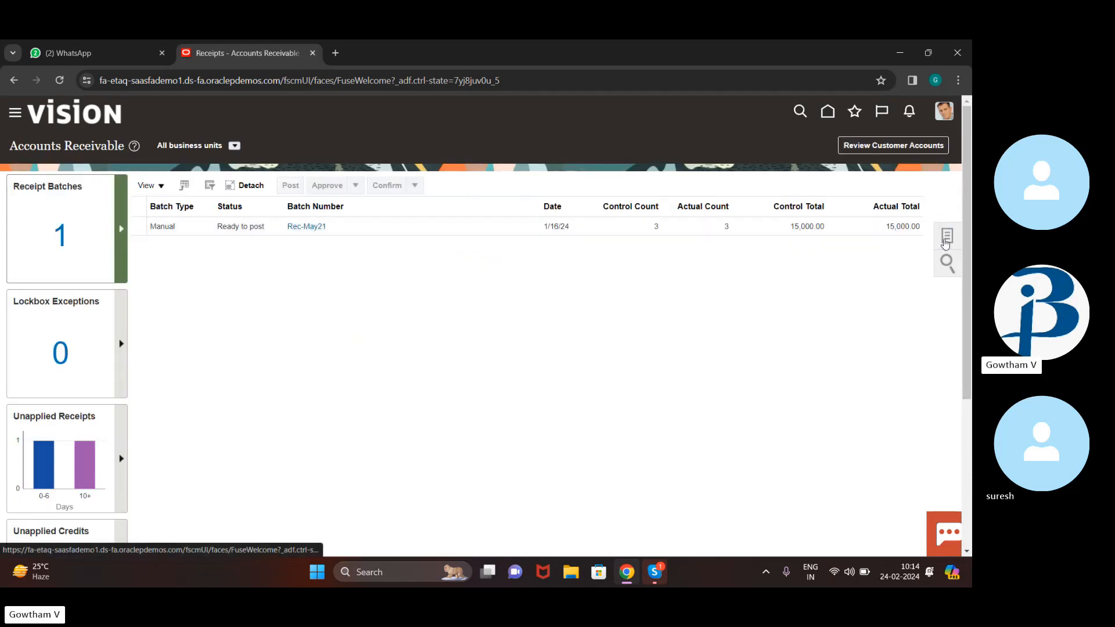
# - Start a new standard receipt with the EFT (Automatic) receipt method, Indian Rupee (INR) currency and an entered amount of 50,000
pyautogui.click(947, 237)
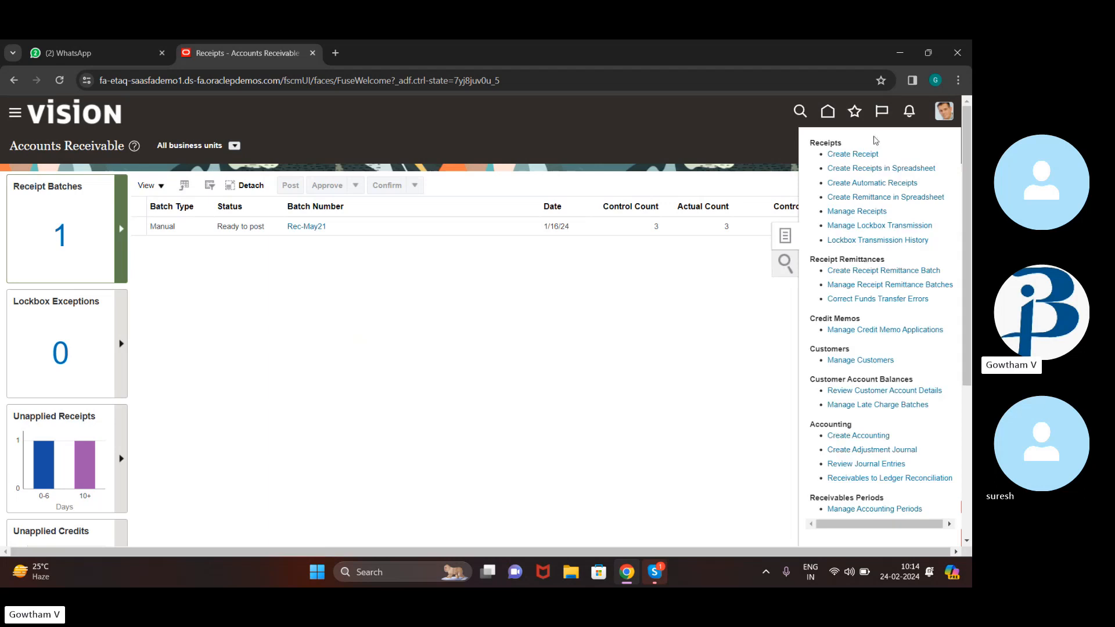
pyautogui.click(863, 154)
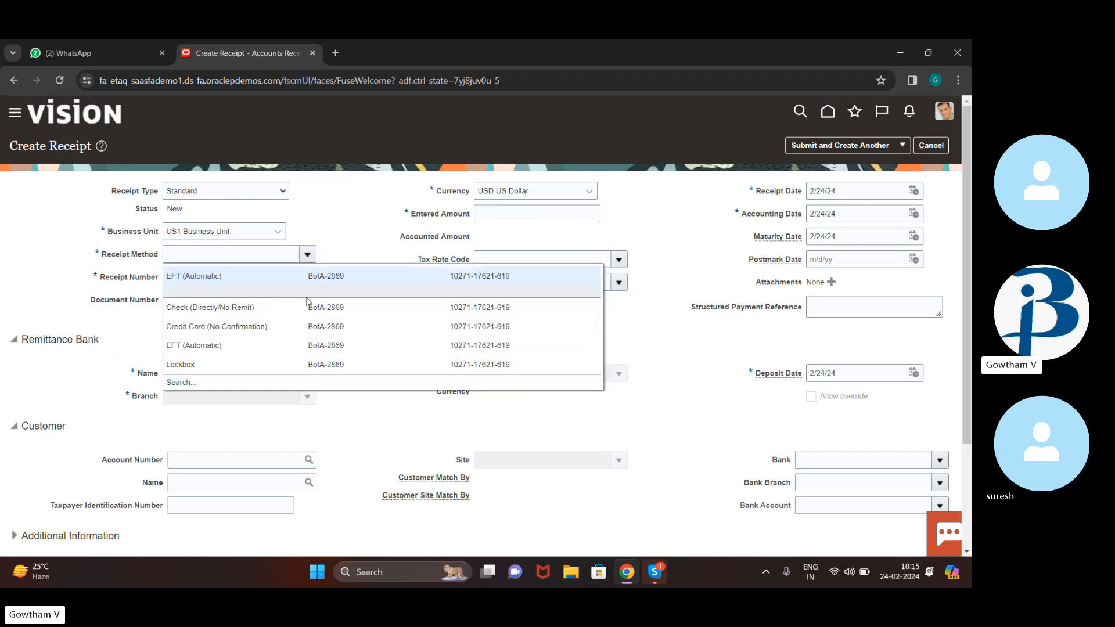
pyautogui.click(391, 283)
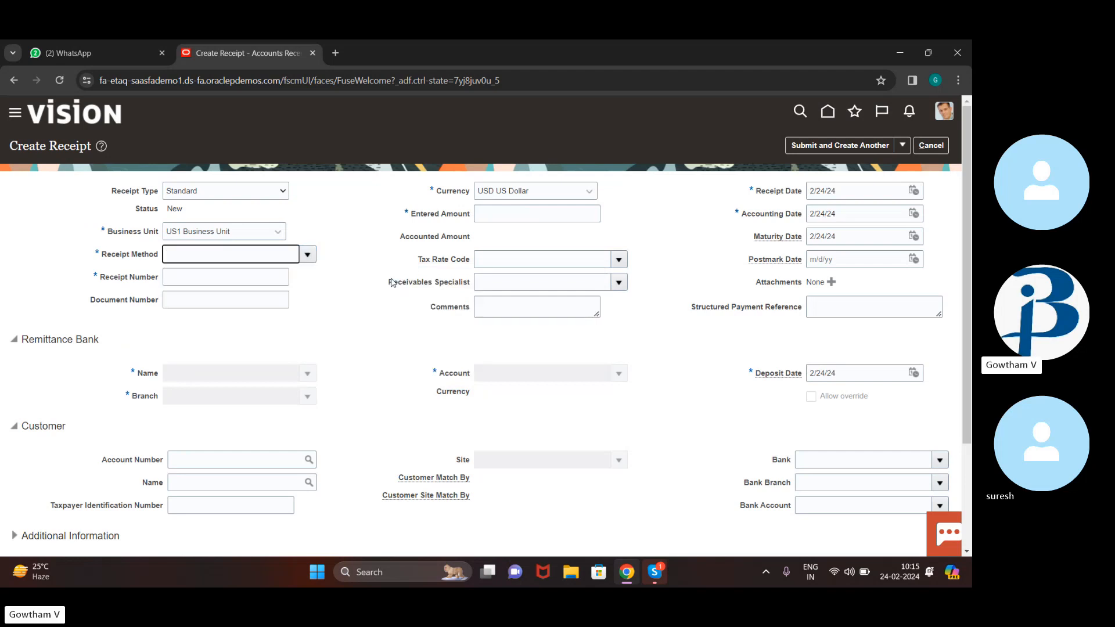
pyautogui.click(584, 197)
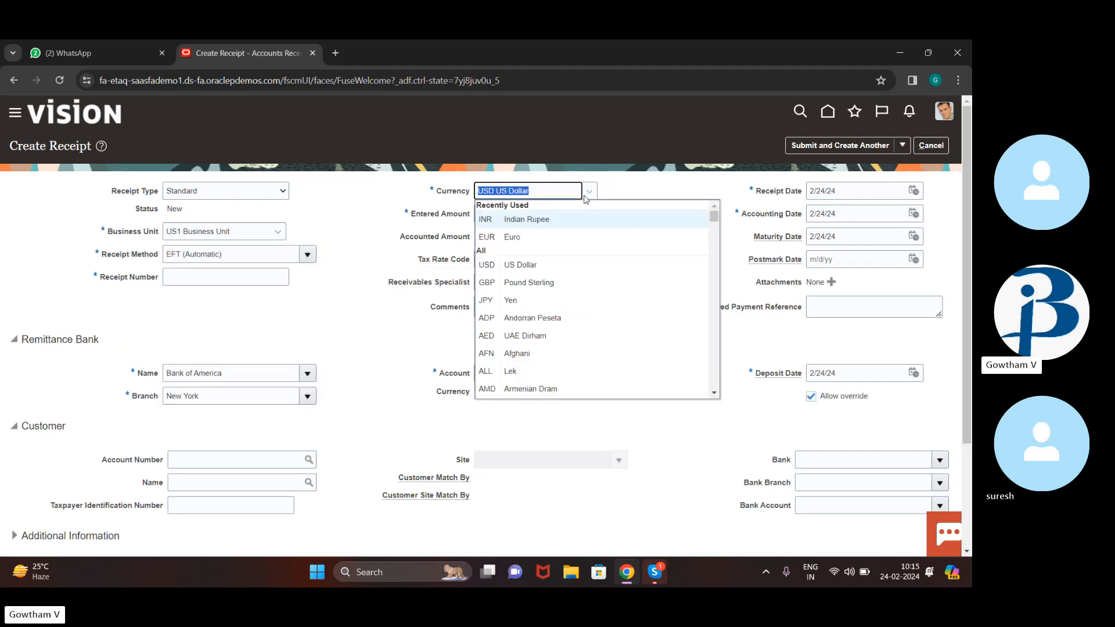
pyautogui.click(589, 220)
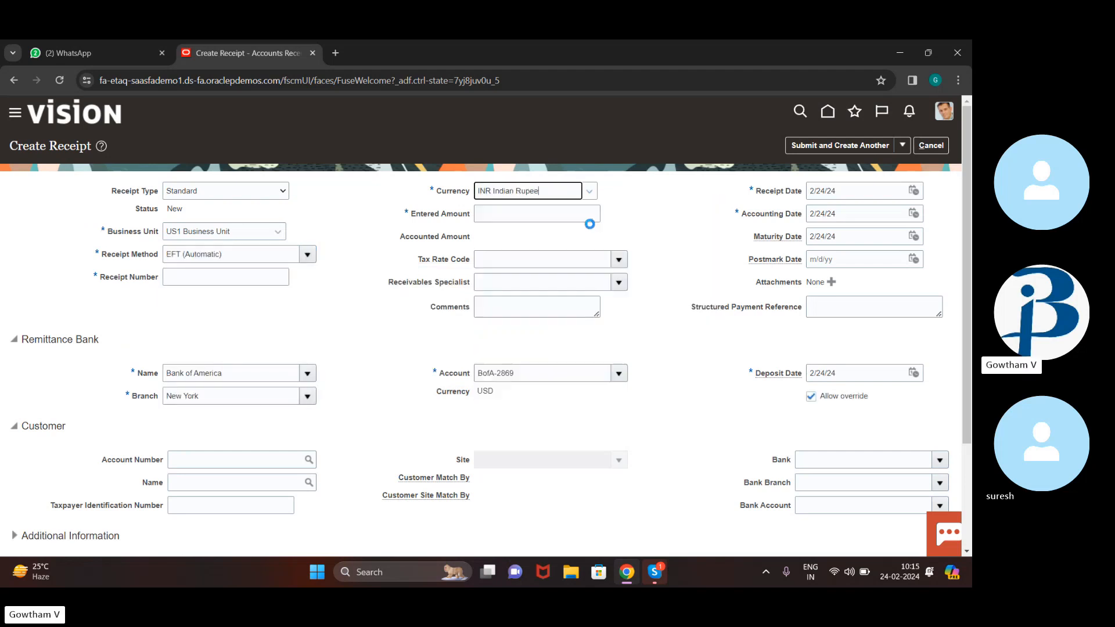
pyautogui.click(562, 213)
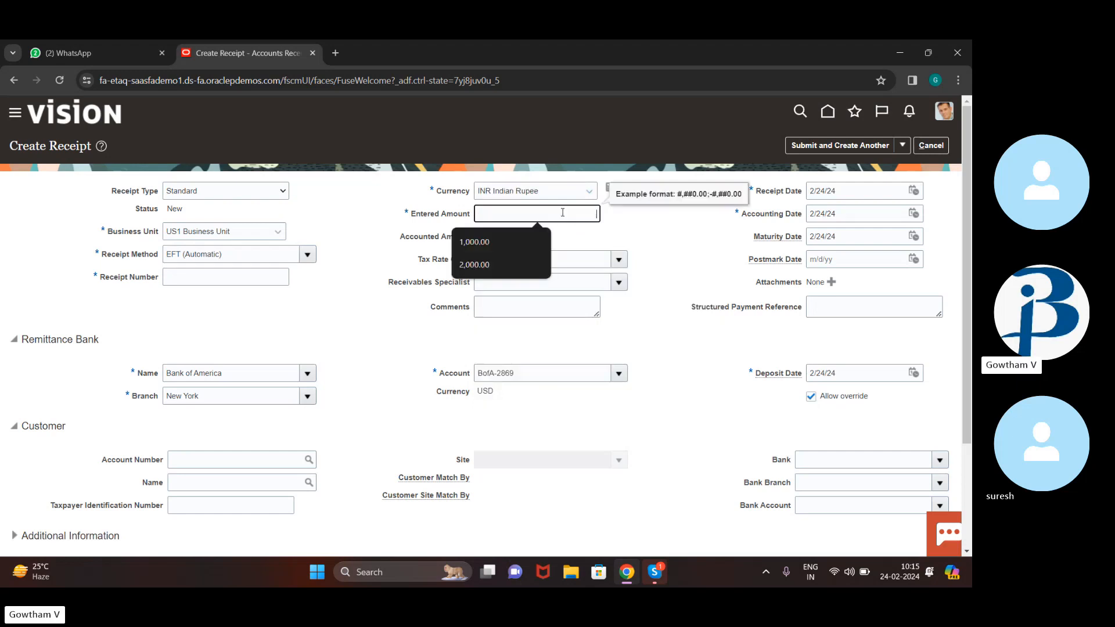
pyautogui.write('50000')
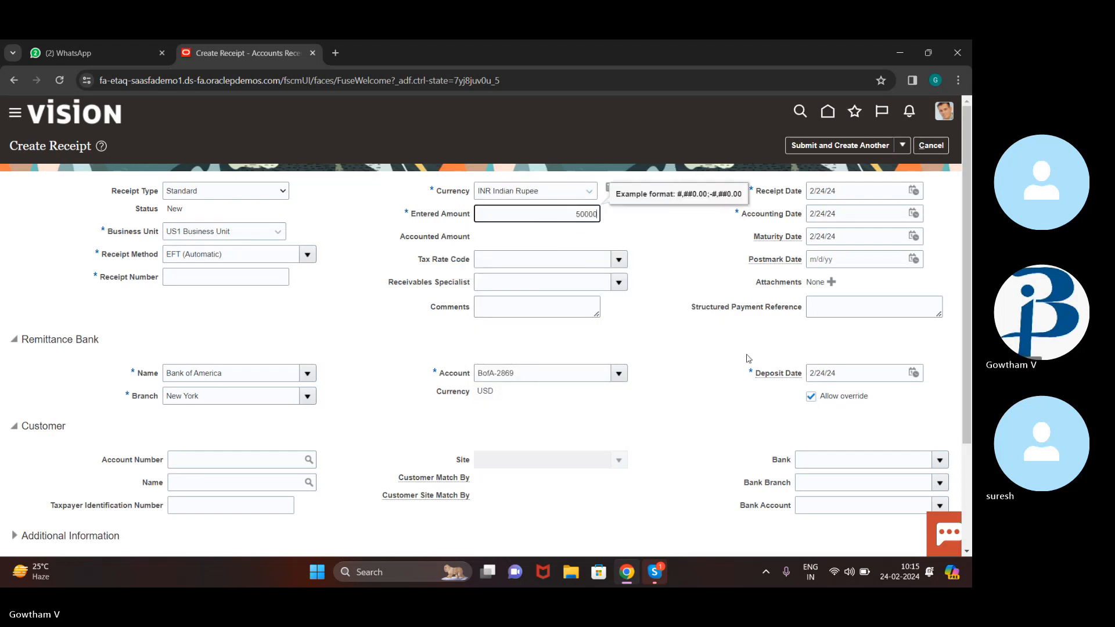
# - Find the customer with the search term "easy", select Easy Solutions, and set the customer site to Oakland
pyautogui.scroll(-1, 731, 336)
pyautogui.scroll(1, 733, 337)
pyautogui.scroll(-3, 733, 337)
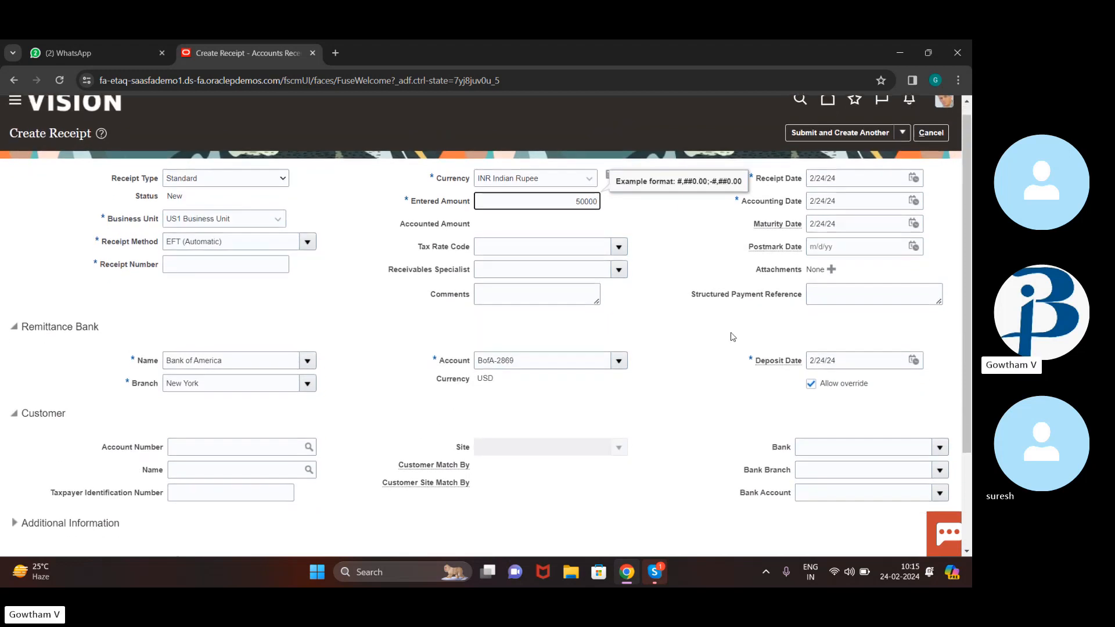
pyautogui.scroll(-1, 731, 337)
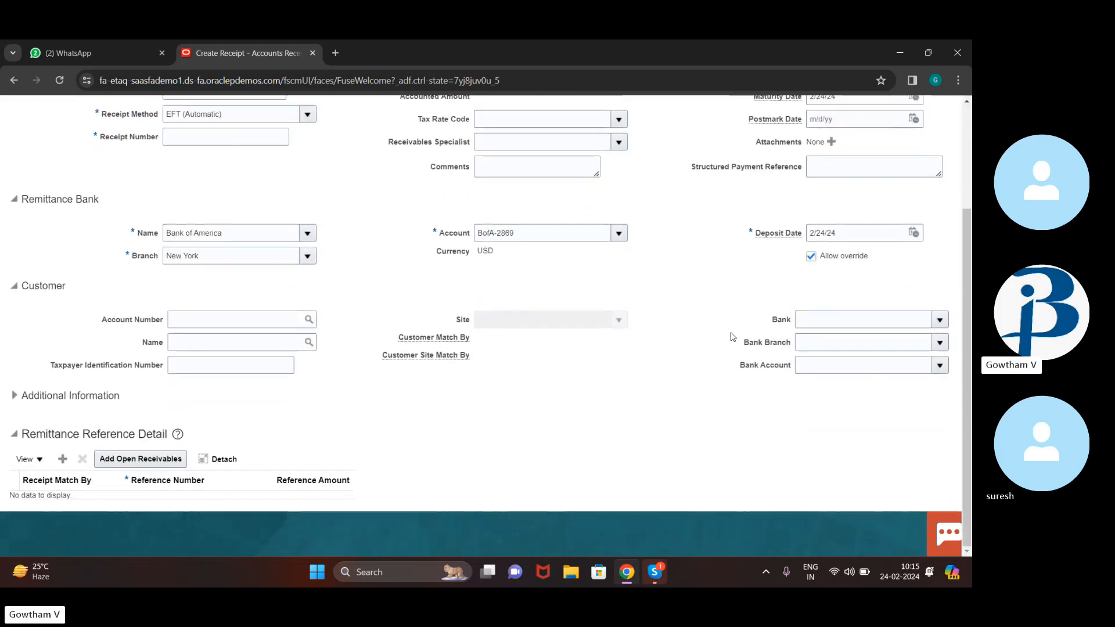
pyautogui.click(310, 342)
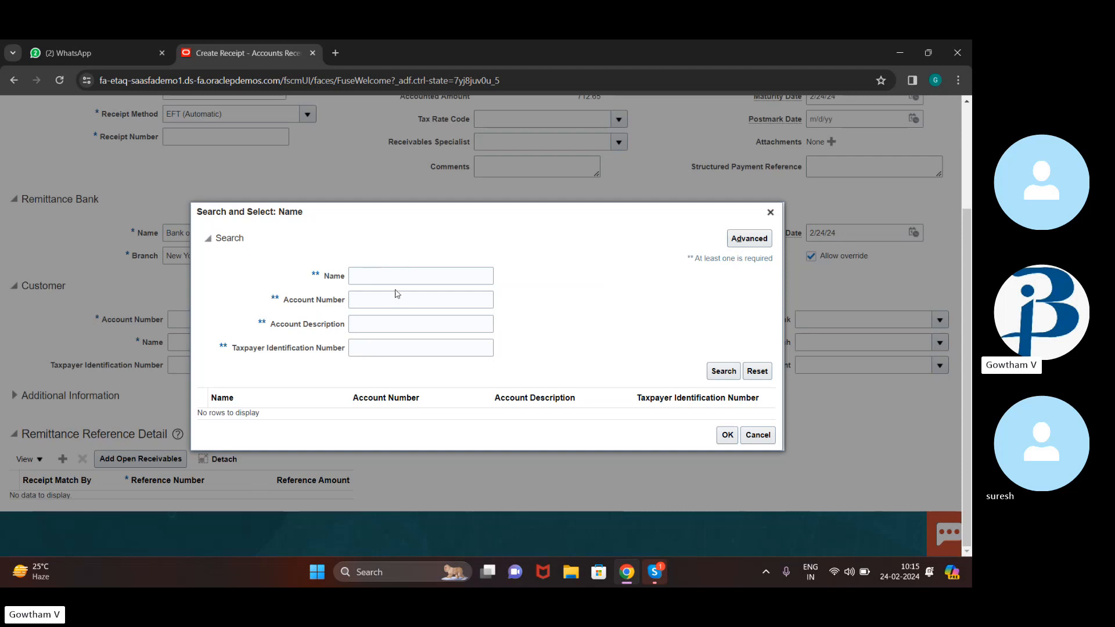
pyautogui.click(414, 281)
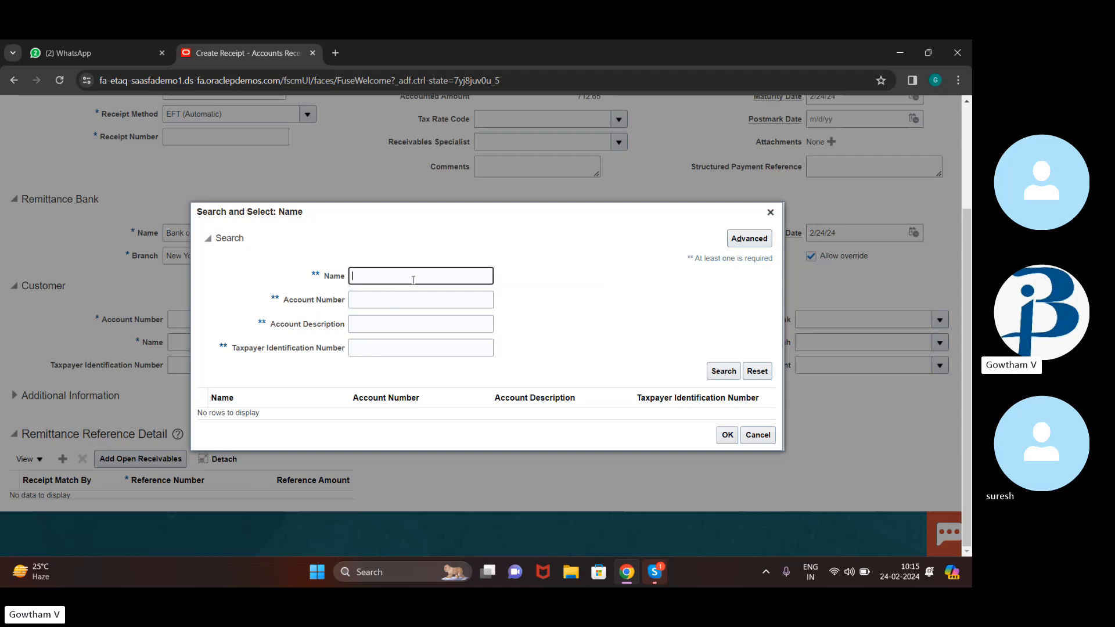
pyautogui.write('easy')
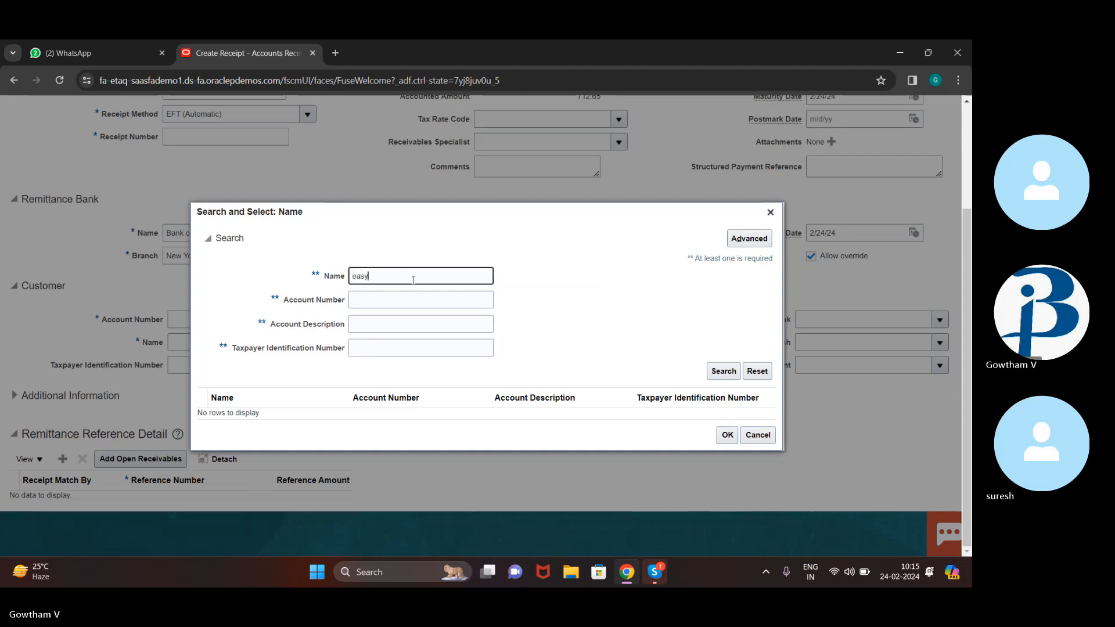
pyautogui.click(718, 369)
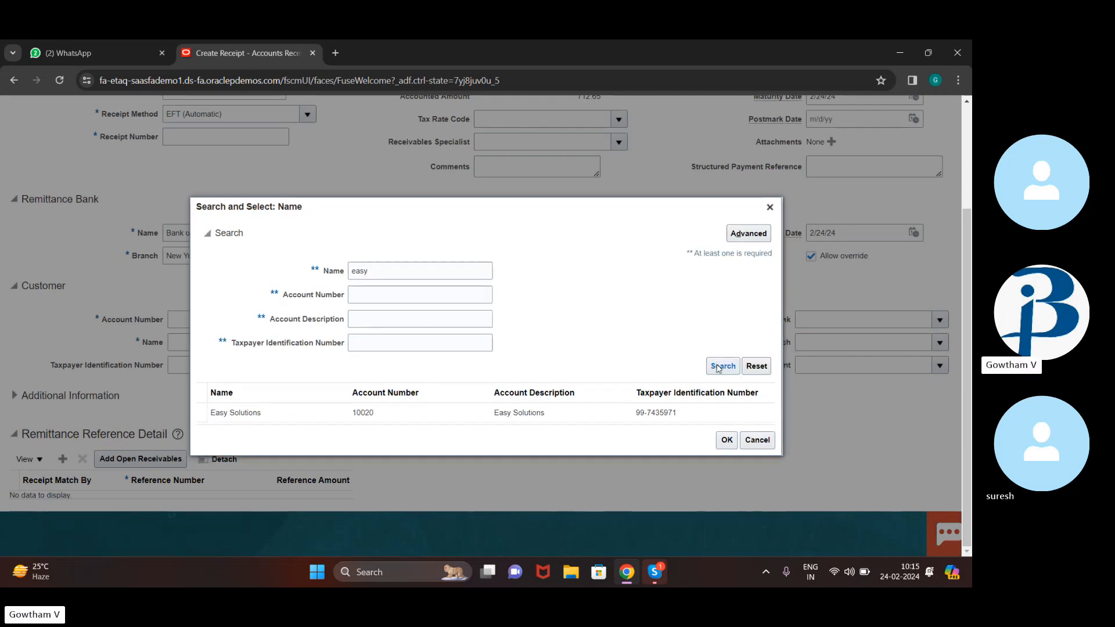
pyautogui.click(726, 440)
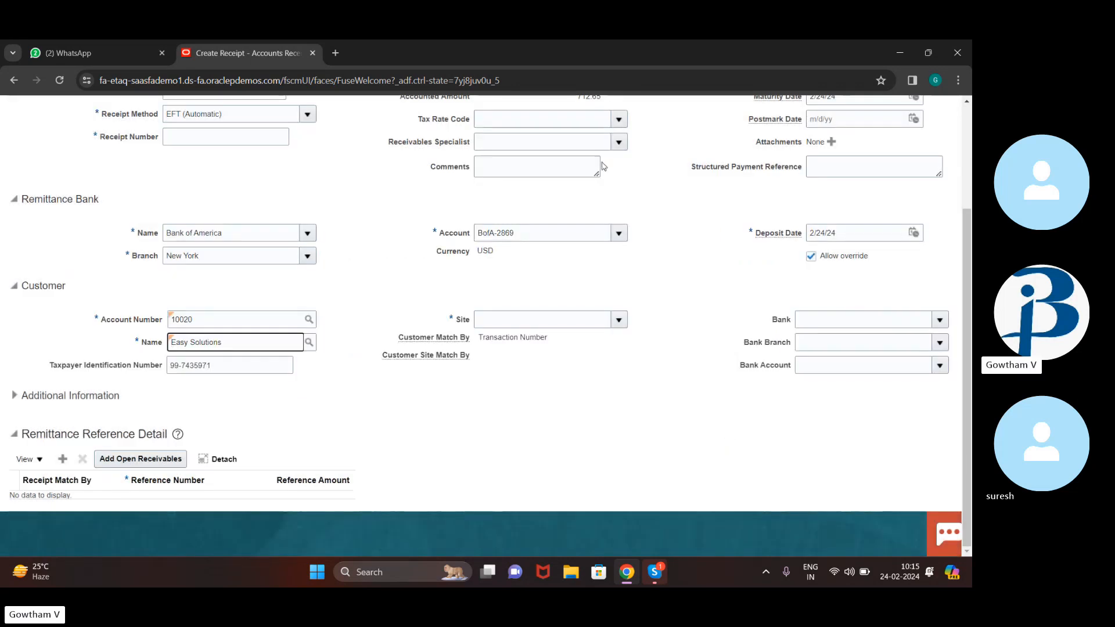
pyautogui.click(619, 320)
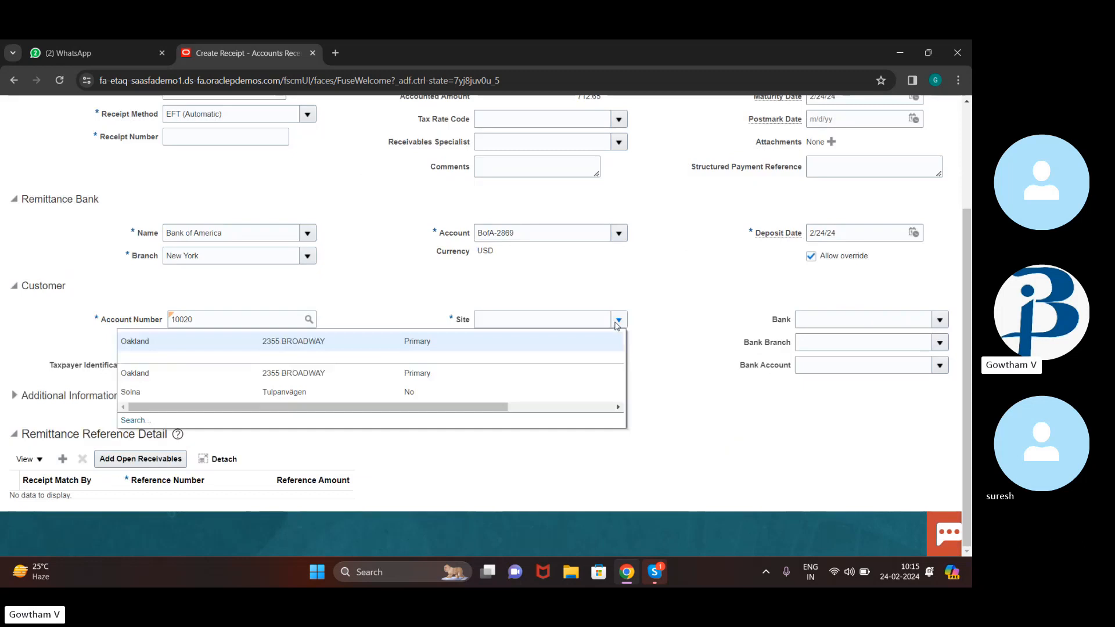
pyautogui.click(557, 350)
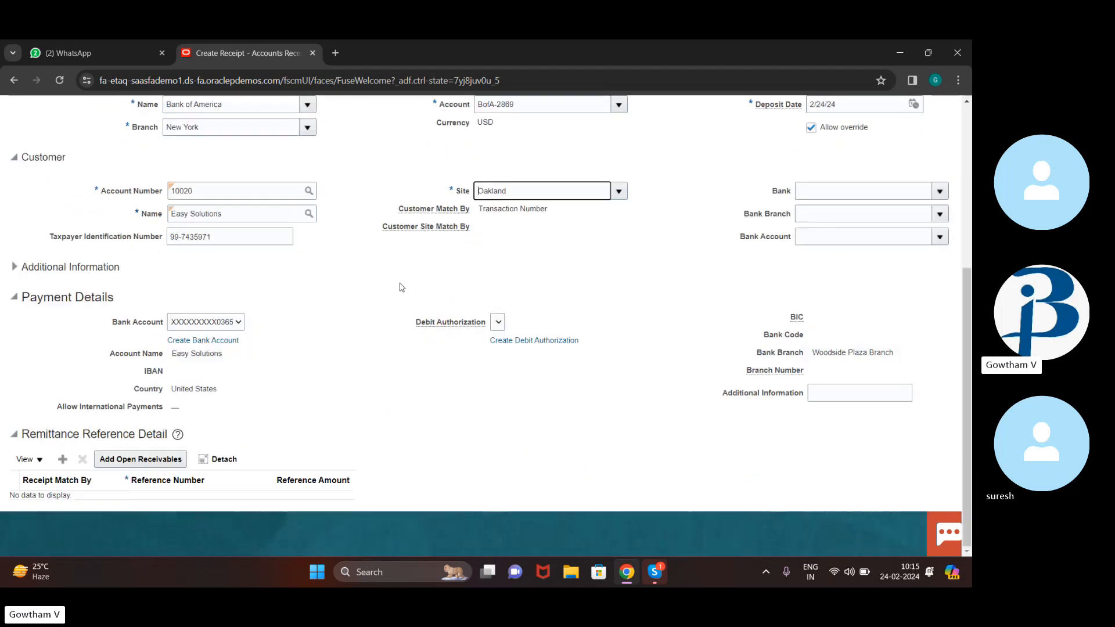
# - Search open receivables with cross-currency transactions included, and add invoice 1374781 to the remittance reference details
pyautogui.click(125, 459)
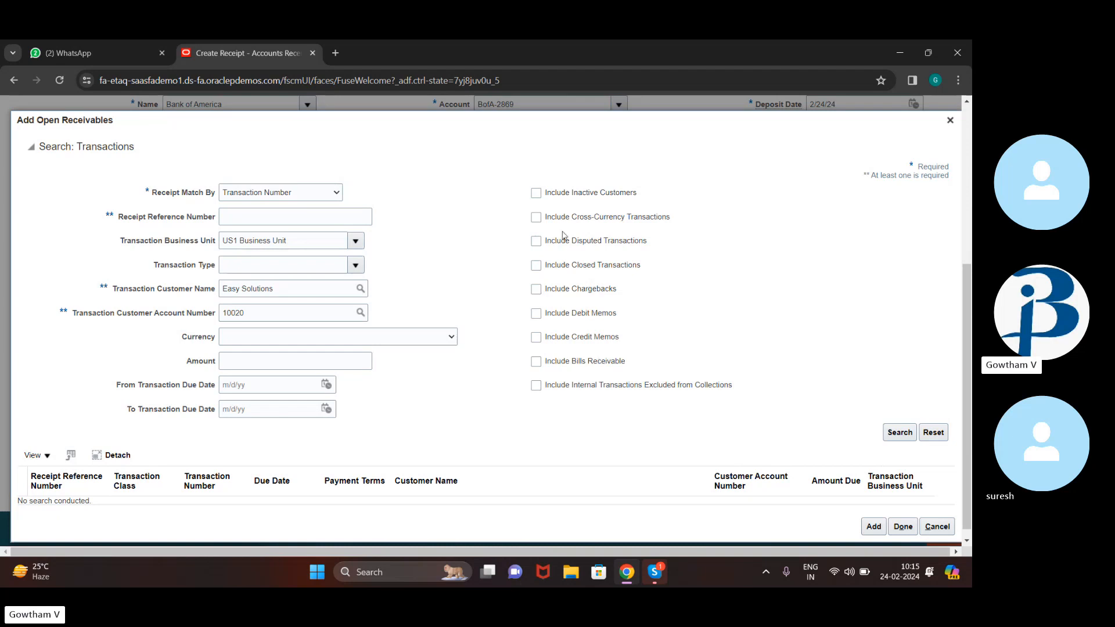
pyautogui.click(536, 218)
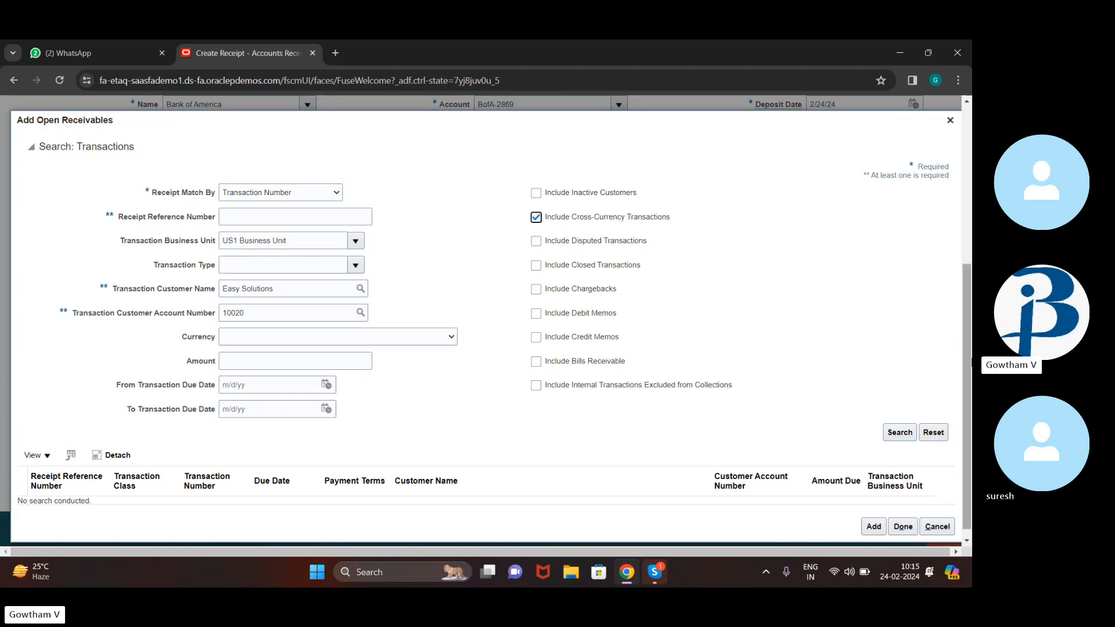
pyautogui.click(904, 432)
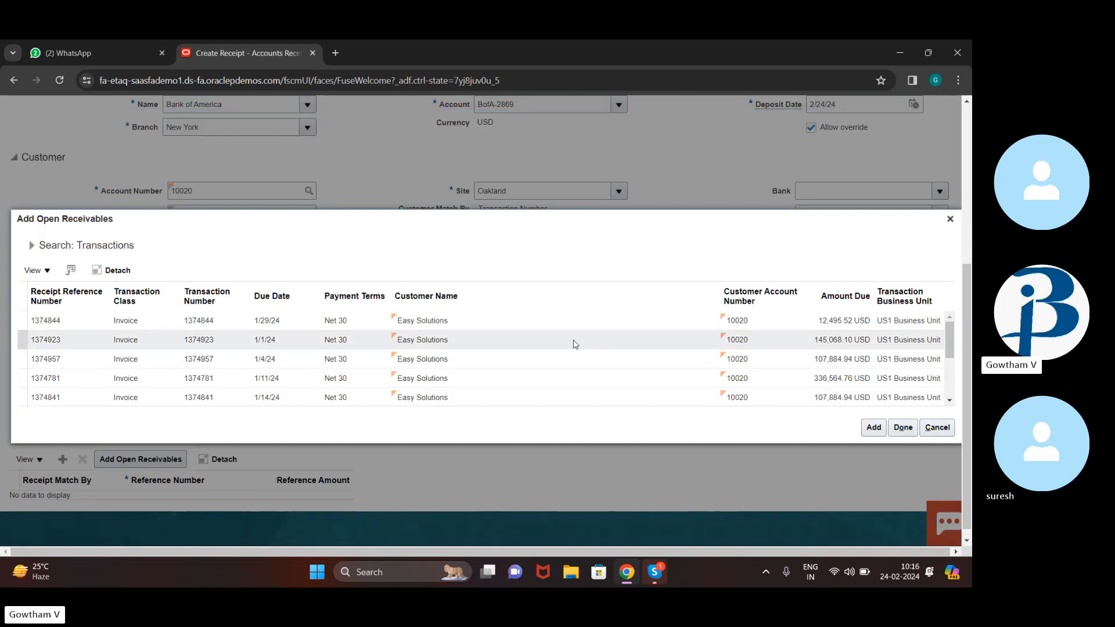
pyautogui.click(566, 381)
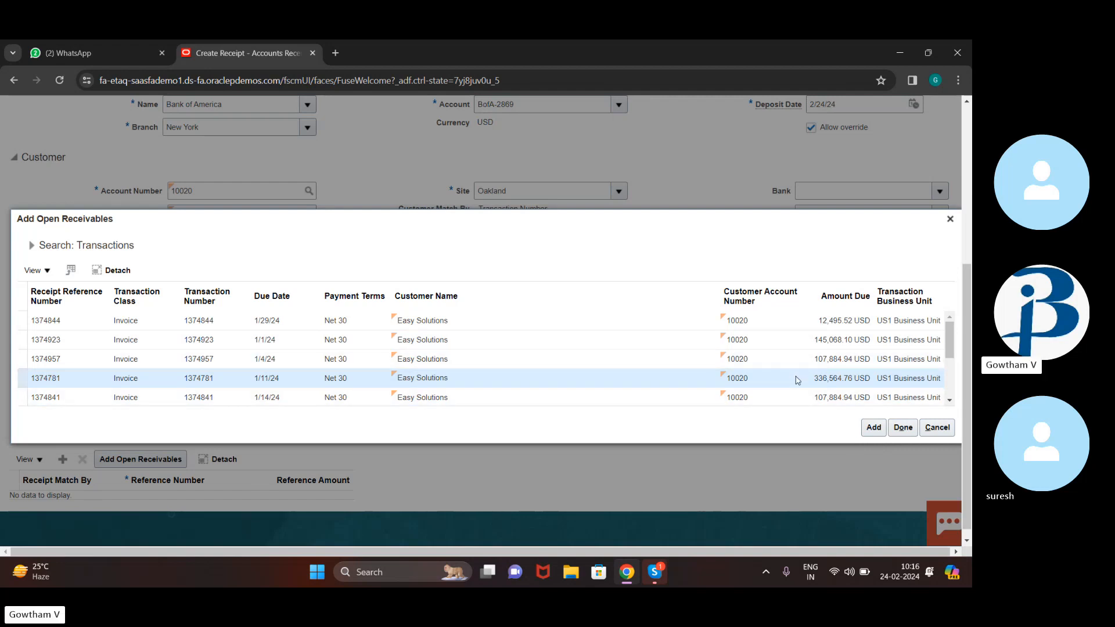
pyautogui.click(904, 430)
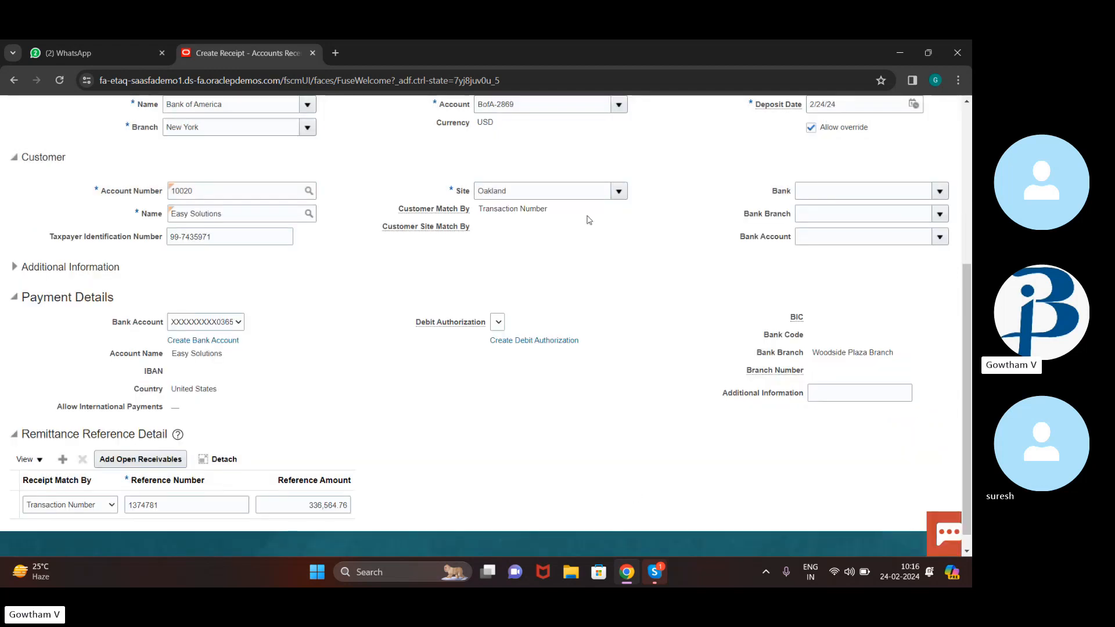
pyautogui.click(167, 461)
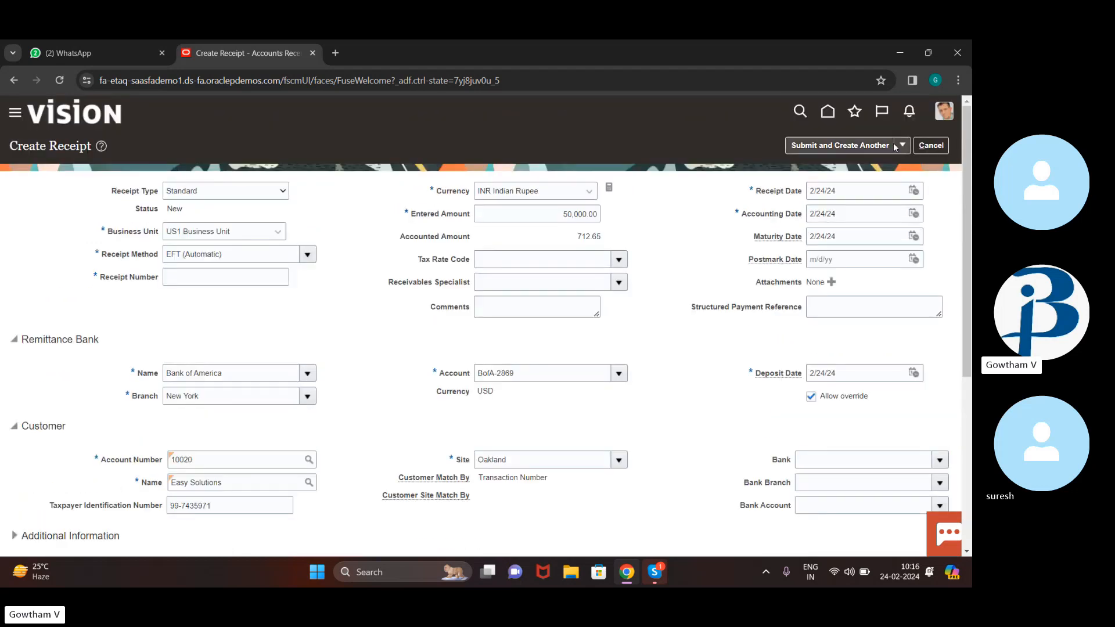
# - Set the receipt number to 1234 and submit the receipt for manual application
pyautogui.click(895, 144)
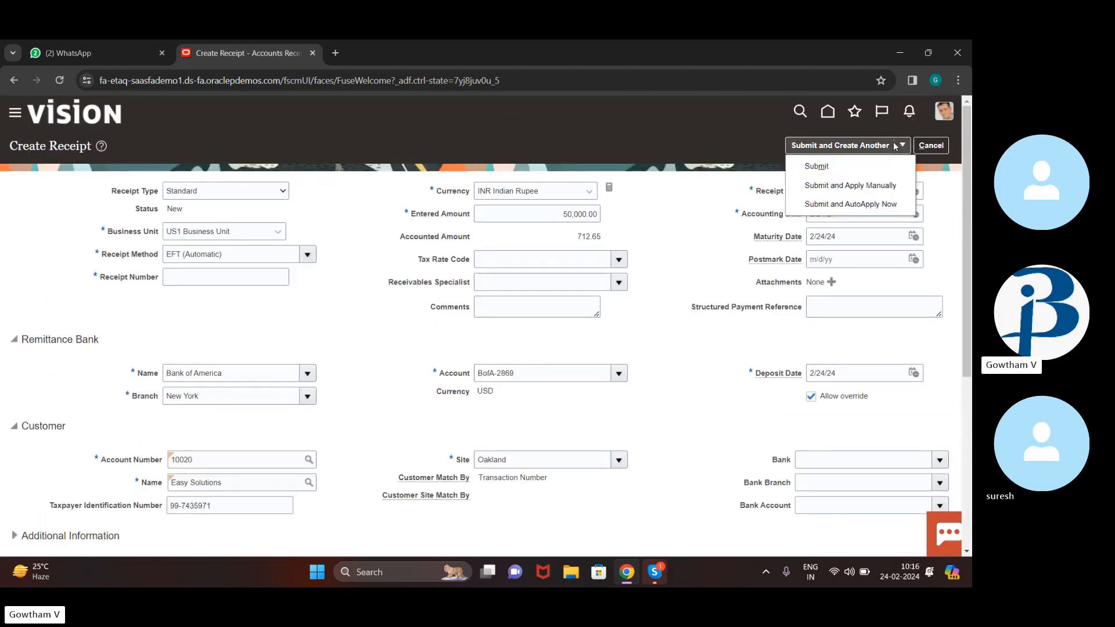
pyautogui.click(892, 186)
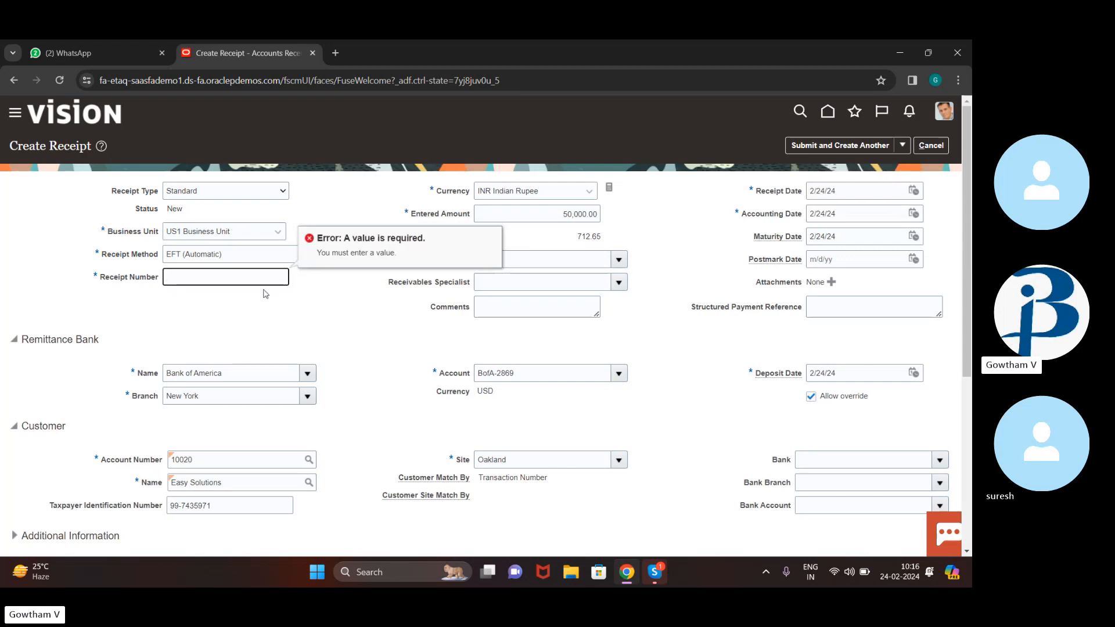
pyautogui.write('1234')
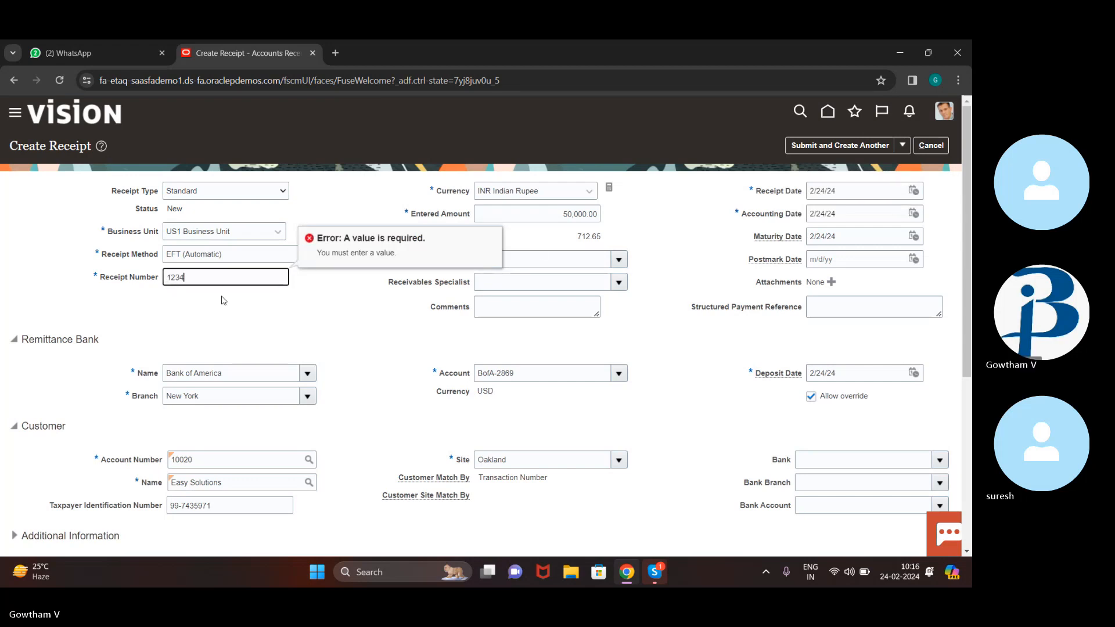
pyautogui.click(902, 146)
pyautogui.click(867, 184)
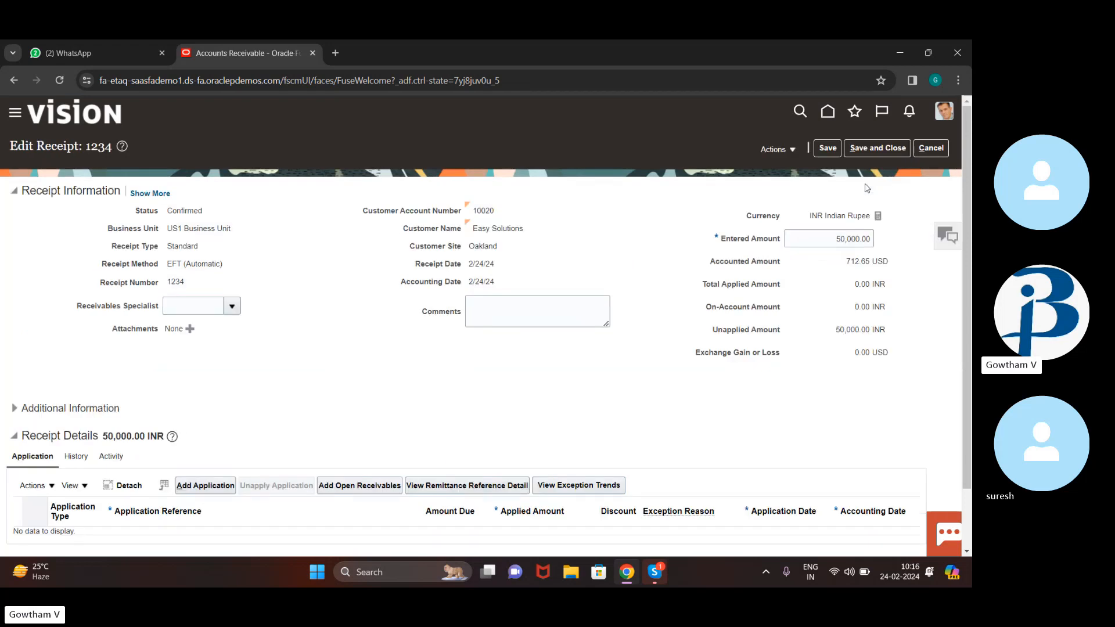
# - Apply receipt 1234 to invoice 1374781 by searching its open receivables with cross-currency transactions included
pyautogui.scroll(-1, 726, 285)
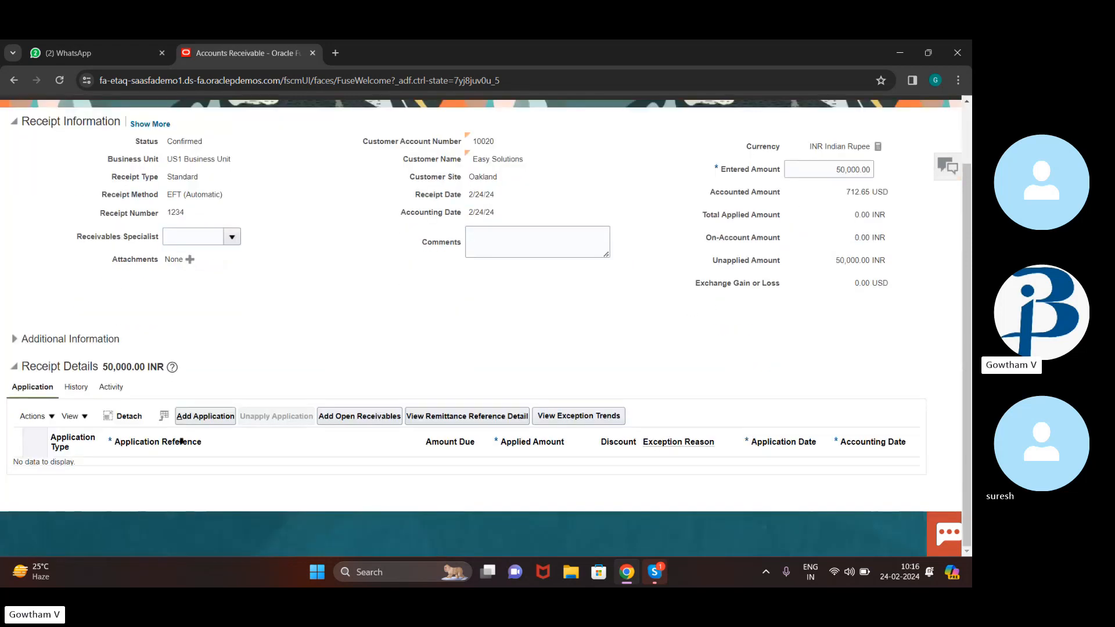
pyautogui.click(375, 417)
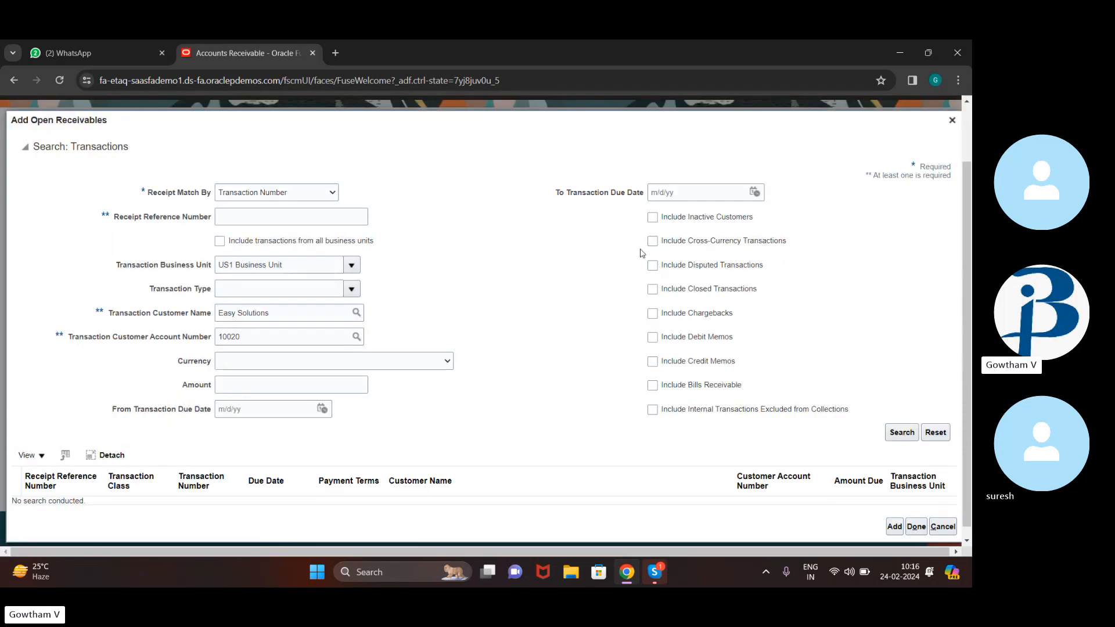
pyautogui.click(653, 240)
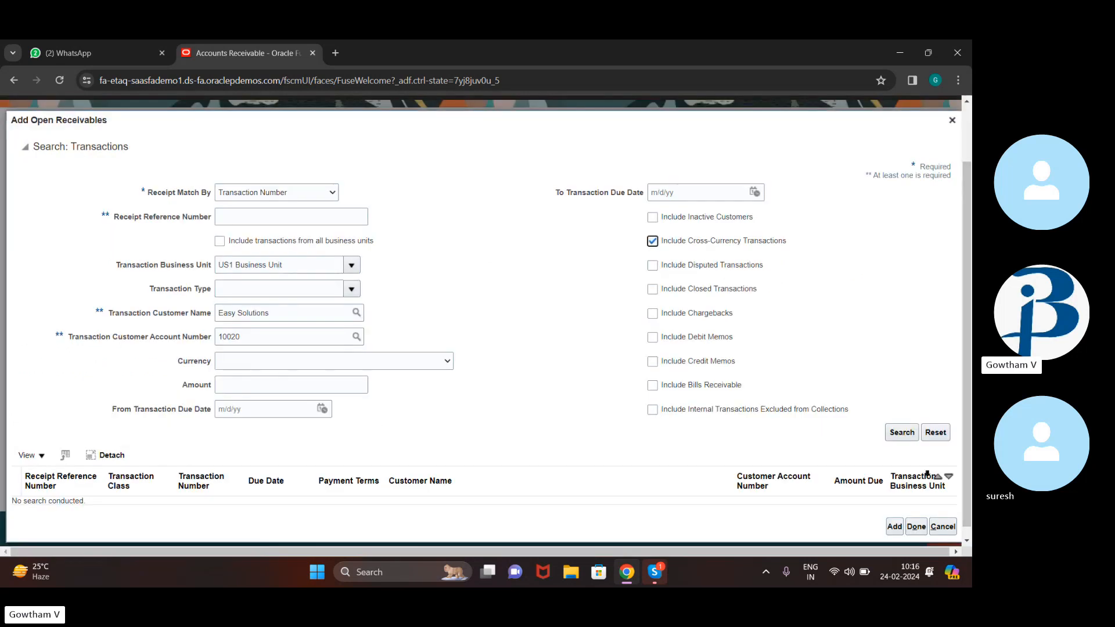
pyautogui.click(902, 433)
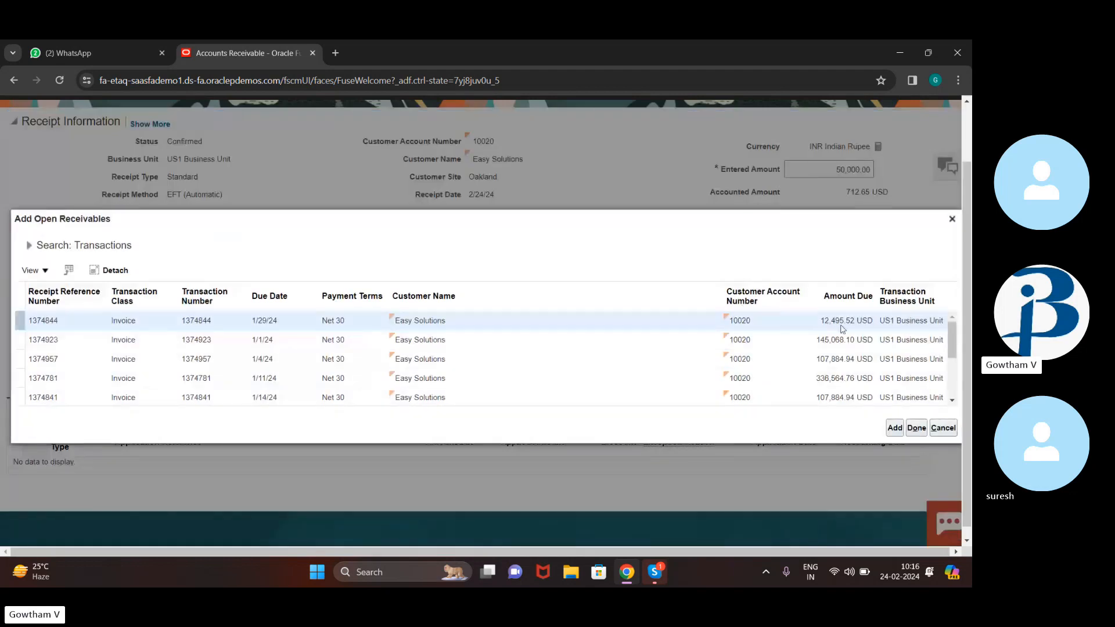
pyautogui.click(814, 381)
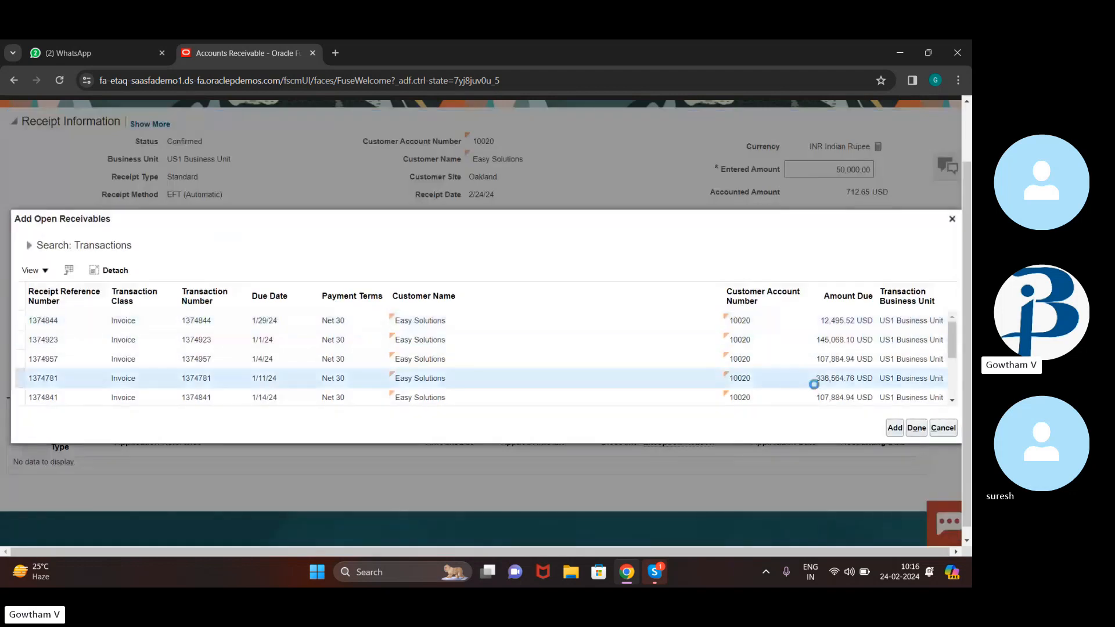
pyautogui.click(918, 428)
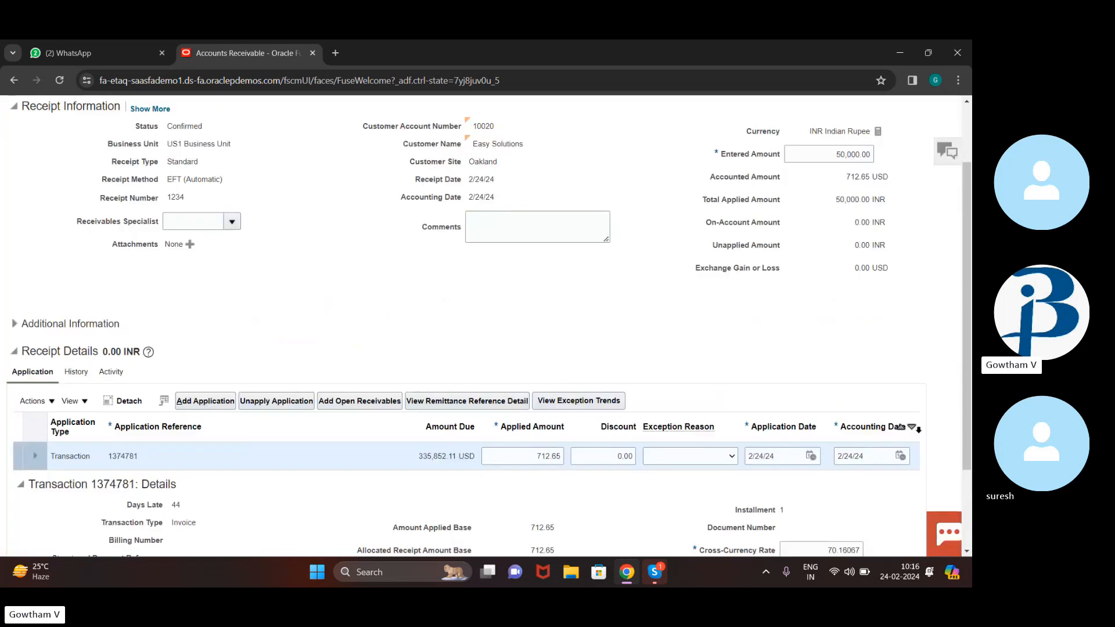
# - Review the application details of receipt 1234 and post the receipt to the ledger
pyautogui.scroll(-2, 615, 281)
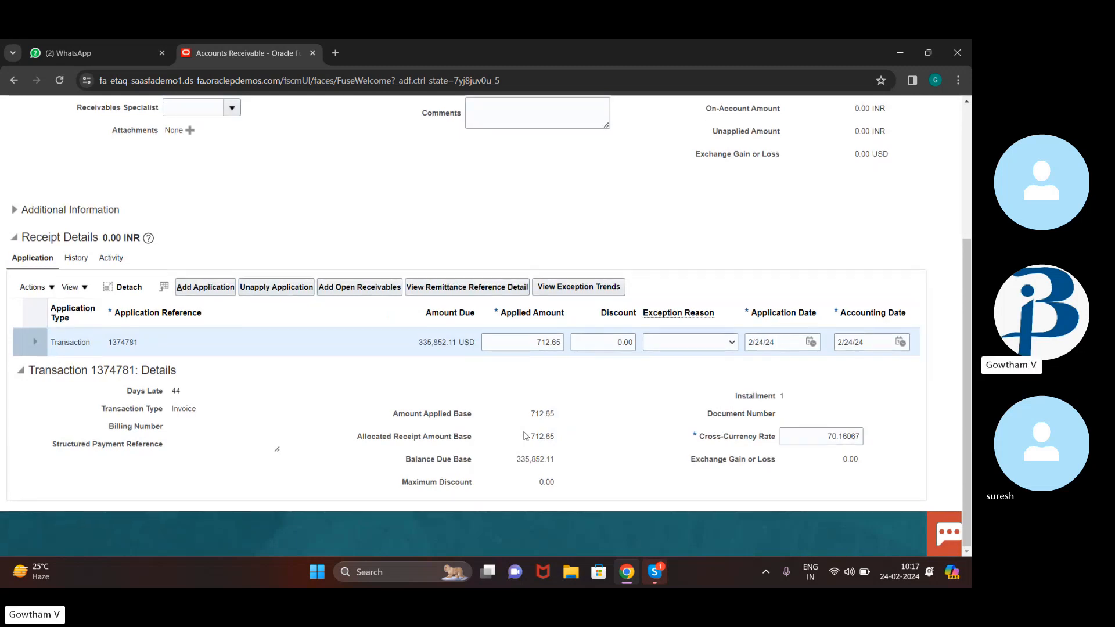
pyautogui.scroll(3, 525, 435)
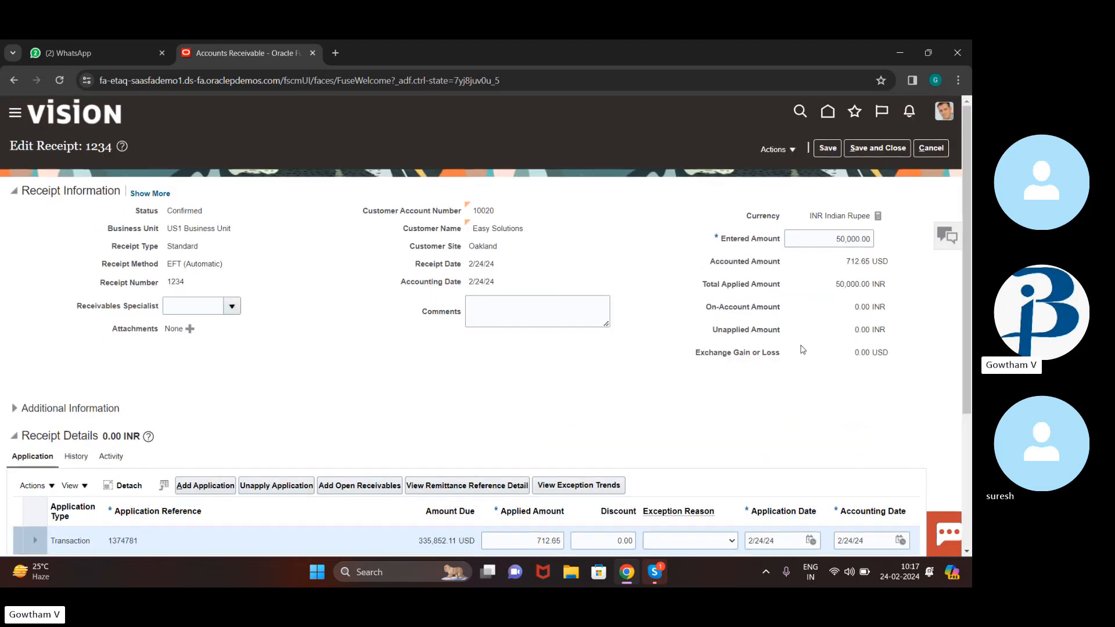
pyautogui.scroll(-3, 803, 348)
pyautogui.scroll(3, 642, 360)
pyautogui.click(787, 152)
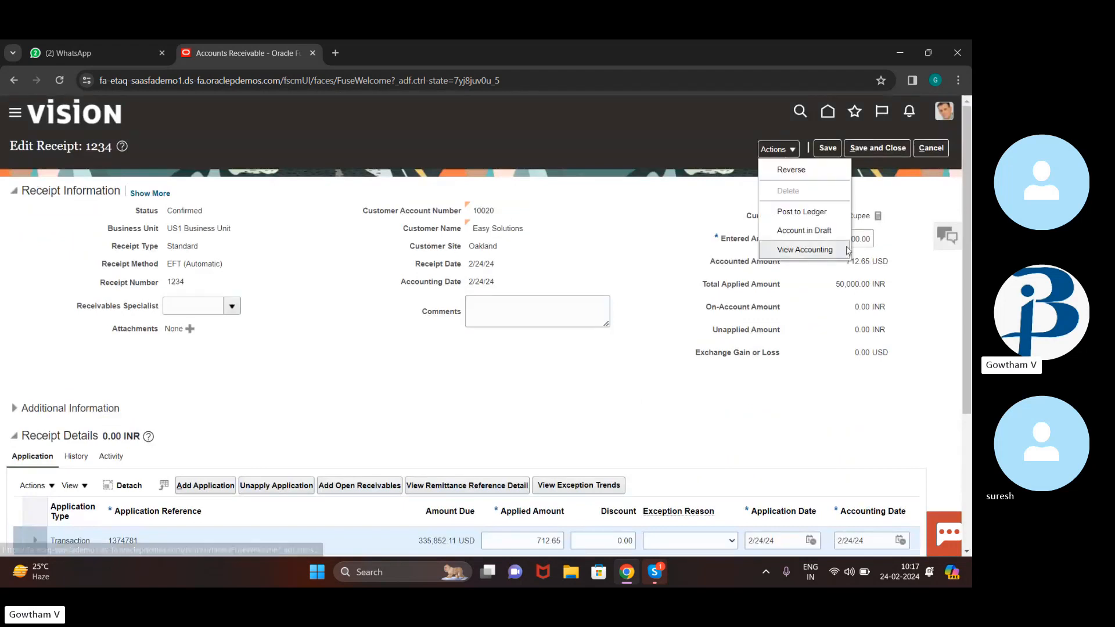
pyautogui.click(829, 212)
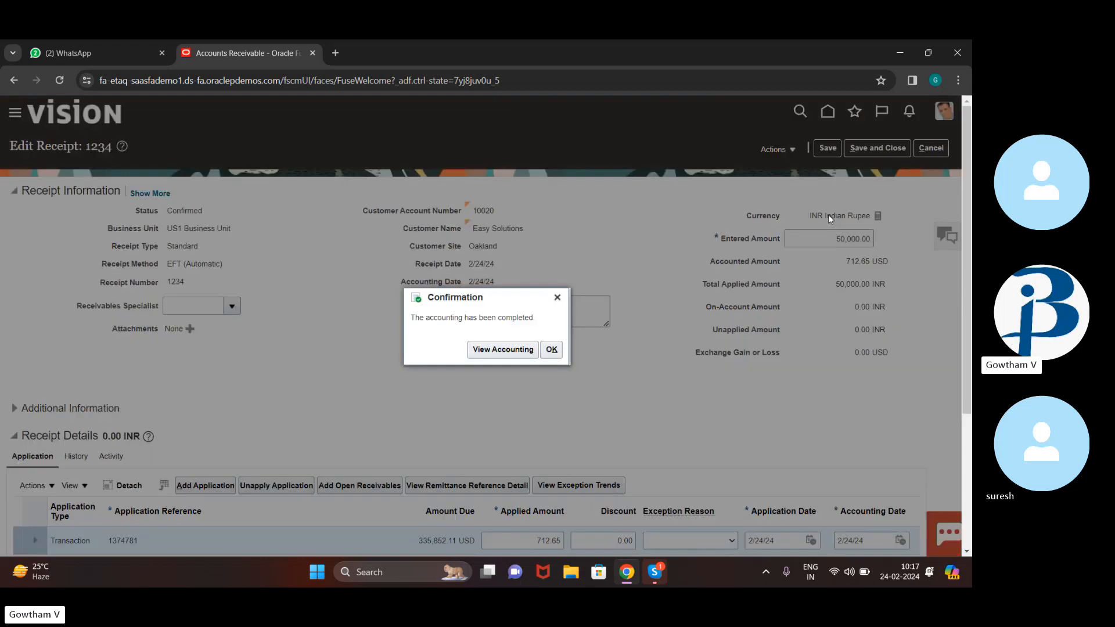
# - View the accounting lines of receipt 1234, examining the entered INR and accounted USD debits and credits
pyautogui.click(503, 350)
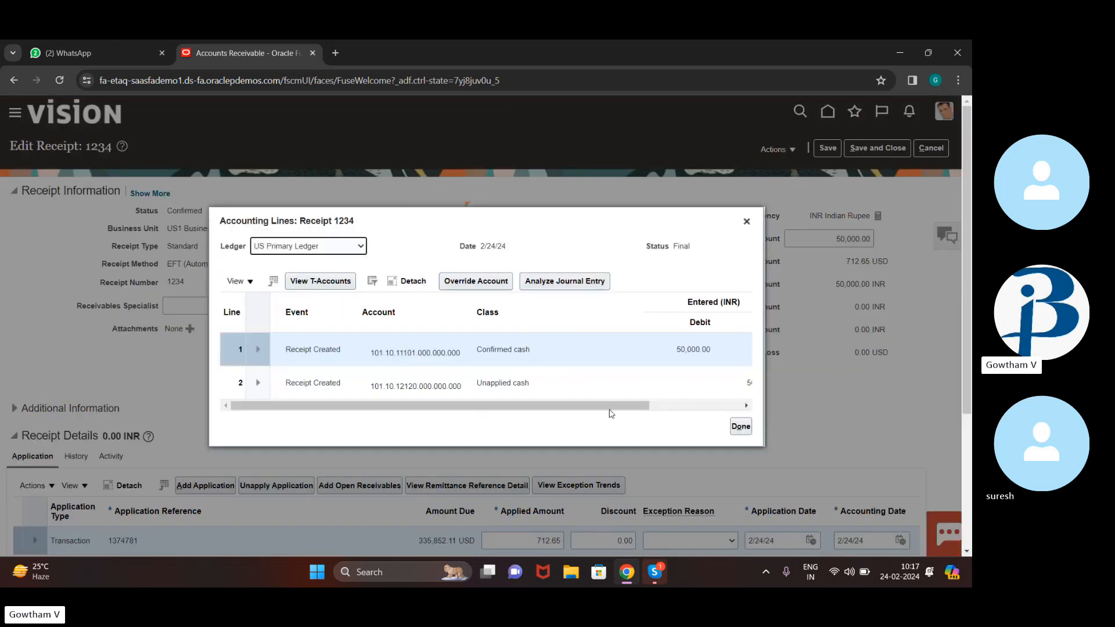
pyautogui.hscroll(3, 690, 343)
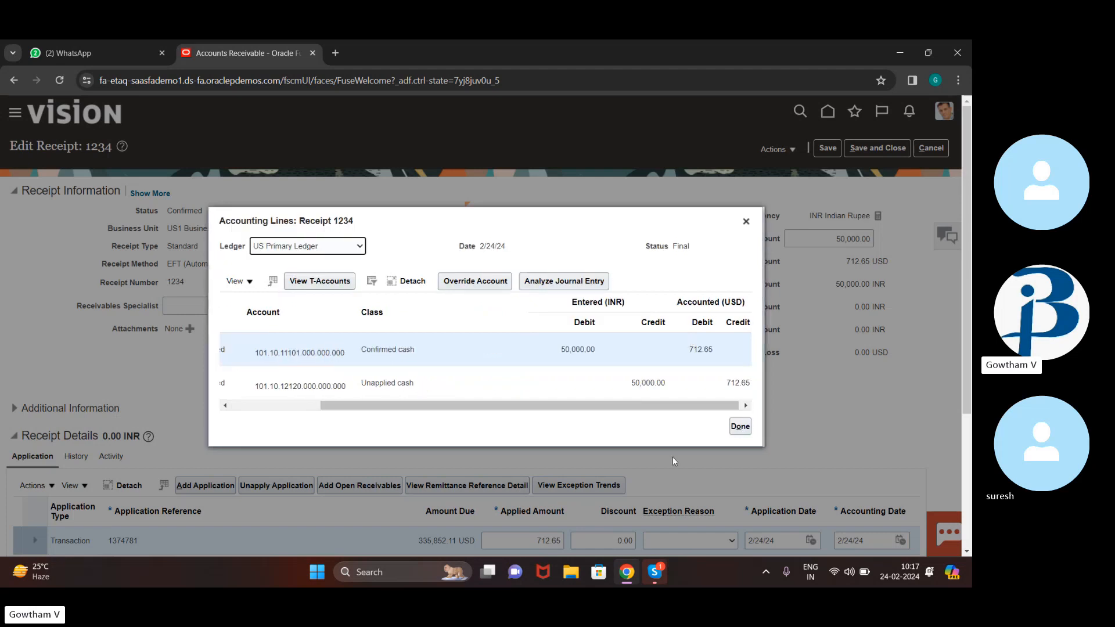
pyautogui.scroll(-1, 673, 457)
pyautogui.scroll(1, 673, 456)
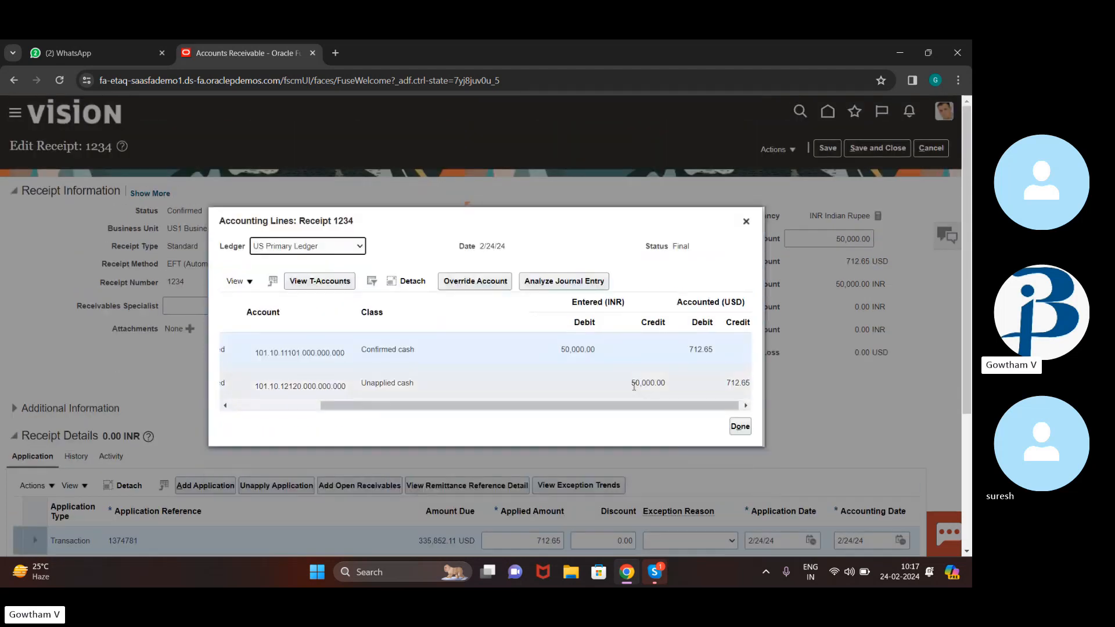
pyautogui.hscroll(1, 635, 386)
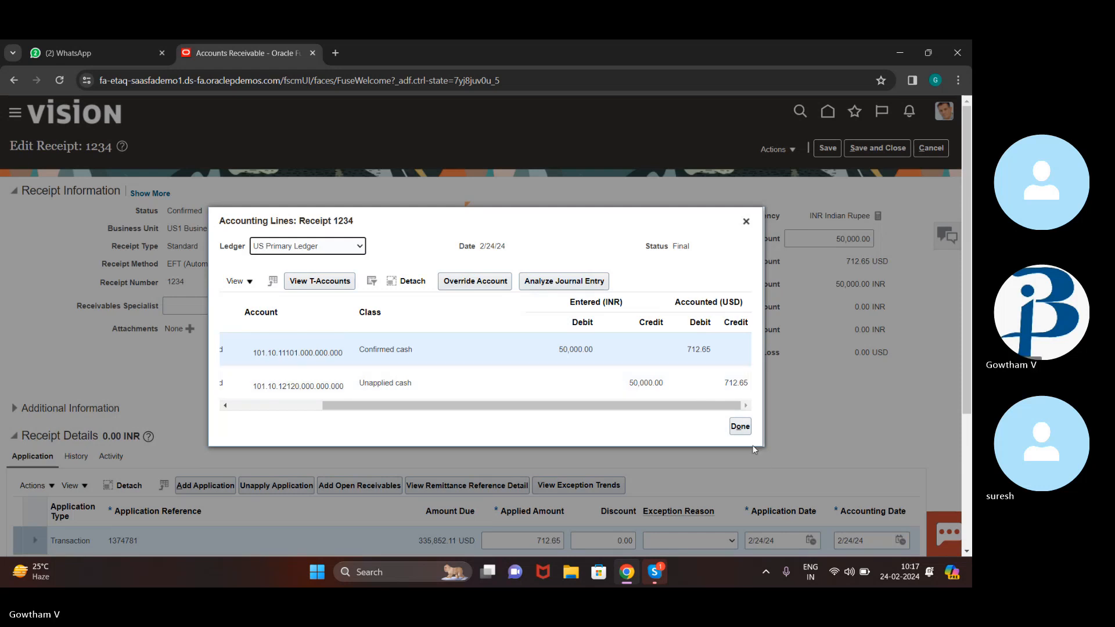
pyautogui.click(741, 429)
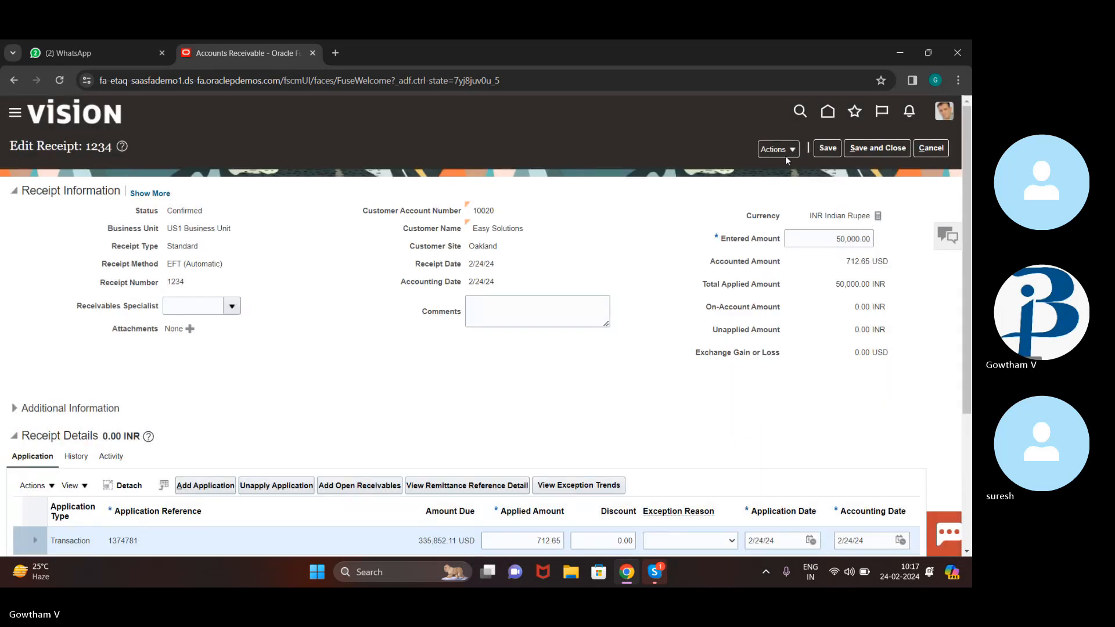
# - Save receipt 1234 and close it to return to the Accounts Receivable work area
pyautogui.click(787, 156)
pyautogui.moveTo(904, 196); pyautogui.dragTo(871, 149)
pyautogui.click(871, 150)
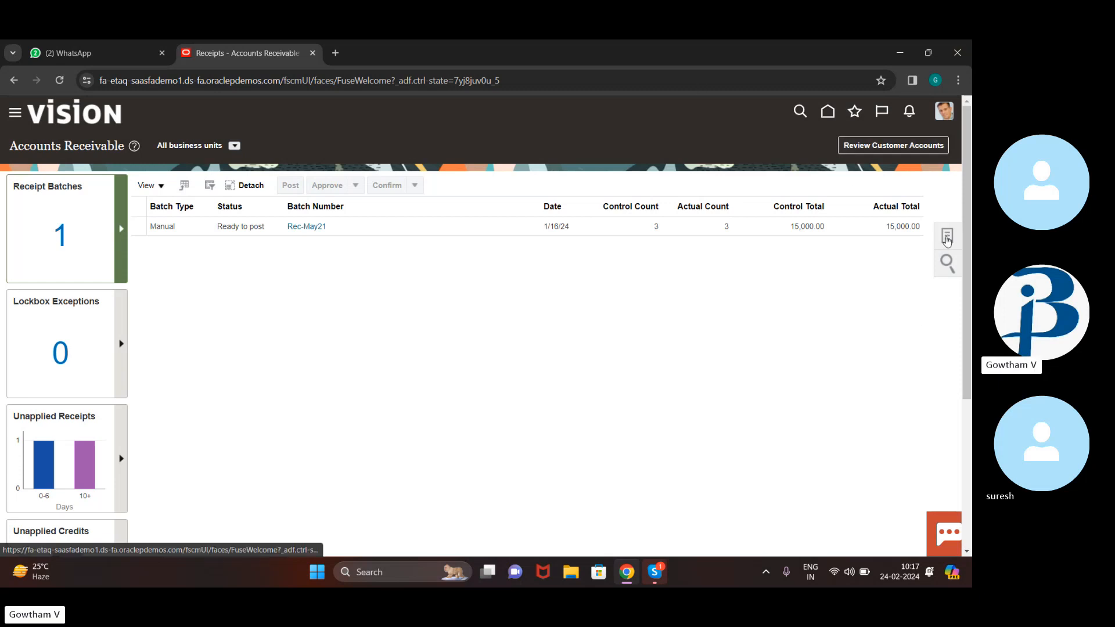
pyautogui.click(948, 237)
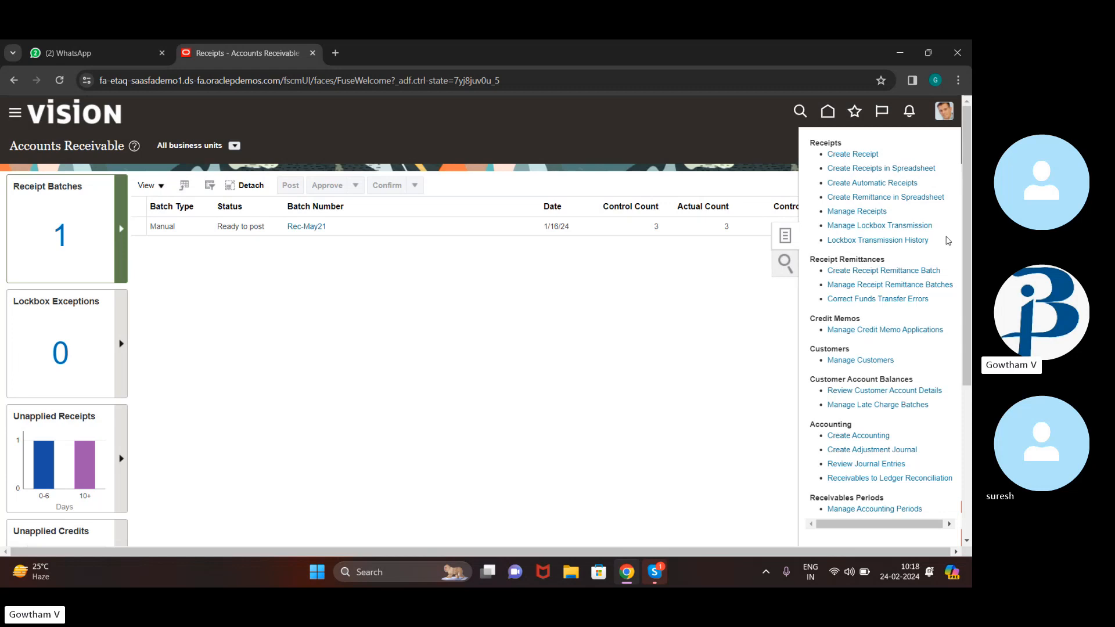
pyautogui.click(543, 339)
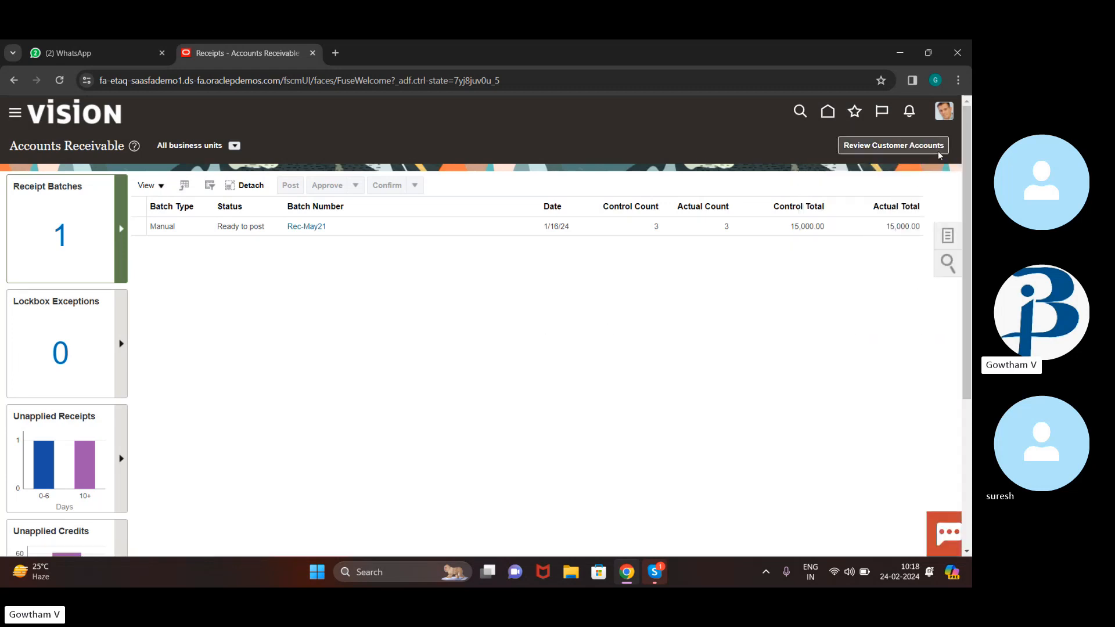
pyautogui.click(942, 237)
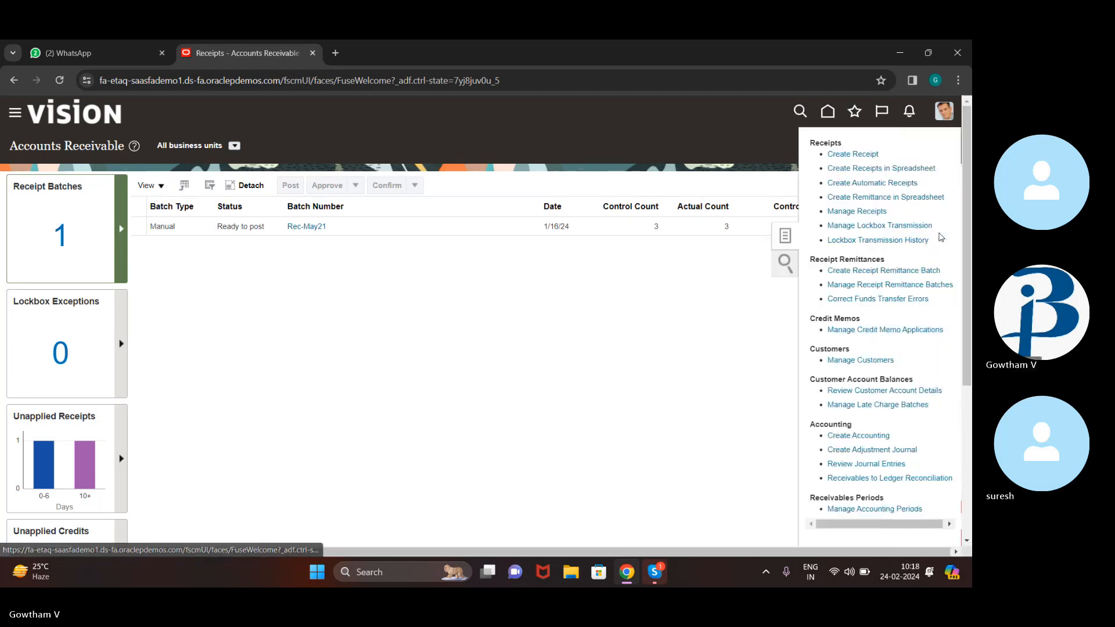
pyautogui.moveTo(841, 378); pyautogui.dragTo(828, 112)
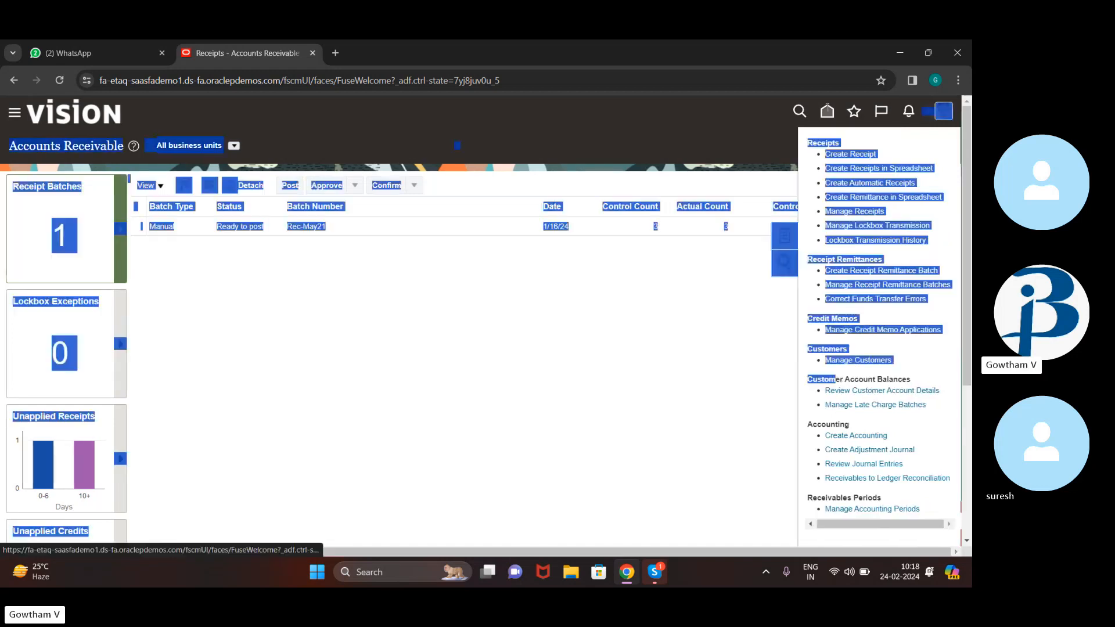
# - Go from the home page to the Billing work area and start creating a new customer
pyautogui.click(828, 112)
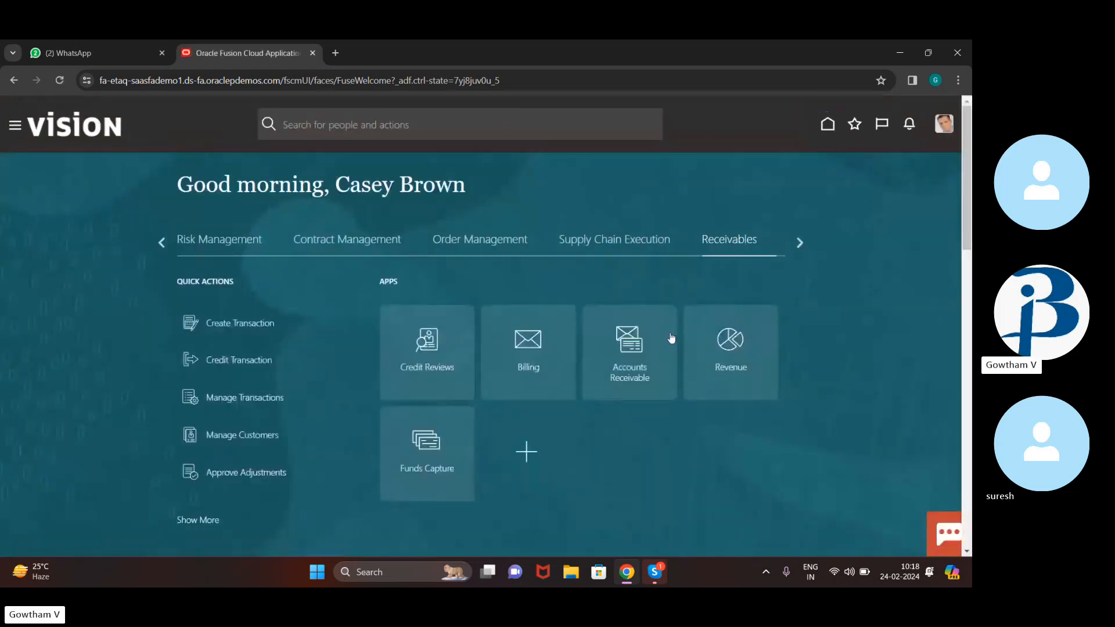
pyautogui.scroll(-4, 792, 438)
pyautogui.scroll(3, 792, 437)
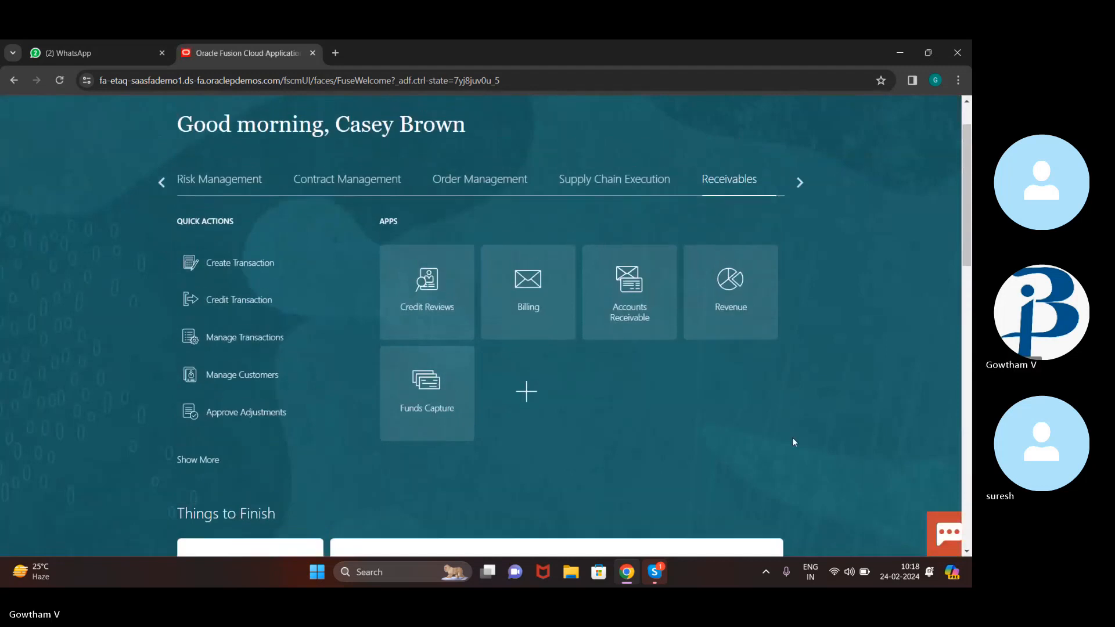
pyautogui.scroll(1, 794, 442)
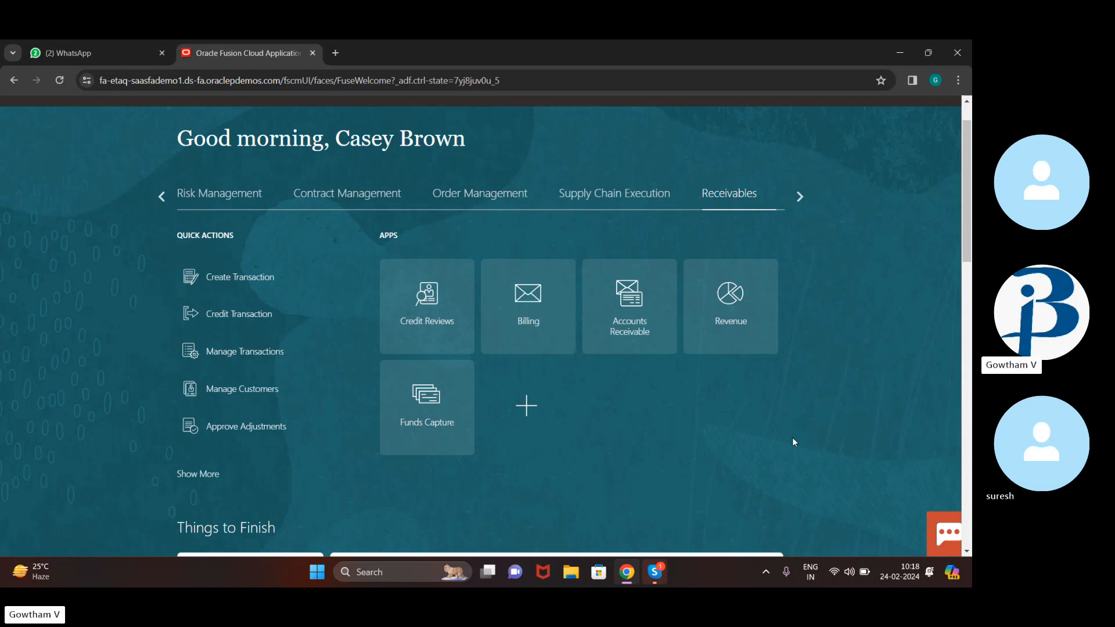
pyautogui.click(527, 300)
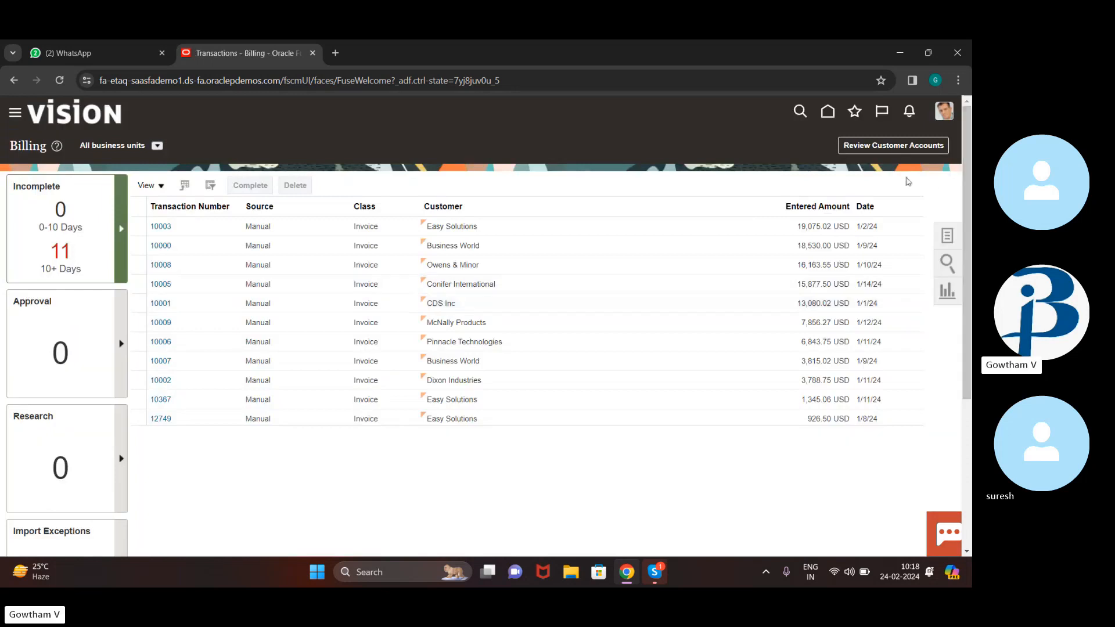
pyautogui.click(947, 239)
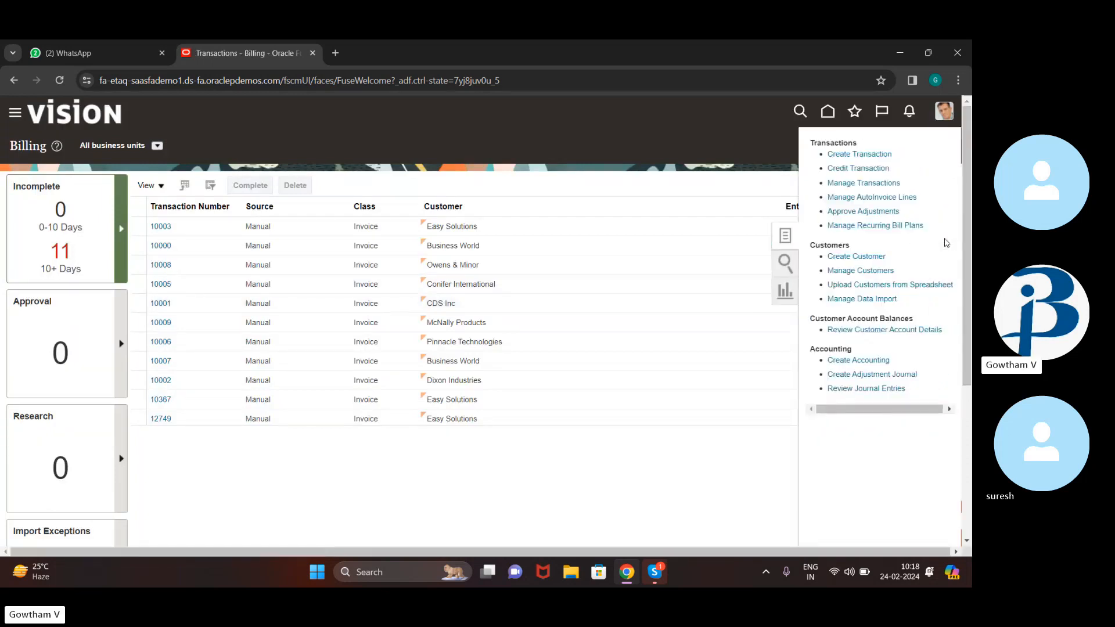
pyautogui.click(842, 256)
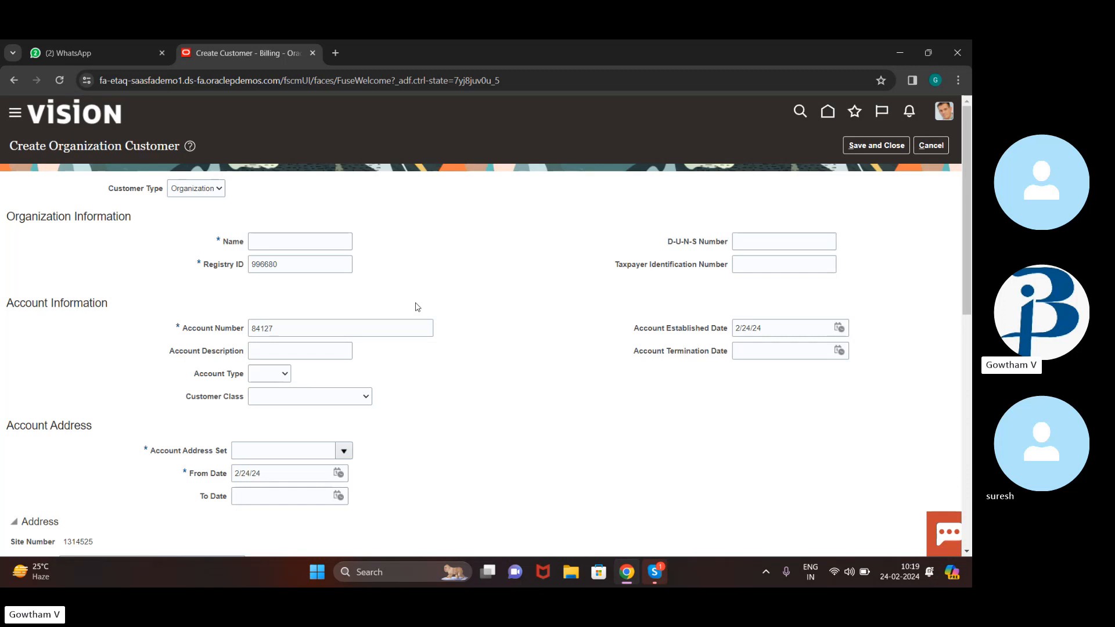
# - Name the new organization customer "11 buddy corporation", keeping the default registry ID
pyautogui.click(338, 238)
pyautogui.write('11 buddy')
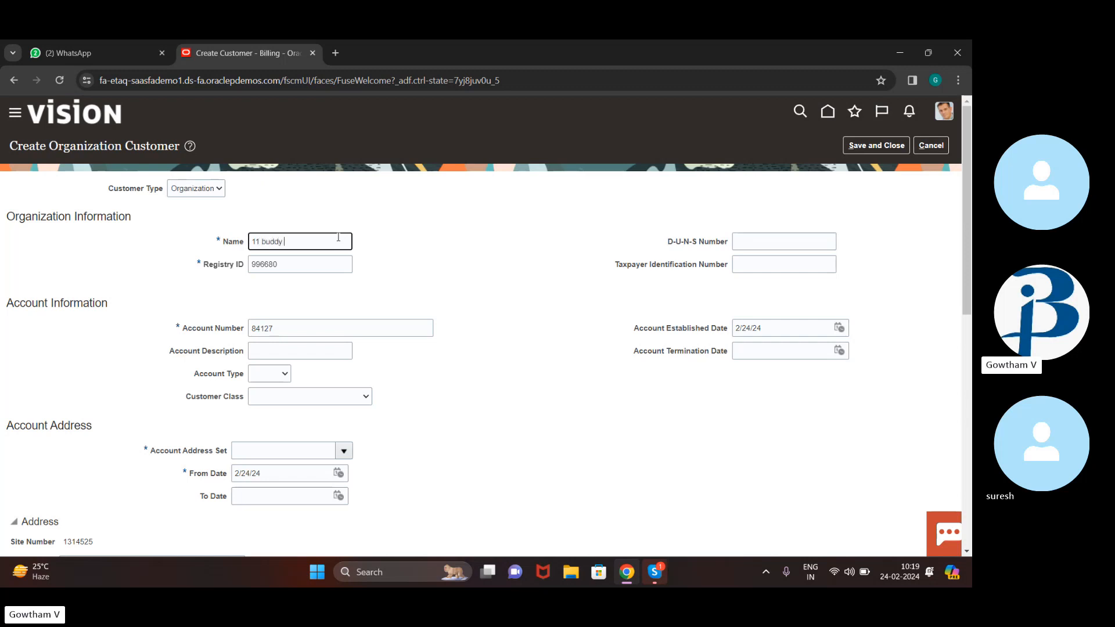
pyautogui.write(' corporation')
pyautogui.doubleClick(273, 268)
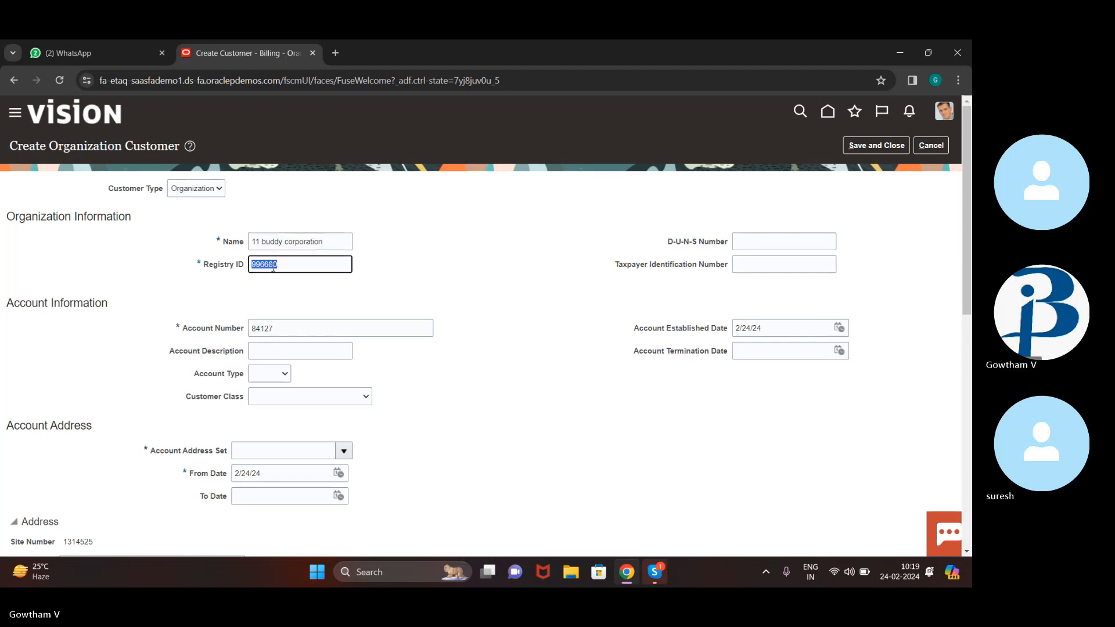
pyautogui.click(395, 277)
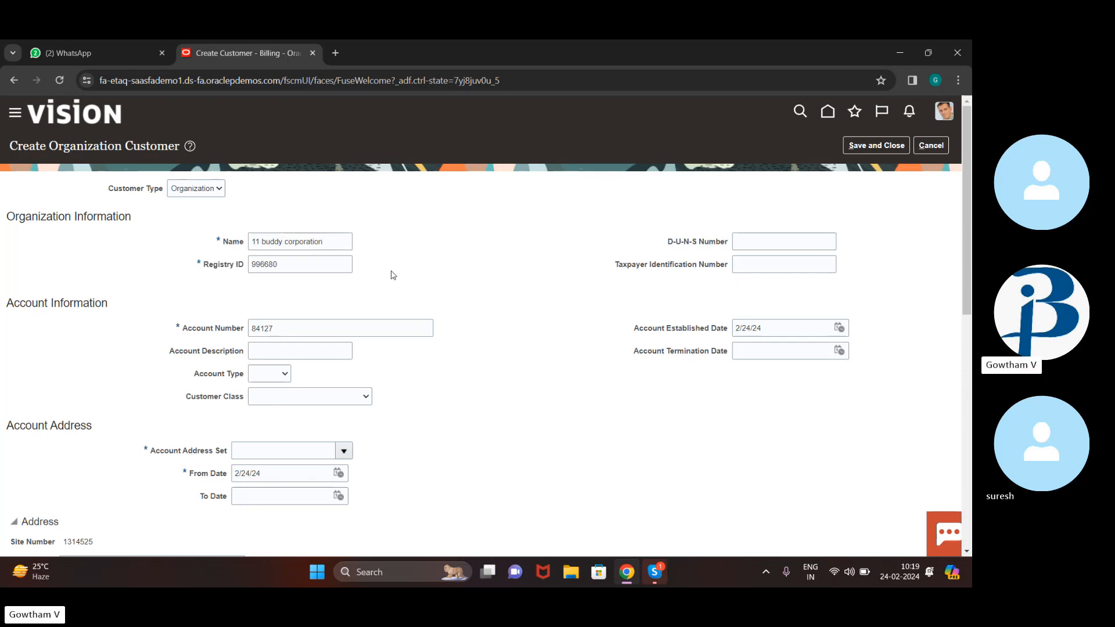
# - Open the account description for entry in the new customer's account information
pyautogui.scroll(-1, 364, 357)
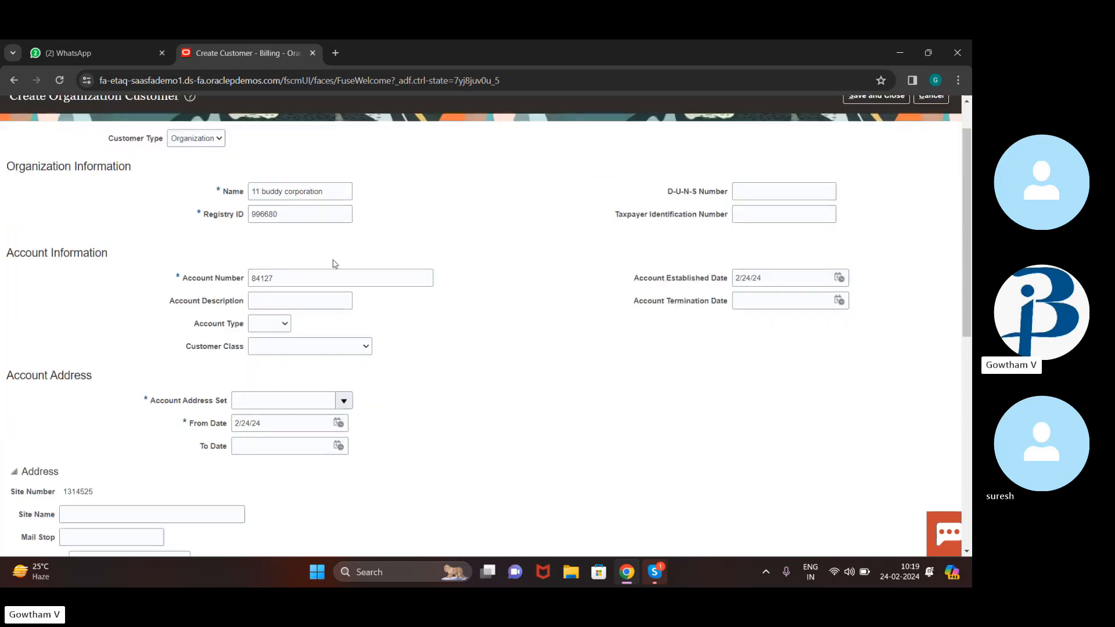
pyautogui.click(302, 298)
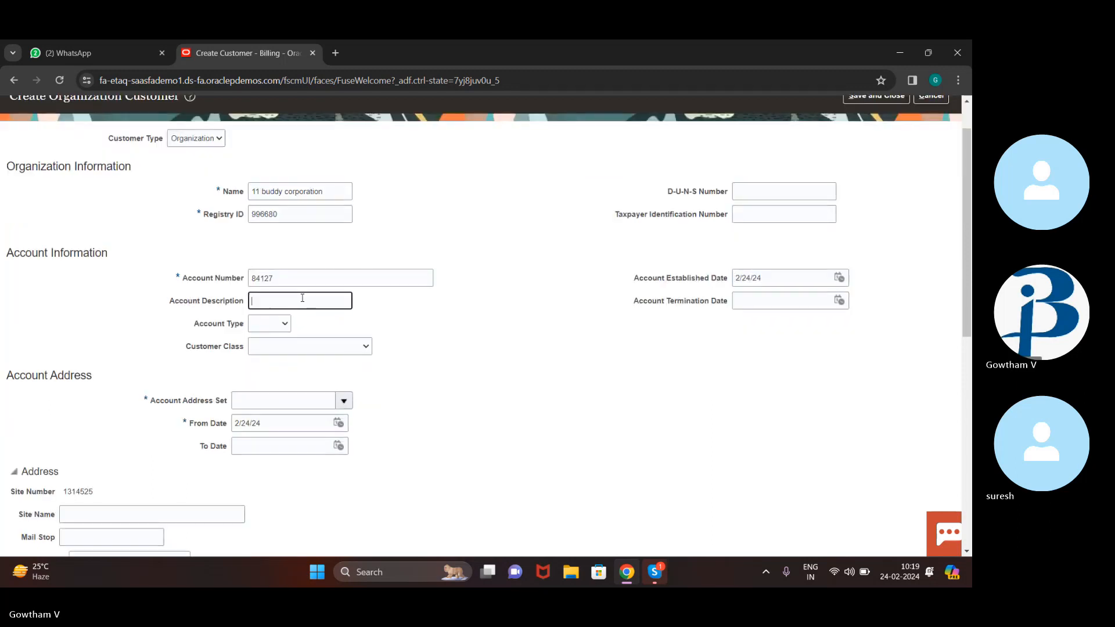
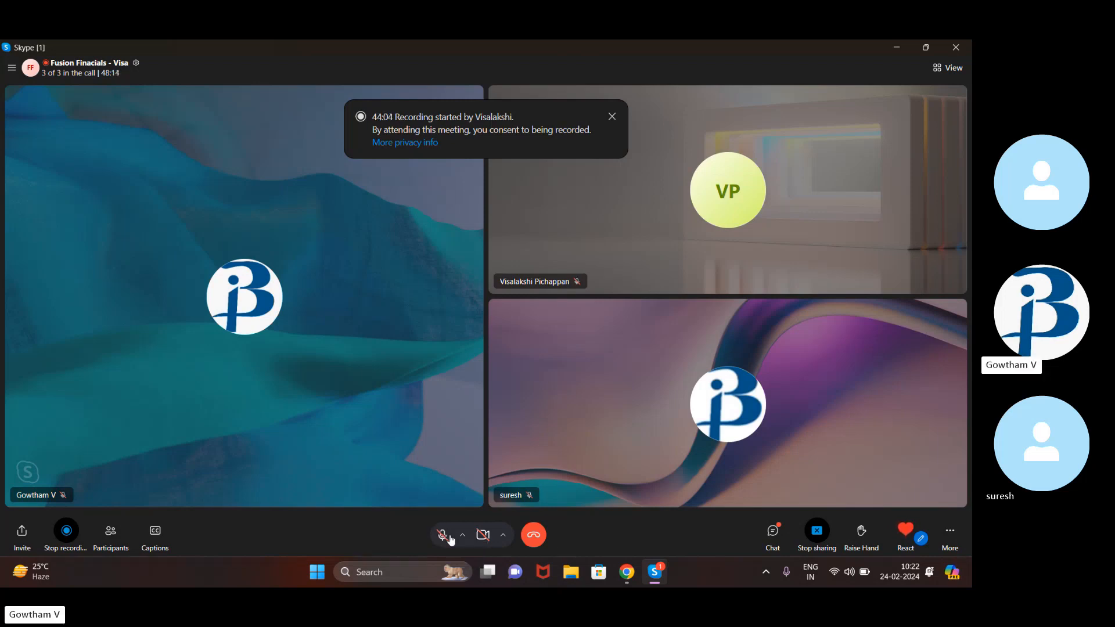
# - Switch from the Skype call to the Create Organization Customer form in Chrome and review the available Customer Class options
pyautogui.click(451, 539)
pyautogui.click(634, 573)
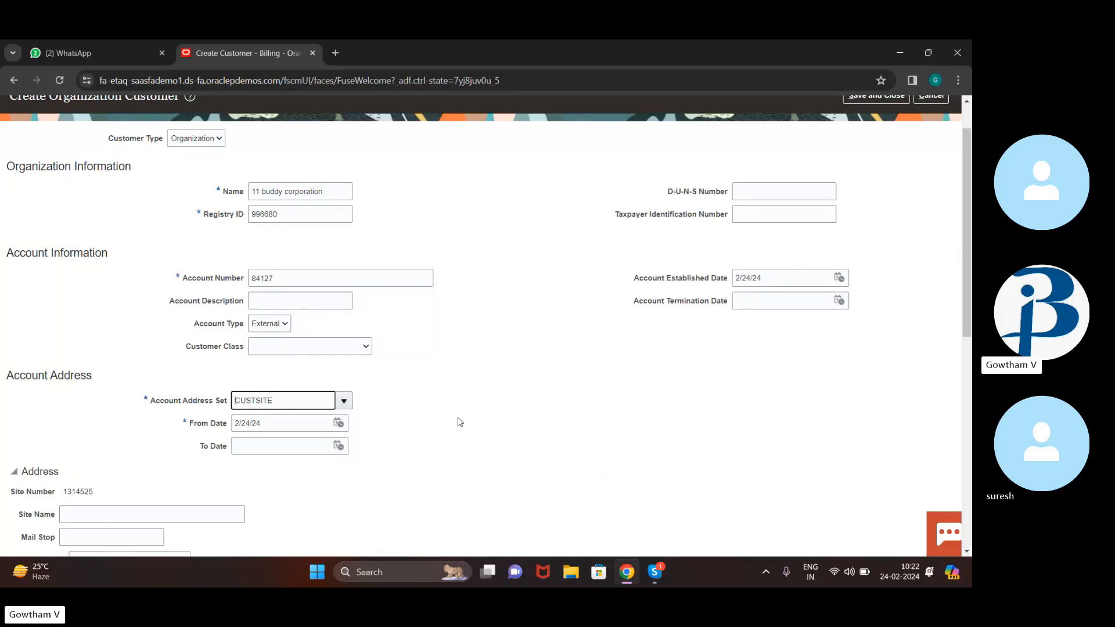
pyautogui.click(356, 350)
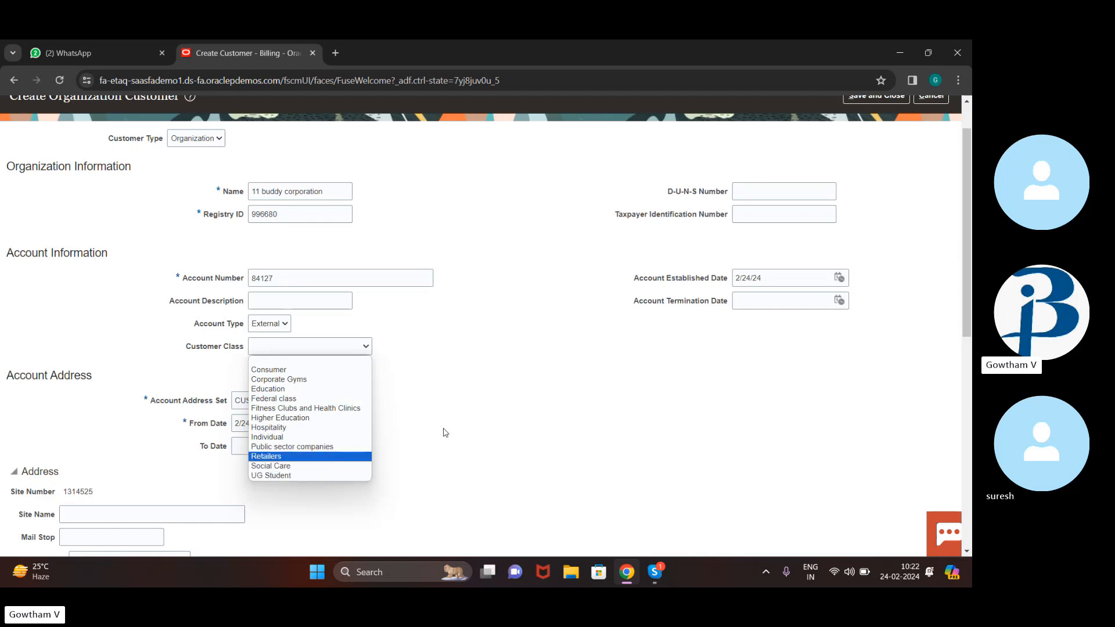
pyautogui.press('Down')
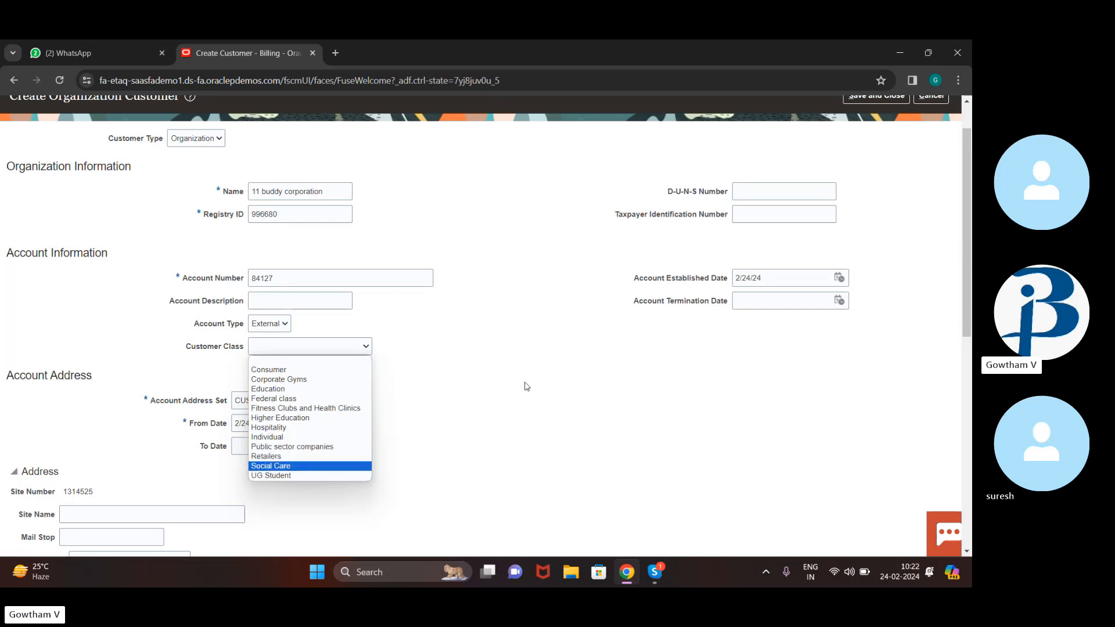
pyautogui.click(516, 394)
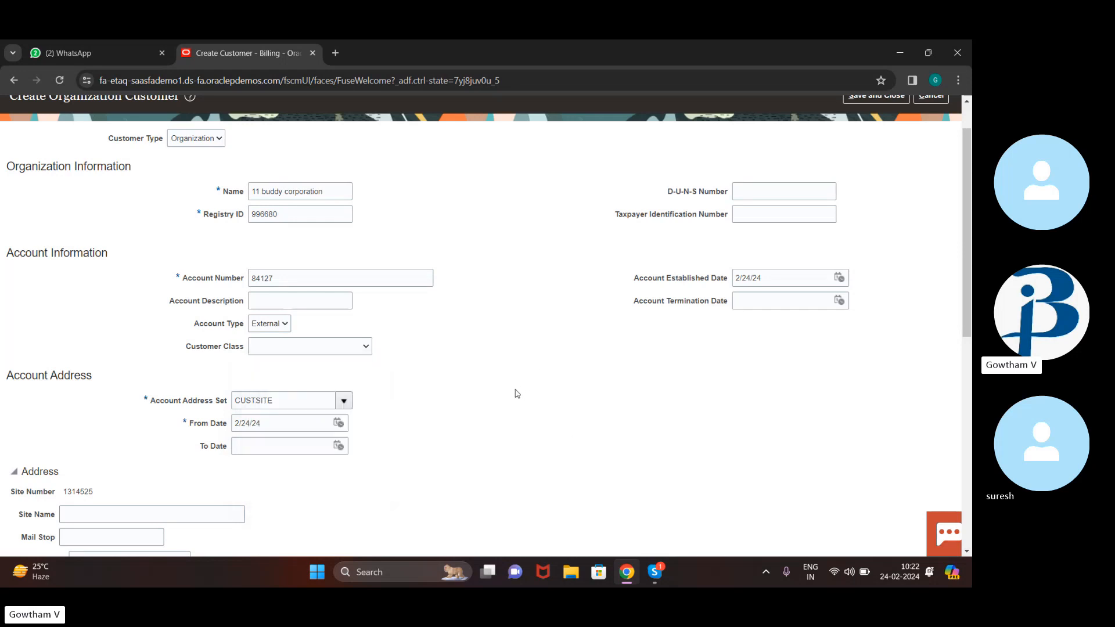
pyautogui.click(362, 348)
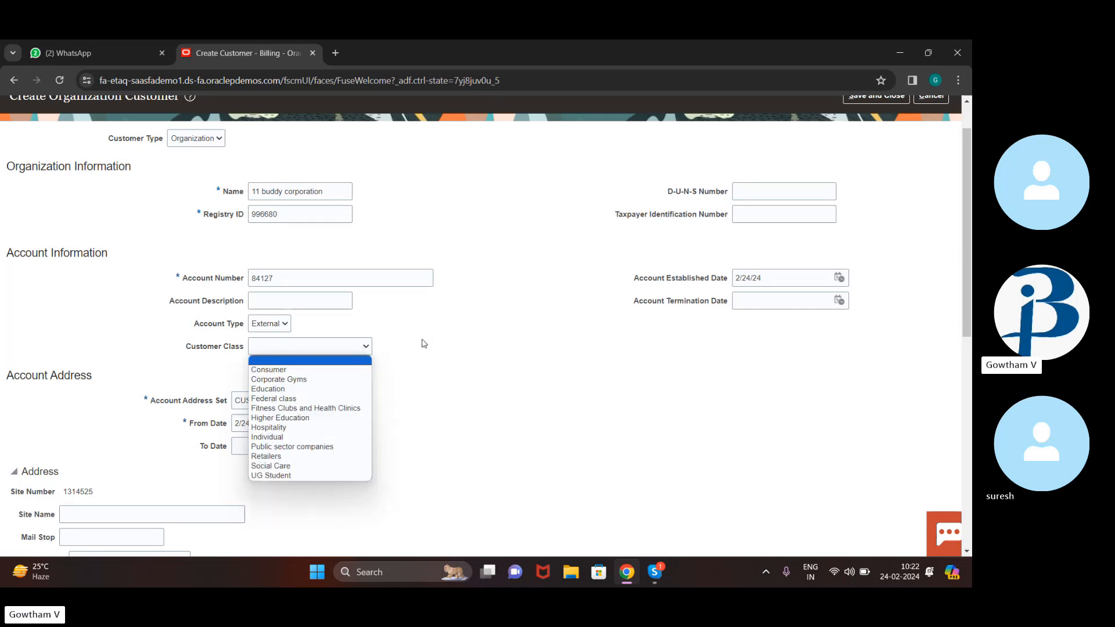
pyautogui.moveTo(423, 340); pyautogui.dragTo(329, 302)
# - Copy the organization name "11 buddy corporation" into the Account Description
pyautogui.click(329, 301)
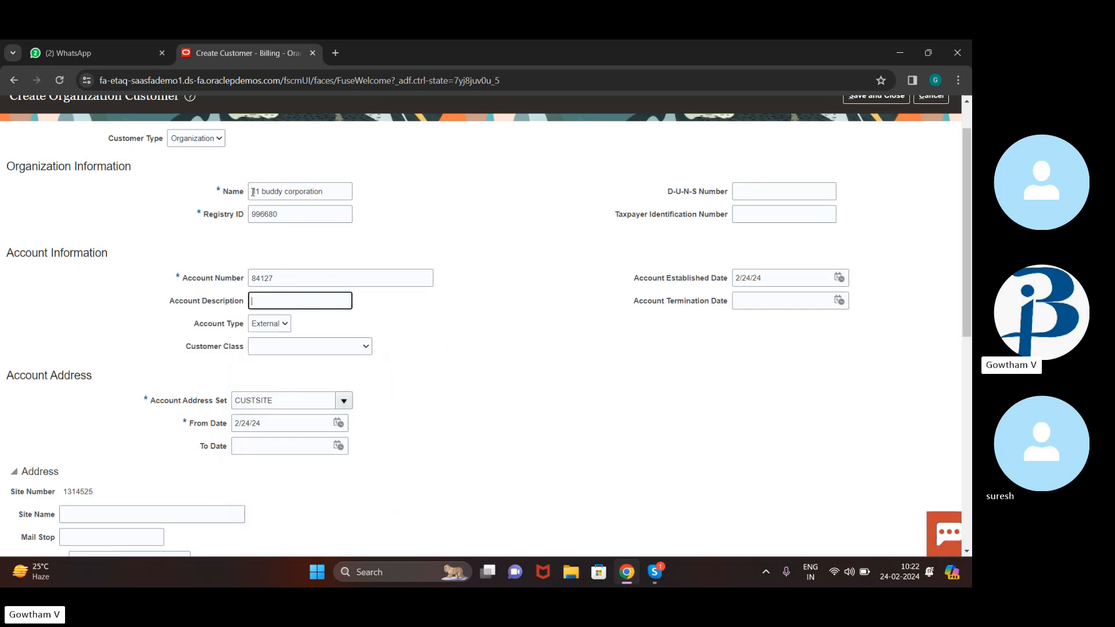
pyautogui.moveTo(253, 192); pyautogui.dragTo(415, 219)
pyautogui.hotkey('ctrl', 'c')
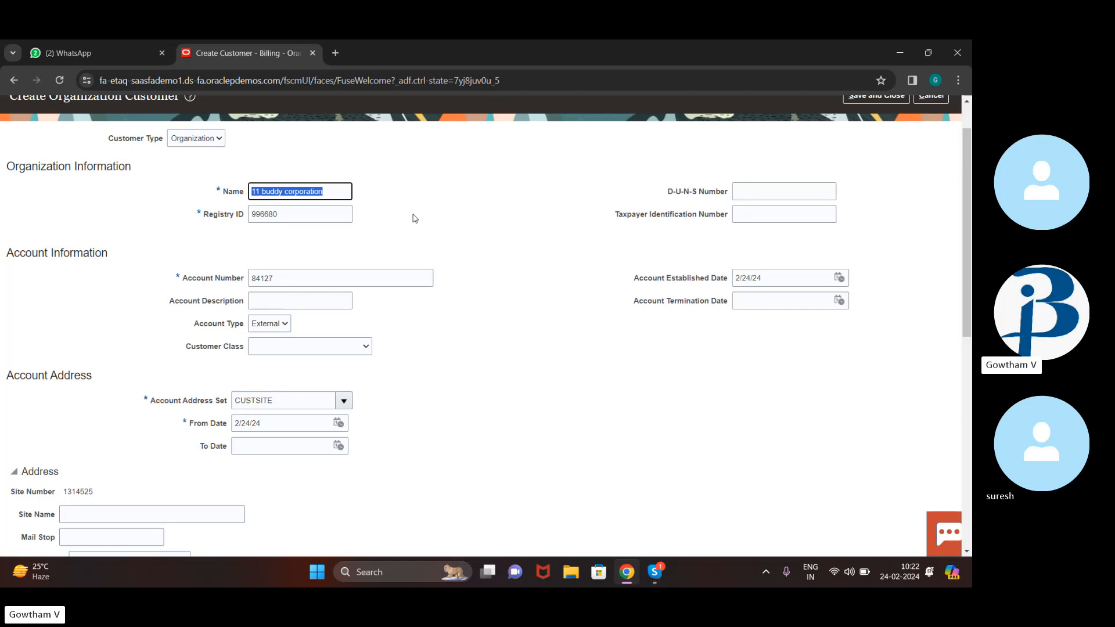
pyautogui.click(338, 301)
pyautogui.hotkey('ctrl', 'v')
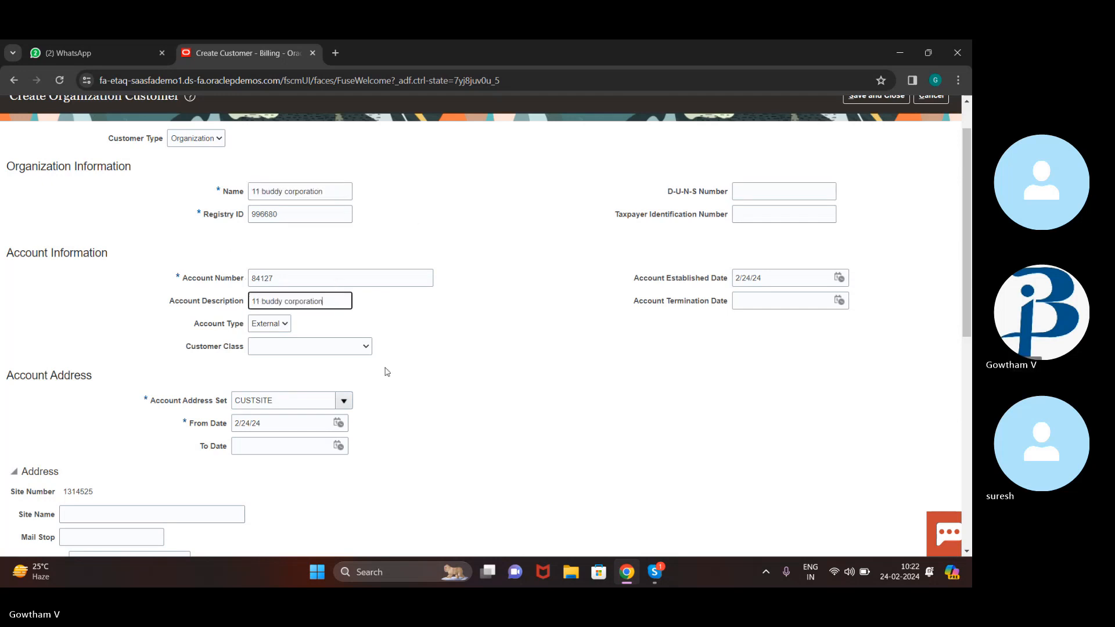
# - Enter New York as the Site Name of the account address
pyautogui.scroll(-3, 386, 369)
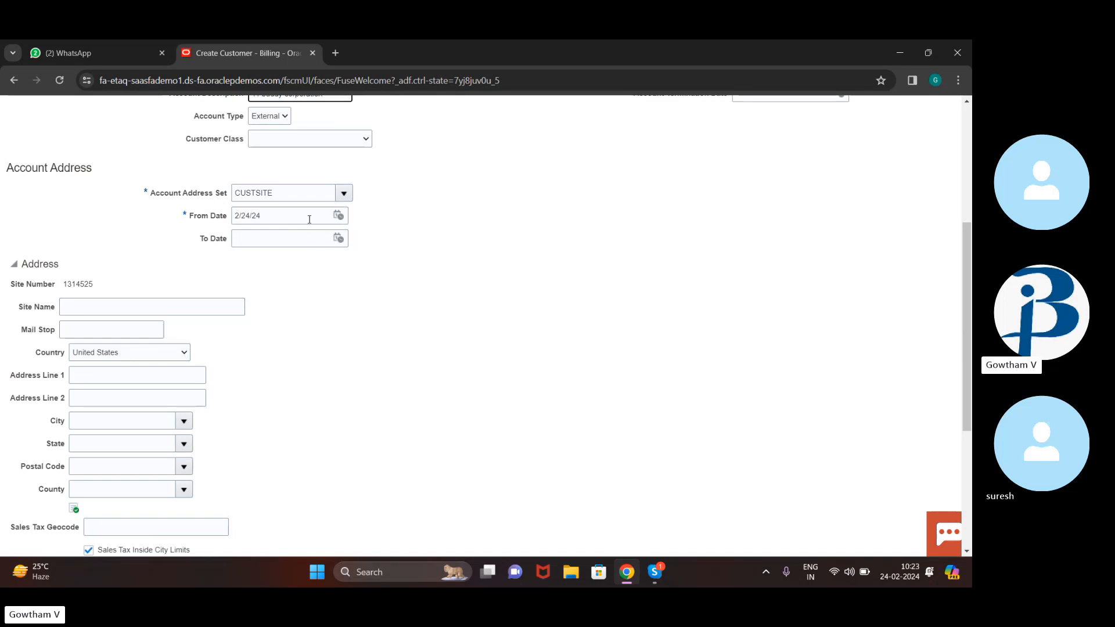
pyautogui.scroll(-2, 423, 333)
pyautogui.scroll(1, 424, 333)
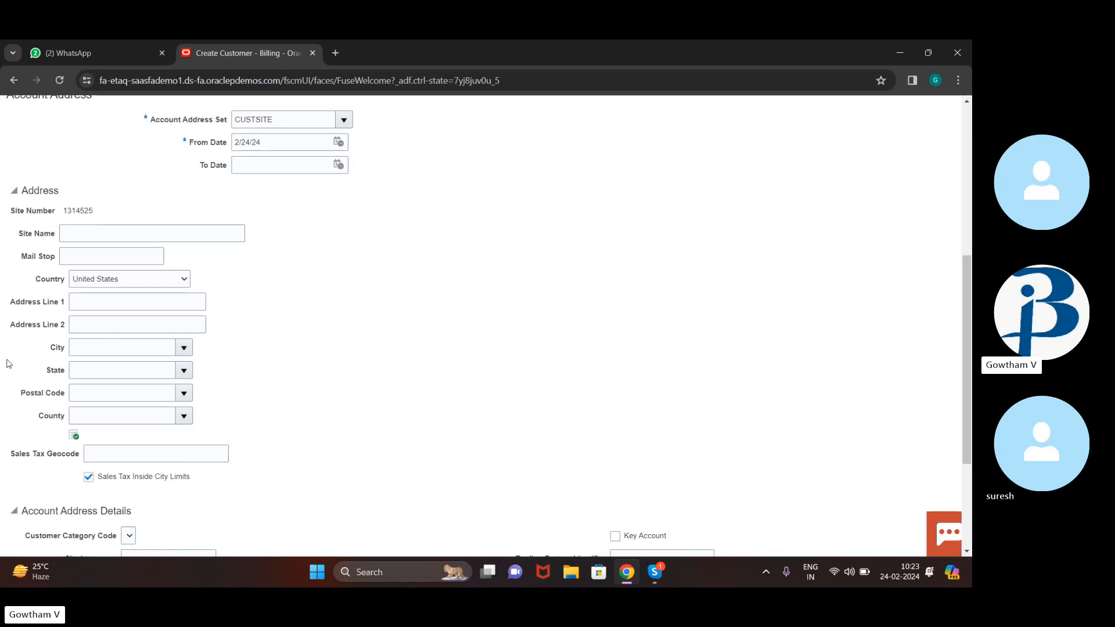
pyautogui.click(183, 232)
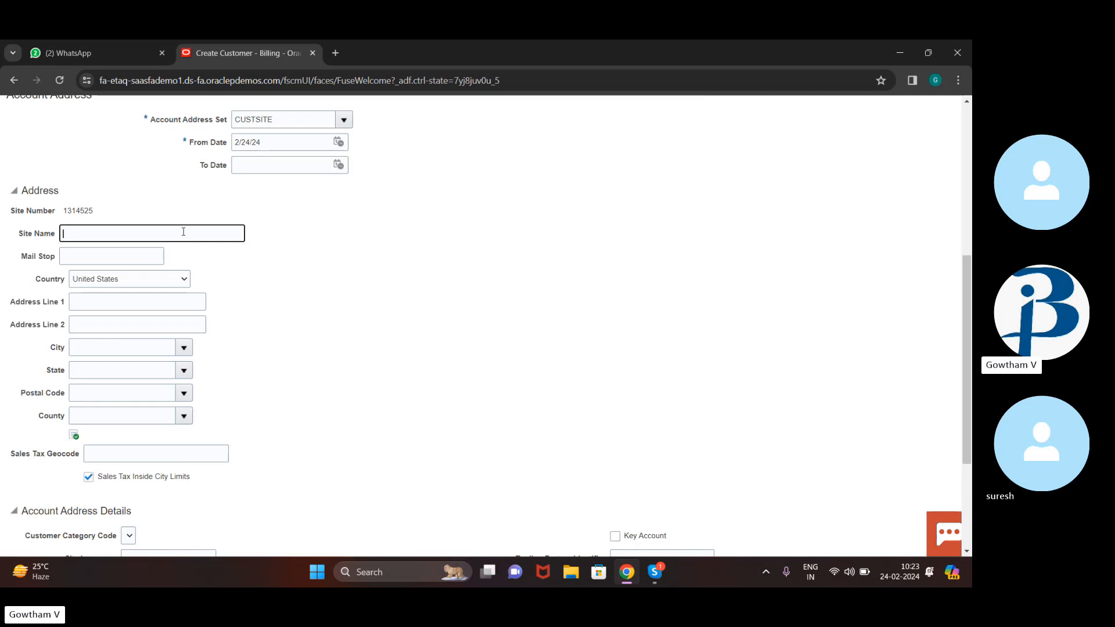
pyautogui.write('ney yoe')
pyautogui.press('BackSpace')
pyautogui.press('BackSpace')
pyautogui.press('BackSpace')
pyautogui.press('BackSpace')
pyautogui.press('BackSpace')
pyautogui.press('BackSpace')
pyautogui.press('BackSpace')
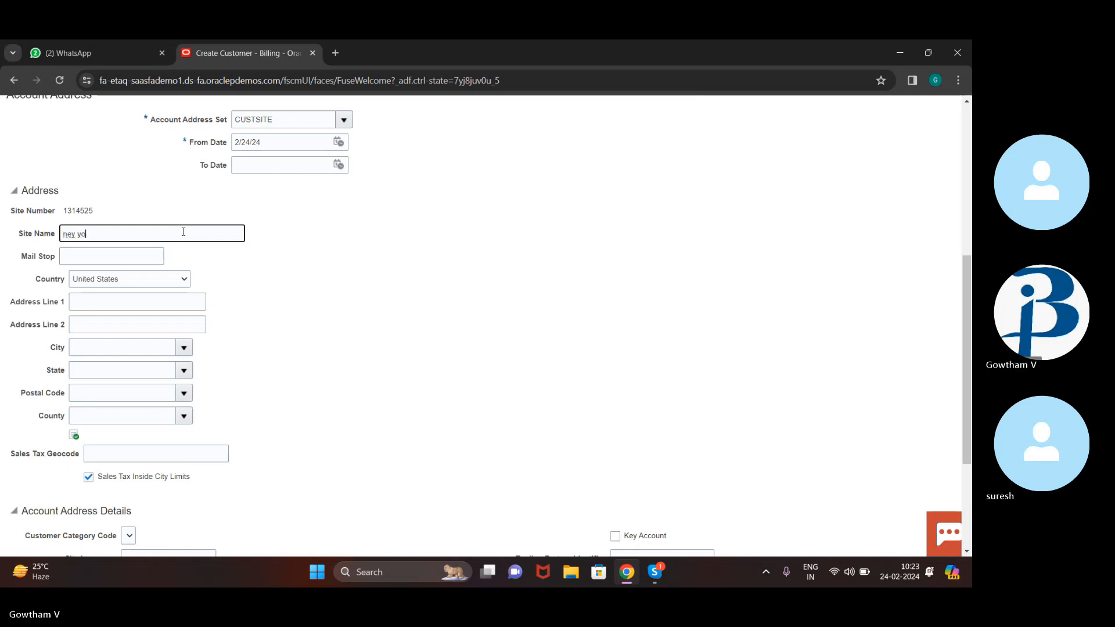
pyautogui.press('capslock')
pyautogui.write('N')
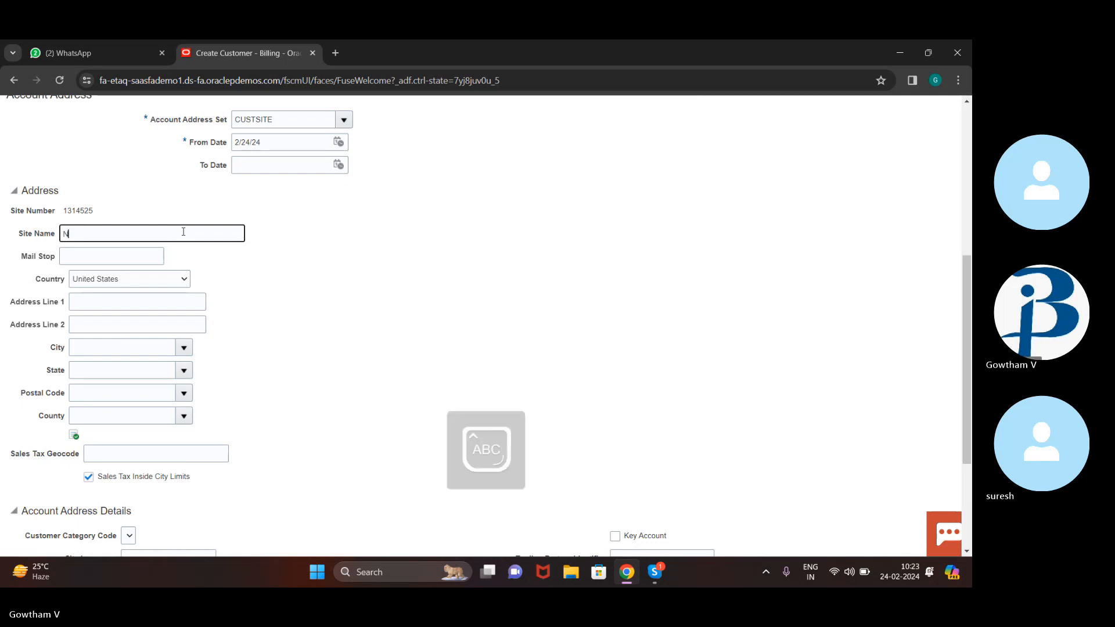
pyautogui.write('ew Yor')
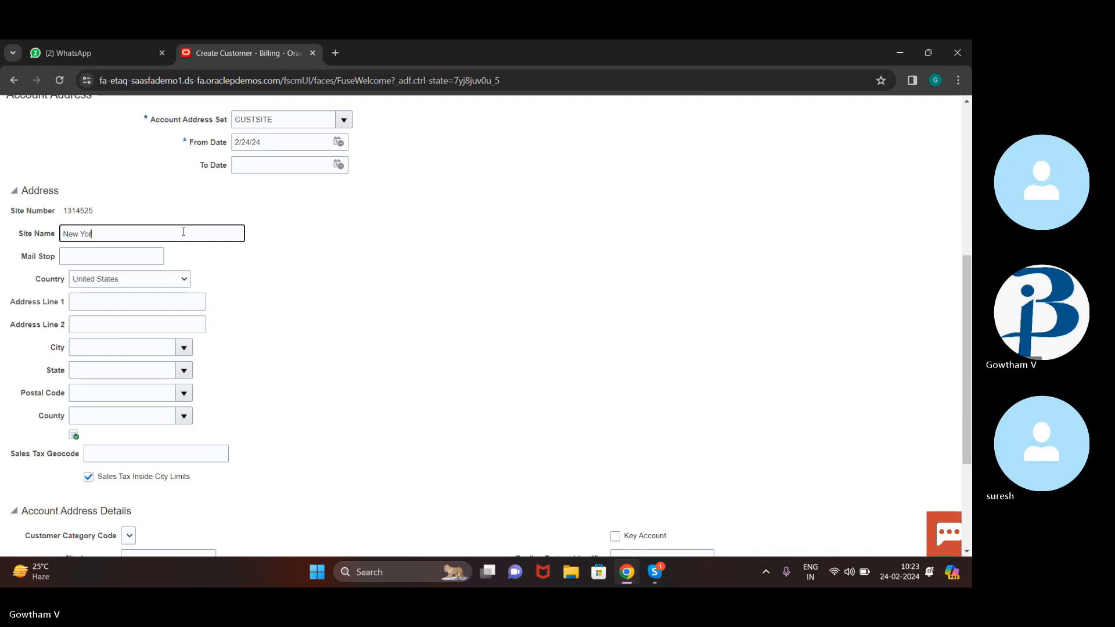
pyautogui.write('lk')
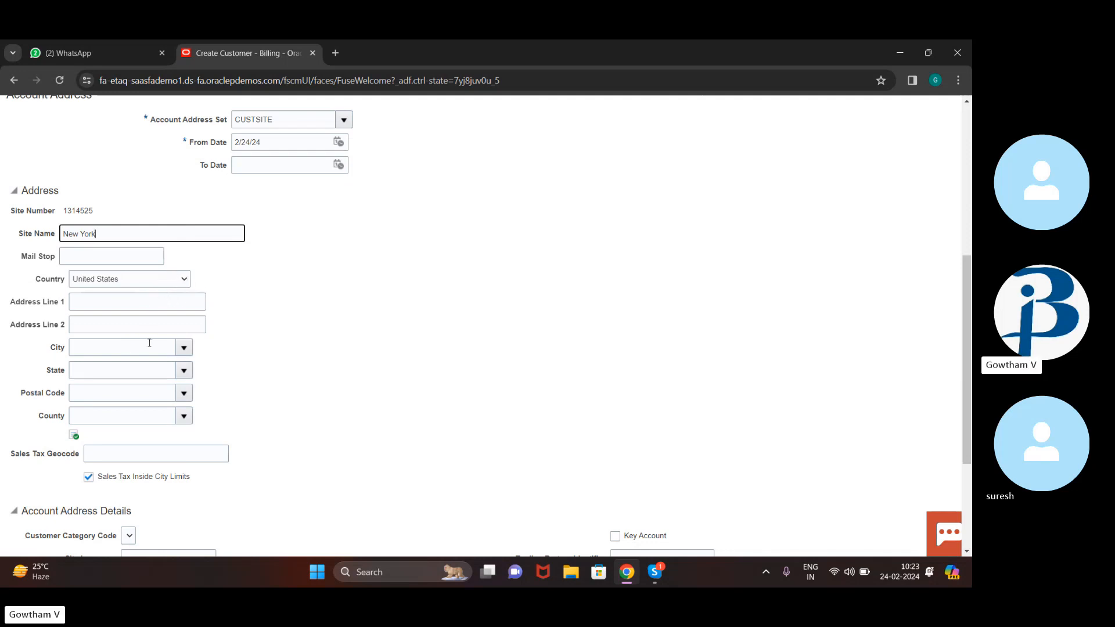
# - Search the city values for "new york" and choose New York, New York, NY for the account address
pyautogui.click(184, 349)
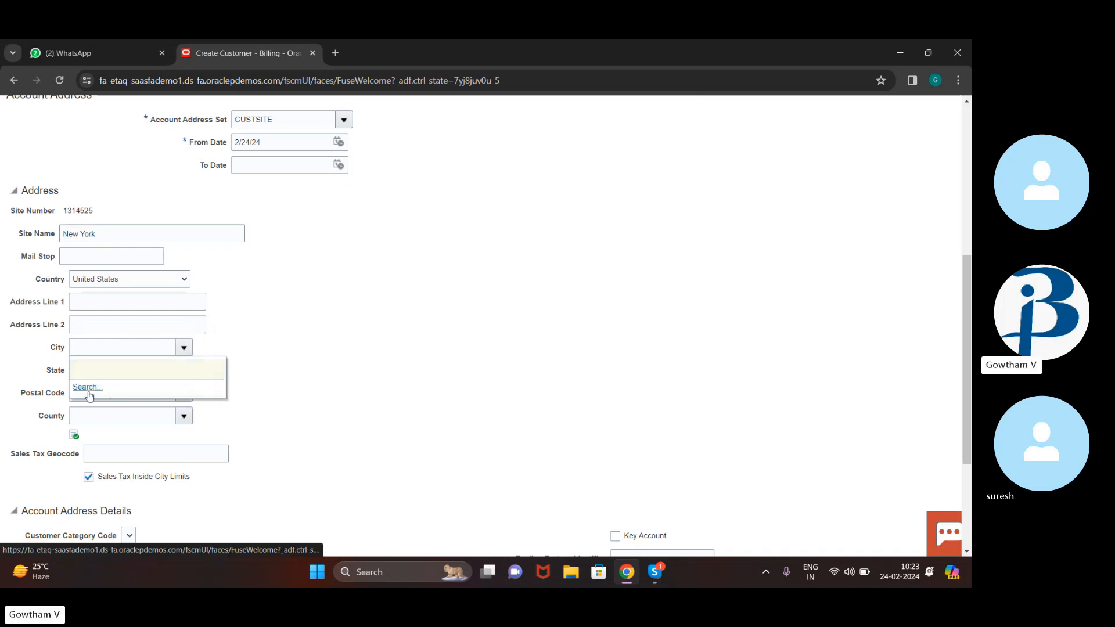
pyautogui.click(88, 392)
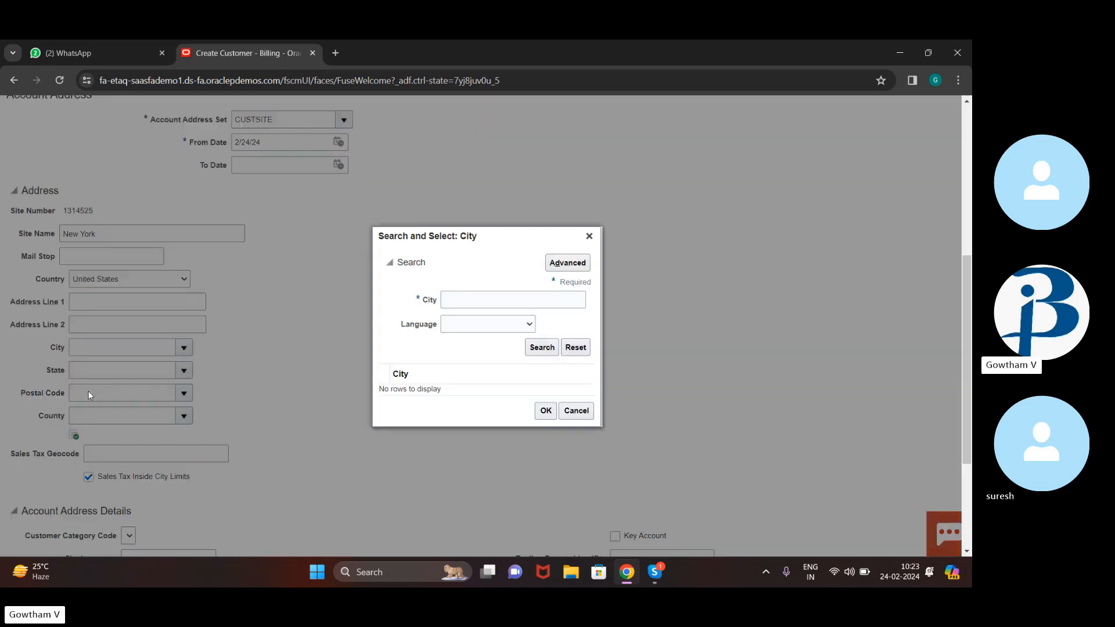
pyautogui.click(505, 303)
pyautogui.write('y')
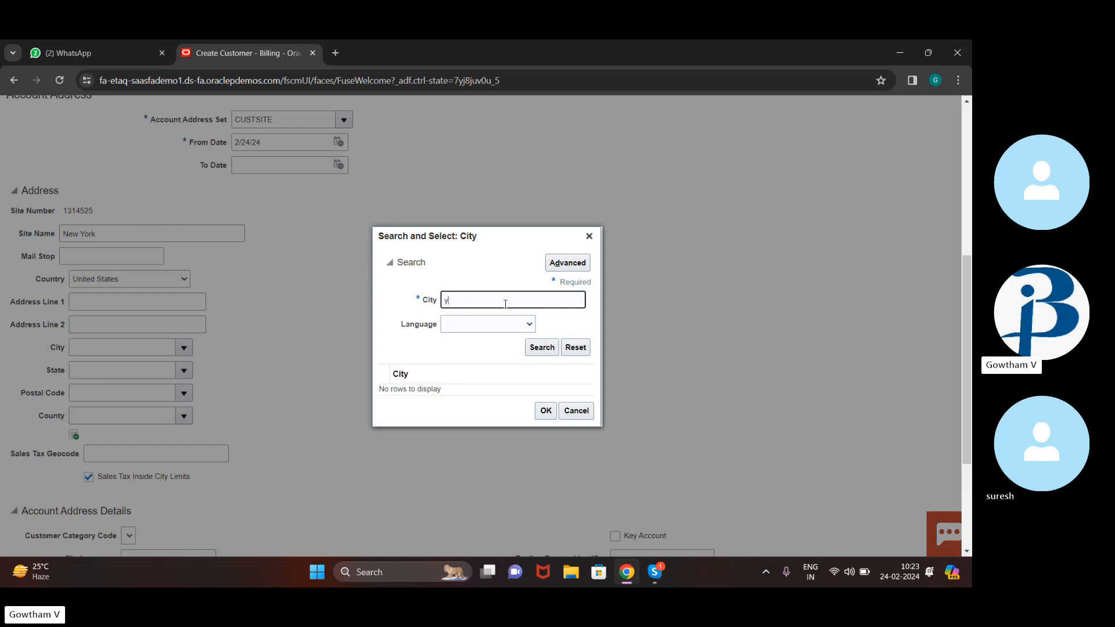
pyautogui.write('new york')
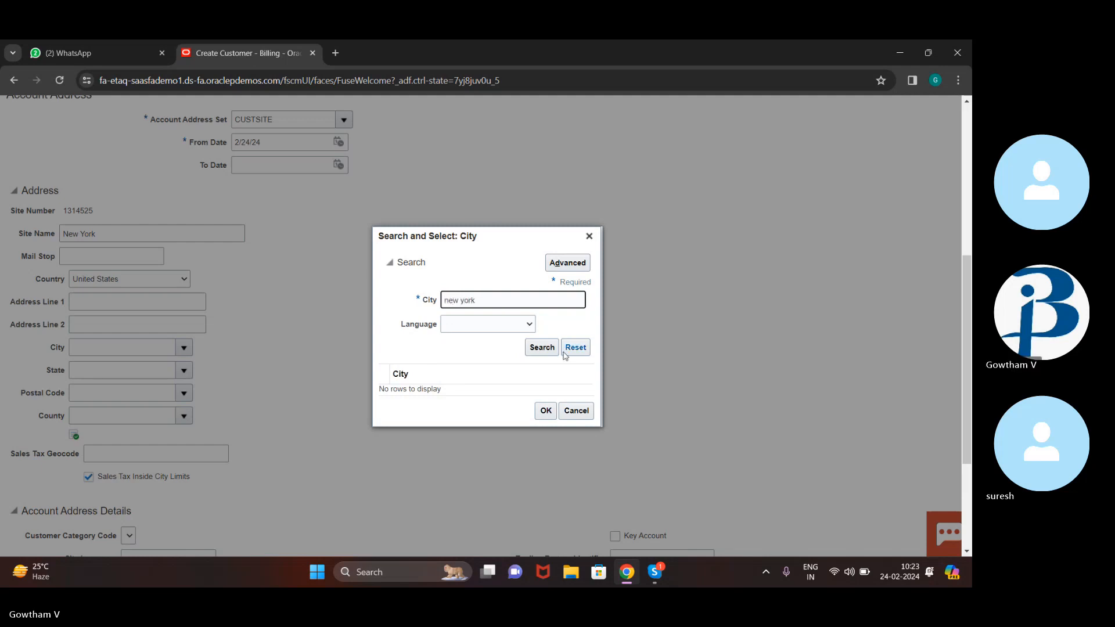
pyautogui.click(555, 348)
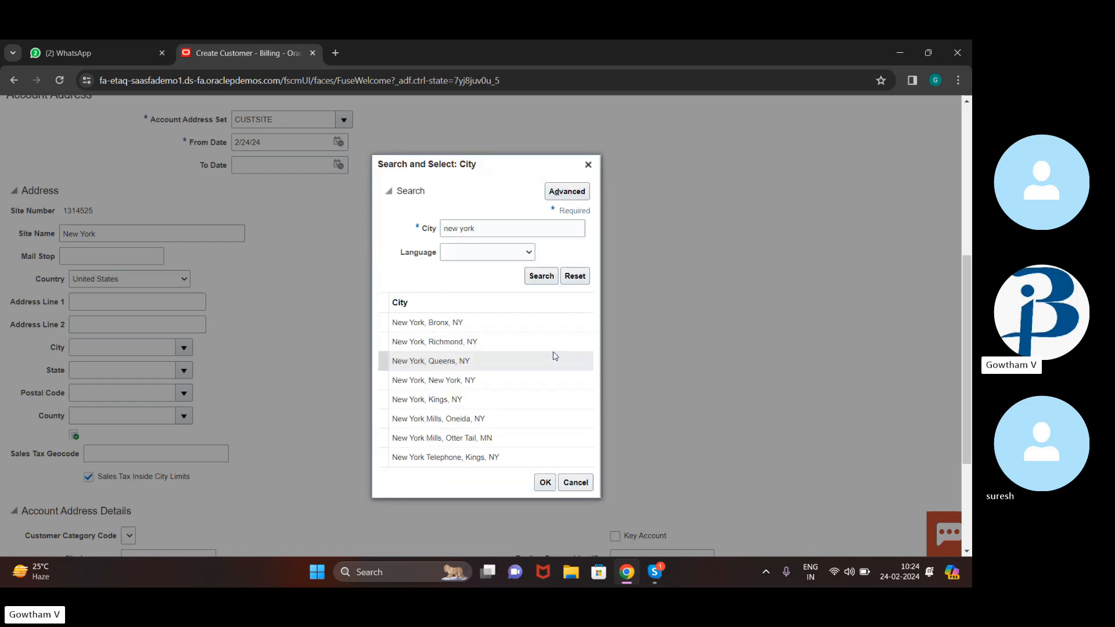
pyautogui.click(540, 380)
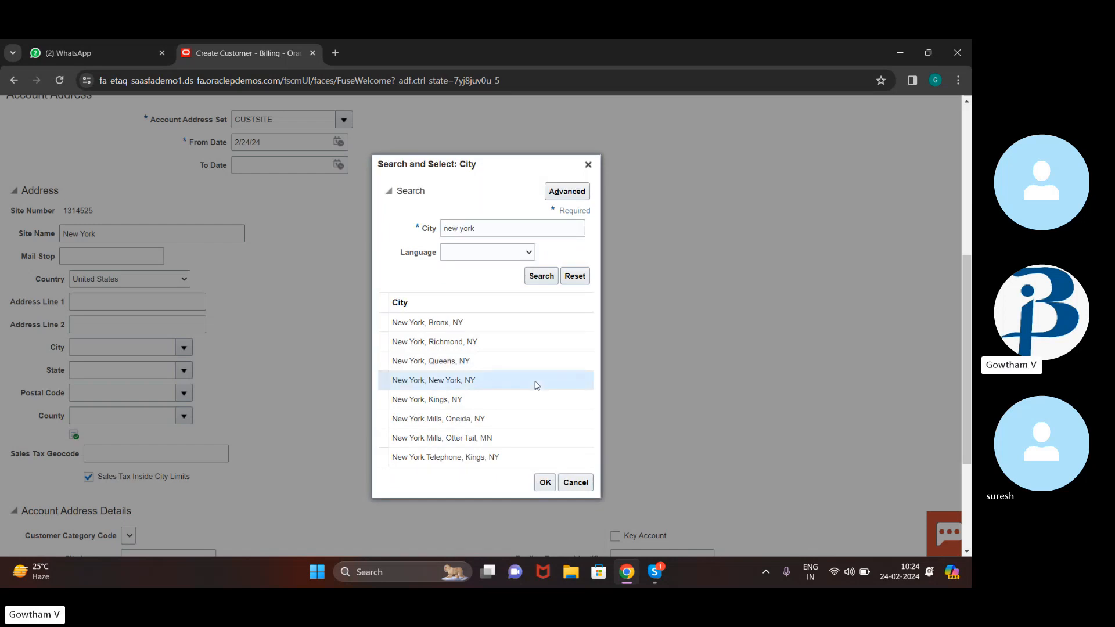
pyautogui.click(546, 483)
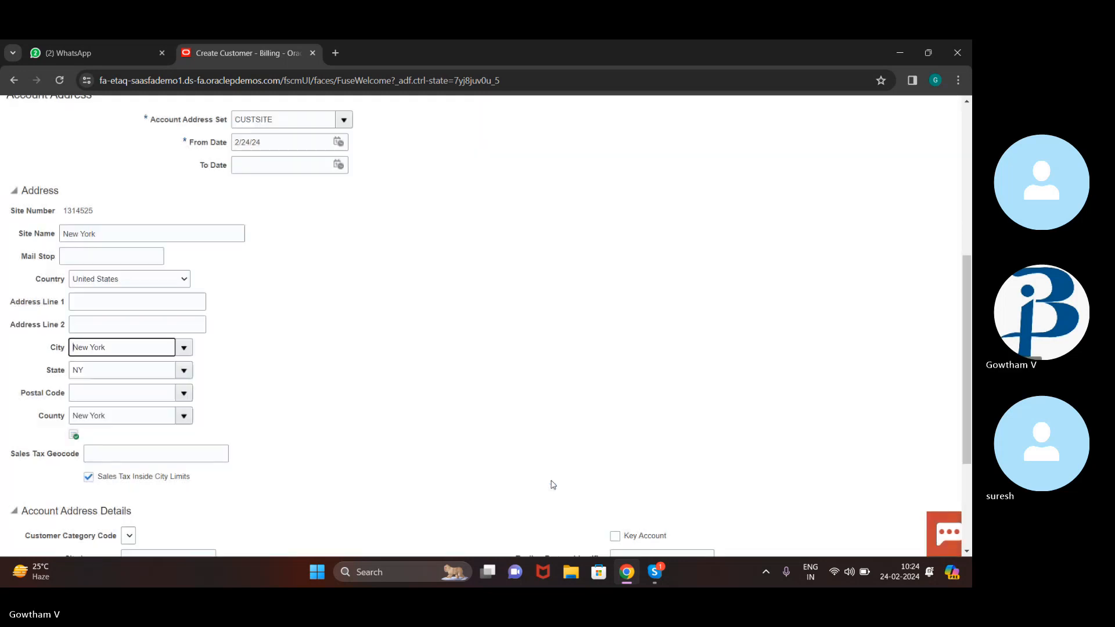
# - Set the address's Postal Code to 10030 by choosing the matching New York, NY suggestion
pyautogui.click(135, 391)
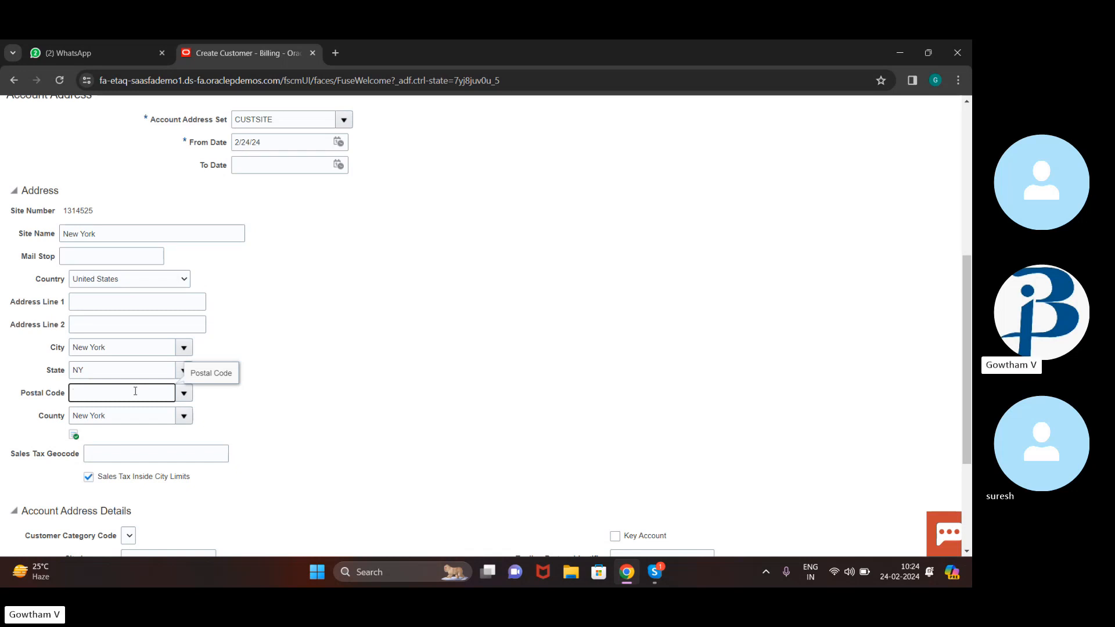
pyautogui.write('003')
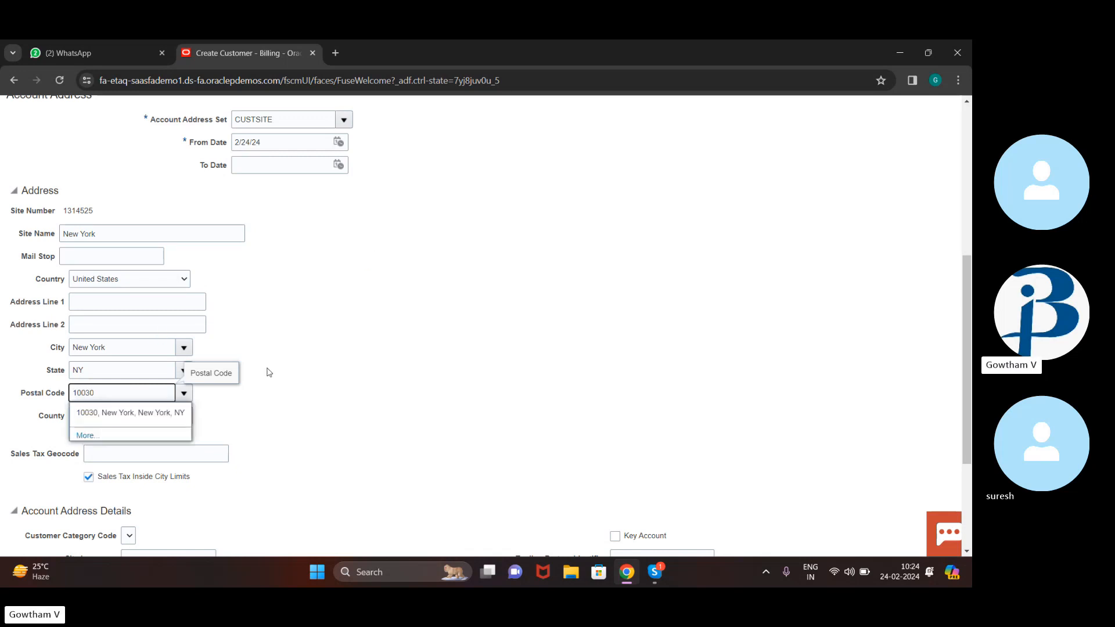
pyautogui.write('0')
pyautogui.click(95, 413)
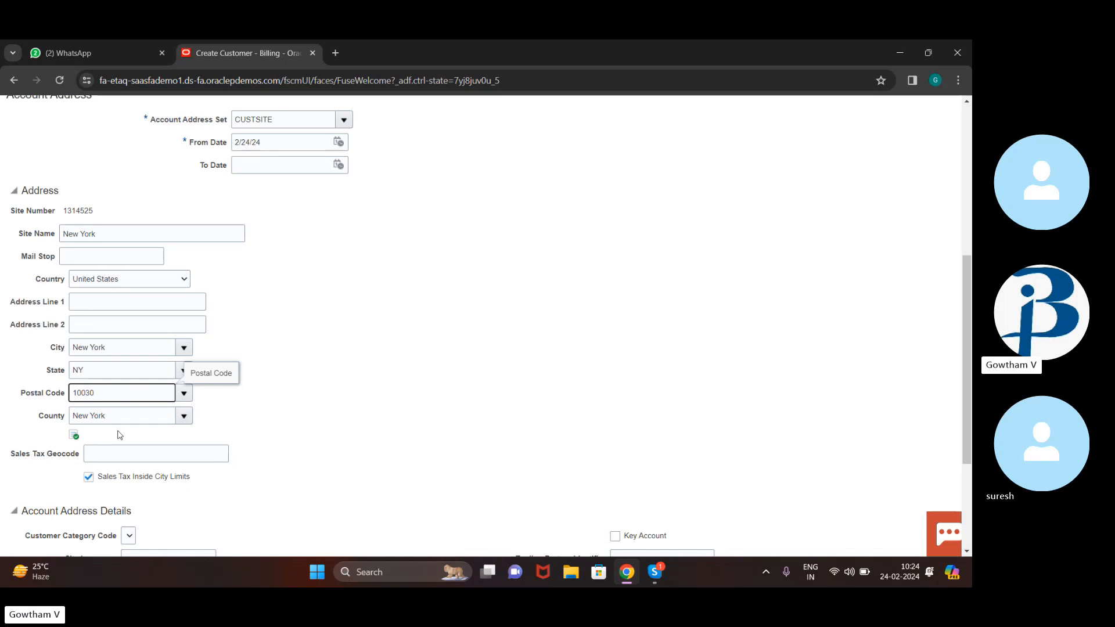
pyautogui.scroll(-3, 310, 415)
pyautogui.scroll(2, 310, 415)
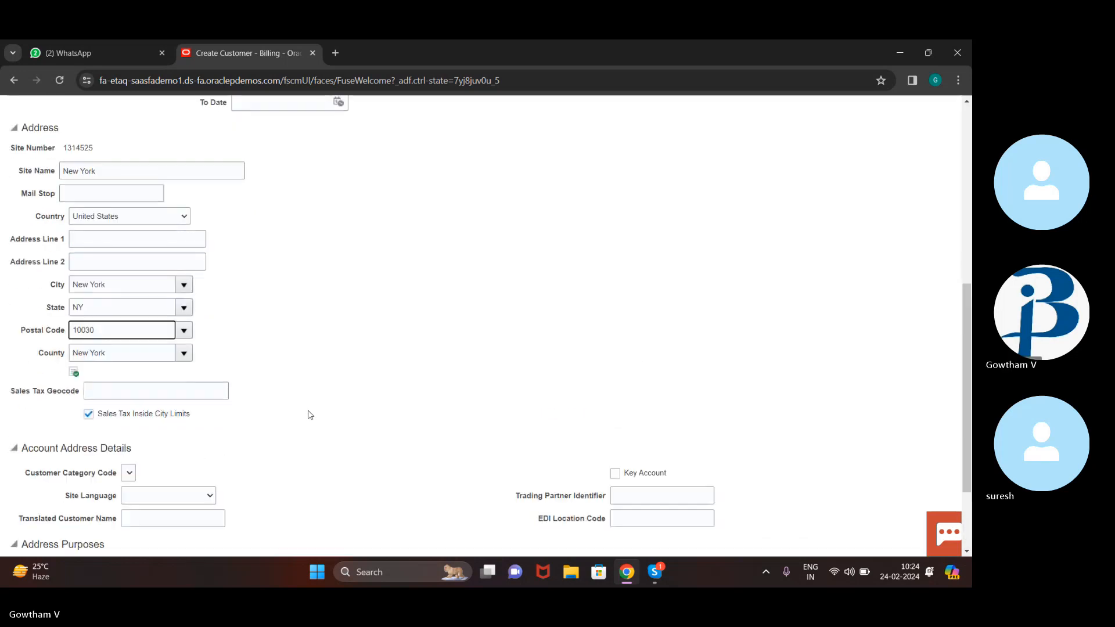
pyautogui.scroll(-2, 310, 415)
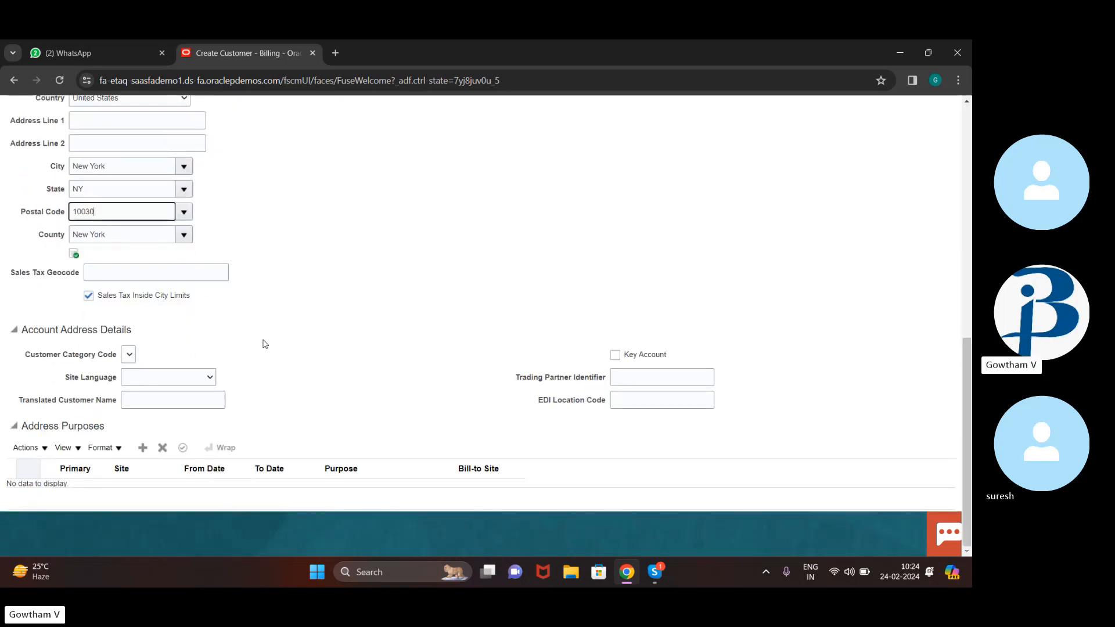
pyautogui.click(14, 426)
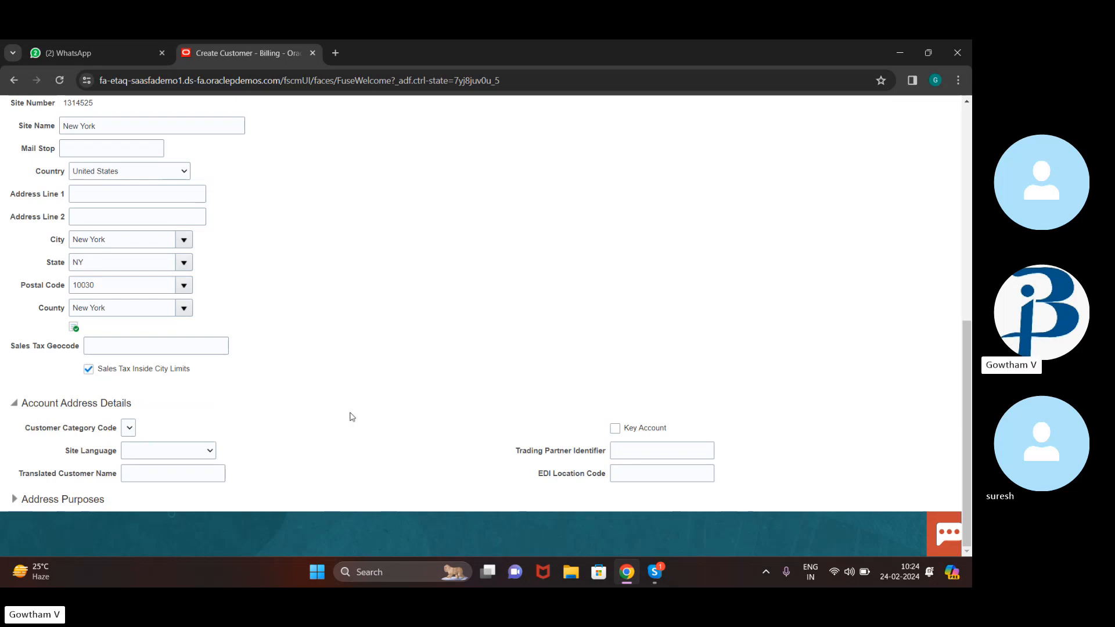
pyautogui.scroll(1, 351, 416)
pyautogui.scroll(-1, 351, 415)
pyautogui.click(13, 498)
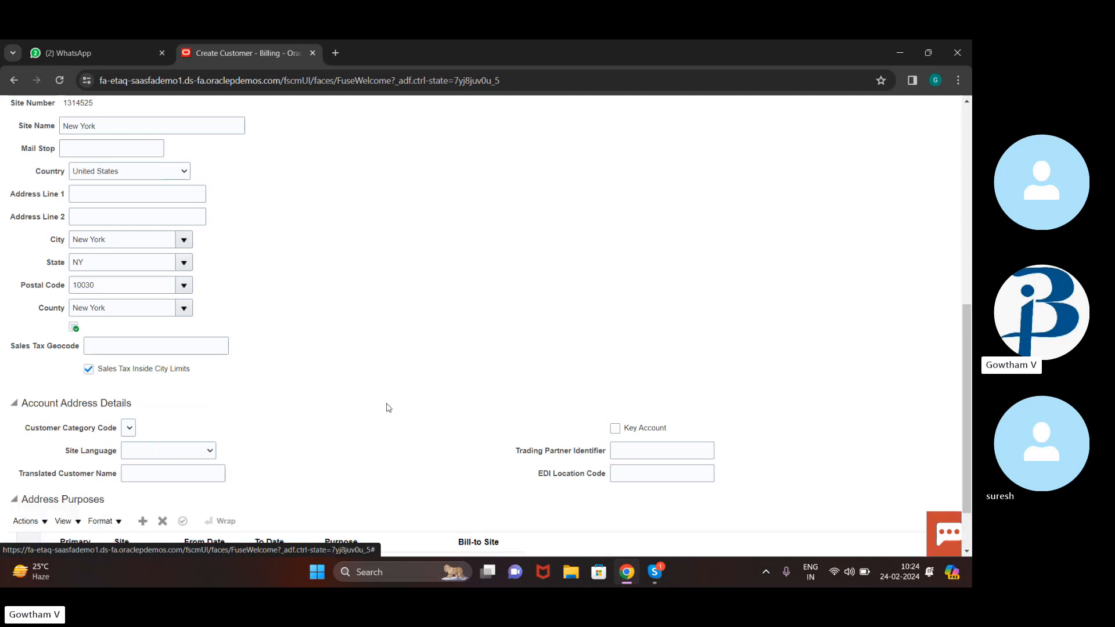
# - Add an address purpose row for the account address and set its purpose to Bill to
pyautogui.scroll(-1, 388, 407)
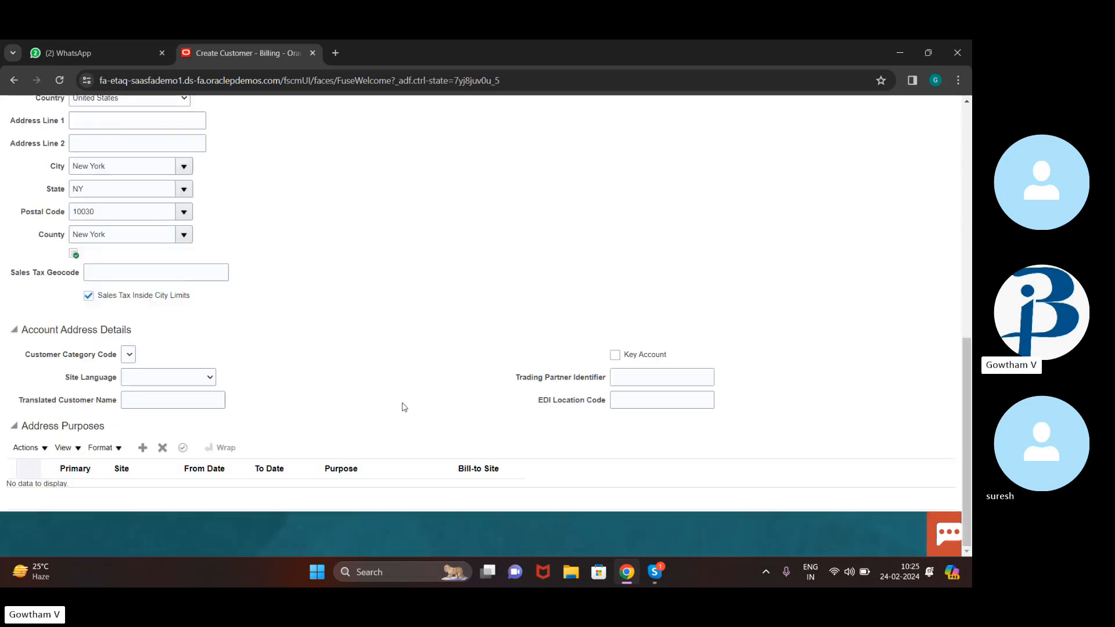
pyautogui.click(141, 455)
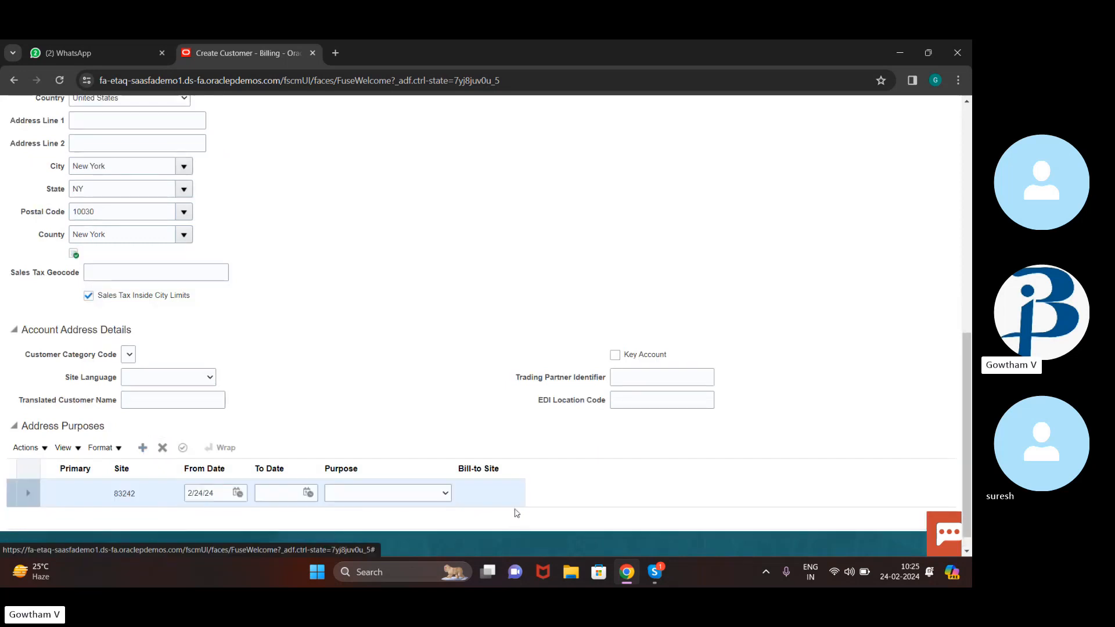
pyautogui.click(443, 493)
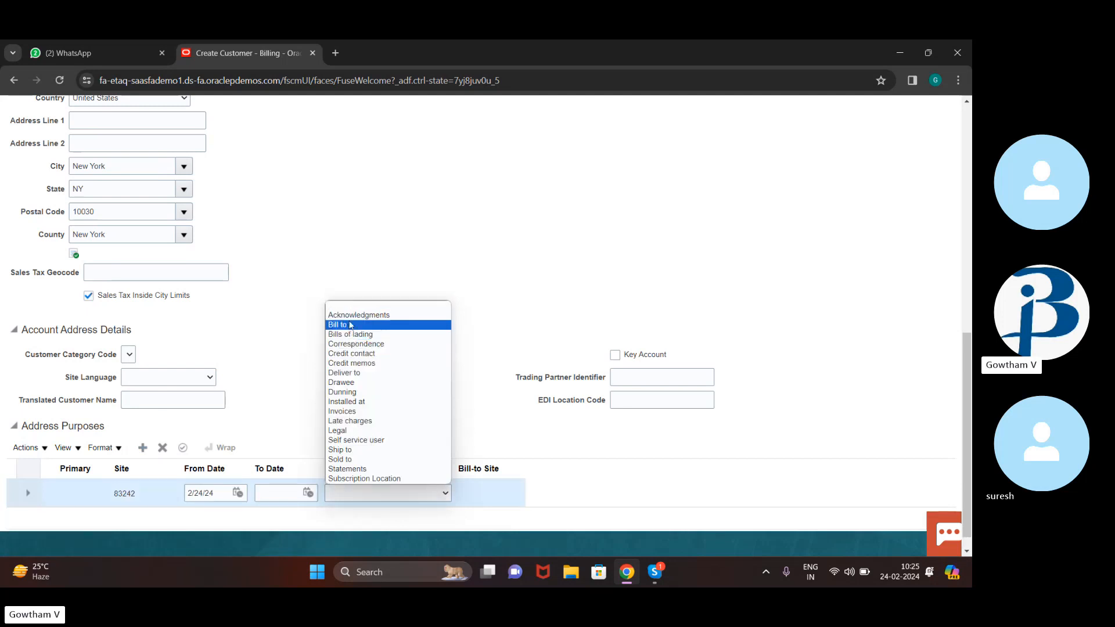
pyautogui.click(350, 326)
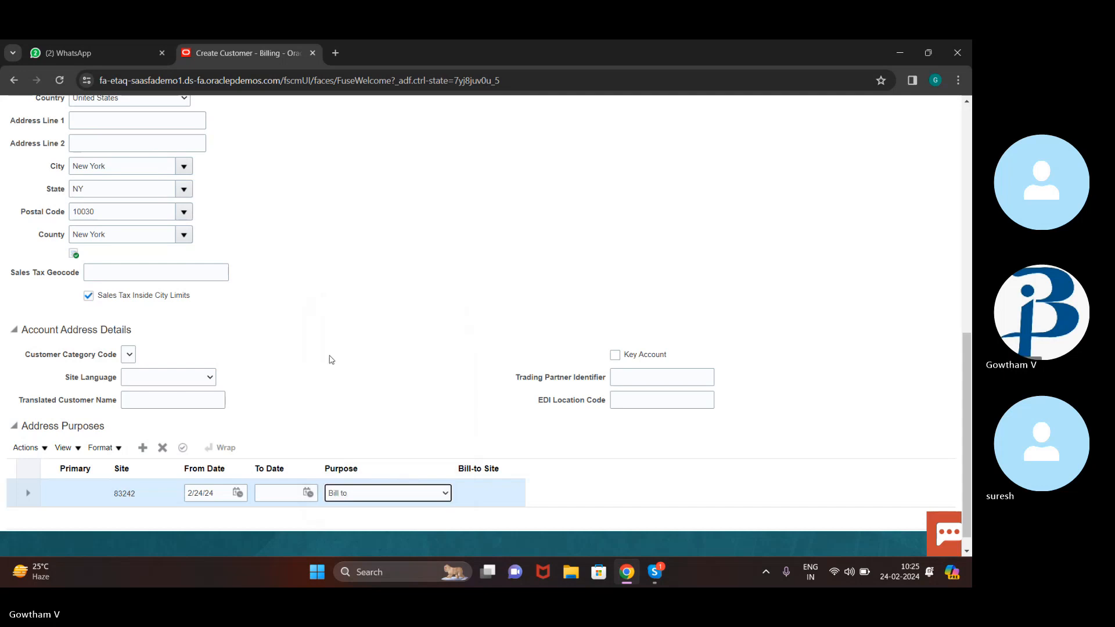
pyautogui.scroll(-1, 329, 359)
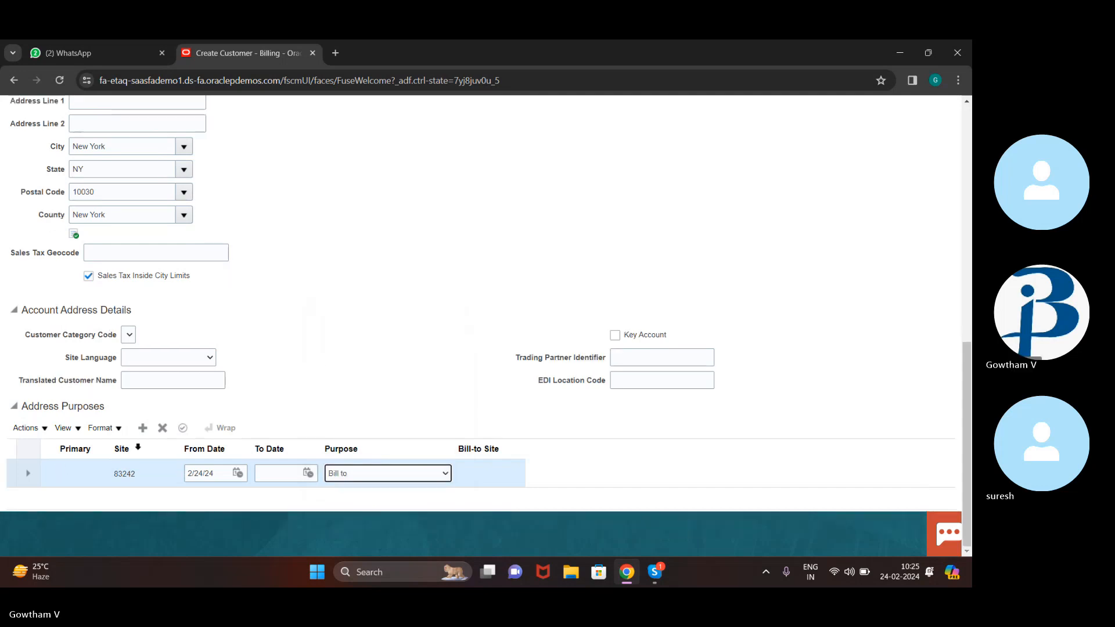
# - Add a second address purpose row with purpose Ship to and set its Bill-to Site to NEW YORK, NY 10030 New York
pyautogui.click(144, 429)
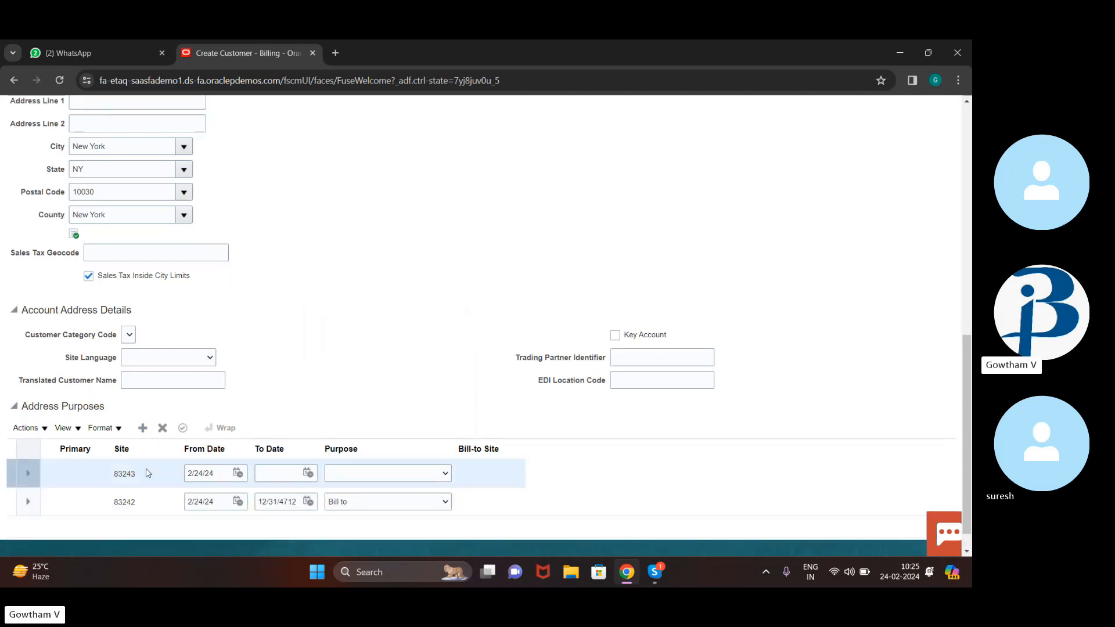
pyautogui.click(433, 480)
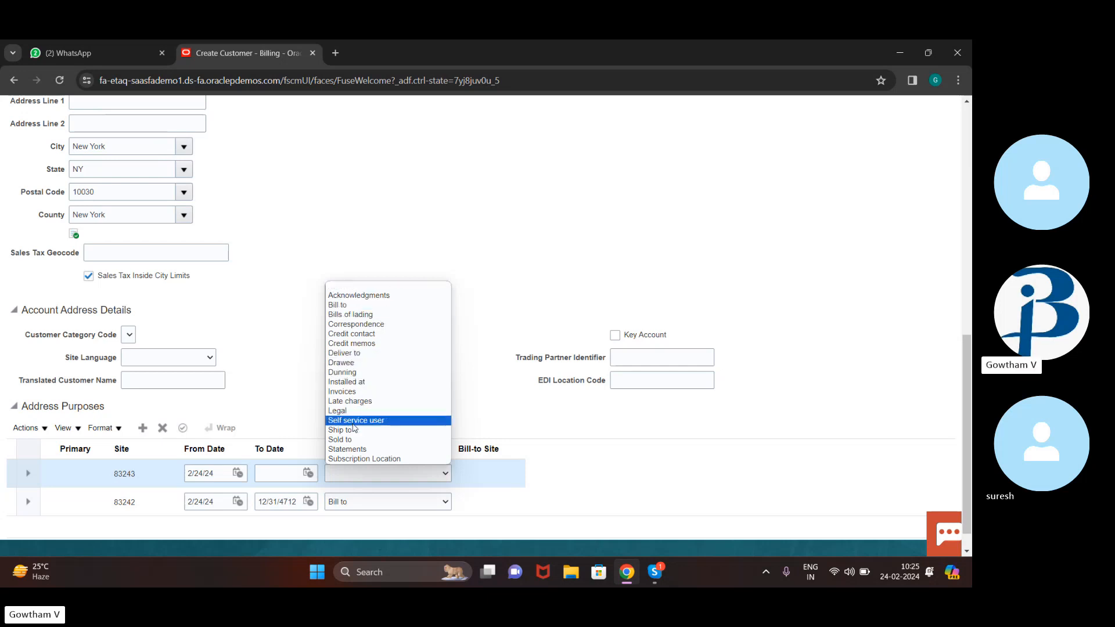
pyautogui.click(349, 430)
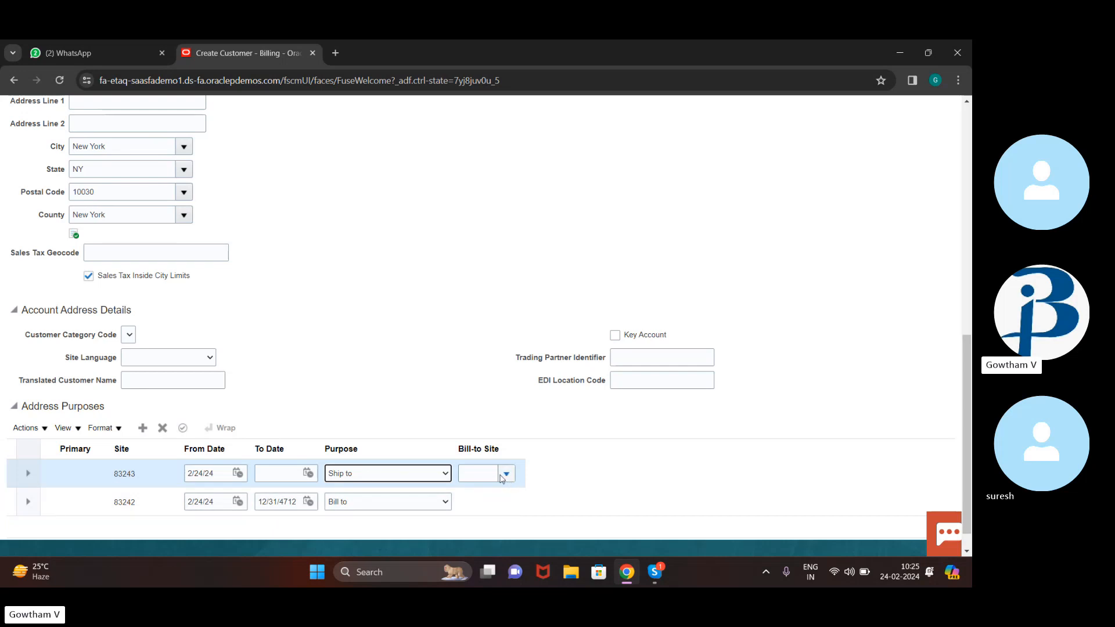
pyautogui.click(506, 475)
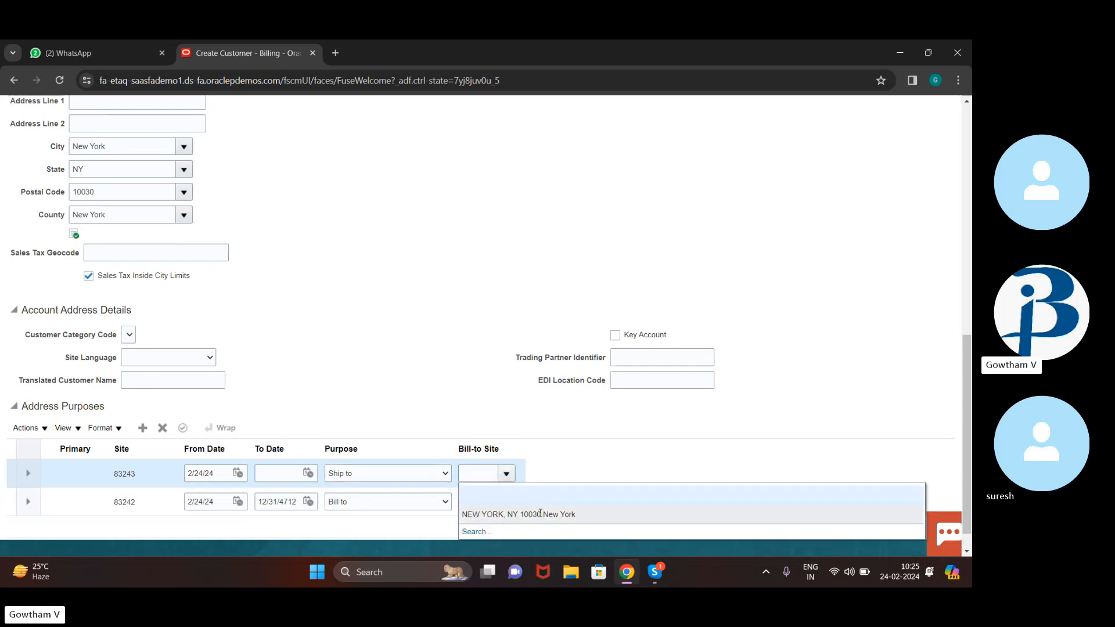
pyautogui.click(540, 515)
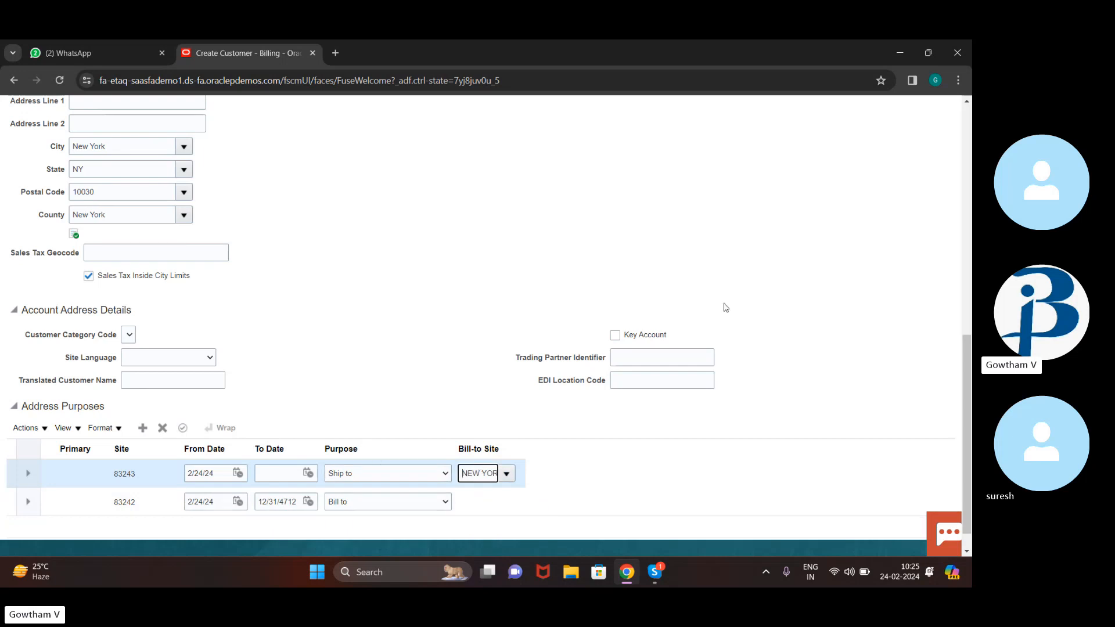
pyautogui.scroll(15, 595, 211)
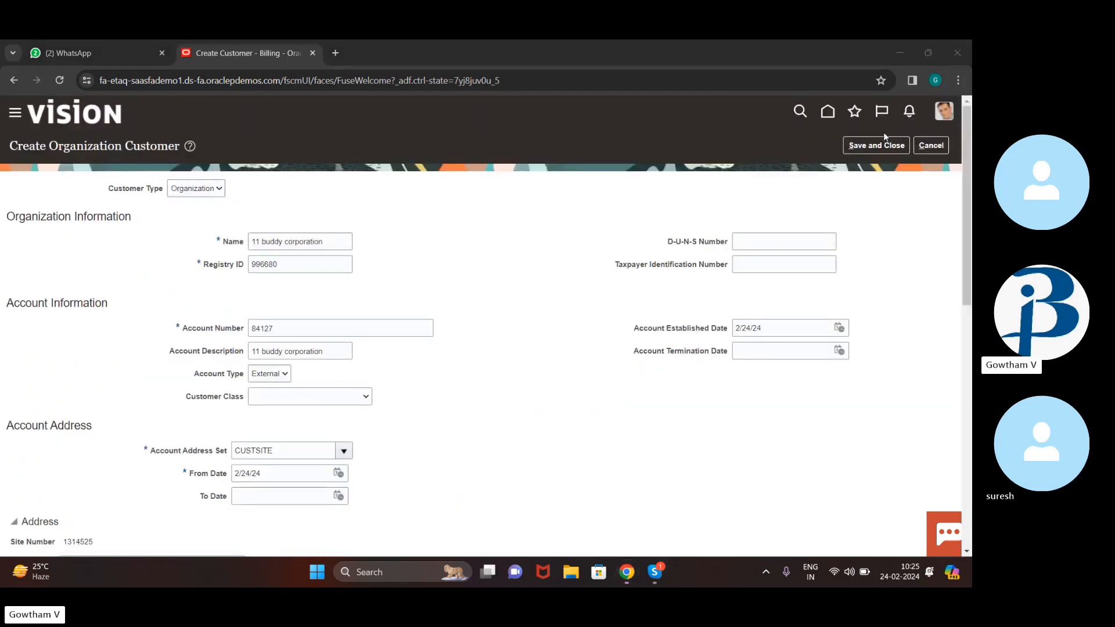
pyautogui.click(654, 573)
pyautogui.click(443, 532)
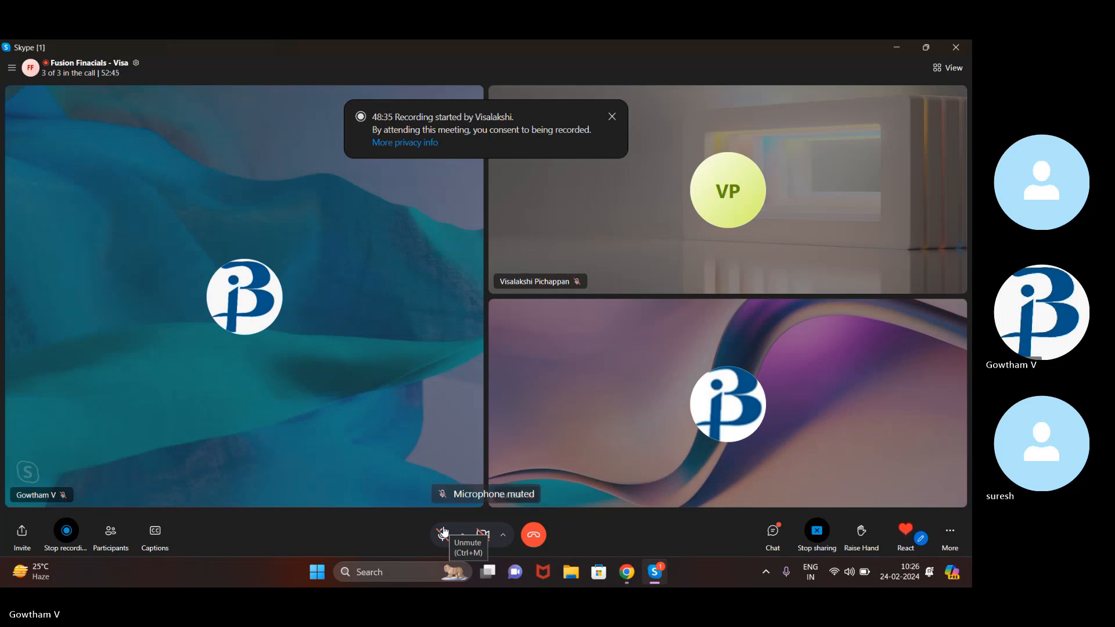
pyautogui.click(442, 533)
pyautogui.click(618, 576)
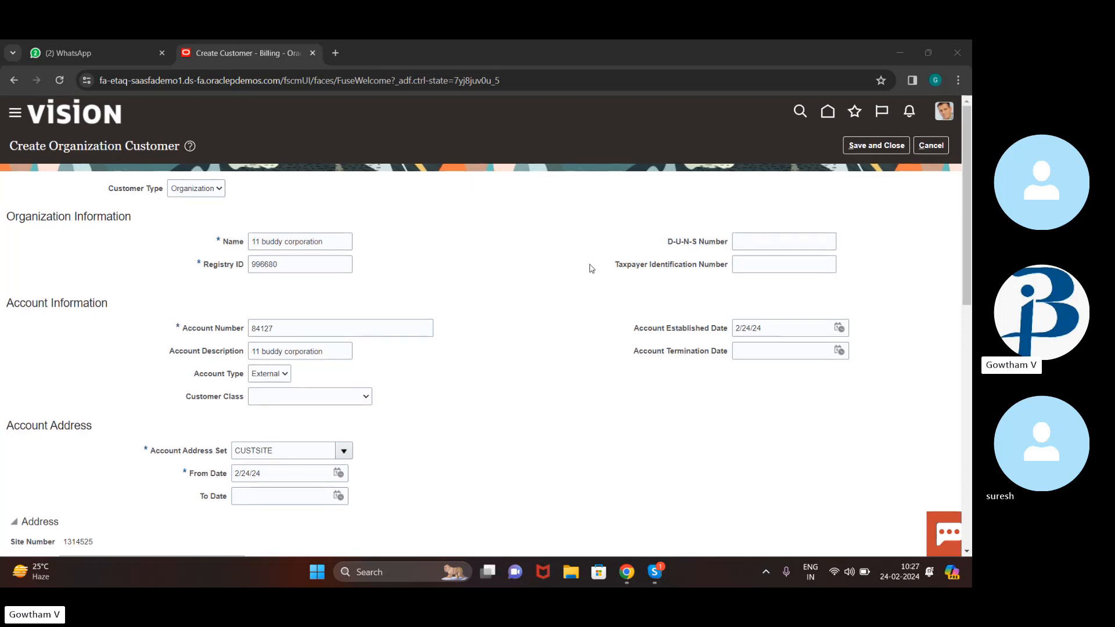
# - Review the address purposes of the organization customer, and save and close the record
pyautogui.scroll(-1, 590, 267)
pyautogui.scroll(-9, 591, 268)
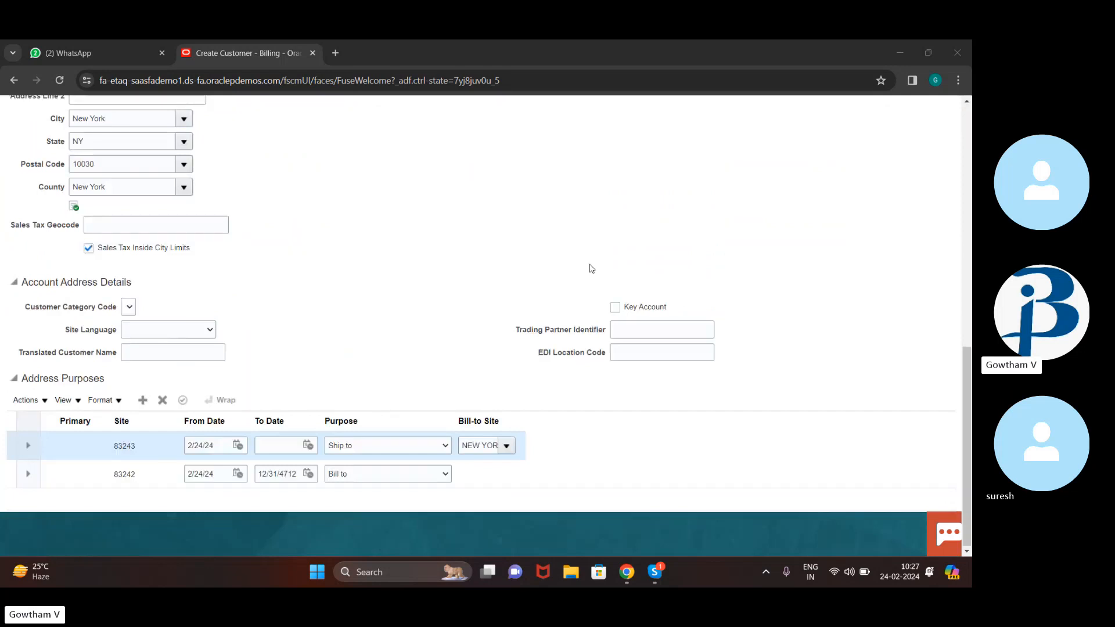
pyautogui.scroll(10, 591, 268)
pyautogui.click(864, 145)
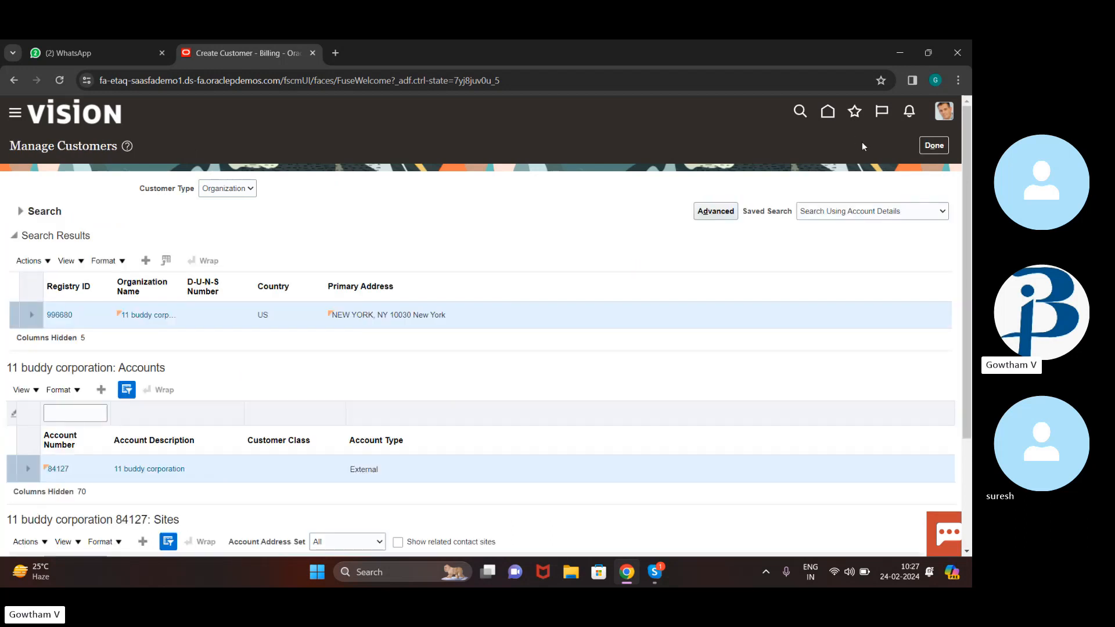
# - Review the saved customer's account and site details, and open its New York site for editing
pyautogui.scroll(-3, 1, 495)
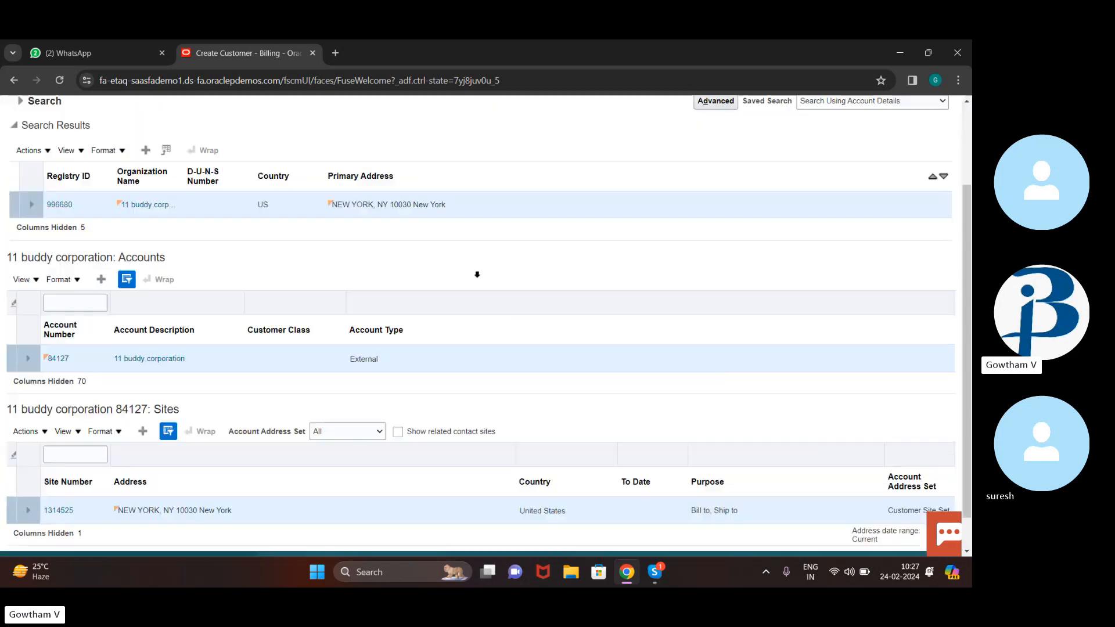
pyautogui.scroll(3, 217, 277)
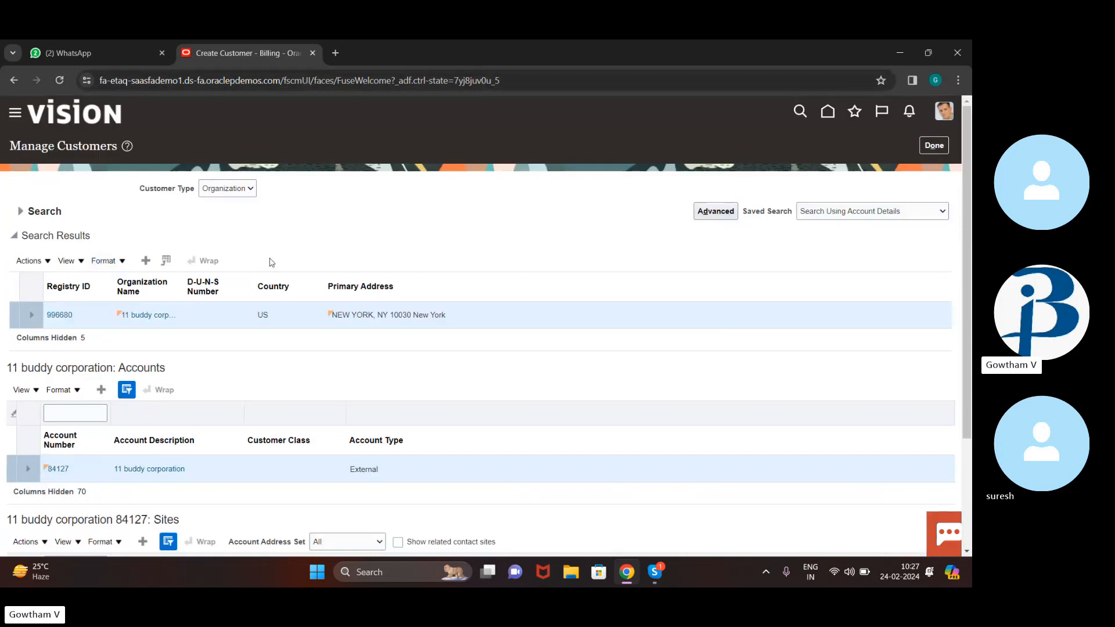
pyautogui.scroll(-3, 271, 263)
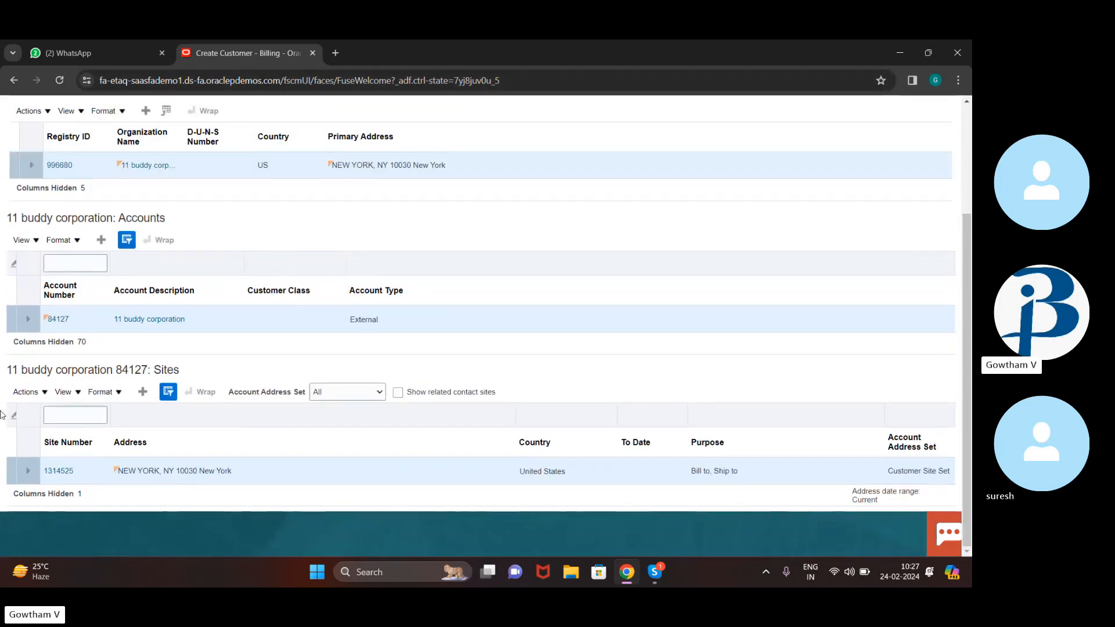
pyautogui.click(68, 475)
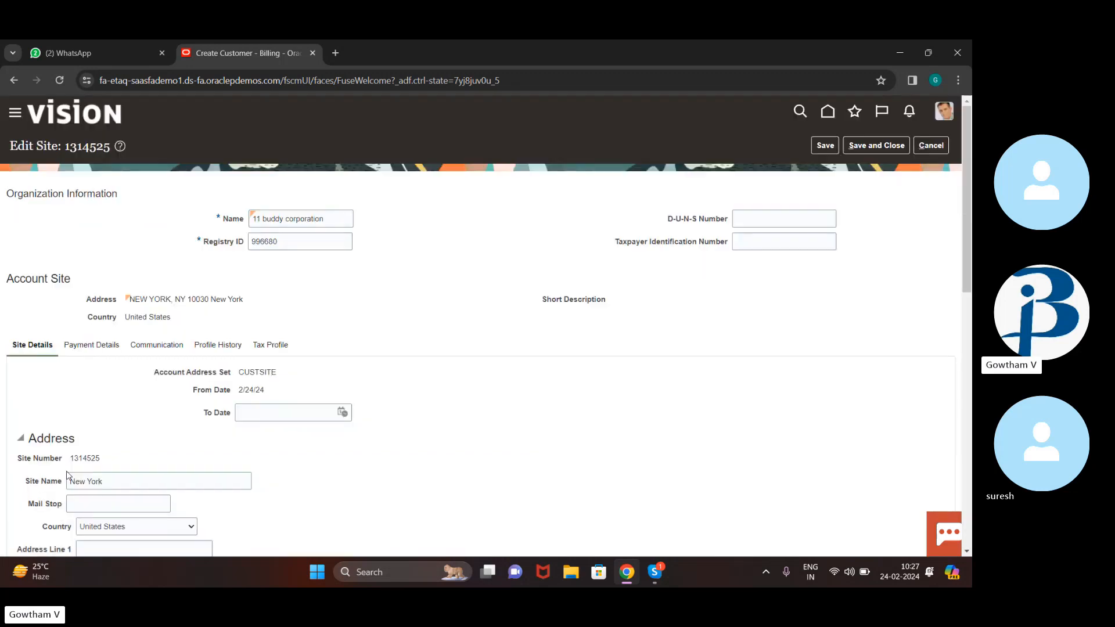
# - Start creating reference accounts for the site and search the business units for "us1"
pyautogui.scroll(-10, 67, 475)
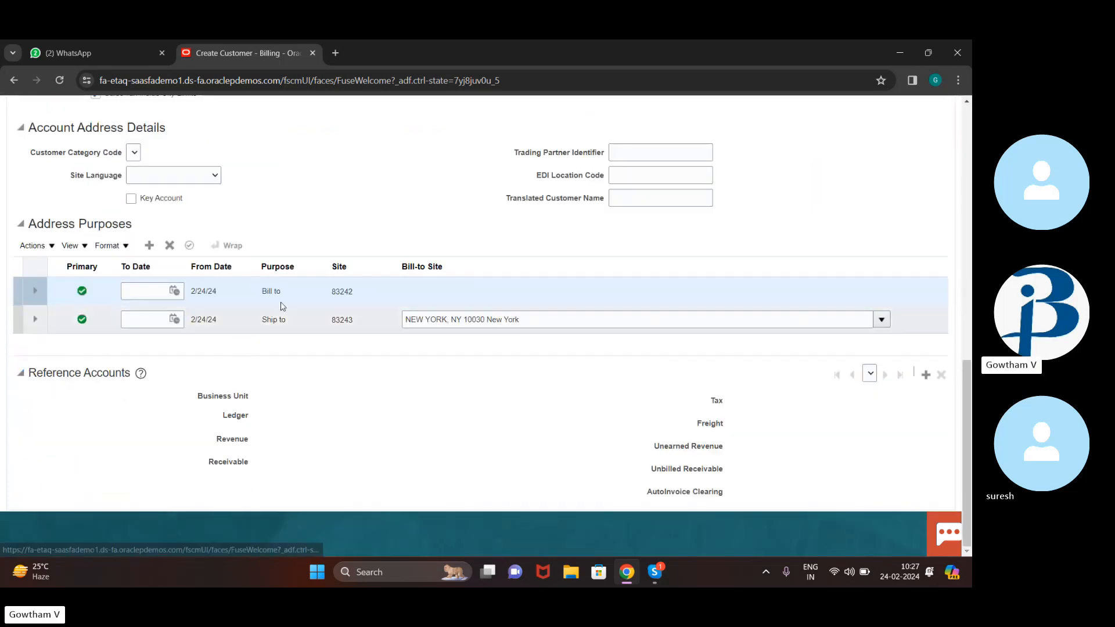
pyautogui.click(926, 376)
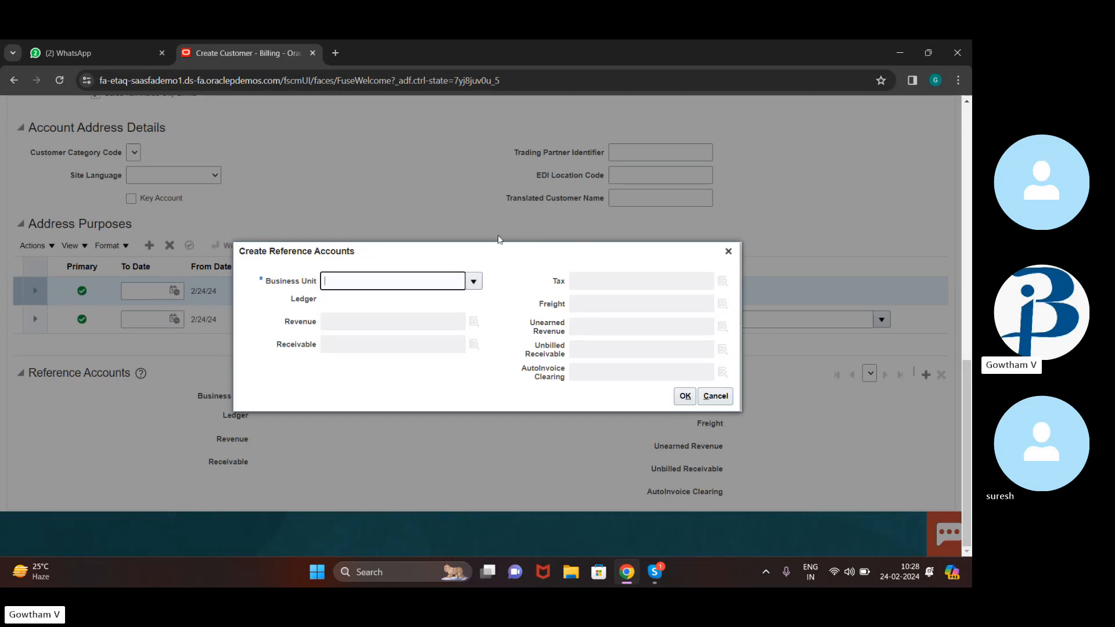
pyautogui.click(474, 281)
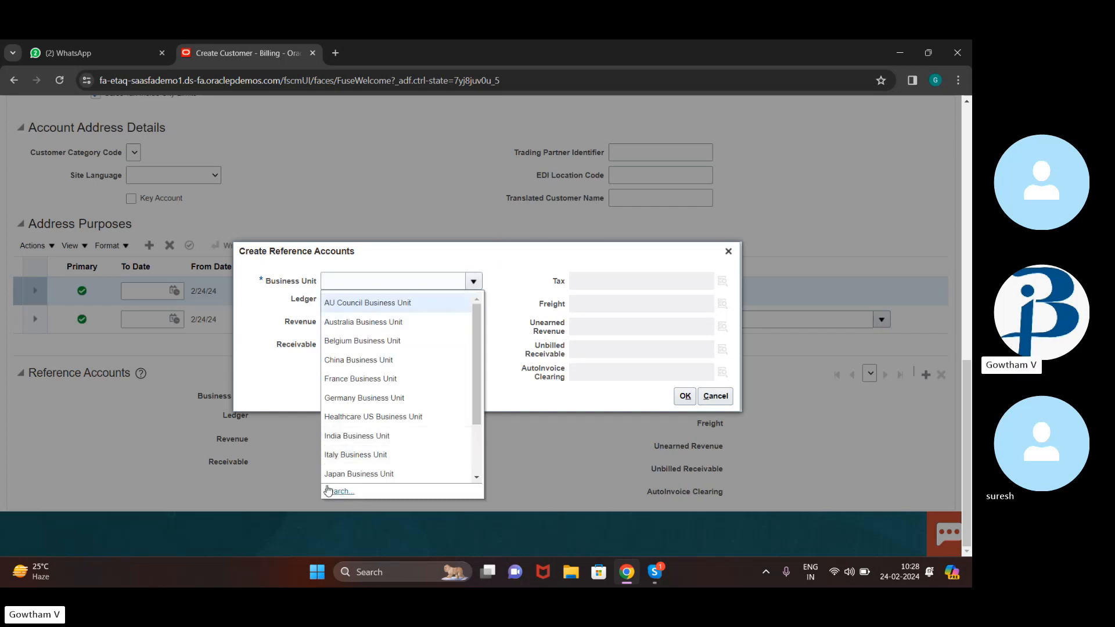
pyautogui.click(328, 490)
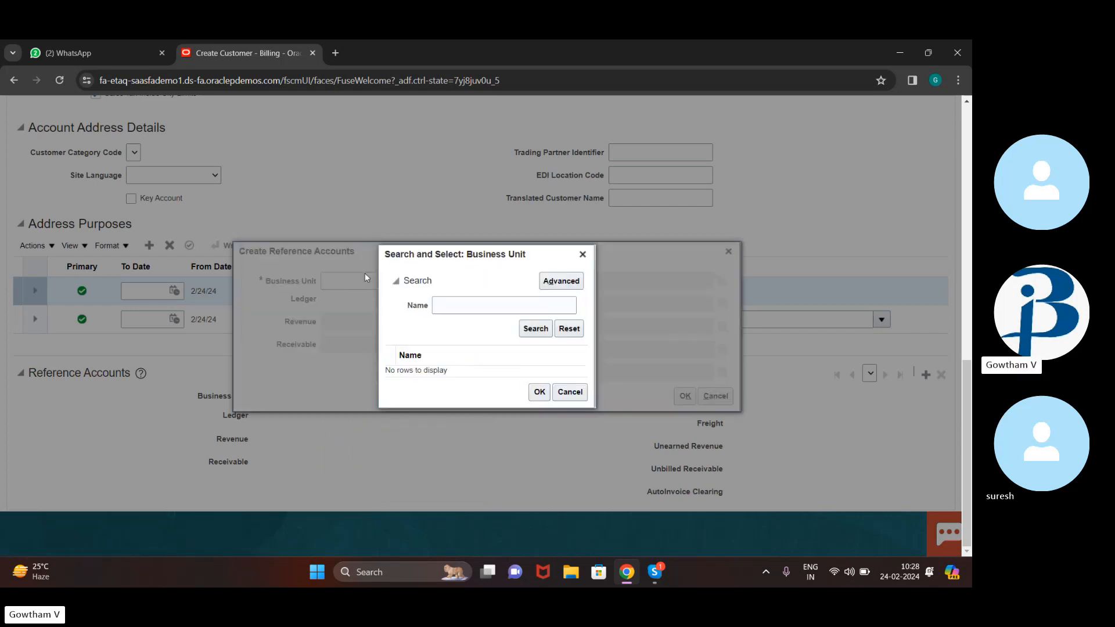
pyautogui.click(480, 301)
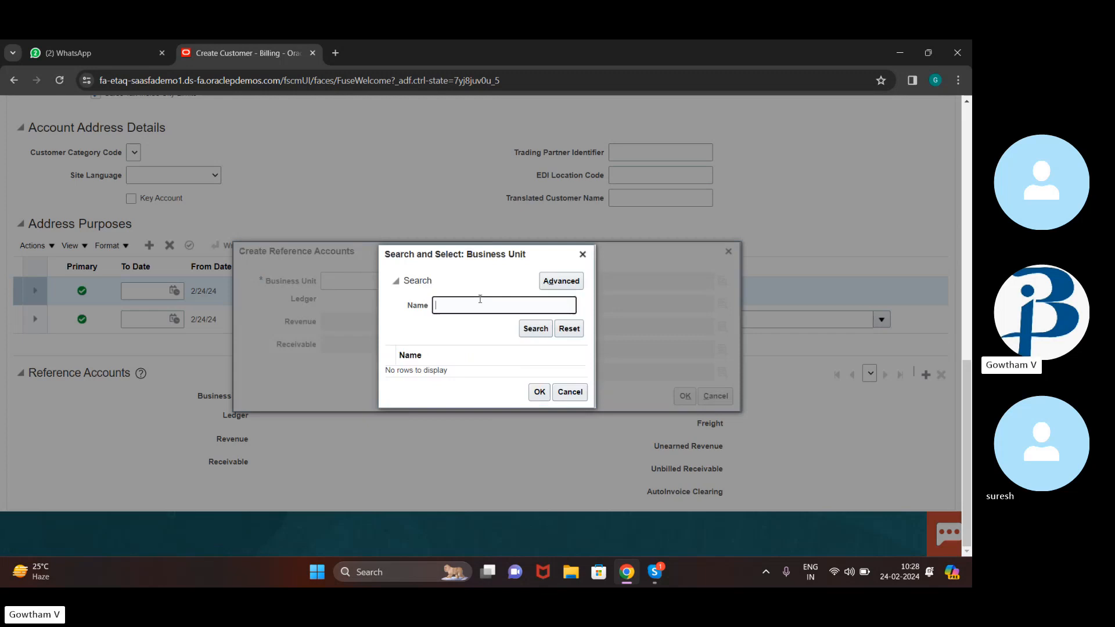
pyautogui.write('us1')
pyautogui.click(535, 327)
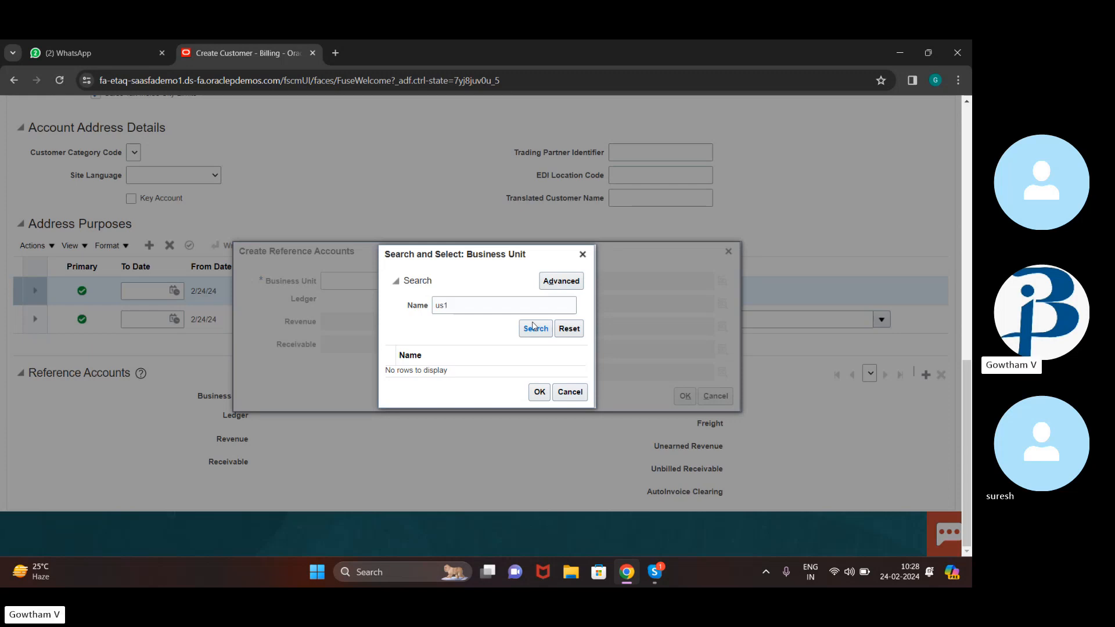
# - Search the business units for "US1 business unit" and choose US1 Business Unit for the reference accounts
pyautogui.click(470, 302)
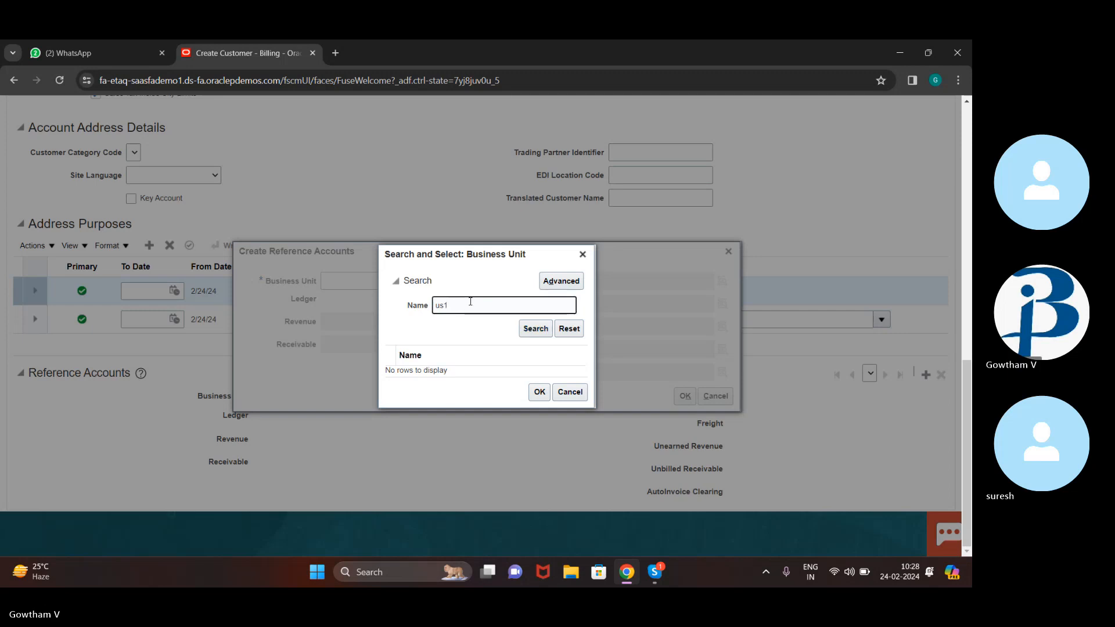
pyautogui.press('BackSpace')
pyautogui.press('BackSpace')
pyautogui.press('BackSpace')
pyautogui.write('US1')
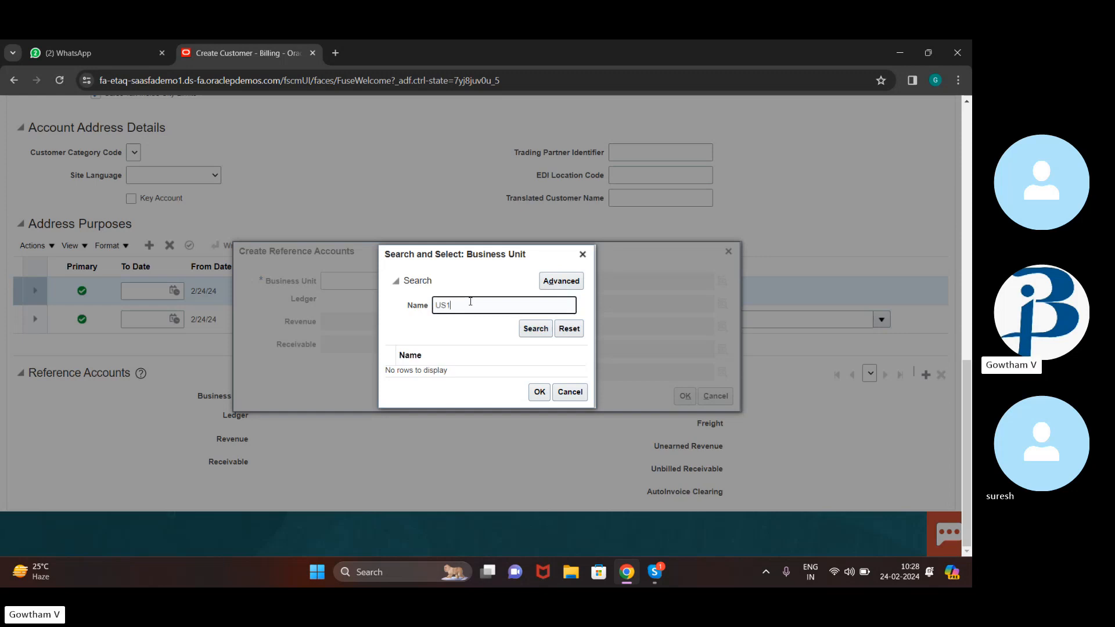
pyautogui.write(' busi')
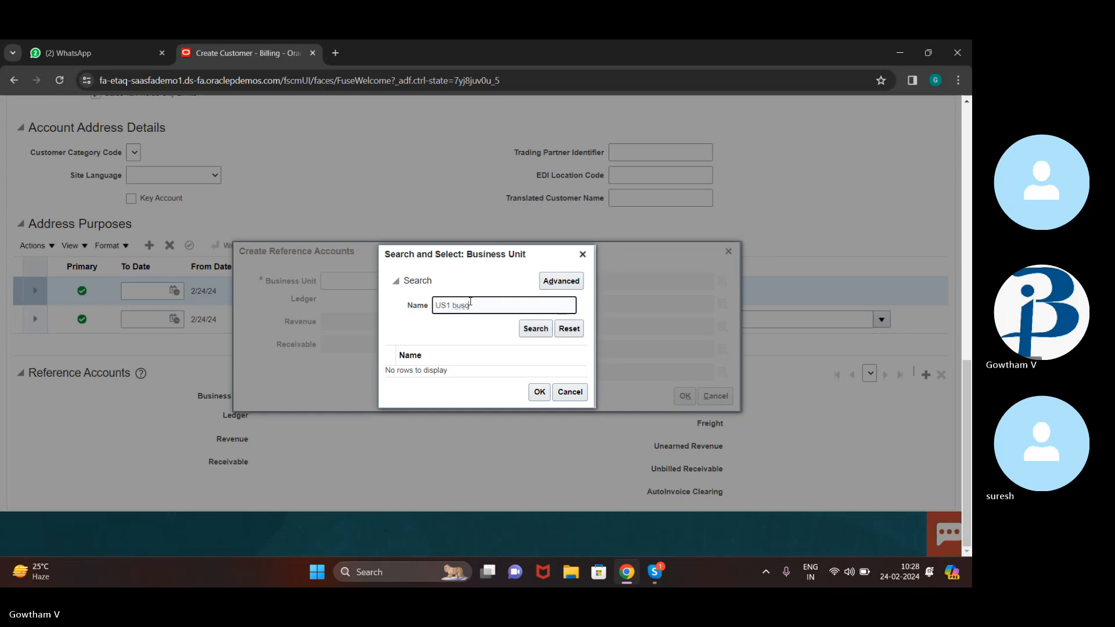
pyautogui.press('BackSpace')
pyautogui.write('ness unt')
pyautogui.press('BackSpace')
pyautogui.write('it')
pyautogui.click(534, 330)
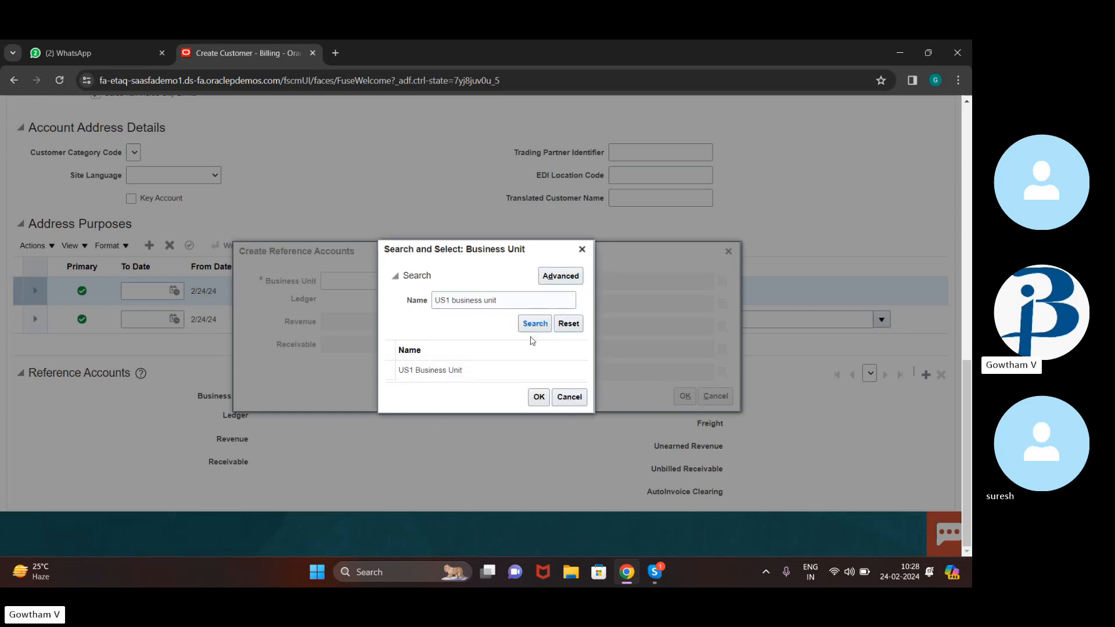
pyautogui.click(434, 371)
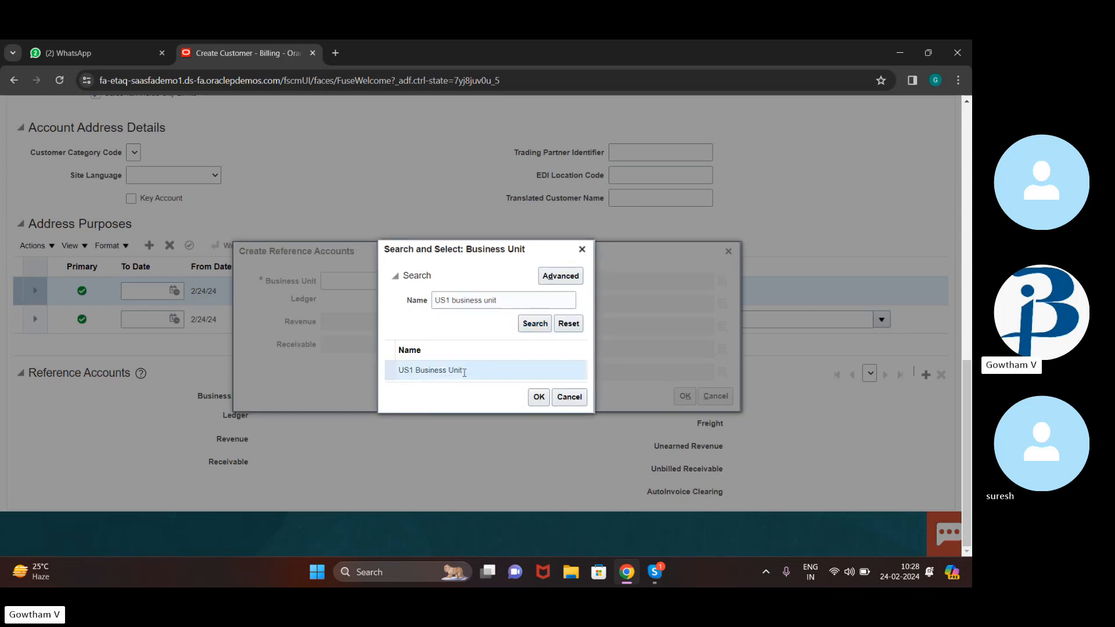
pyautogui.click(539, 397)
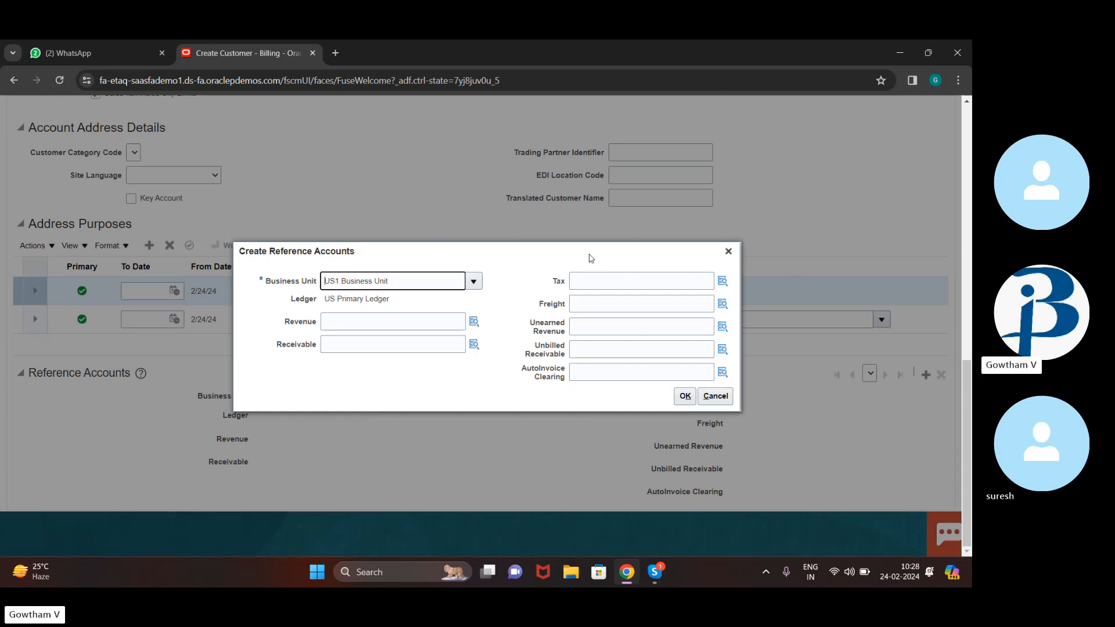
# - Open the segments of the Revenue reference account and set Account to 11104 HDFC Account
pyautogui.click(474, 322)
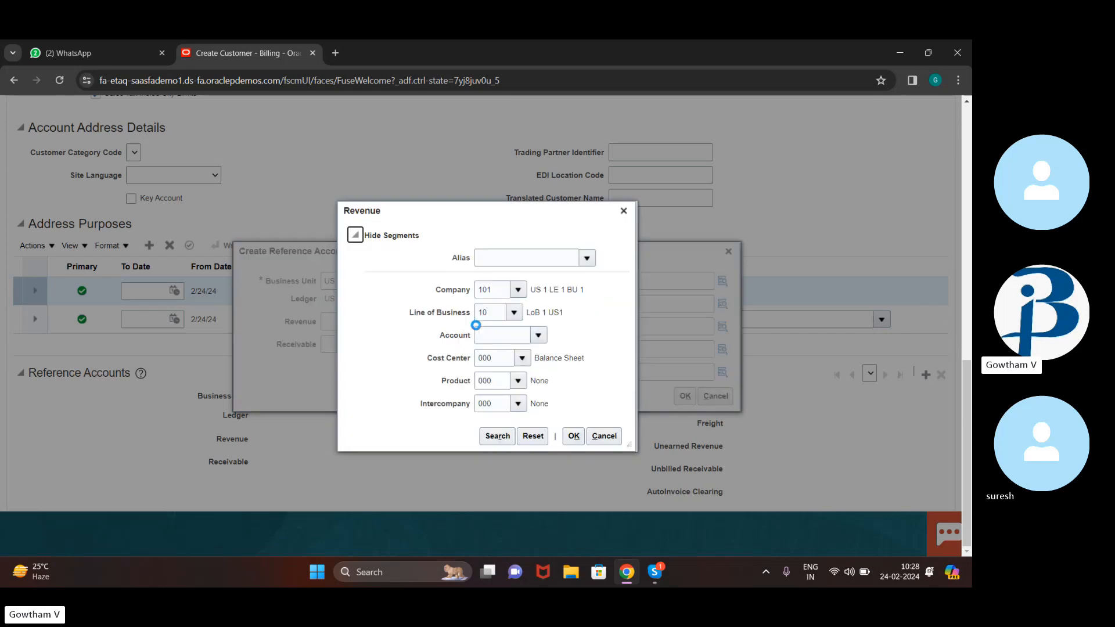
pyautogui.click(538, 335)
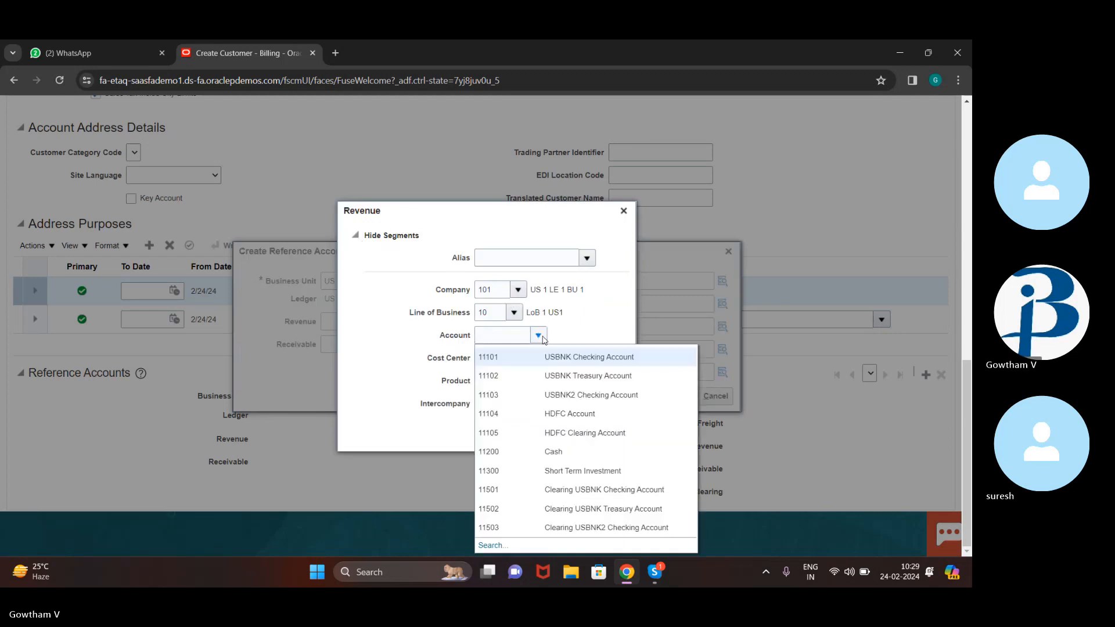
pyautogui.click(600, 418)
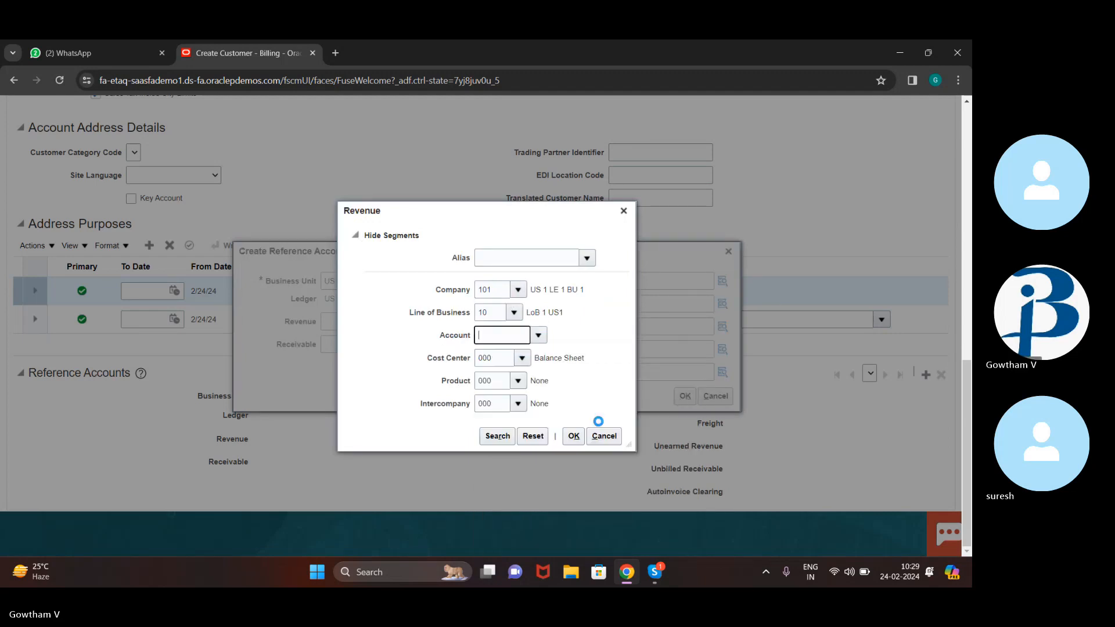
# - Set the Revenue combination's Cost Center to 131 Food & Commercial and try to confirm the combination
pyautogui.click(523, 359)
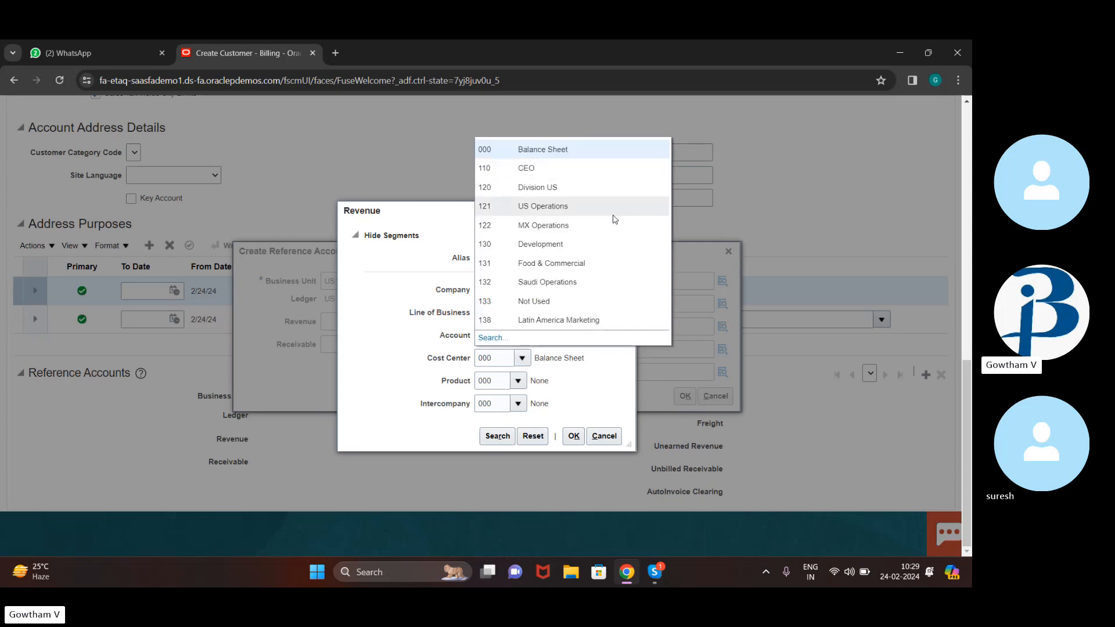
pyautogui.click(603, 269)
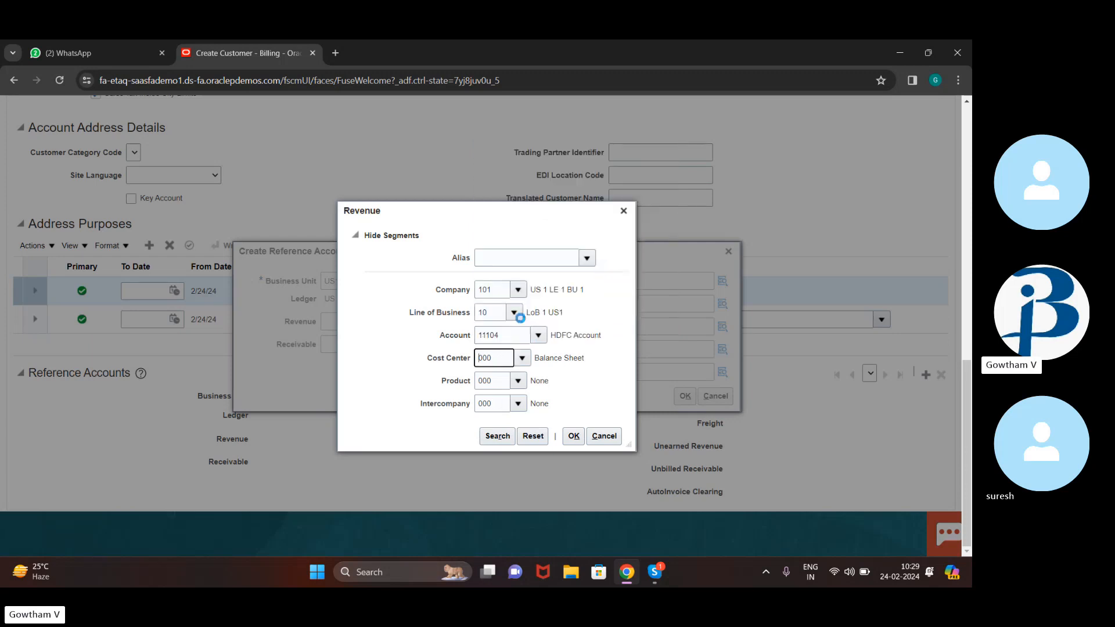
pyautogui.click(578, 443)
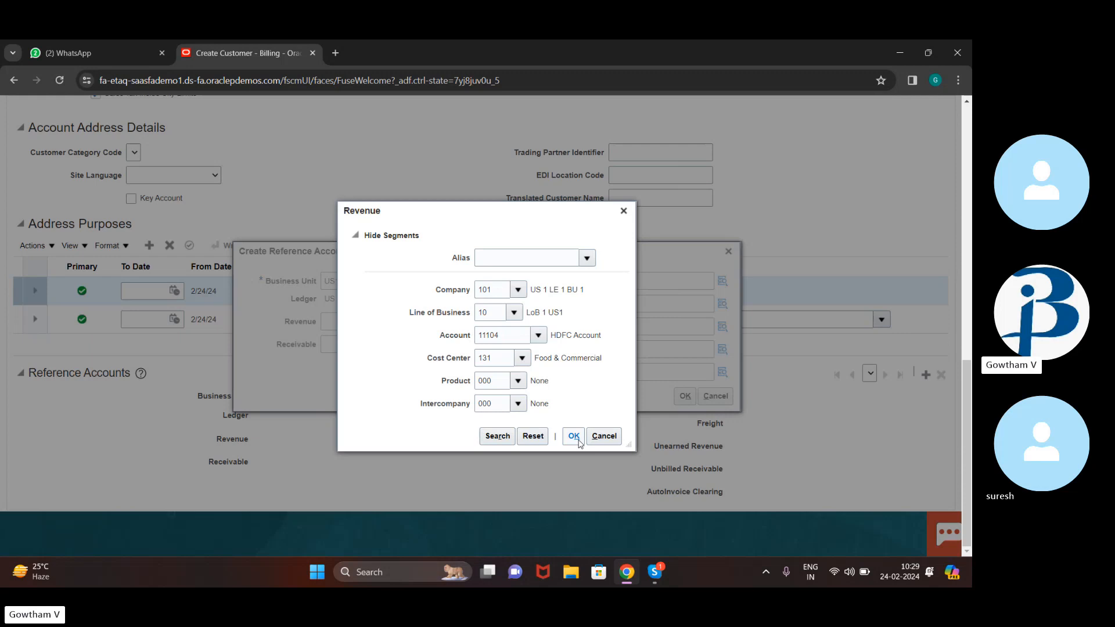
pyautogui.click(579, 442)
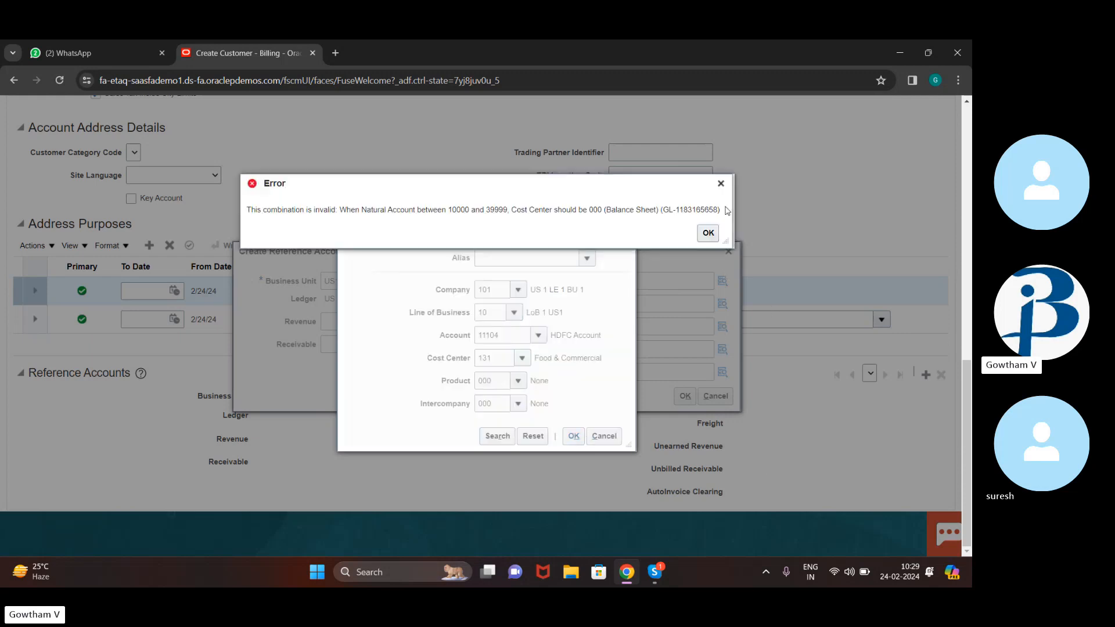
pyautogui.click(721, 184)
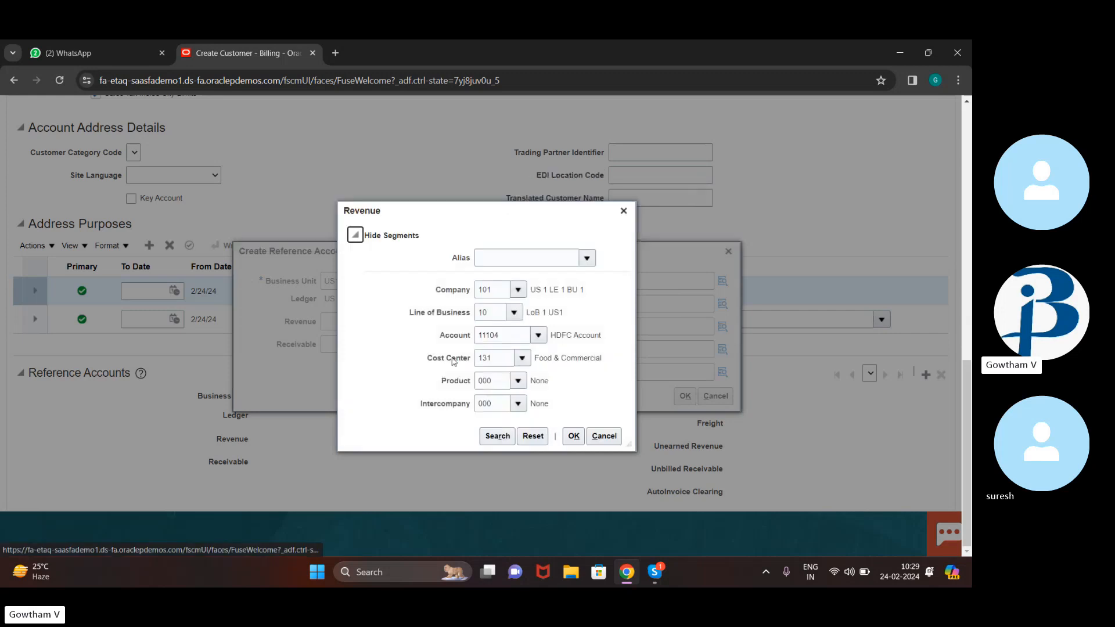
# - Set the Revenue combination's Cost Center to 464 and try to confirm the combination
pyautogui.click(521, 359)
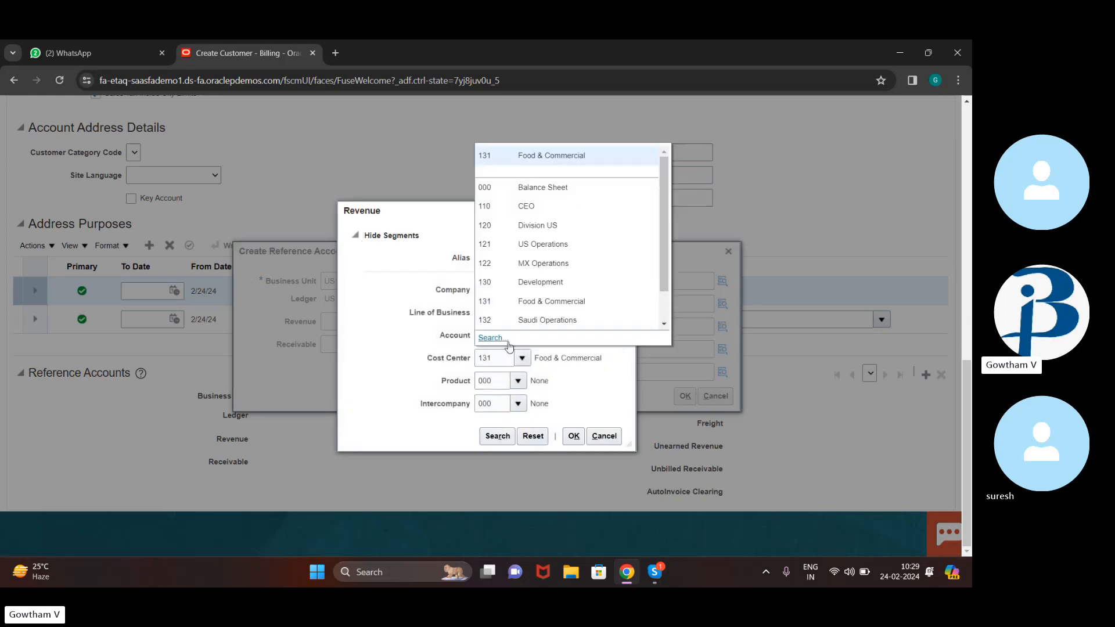
pyautogui.click(500, 359)
pyautogui.press('BackSpace')
pyautogui.press('BackSpace')
pyautogui.press('BackSpace')
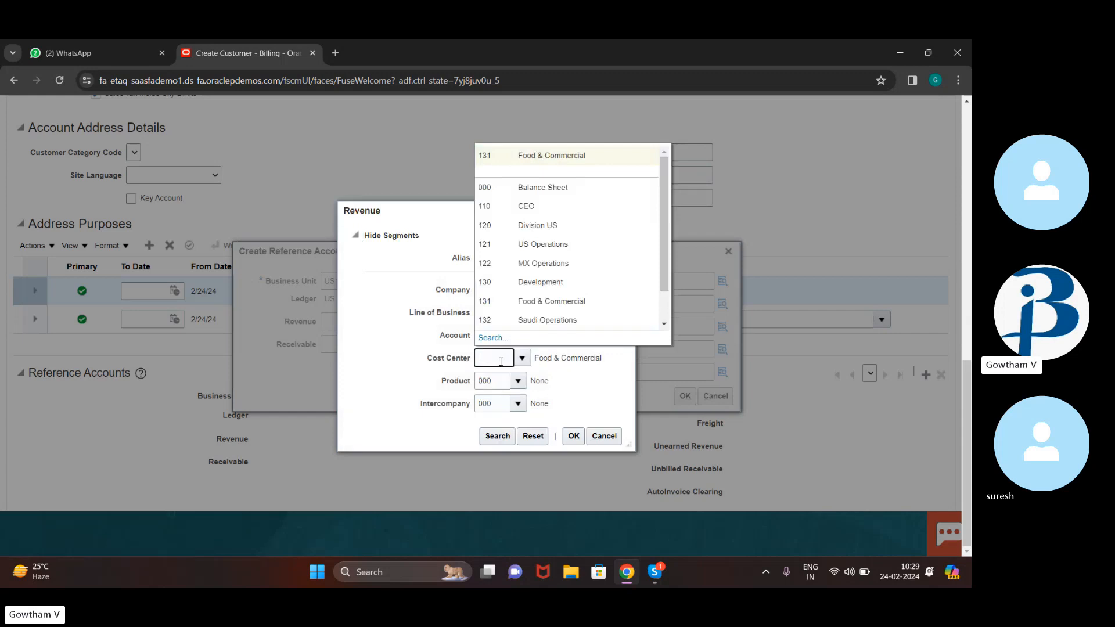
pyautogui.write('46')
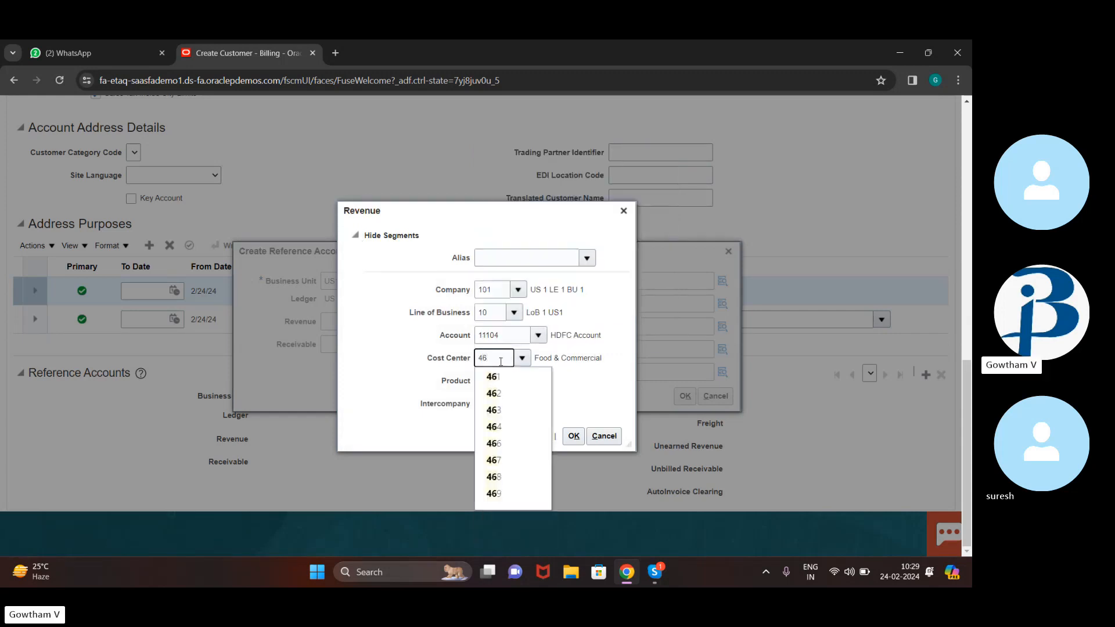
pyautogui.click(506, 426)
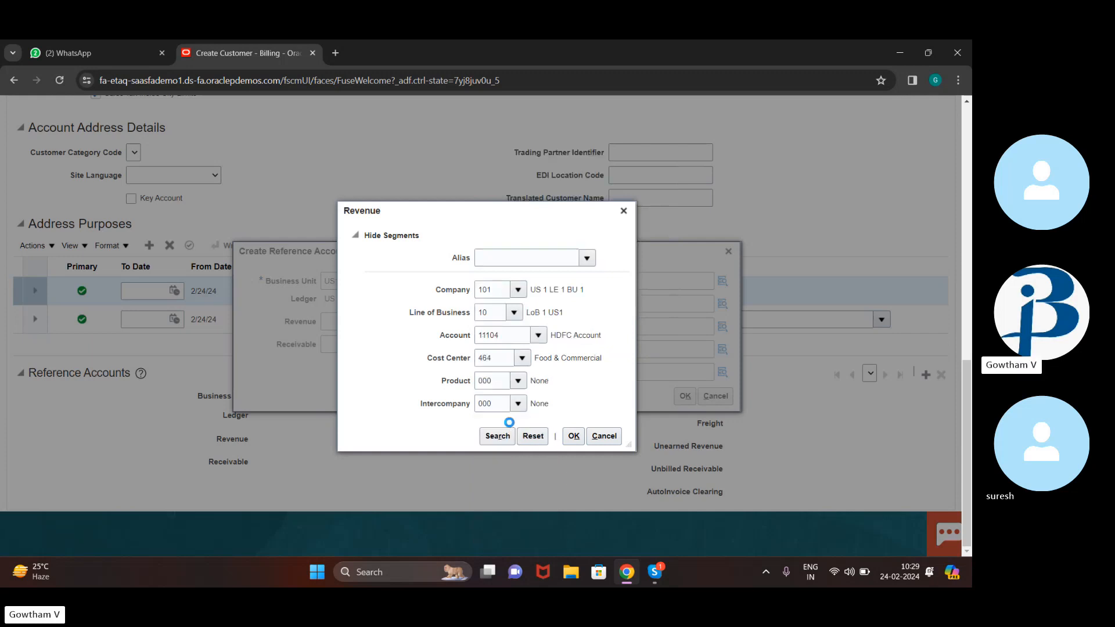
pyautogui.click(577, 437)
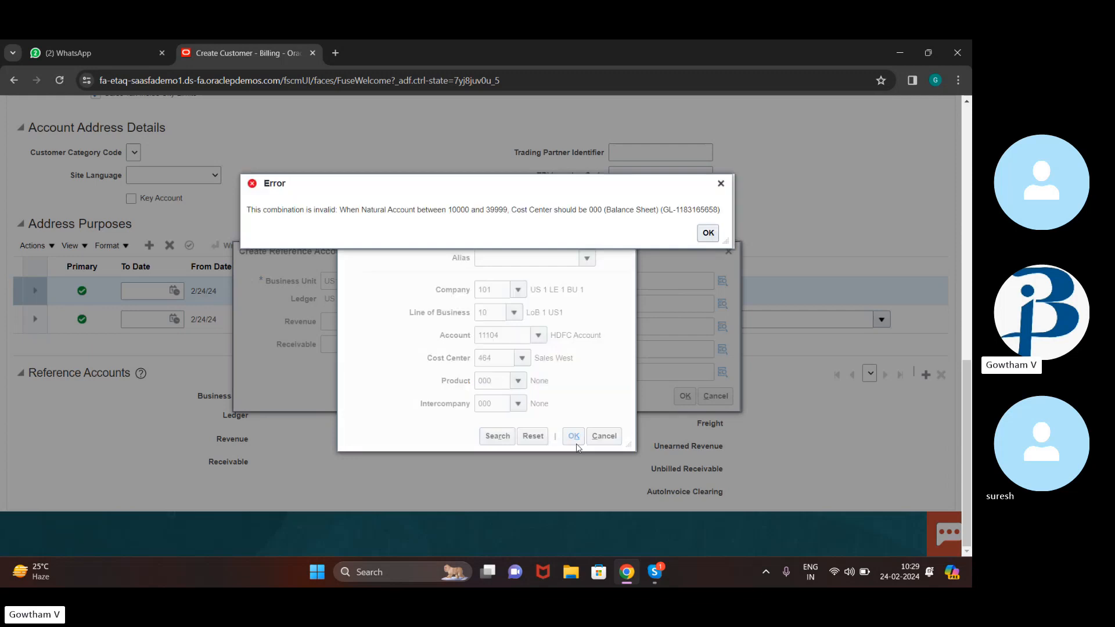
pyautogui.press('Return')
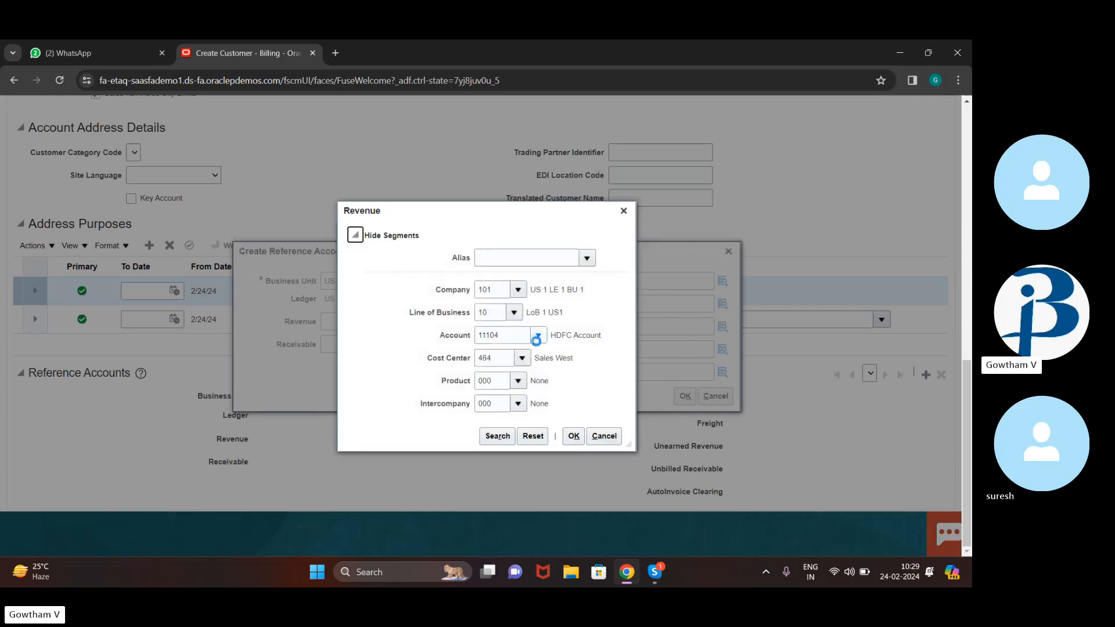
# - Clear the Revenue combination's Account and try account numbers beginning with 42, 416 and 41
pyautogui.click(517, 340)
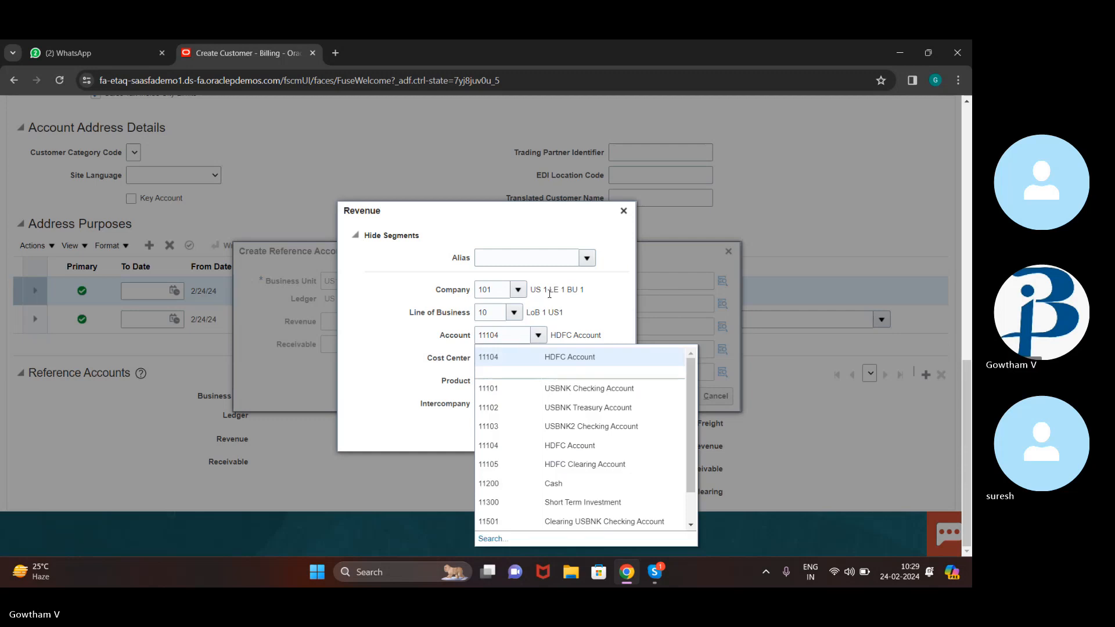
pyautogui.click(503, 340)
pyautogui.press('BackSpace')
pyautogui.press('BackSpace')
pyautogui.press('BackSpace')
pyautogui.press('BackSpace')
pyautogui.press('BackSpace')
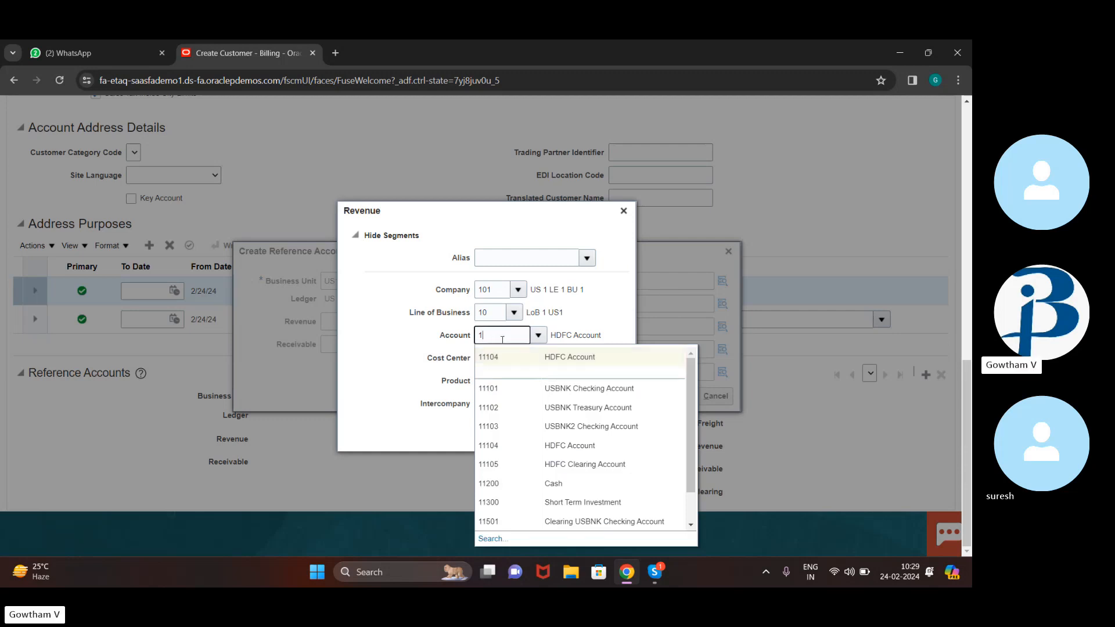
pyautogui.write('42')
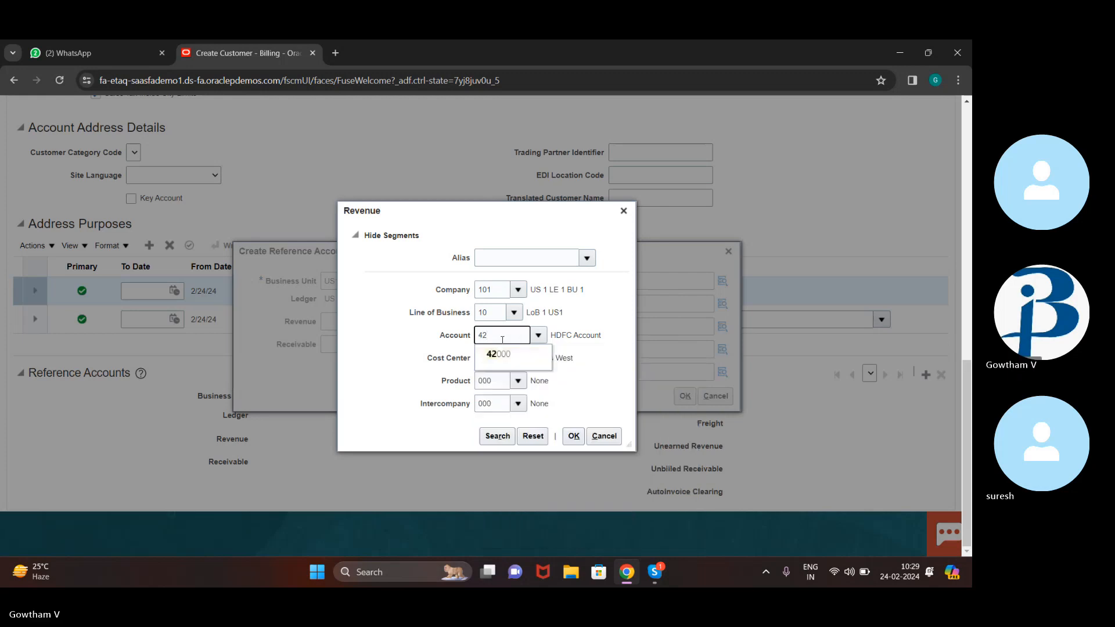
pyautogui.press('BackSpace')
pyautogui.write('1634')
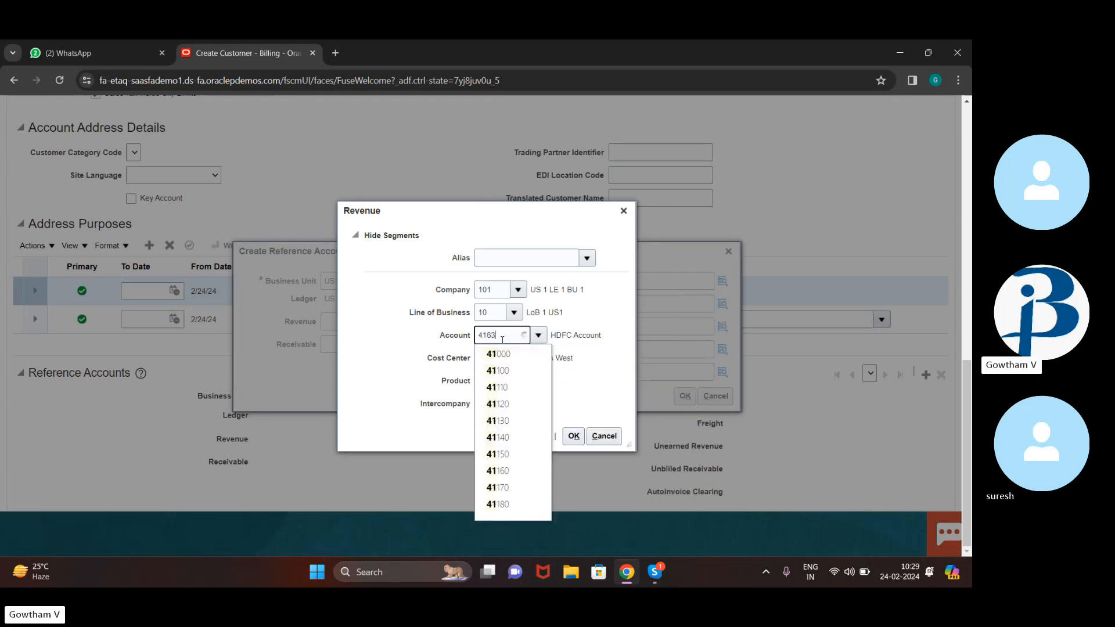
pyautogui.press('BackSpace')
pyautogui.press('BackSpace')
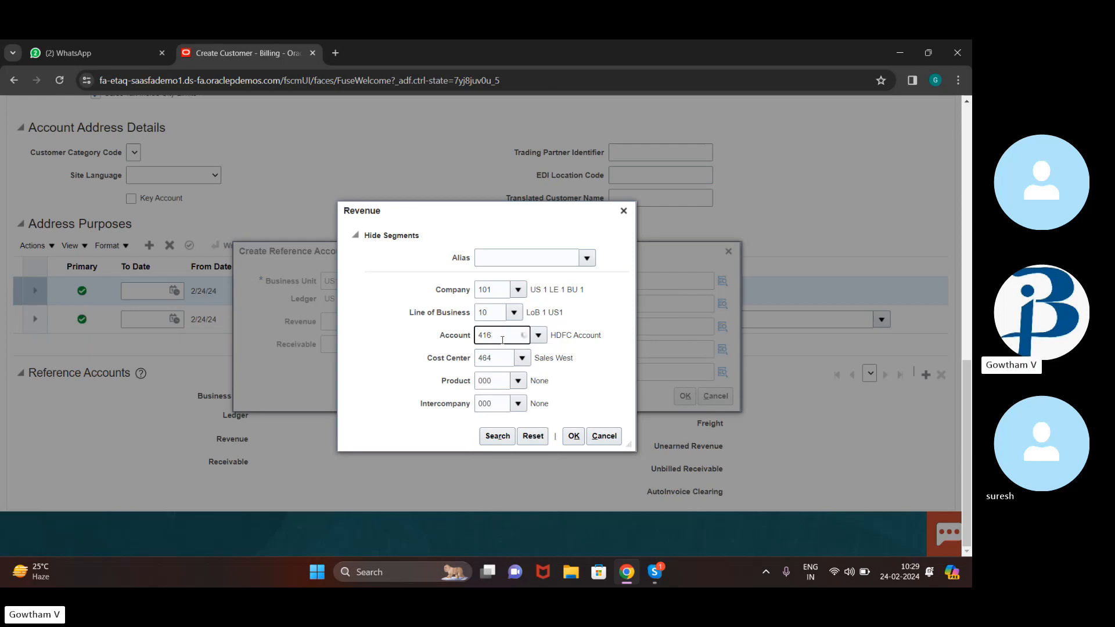
pyautogui.write('24')
pyautogui.press('BackSpace')
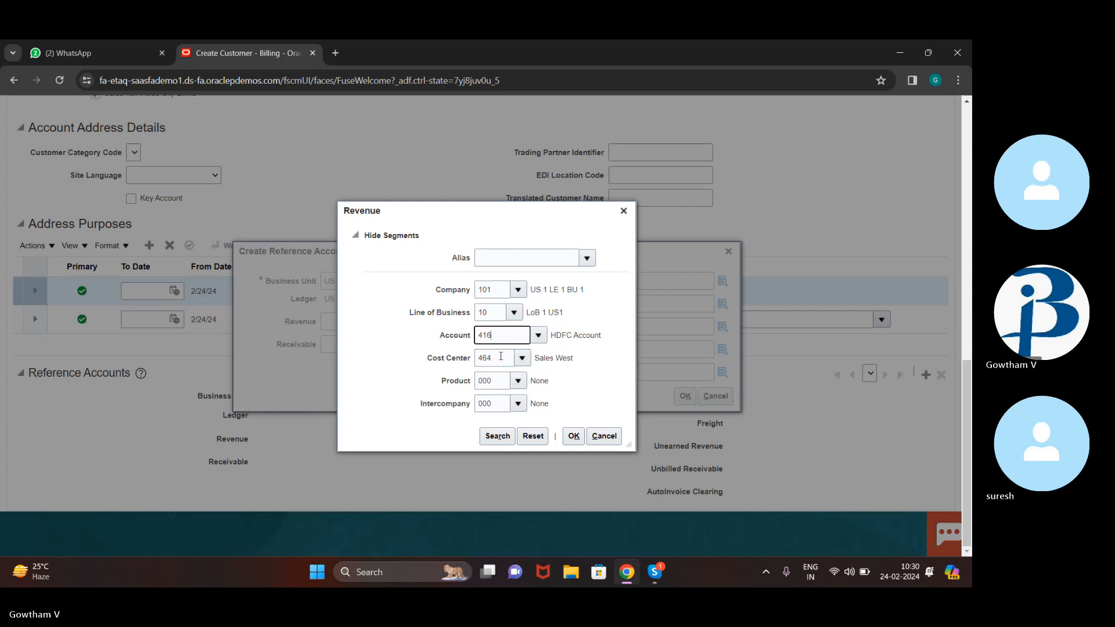
pyautogui.press('BackSpace')
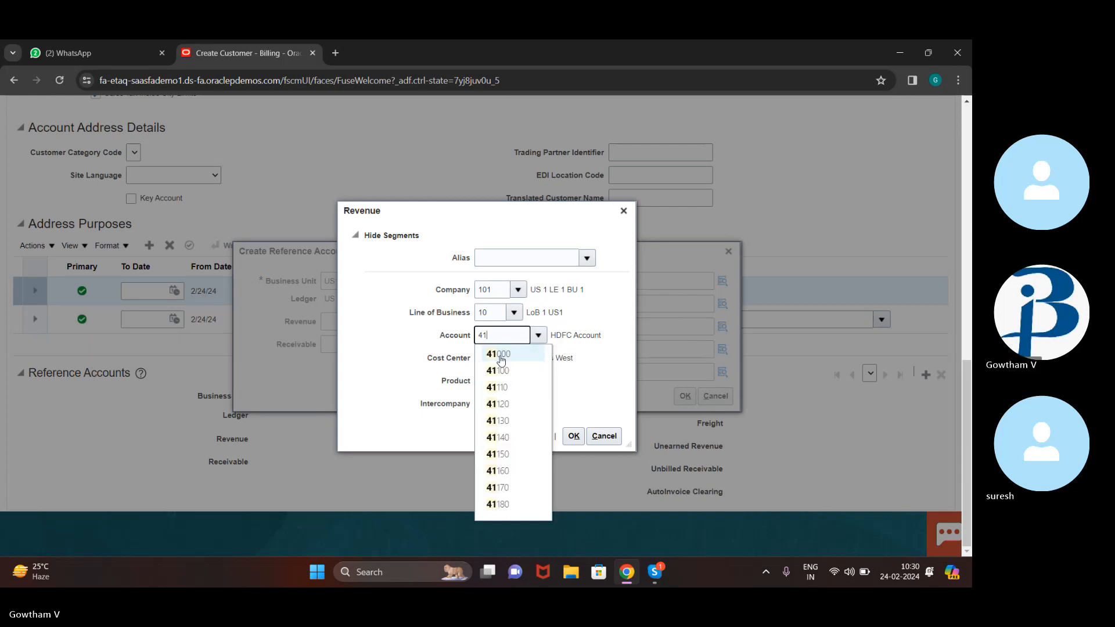
pyautogui.click(611, 376)
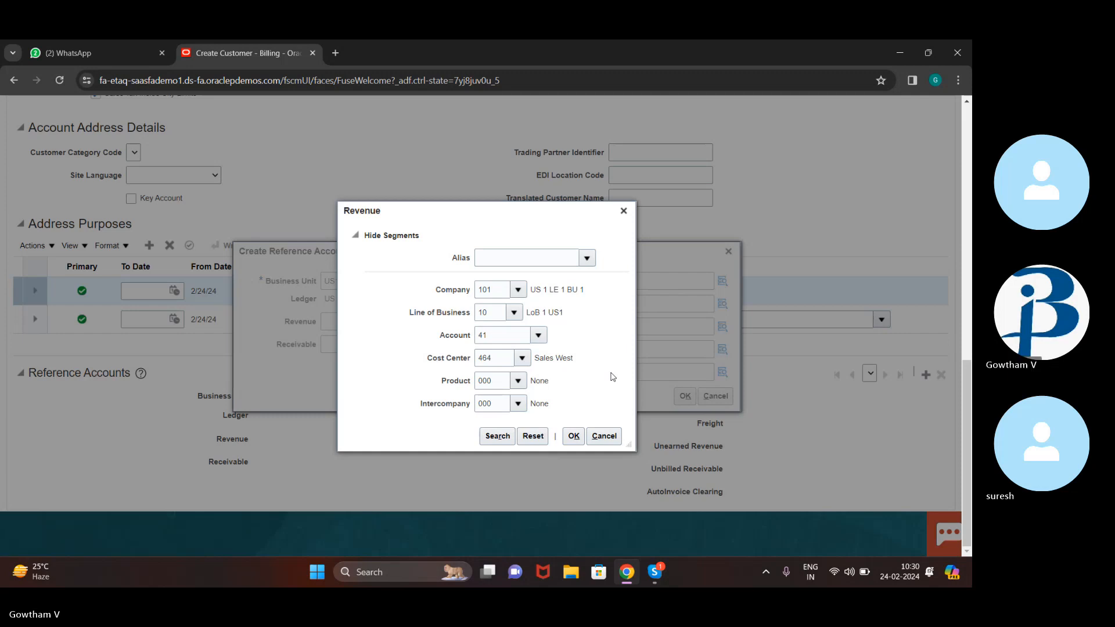
# - Extend the partial Account number in the Revenue combination to 410000
pyautogui.click(494, 338)
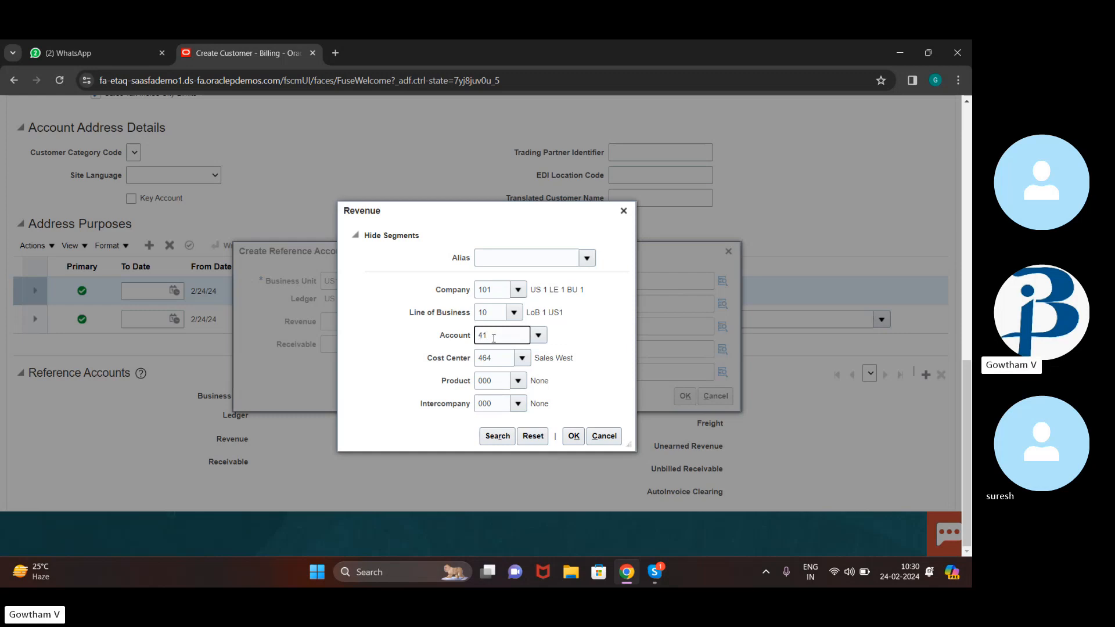
pyautogui.write('00')
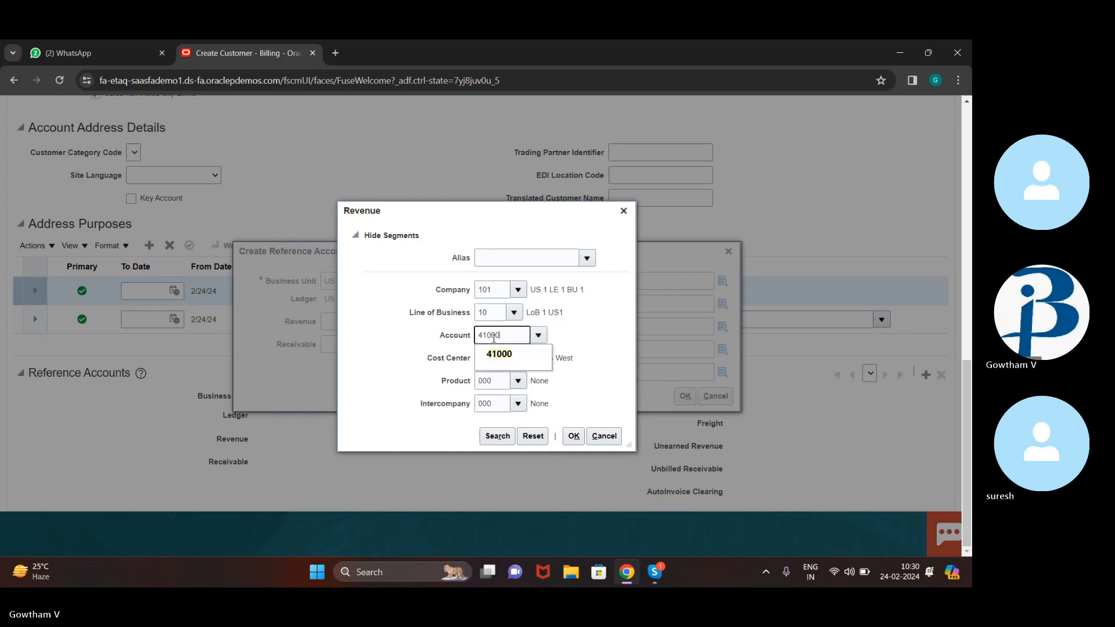
pyautogui.press('BackSpace')
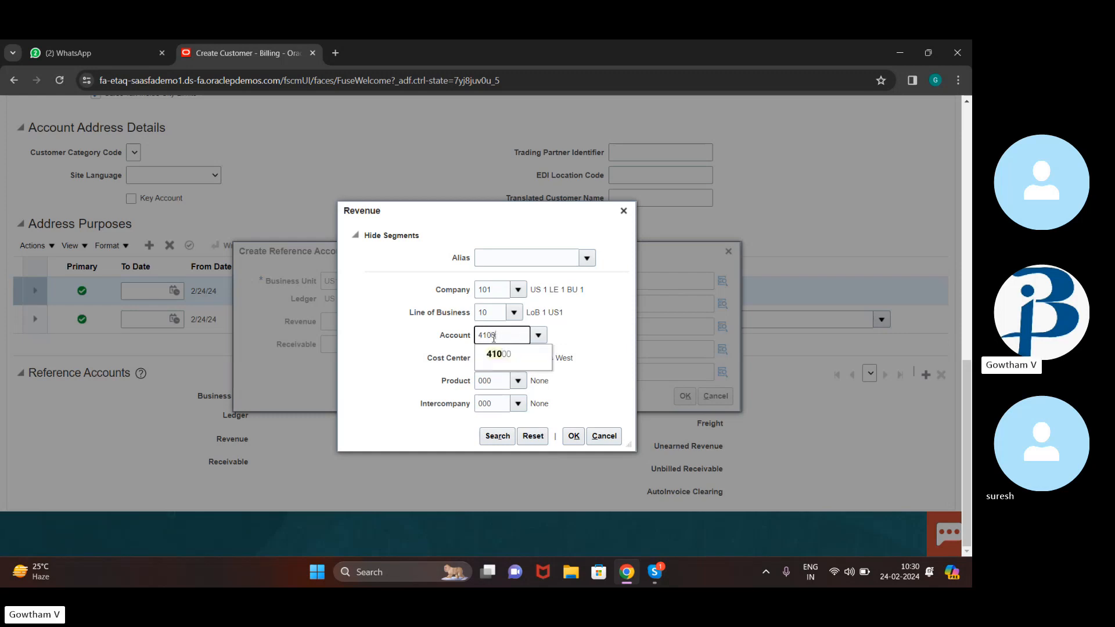
pyautogui.write('000')
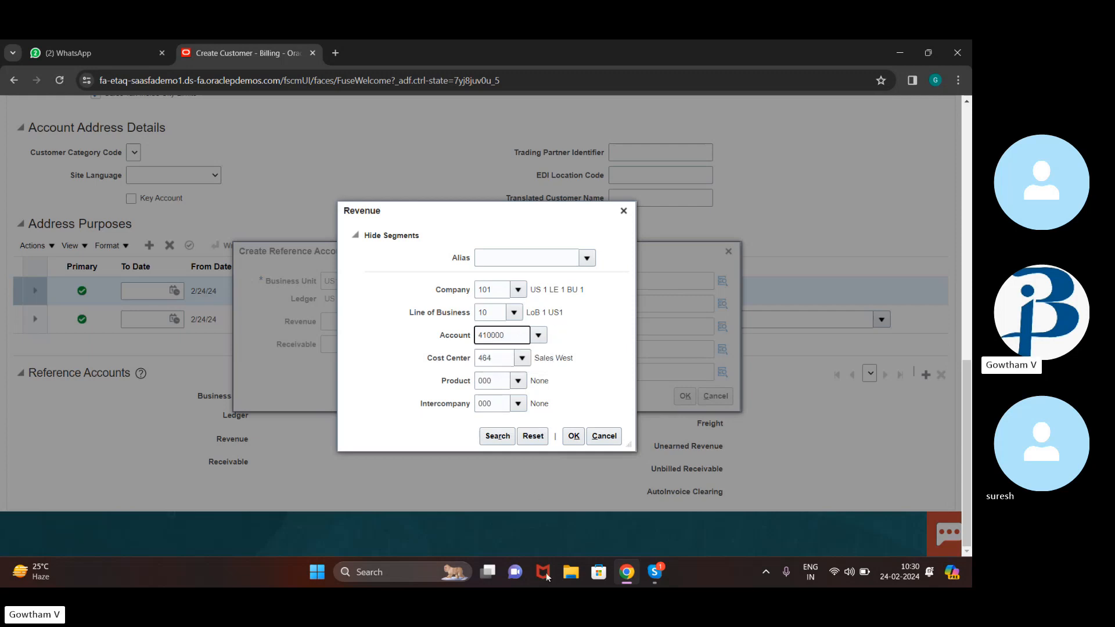
# - Switch to the Skype call, mute and unmute the microphone, and return to the customer page in Chrome
pyautogui.click(658, 585)
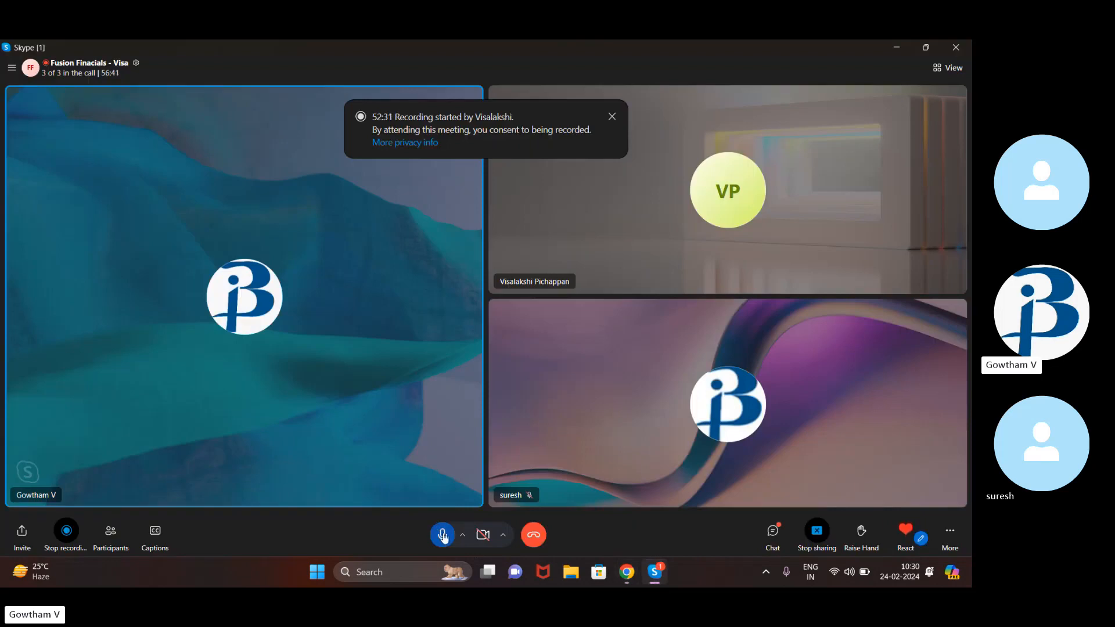
pyautogui.click(442, 536)
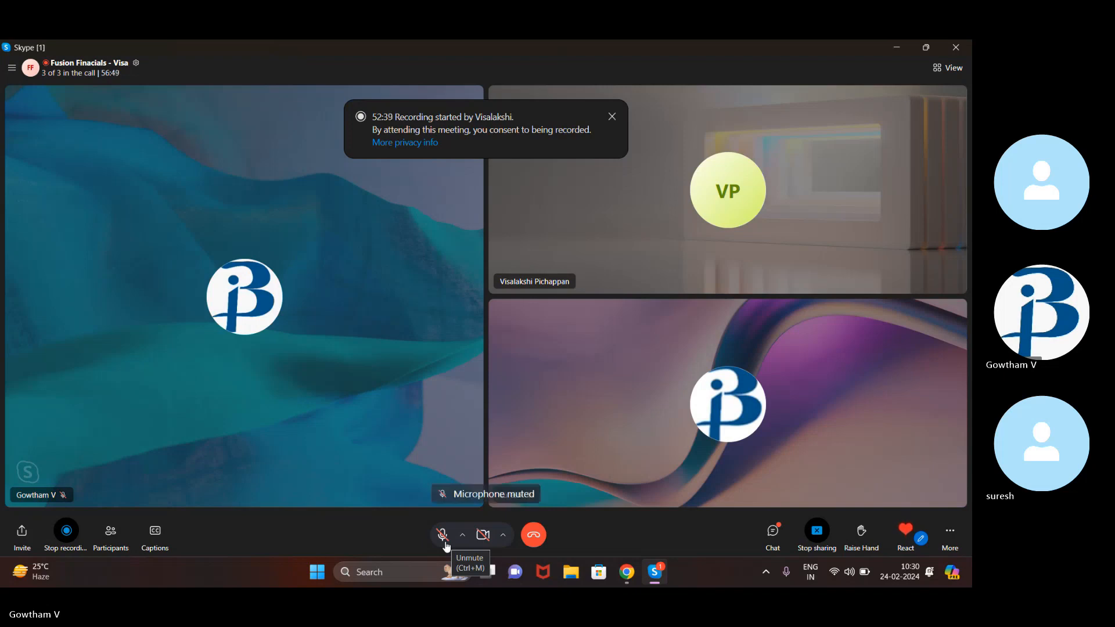
pyautogui.click(444, 535)
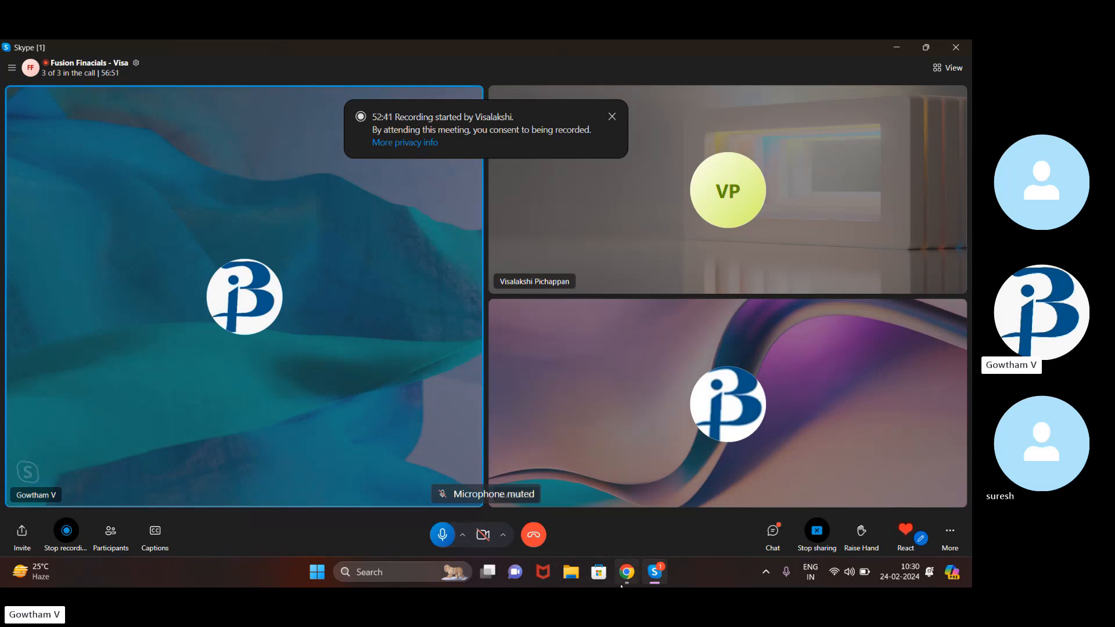
pyautogui.click(622, 581)
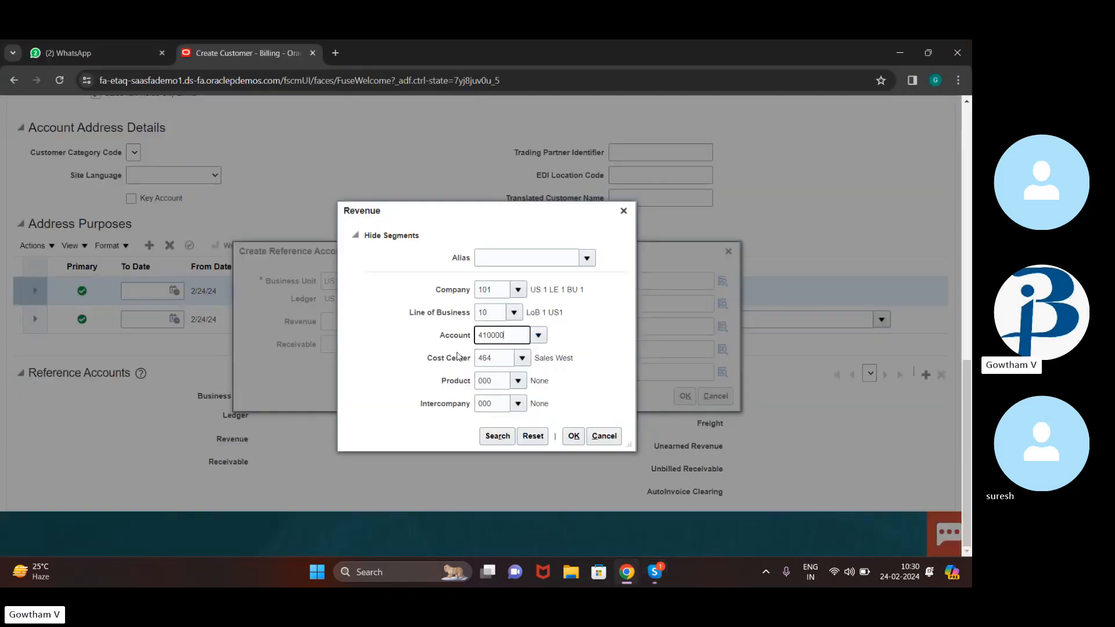
# - Try to confirm the Revenue combination with Account 410000, and try again with Cost Center 24500
pyautogui.click(573, 437)
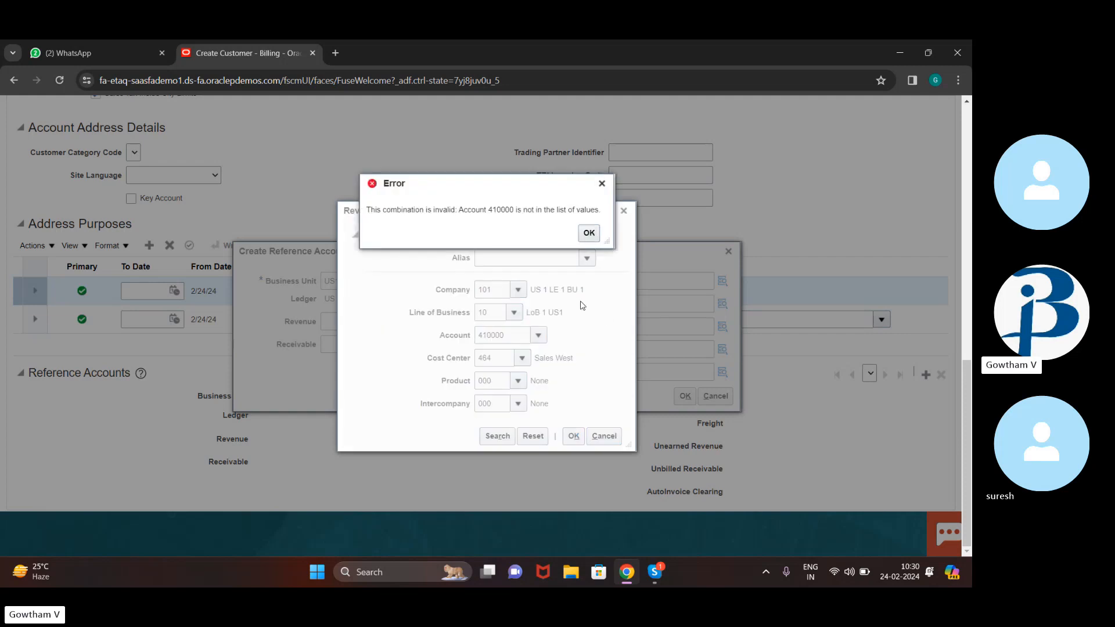
pyautogui.click(588, 233)
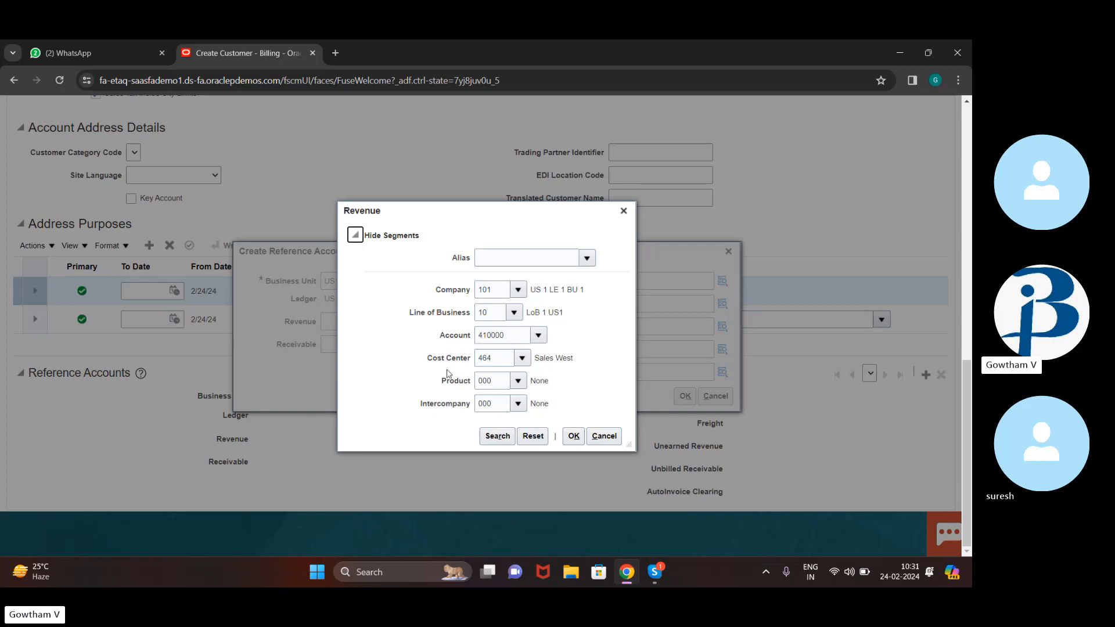
pyautogui.click(500, 366)
pyautogui.press('BackSpace')
pyautogui.write('2')
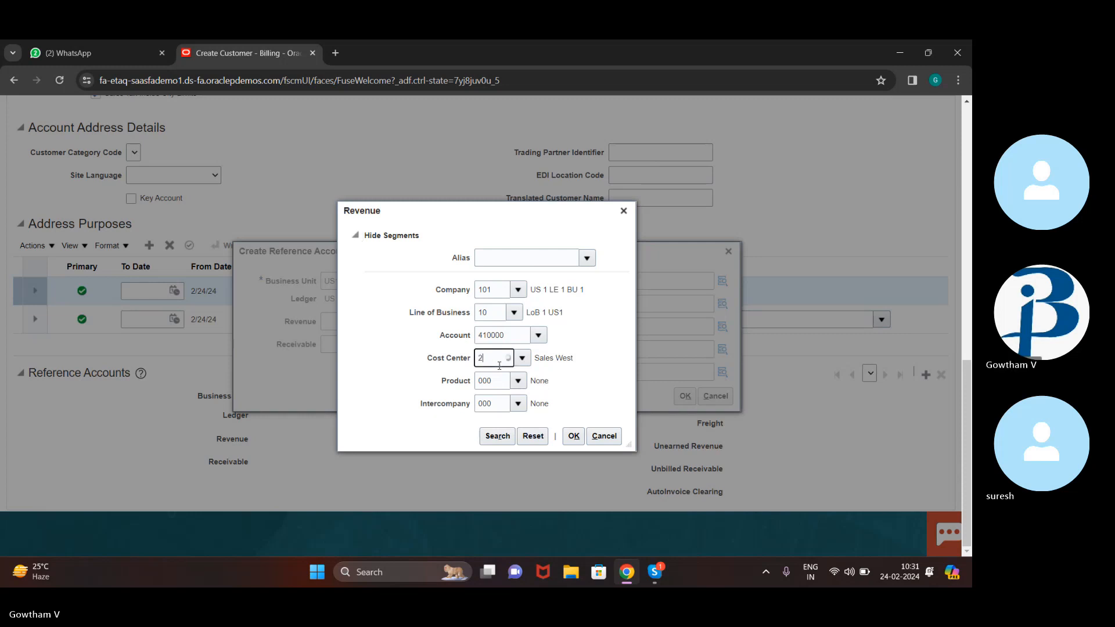
pyautogui.write('4500')
pyautogui.click(574, 440)
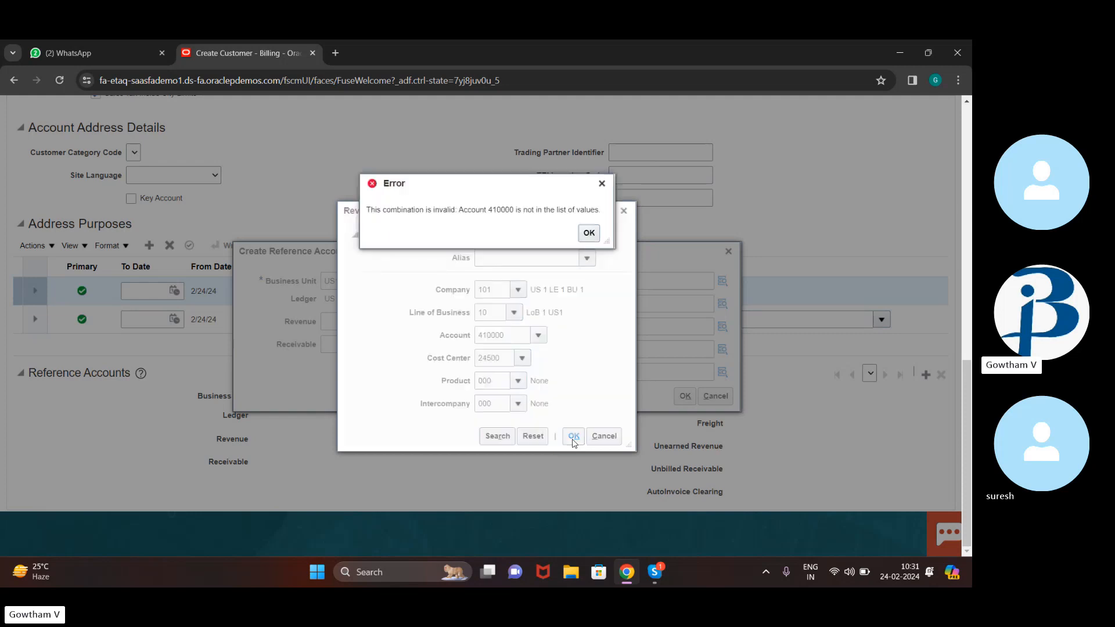
pyautogui.click(589, 235)
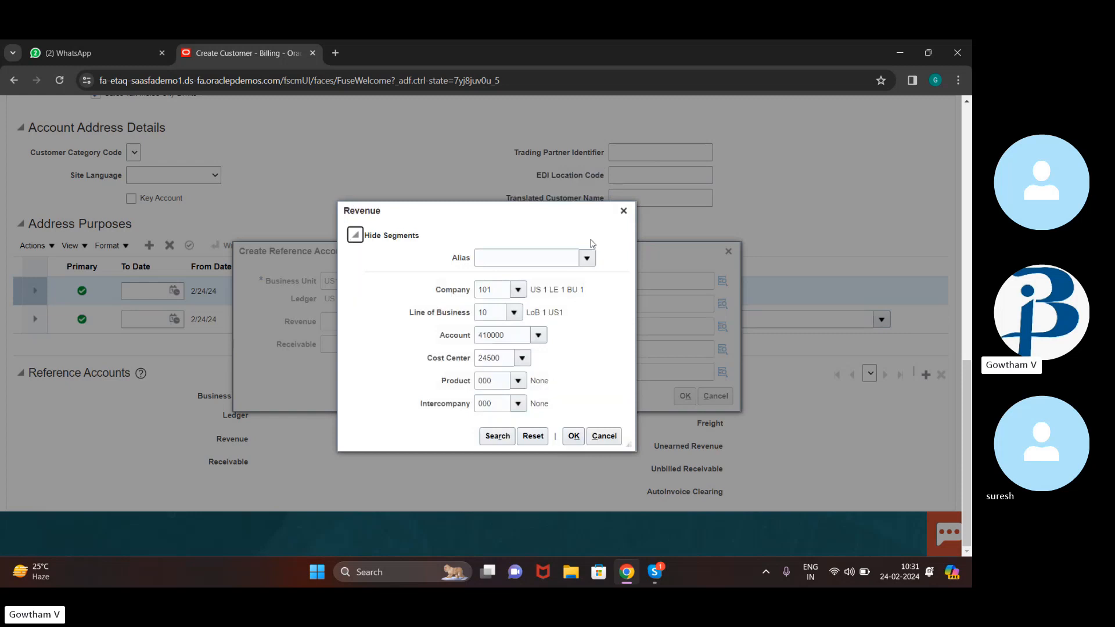
# - Set the Revenue combination's Account to 41000 and Cost Center to 464, and confirm the combination
pyautogui.click(513, 336)
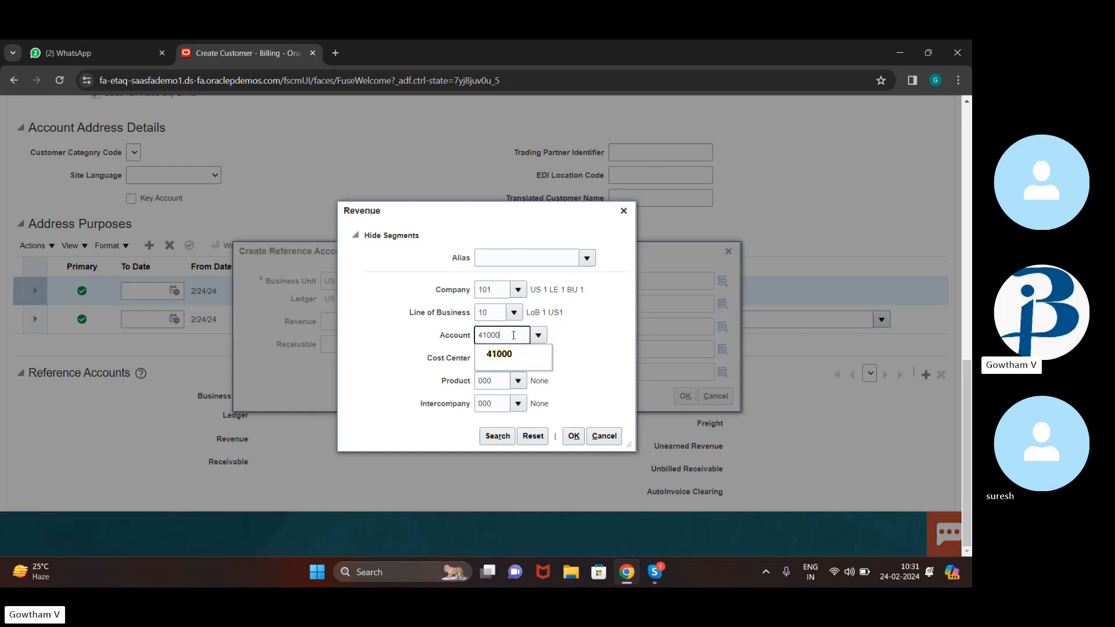
pyautogui.click(575, 440)
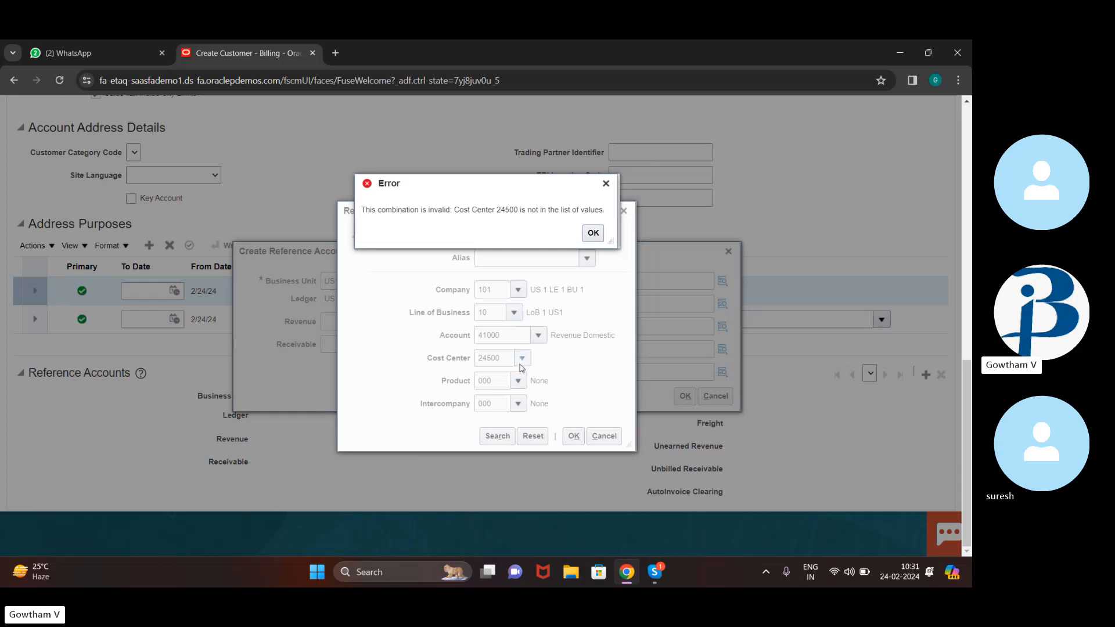
pyautogui.click(501, 359)
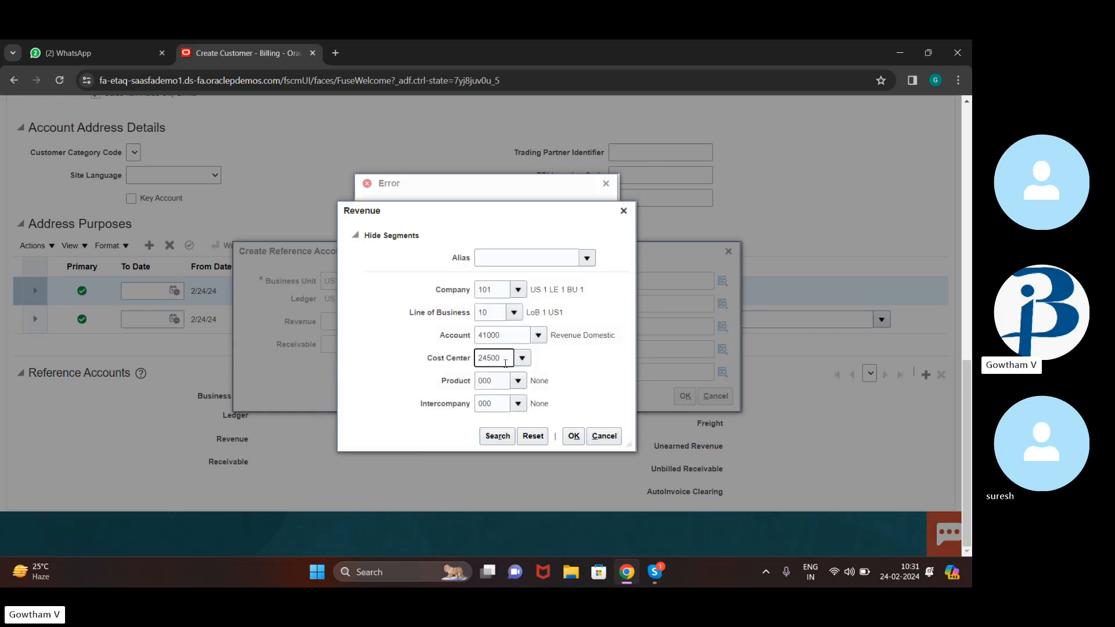
pyautogui.press('BackSpace')
pyautogui.press('BackSpace')
pyautogui.press('BackSpace')
pyautogui.press('BackSpace')
pyautogui.press('BackSpace')
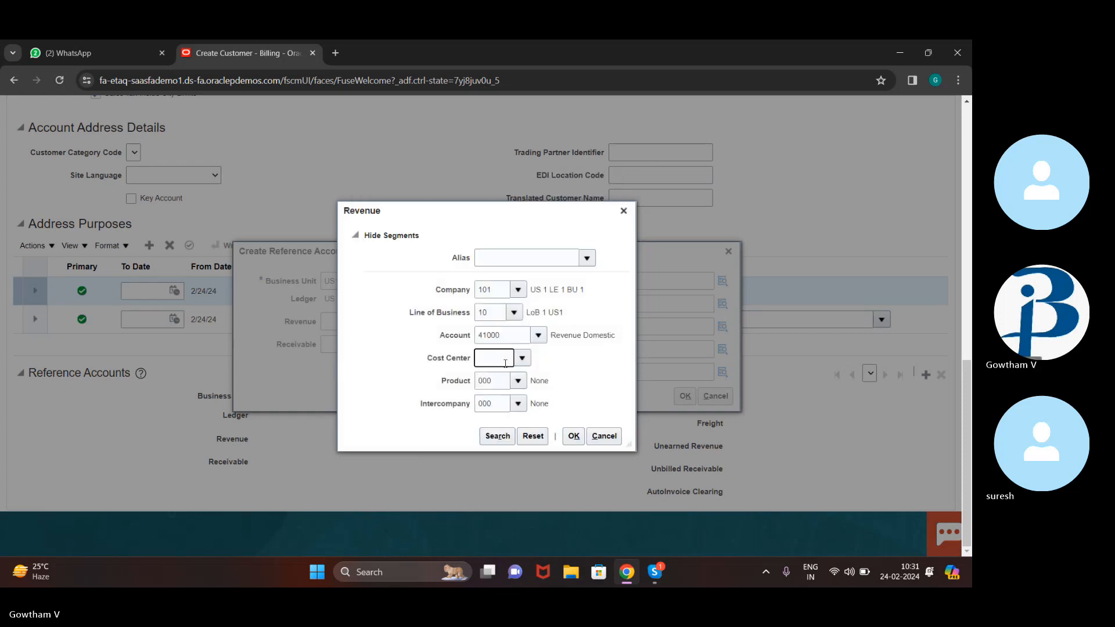
pyautogui.write('464')
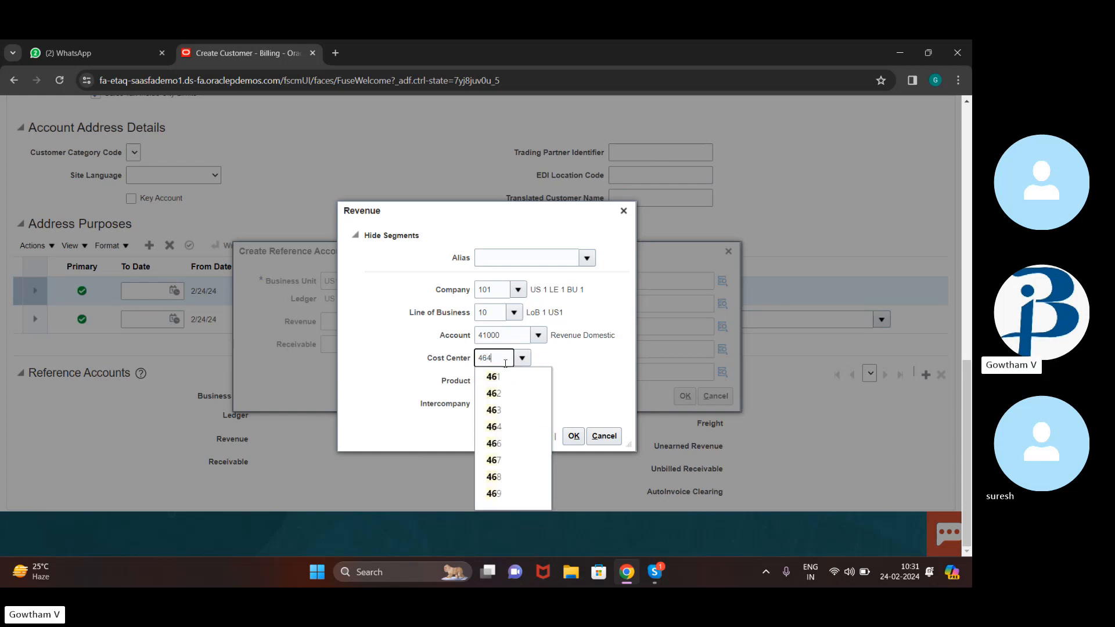
pyautogui.click(594, 380)
pyautogui.click(572, 437)
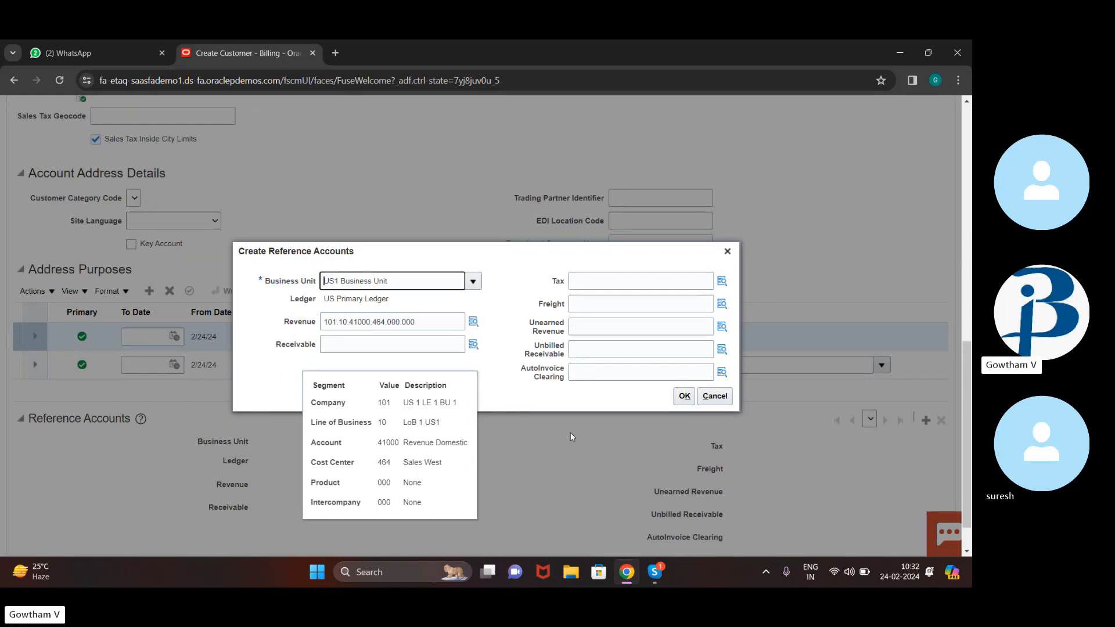
# - Set the Unearned Revenue combination's Account to 24500 and confirm the new reference accounts for US1 Business Unit
pyautogui.click(721, 325)
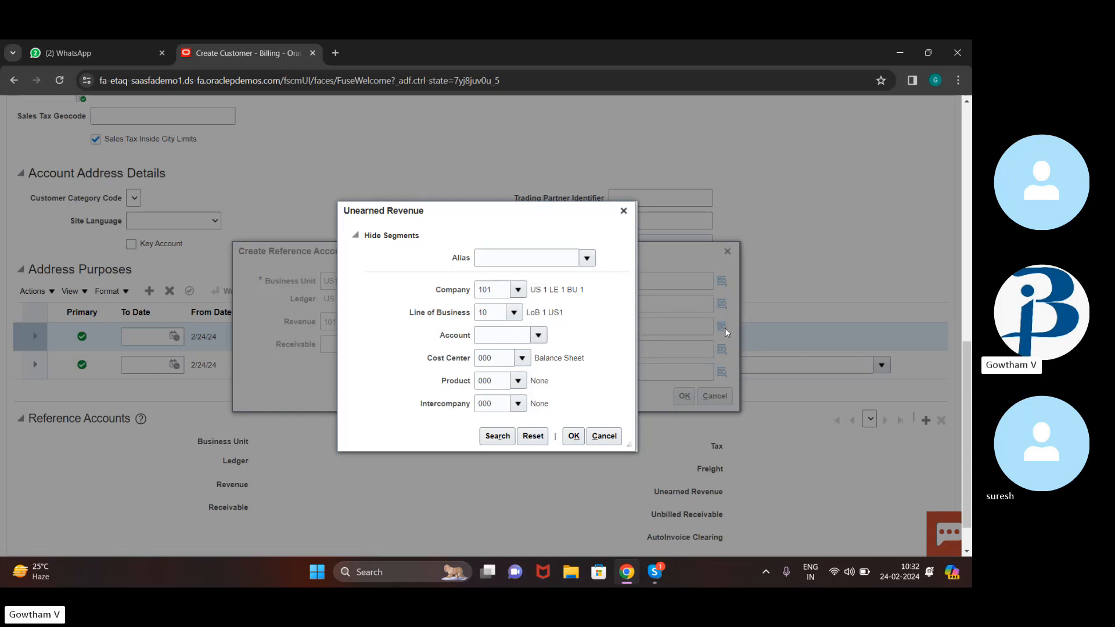
pyautogui.click(503, 339)
pyautogui.write('24500')
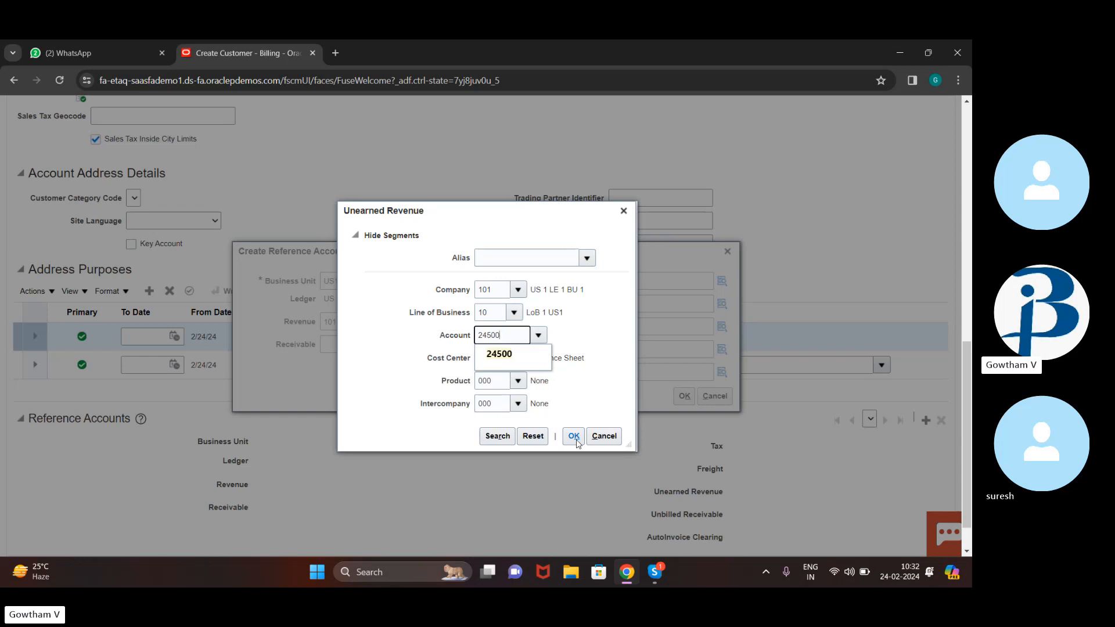
pyautogui.click(574, 437)
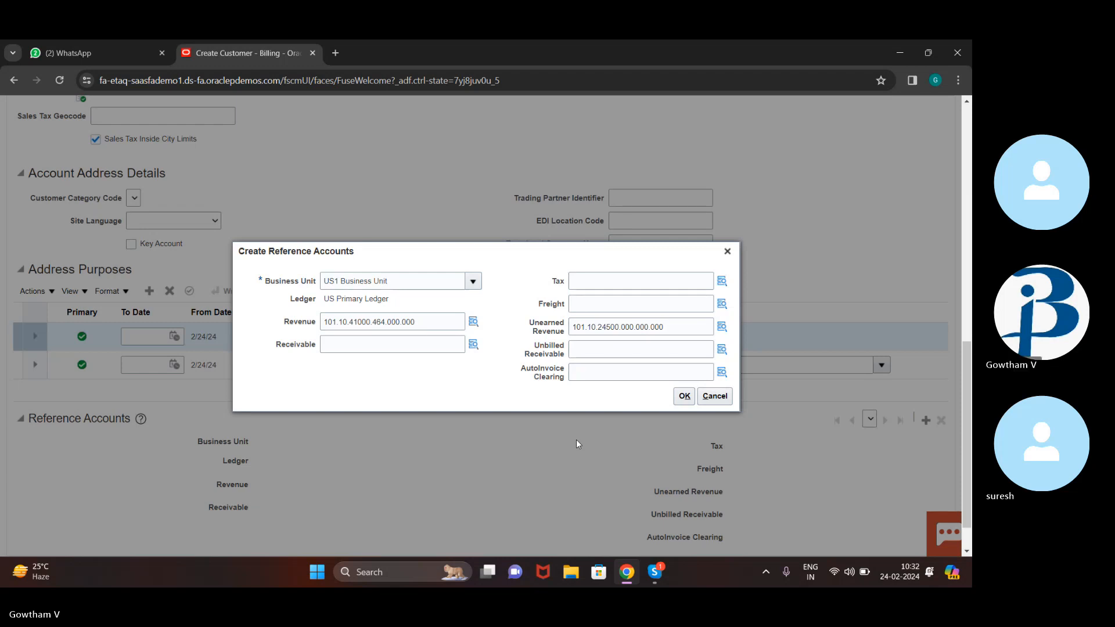
pyautogui.click(684, 397)
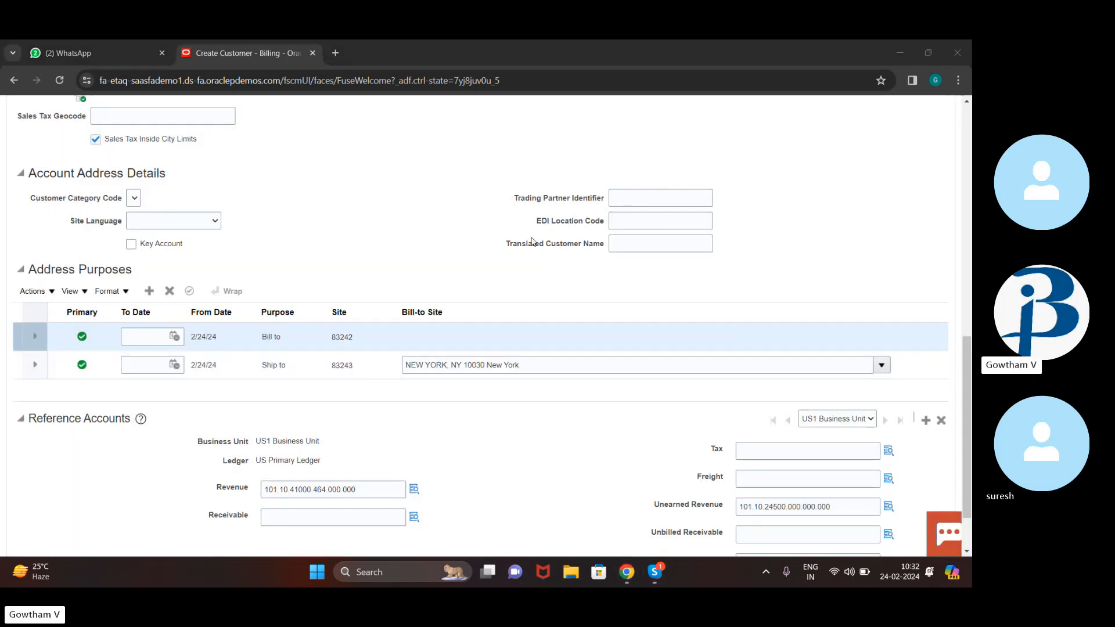
# - Save and close the New York site, finish managing customers, and return to the home page
pyautogui.click(553, 367)
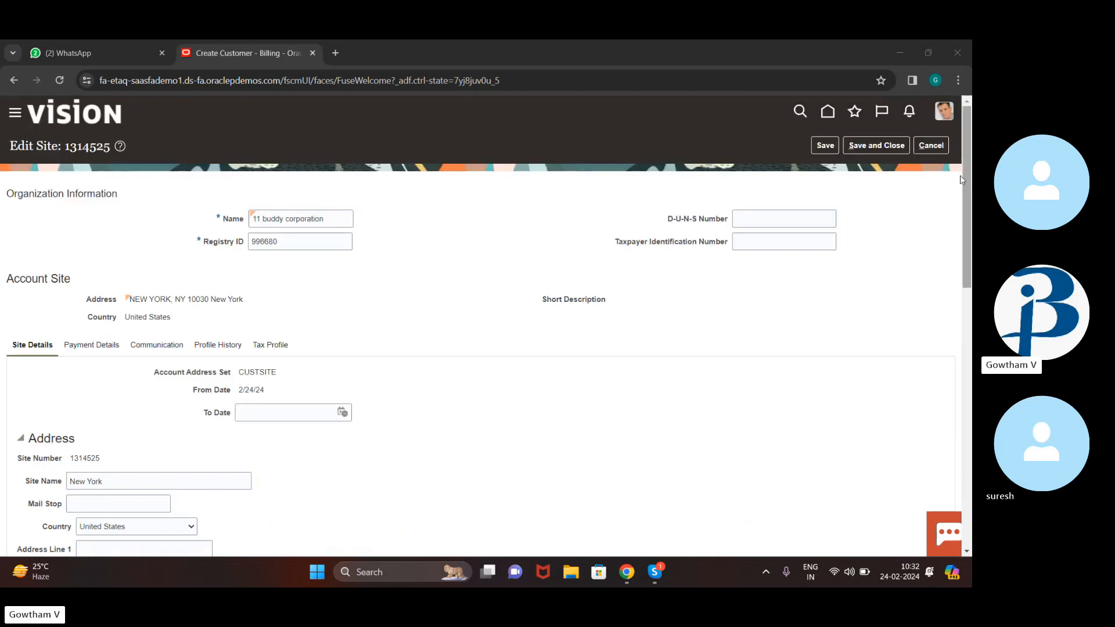
pyautogui.click(896, 151)
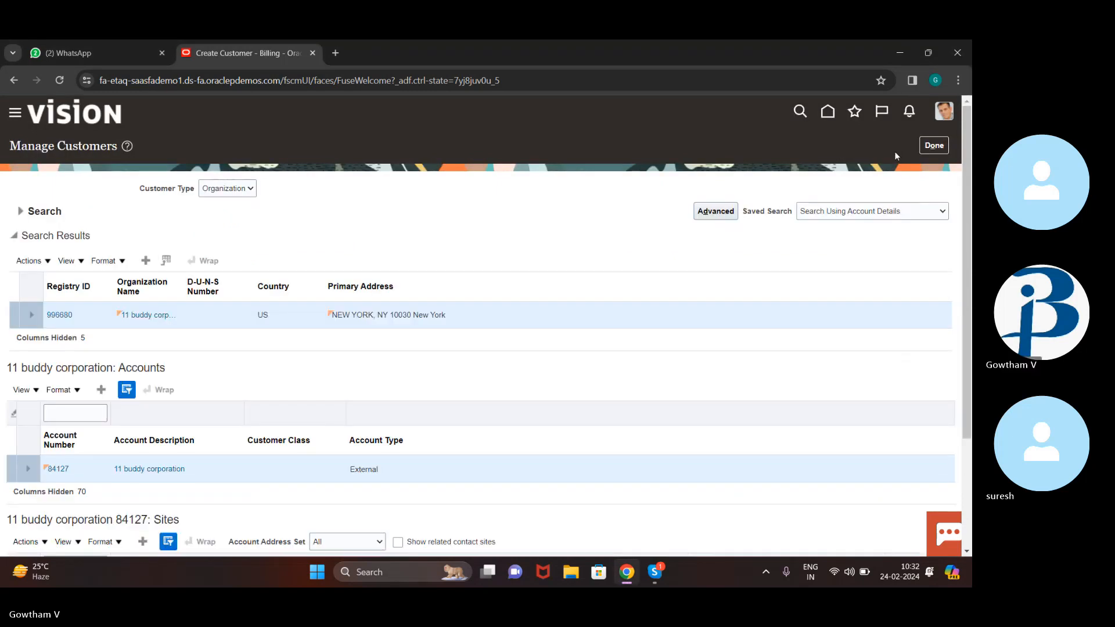
pyautogui.click(944, 146)
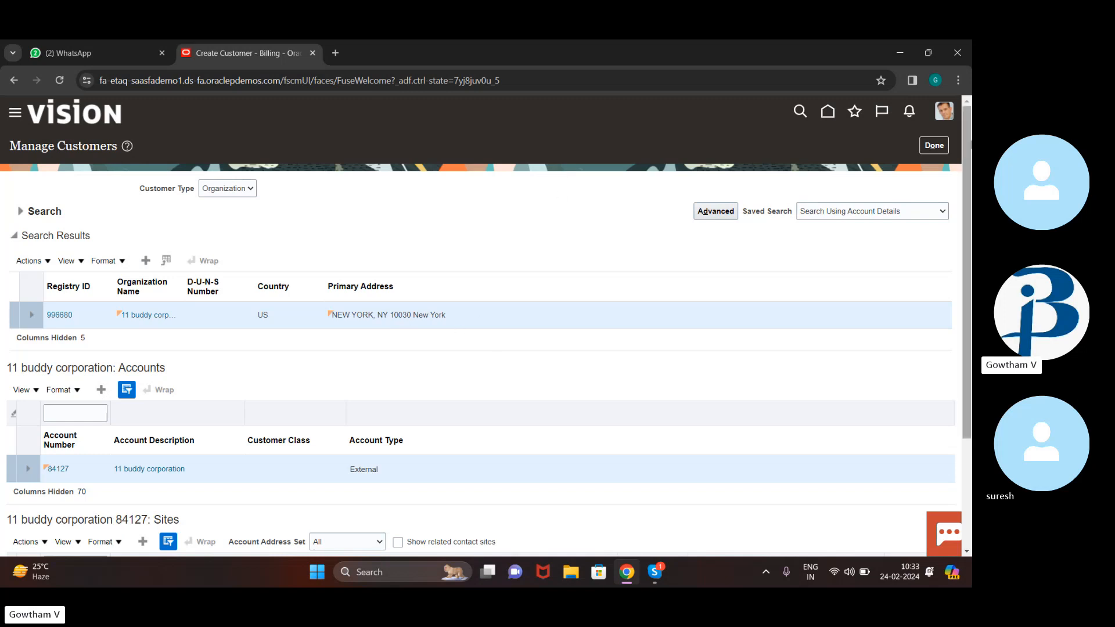
pyautogui.click(931, 148)
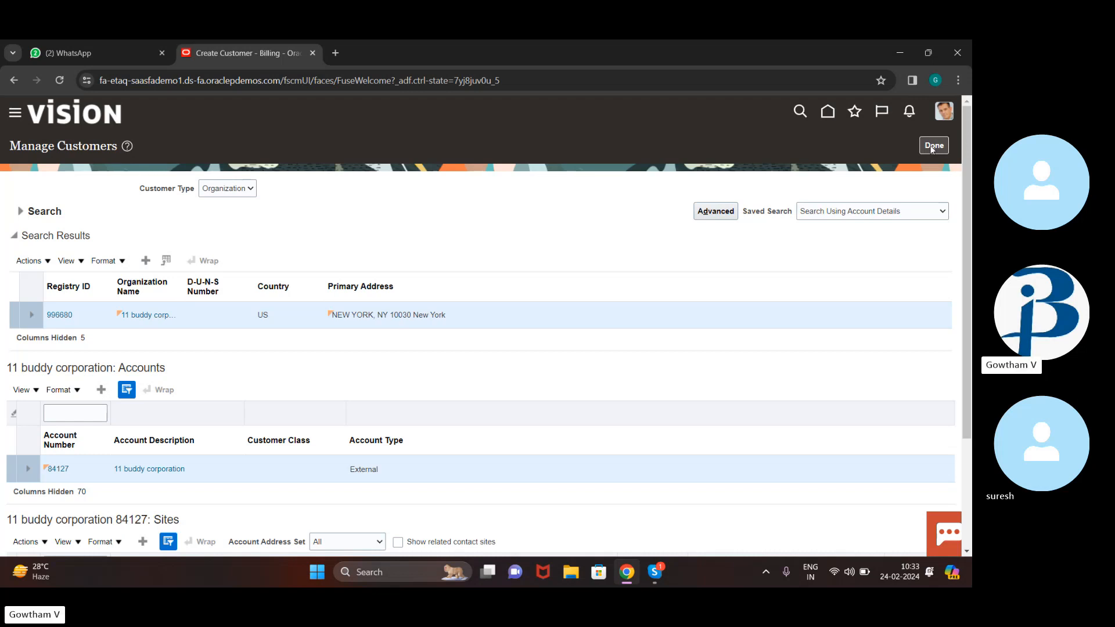
pyautogui.click(830, 111)
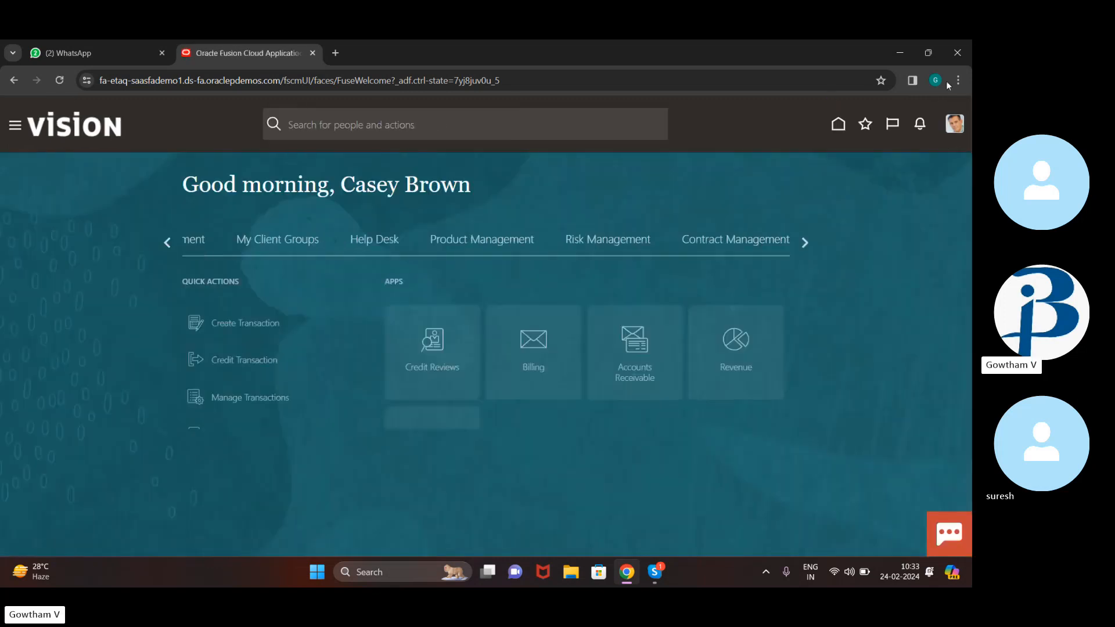
# - Open a new invoice transaction from Billing, look over its form and Bill-to Name search, and discard the transaction
pyautogui.click(532, 335)
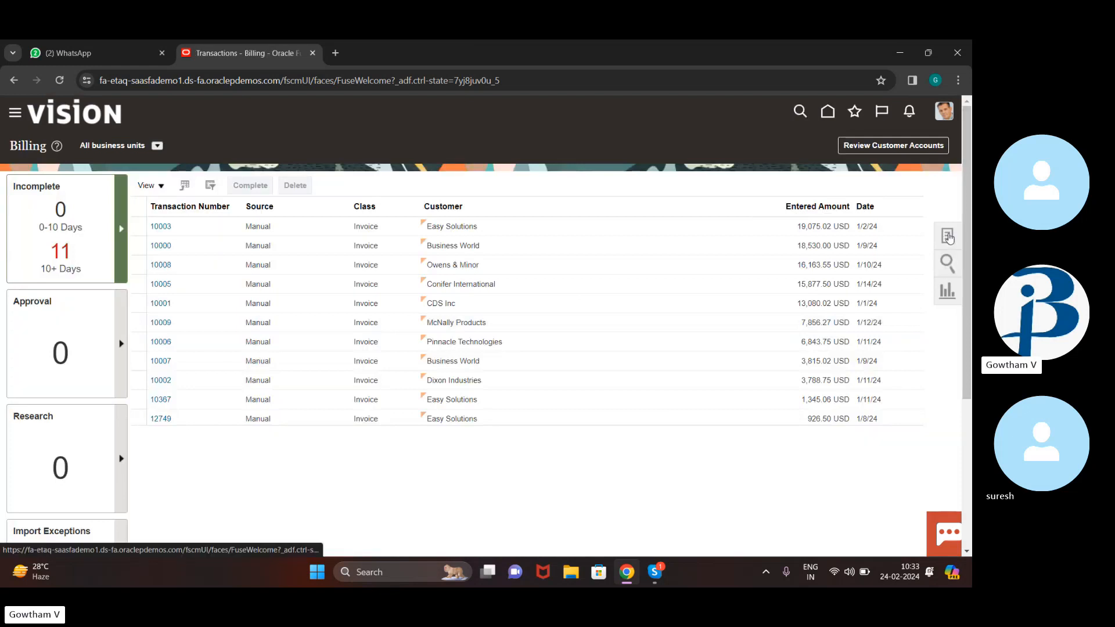
pyautogui.click(948, 236)
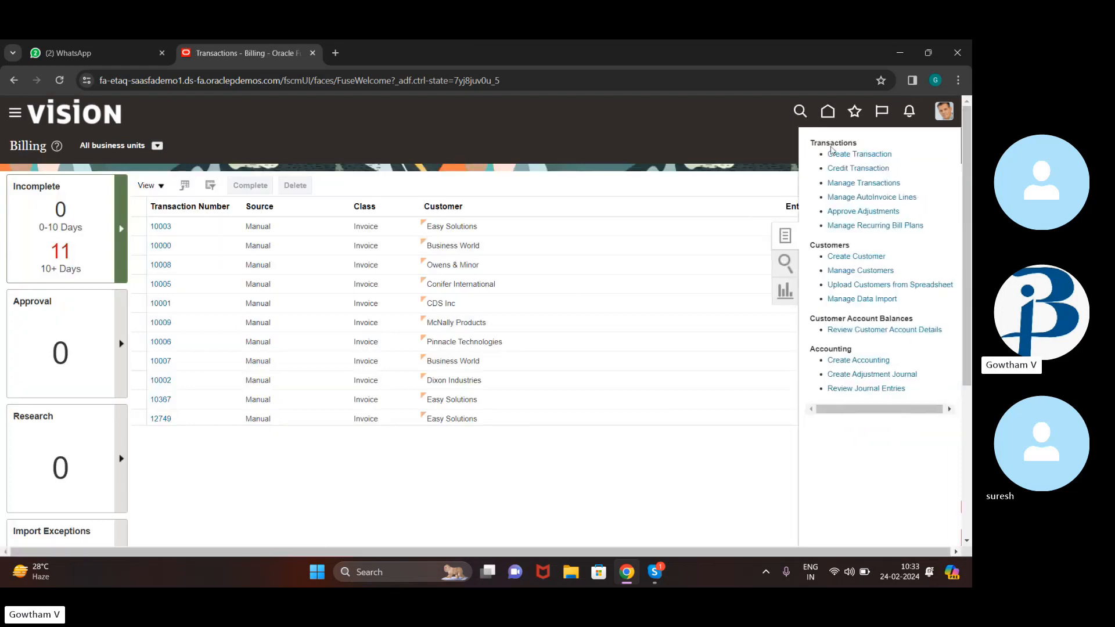
pyautogui.click(867, 155)
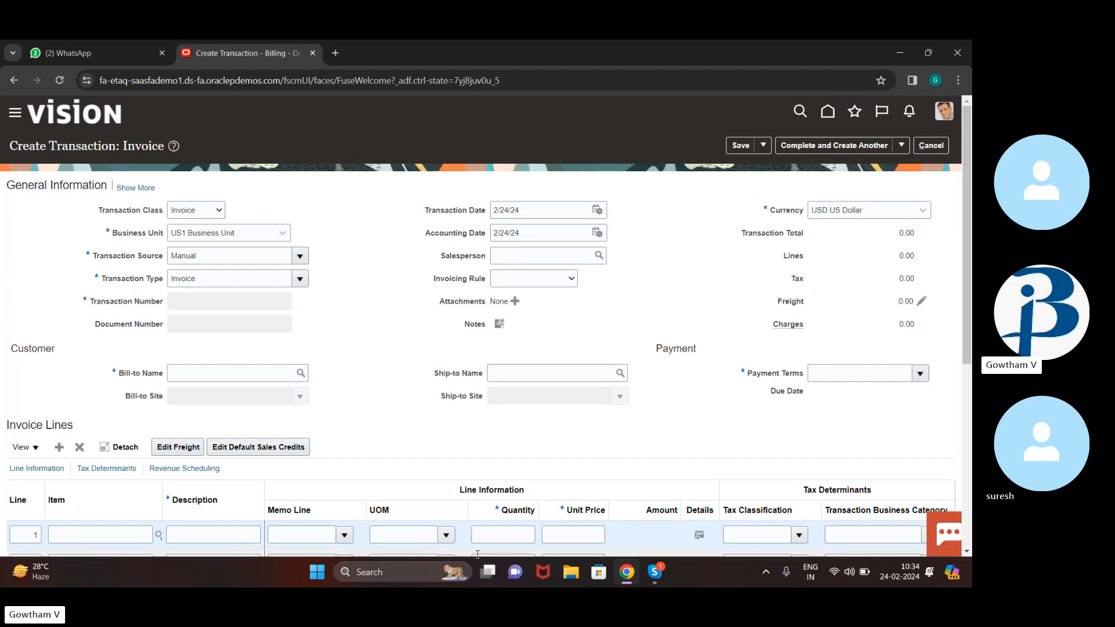
pyautogui.scroll(-2, 477, 554)
pyautogui.scroll(2, 477, 554)
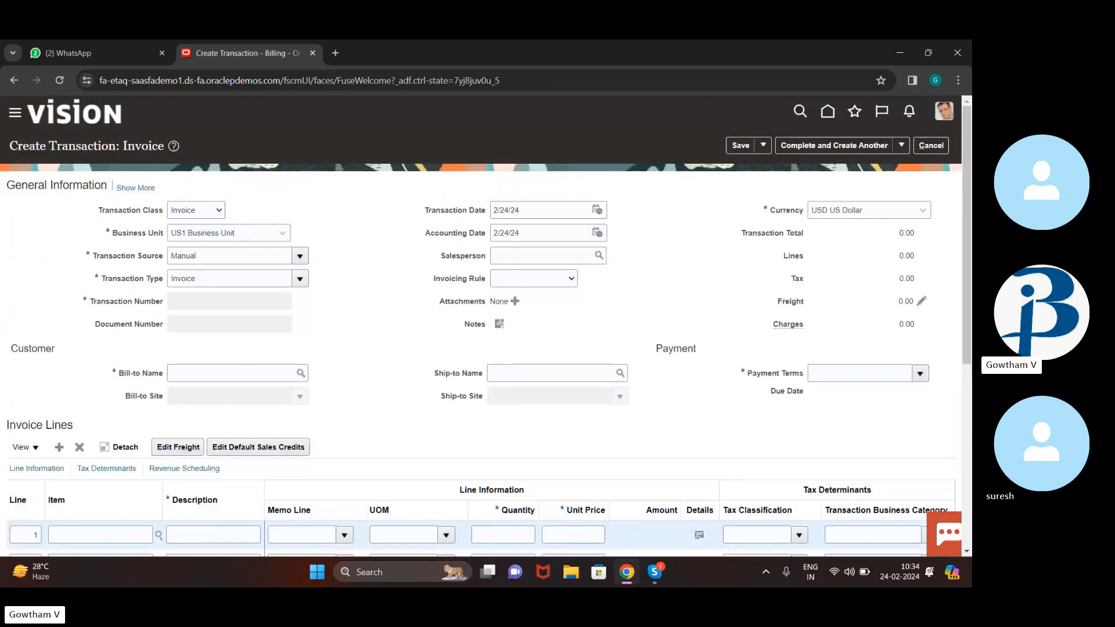
pyautogui.click(301, 373)
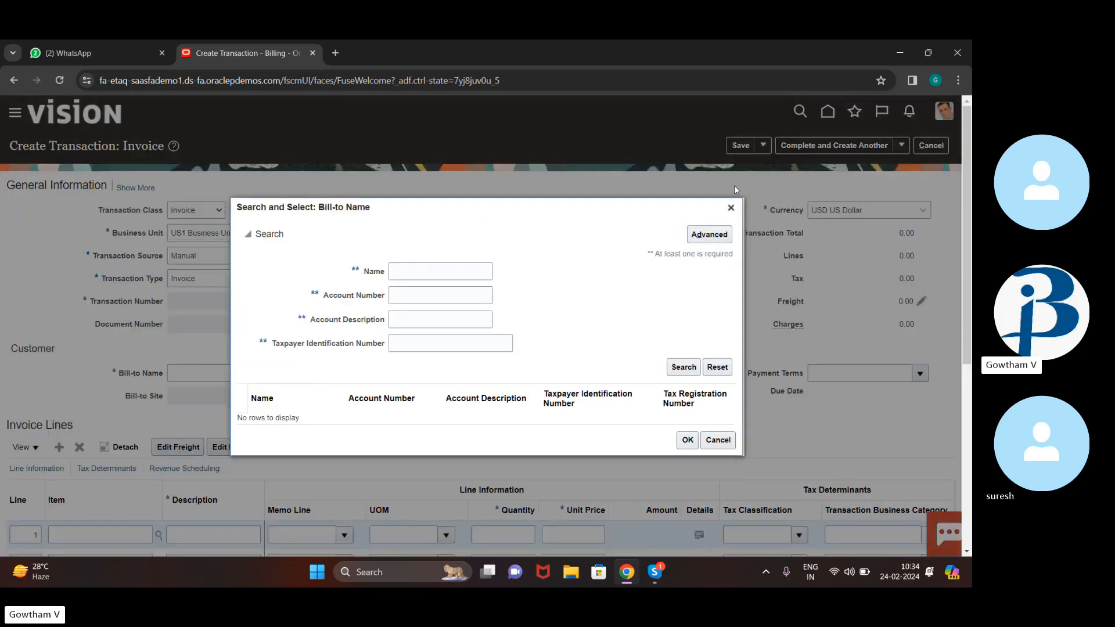
pyautogui.click(731, 207)
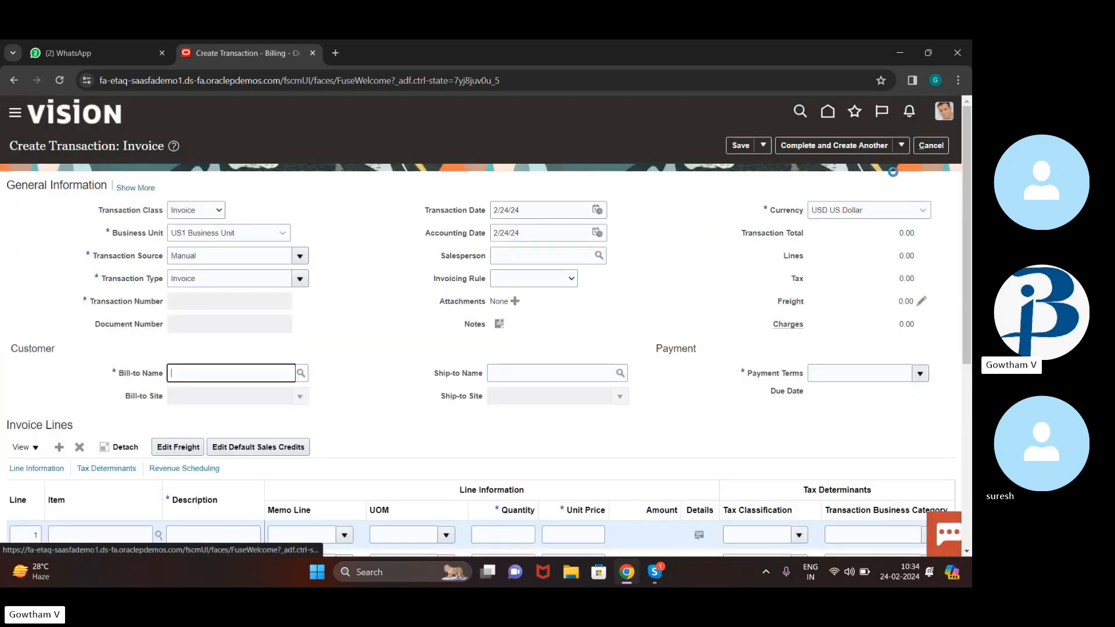
pyautogui.click(947, 145)
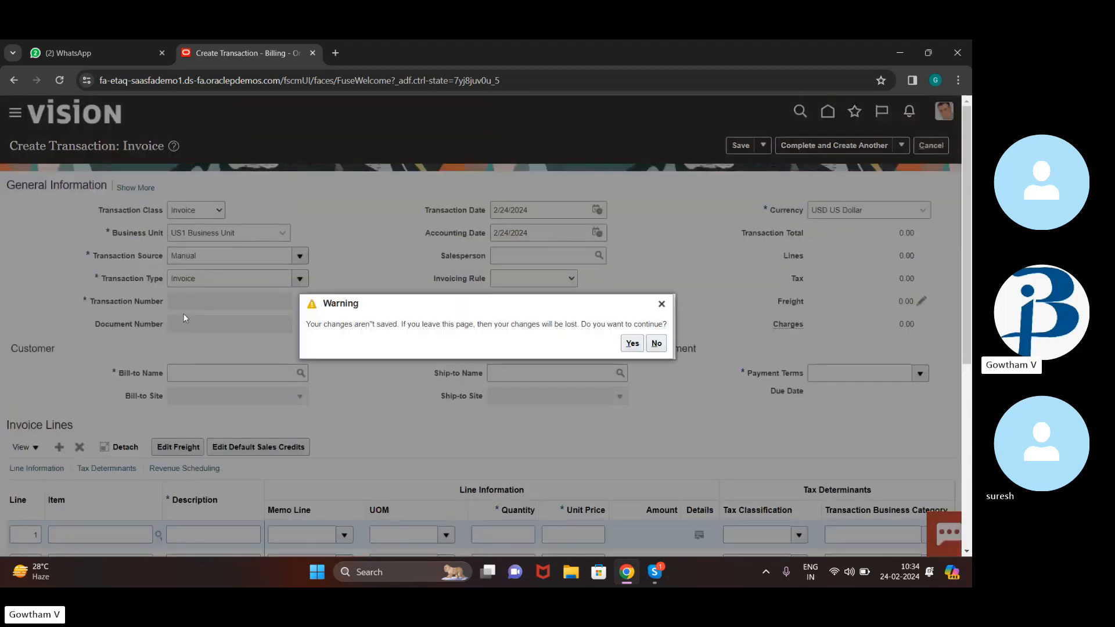
pyautogui.click(632, 345)
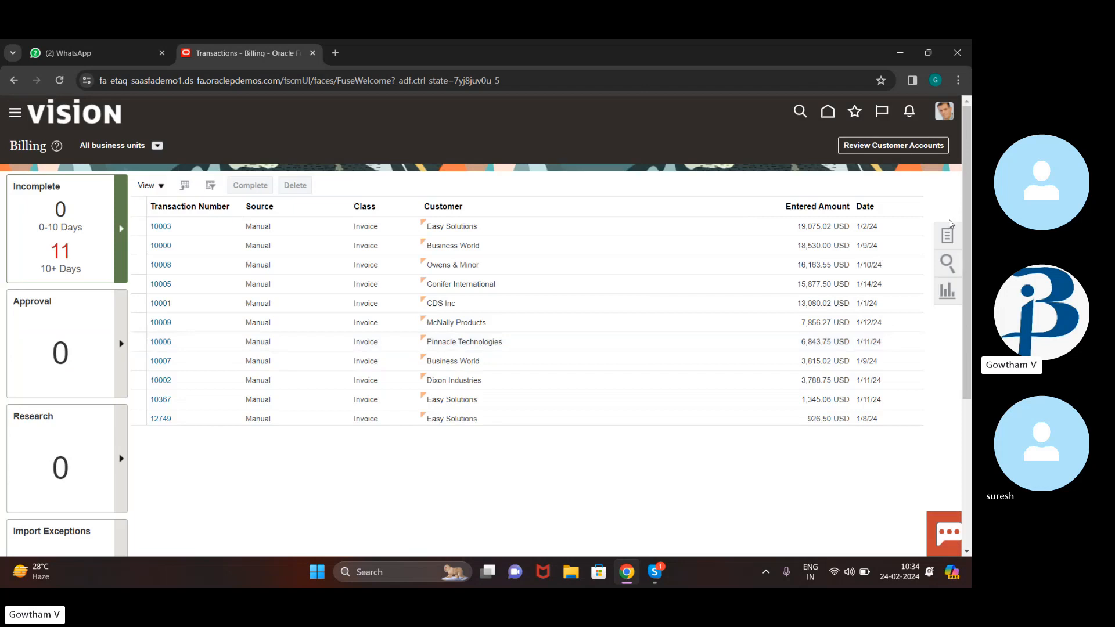
# - Leave Billing for the Accounts Receivable work area and start a new receipt
pyautogui.click(947, 237)
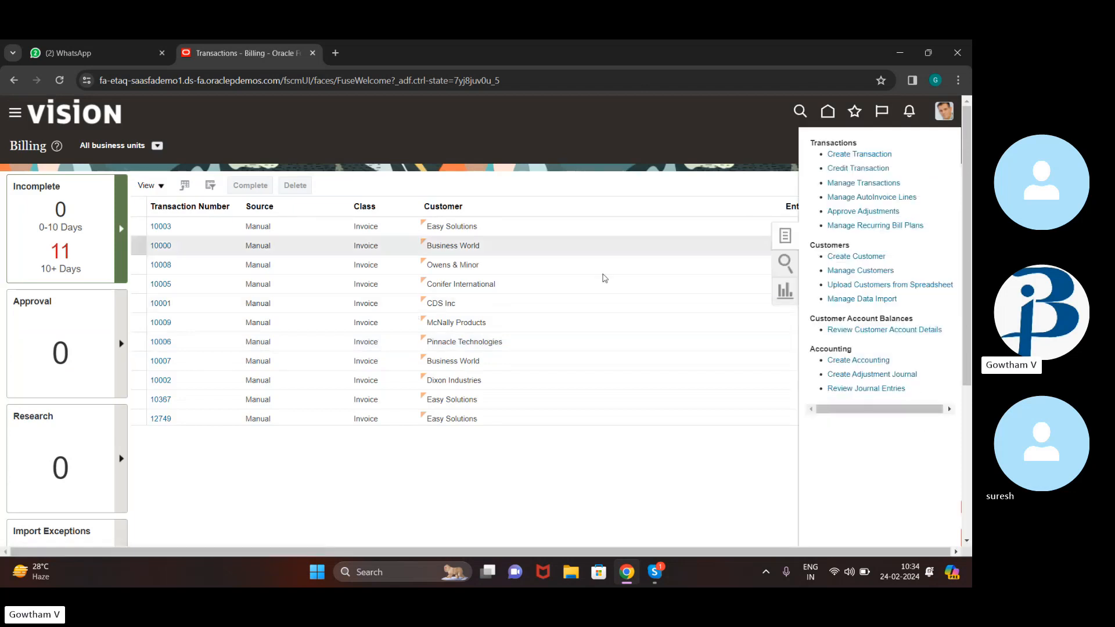
pyautogui.click(691, 263)
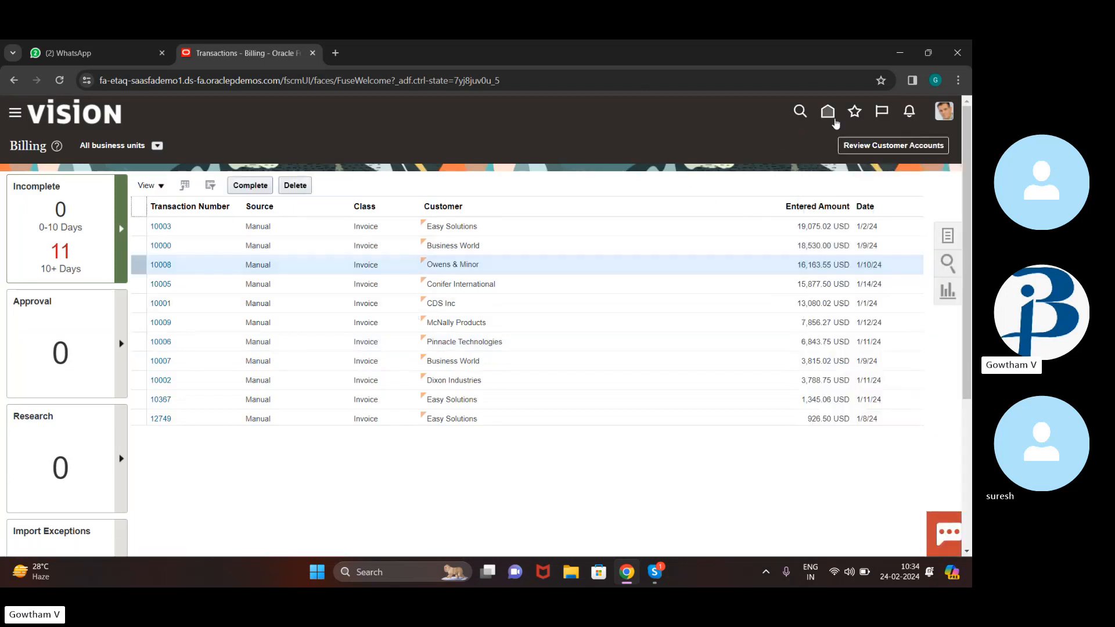
pyautogui.click(827, 111)
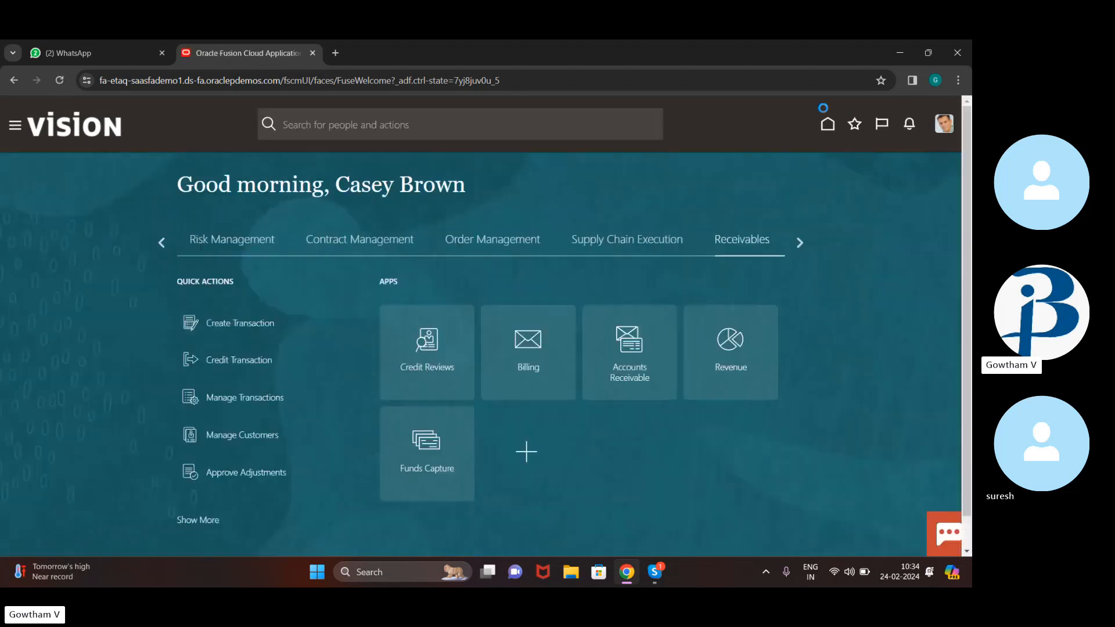
pyautogui.click(628, 350)
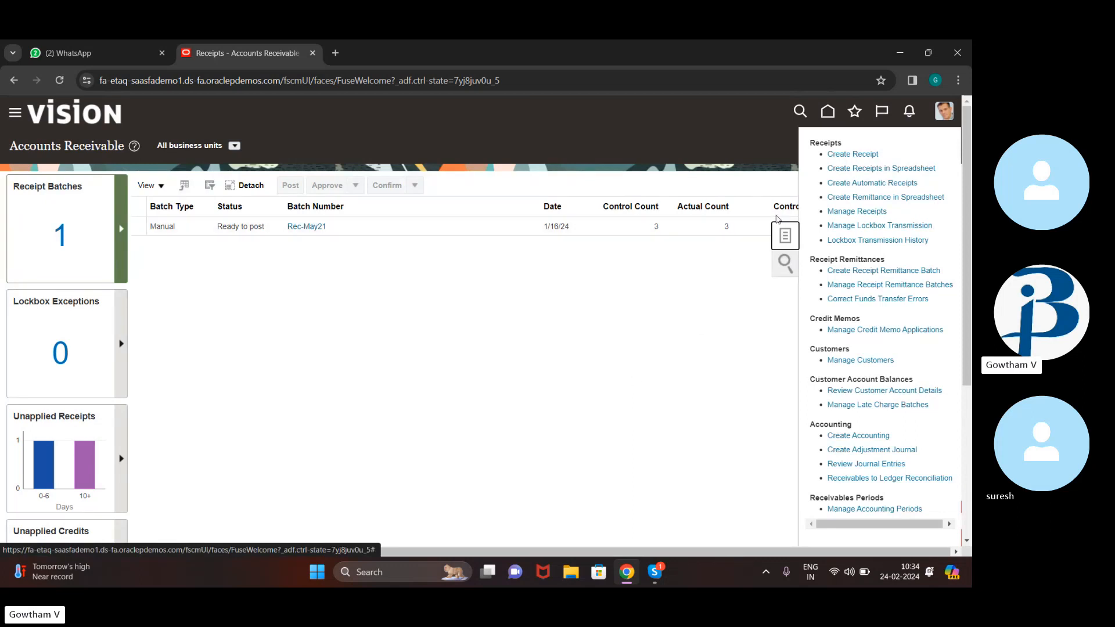
pyautogui.click(841, 153)
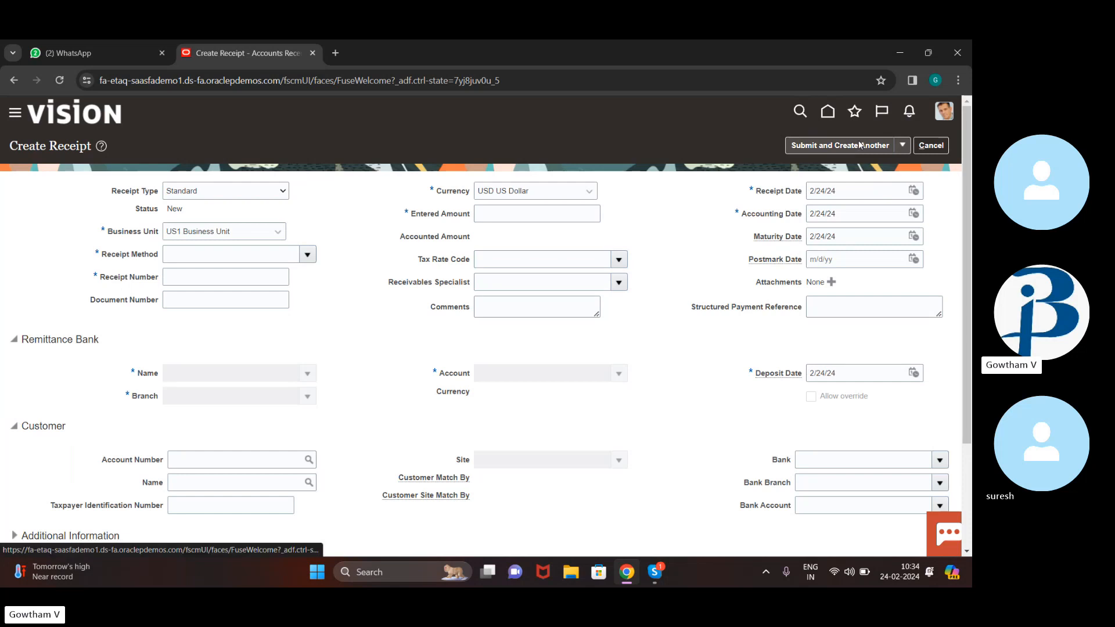
# - Fill in the receipt with method EFT (Automatic), number 8857 and amount 1,000.00, and cancel it
pyautogui.click(307, 256)
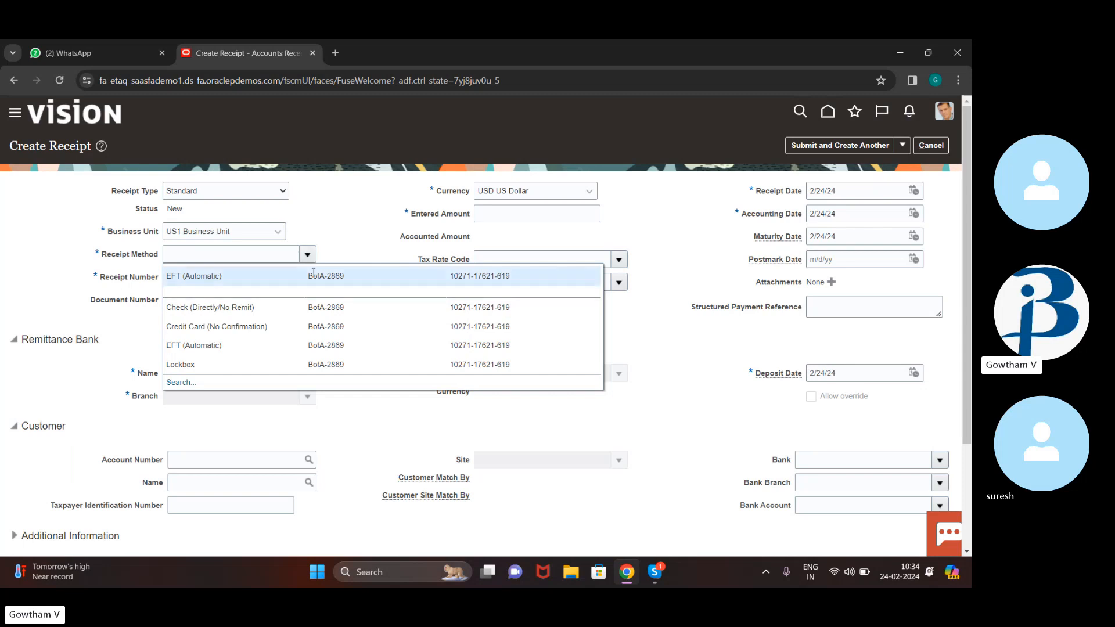
pyautogui.click(314, 276)
pyautogui.click(204, 279)
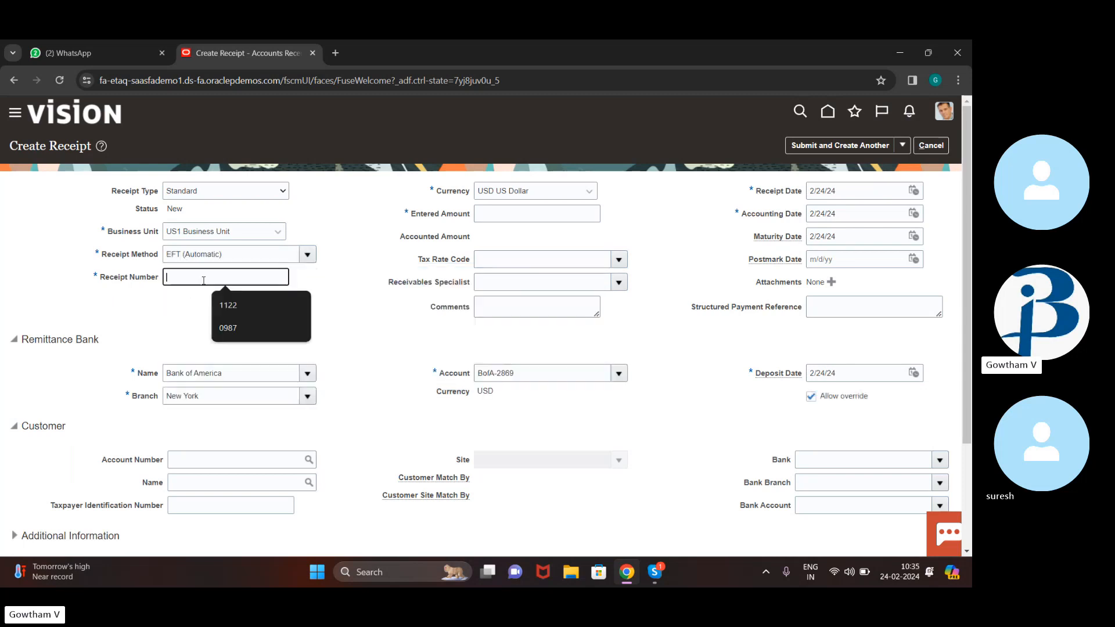
pyautogui.write('8857')
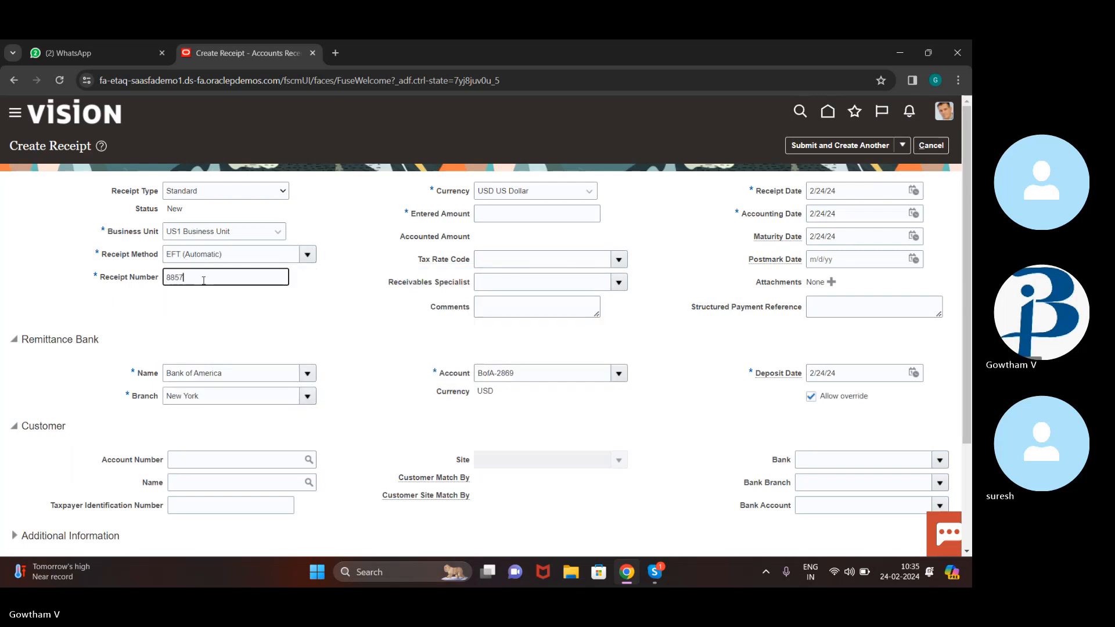
pyautogui.click(520, 212)
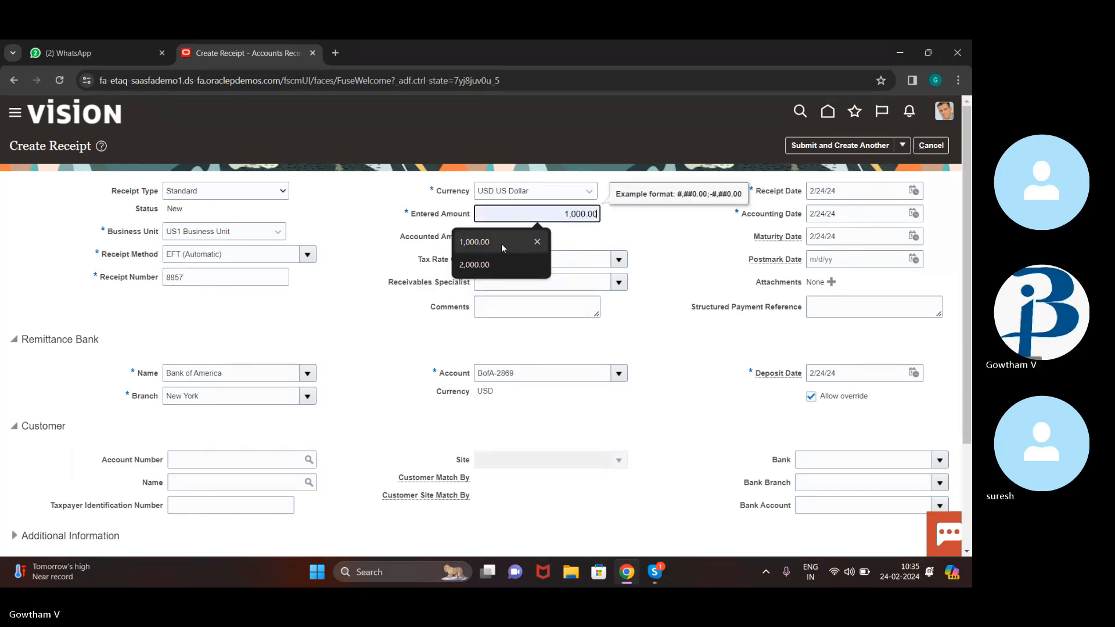
pyautogui.click(937, 147)
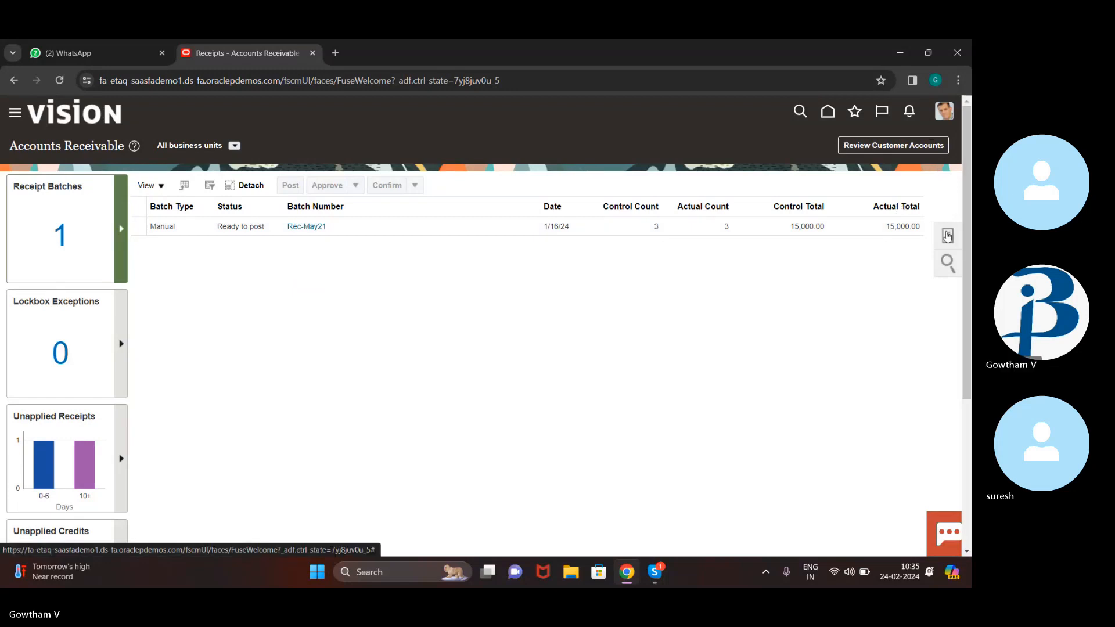
# - Return to the Billing work area through the home page and start creating a new customer
pyautogui.click(947, 235)
pyautogui.click(794, 225)
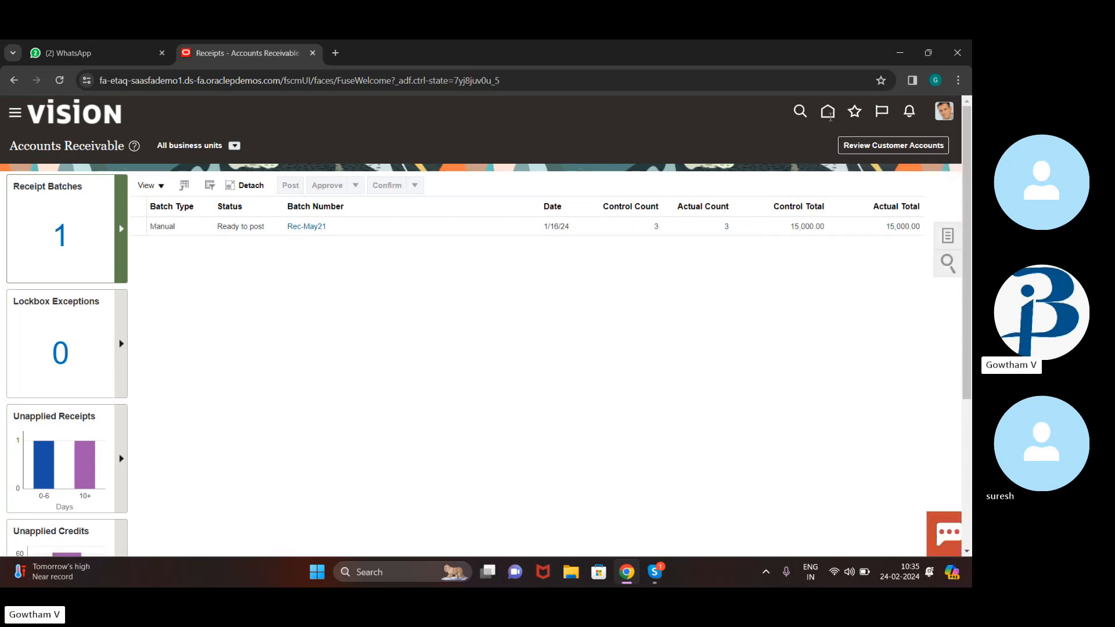
pyautogui.click(829, 114)
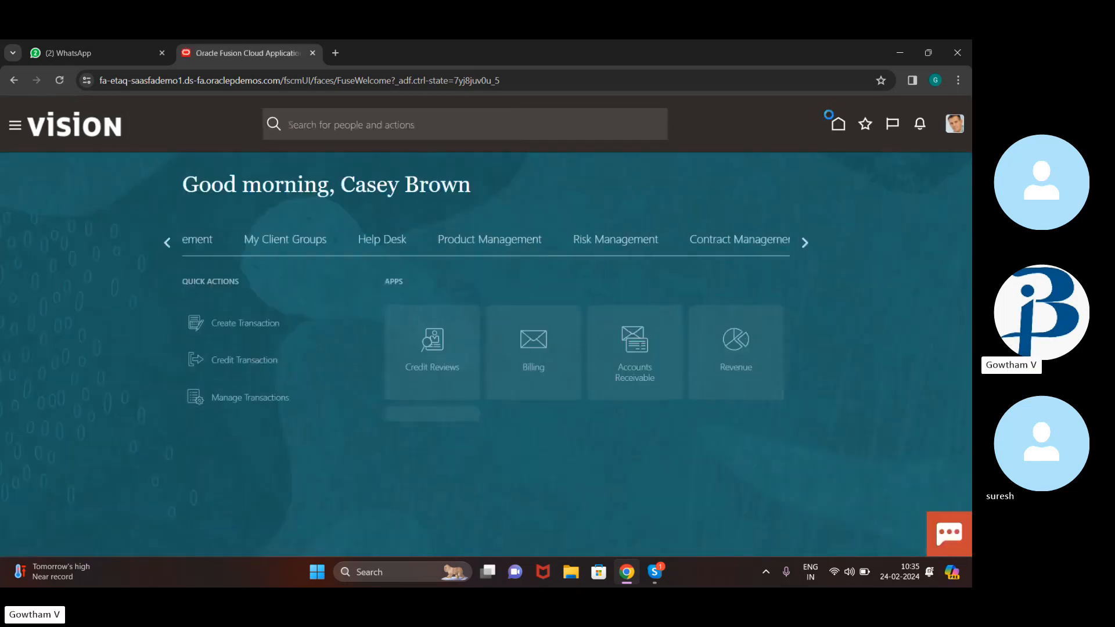
pyautogui.click(517, 344)
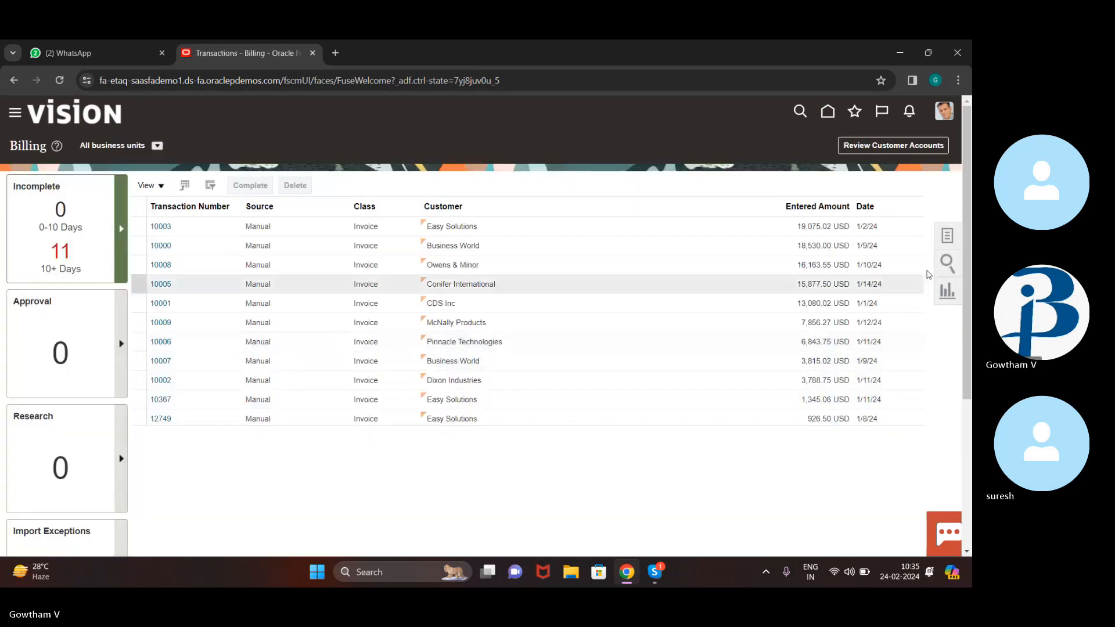
pyautogui.click(947, 241)
pyautogui.click(869, 257)
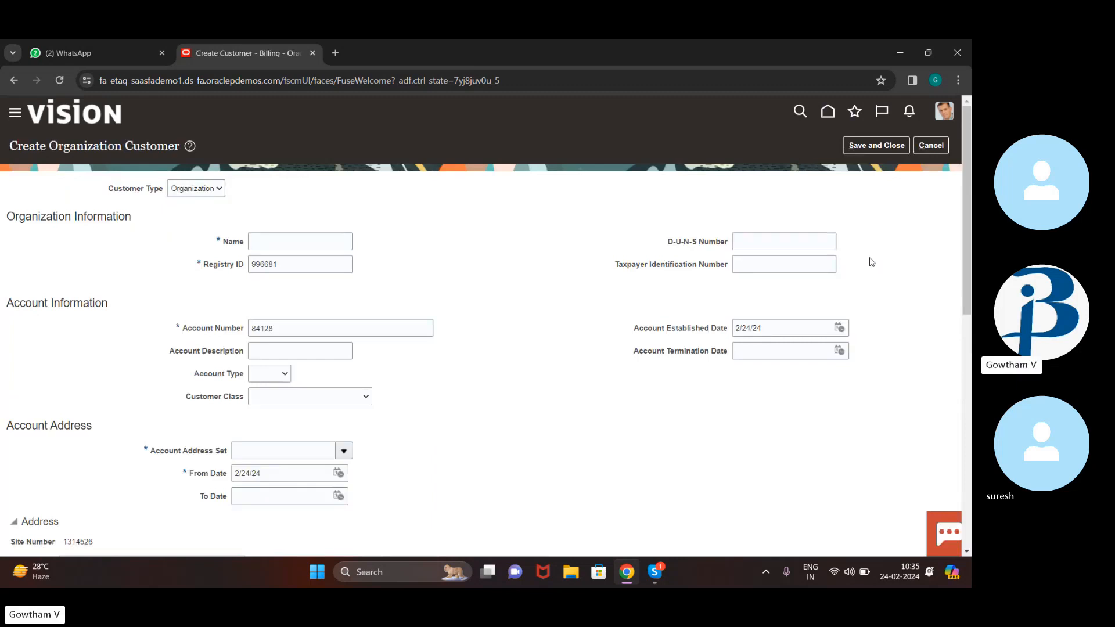
# - Name the new organization customer "11 buddy corp"
pyautogui.click(299, 238)
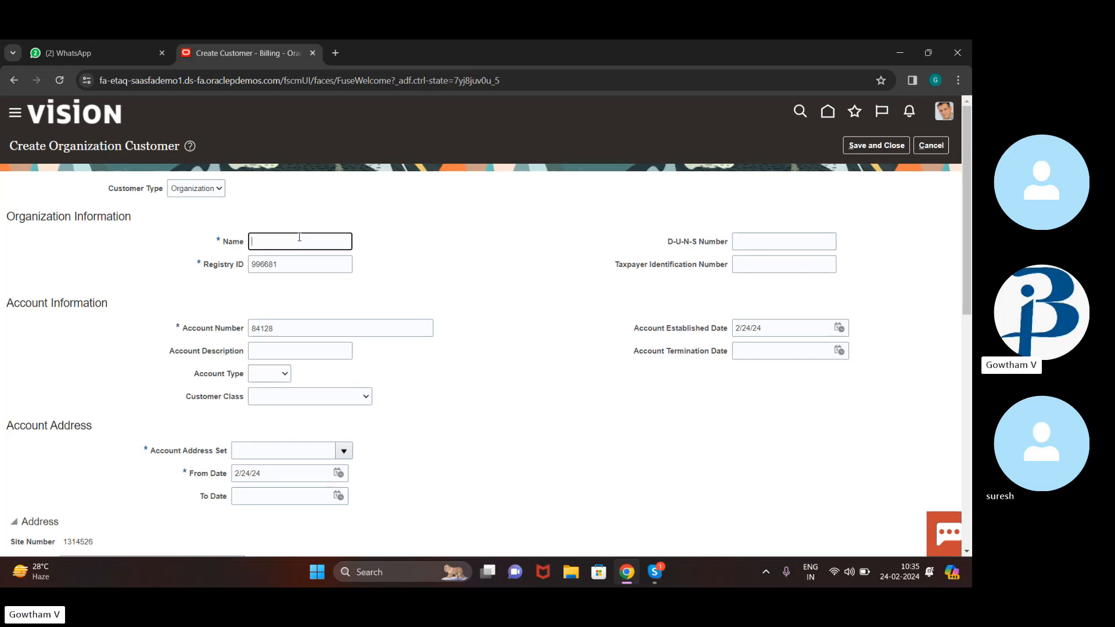
pyautogui.write('77')
pyautogui.write(' buddy')
pyautogui.press('BackSpace')
pyautogui.press('BackSpace')
pyautogui.press('BackSpace')
pyautogui.press('BackSpace')
pyautogui.press('BackSpace')
pyautogui.press('BackSpace')
pyautogui.press('BackSpace')
pyautogui.write('11 buddy')
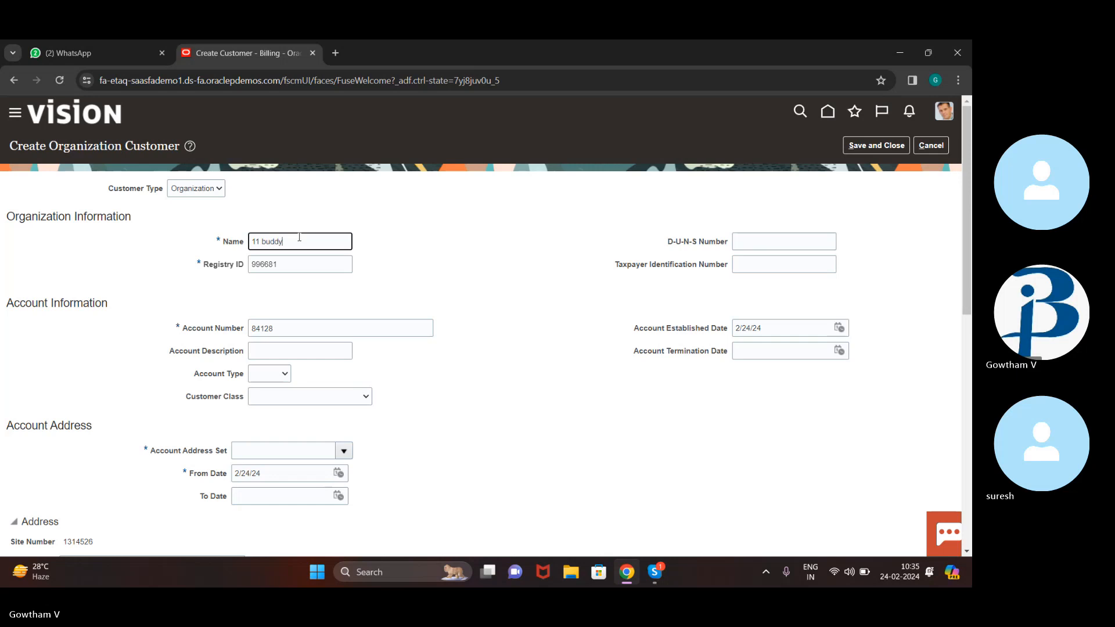
pyautogui.write(' corp')
# - Enter "11 buddy corp" as the customer's account description
pyautogui.click(309, 348)
pyautogui.write('11 buddy ')
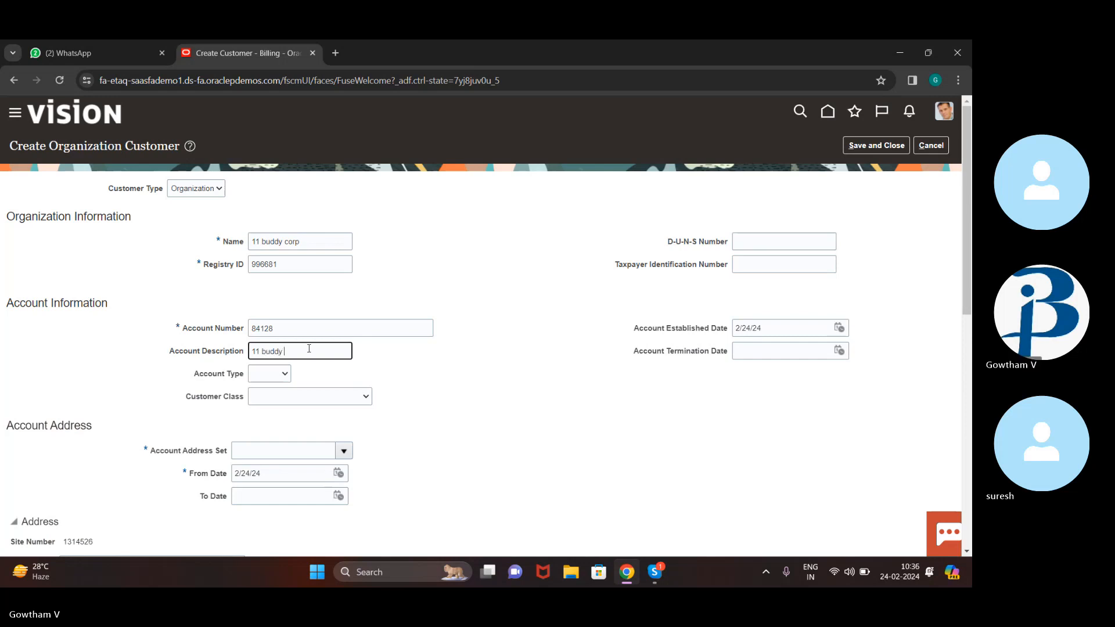
pyautogui.write('corp')
pyautogui.scroll(-3, 386, 403)
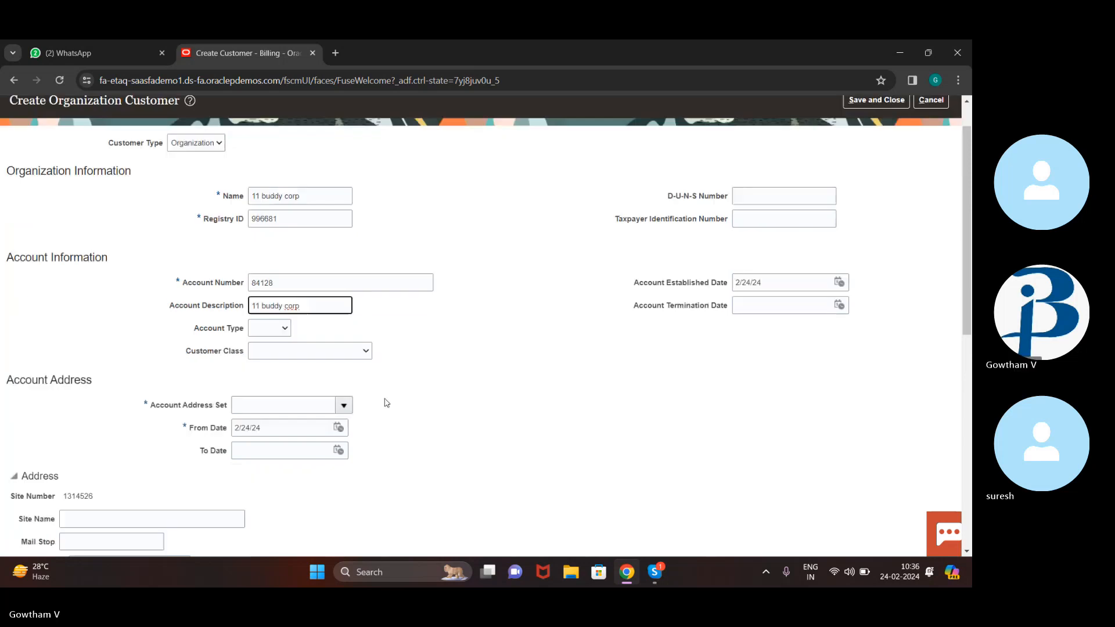
# - Set the customer's account type to External
pyautogui.click(285, 235)
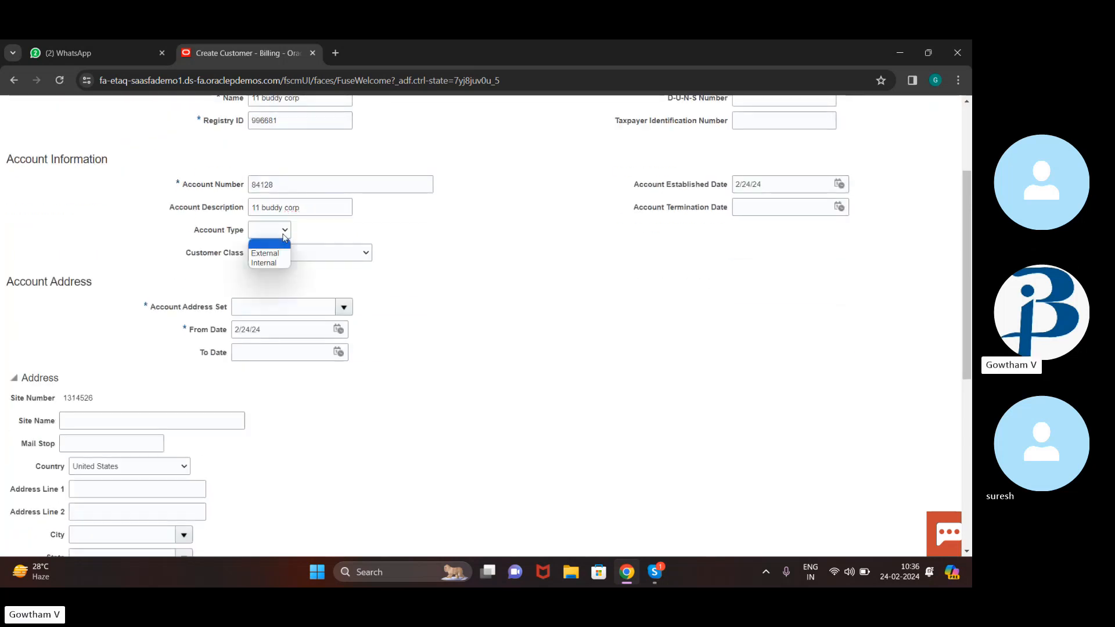
pyautogui.click(274, 252)
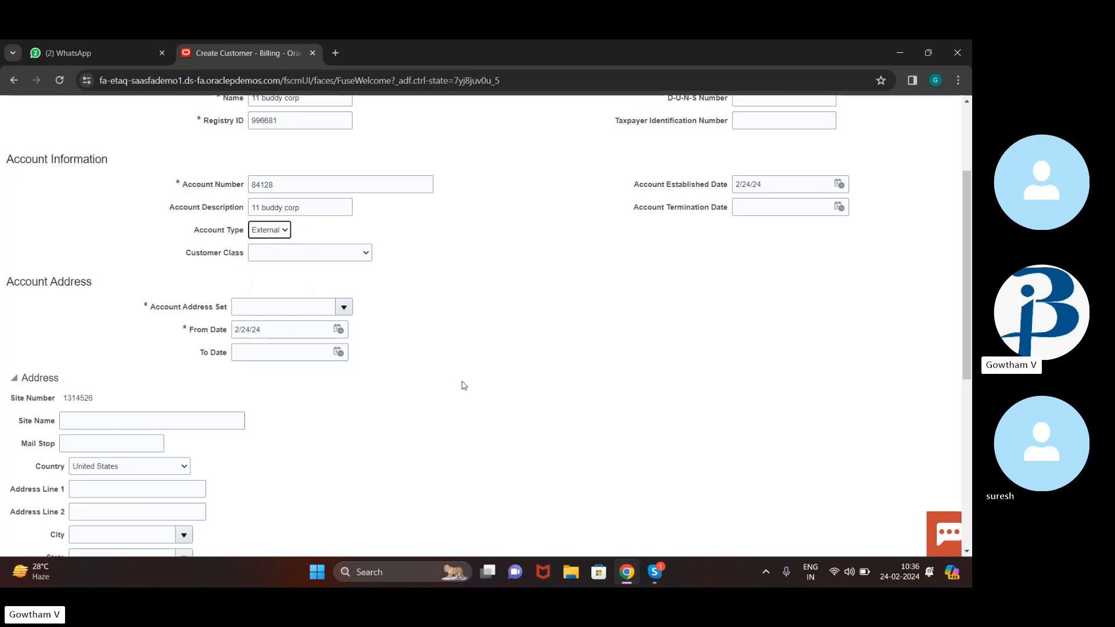
pyautogui.click(652, 574)
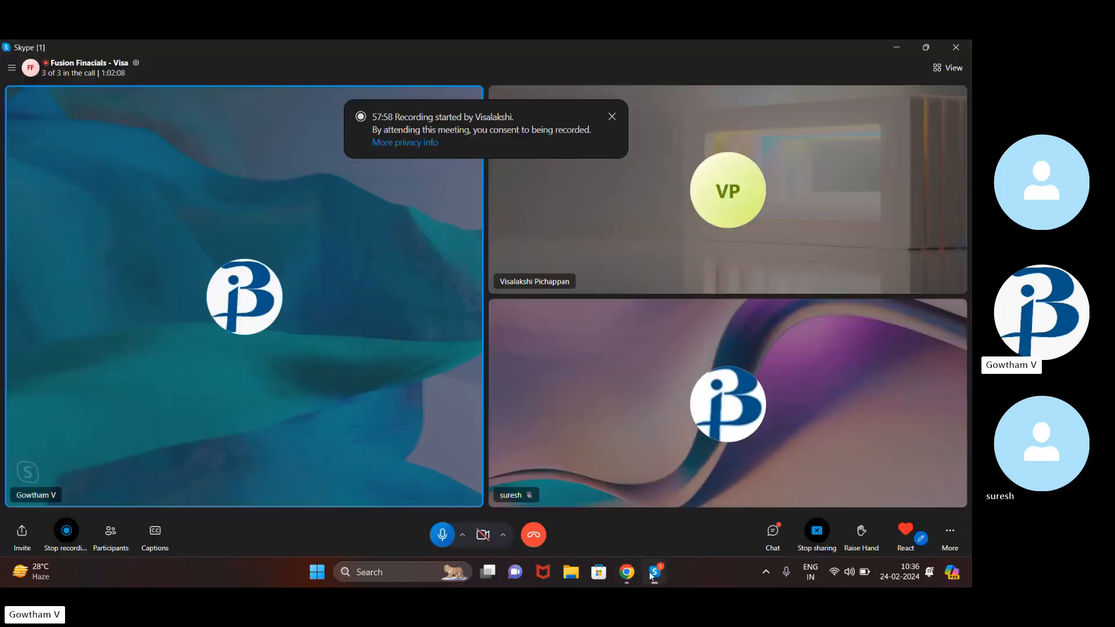
pyautogui.click(442, 535)
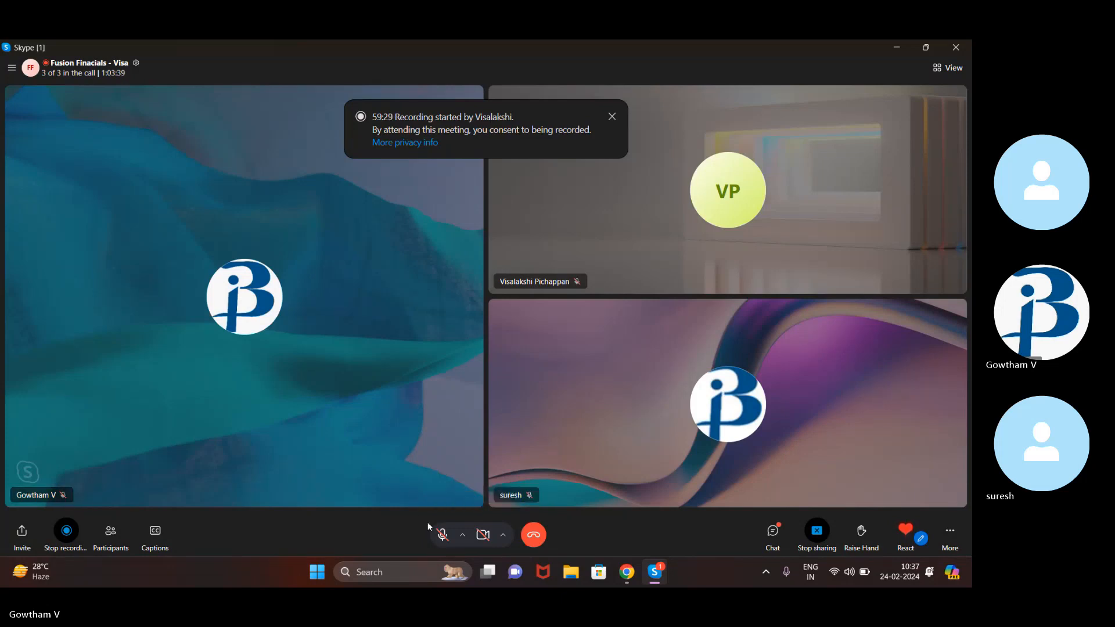
pyautogui.click(442, 533)
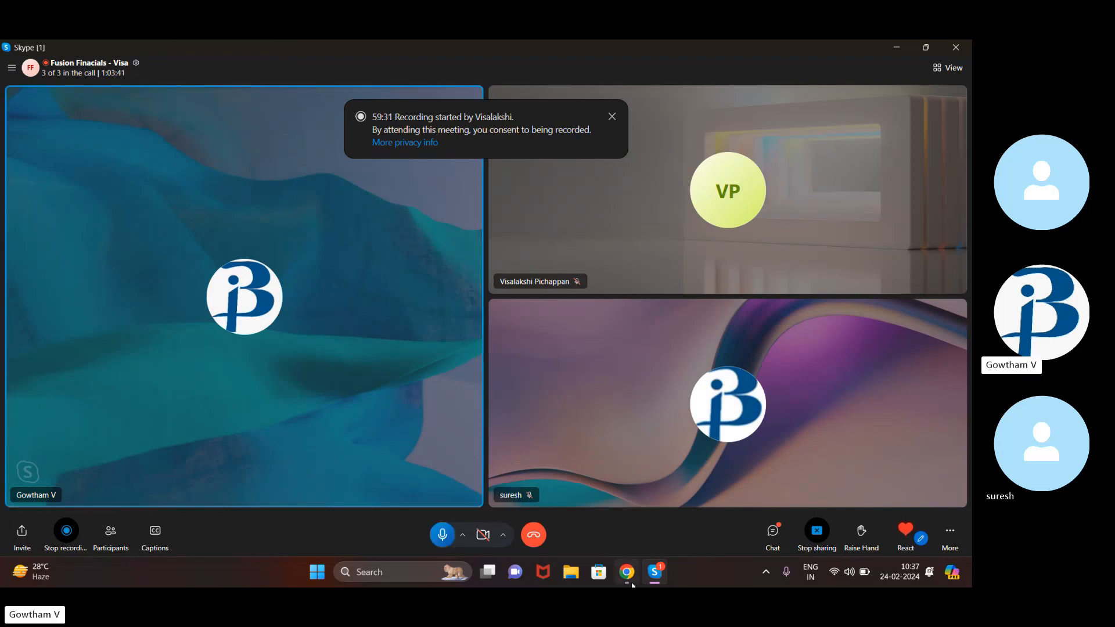
pyautogui.moveTo(627, 573)
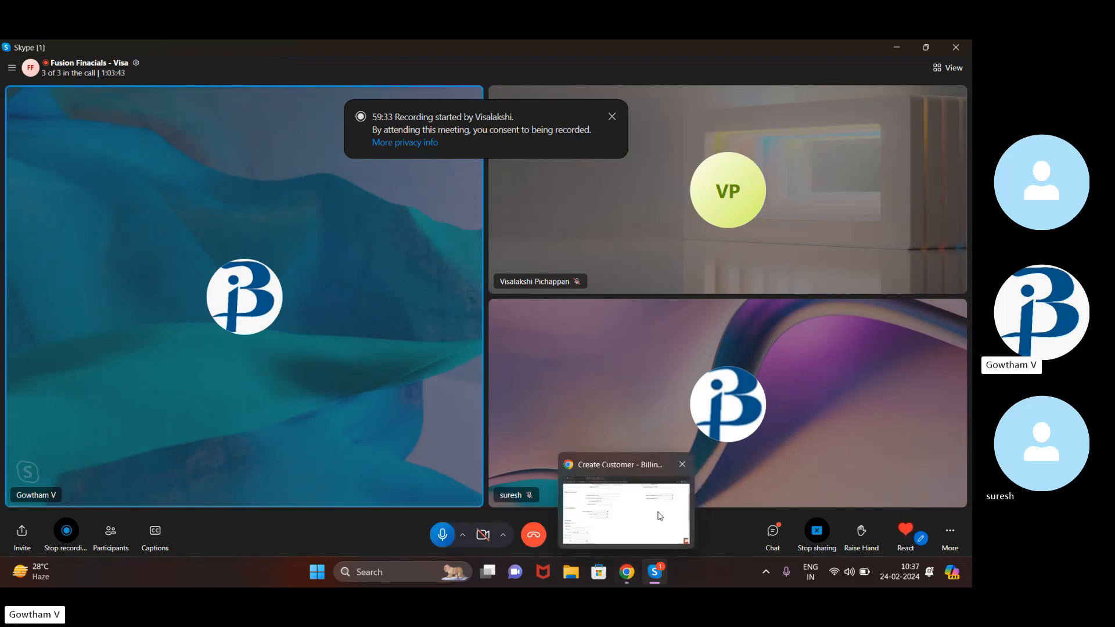
pyautogui.click(658, 512)
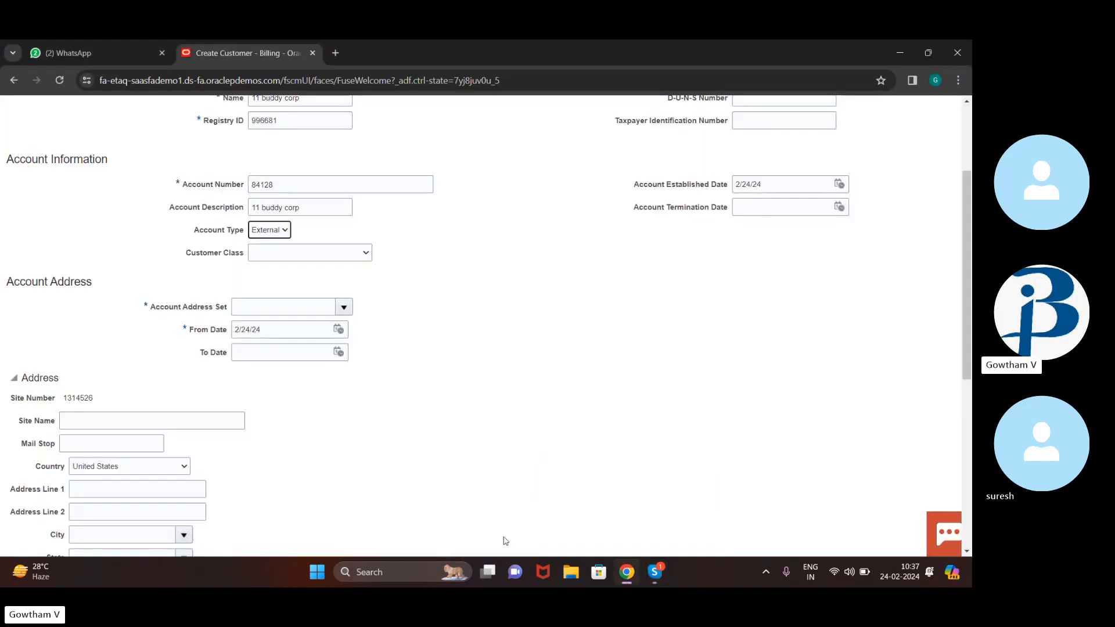
pyautogui.click(363, 254)
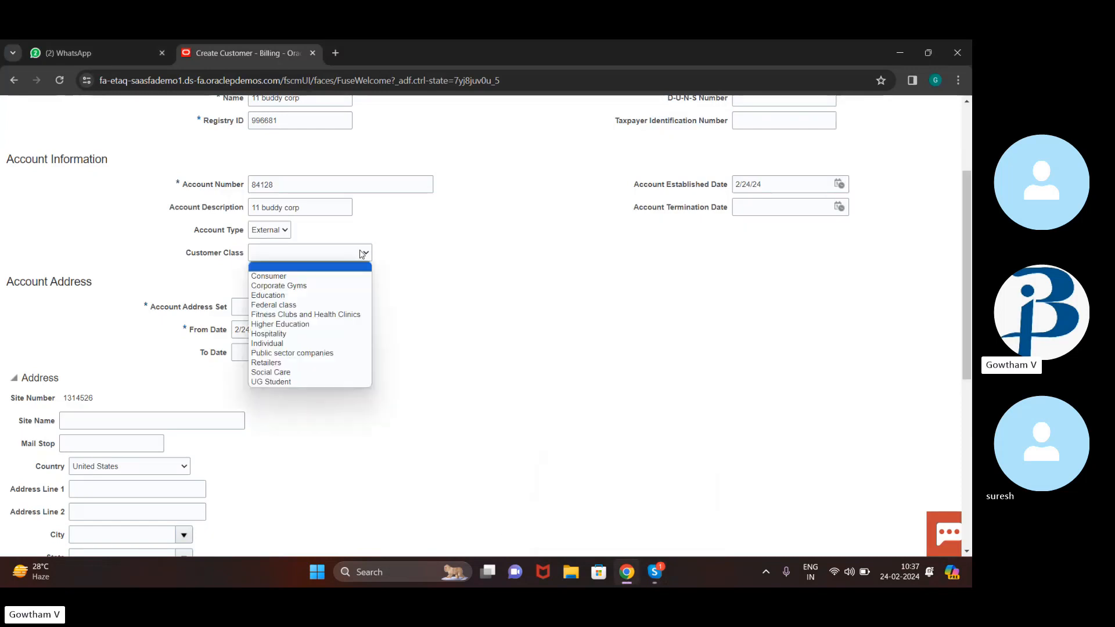
pyautogui.click(400, 273)
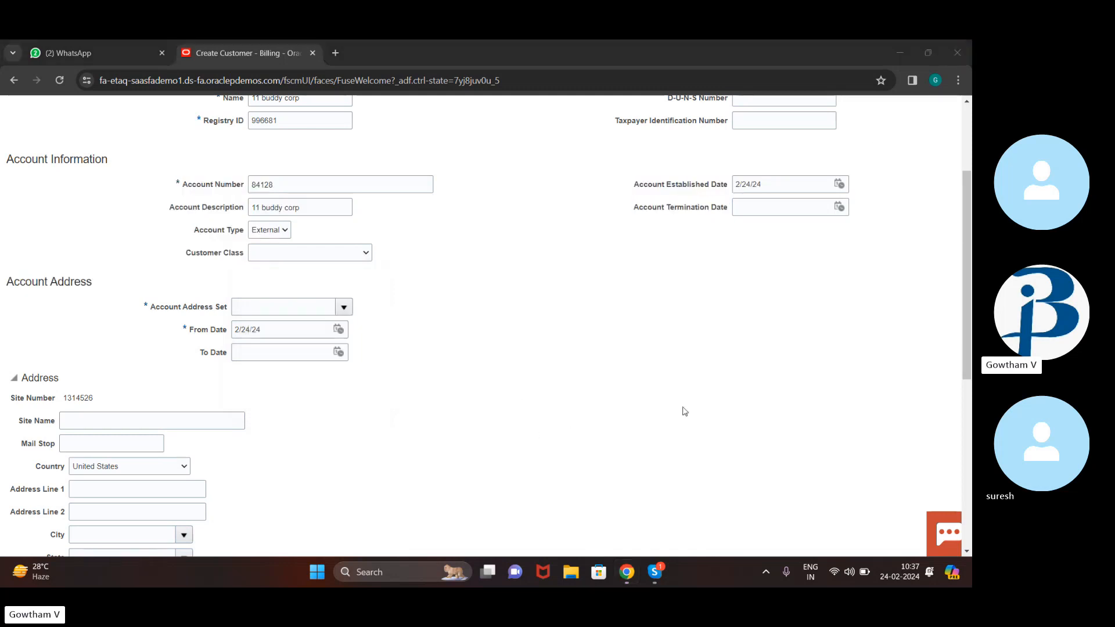
# - Enter "atlanrta" as the site name of the account address, keeping United States as the country
pyautogui.scroll(-3, 478, 351)
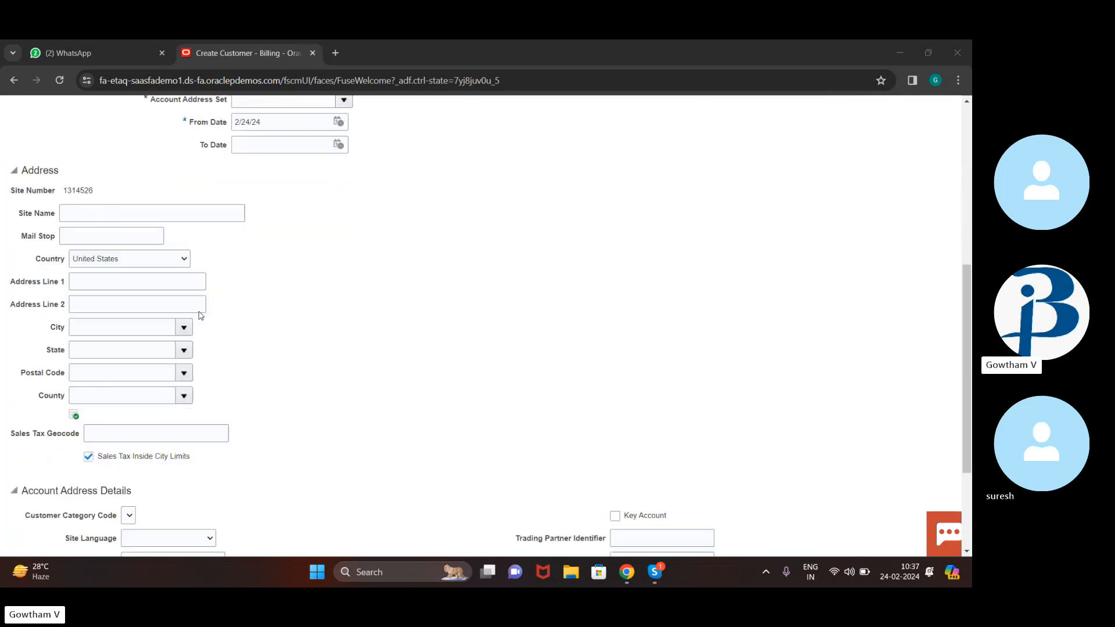
pyautogui.click(124, 215)
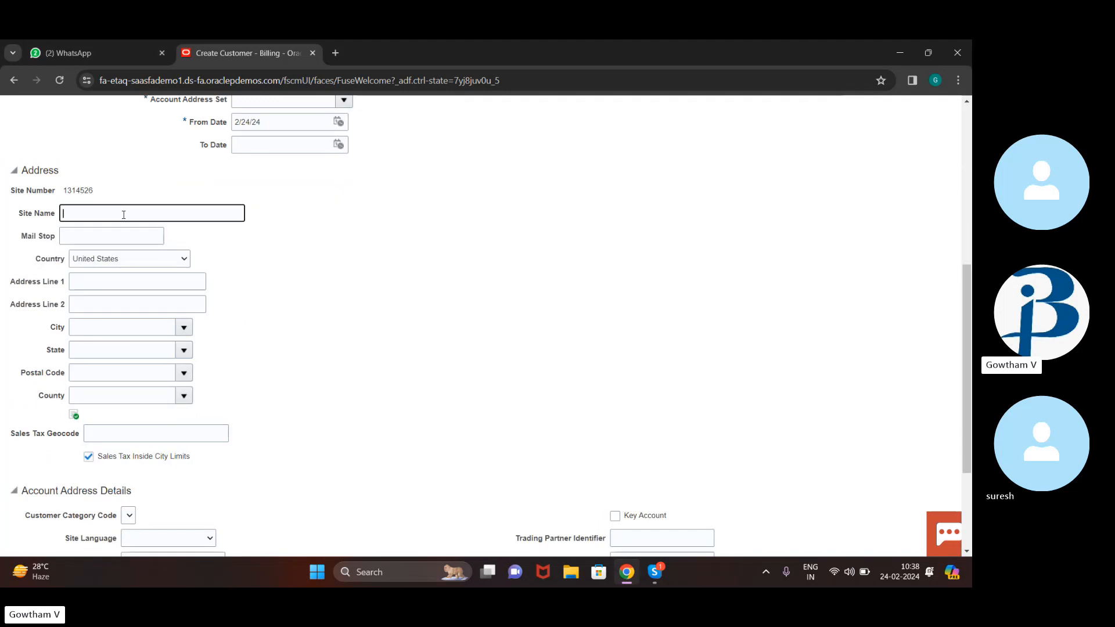
pyautogui.write('atlanrta')
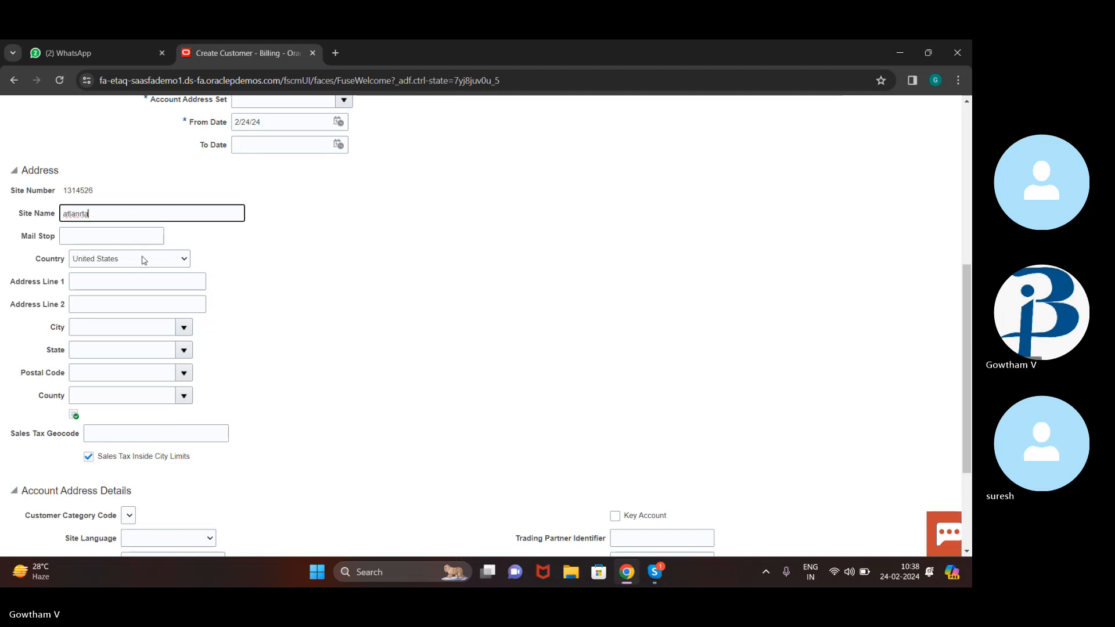
pyautogui.click(139, 237)
pyautogui.click(162, 259)
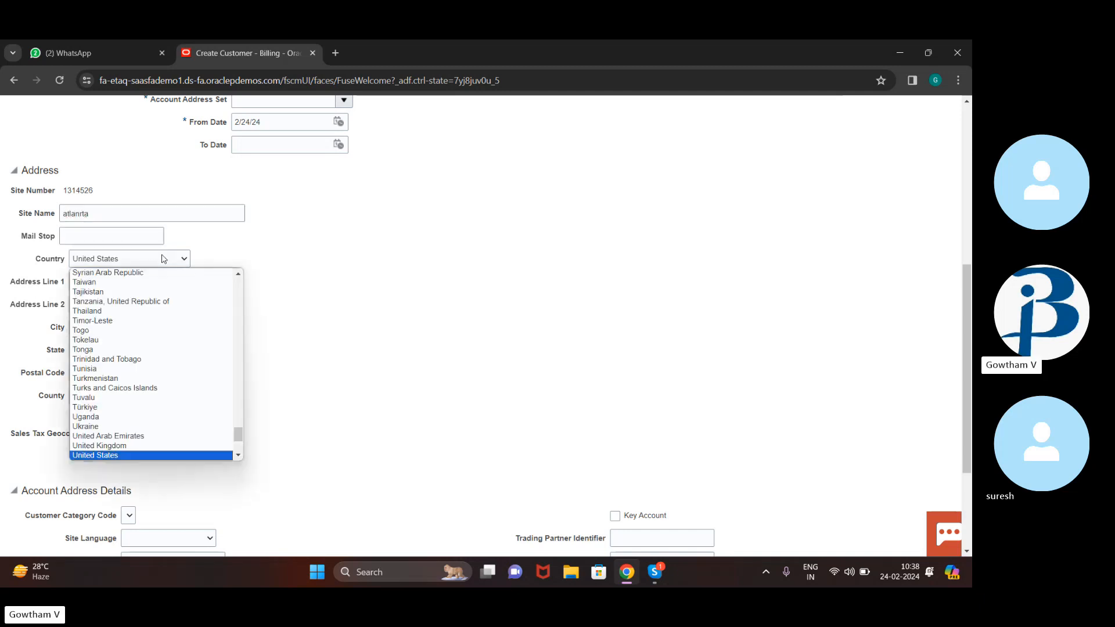
pyautogui.click(502, 320)
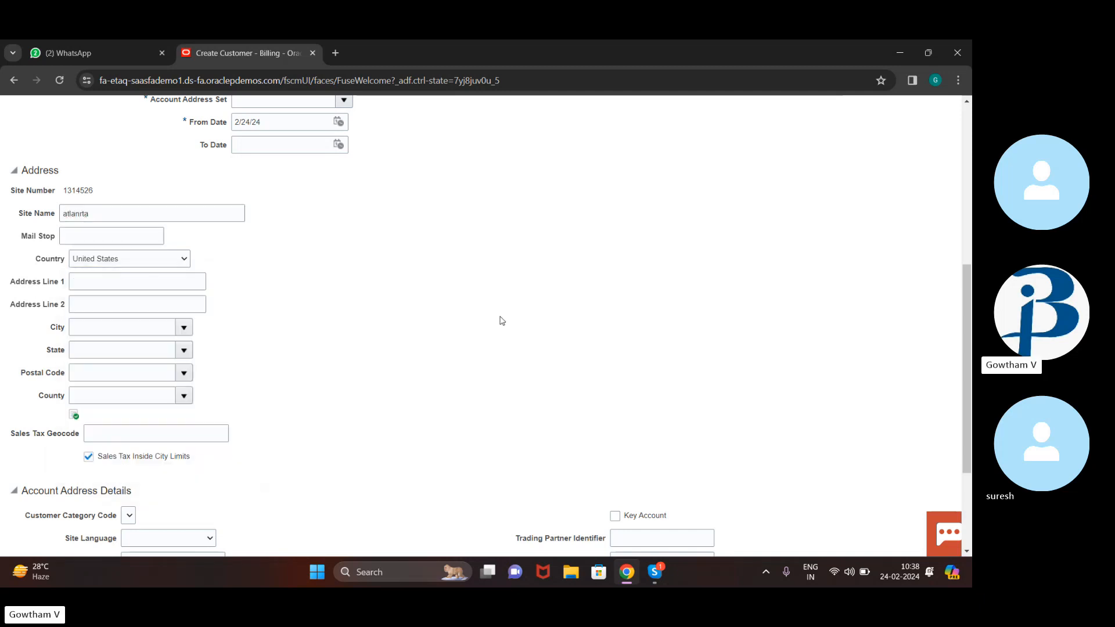
# - Search the cities for "atlanta" and pick Atlanta, Gwinnett, GA as the address's city
pyautogui.click(120, 328)
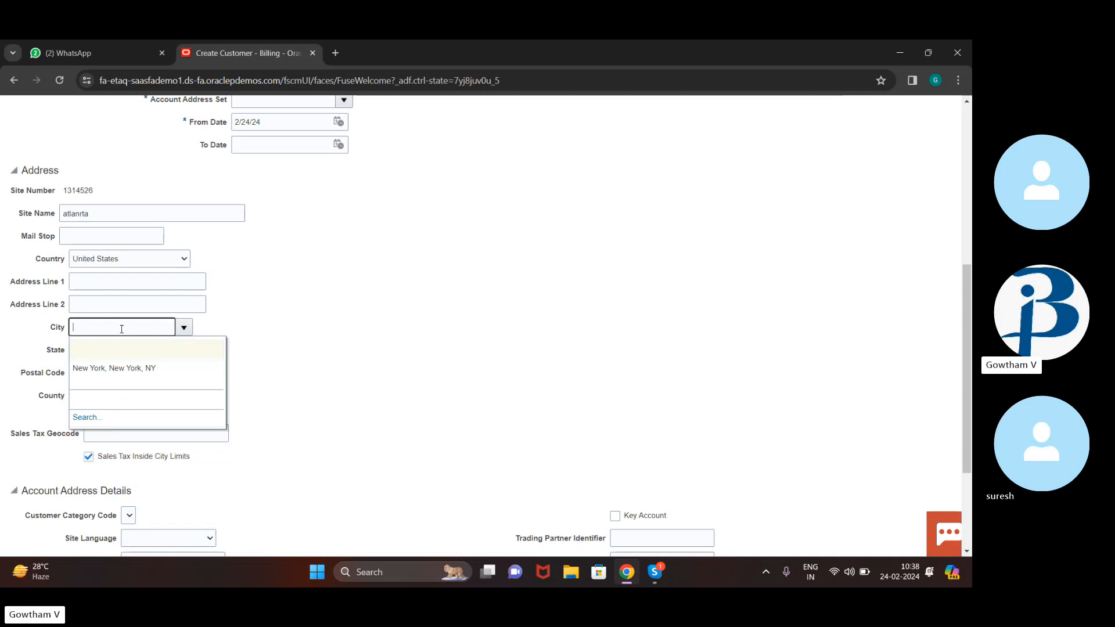
pyautogui.click(88, 418)
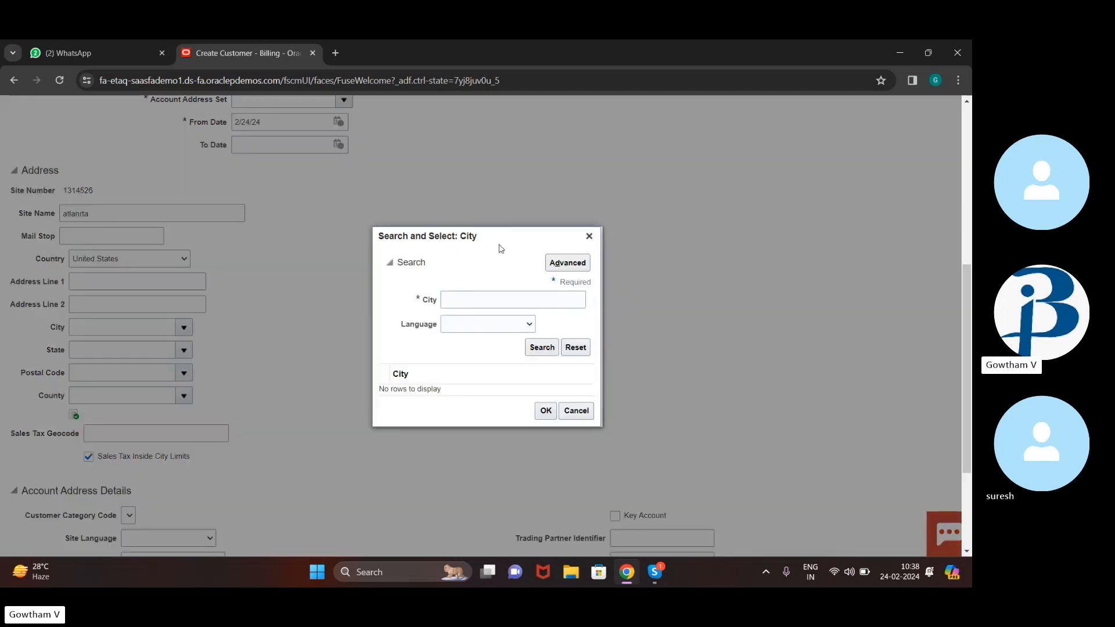
pyautogui.click(482, 301)
pyautogui.write('at')
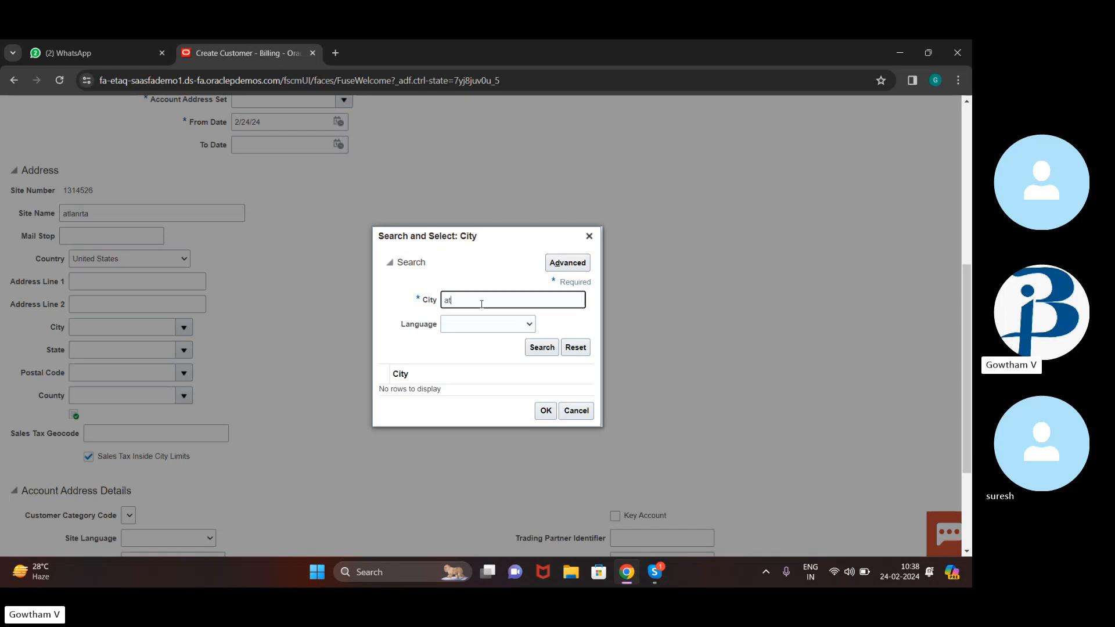
pyautogui.write('lanta')
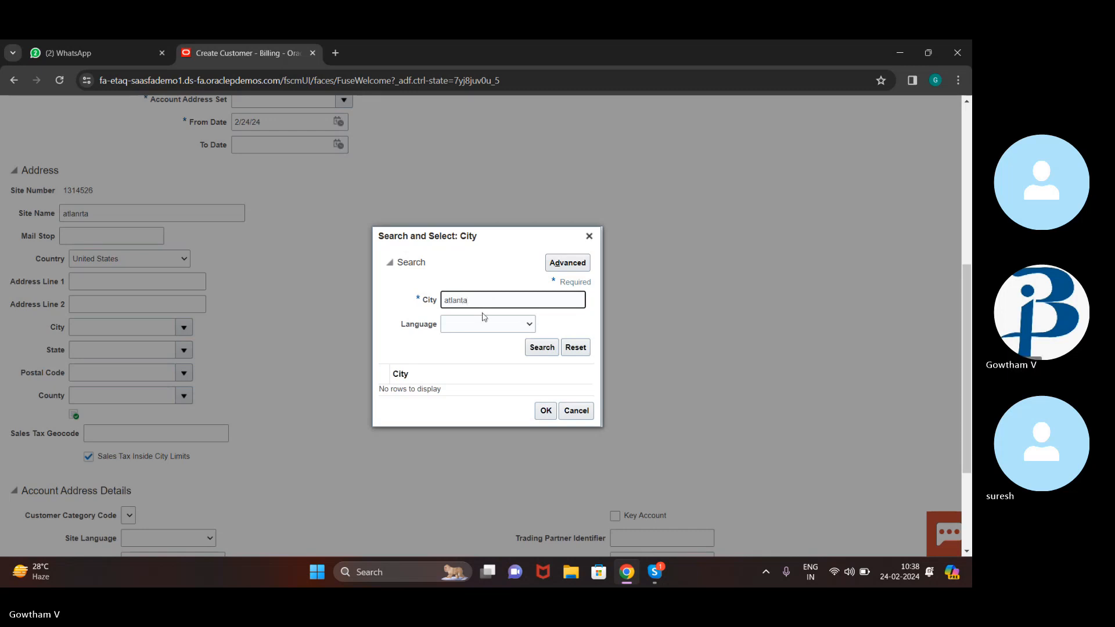
pyautogui.click(548, 355)
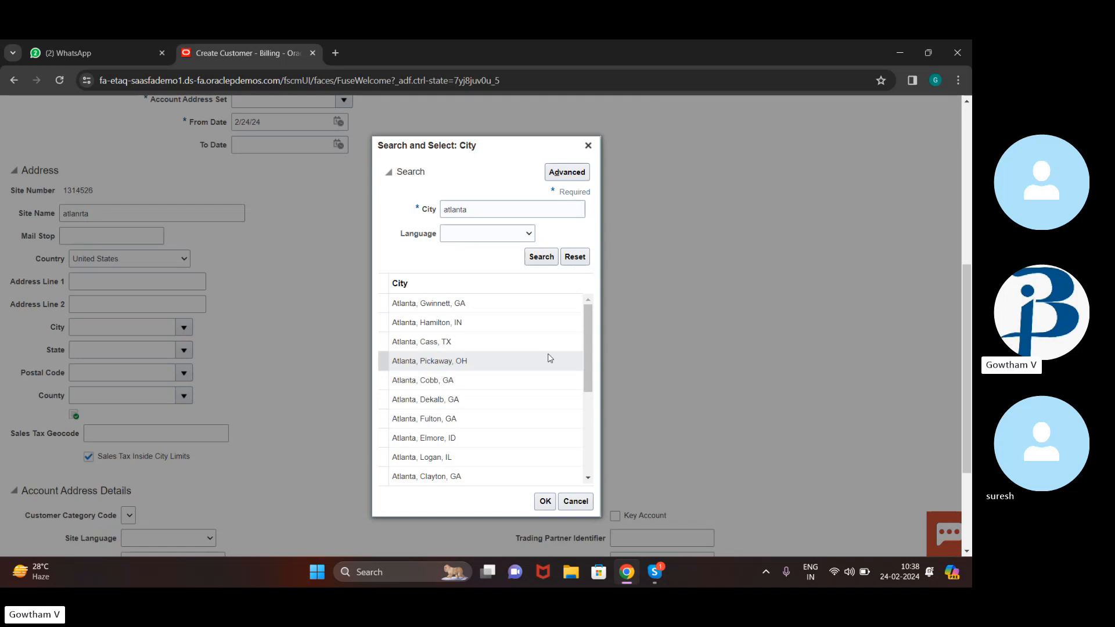
pyautogui.click(548, 355)
pyautogui.click(474, 312)
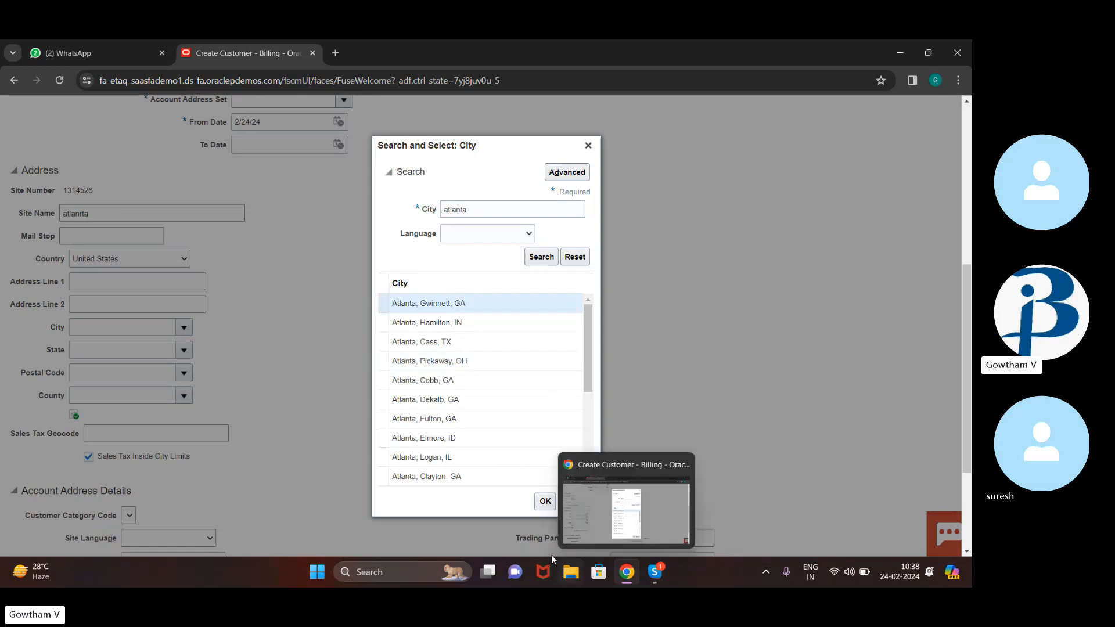
pyautogui.click(549, 507)
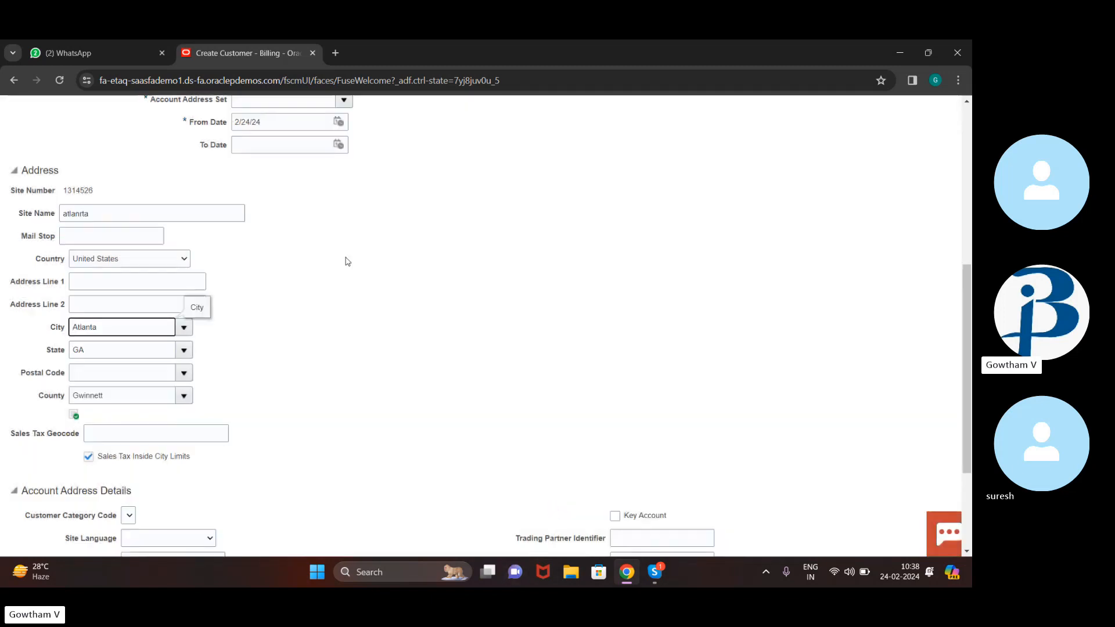
# - Fill in the address's postal code with the 30340 entry offered for Atlanta, Gwinnett, GA
pyautogui.click(132, 369)
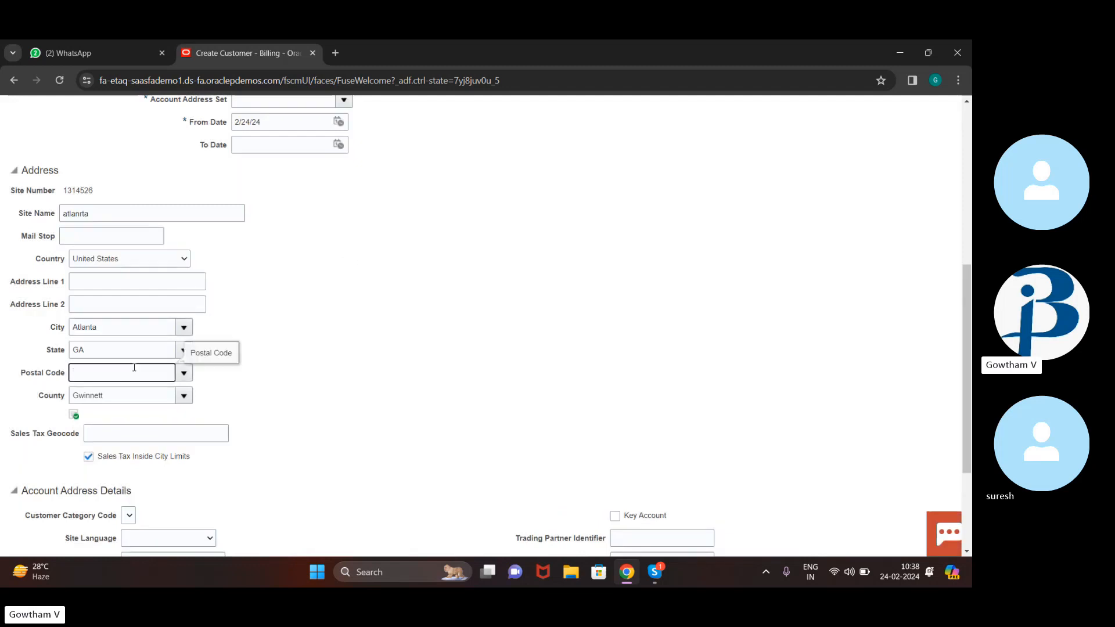
pyautogui.write('0032')
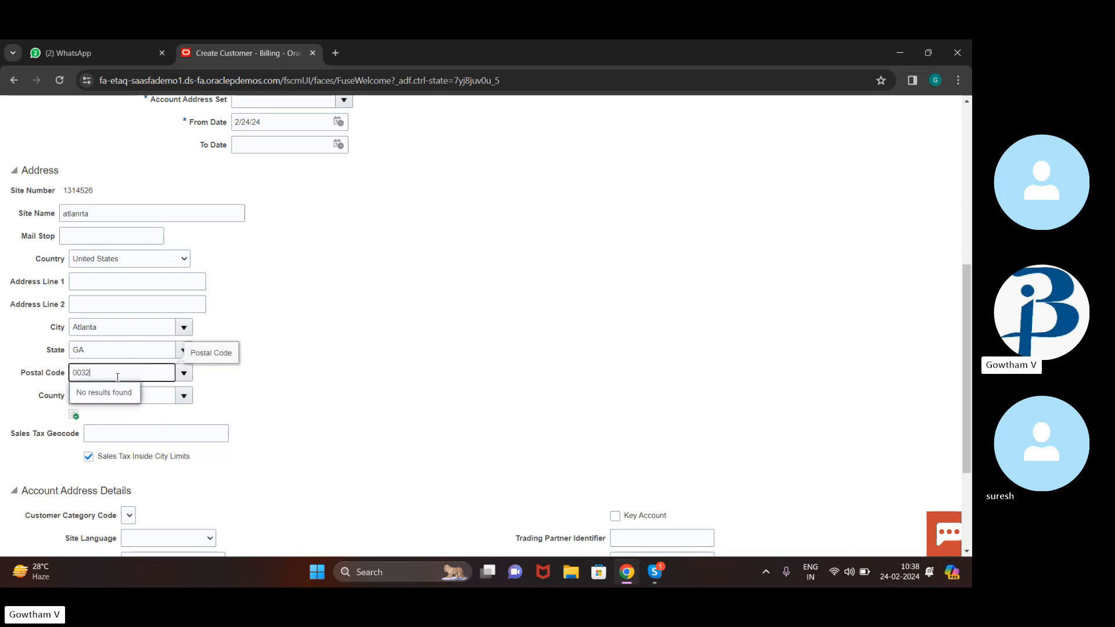
pyautogui.press('BackSpace')
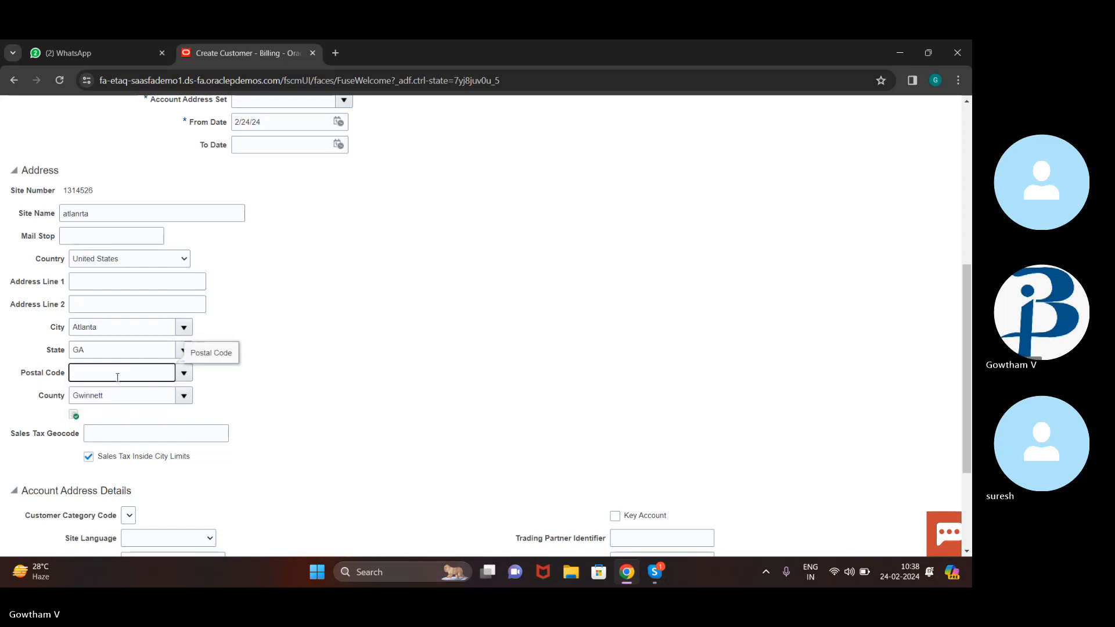
pyautogui.click(182, 374)
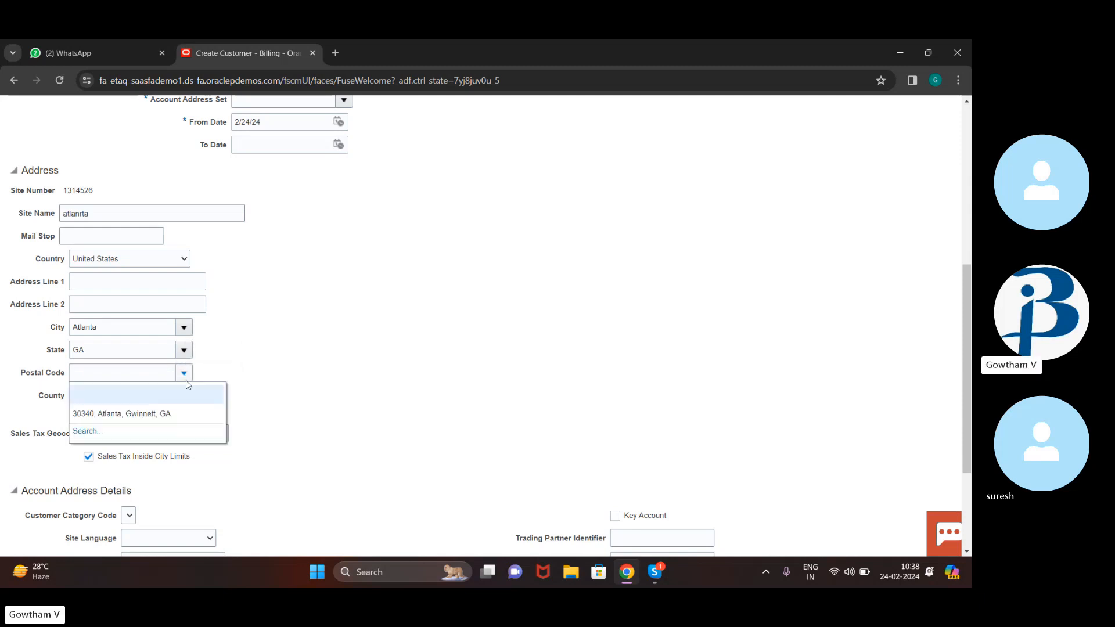
pyautogui.click(139, 416)
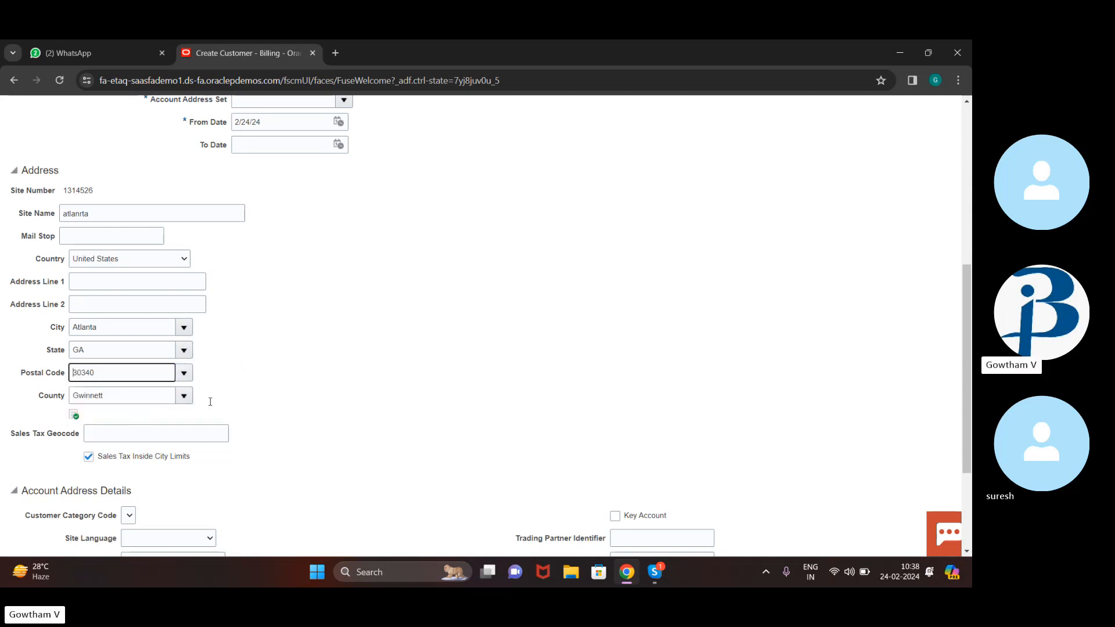
# - Add an address purpose row to the account address and set its purpose to Bill to
pyautogui.scroll(-3, 317, 348)
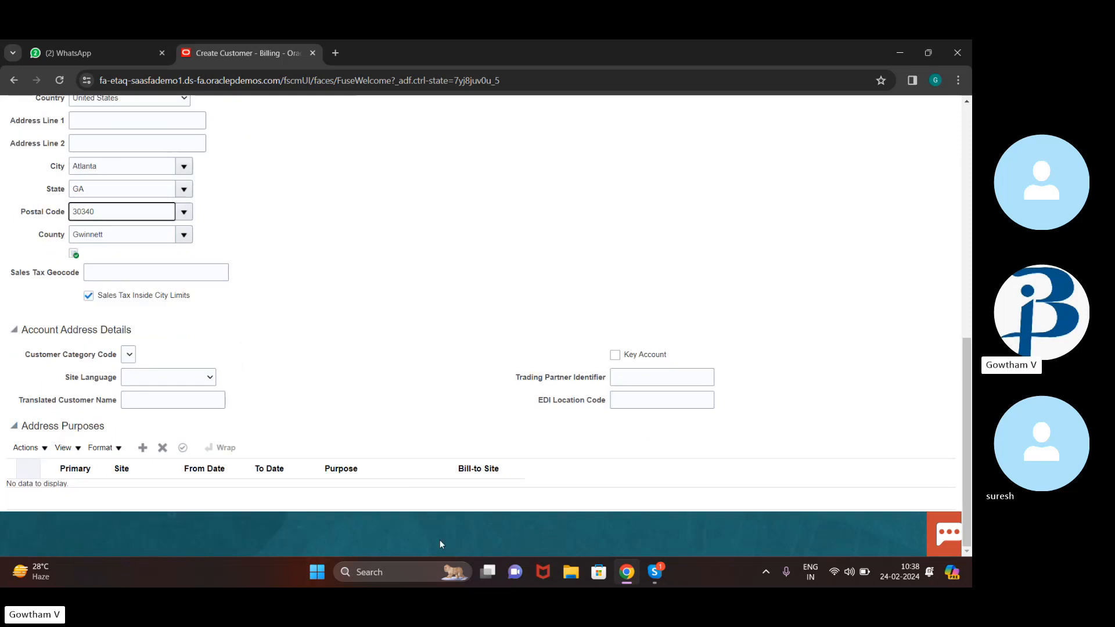
pyautogui.click(141, 450)
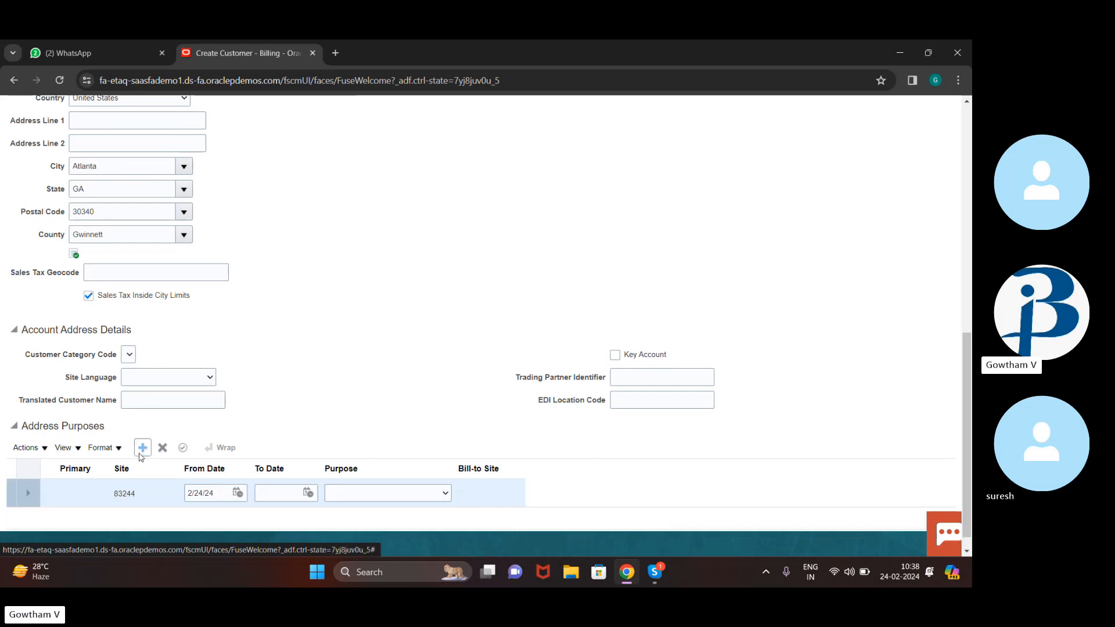
pyautogui.click(429, 495)
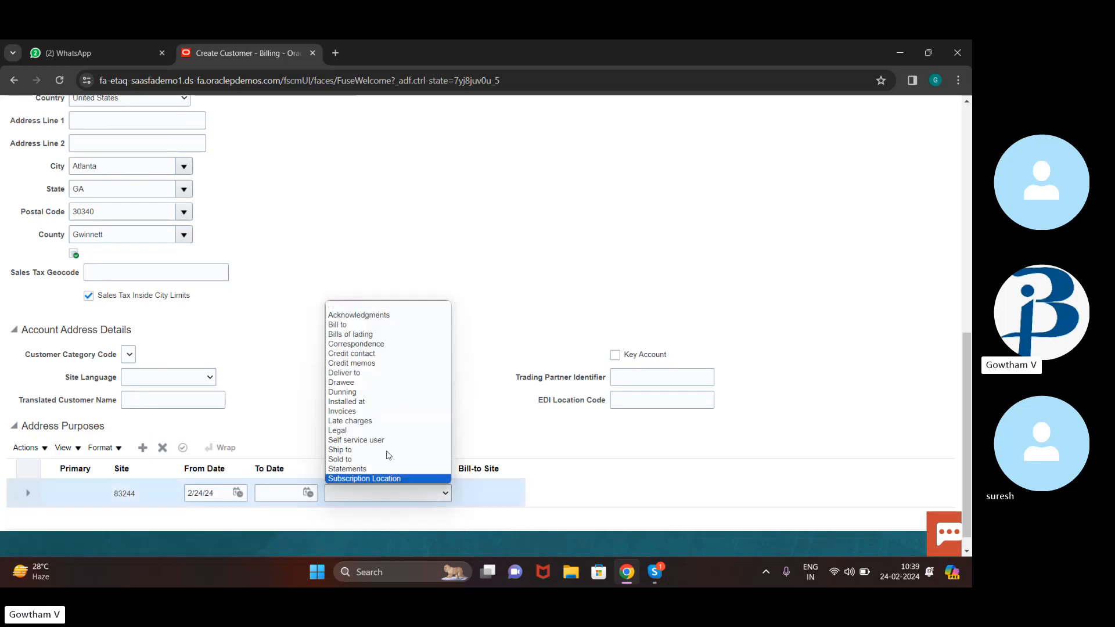
pyautogui.click(372, 324)
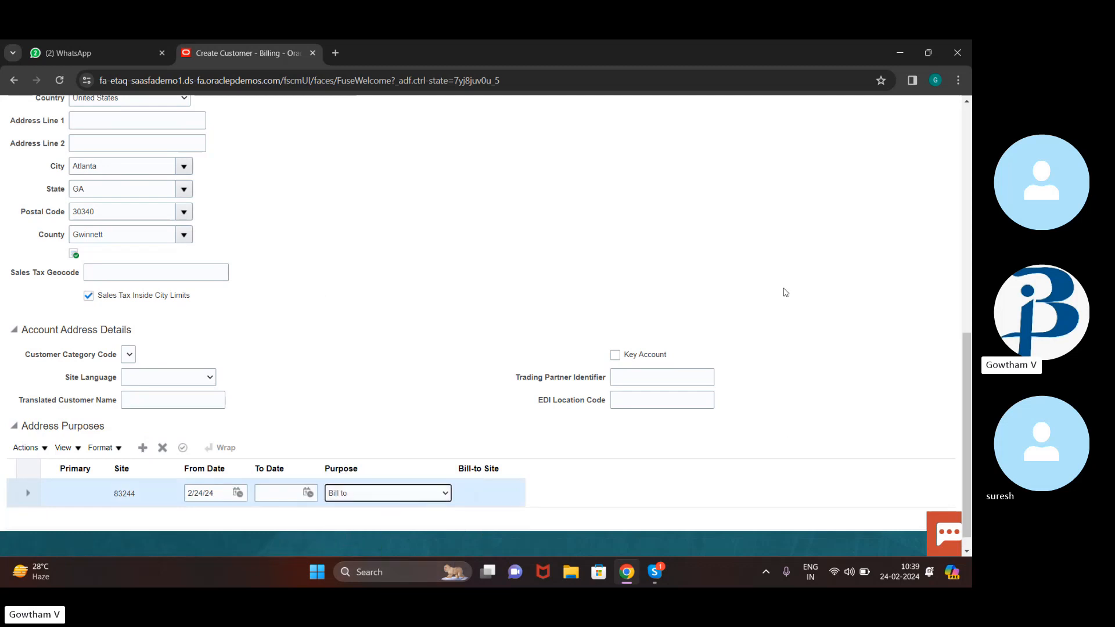
# - Add a second address purpose, Ship to, and link it to the Atlanta bill-to site
pyautogui.click(146, 449)
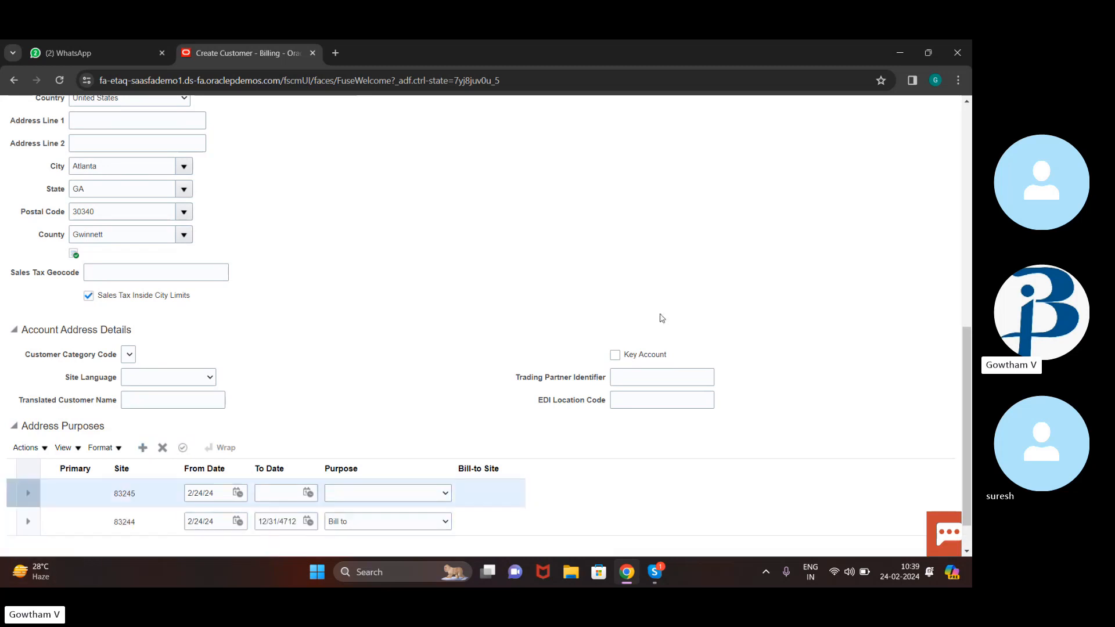
pyautogui.click(450, 495)
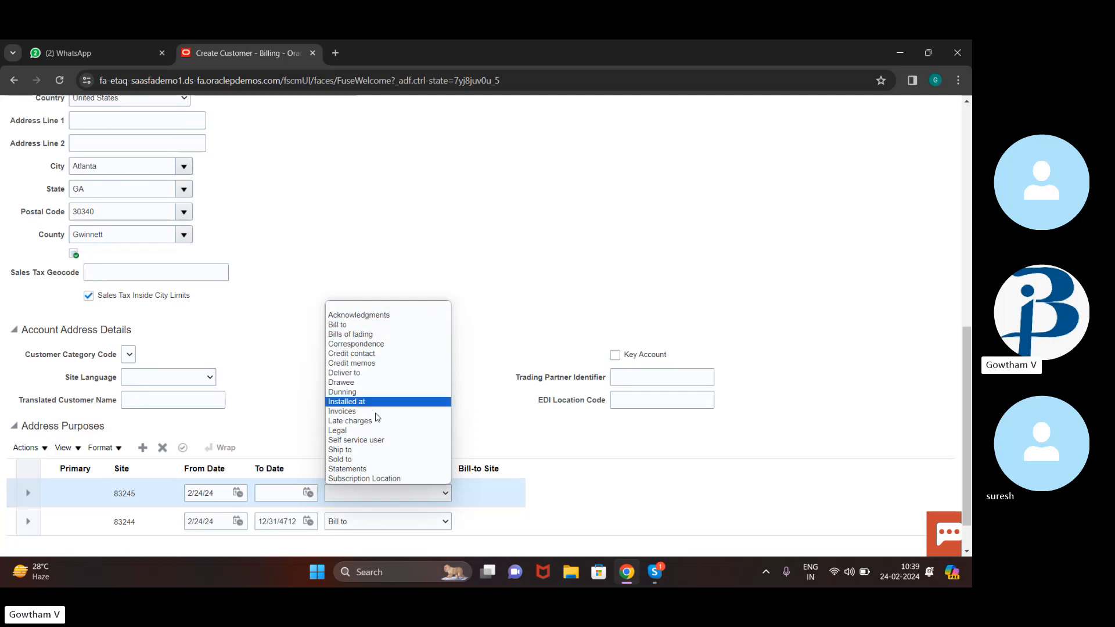
pyautogui.click(384, 450)
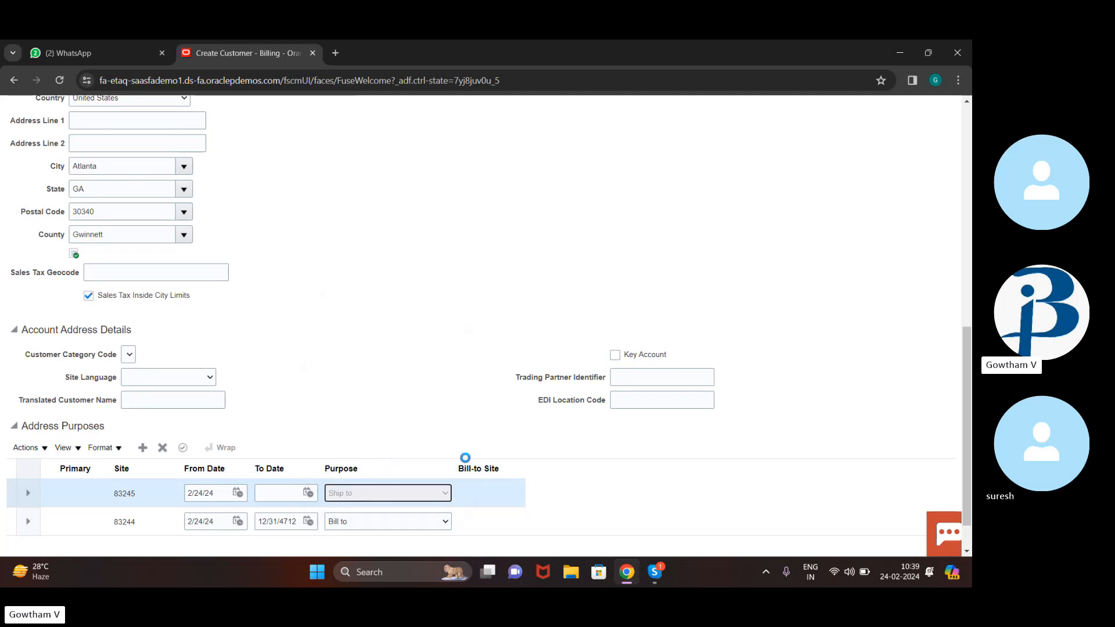
pyautogui.click(506, 494)
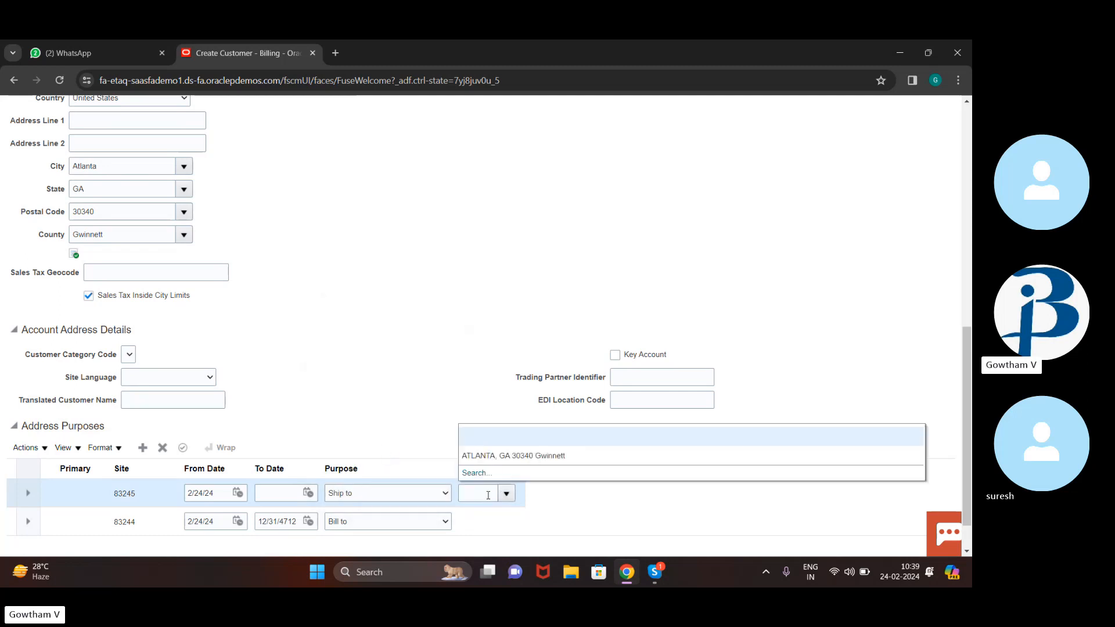
pyautogui.click(498, 456)
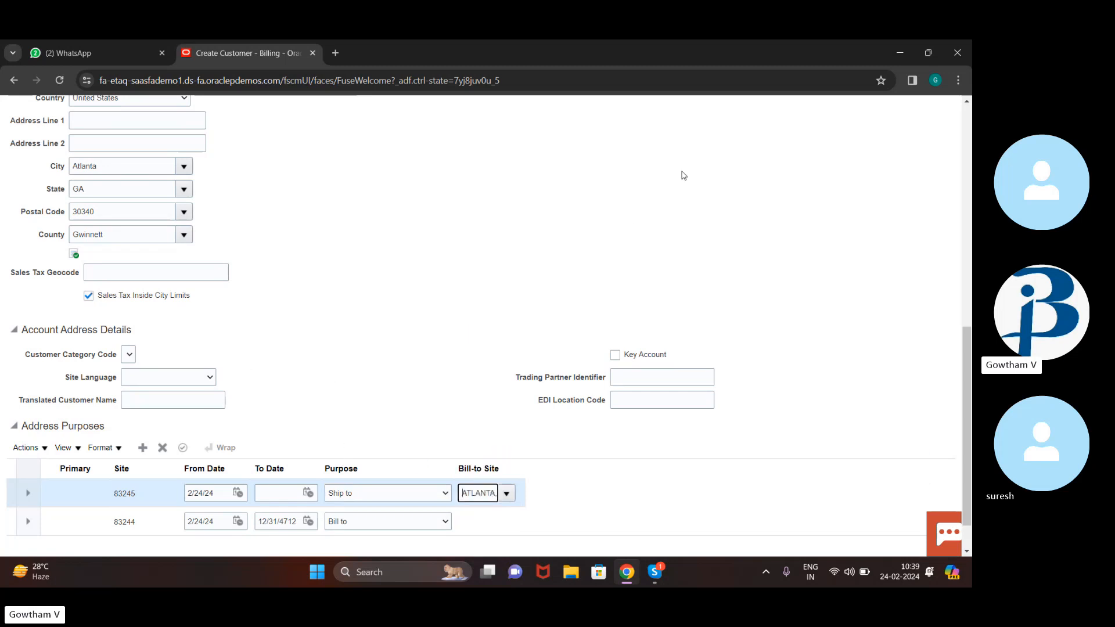
# - Set the account address set to CUSTSITE (Customer Site Set) and save the new customer
pyautogui.scroll(10, 533, 232)
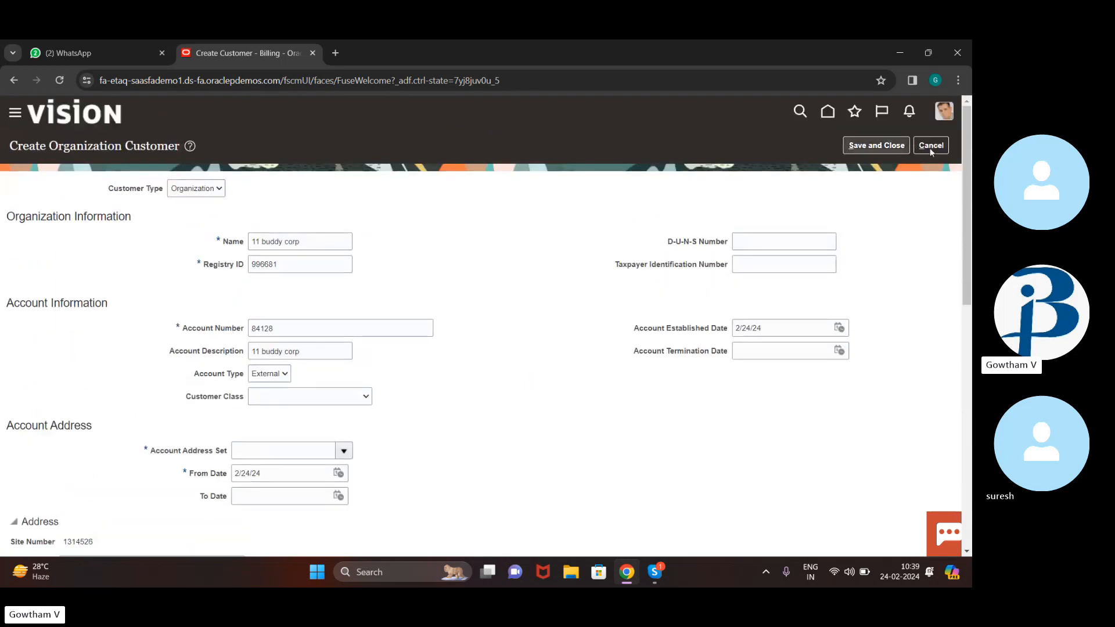
pyautogui.click(868, 150)
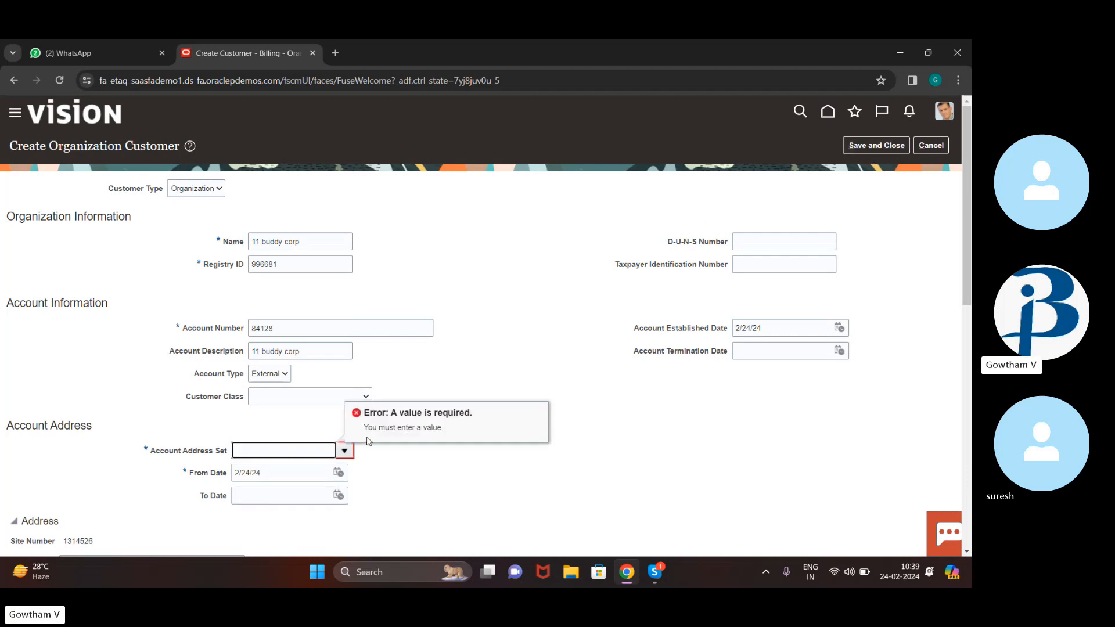
pyautogui.click(345, 450)
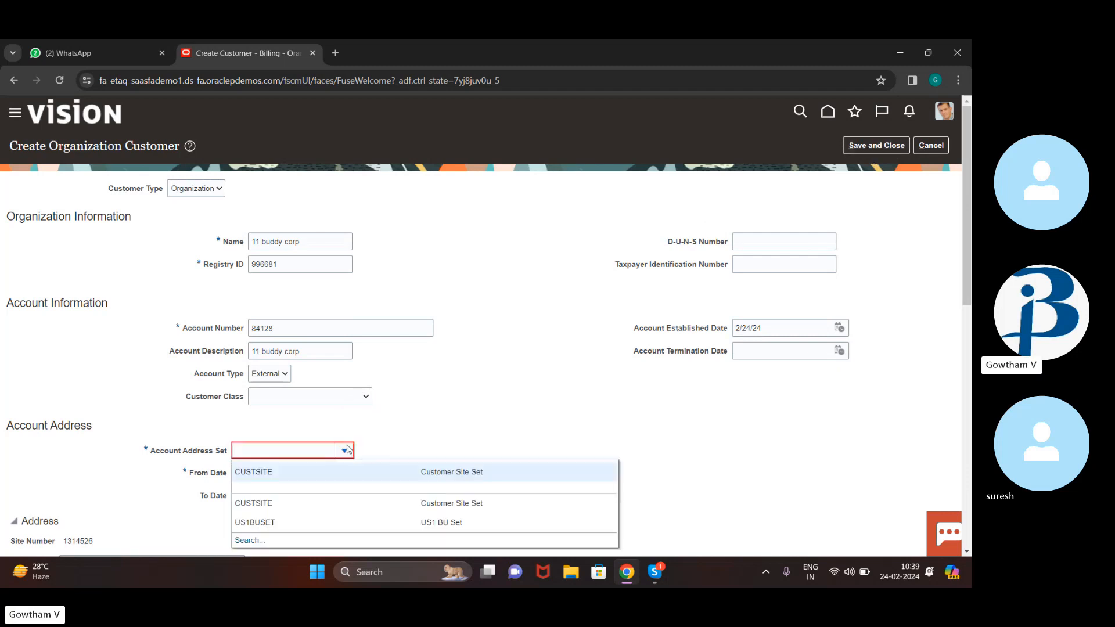
pyautogui.click(372, 466)
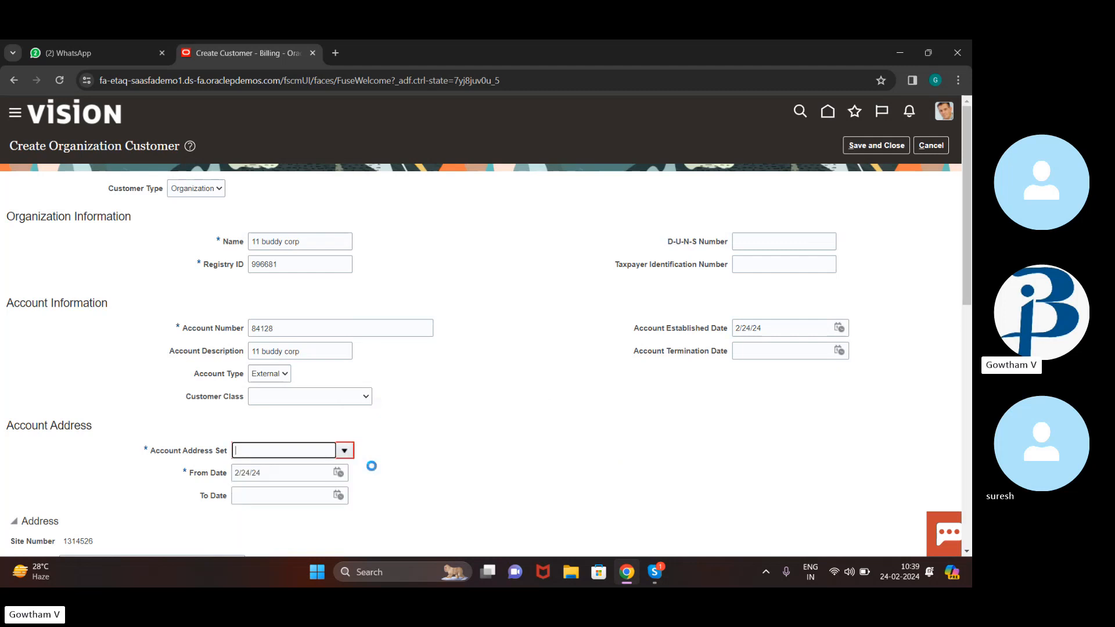
pyautogui.click(886, 144)
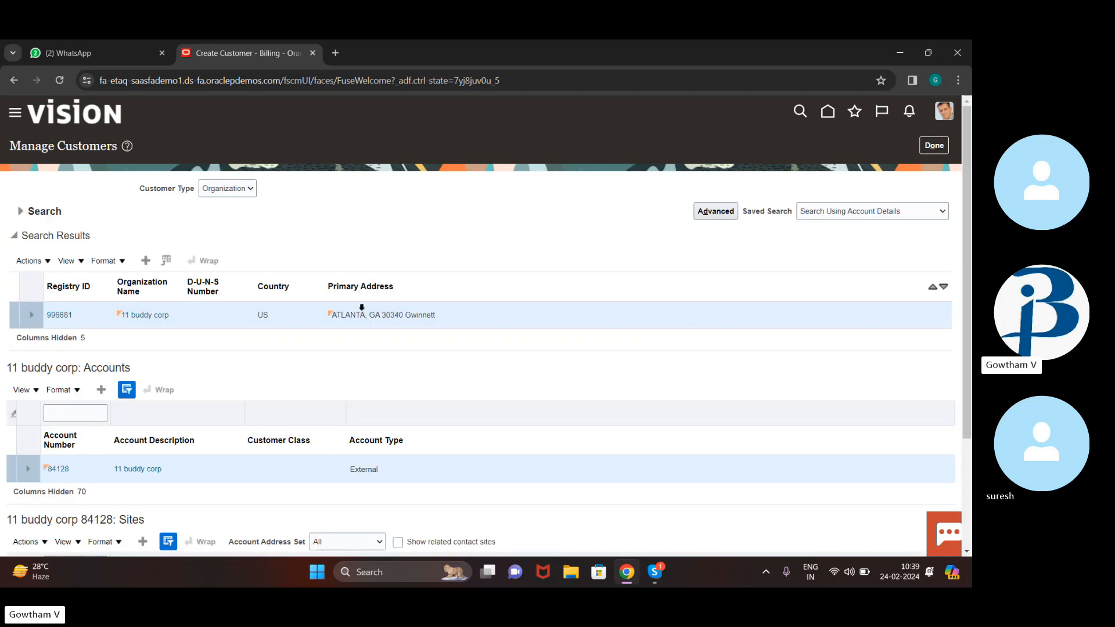
# - Open the Atlanta site of 11 buddy corp for editing and start a reference accounts entry for US1 Business Unit
pyautogui.scroll(-3, 308, 356)
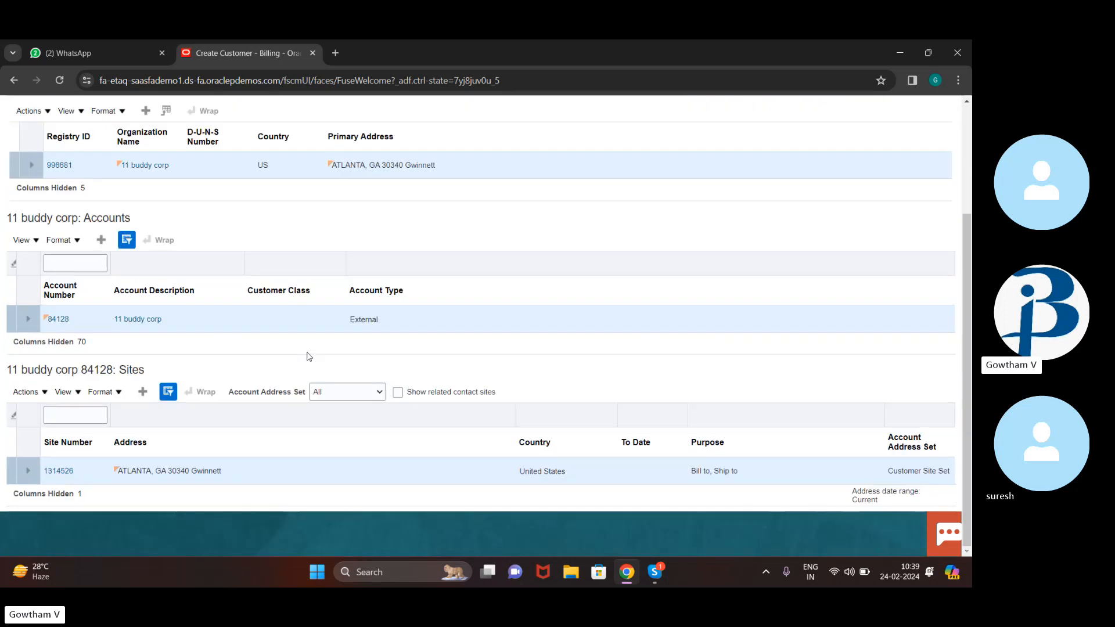
pyautogui.click(66, 471)
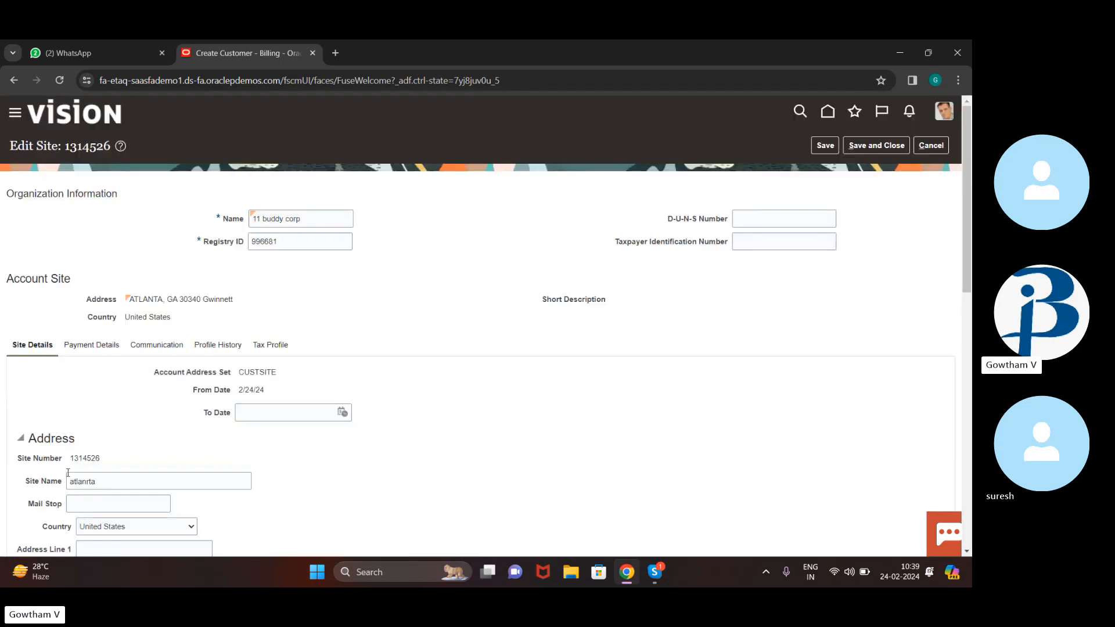
pyautogui.scroll(-10, 354, 445)
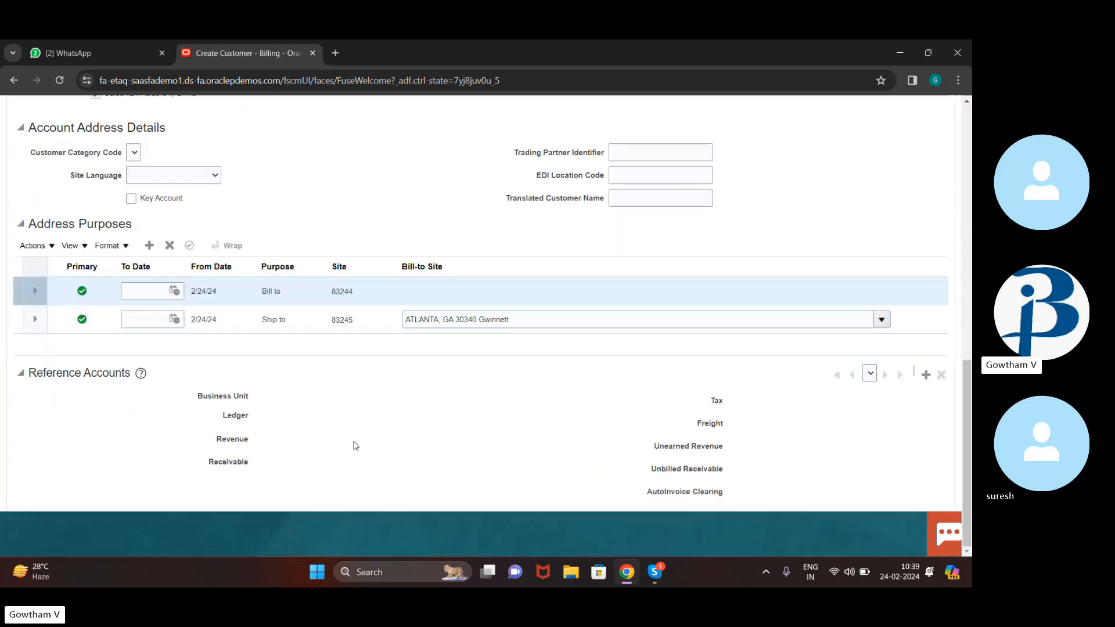
pyautogui.click(928, 375)
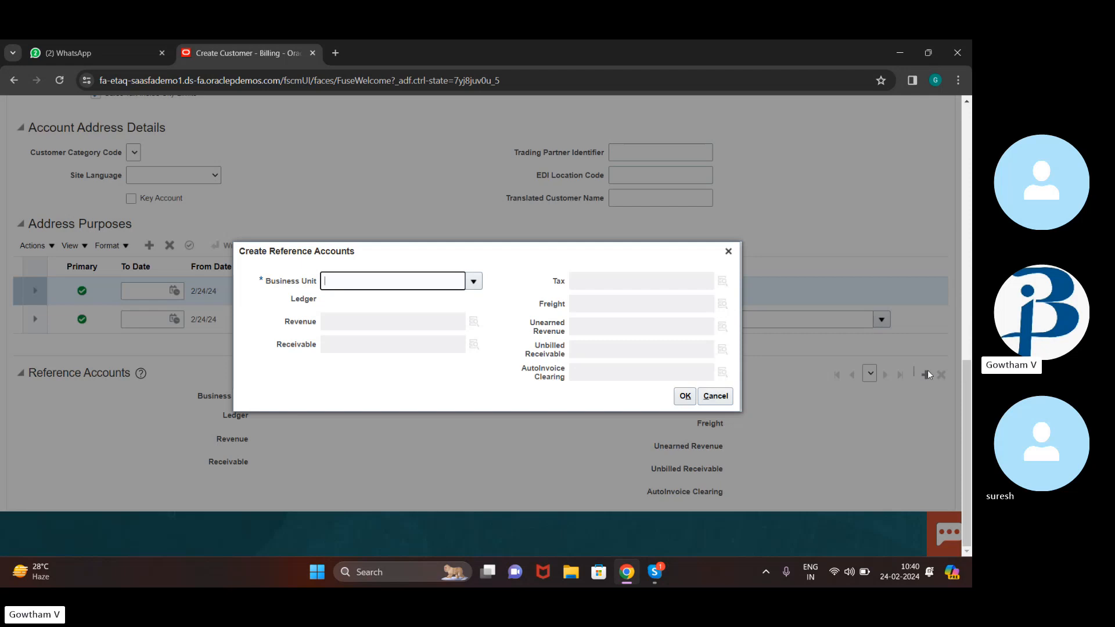
pyautogui.click(473, 282)
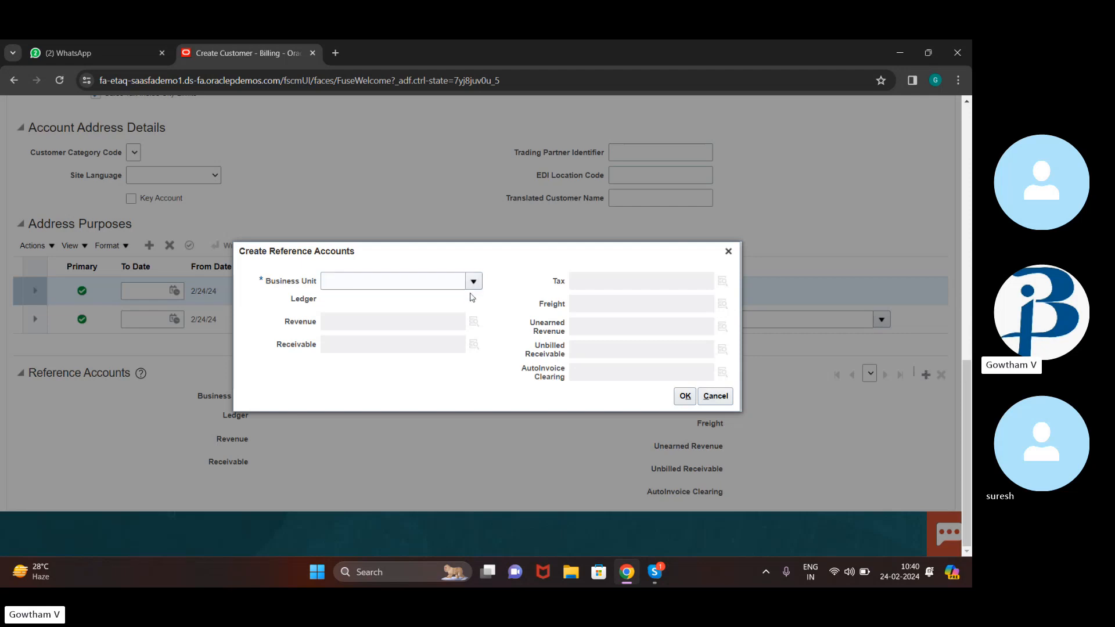
pyautogui.click(475, 283)
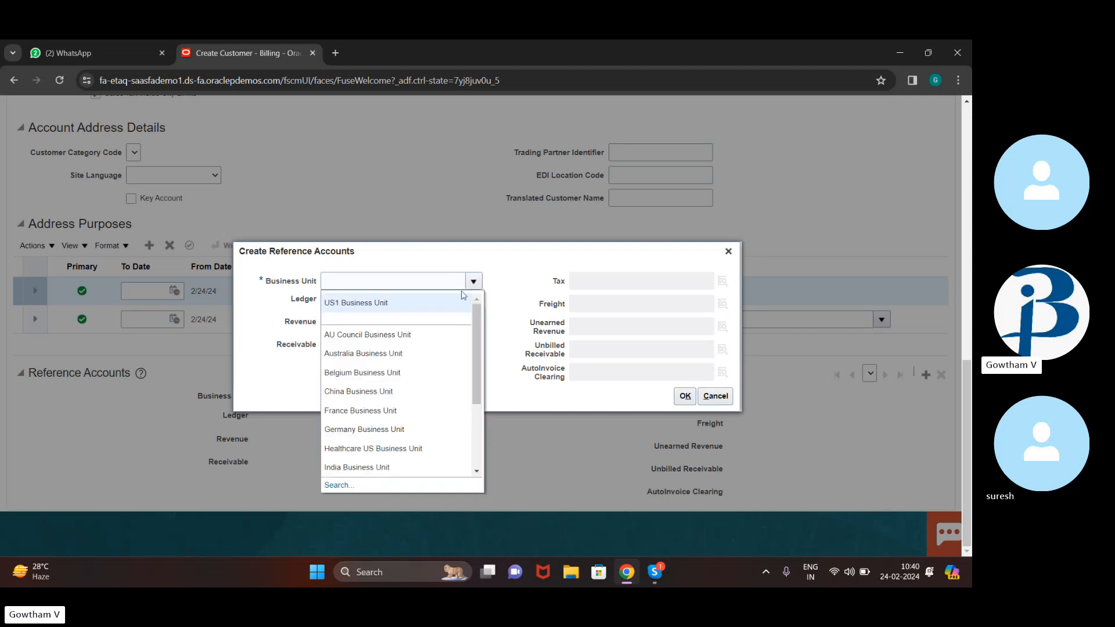
pyautogui.click(451, 312)
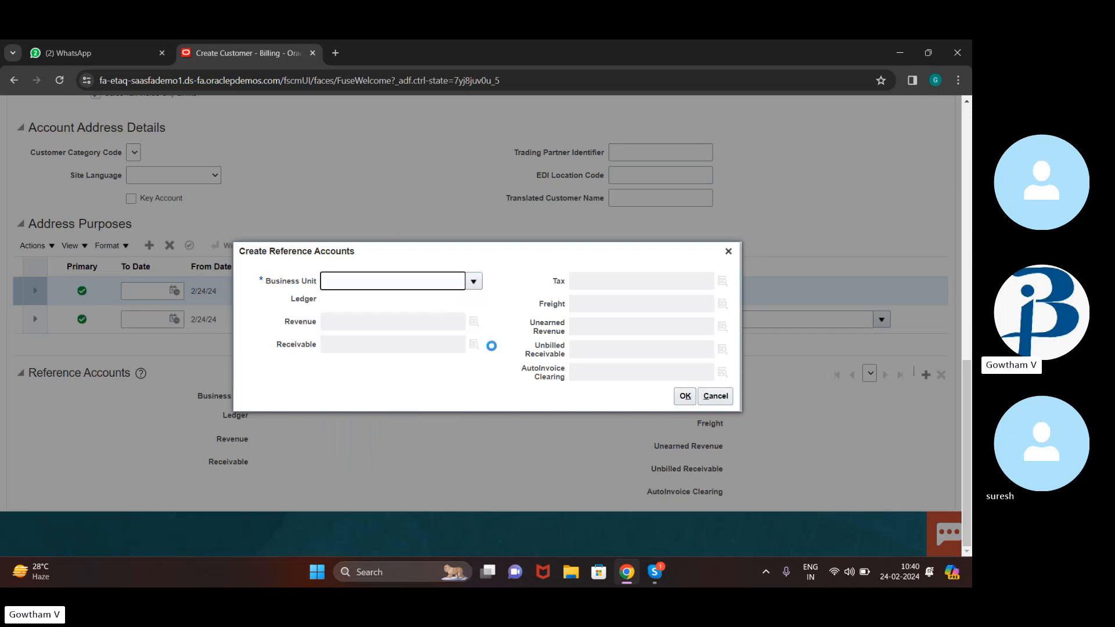
# - Define the revenue reference account with account segment 41000 and cost center 464
pyautogui.click(474, 324)
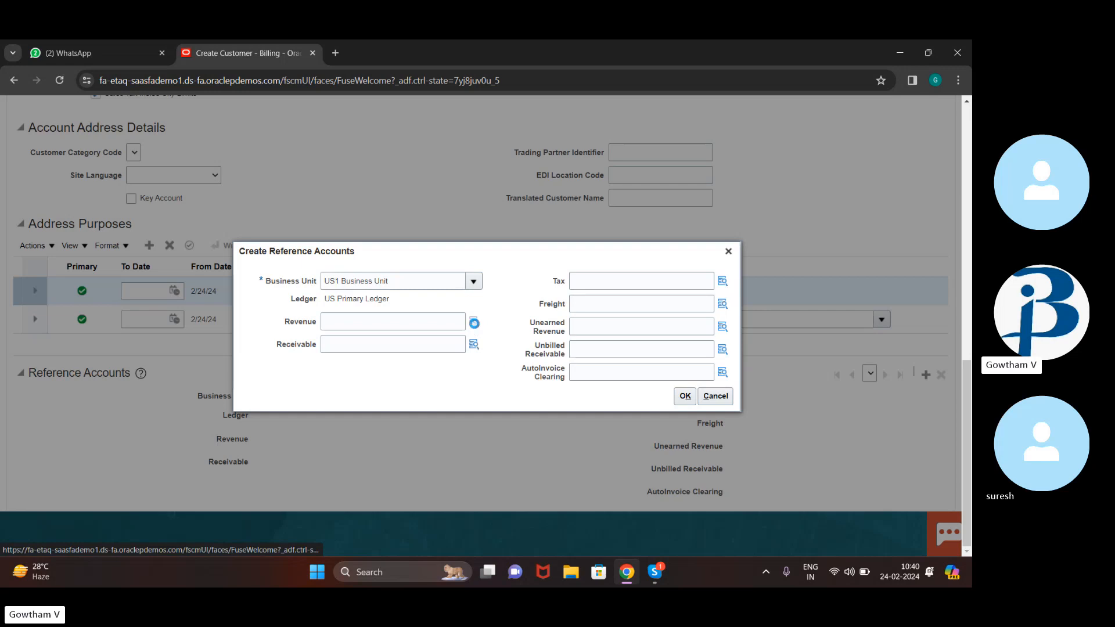
pyautogui.click(513, 340)
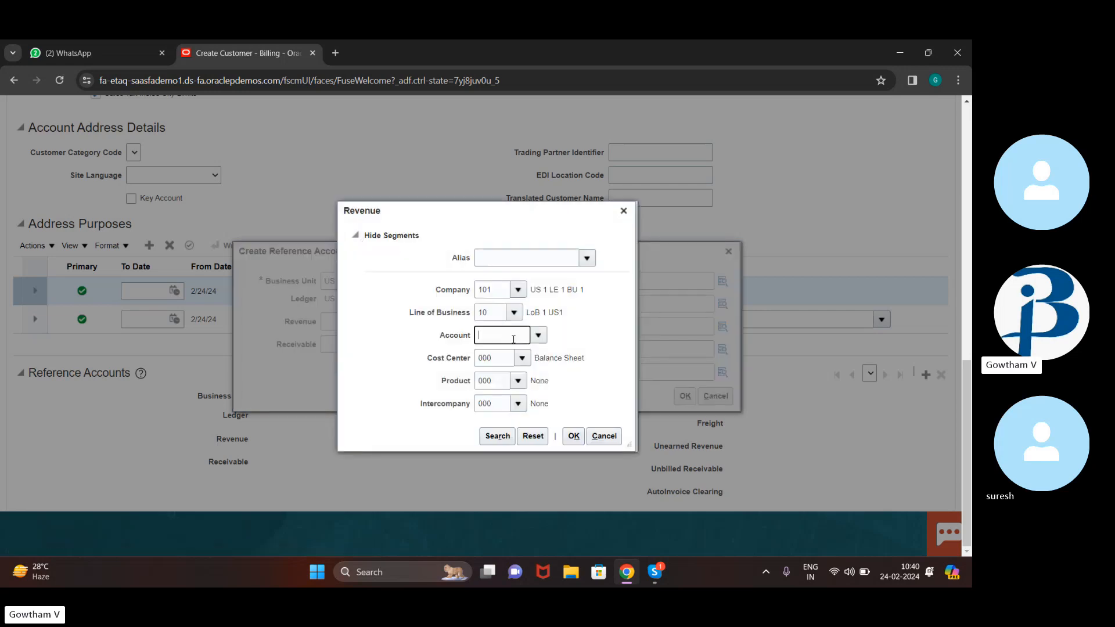
pyautogui.write('41000')
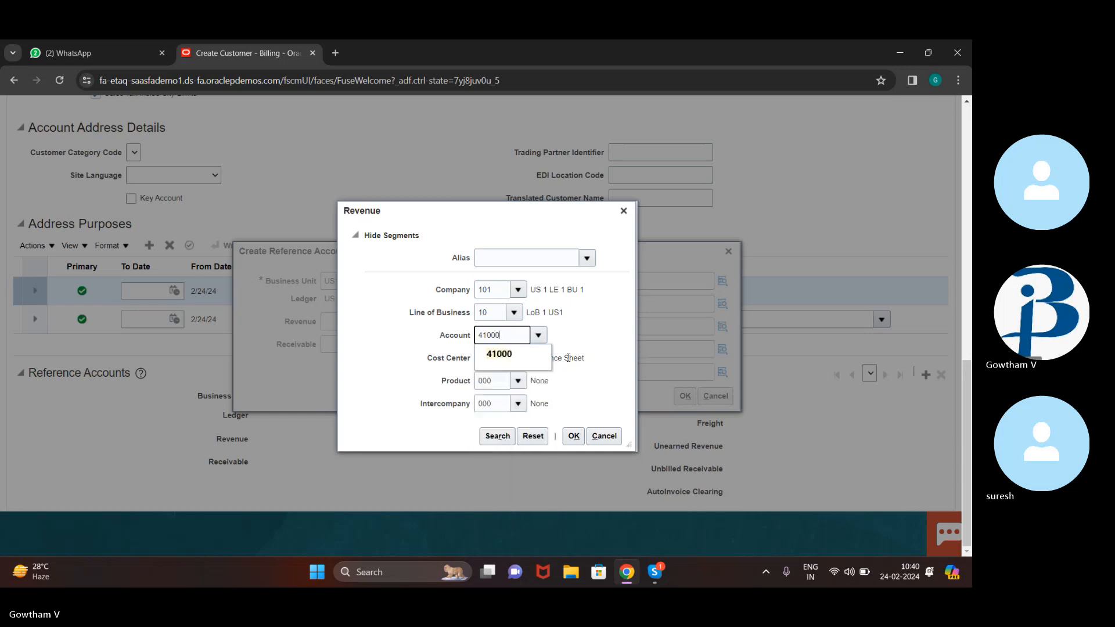
pyautogui.moveTo(598, 364); pyautogui.dragTo(568, 433)
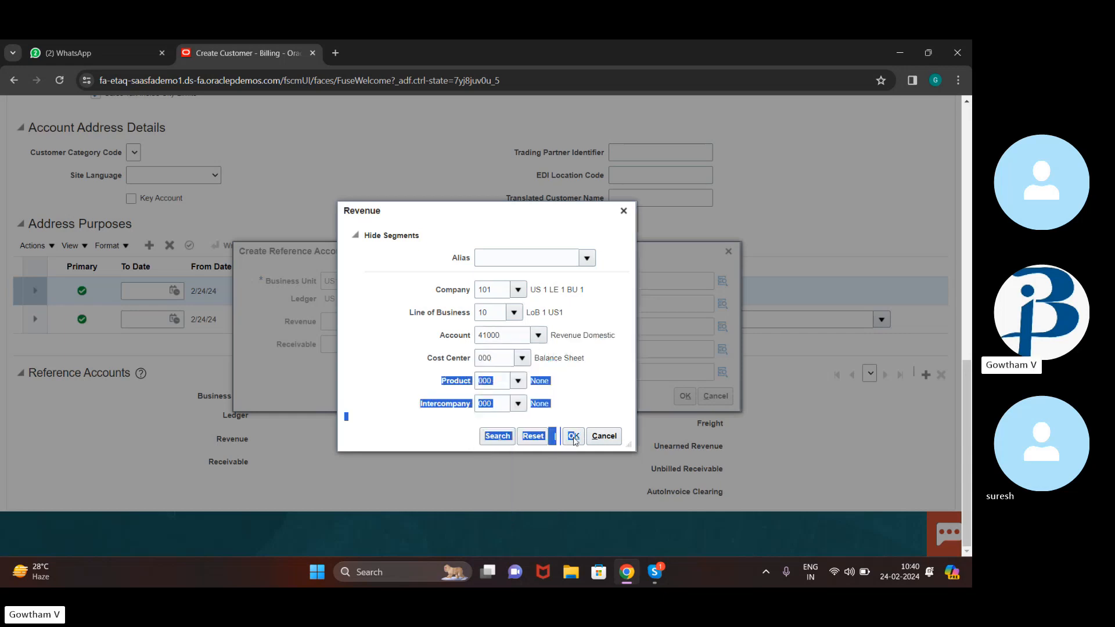
pyautogui.click(504, 364)
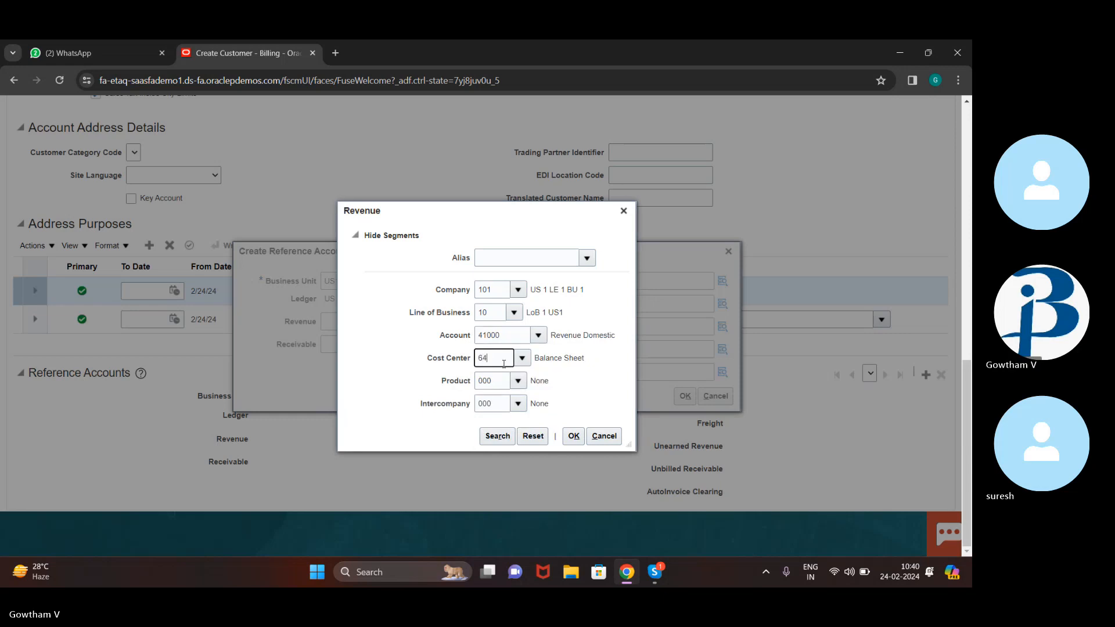
pyautogui.press('BackSpace')
pyautogui.press('BackSpace')
pyautogui.write('464')
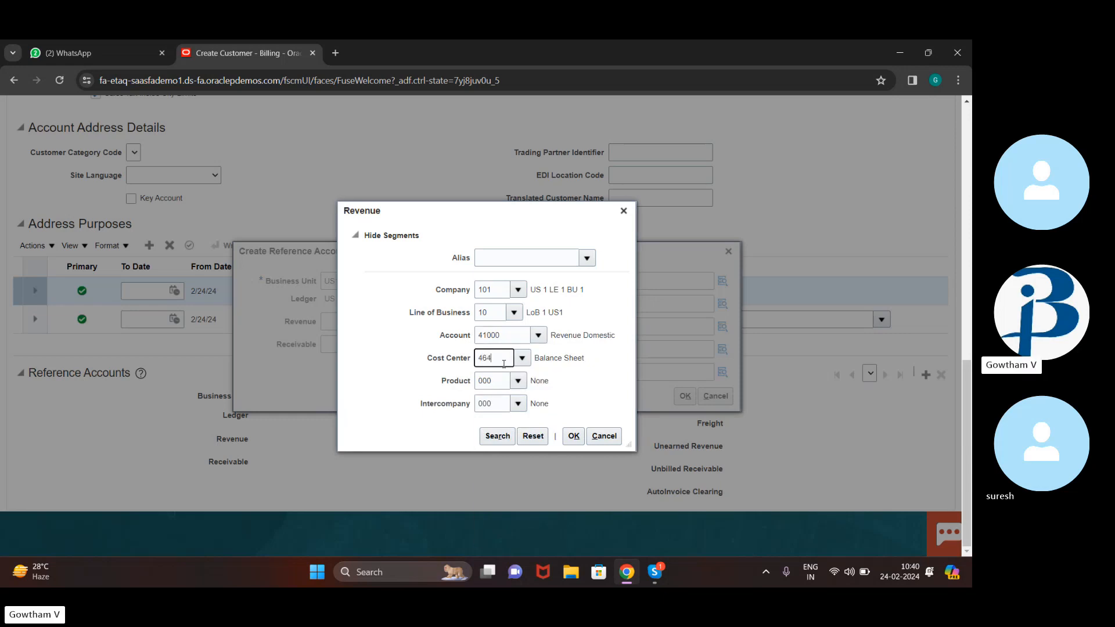
pyautogui.click(572, 436)
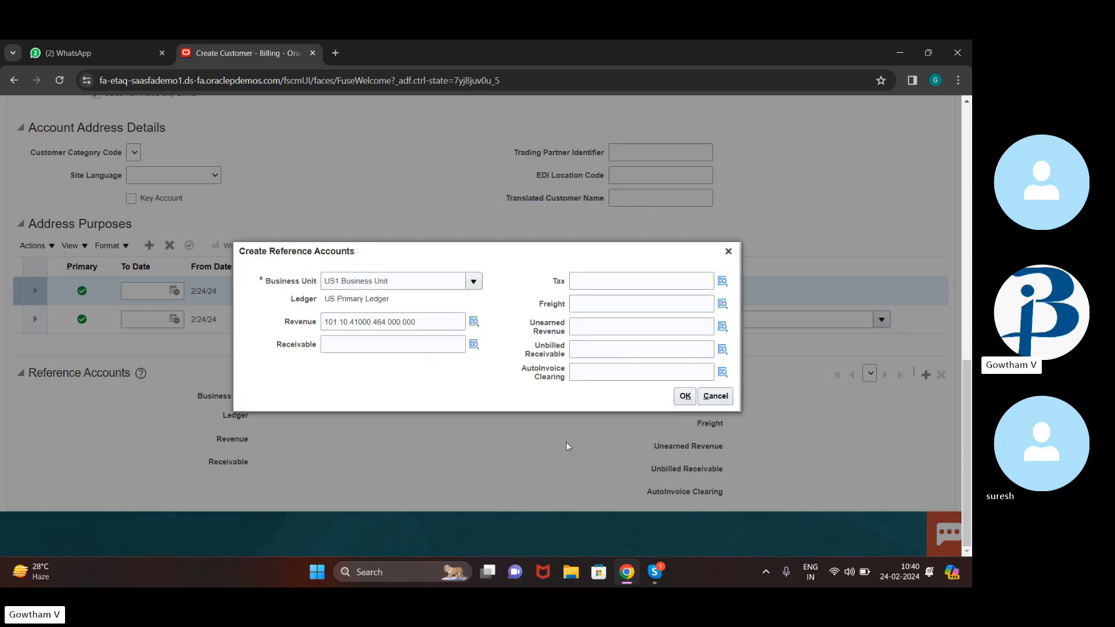
# - Define the unearned revenue reference account with account segment 24500, keeping the default for the other segments
pyautogui.click(723, 326)
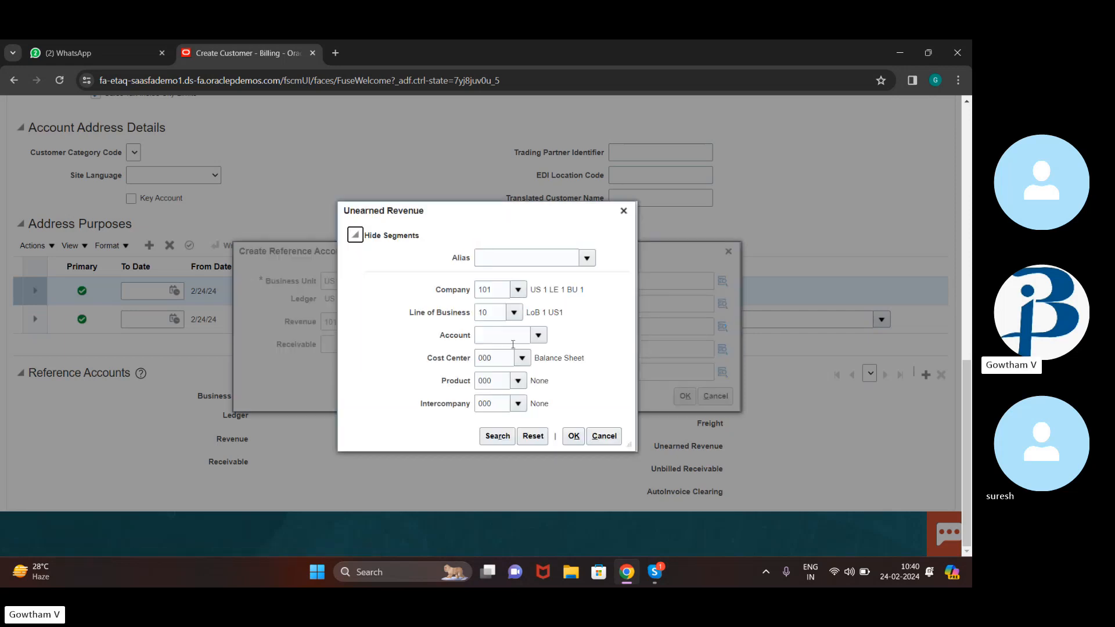
pyautogui.click(519, 340)
pyautogui.write('244')
pyautogui.press('BackSpace')
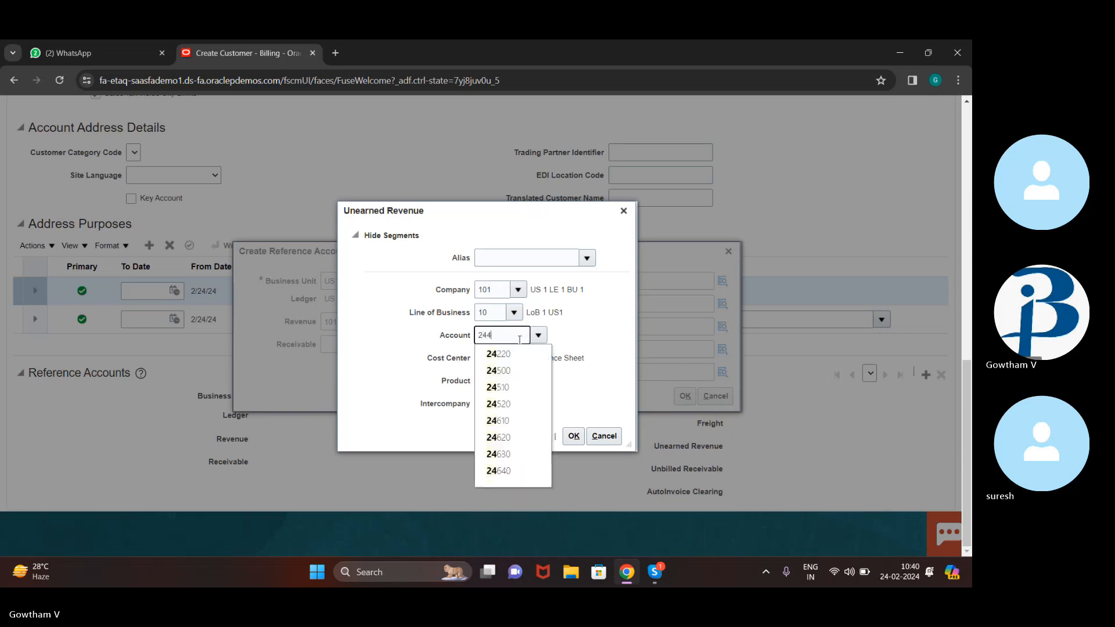
pyautogui.write('500')
pyautogui.press('Tab')
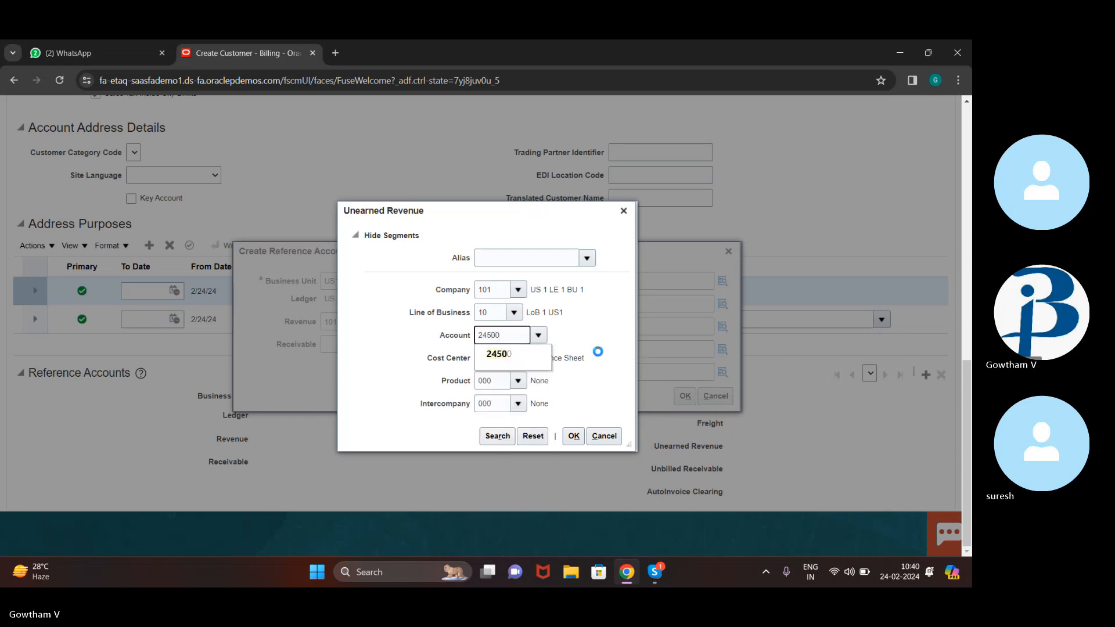
pyautogui.click(575, 436)
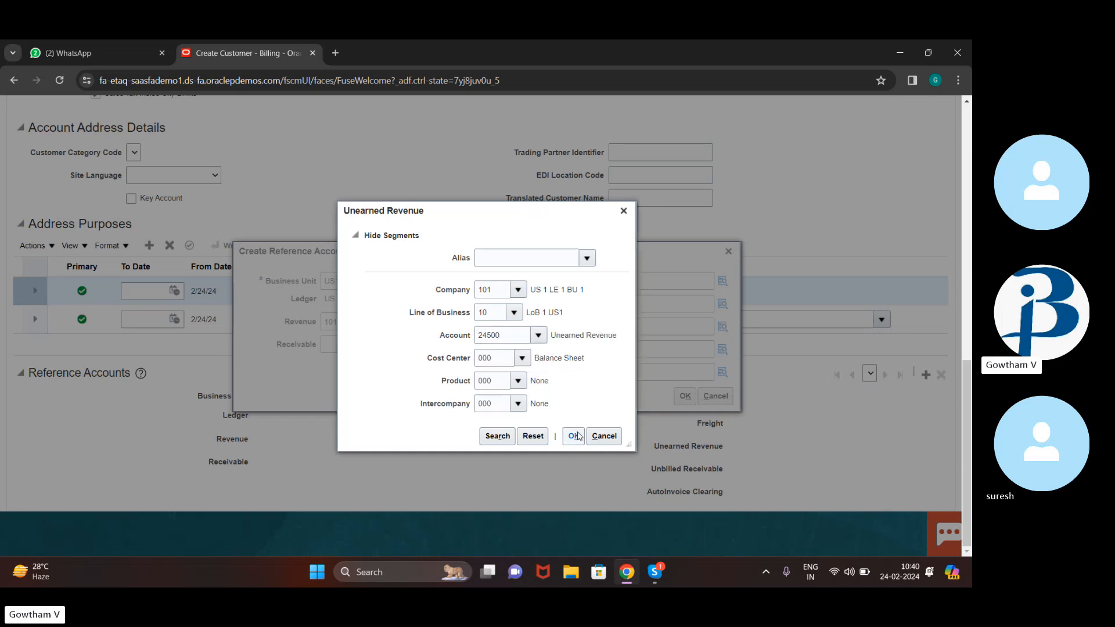
pyautogui.click(576, 436)
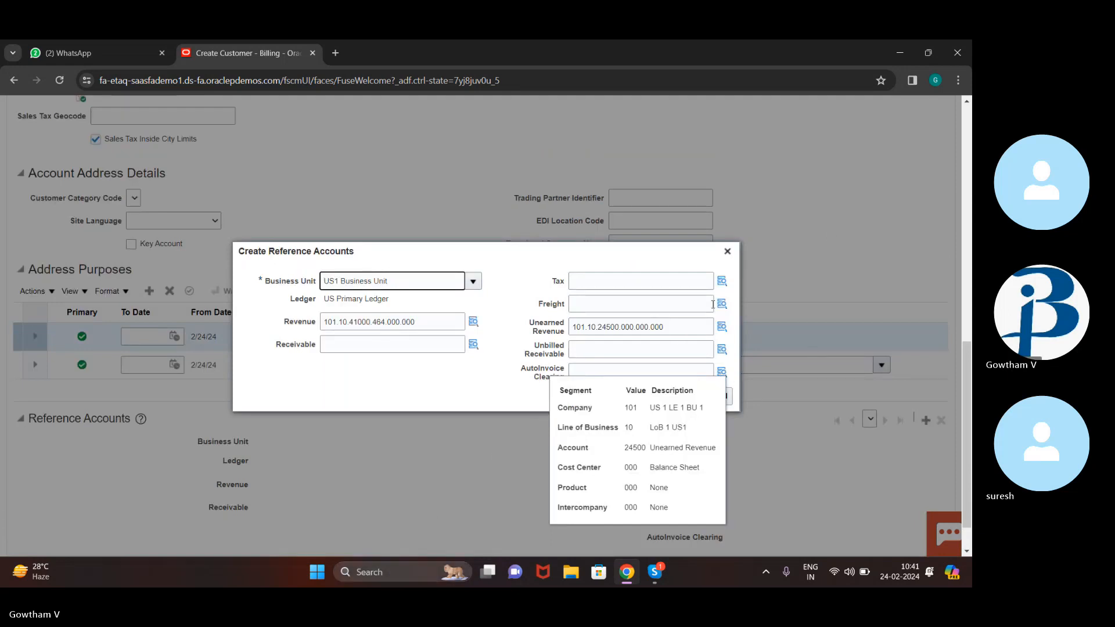
# - Accept the new reference accounts, then save and close the Atlanta site
pyautogui.click(683, 326)
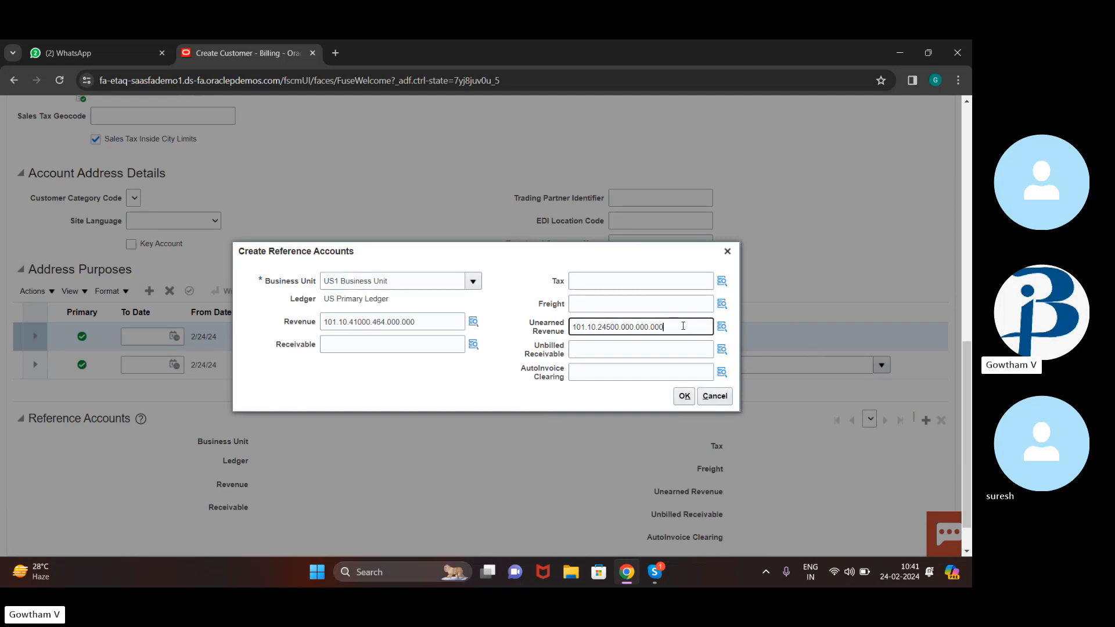
pyautogui.click(686, 396)
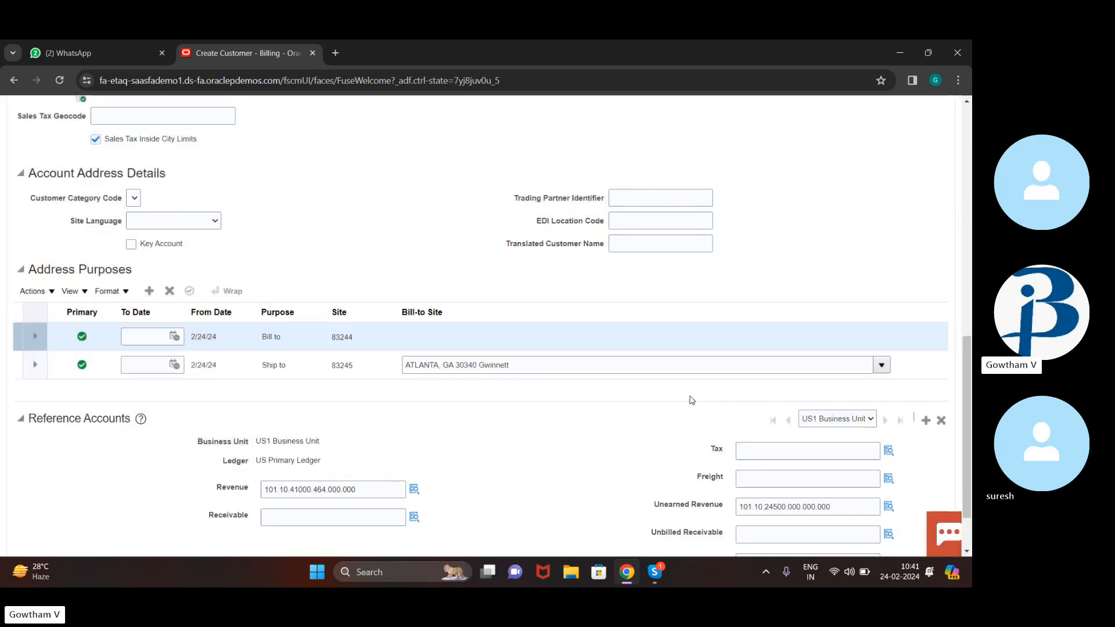
pyautogui.scroll(3, 844, 475)
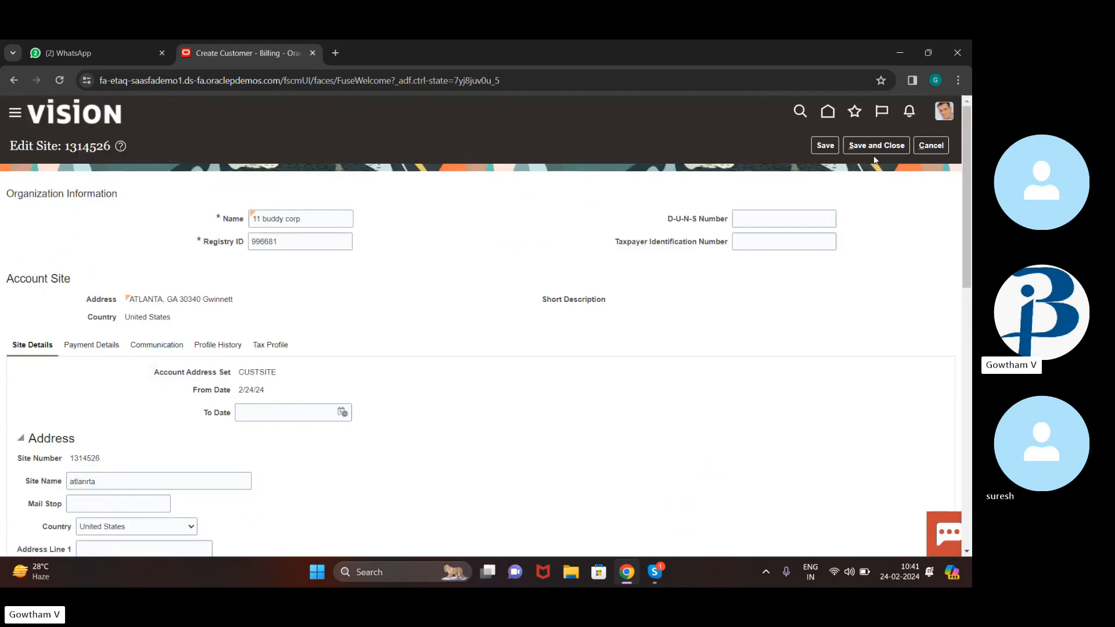
pyautogui.click(880, 143)
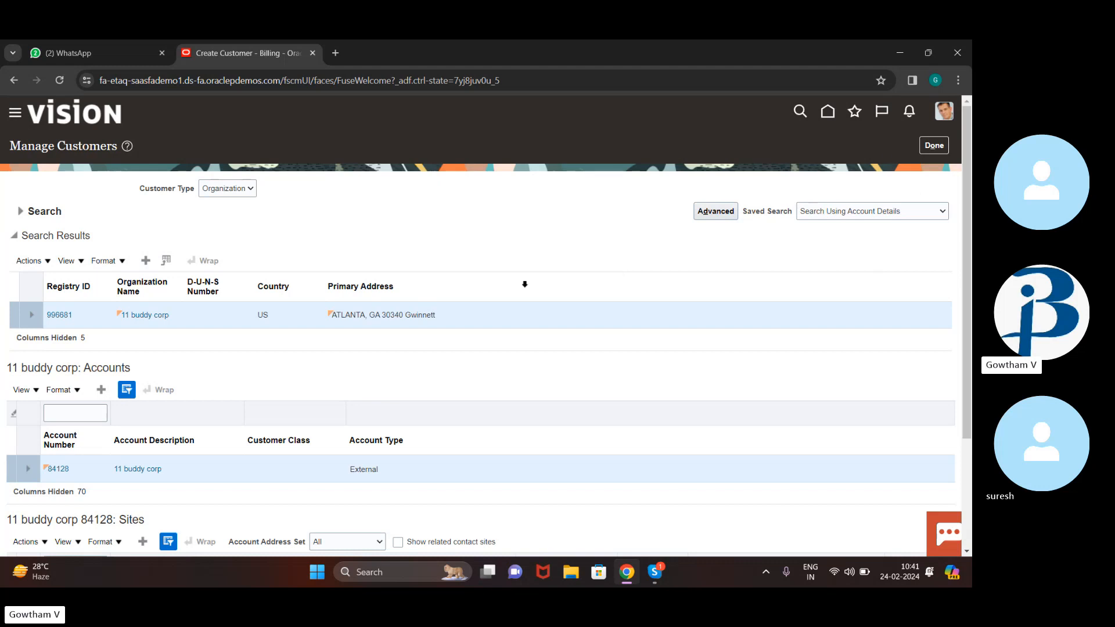
# - Submit a merge request with "11 buddy corporation" as the duplicate record and 11 buddy corp as the master
pyautogui.click(39, 269)
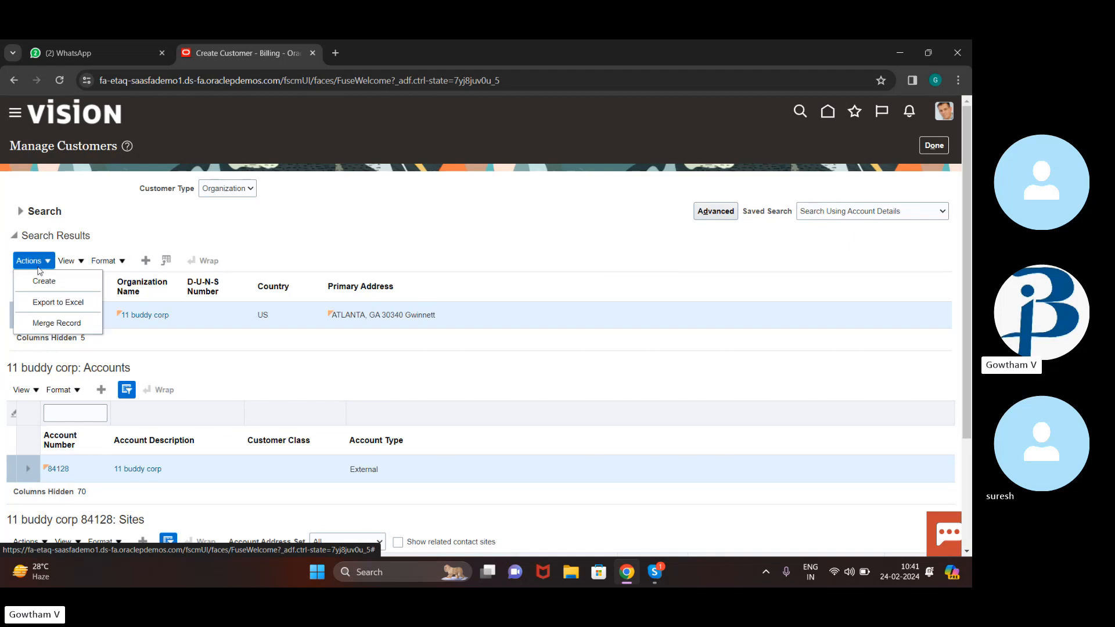
pyautogui.click(43, 322)
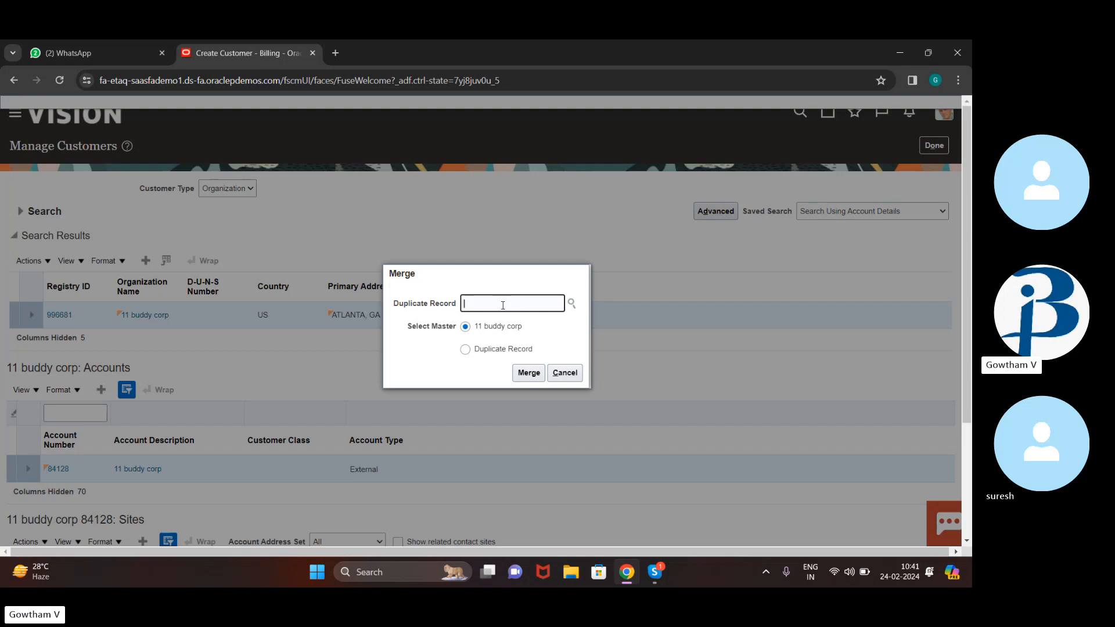
pyautogui.write('11 buddy corp')
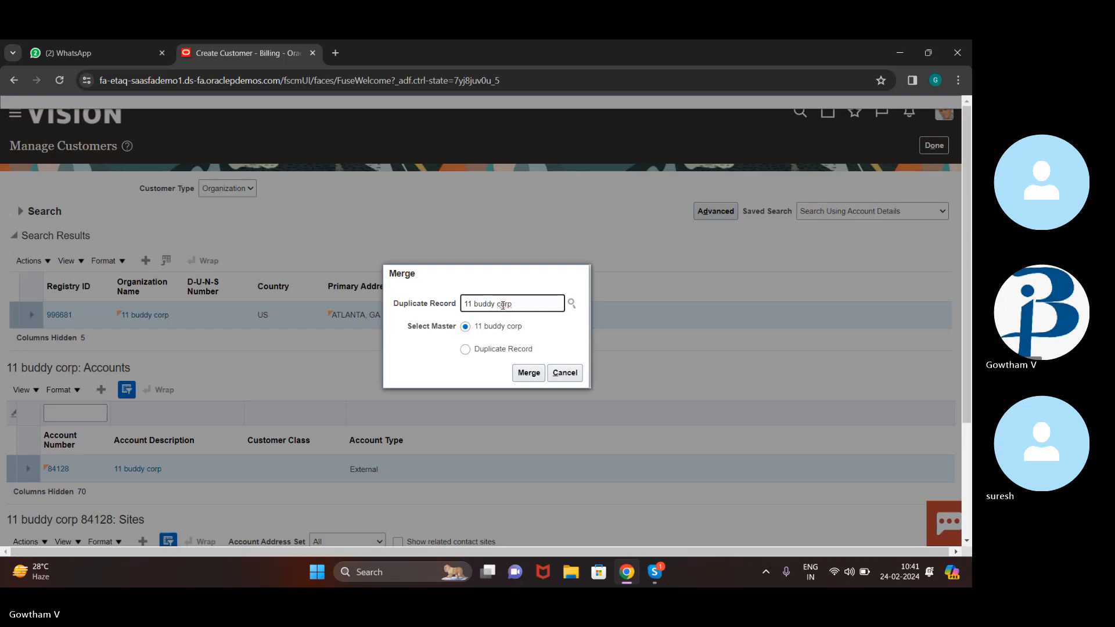
pyautogui.write('oration')
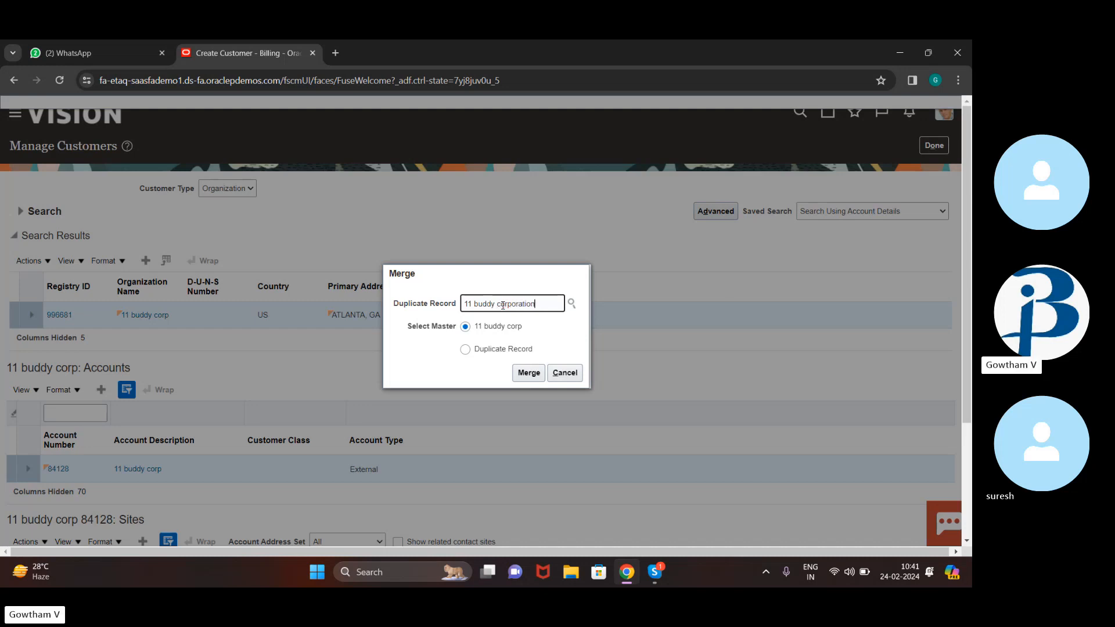
pyautogui.click(527, 374)
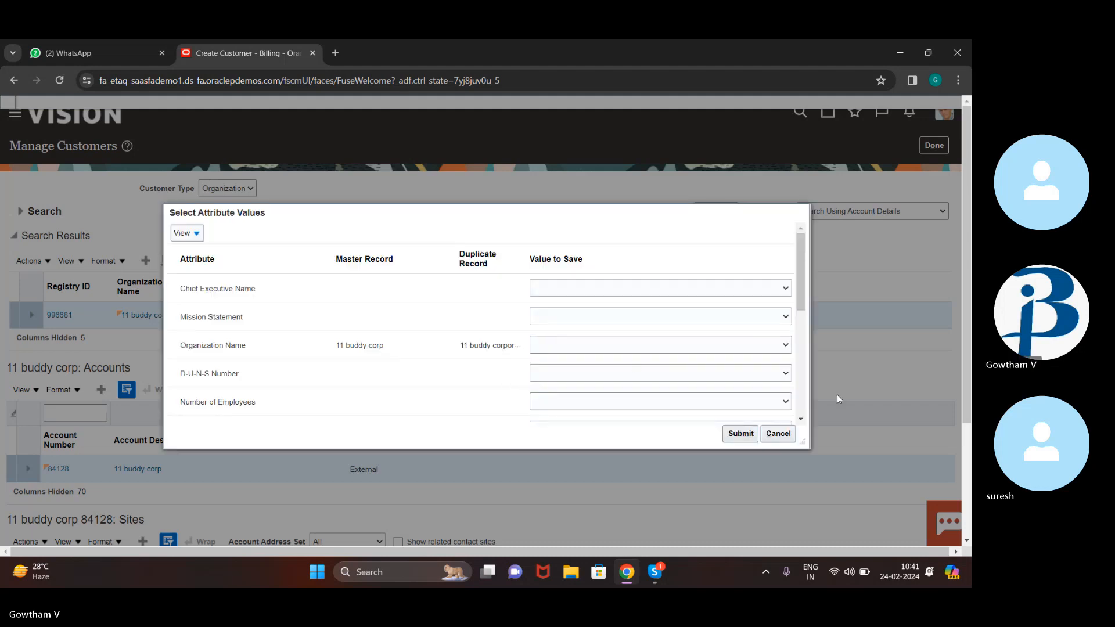
pyautogui.click(746, 433)
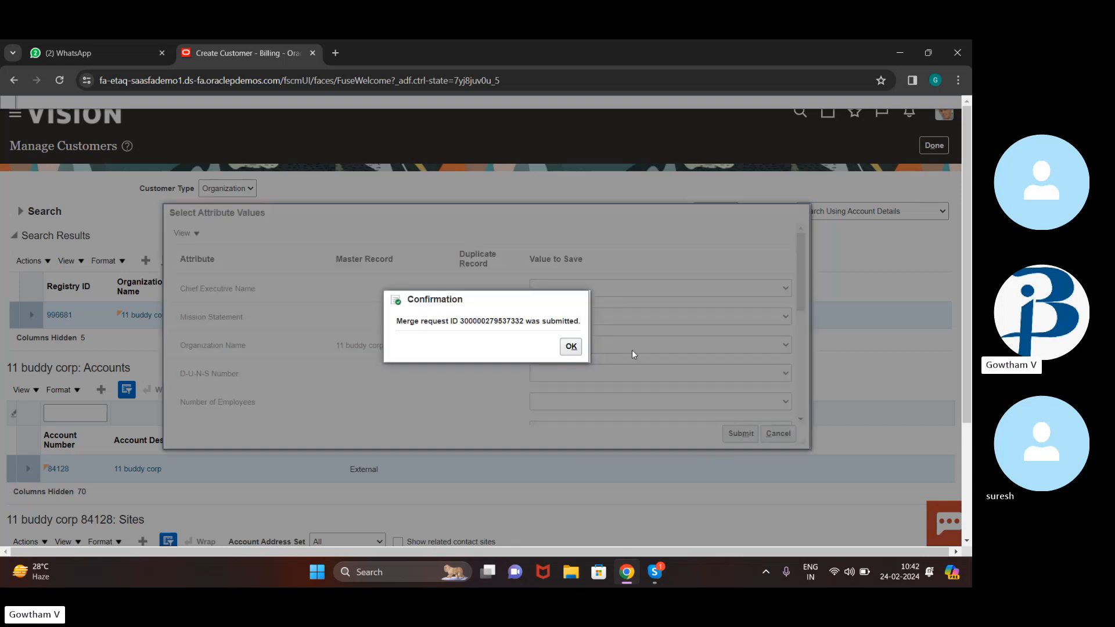
pyautogui.click(572, 347)
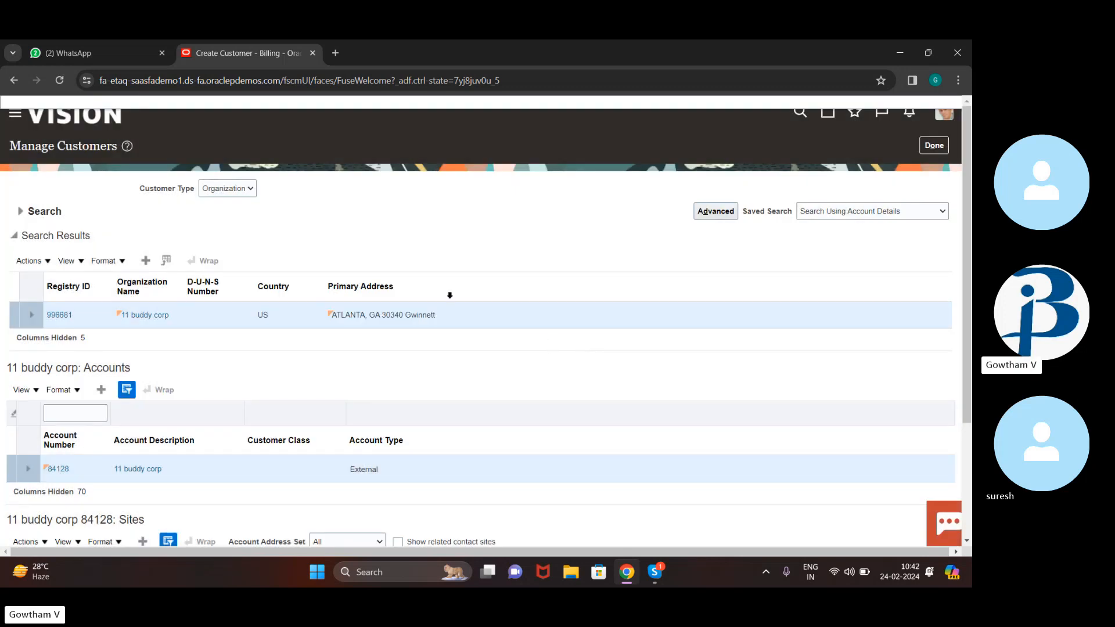
# - Reopen customer management from Billing and search for organizations with the name 77
pyautogui.click(937, 146)
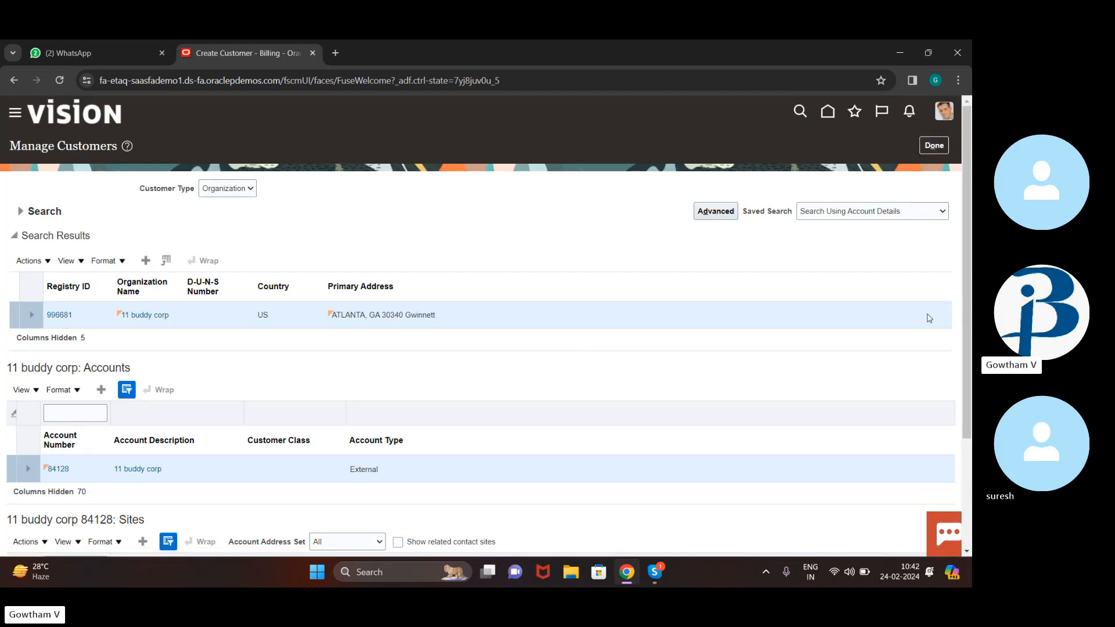
pyautogui.click(828, 113)
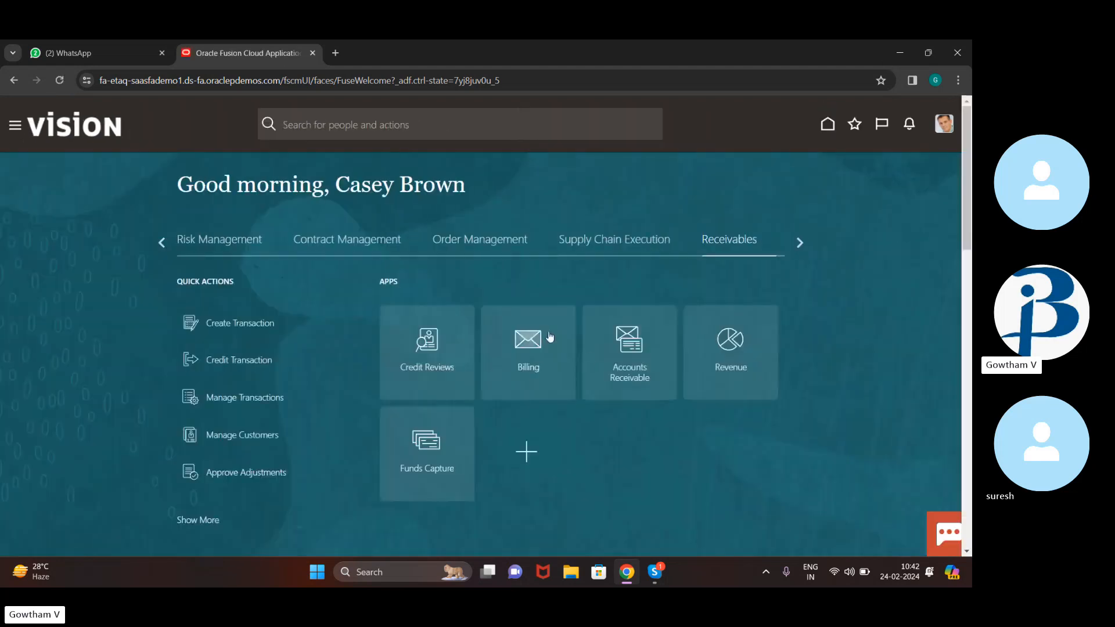
pyautogui.click(530, 343)
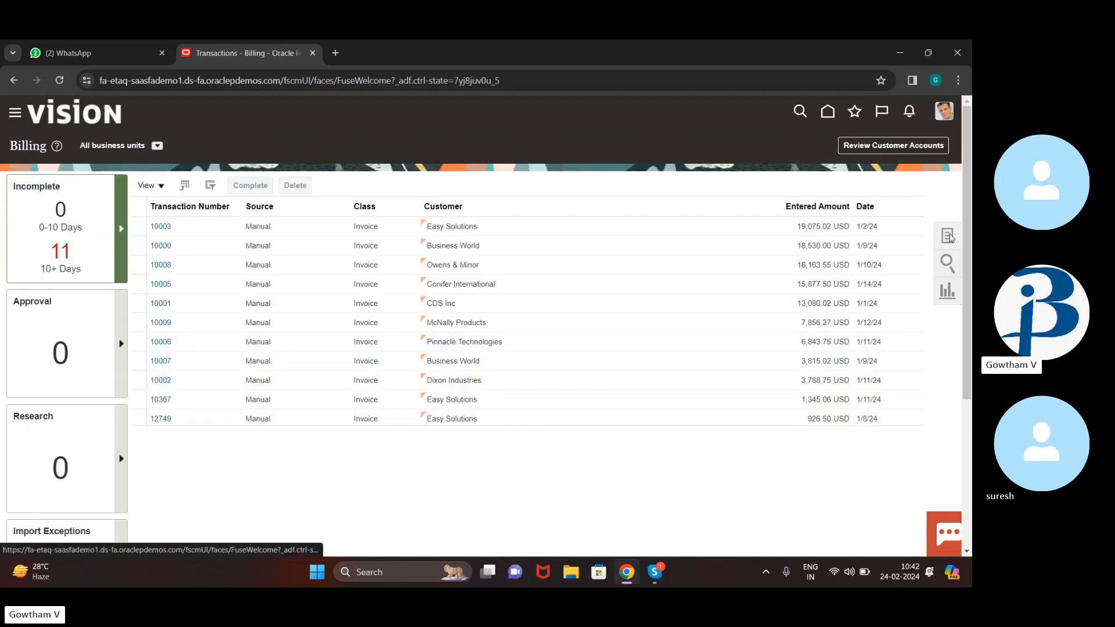
pyautogui.click(949, 237)
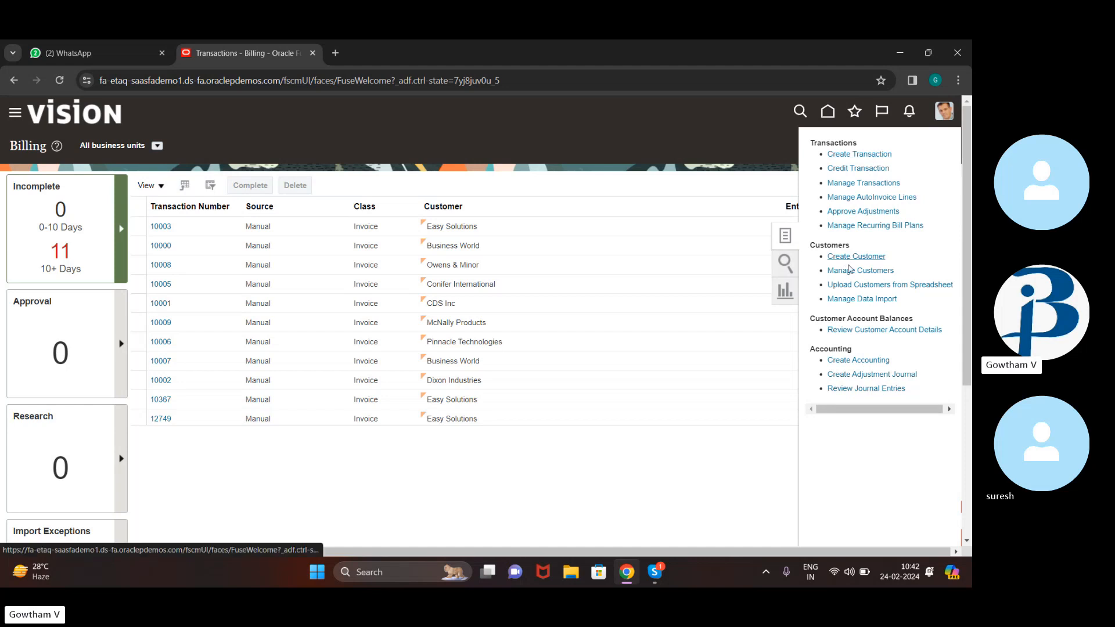
pyautogui.click(849, 269)
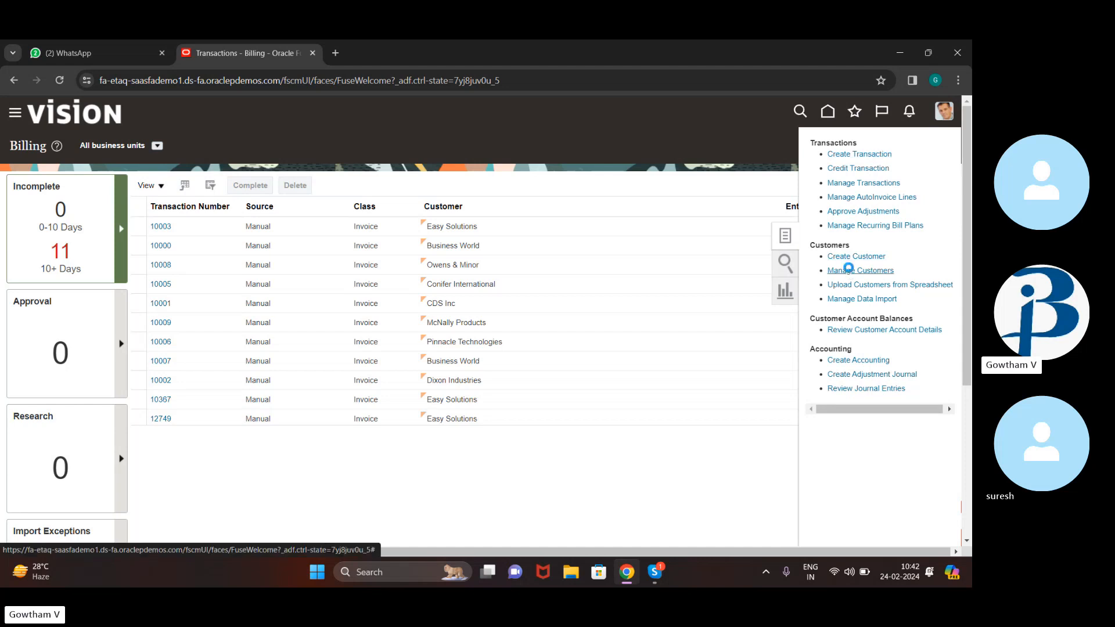
pyautogui.click(352, 274)
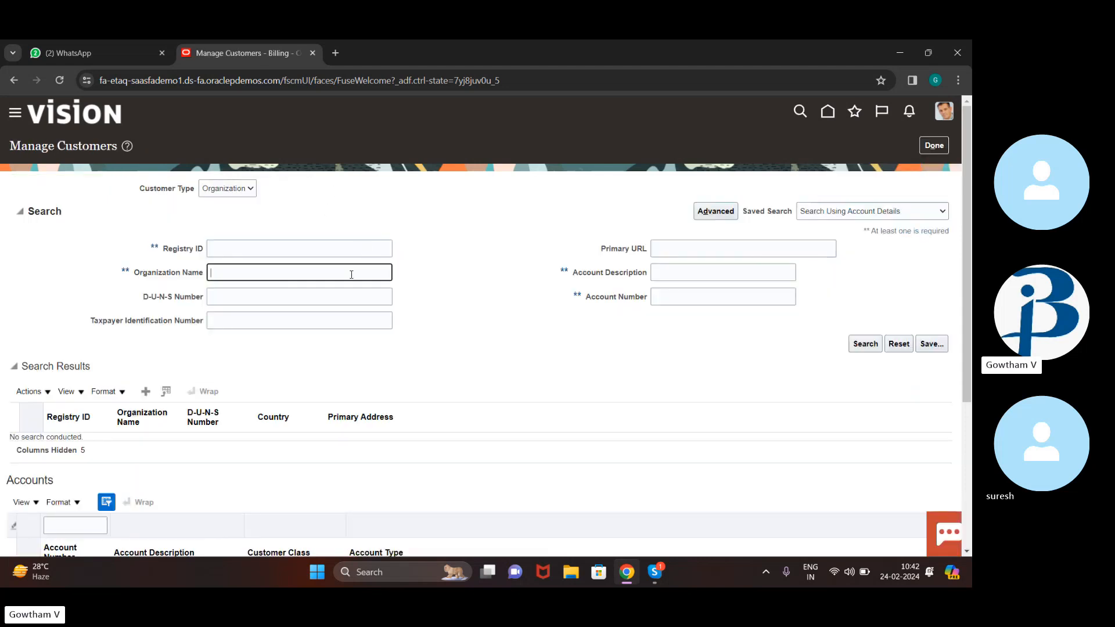
pyautogui.write('77')
pyautogui.click(866, 346)
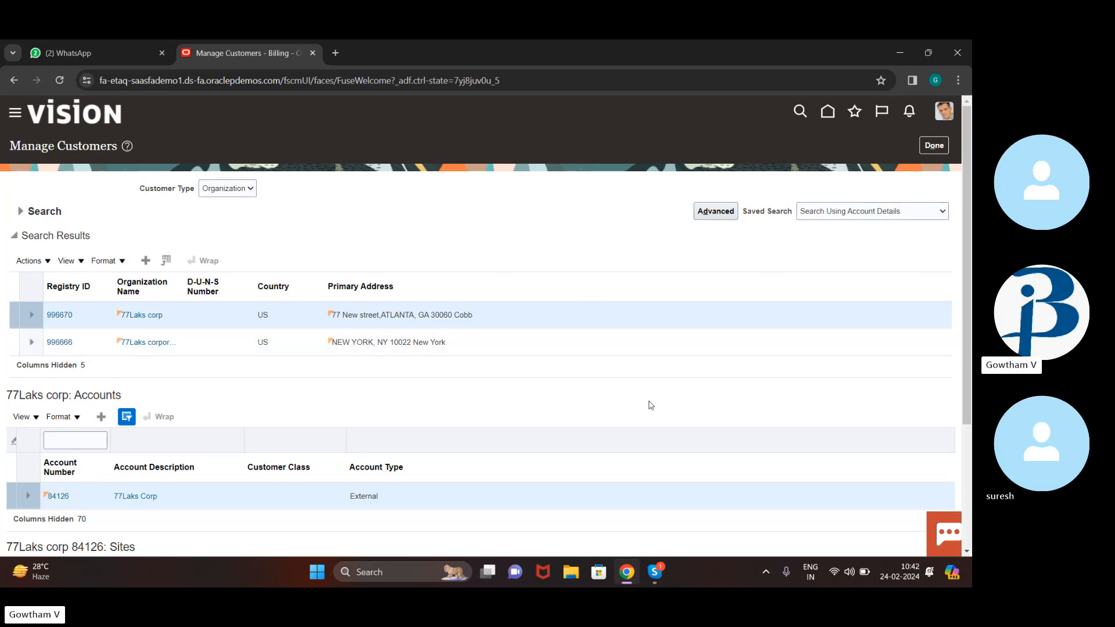
# - Switch to the Skype call to mute and unmute the microphone, and return to Oracle Fusion in the browser
pyautogui.click(656, 577)
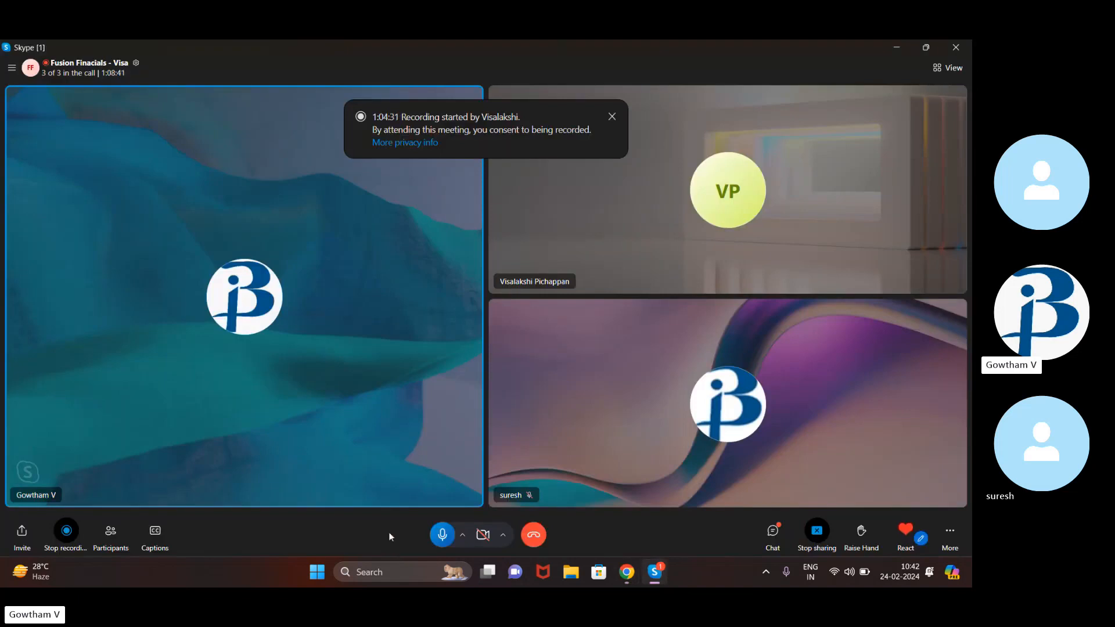
pyautogui.click(444, 534)
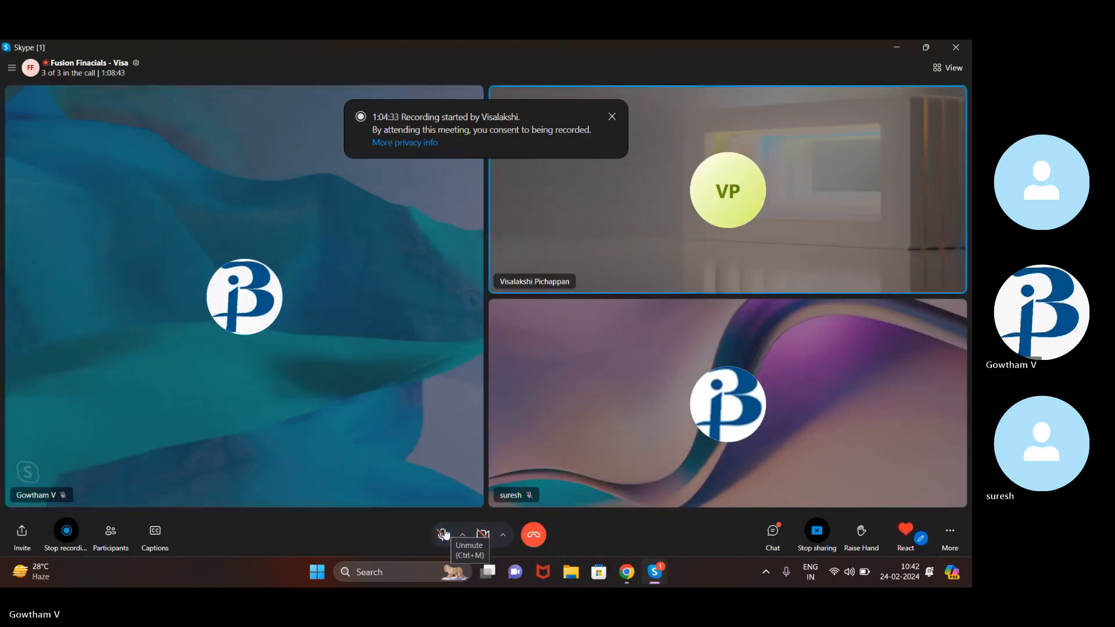
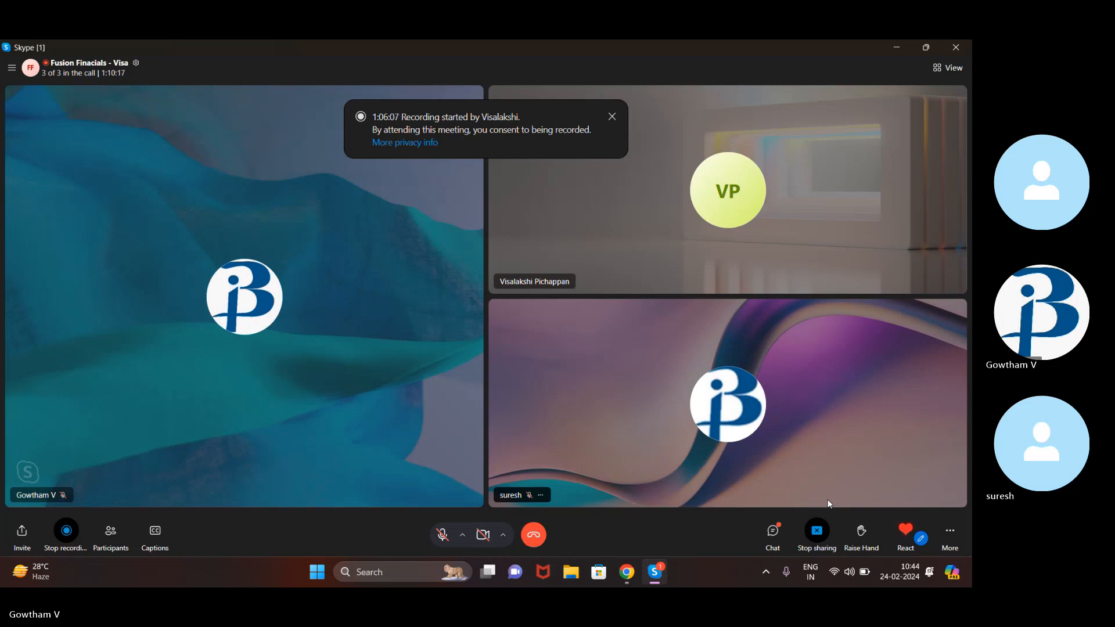
pyautogui.click(443, 535)
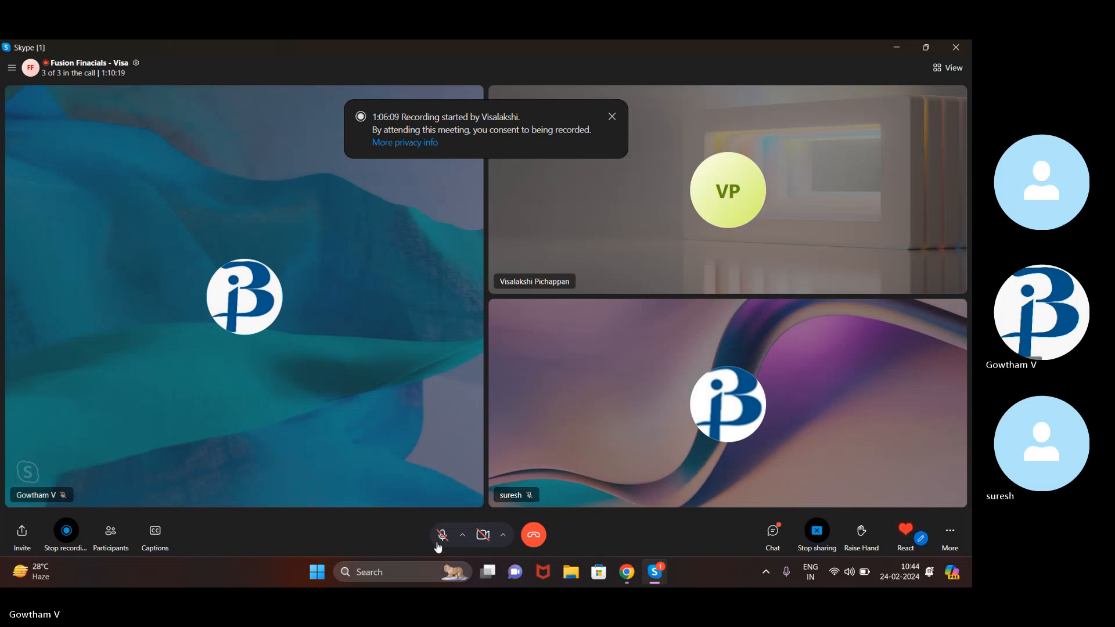
pyautogui.click(625, 574)
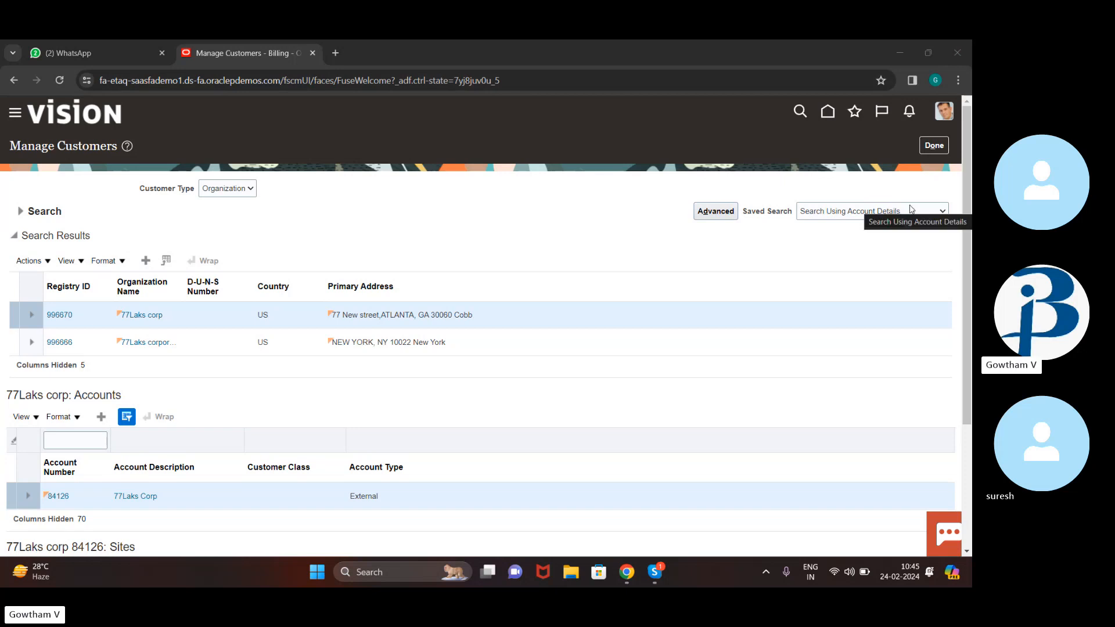
# - Leave the customer search and start a new invoice transaction from Billing, viewing the available transaction types
pyautogui.click(931, 145)
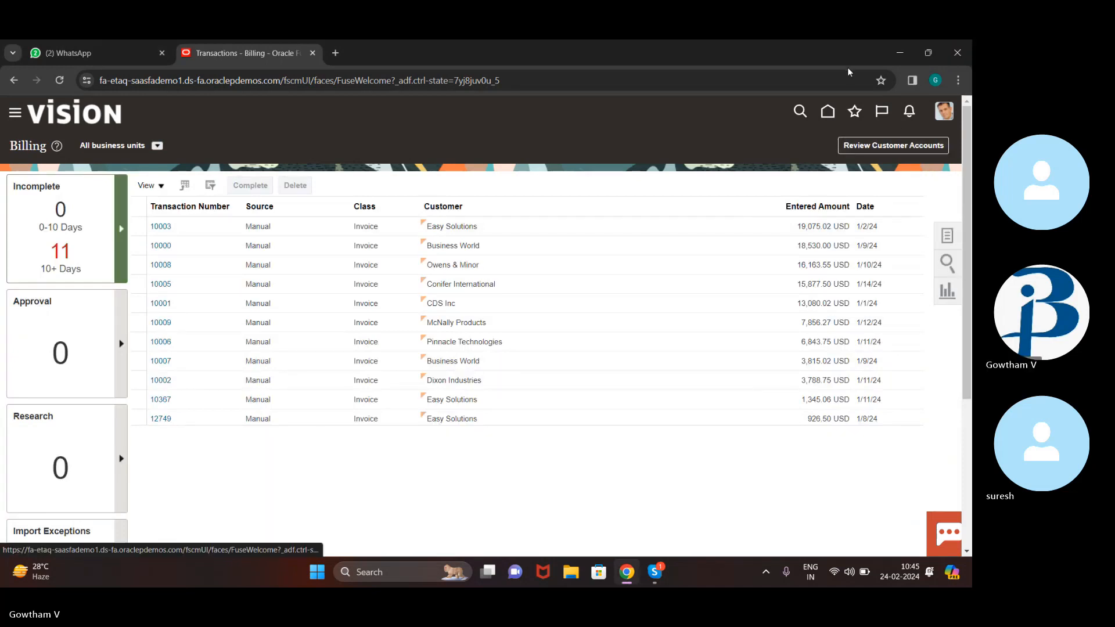
pyautogui.click(829, 121)
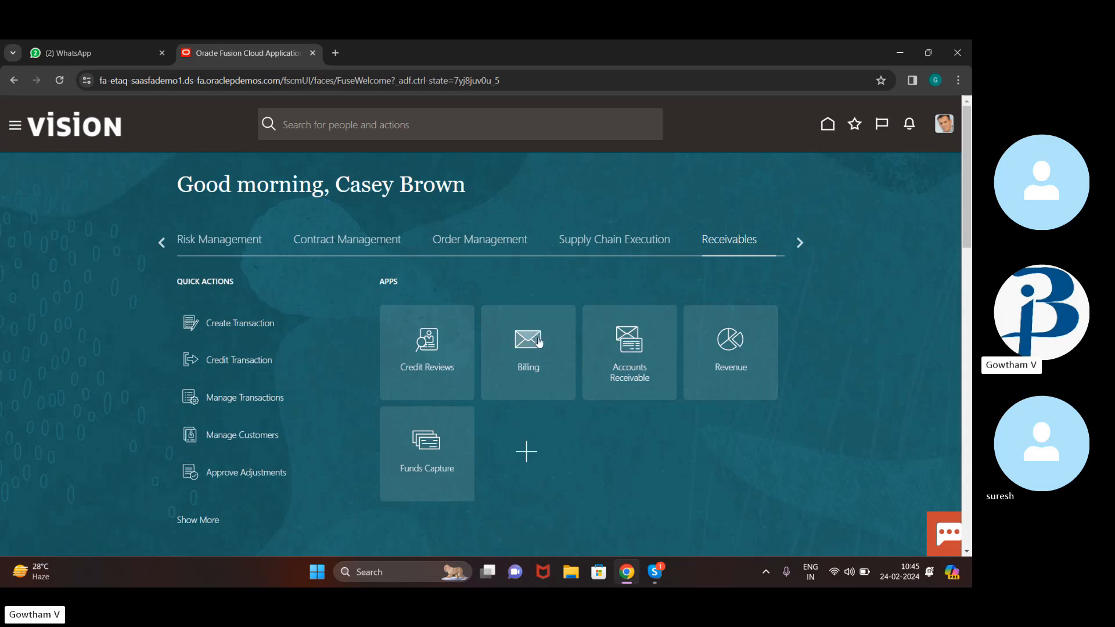
pyautogui.click(539, 341)
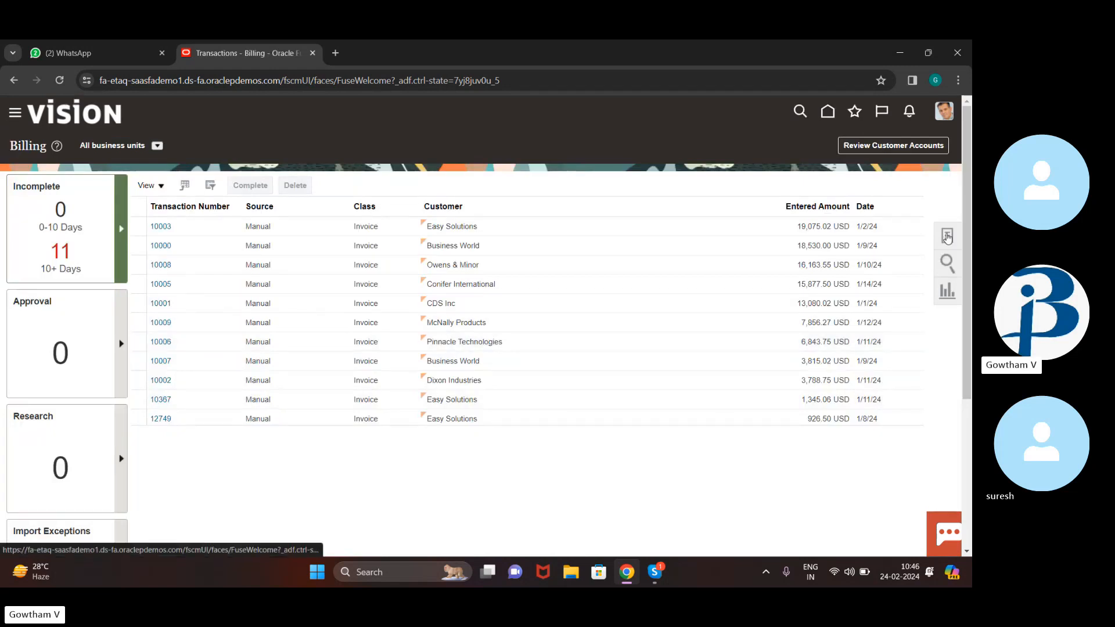
pyautogui.click(947, 235)
pyautogui.click(858, 155)
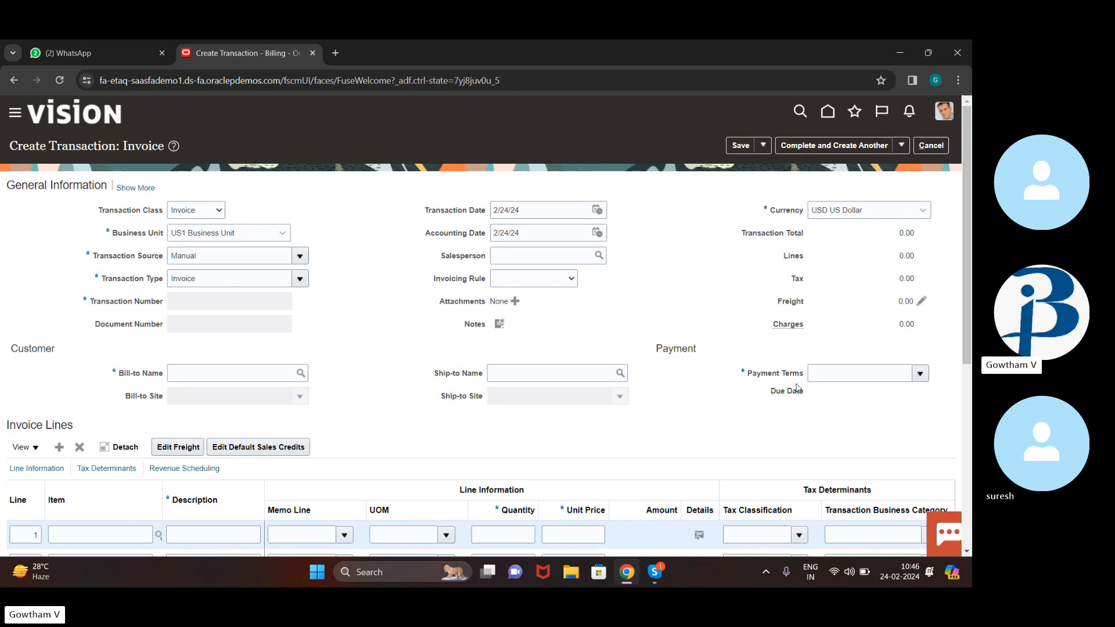
pyautogui.click(300, 278)
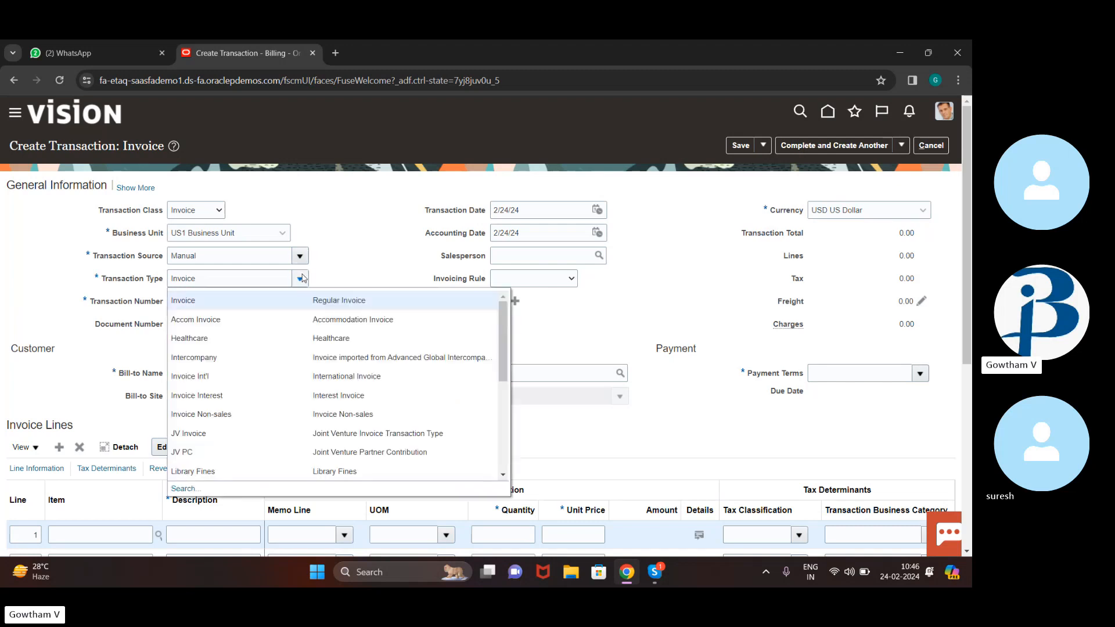
pyautogui.click(384, 227)
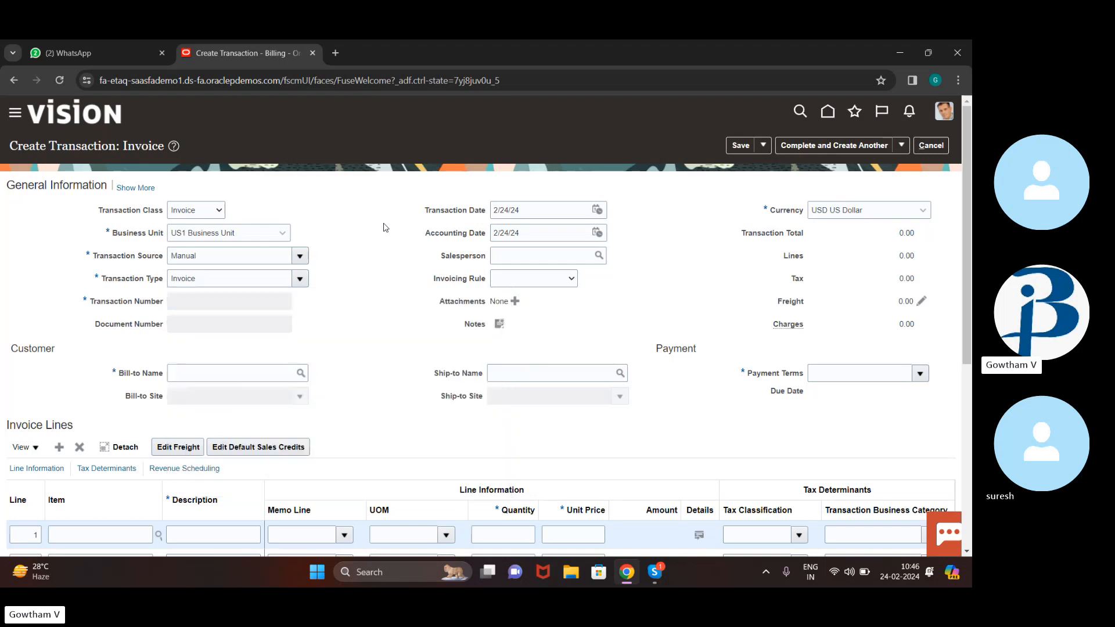
# - Search for the bill-to customer "11 buddy corporaion" on the new invoice
pyautogui.click(226, 375)
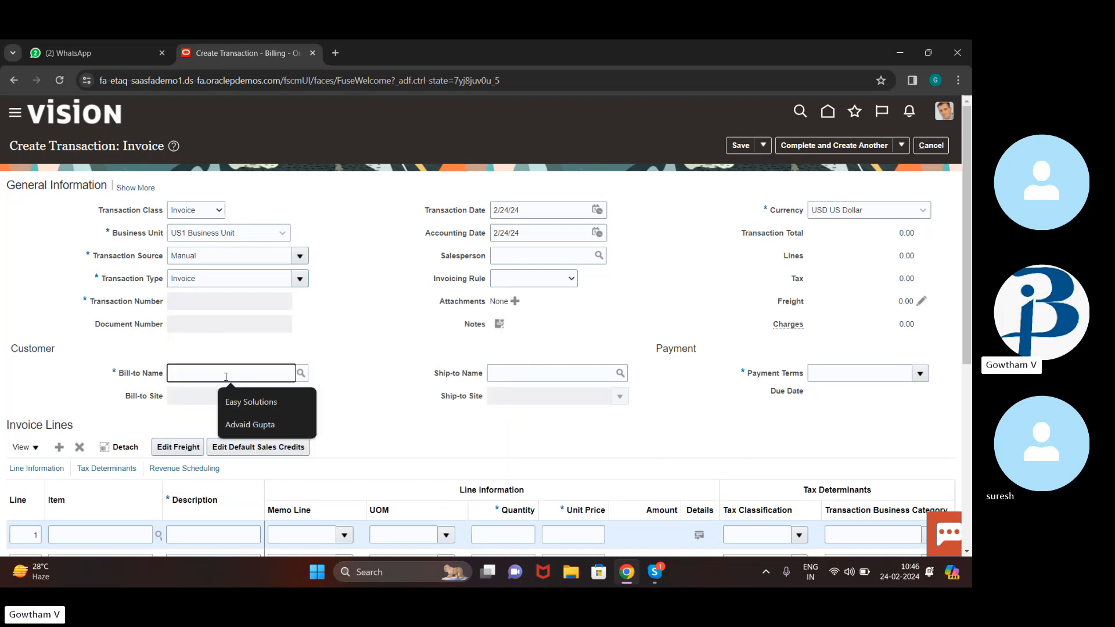
pyautogui.write('11')
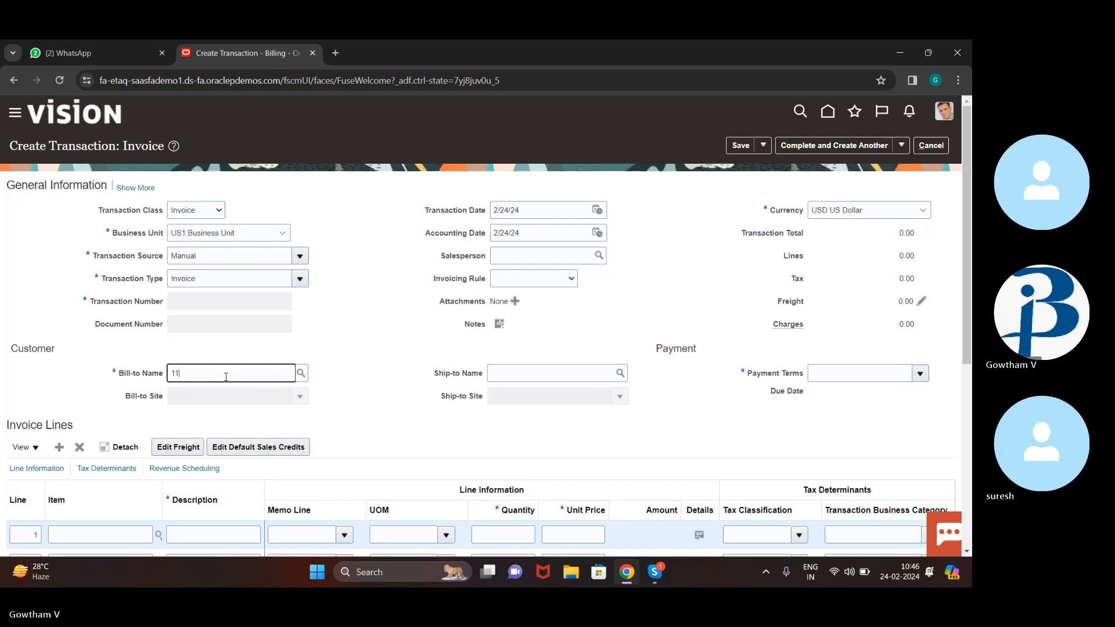
pyautogui.write(' buddy')
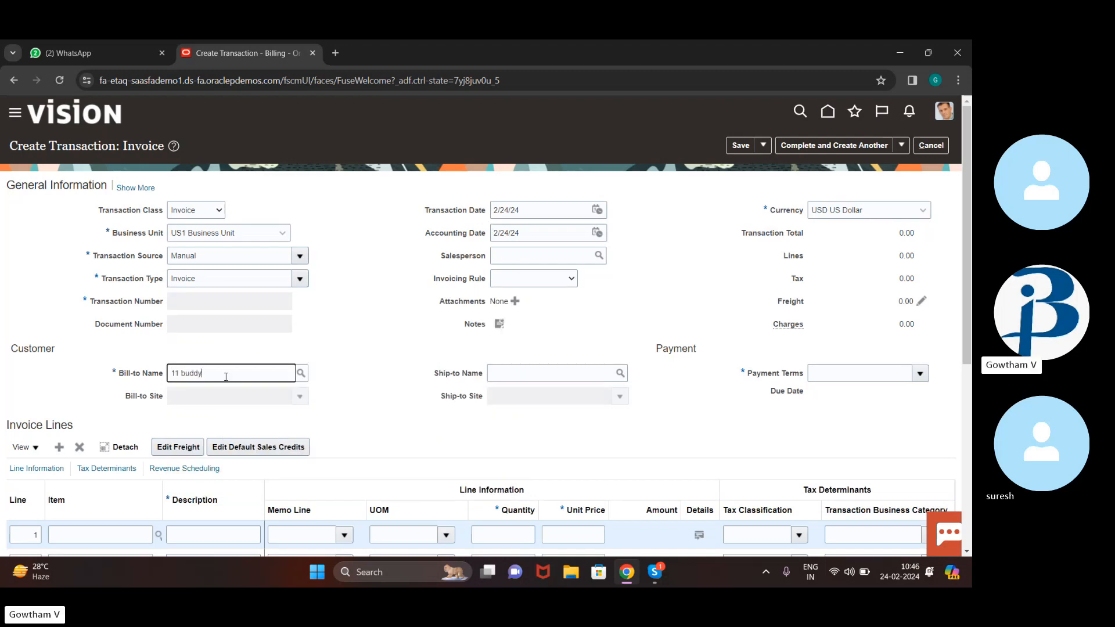
pyautogui.write(' corporation')
pyautogui.click(303, 373)
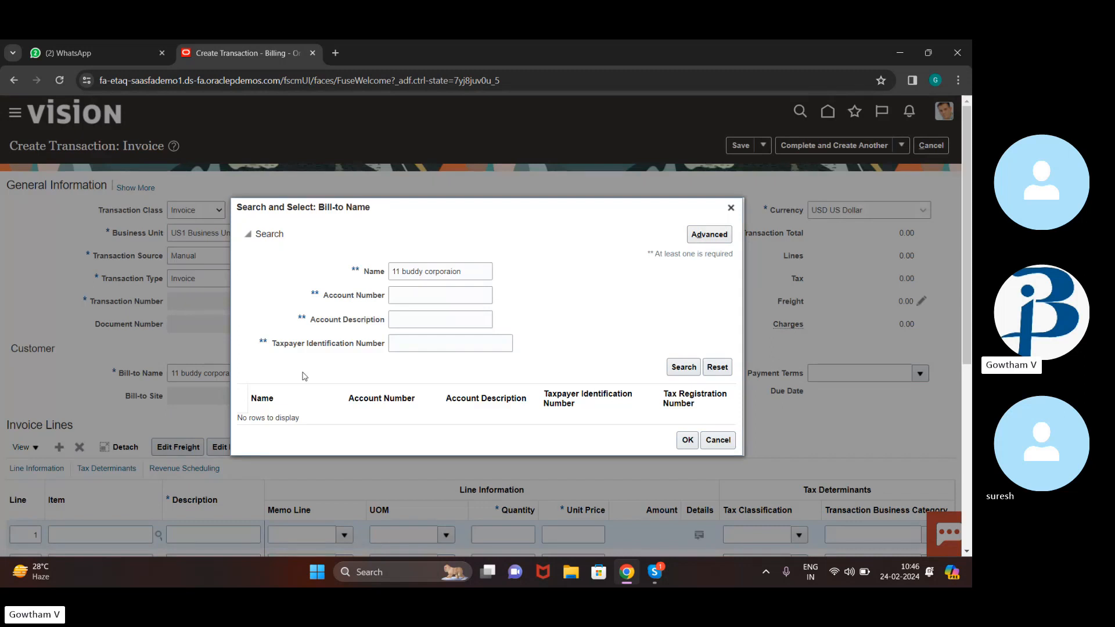
pyautogui.click(696, 369)
pyautogui.click(676, 370)
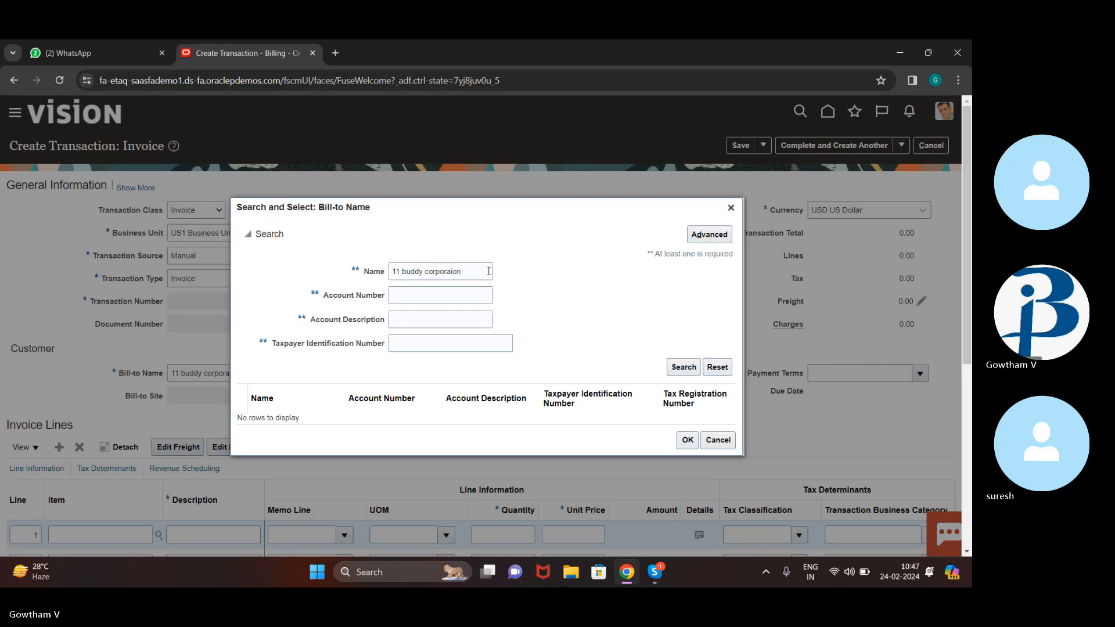
# - Change the bill-to search name to "77 buddy corporaion" and run the search again
pyautogui.click(469, 273)
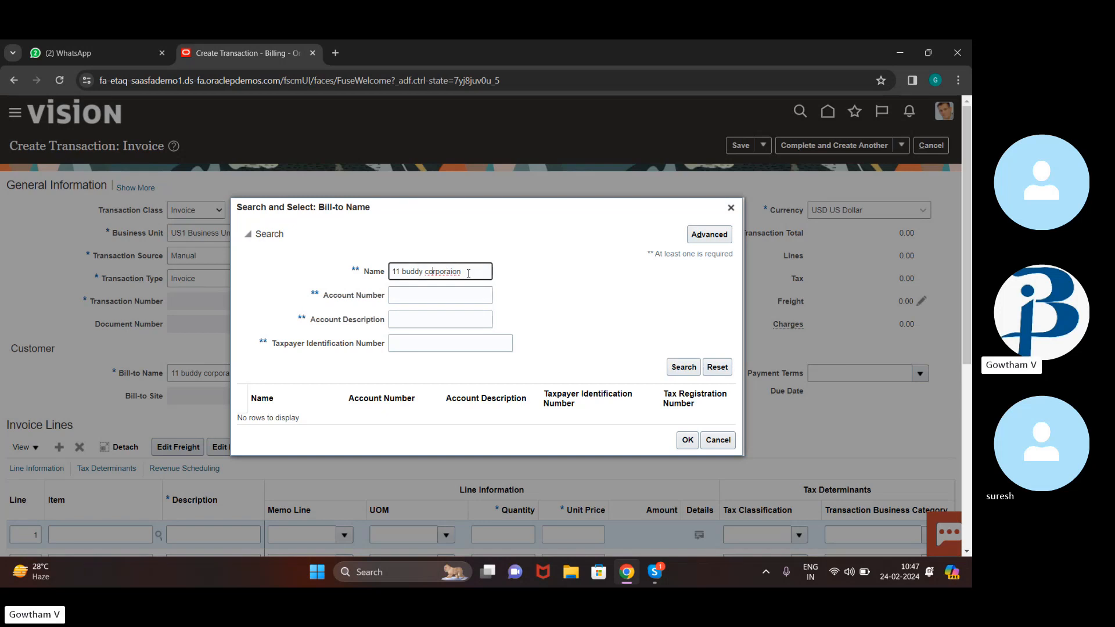
pyautogui.press('Left')
pyautogui.press('Left')
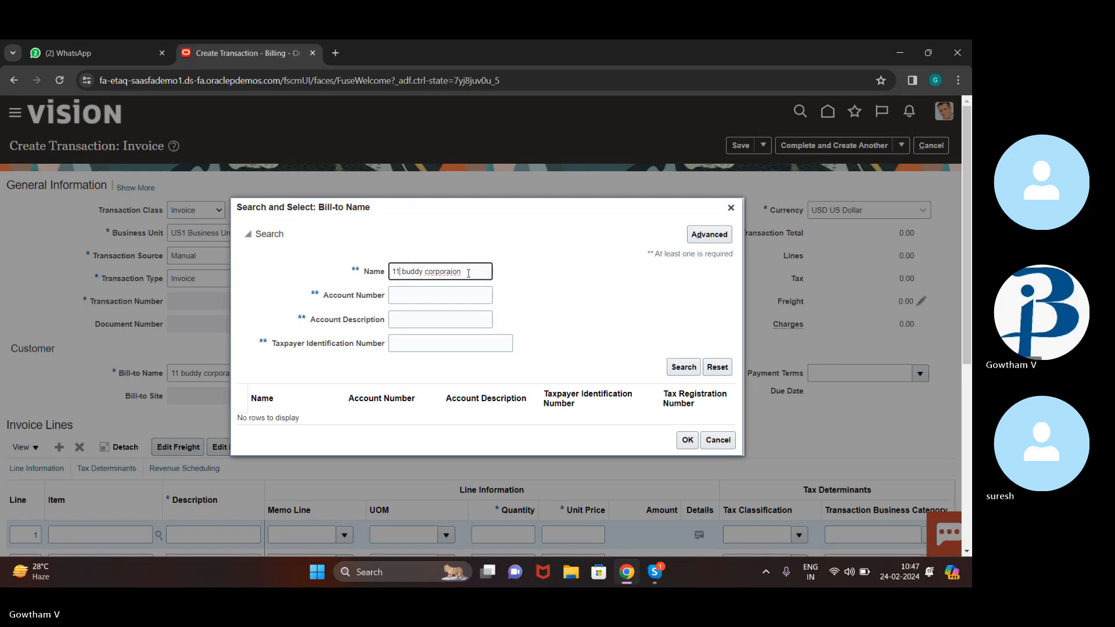
pyautogui.press('BackSpace')
pyautogui.press('BackSpace')
pyautogui.write('77')
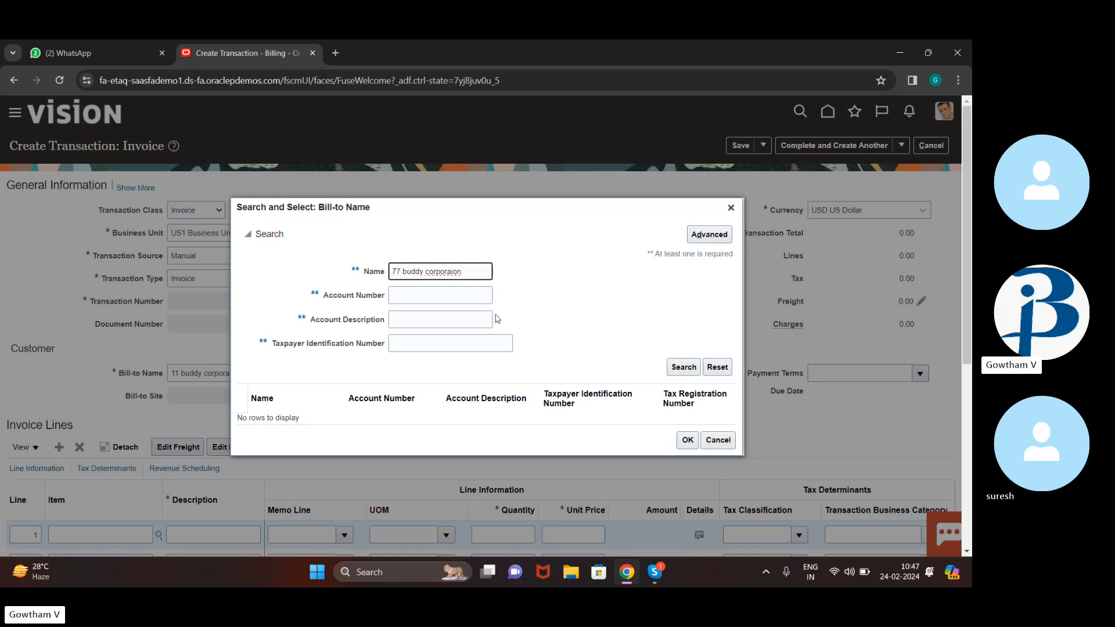
pyautogui.click(683, 368)
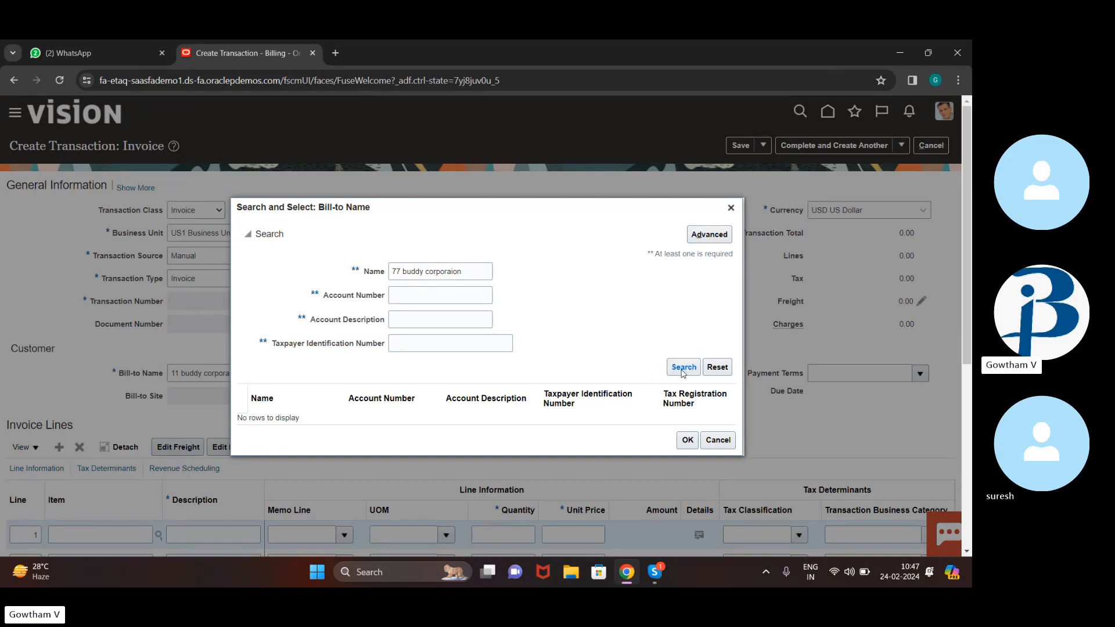
# - Close the bill-to search and cancel the new invoice, discarding its unsaved changes
pyautogui.click(731, 208)
pyautogui.click(945, 148)
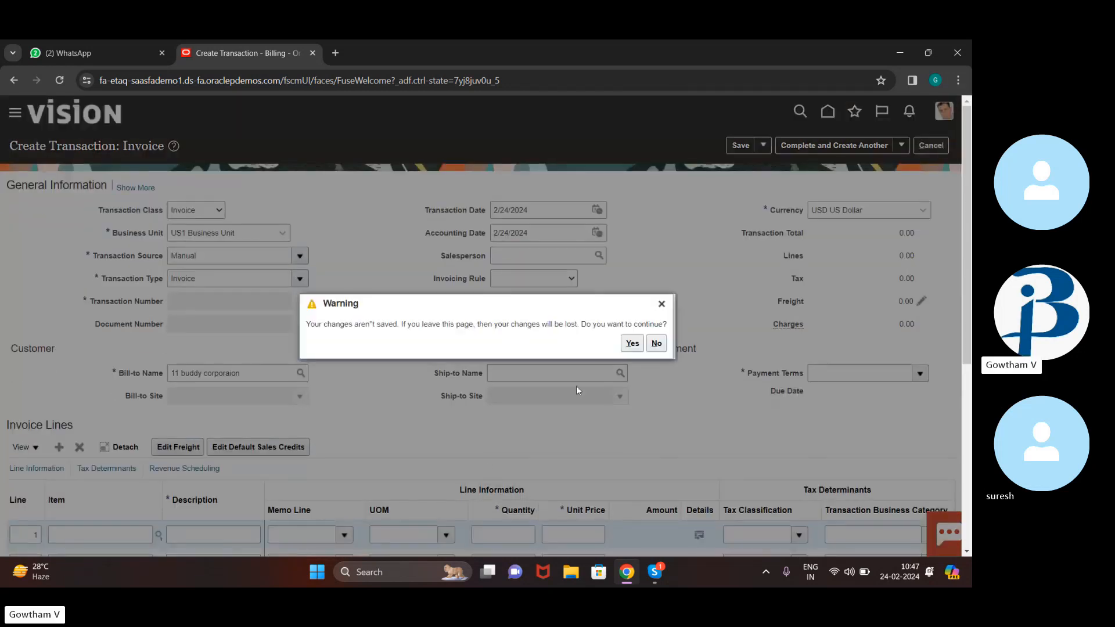
pyautogui.click(636, 346)
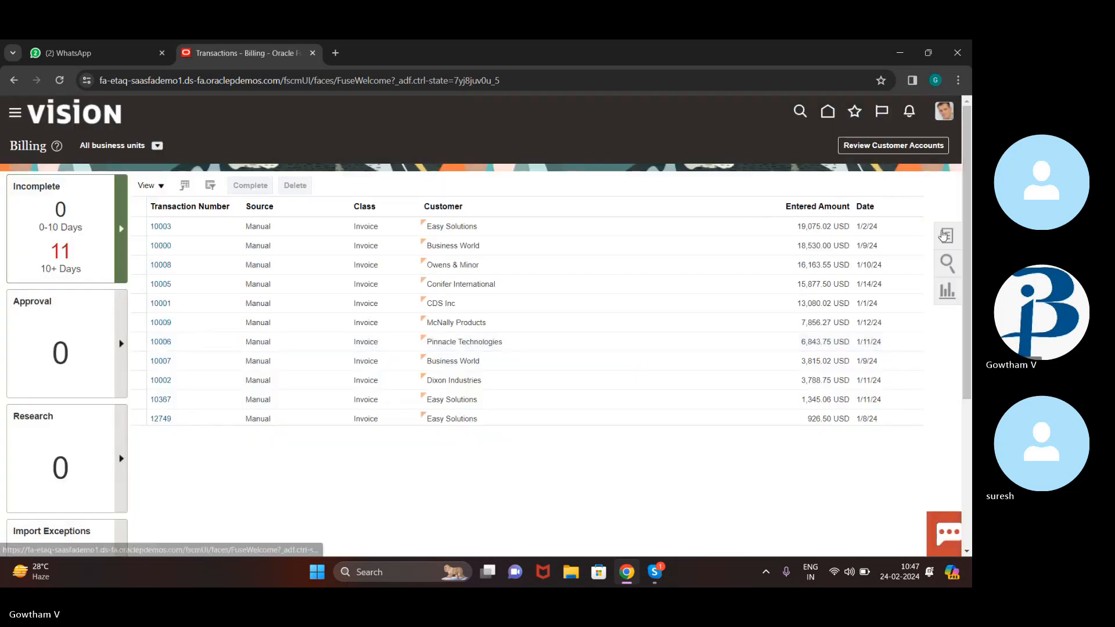
# - Open customer management from Billing and search for organizations with registry ID 77
pyautogui.click(945, 235)
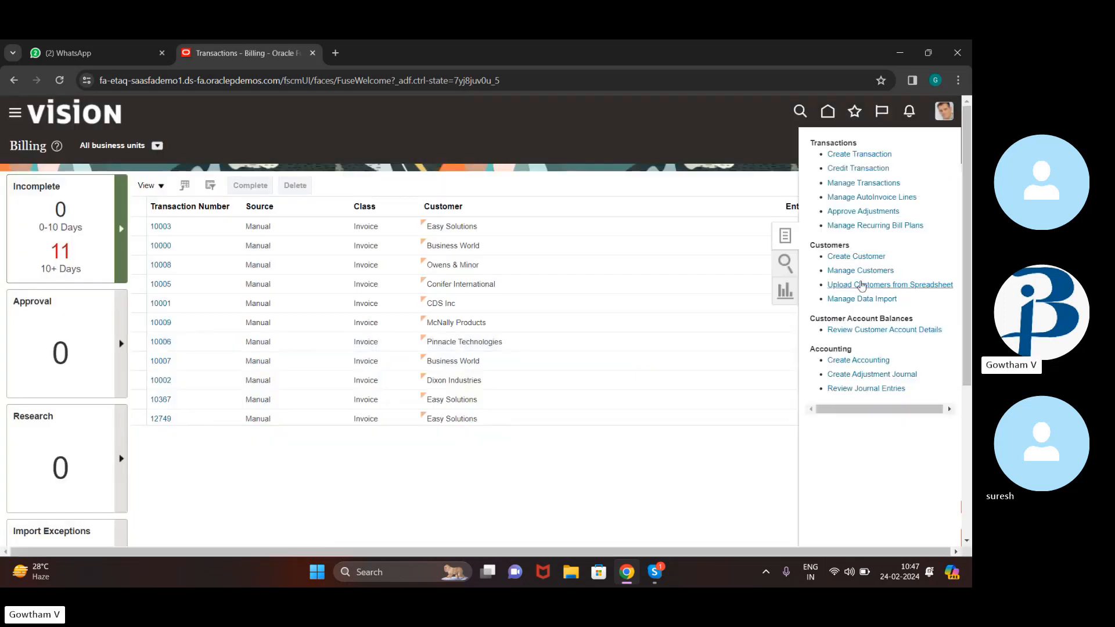
pyautogui.click(835, 270)
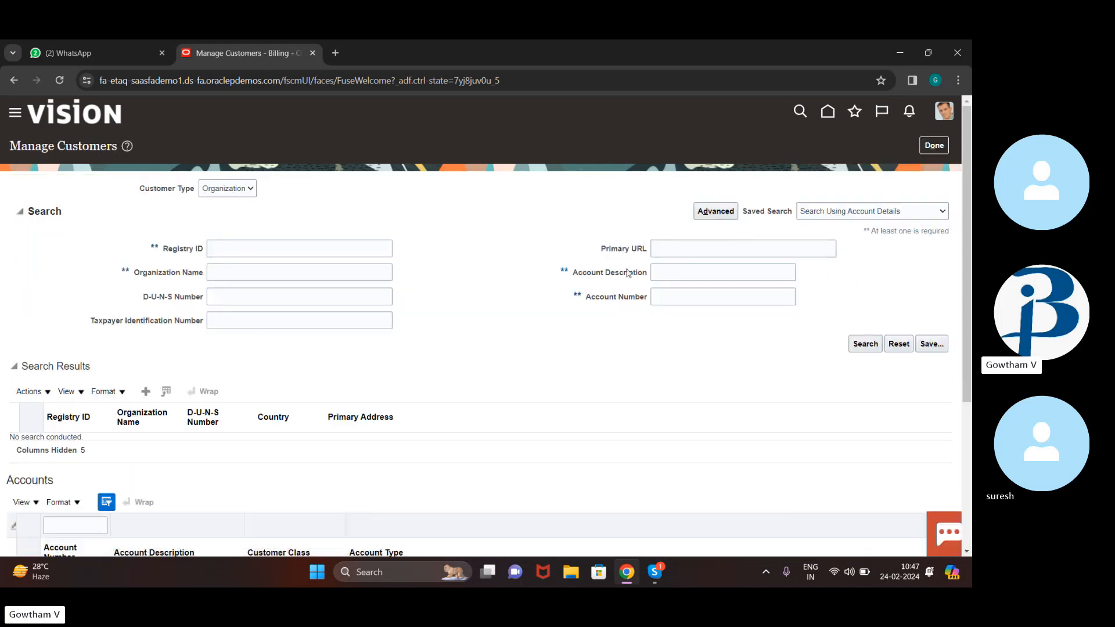
pyautogui.click(257, 244)
pyautogui.write('77')
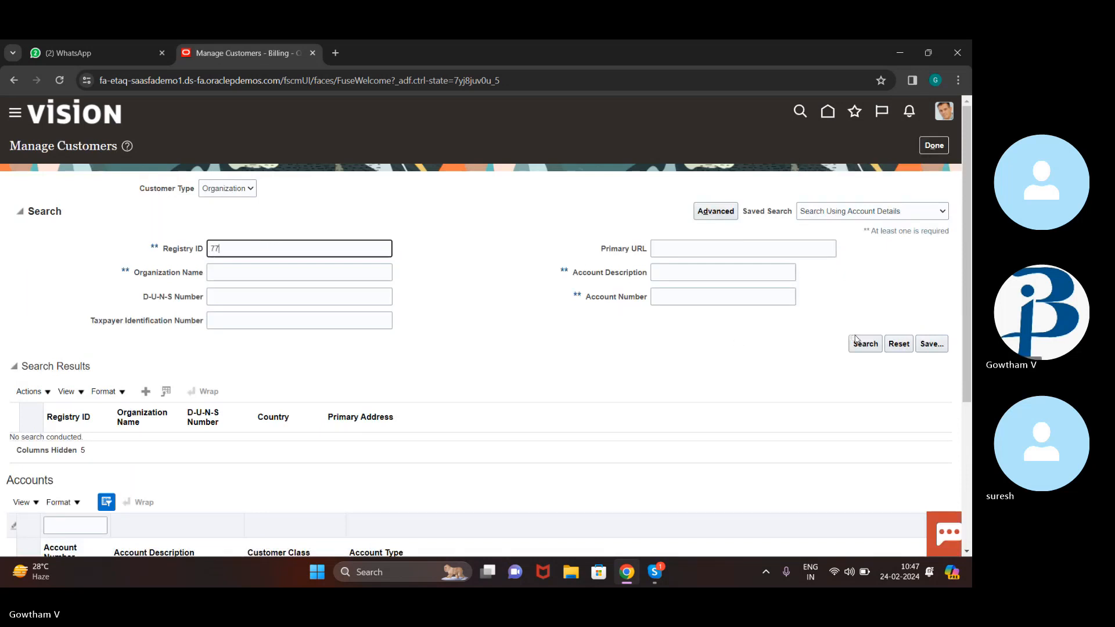
pyautogui.click(860, 352)
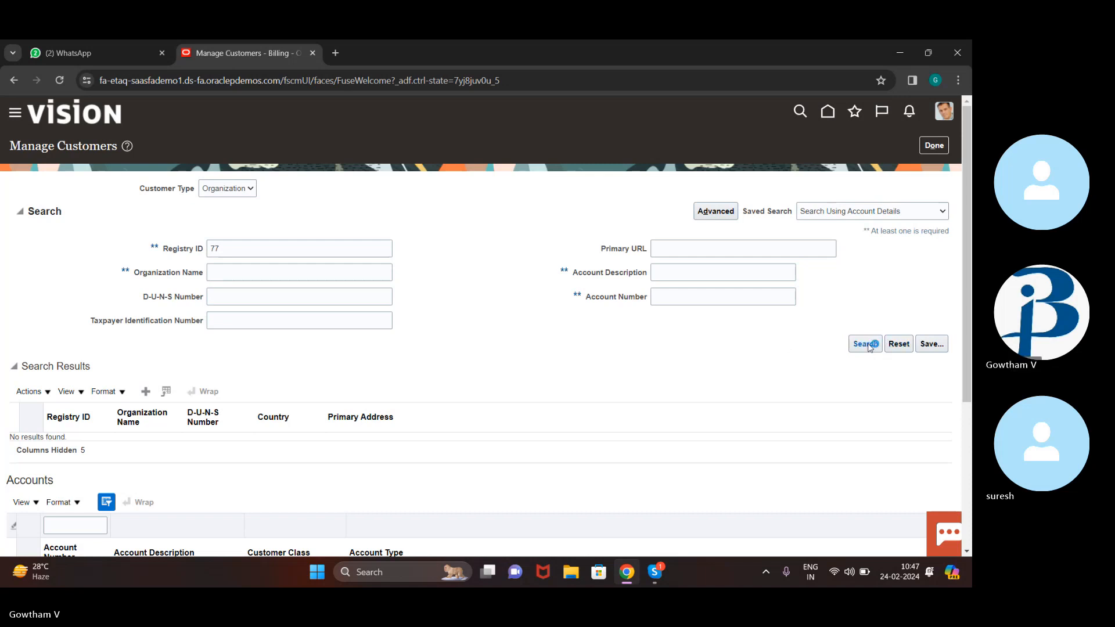
# - Change the registry ID to 11, search for matching organizations, and look over the accounts and sites found
pyautogui.click(265, 249)
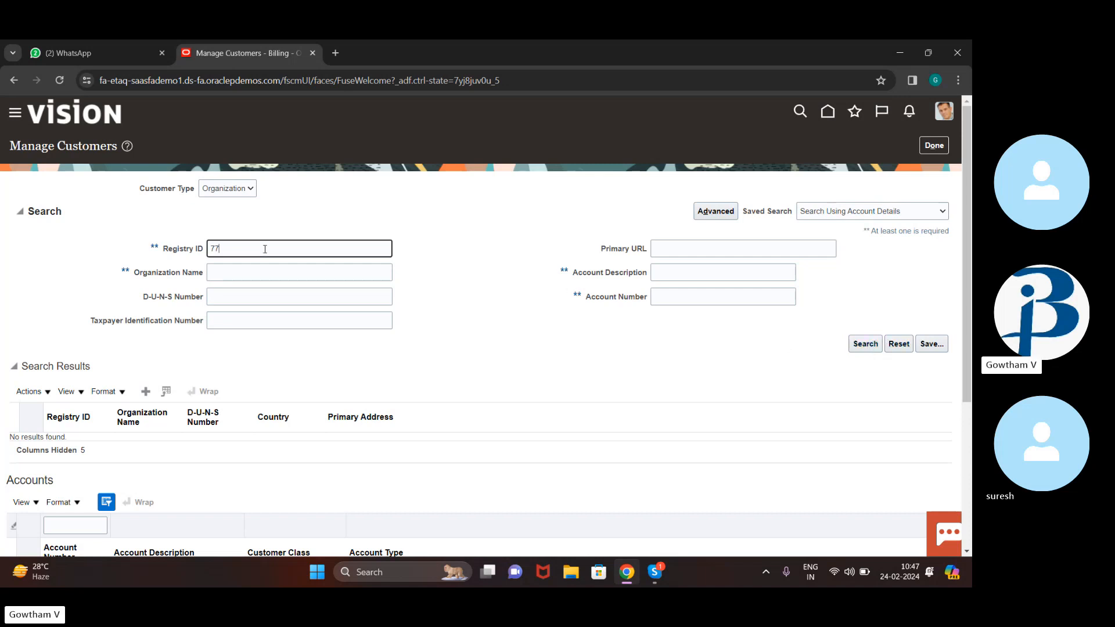
pyautogui.press('BackSpace')
pyautogui.press('BackSpace')
pyautogui.write('11')
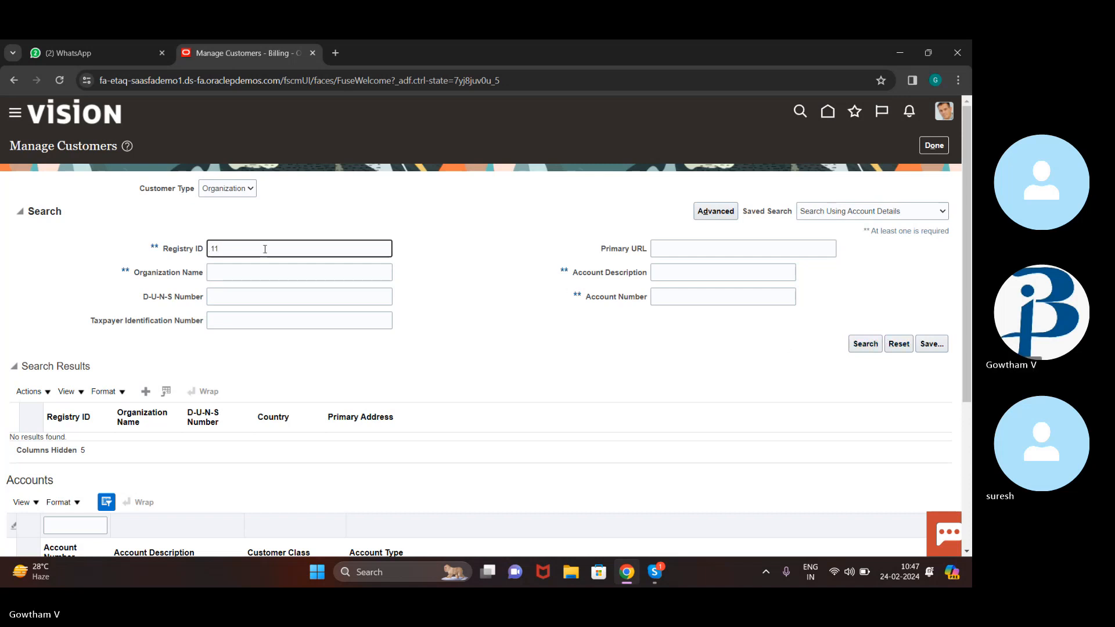
pyautogui.click(868, 342)
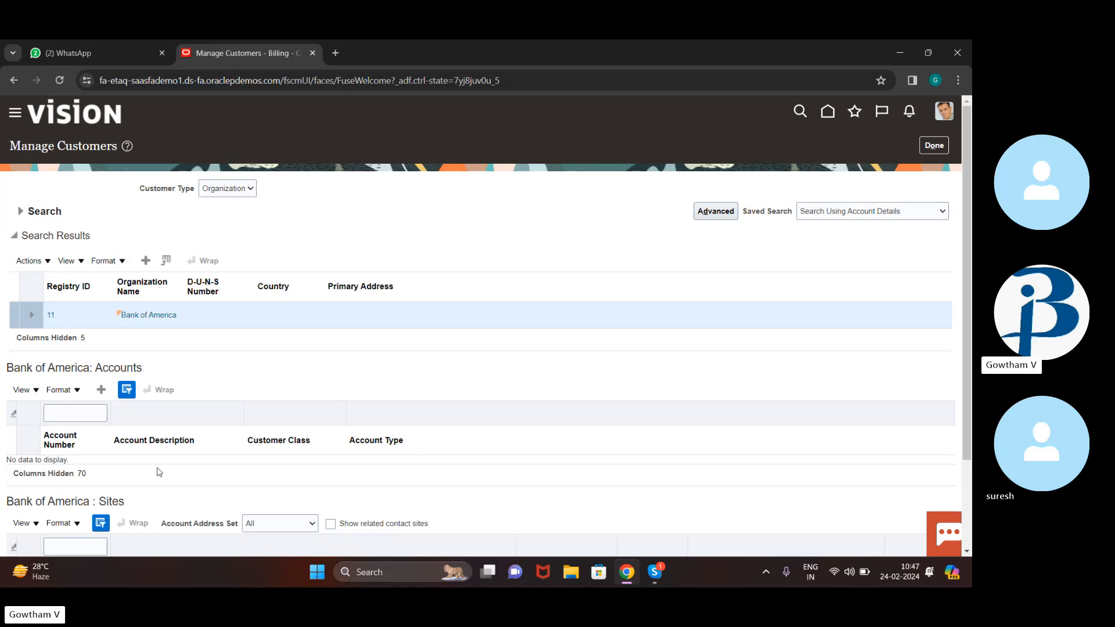
pyautogui.scroll(-2, 124, 397)
pyautogui.scroll(2, 124, 397)
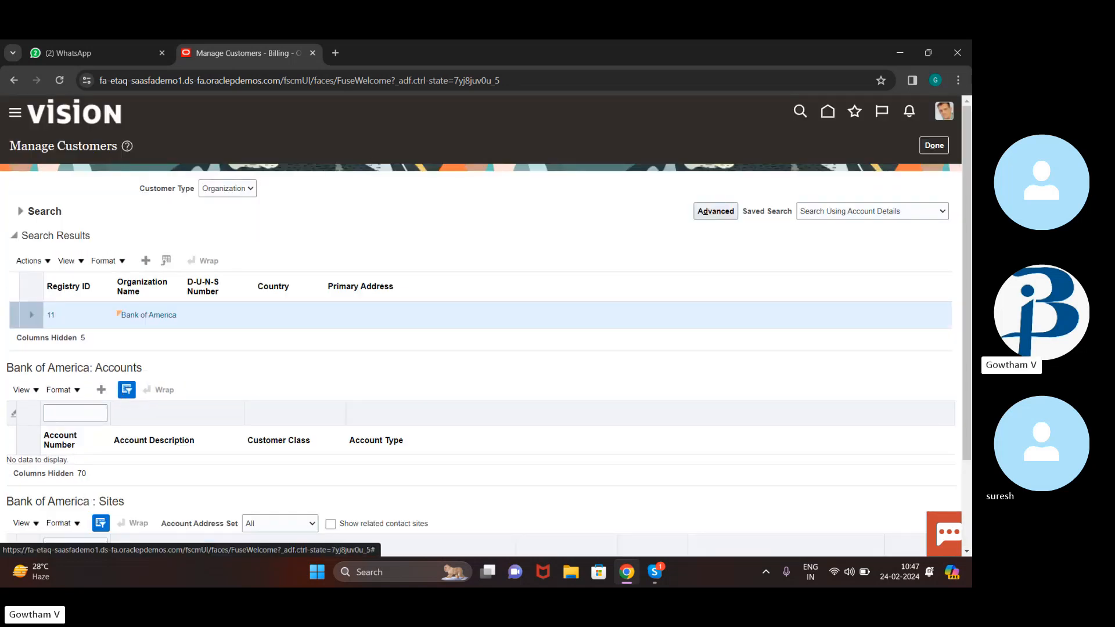
# - Leave customer management, open Accounts Receivable, and search for receipts by the customer's account number
pyautogui.click(941, 145)
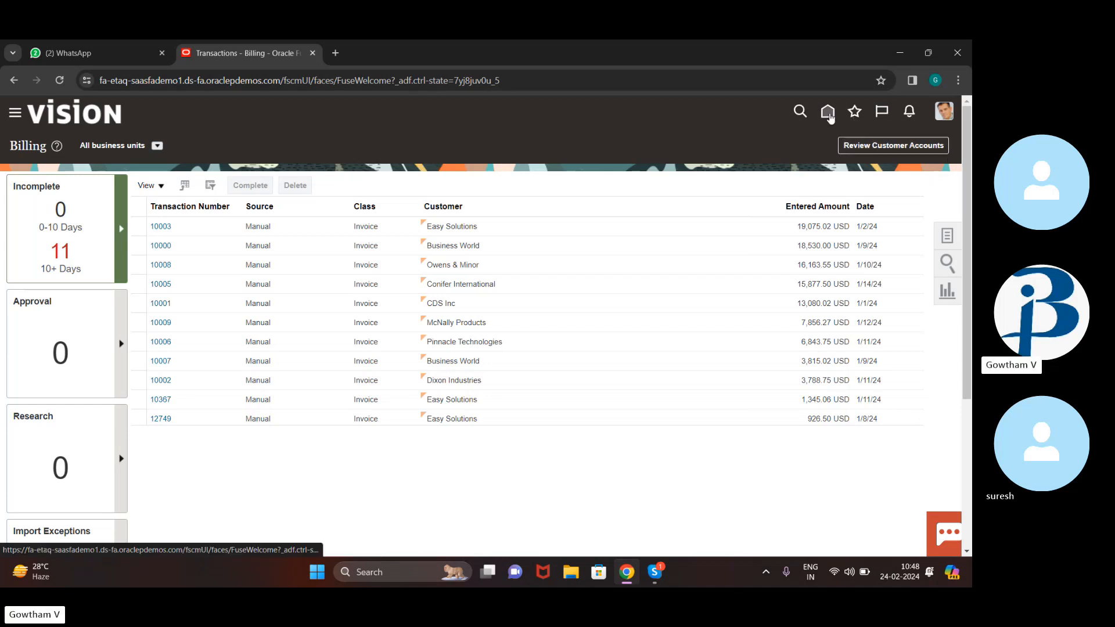
pyautogui.click(829, 114)
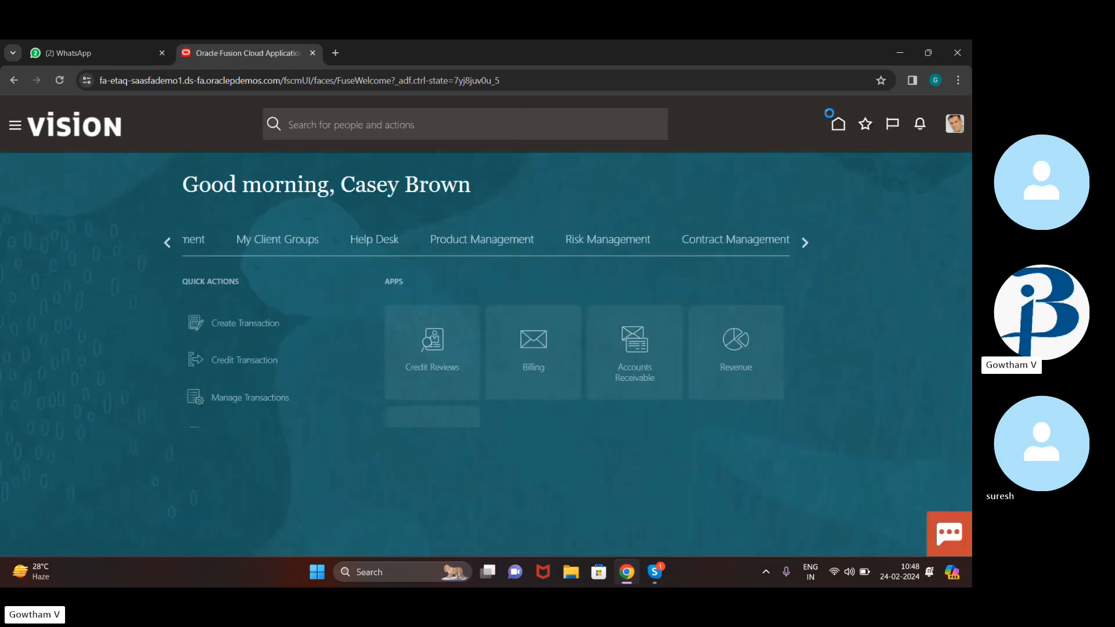
pyautogui.click(627, 353)
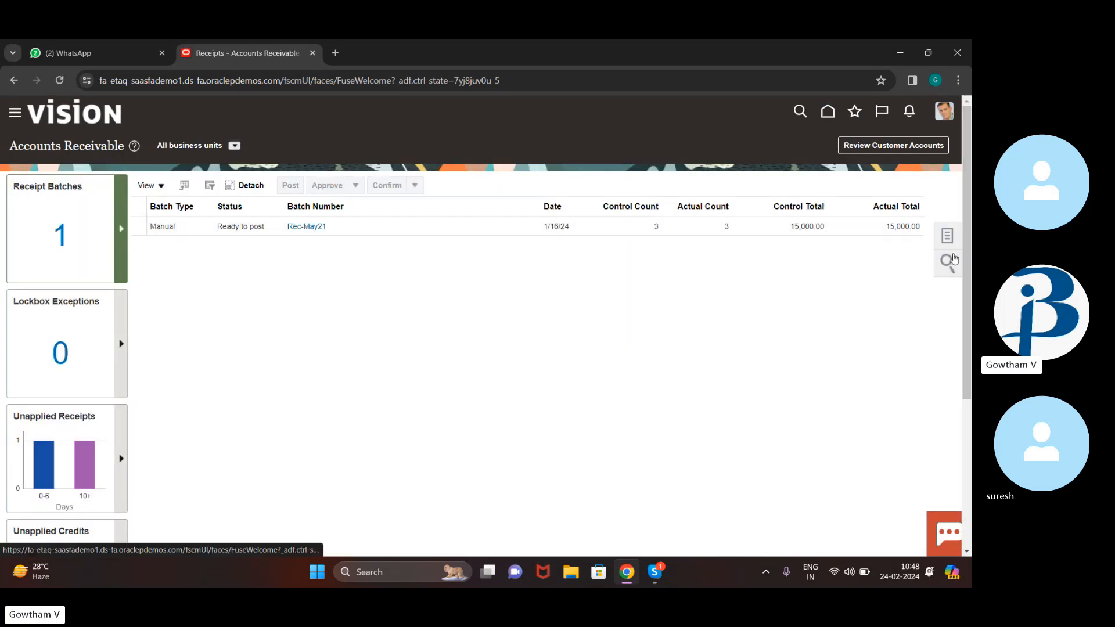
pyautogui.click(950, 262)
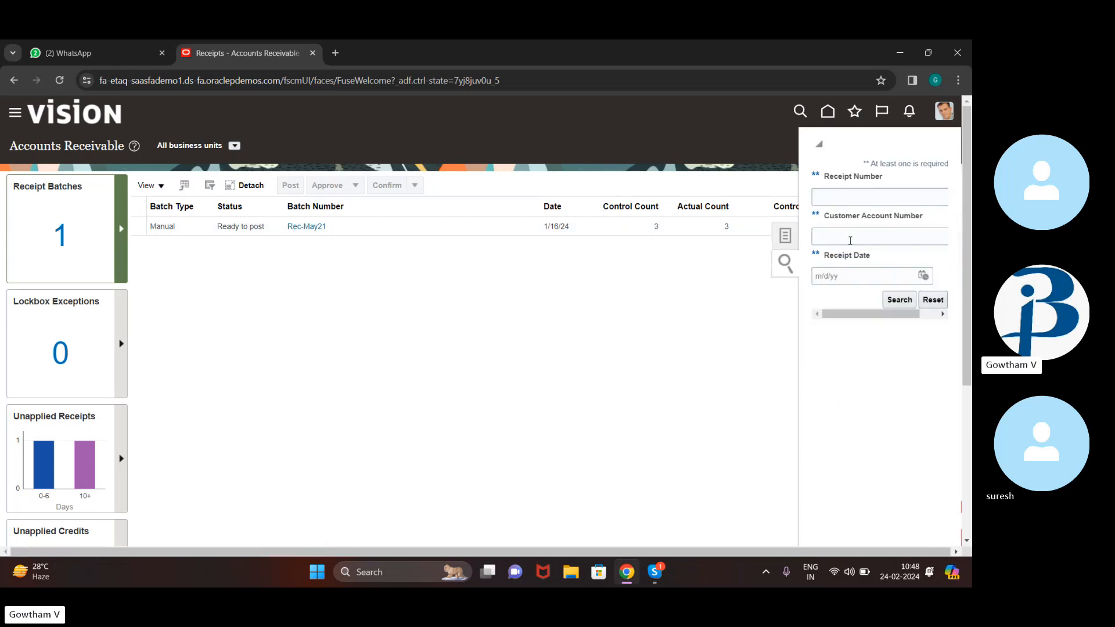
pyautogui.click(851, 239)
pyautogui.write('11')
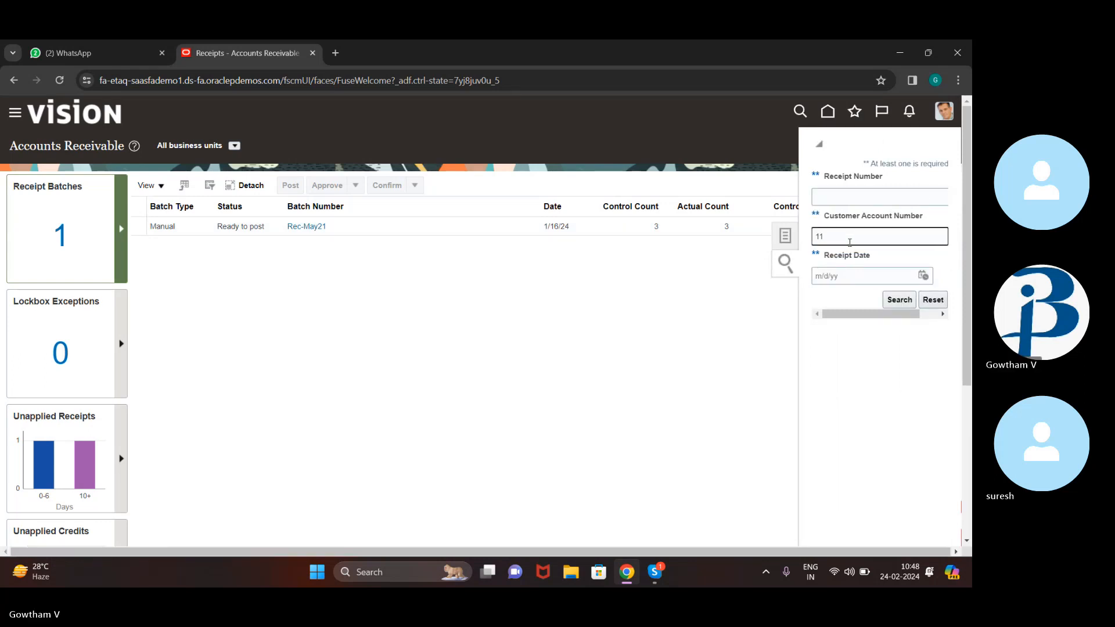
pyautogui.click(900, 302)
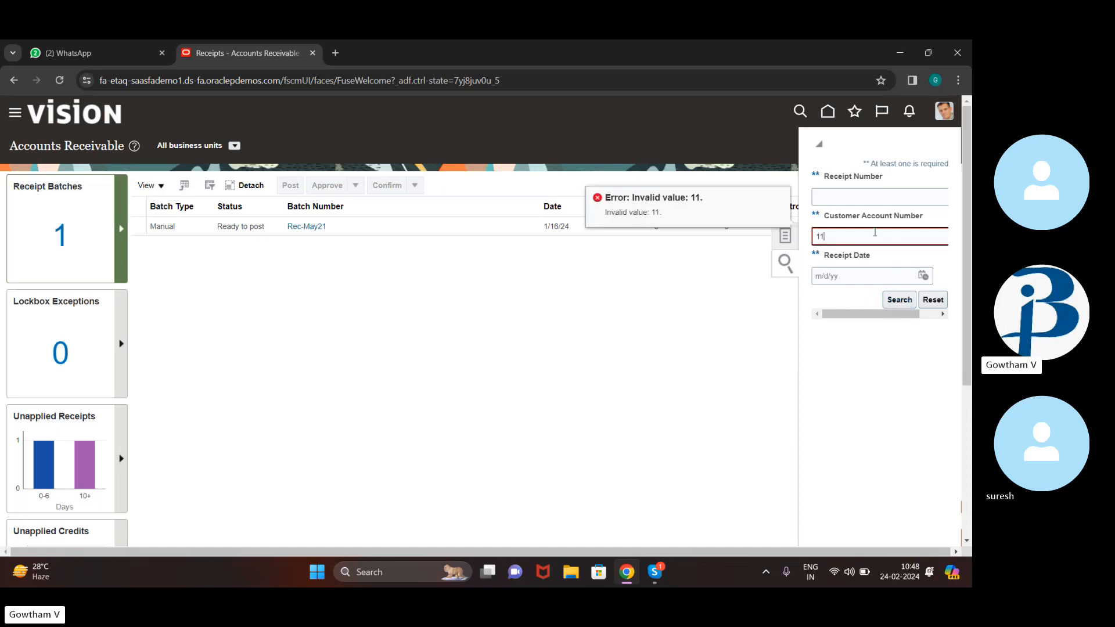
# - Retry the receipt search with "11 buddy corporation" as the customer account number, and return to the home page
pyautogui.write('bi')
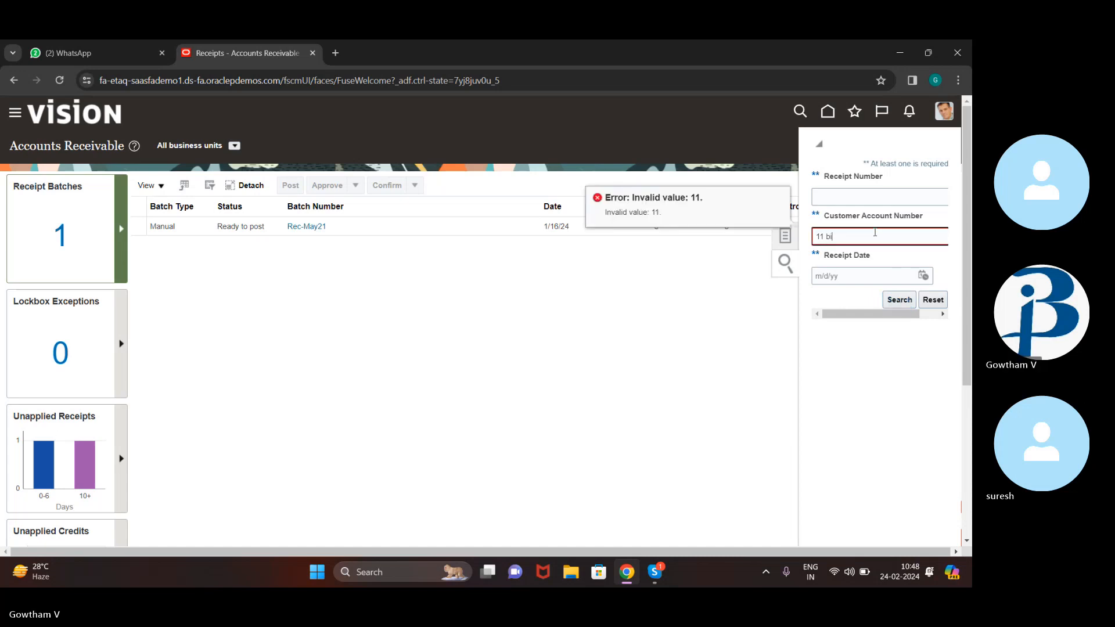
pyautogui.press('BackSpace')
pyautogui.write('uddy corporation')
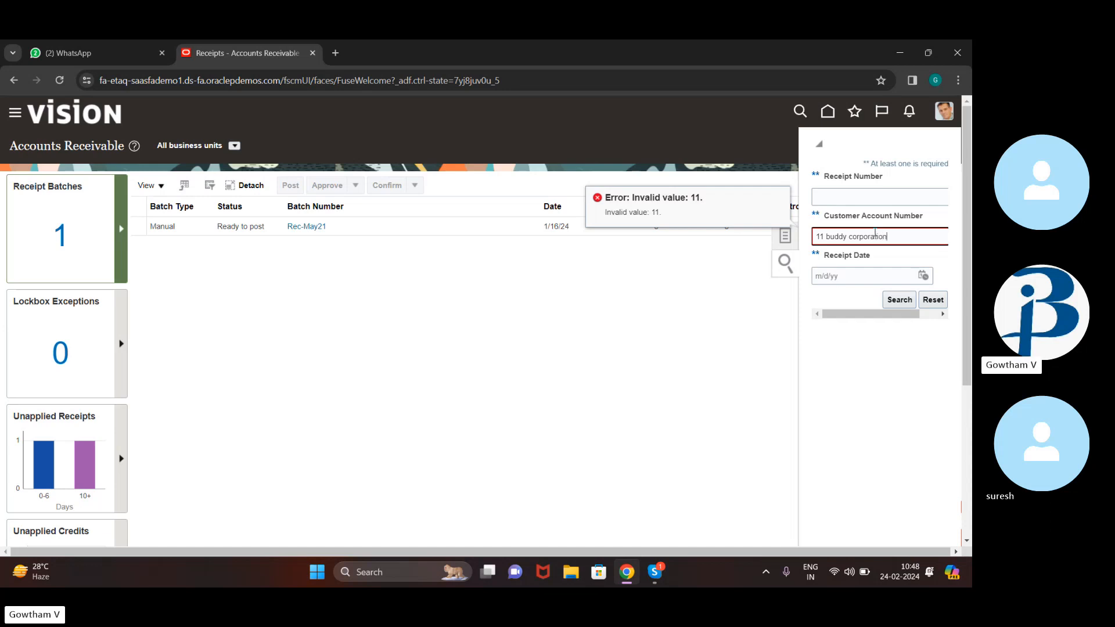
pyautogui.click(903, 298)
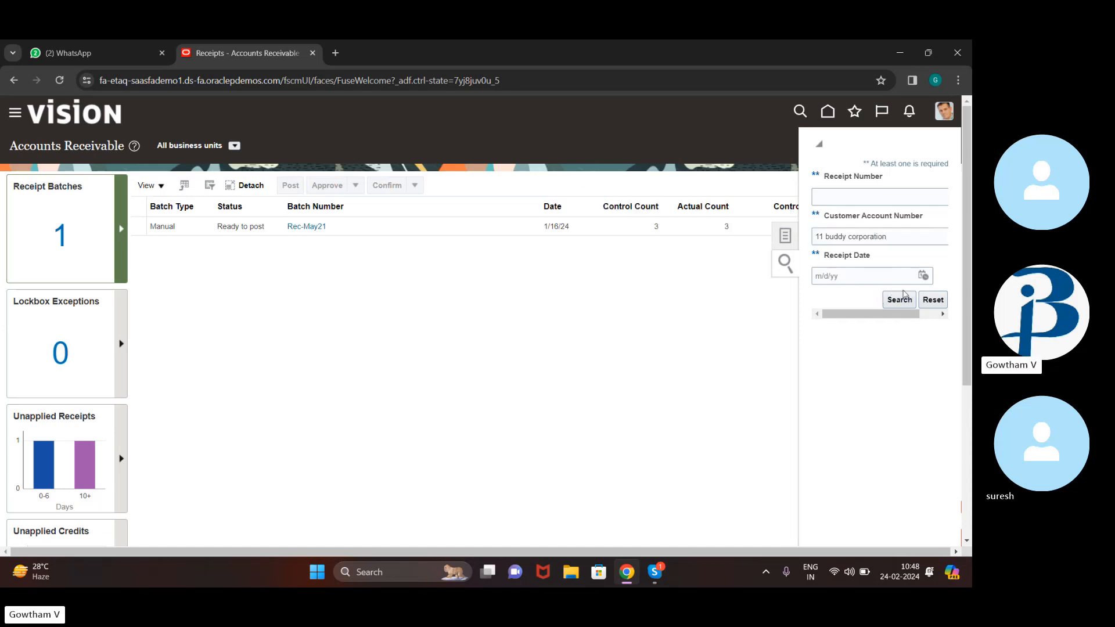
pyautogui.click(903, 298)
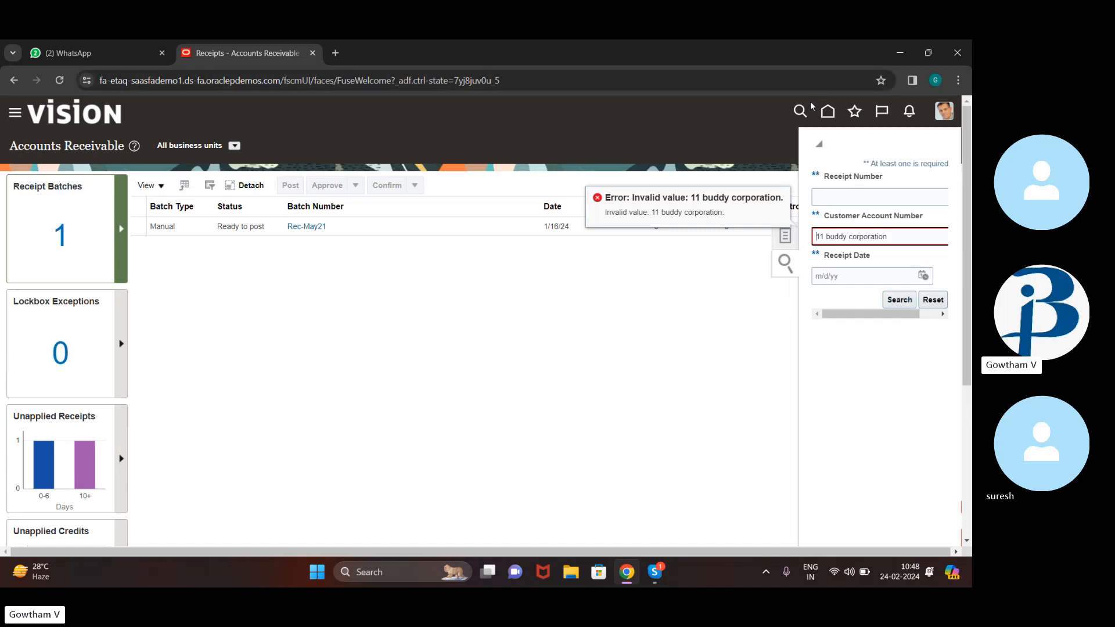
pyautogui.click(825, 109)
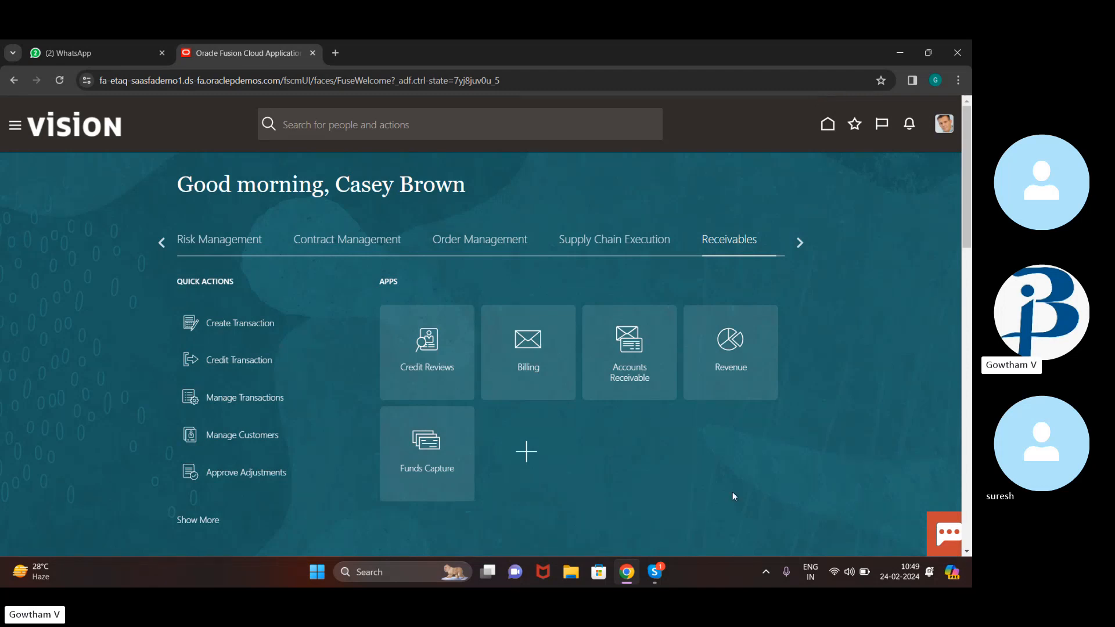
pyautogui.click(655, 572)
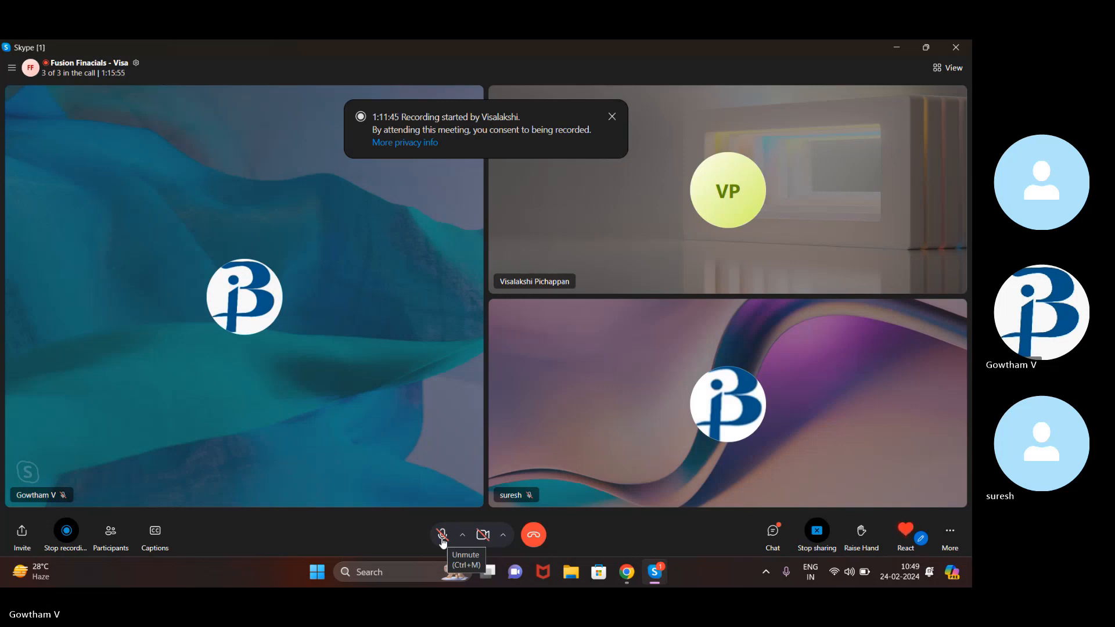
pyautogui.click(443, 543)
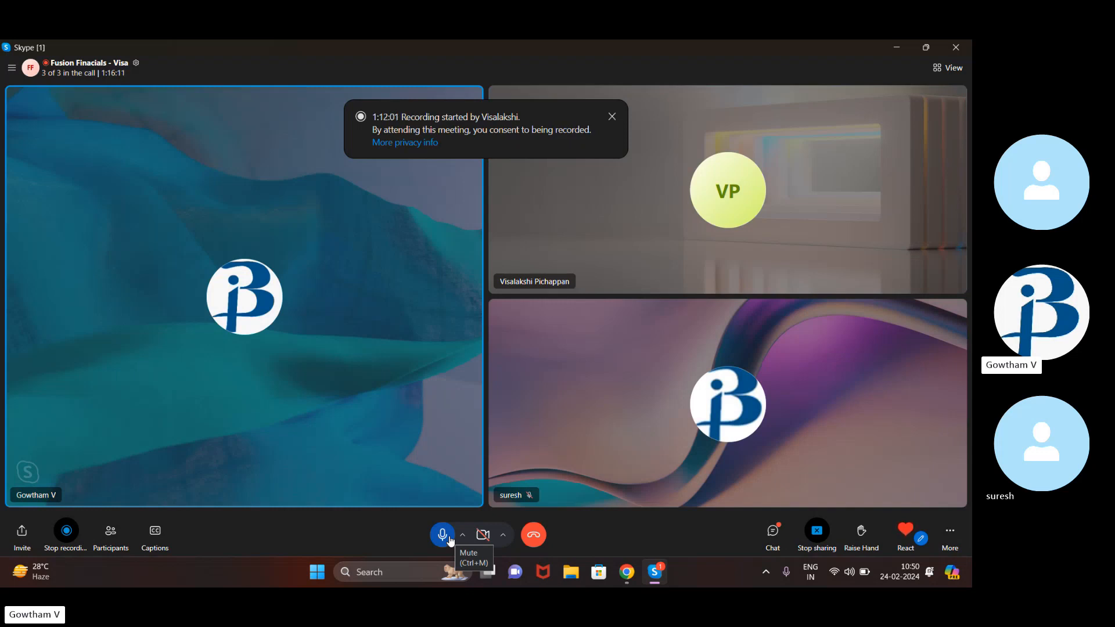
pyautogui.click(449, 539)
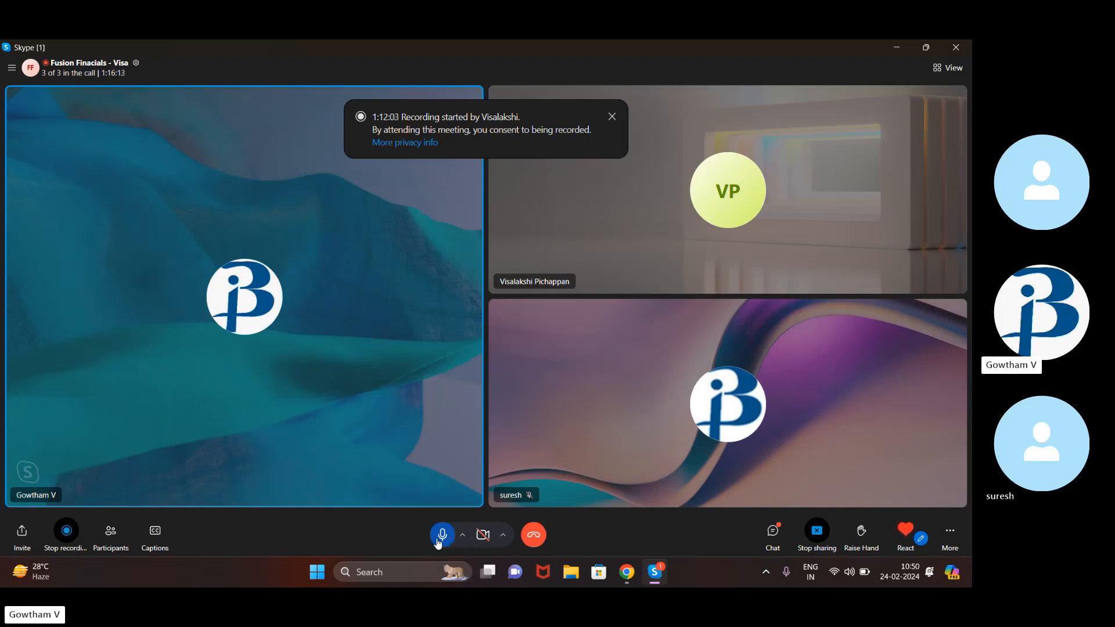
pyautogui.click(440, 539)
pyautogui.click(632, 581)
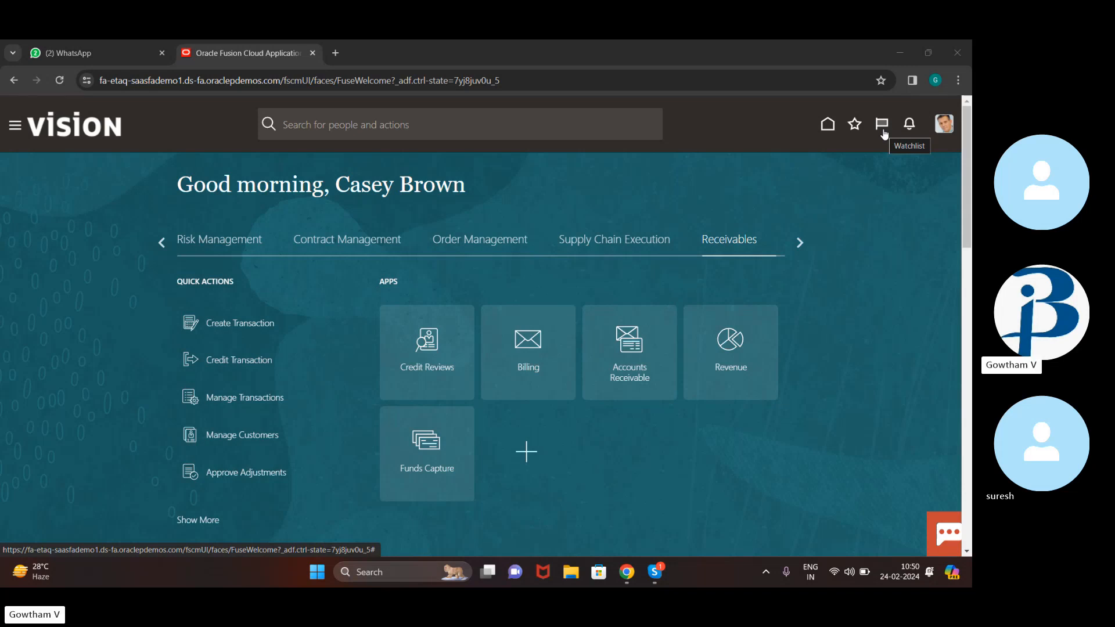
pyautogui.click(891, 128)
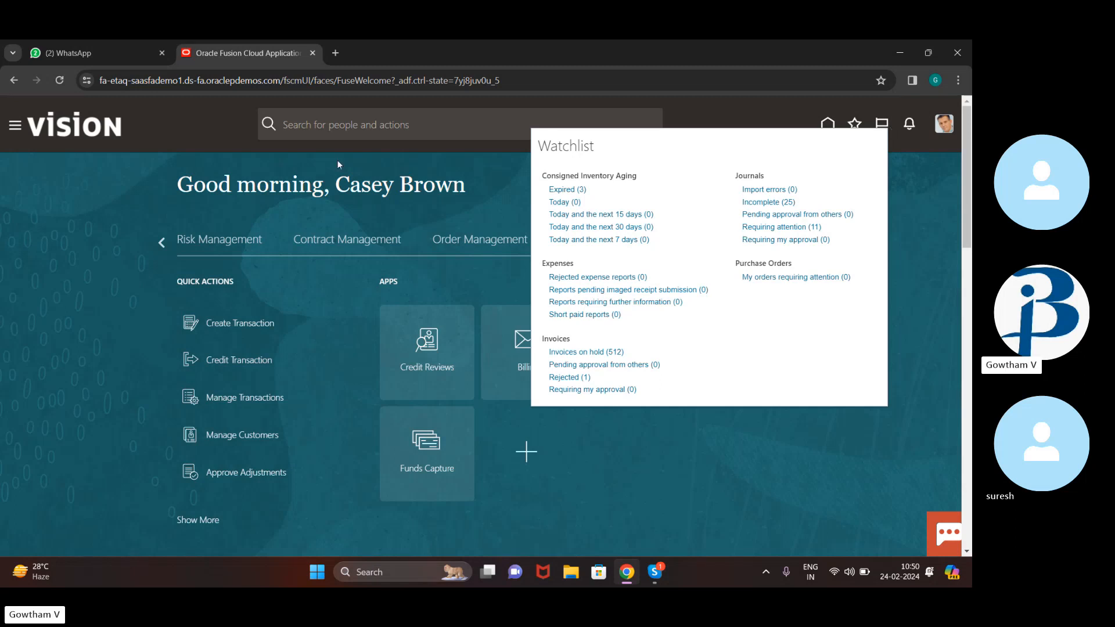
pyautogui.click(509, 186)
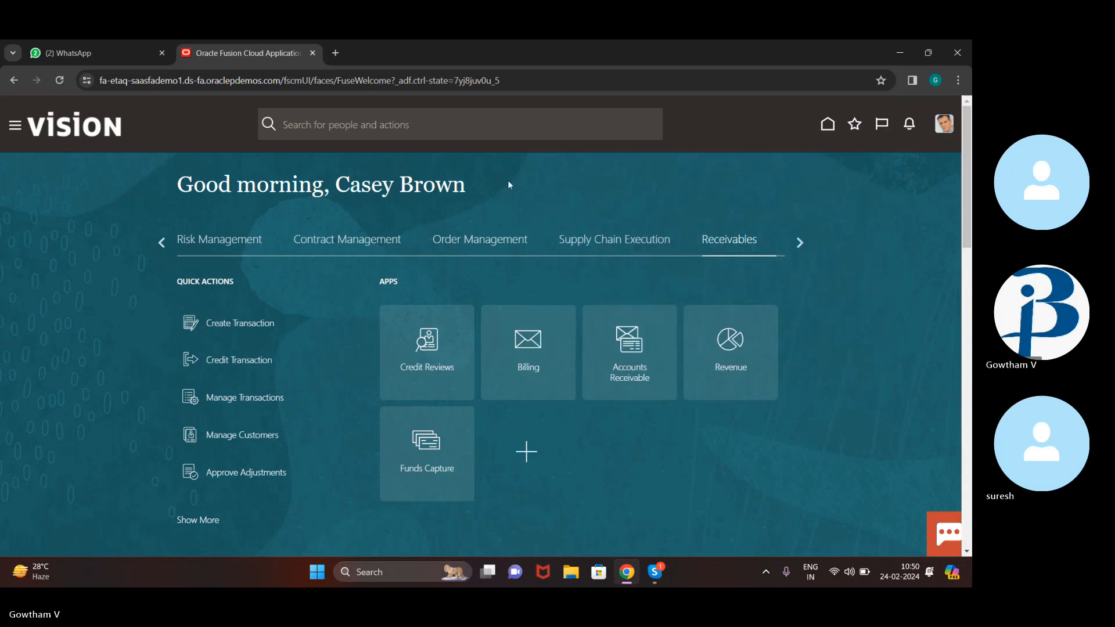
# - Open Setup and Maintenance from the My Enterprise group
pyautogui.click(14, 127)
pyautogui.scroll(-5, 168, 372)
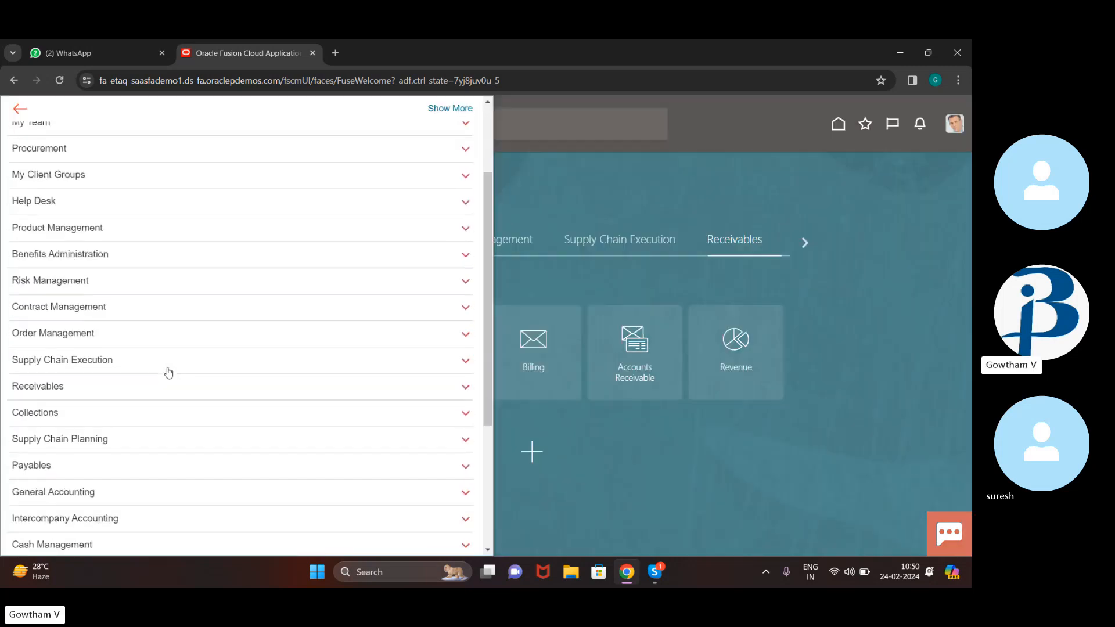
pyautogui.click(454, 417)
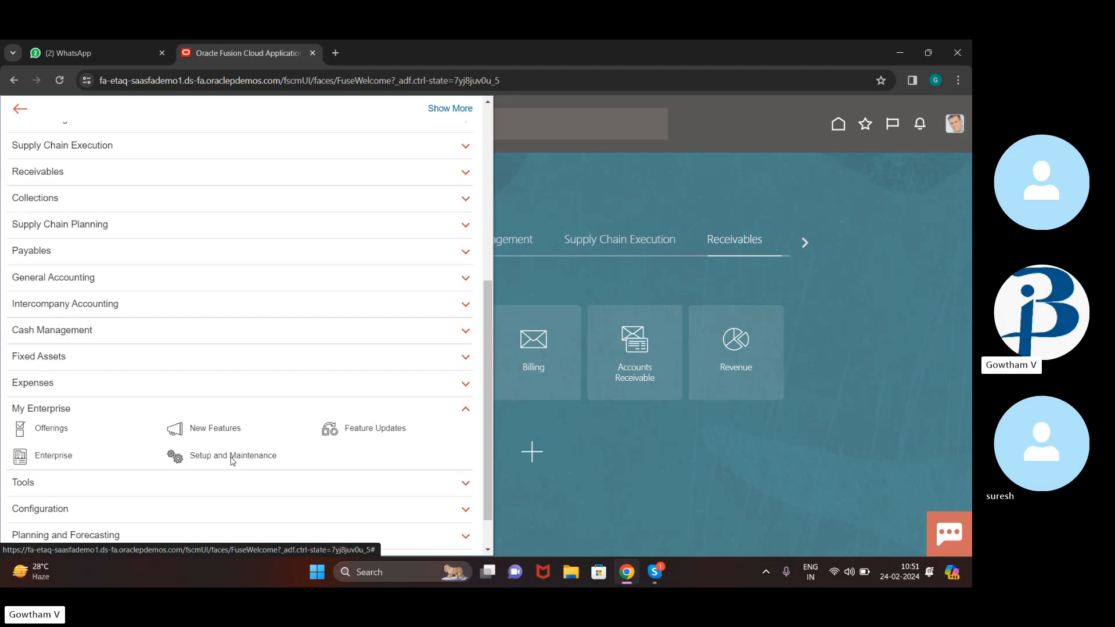
pyautogui.click(232, 458)
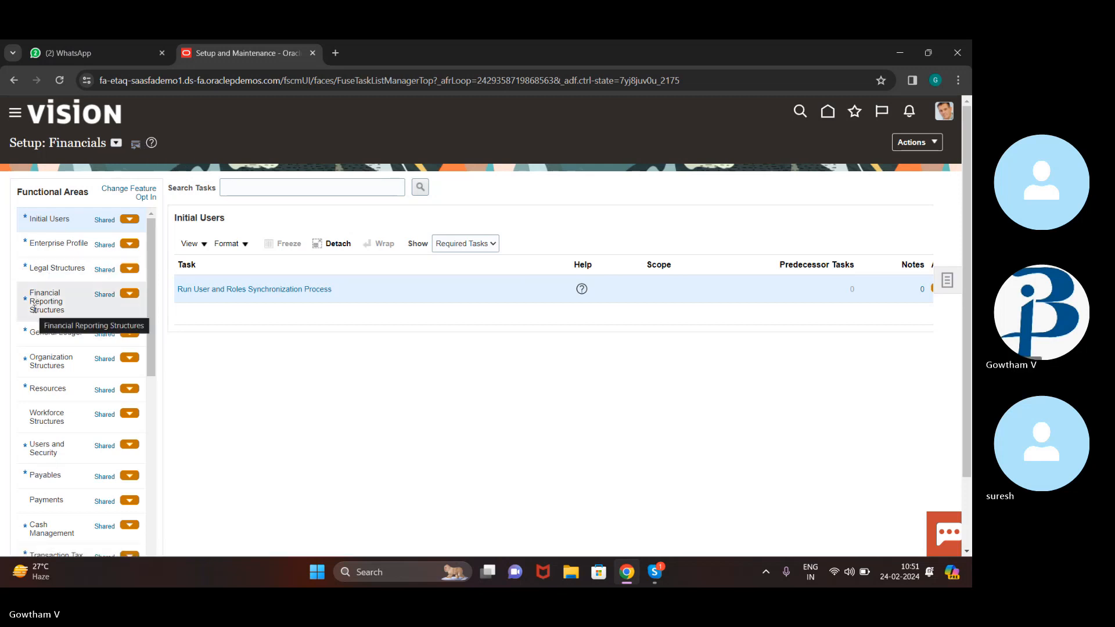
# - Open the Manage Banks task in the Cash Management functional area of the Financials setup
pyautogui.scroll(-2, 34, 309)
pyautogui.scroll(-3, 34, 309)
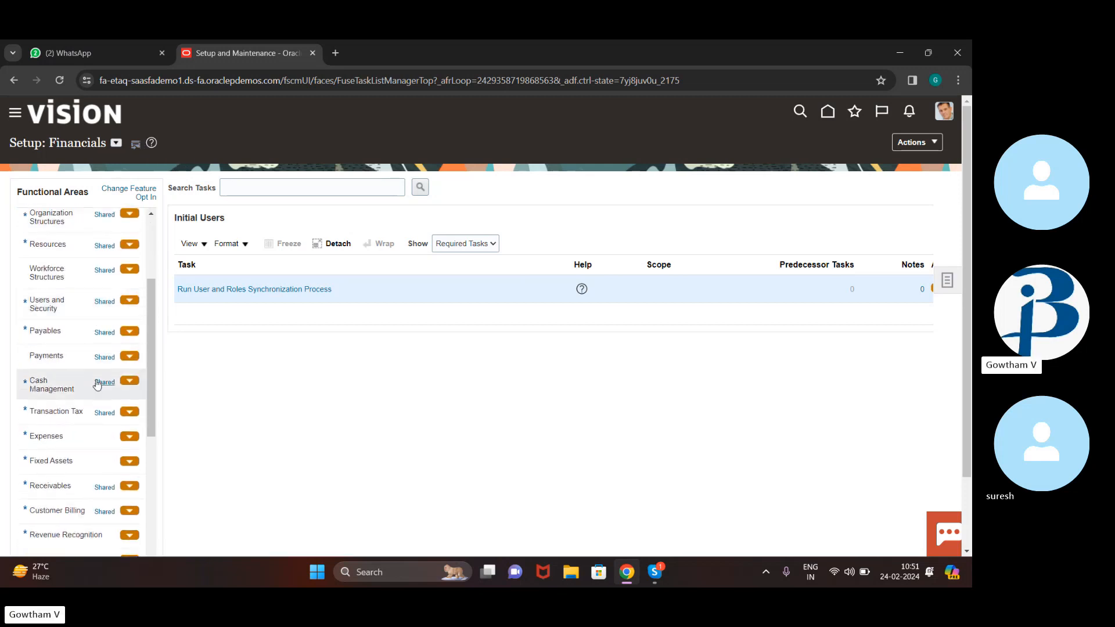
pyautogui.click(119, 378)
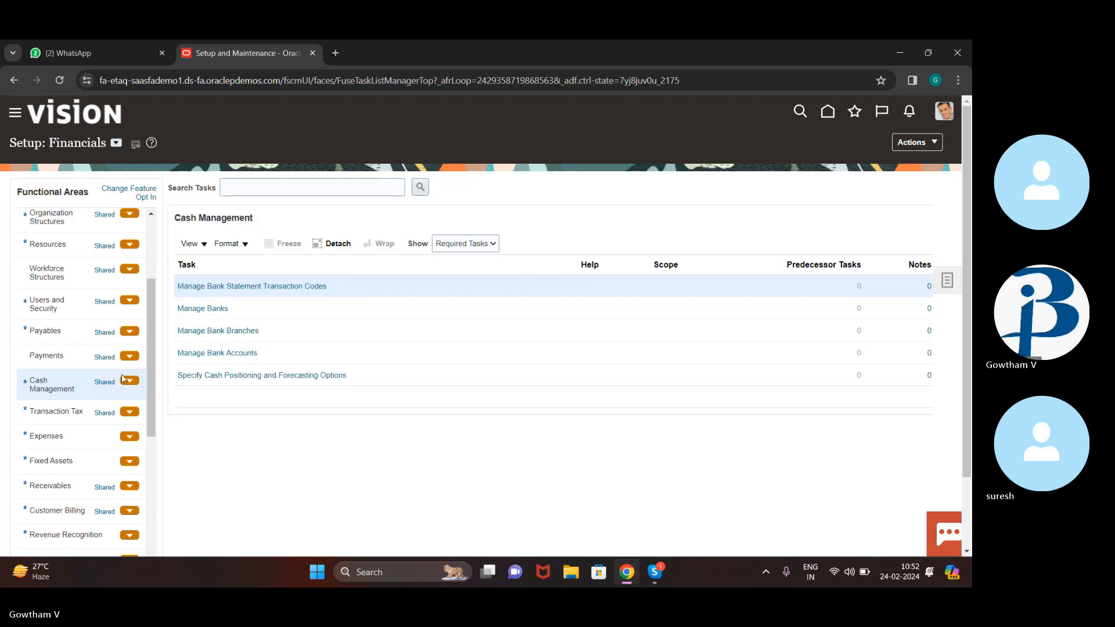
pyautogui.click(194, 308)
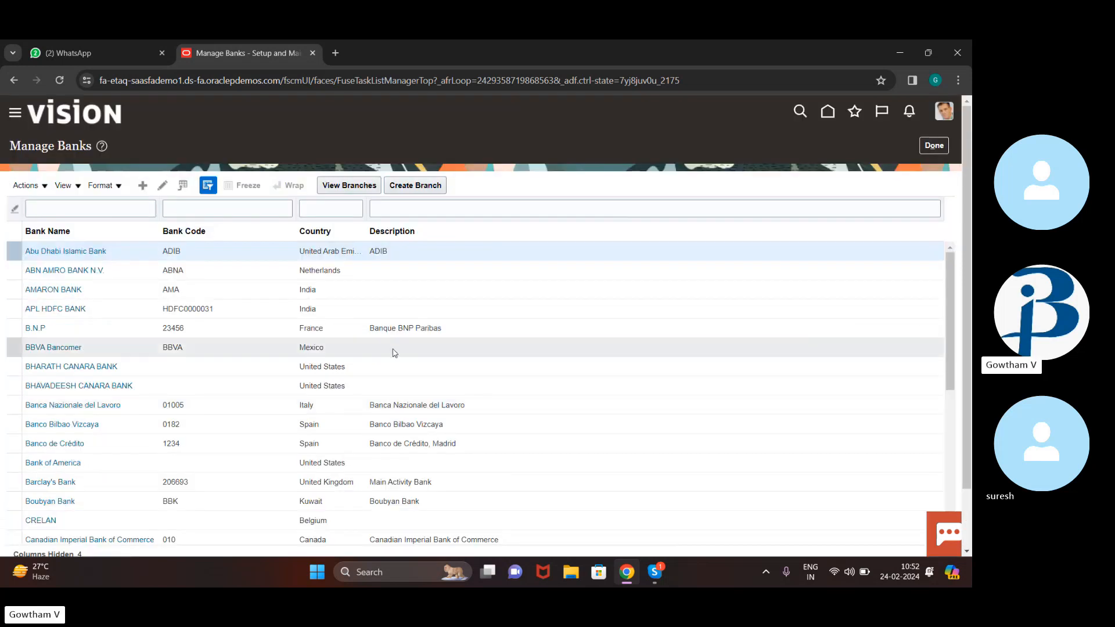
# - Rename the bank BHARATH CANARA BANK to "11 bank of america", save and close it, and acknowledge the message
pyautogui.click(305, 367)
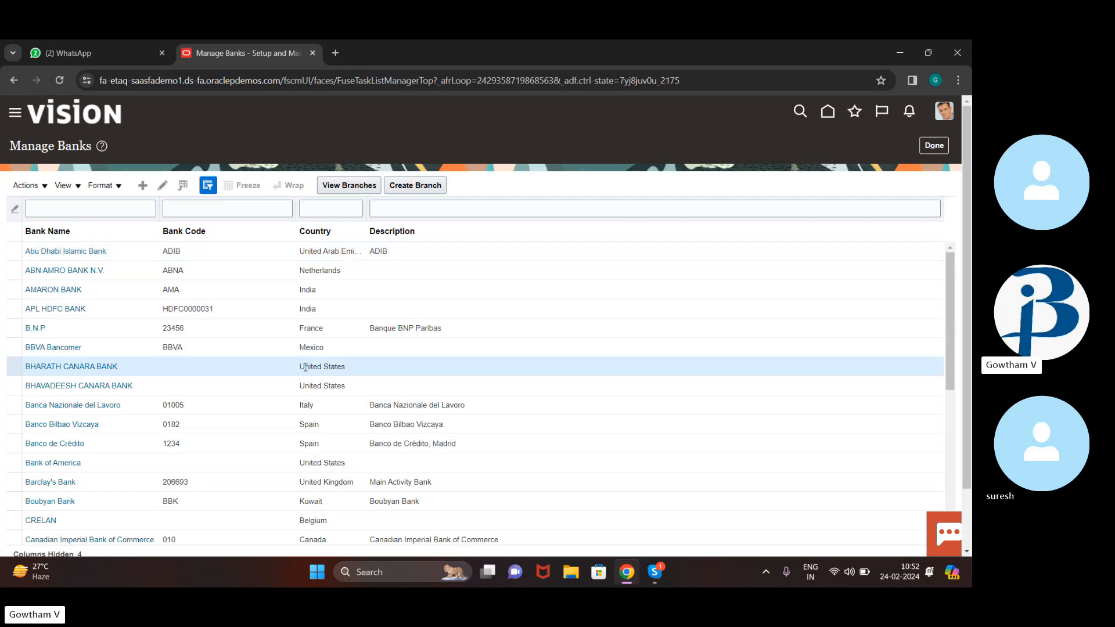
pyautogui.click(84, 367)
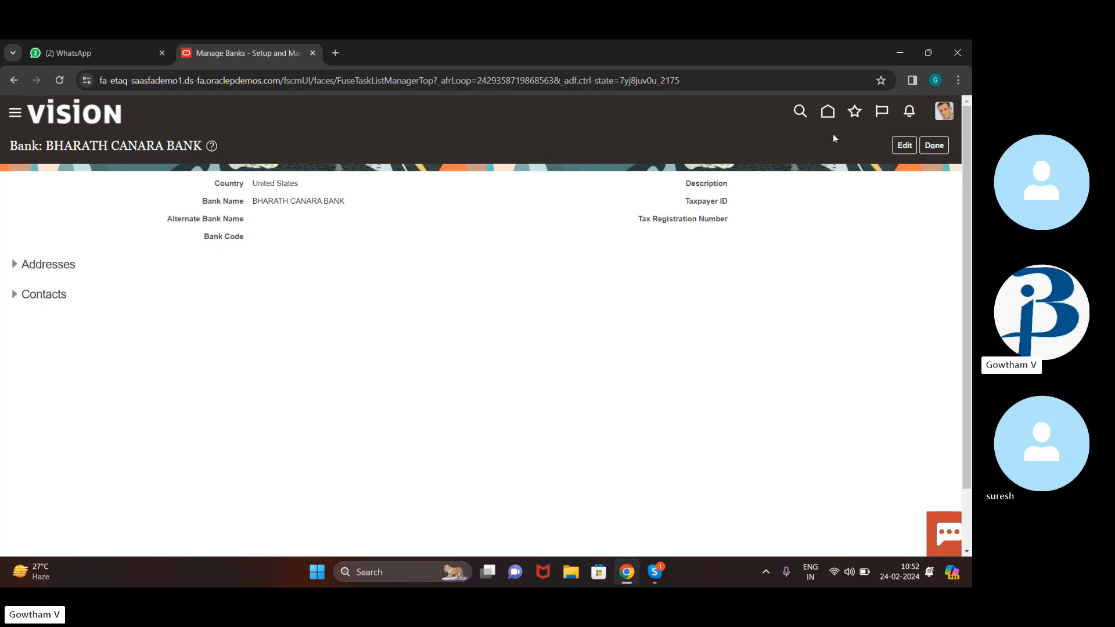
pyautogui.click(905, 146)
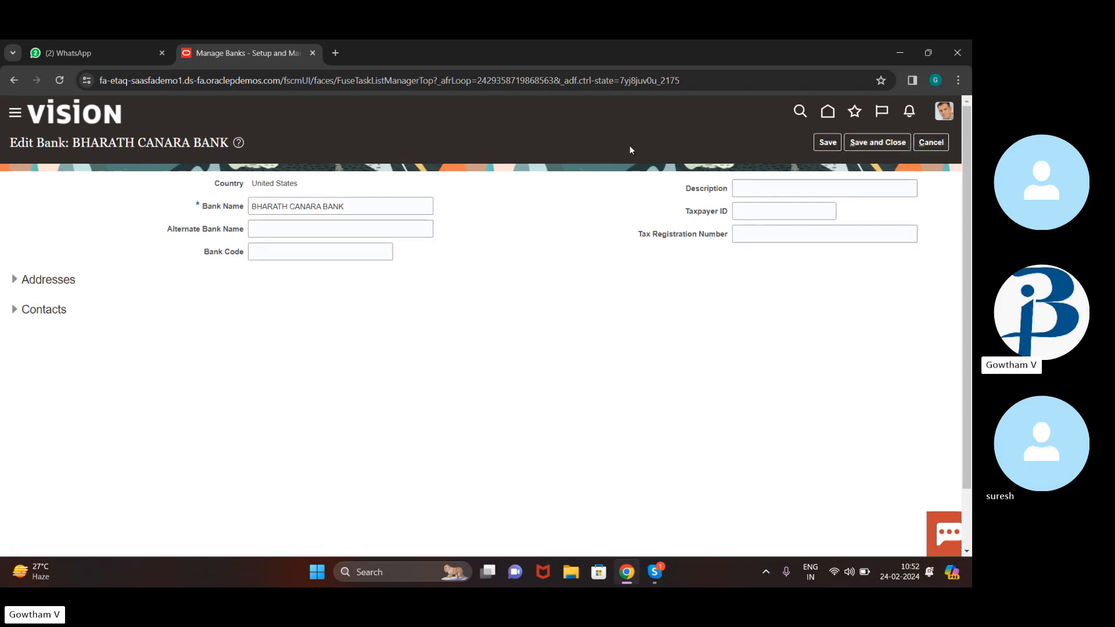
pyautogui.click(375, 209)
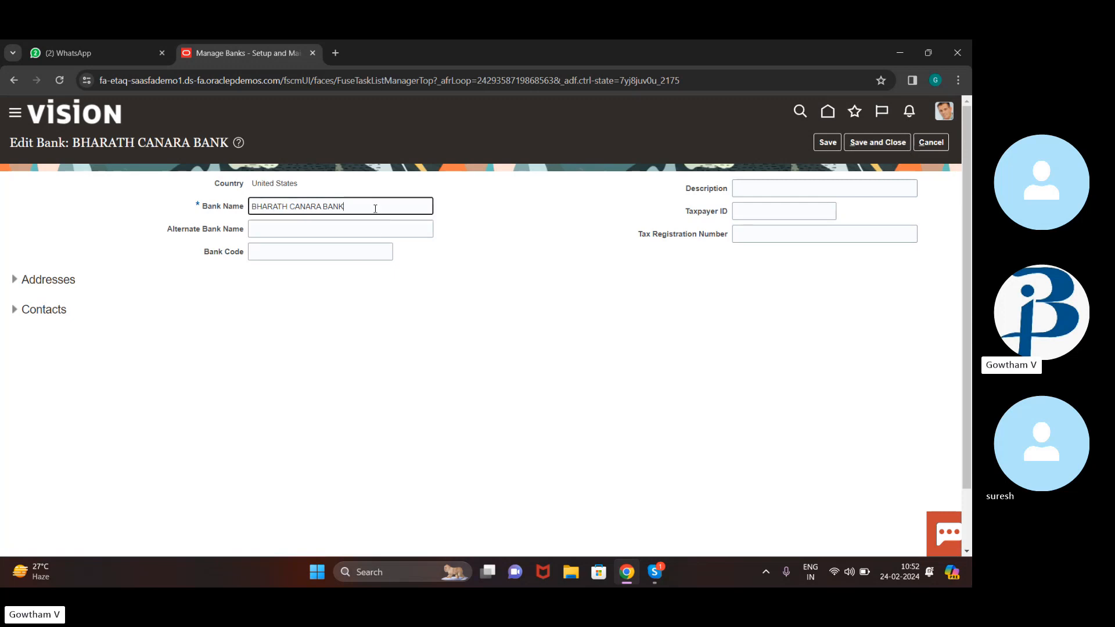
pyautogui.press('BackSpace')
pyautogui.press('BackSpace')
pyautogui.press('BackSpace')
pyautogui.press('BackSpace')
pyautogui.press('BackSpace')
pyautogui.press('BackSpace')
pyautogui.press('BackSpace')
pyautogui.press('BackSpace')
pyautogui.press('BackSpace')
pyautogui.press('BackSpace')
pyautogui.press('BackSpace')
pyautogui.press('BackSpace')
pyautogui.press('BackSpace')
pyautogui.press('BackSpace')
pyautogui.press('BackSpace')
pyautogui.press('BackSpace')
pyautogui.press('BackSpace')
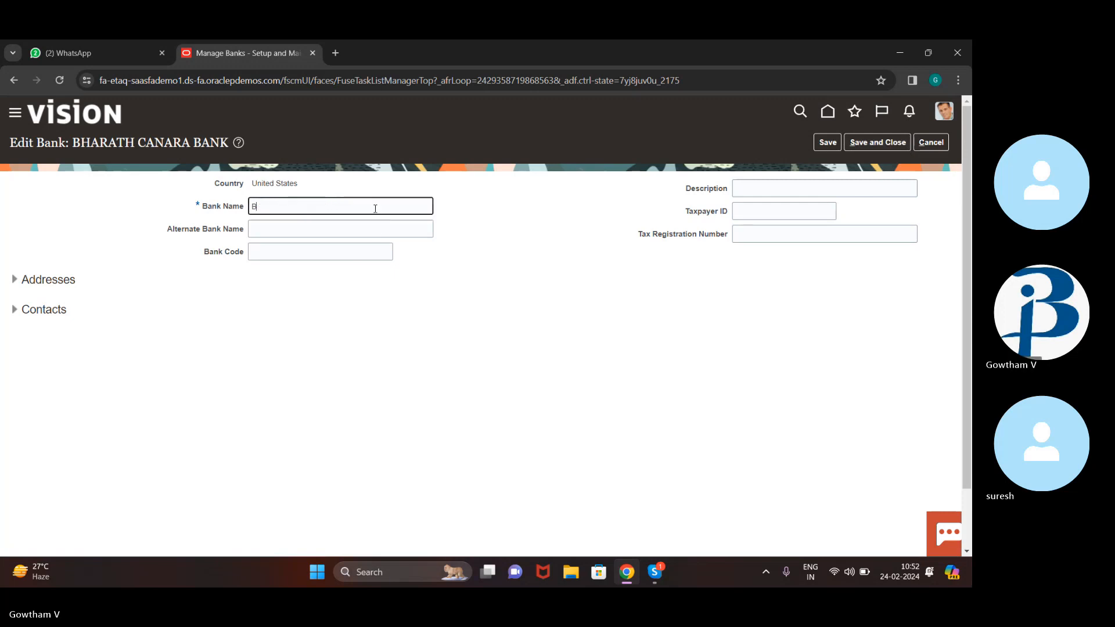
pyautogui.press('BackSpace')
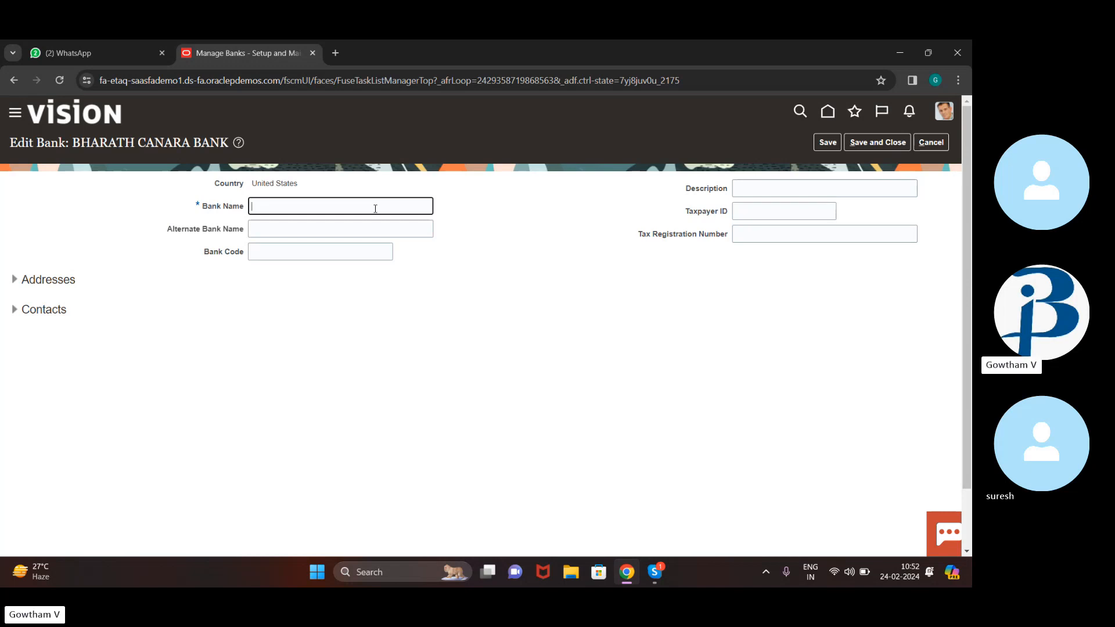
pyautogui.write('11 bank of')
pyautogui.write(' mmerica')
pyautogui.click(886, 142)
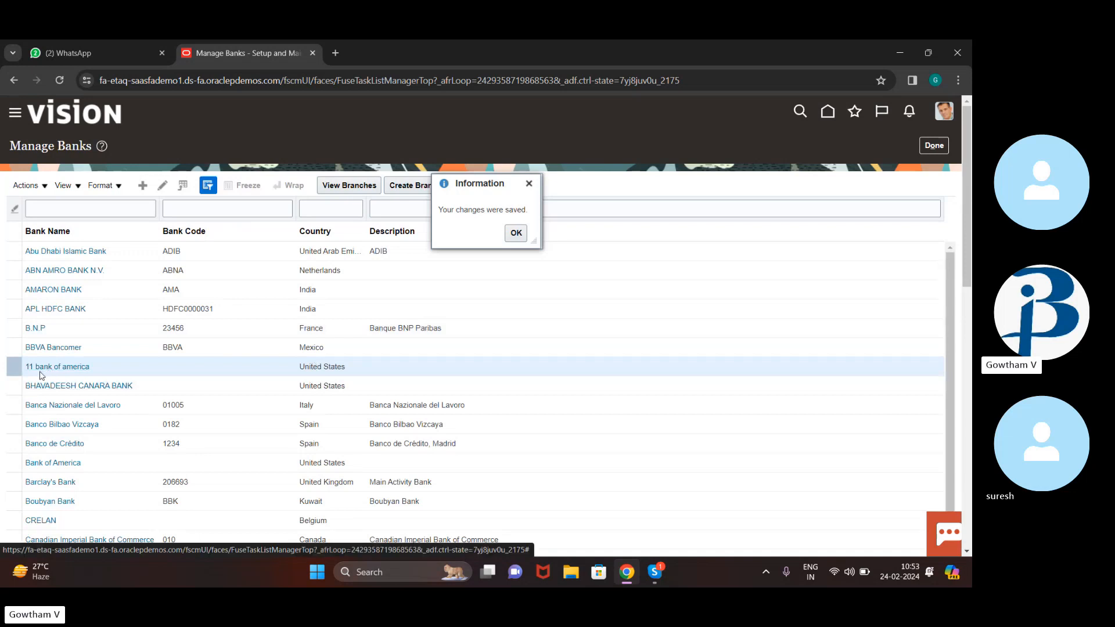
pyautogui.click(516, 233)
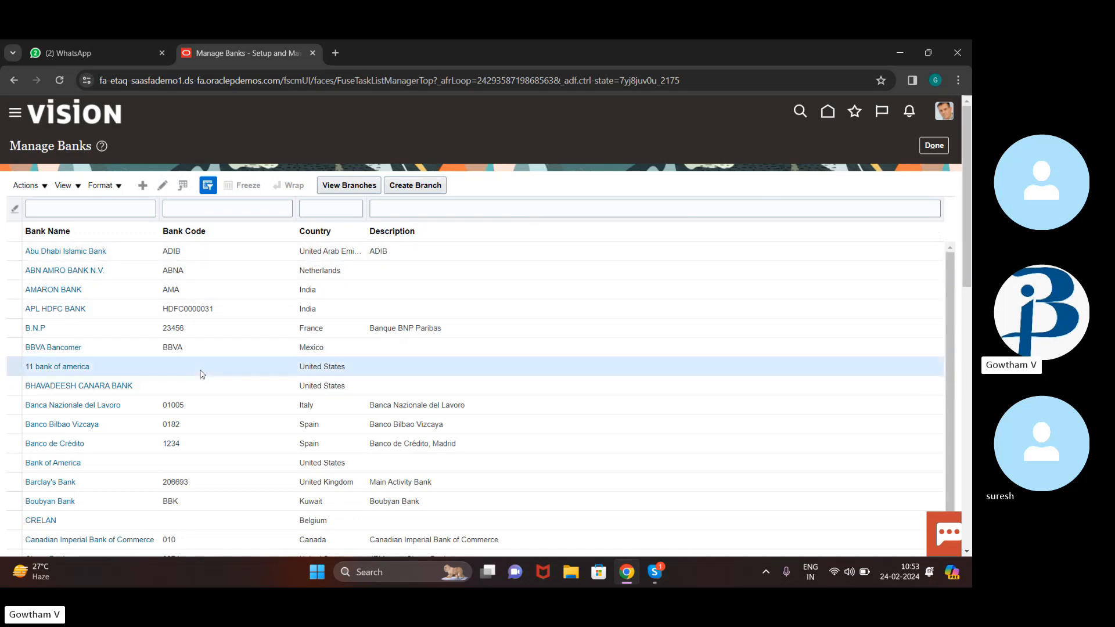
# - Start a new bank branch from the bank branches list, entering bank "11 bank of america" and branch name "11 main branch"
pyautogui.click(344, 185)
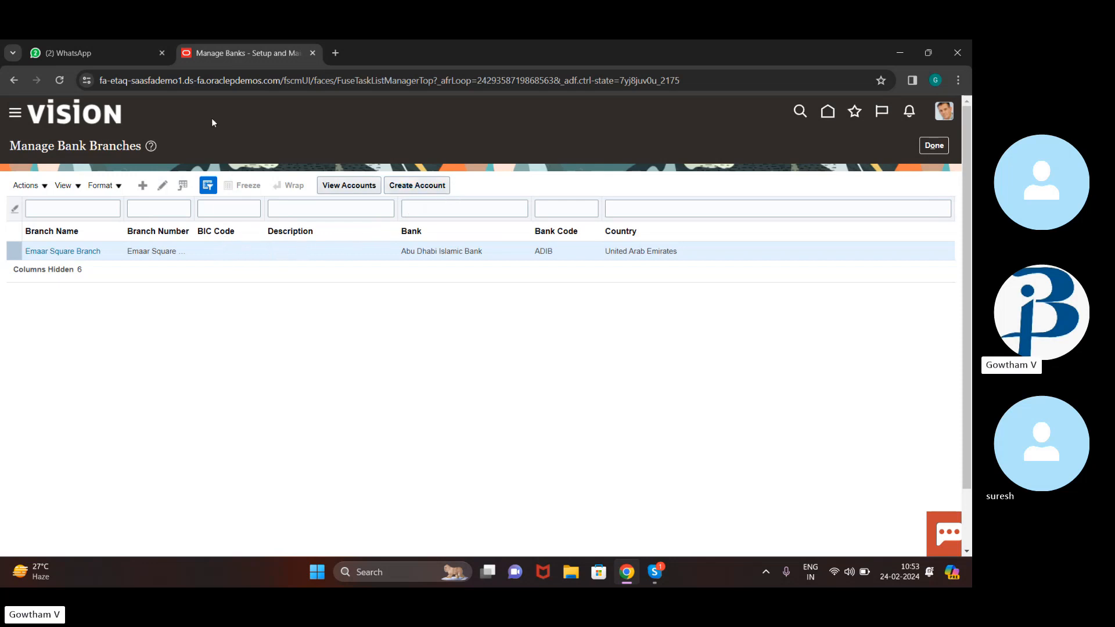
pyautogui.click(144, 185)
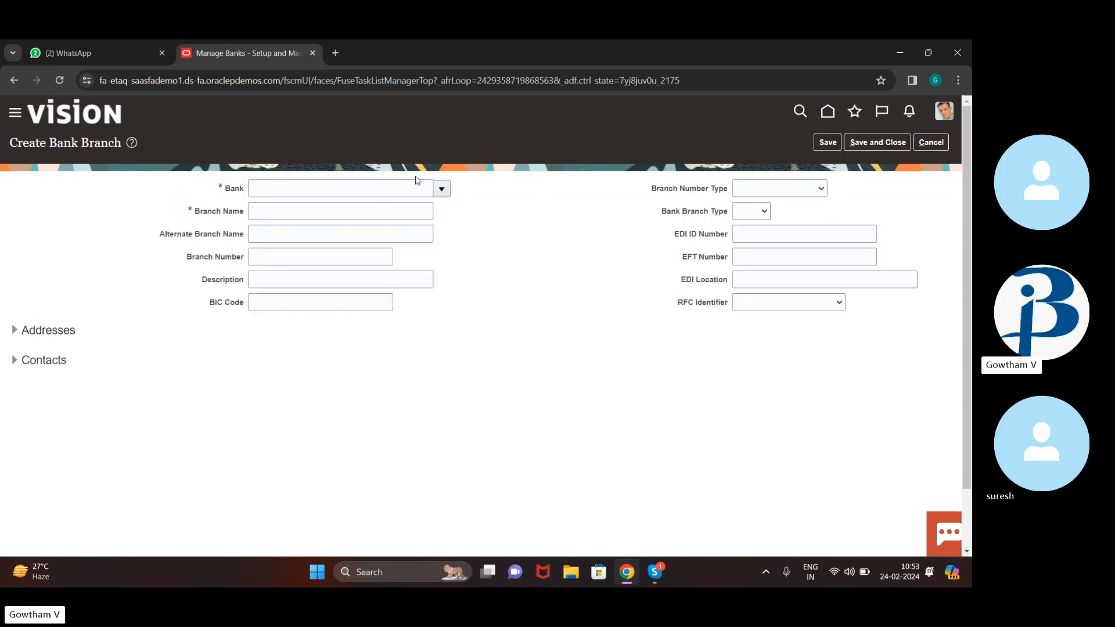
pyautogui.click(369, 192)
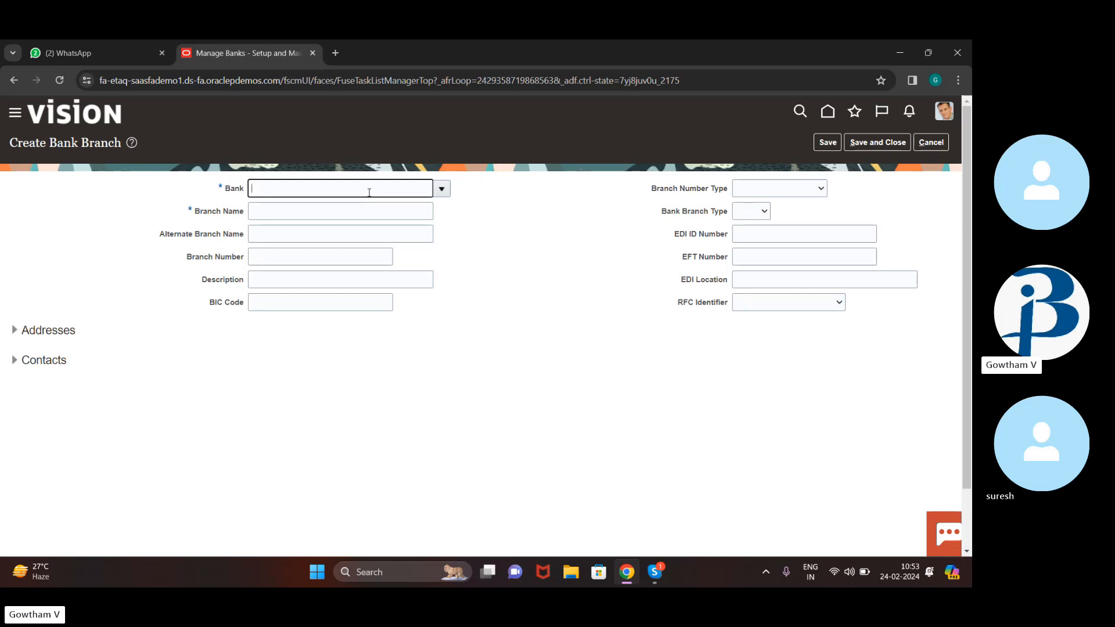
pyautogui.write('11 bano')
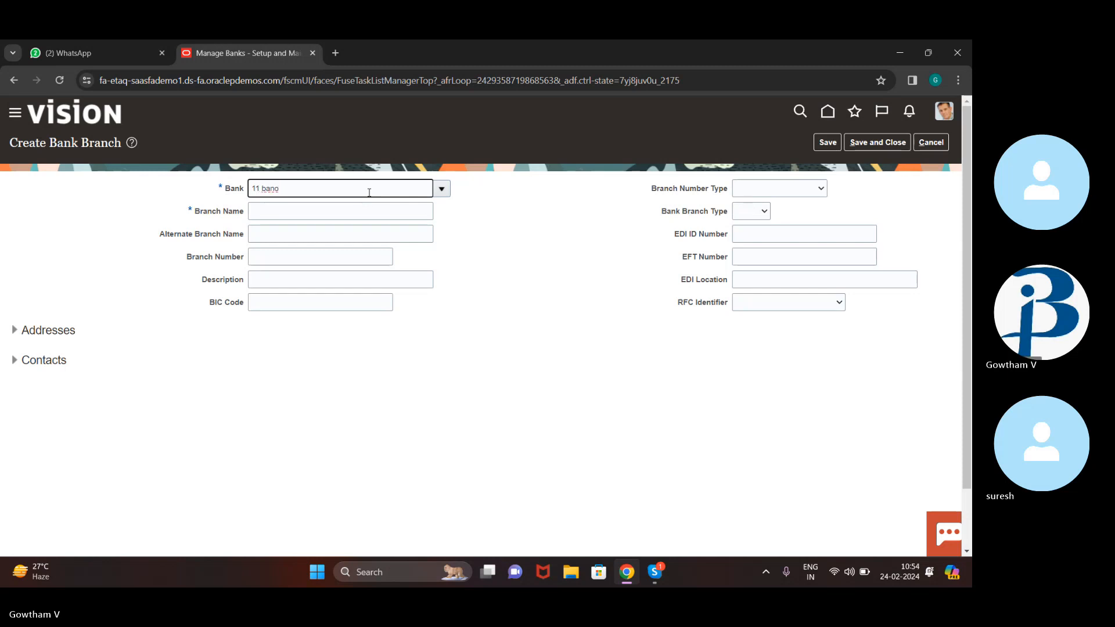
pyautogui.press('BackSpace')
pyautogui.write('k o')
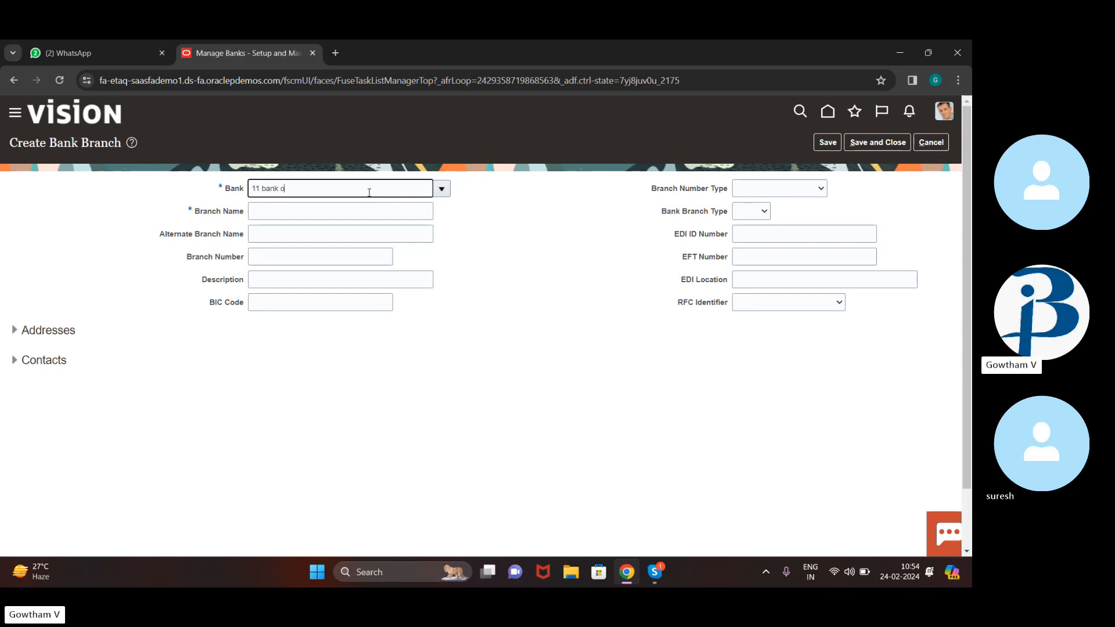
pyautogui.write('f america')
pyautogui.press('BackSpace')
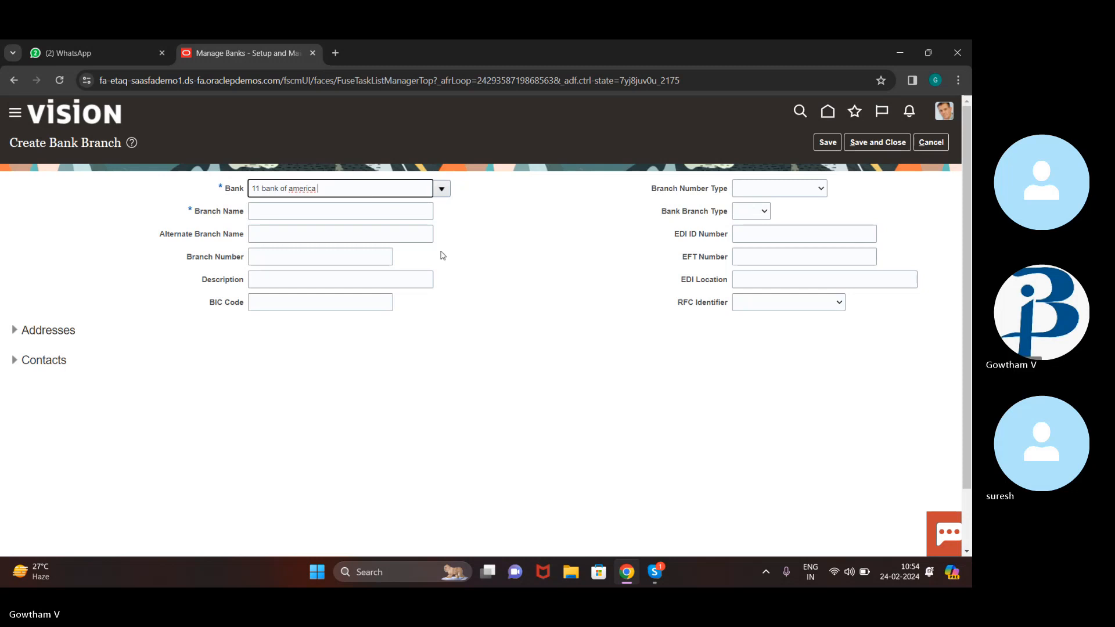
pyautogui.click(386, 208)
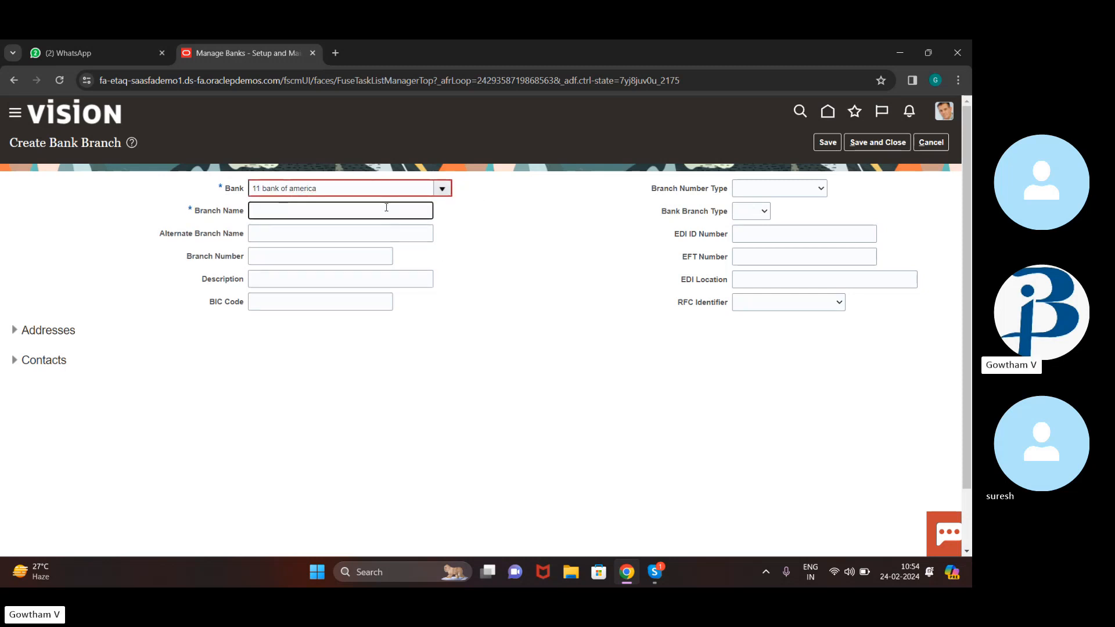
pyautogui.write('11 main branch')
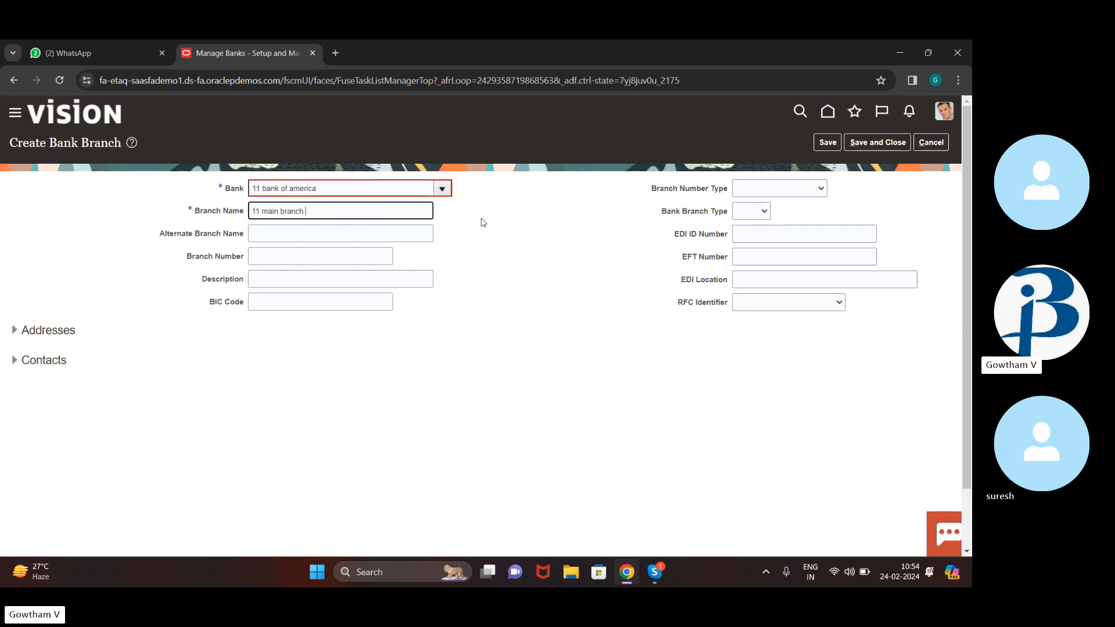
# - Expand the branch's Addresses section and try to save and close the new branch
pyautogui.click(14, 334)
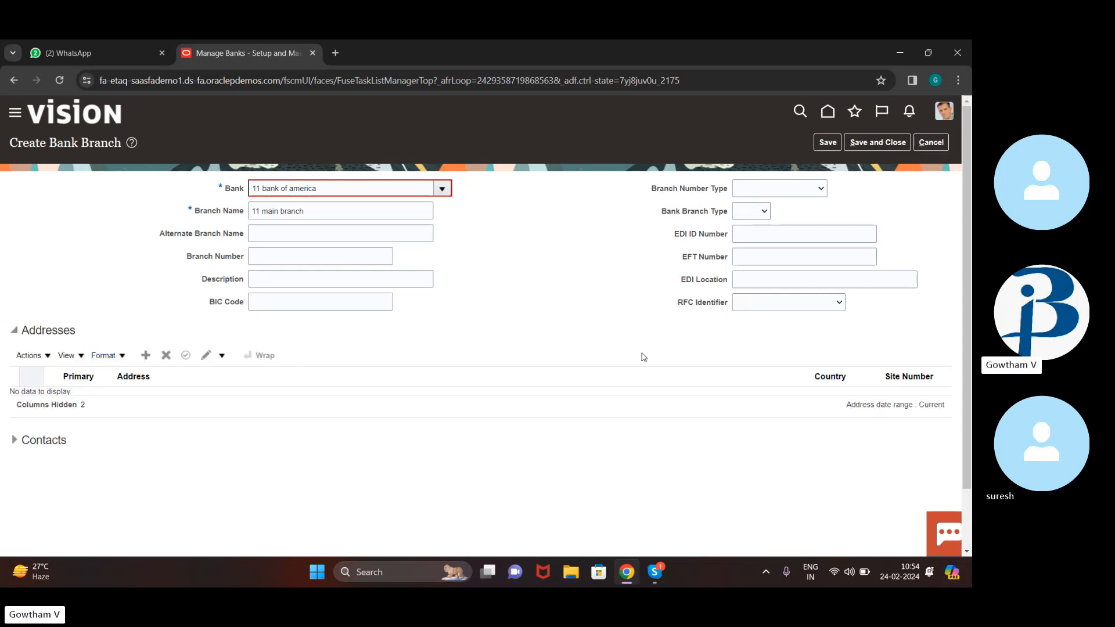
pyautogui.moveTo(581, 410); pyautogui.dragTo(457, 142)
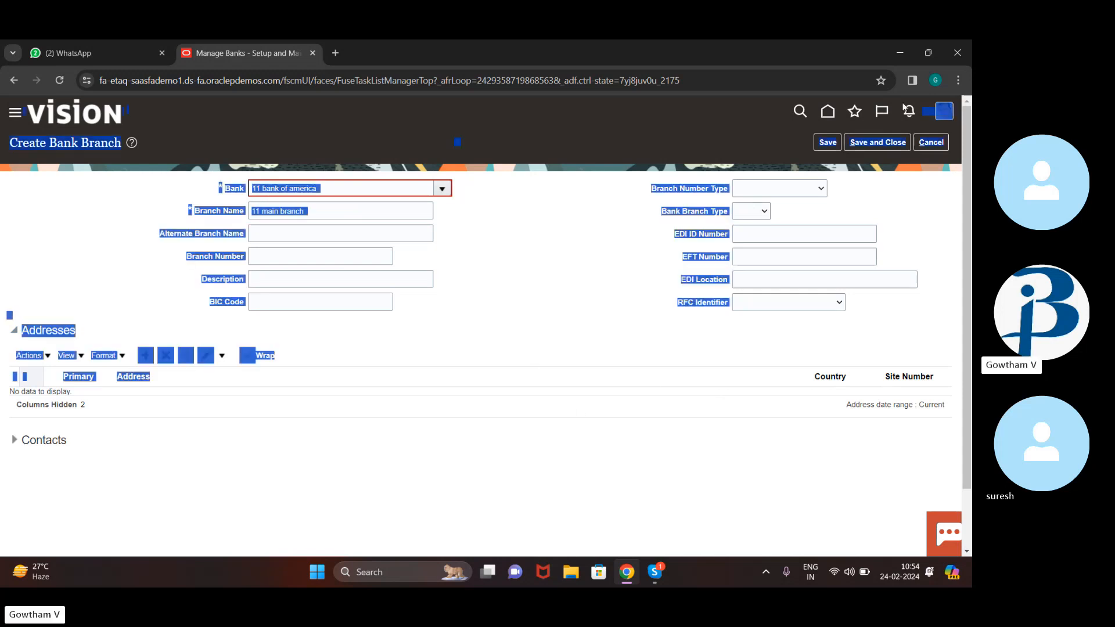
pyautogui.click(866, 144)
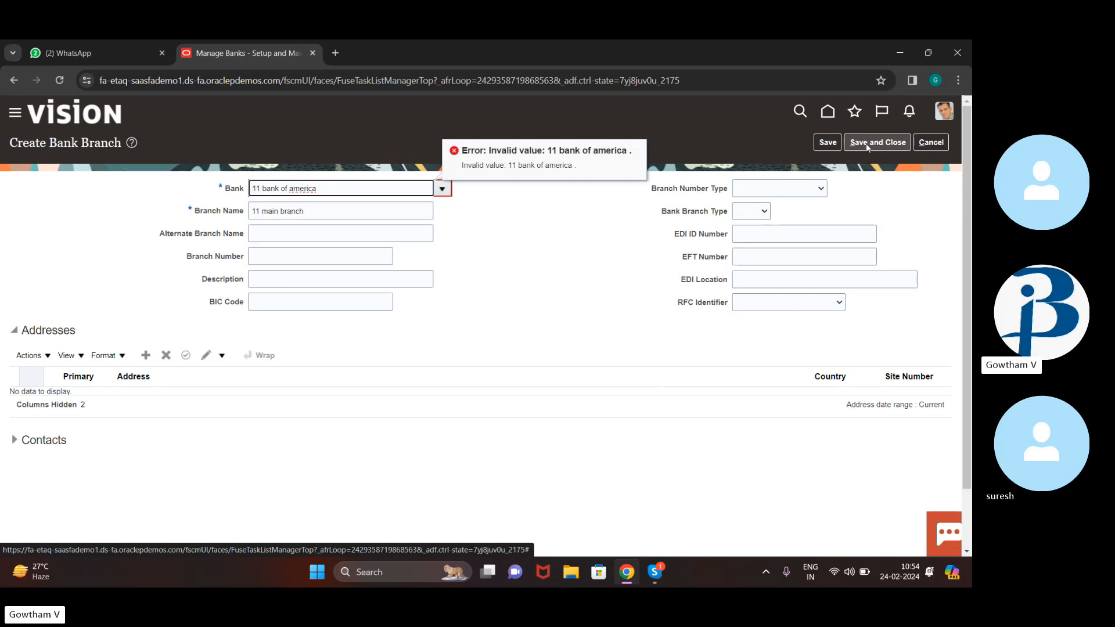
pyautogui.click(466, 251)
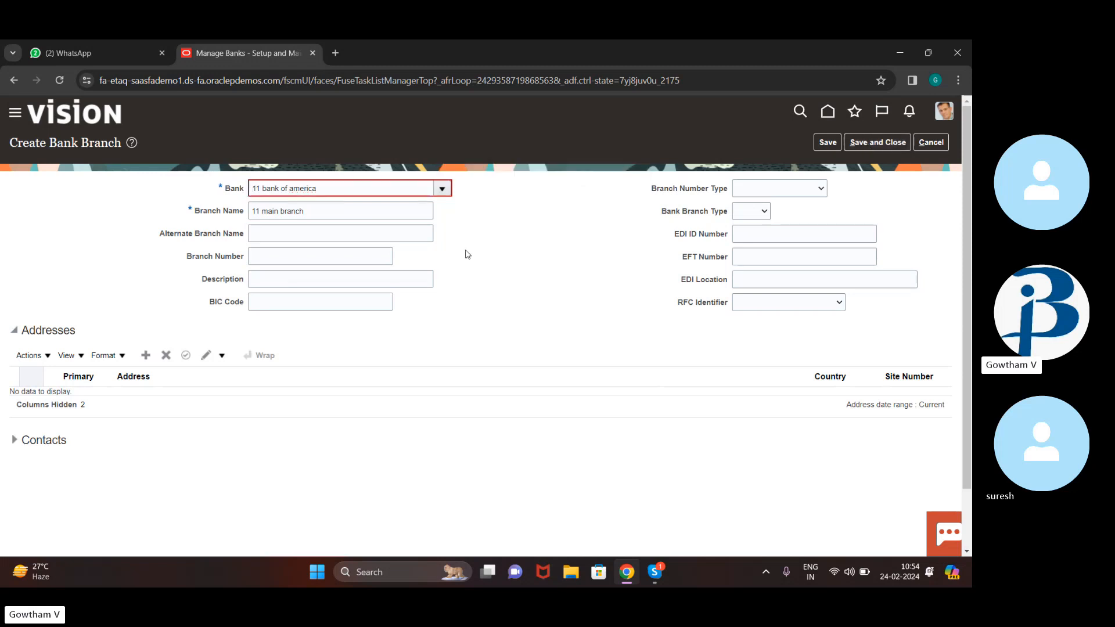
# - Re-enter the branch's bank as "11bank of america" and try to save and close the branch
pyautogui.click(354, 188)
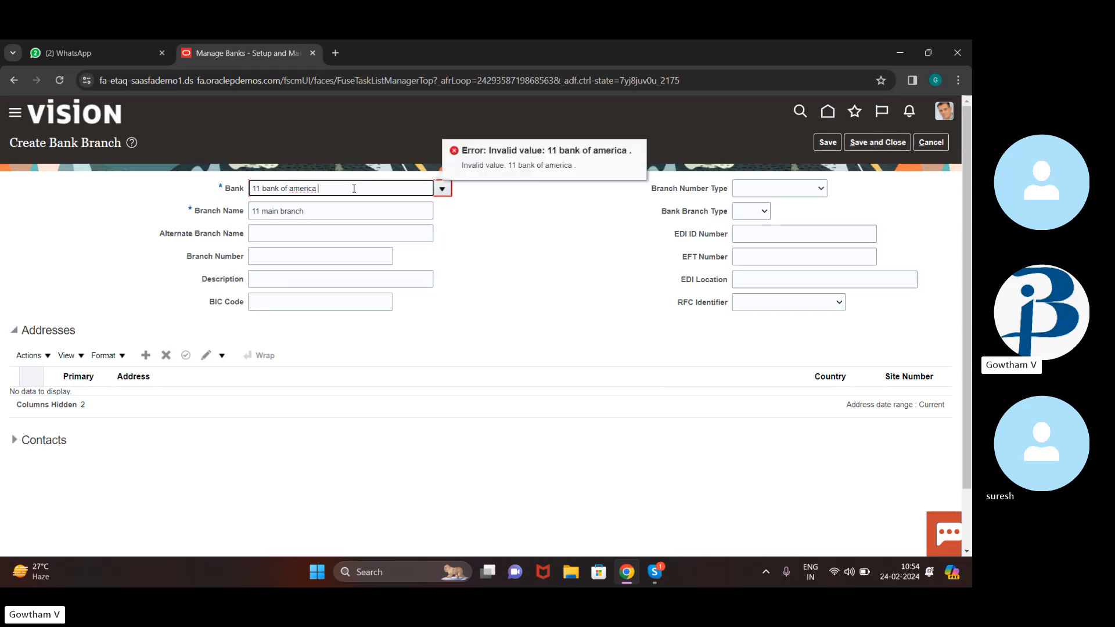
pyautogui.press('BackSpace')
pyautogui.press('BackSpace')
pyautogui.press('BackSpace')
pyautogui.press('BackSpace')
pyautogui.press('BackSpace')
pyautogui.press('BackSpace')
pyautogui.press('BackSpace')
pyautogui.press('BackSpace')
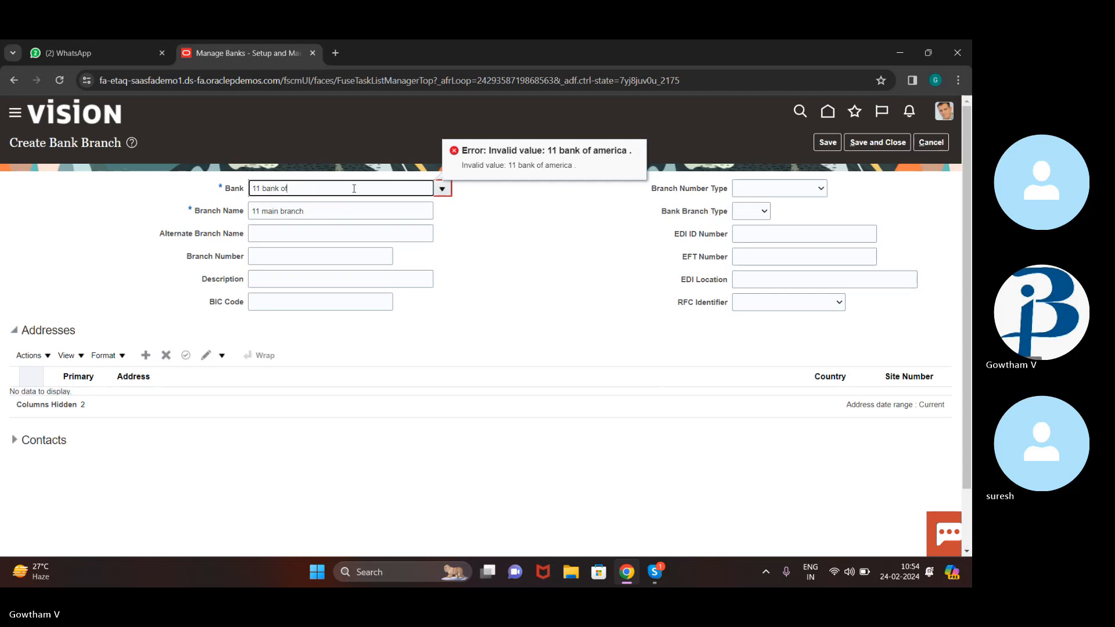
pyautogui.press('BackSpace')
pyautogui.press('BackSpace')
pyautogui.press('BackSpace')
pyautogui.press('BackSpace')
pyautogui.press('BackSpace')
pyautogui.press('BackSpace')
pyautogui.press('BackSpace')
pyautogui.write('bank of')
pyautogui.write(' meric')
pyautogui.press('BackSpace')
pyautogui.press('BackSpace')
pyautogui.press('BackSpace')
pyautogui.press('BackSpace')
pyautogui.write('america')
pyautogui.click(866, 142)
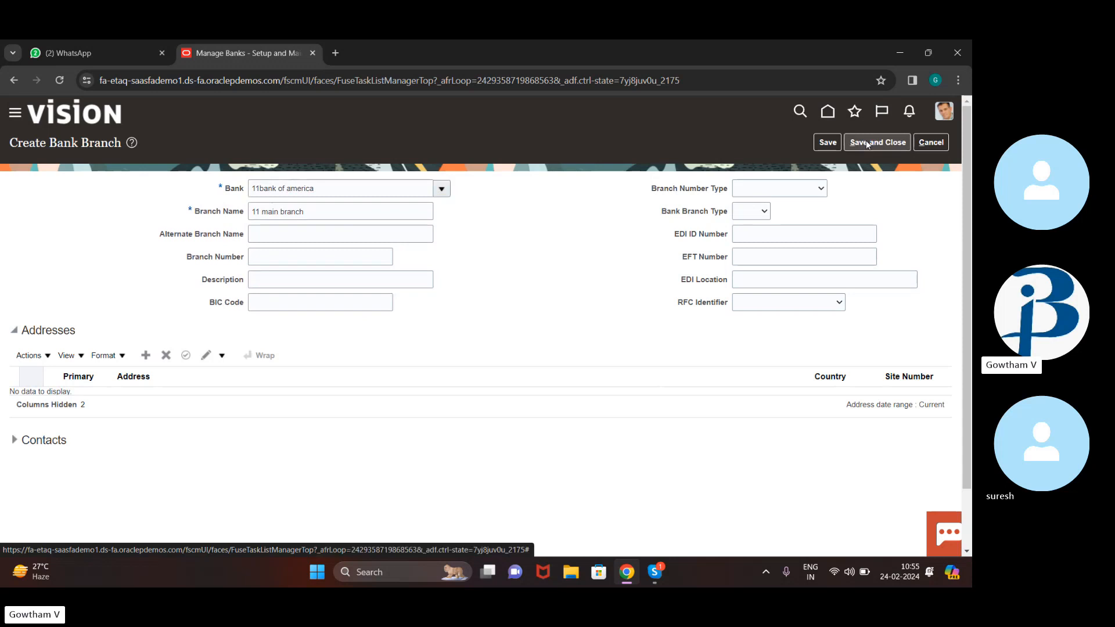
pyautogui.click(880, 145)
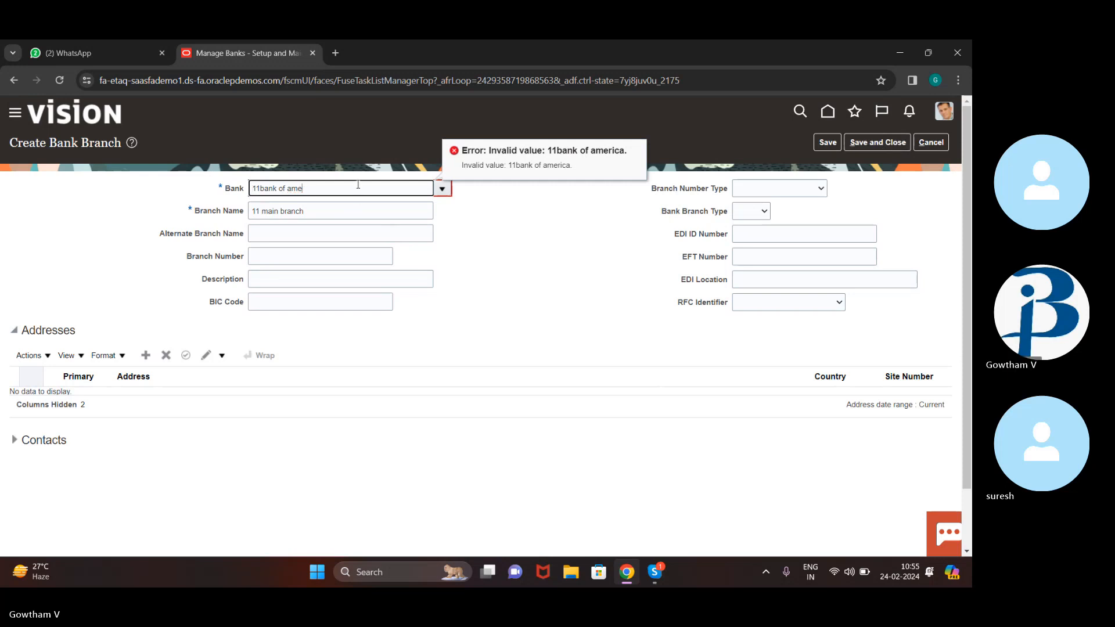
# - Clear the branch's bank value and choose "11 bank of america" from the list of existing banks
pyautogui.press('BackSpace')
pyautogui.press('BackSpace')
pyautogui.press('BackSpace')
pyautogui.press('BackSpace')
pyautogui.press('BackSpace')
pyautogui.press('BackSpace')
pyautogui.press('BackSpace')
pyautogui.press('BackSpace')
pyautogui.press('BackSpace')
pyautogui.press('BackSpace')
pyautogui.press('BackSpace')
pyautogui.press('BackSpace')
pyautogui.press('BackSpace')
pyautogui.press('BackSpace')
pyautogui.press('BackSpace')
pyautogui.press('BackSpace')
pyautogui.click(442, 189)
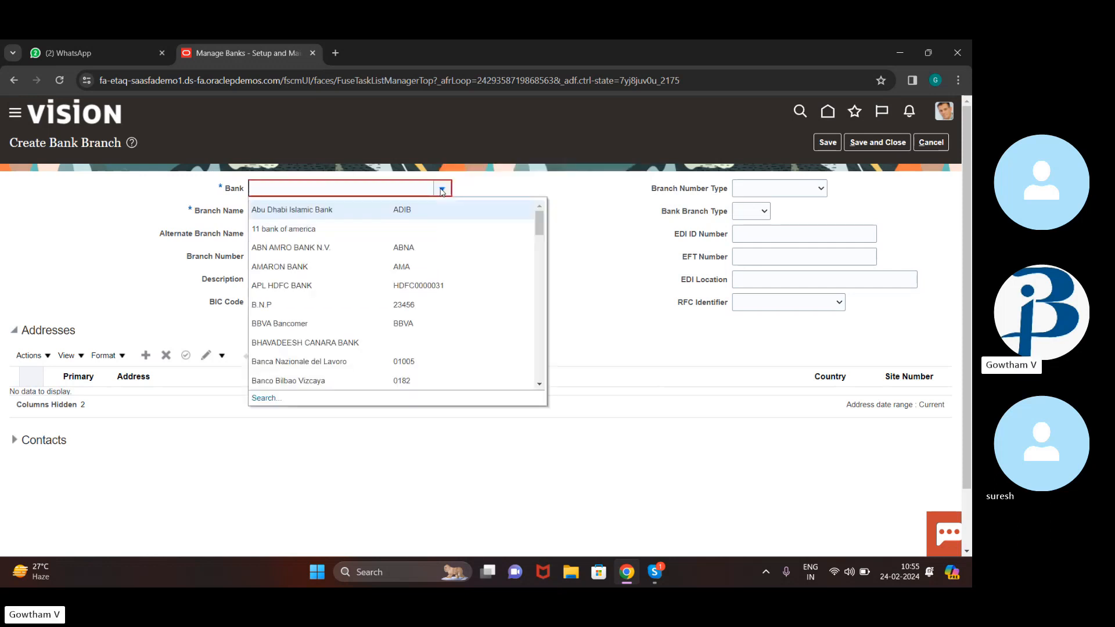
pyautogui.click(385, 228)
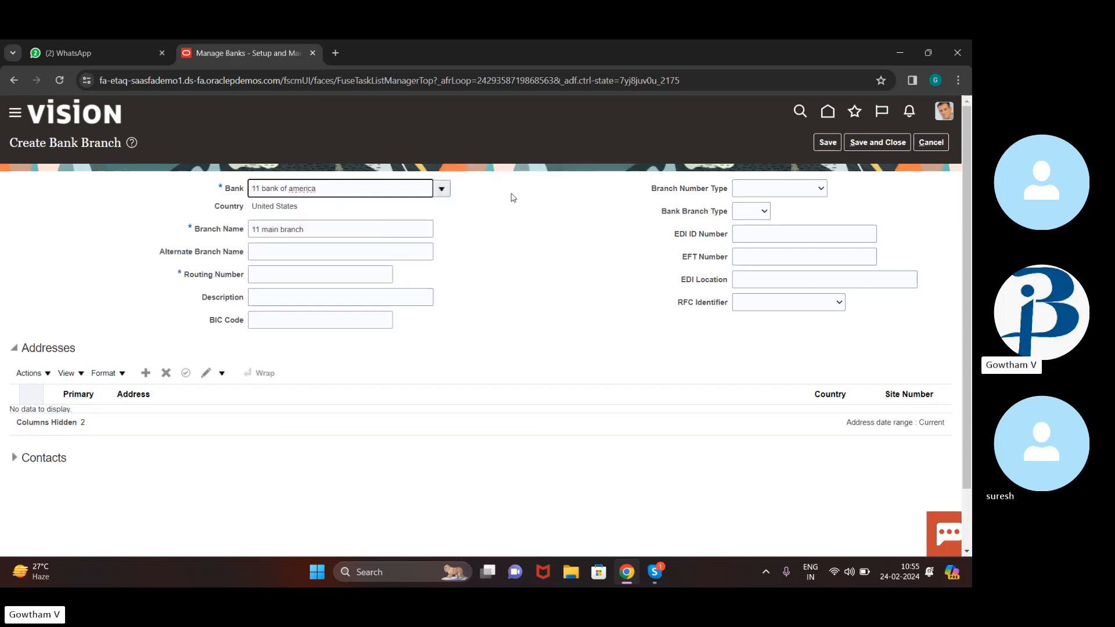
# - Enter the branch's required routing number, save and close the branch, and acknowledge the message
pyautogui.click(897, 142)
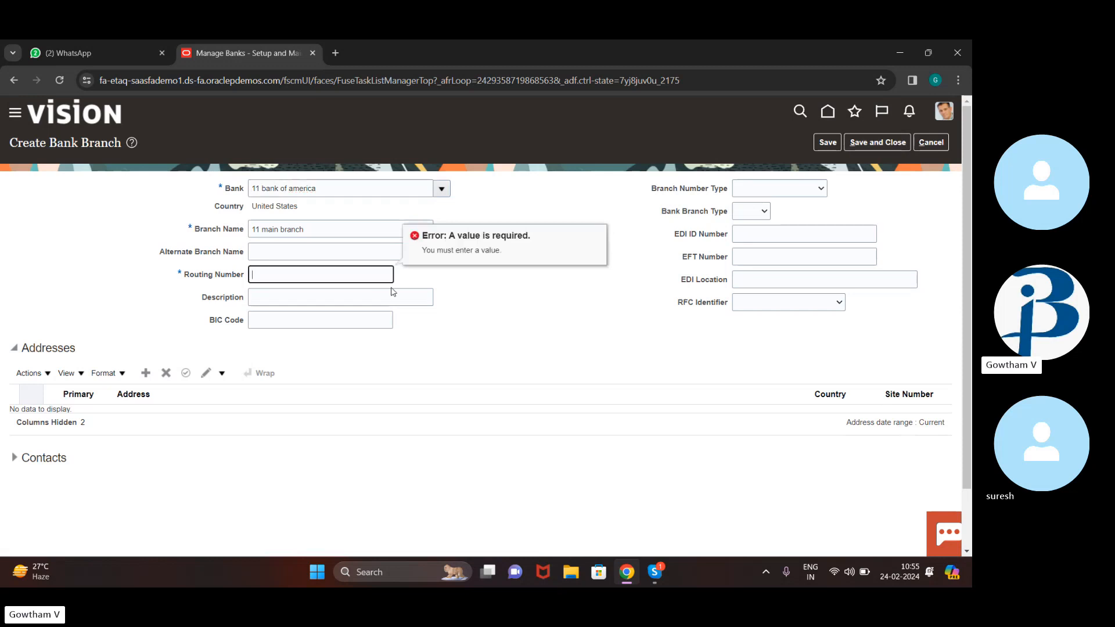
pyautogui.write('0610')
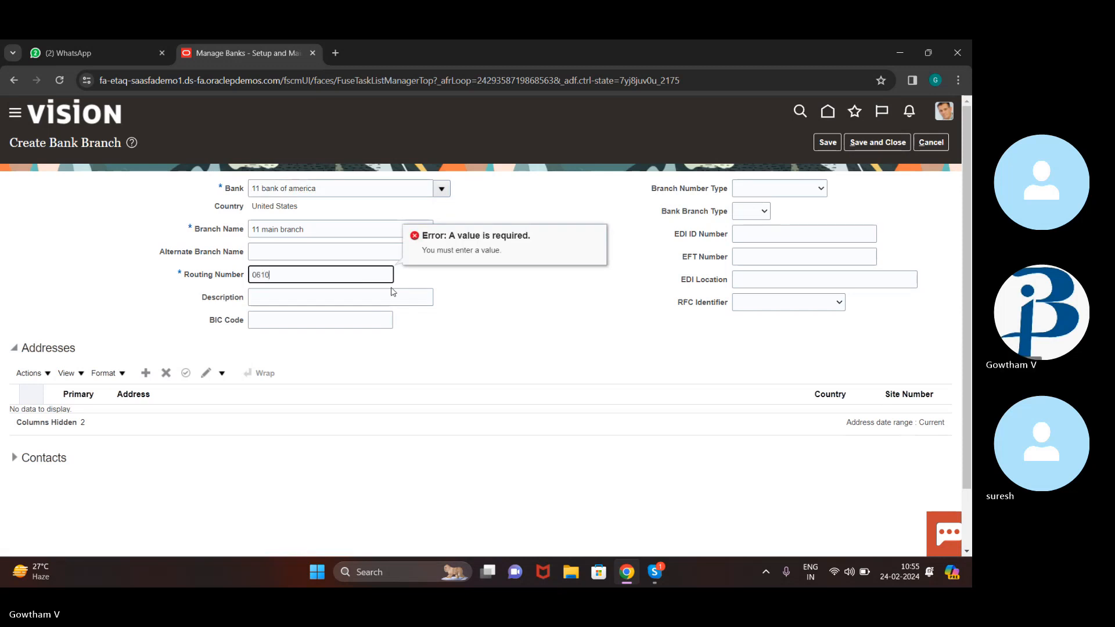
pyautogui.write('00052')
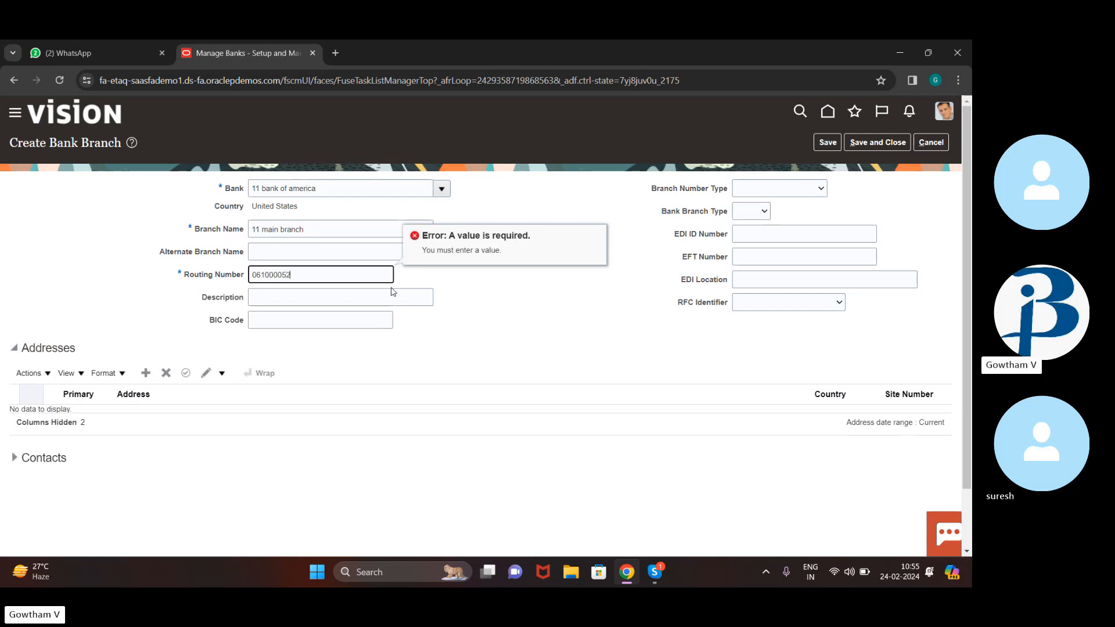
pyautogui.click(860, 142)
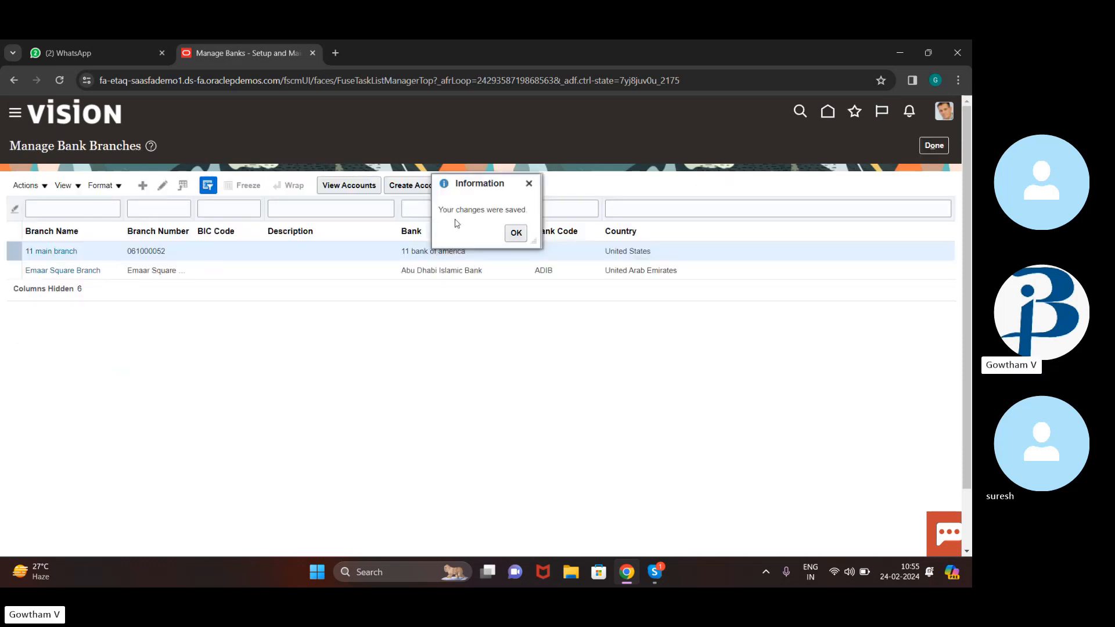
pyautogui.click(515, 233)
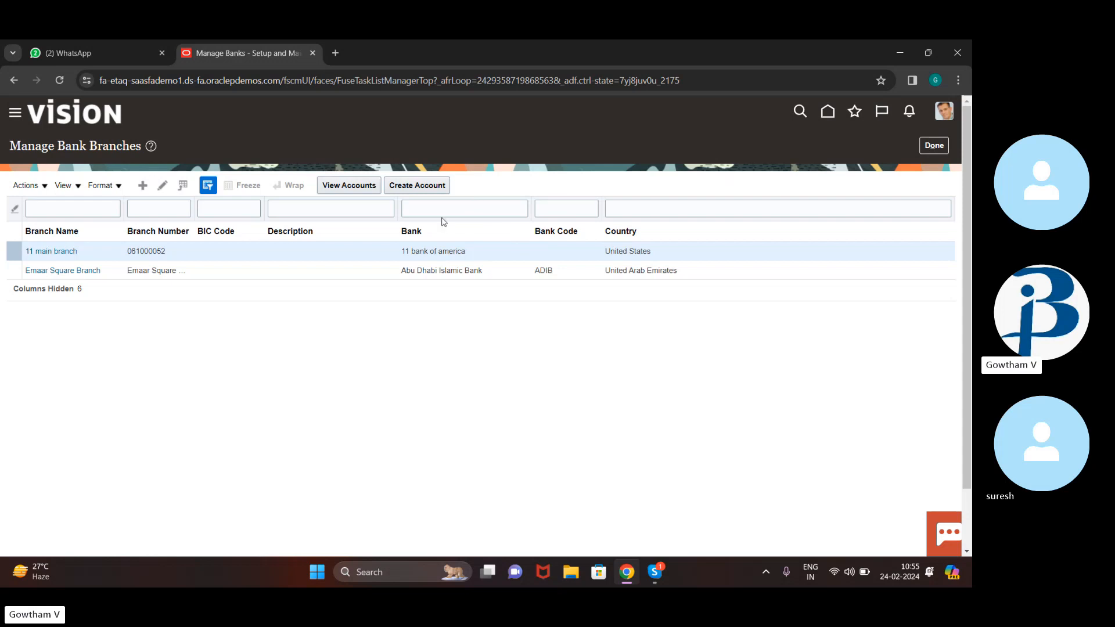
# - Start a bank account for 11 main branch named "11 deposite", entering its account number and setting the currency to USD - US Dollar
pyautogui.click(427, 185)
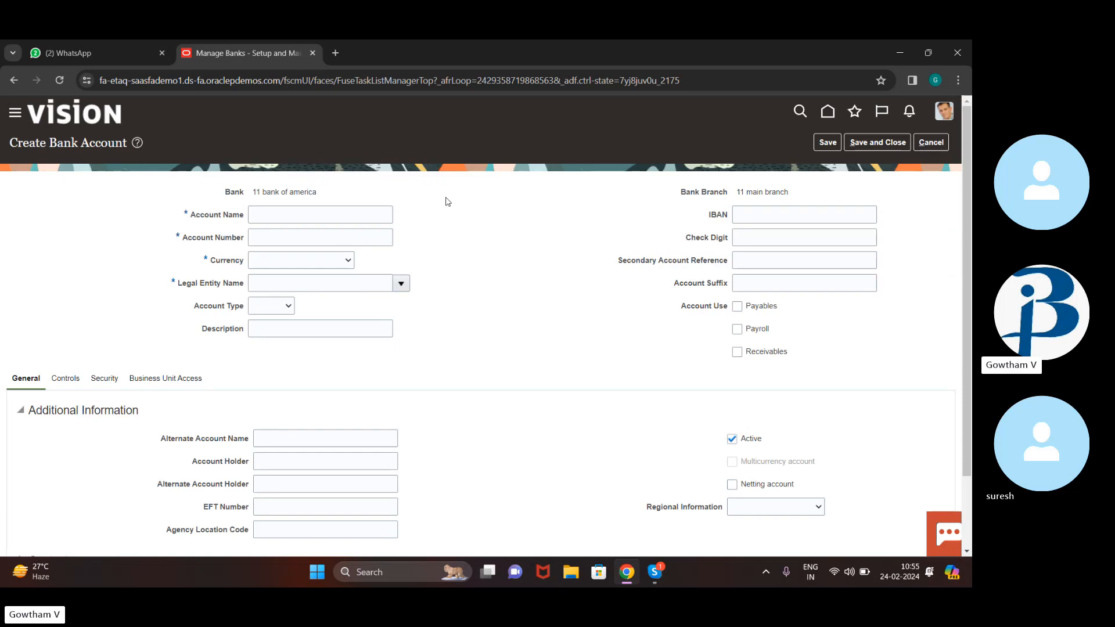
pyautogui.click(292, 209)
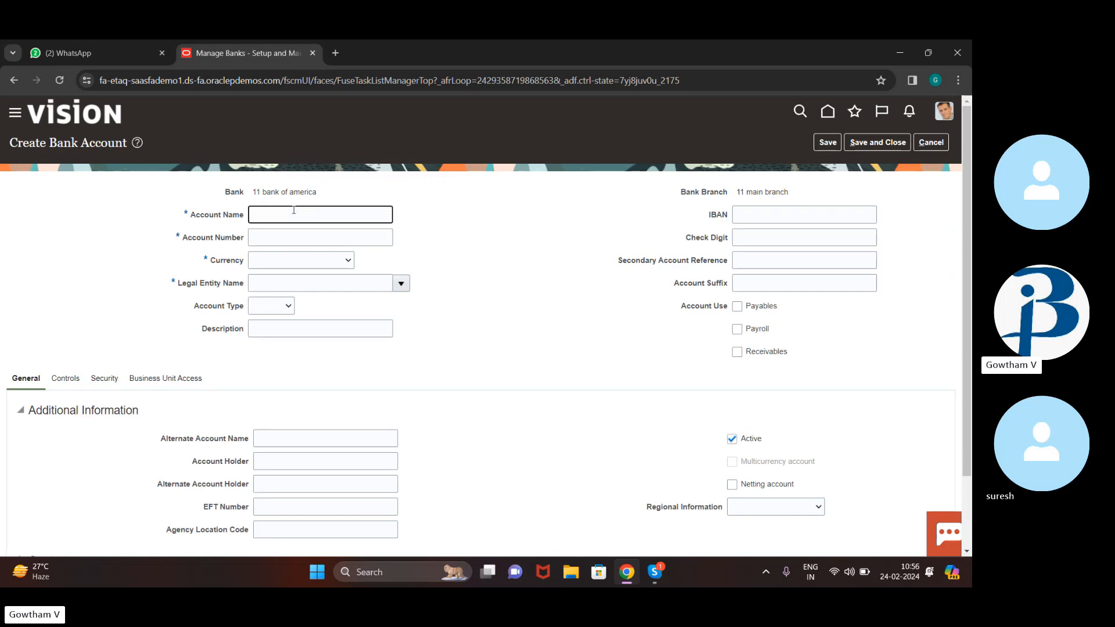
pyautogui.write('11 depositw')
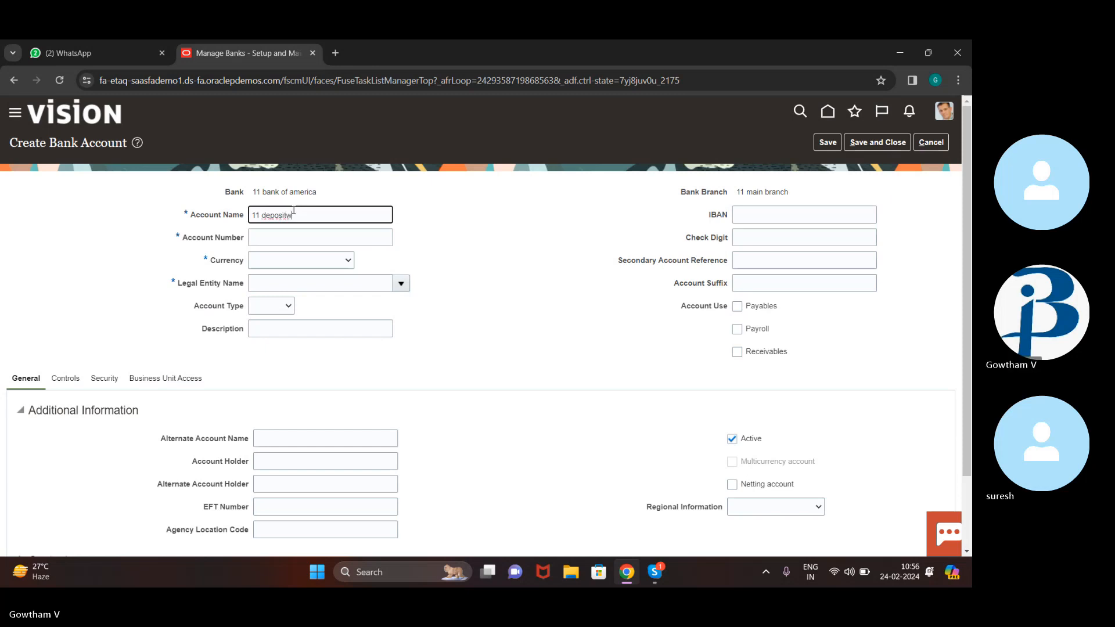
pyautogui.press('BackSpace')
pyautogui.write('e')
pyautogui.click(285, 233)
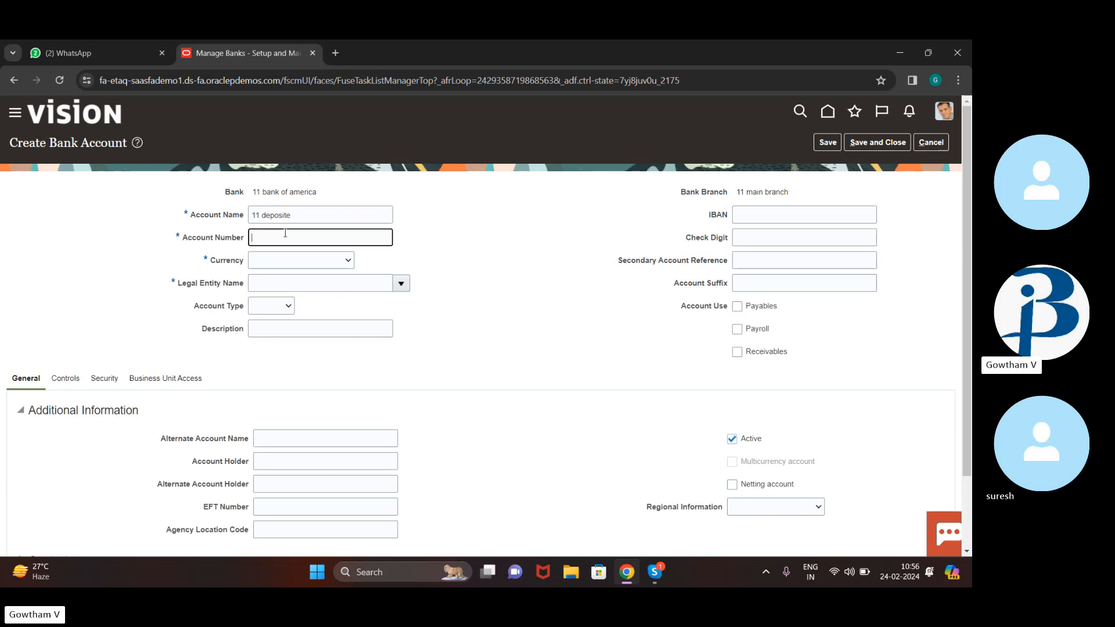
pyautogui.write('1198765')
pyautogui.click(336, 261)
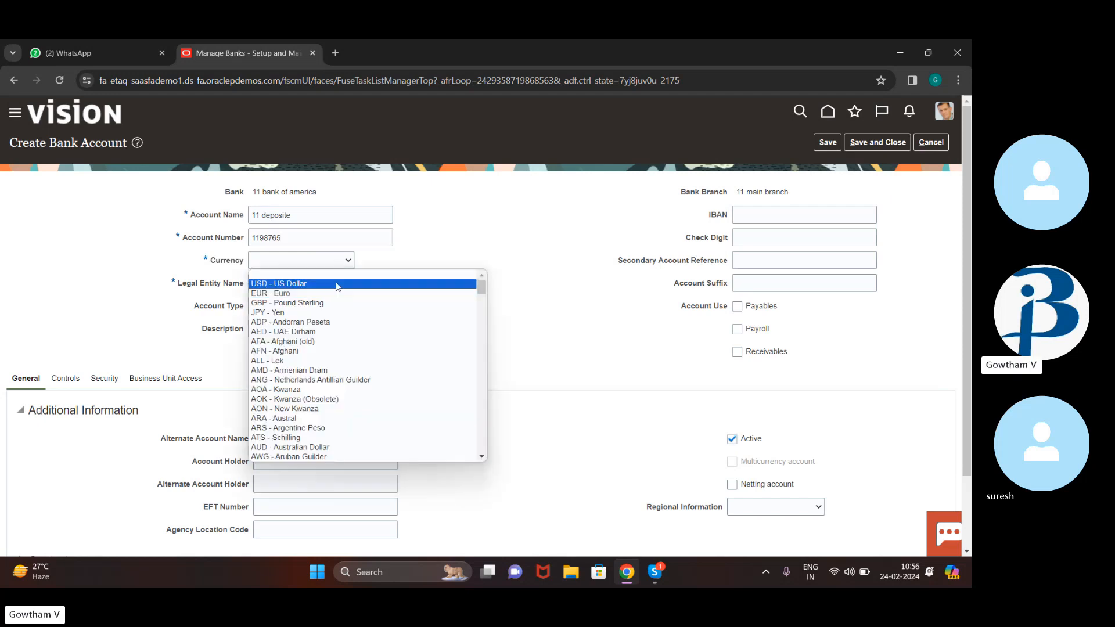
pyautogui.click(337, 283)
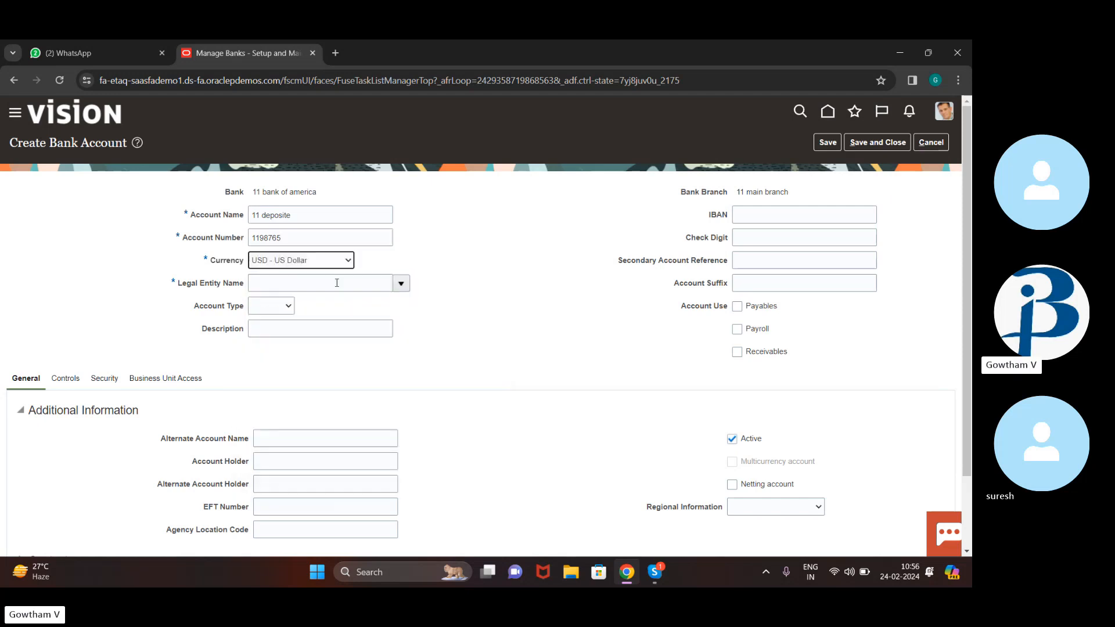
# - Set the bank account's legal entity to US1 Legal Entity and its account type to Checking
pyautogui.click(402, 286)
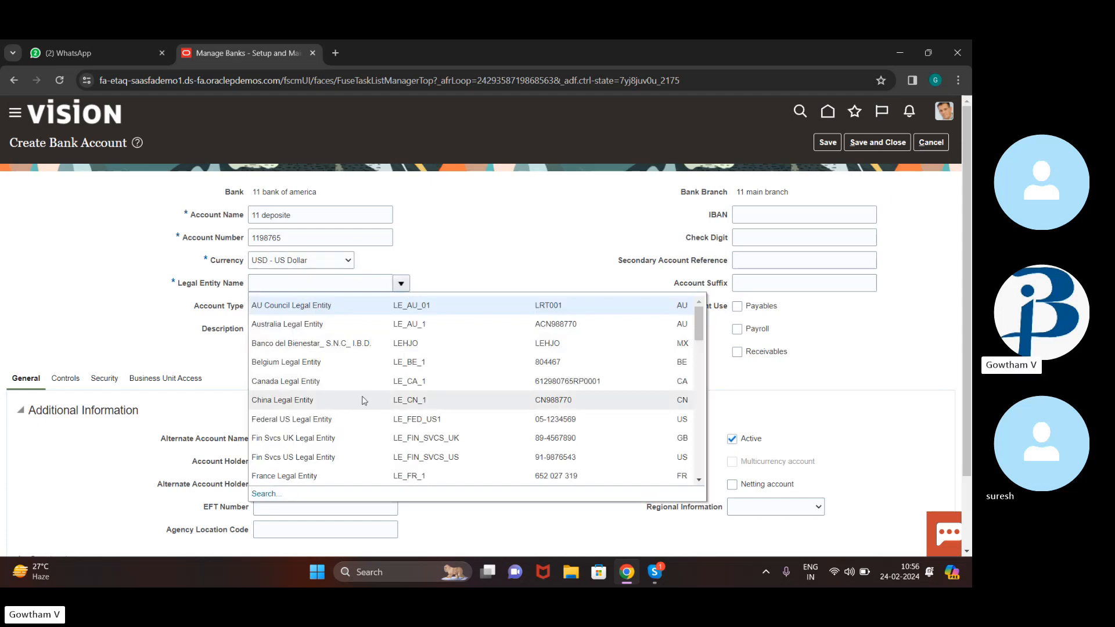
pyautogui.scroll(-5, 365, 401)
pyautogui.scroll(-10, 364, 401)
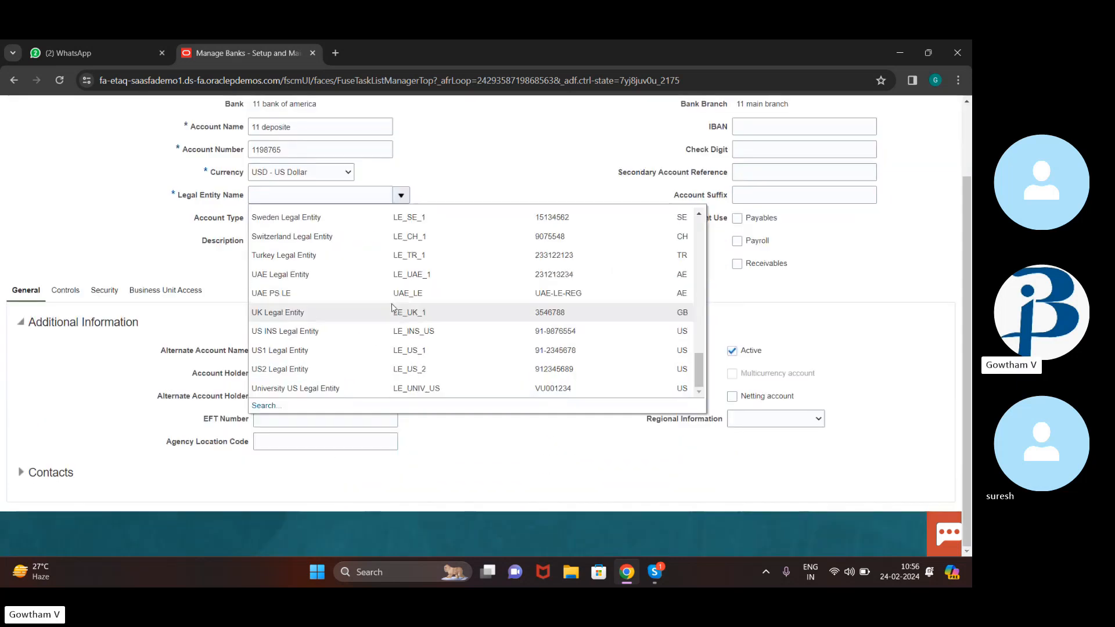
pyautogui.scroll(1, 392, 308)
pyautogui.scroll(-1, 392, 308)
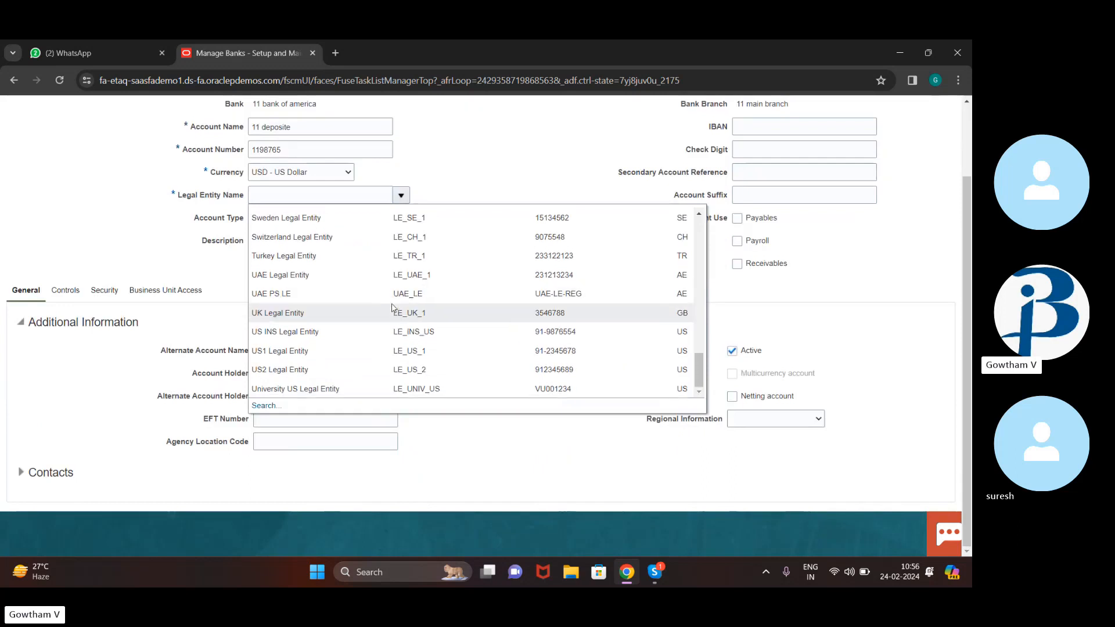
pyautogui.click(393, 354)
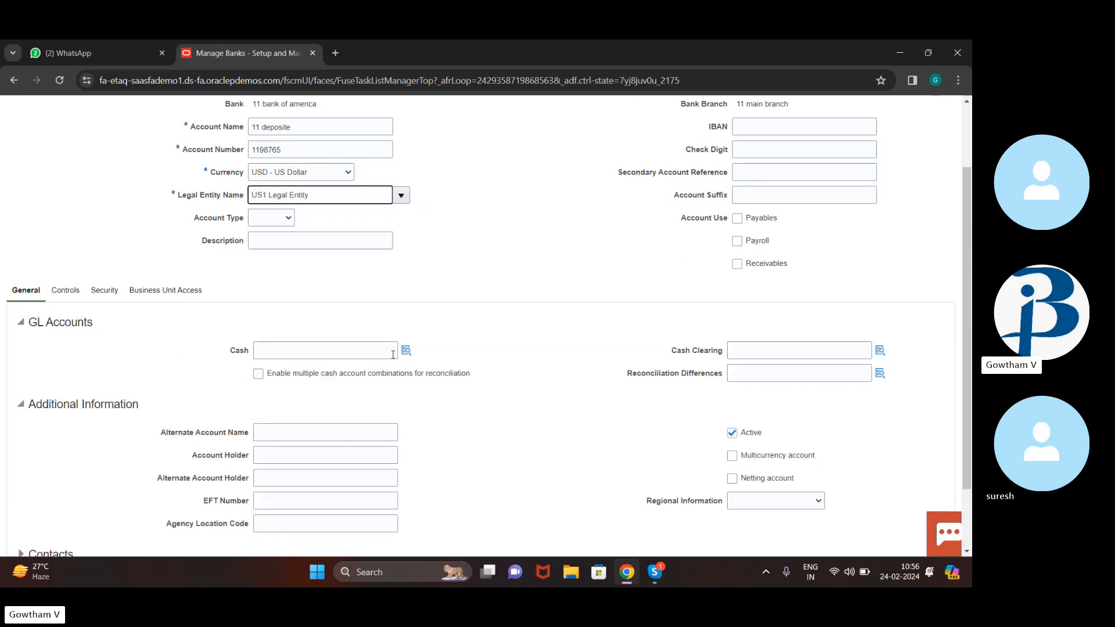
pyautogui.click(287, 223)
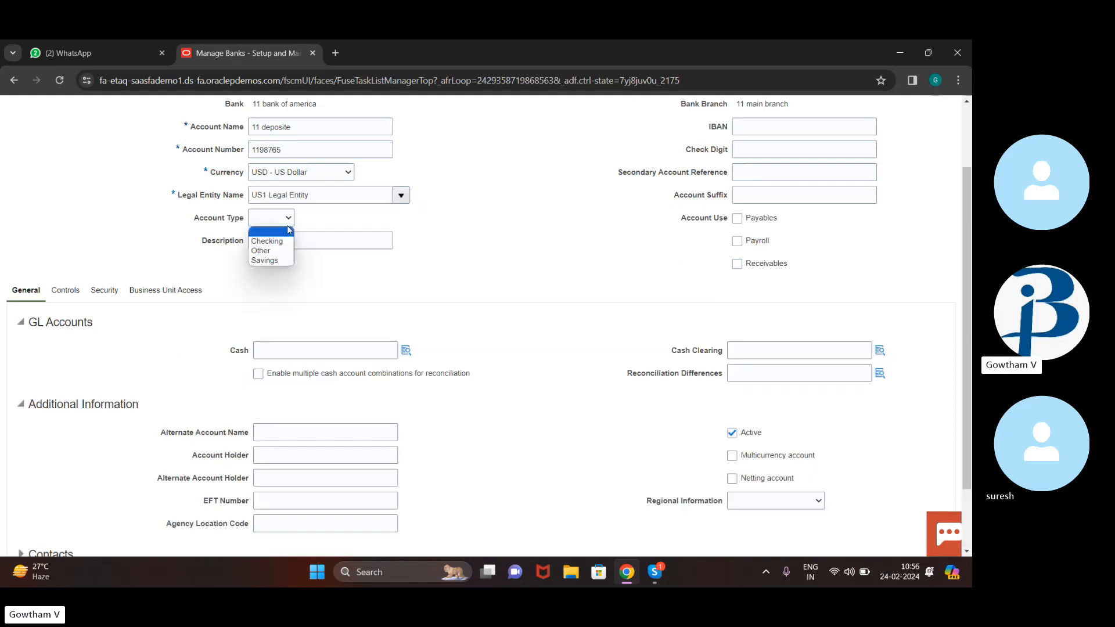
pyautogui.click(279, 240)
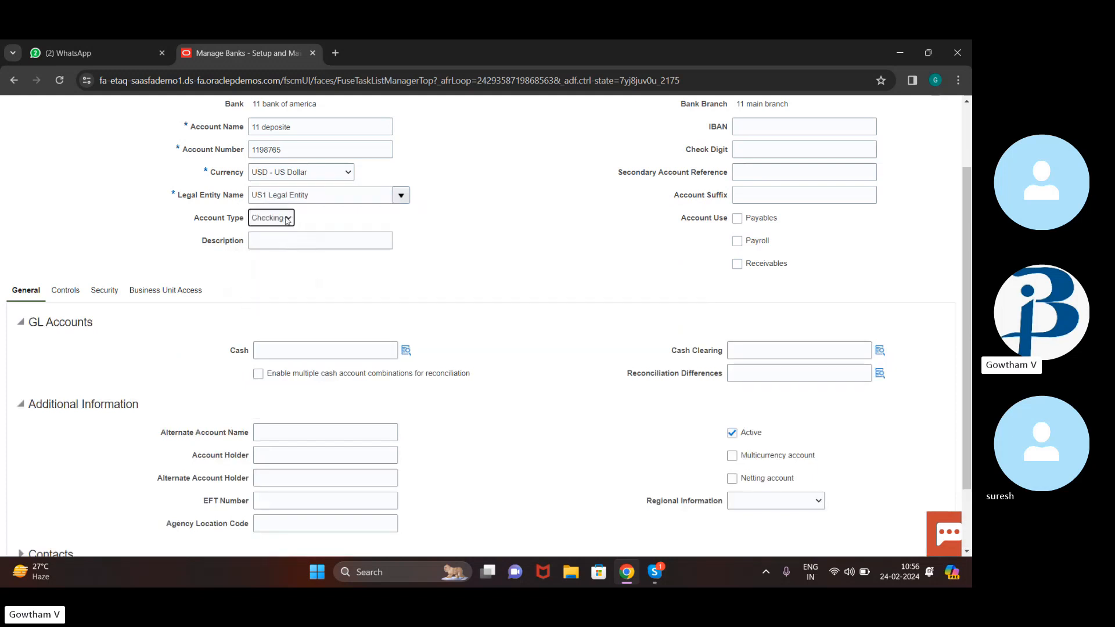
pyautogui.click(287, 219)
pyautogui.click(287, 219)
pyautogui.click(330, 230)
pyautogui.click(322, 236)
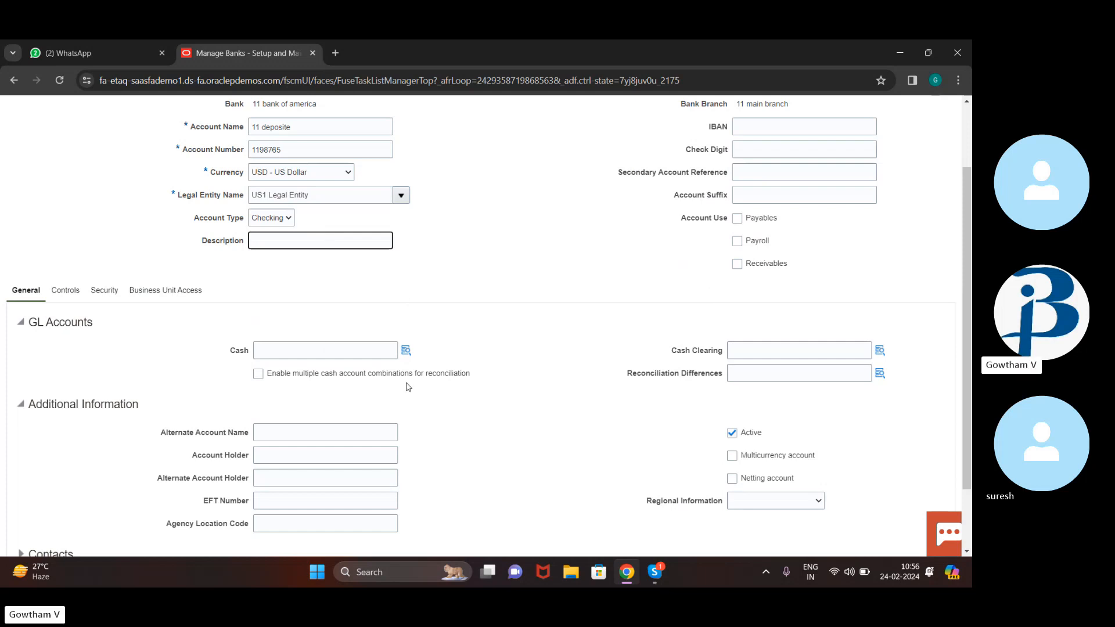
# - Set the bank account's Cash GL combination using account segment 11200, keeping the other default segments
pyautogui.scroll(-2, 408, 386)
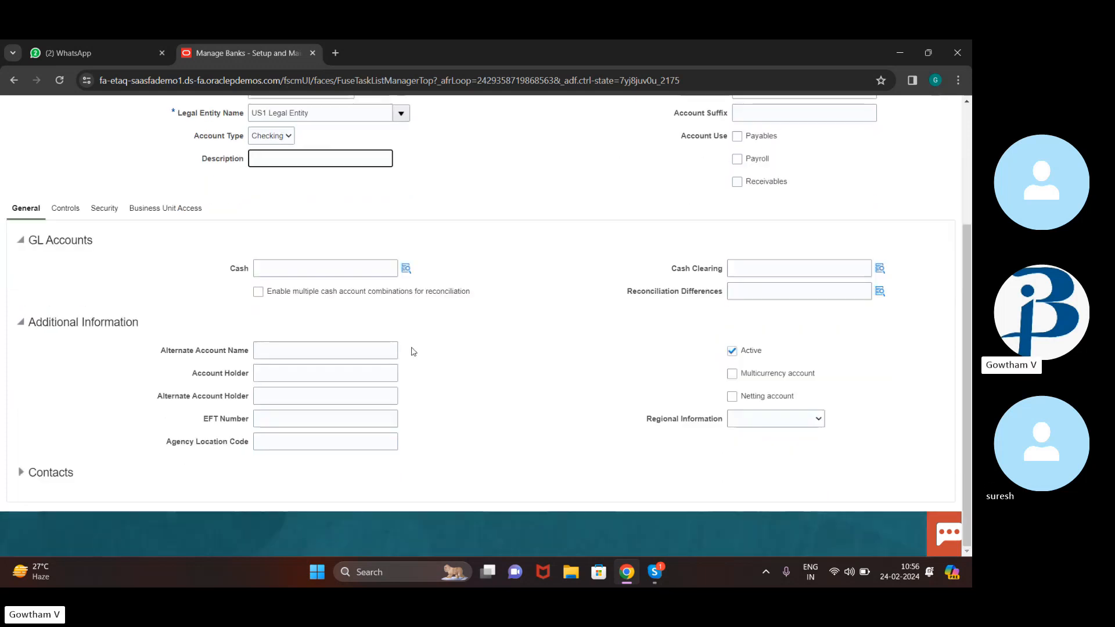
pyautogui.click(404, 270)
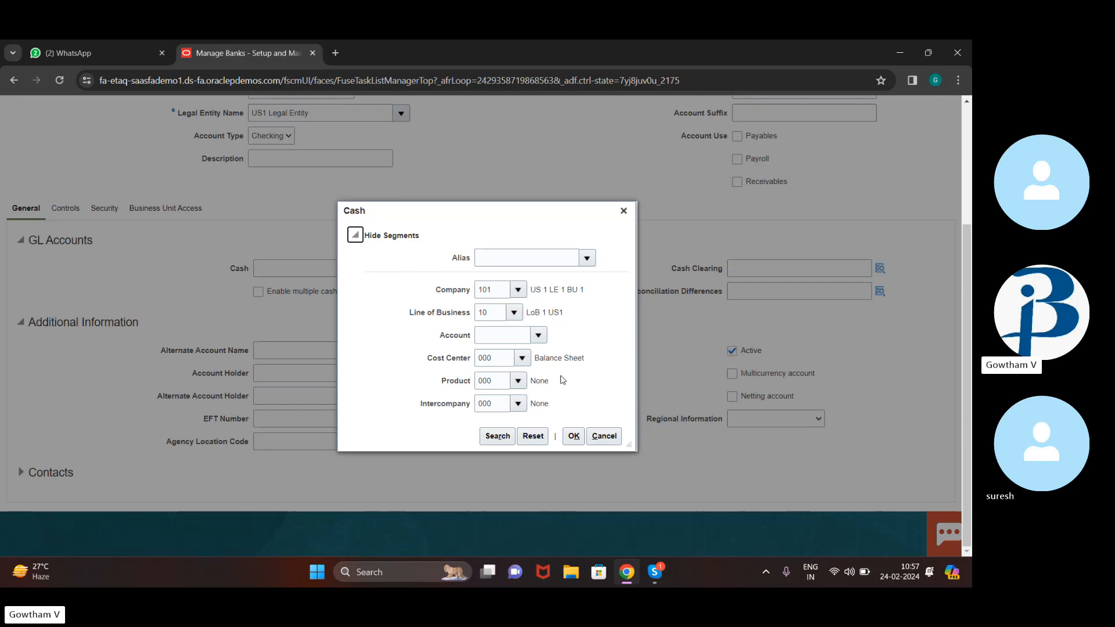
pyautogui.click(500, 336)
pyautogui.write('11200')
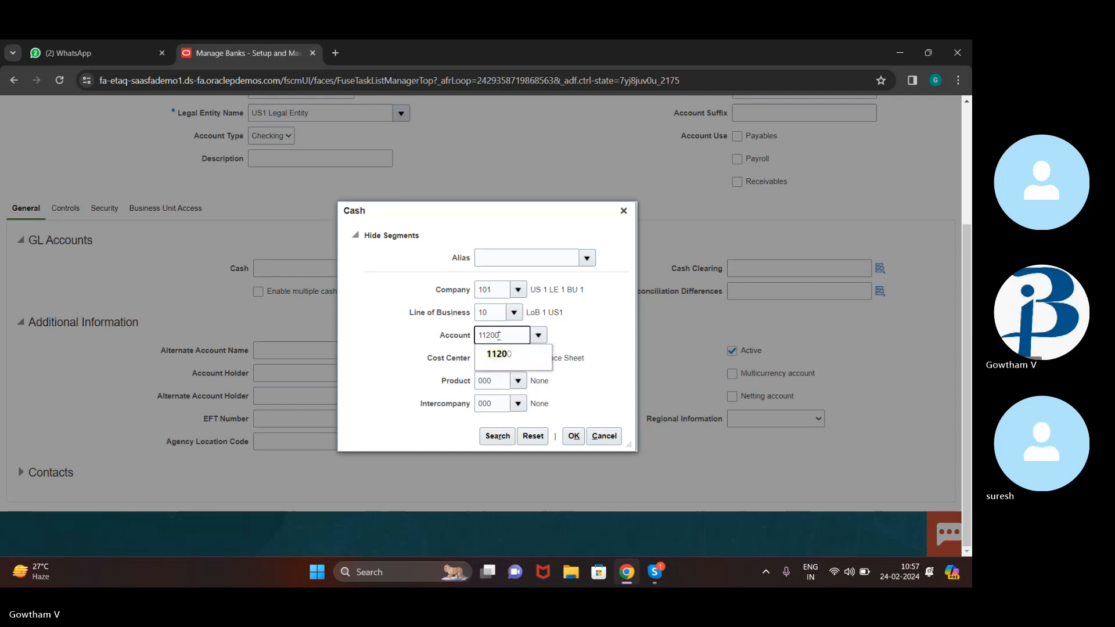
pyautogui.click(499, 354)
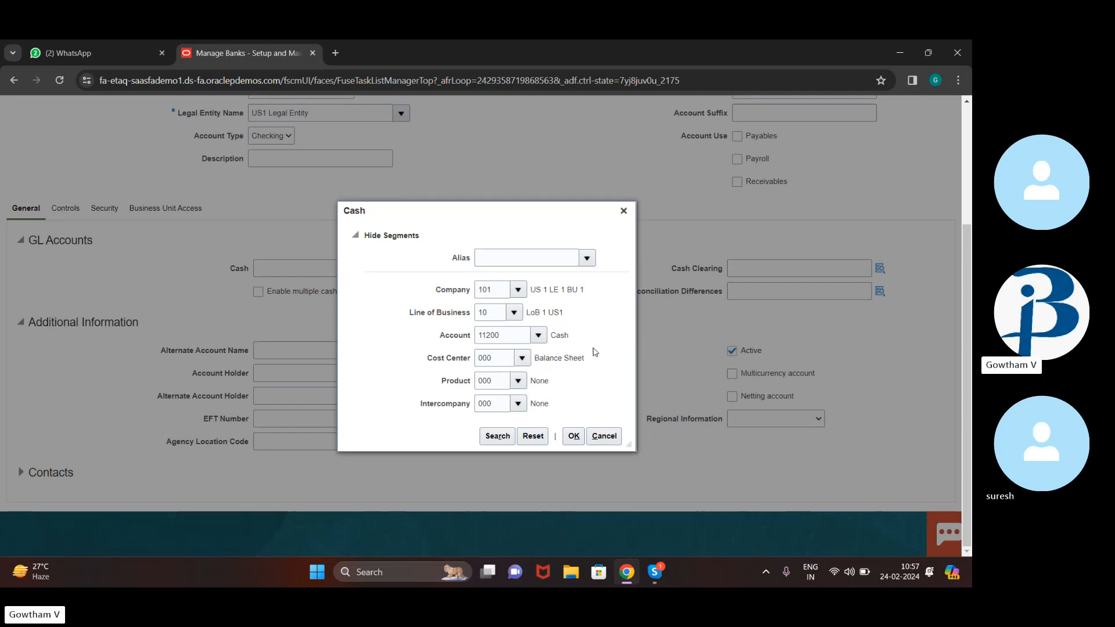
pyautogui.click(496, 358)
pyautogui.click(569, 437)
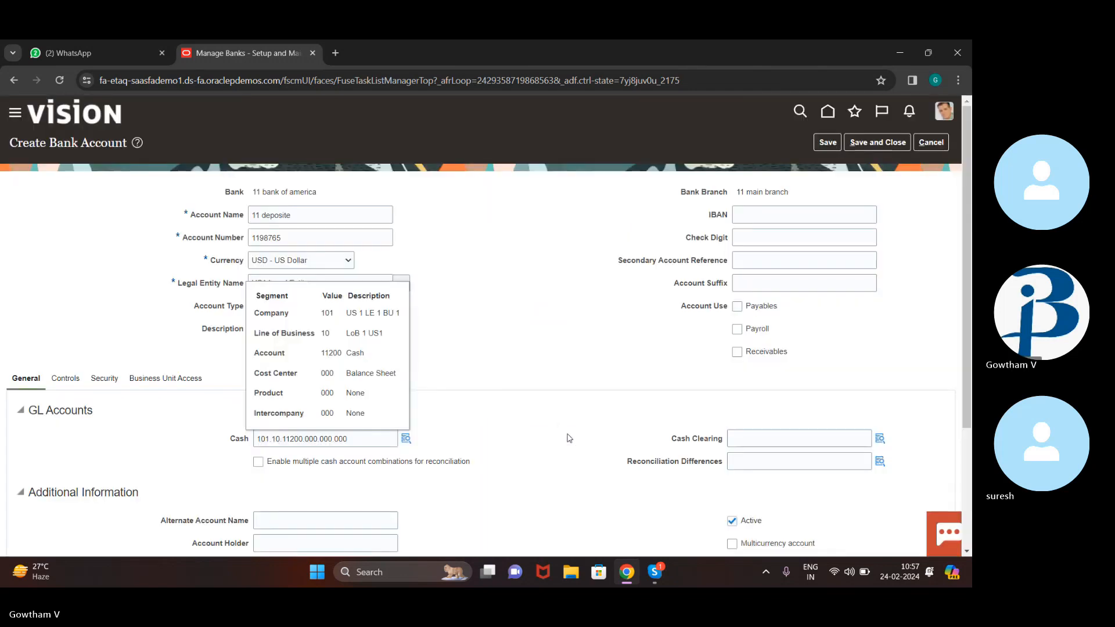
# - Open the Cash Clearing segments, try to confirm the combination with account segment 11510, and dismiss the error
pyautogui.scroll(-3, 562, 340)
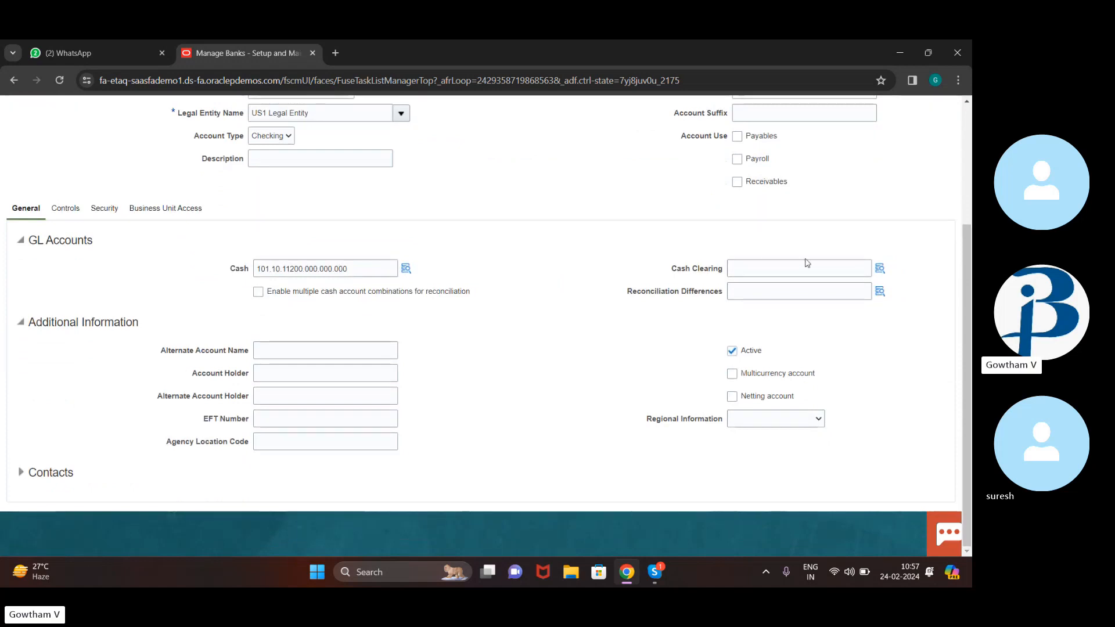
pyautogui.click(879, 270)
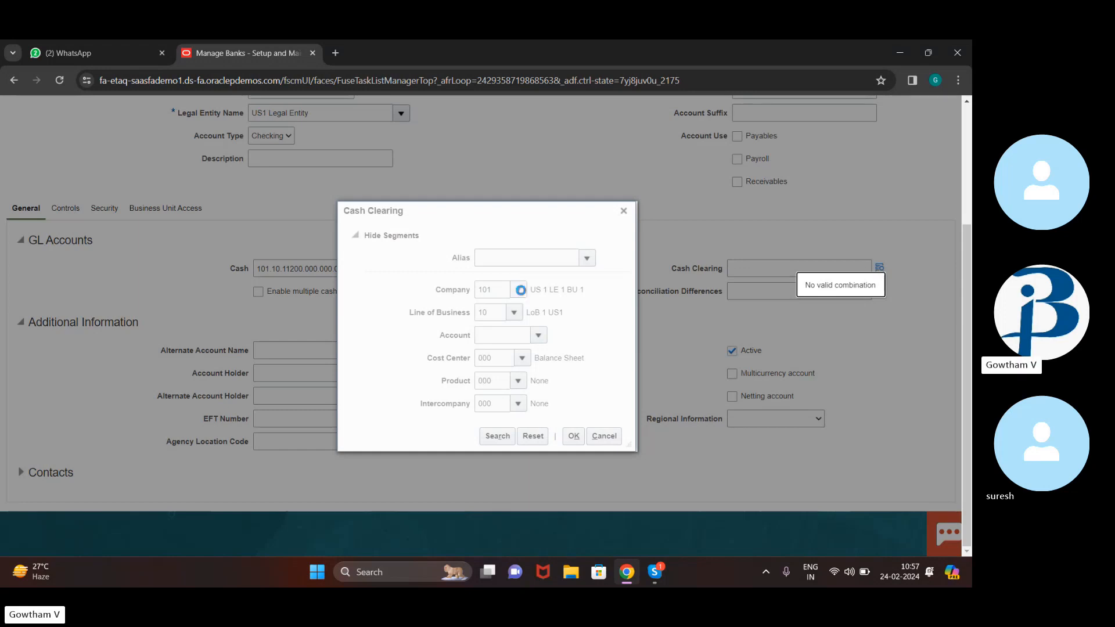
pyautogui.click(509, 337)
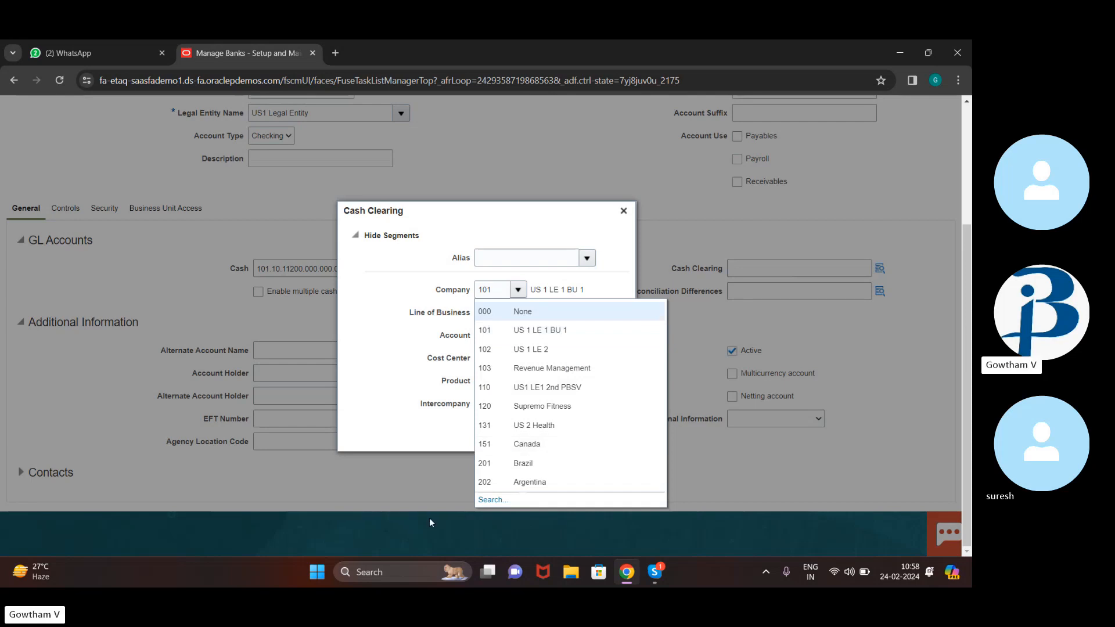
pyautogui.click(596, 309)
pyautogui.click(520, 336)
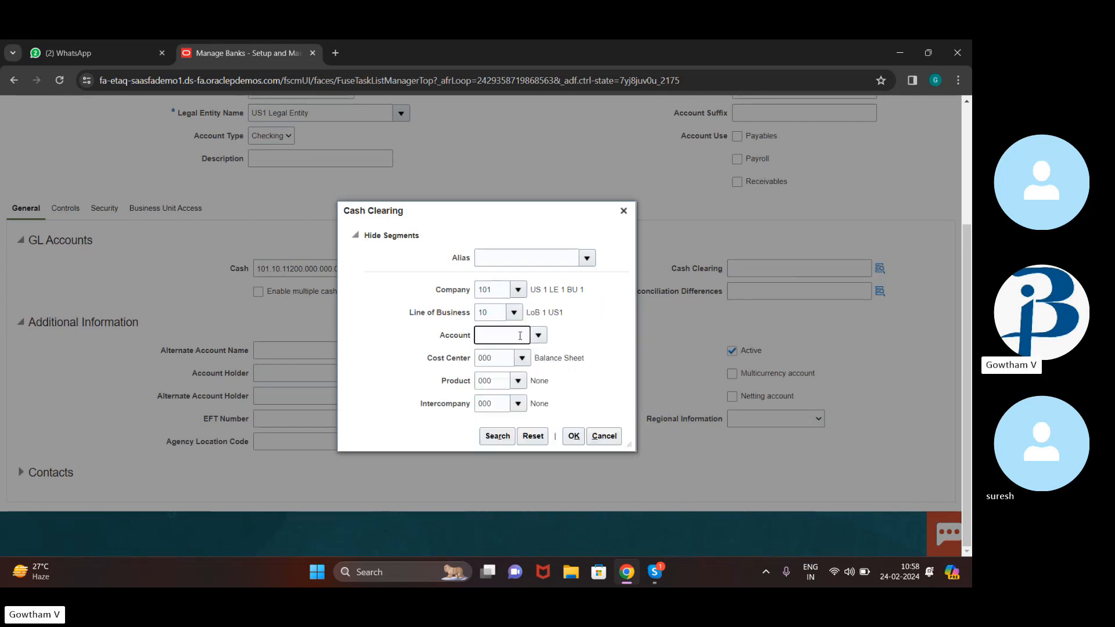
pyautogui.write('11510')
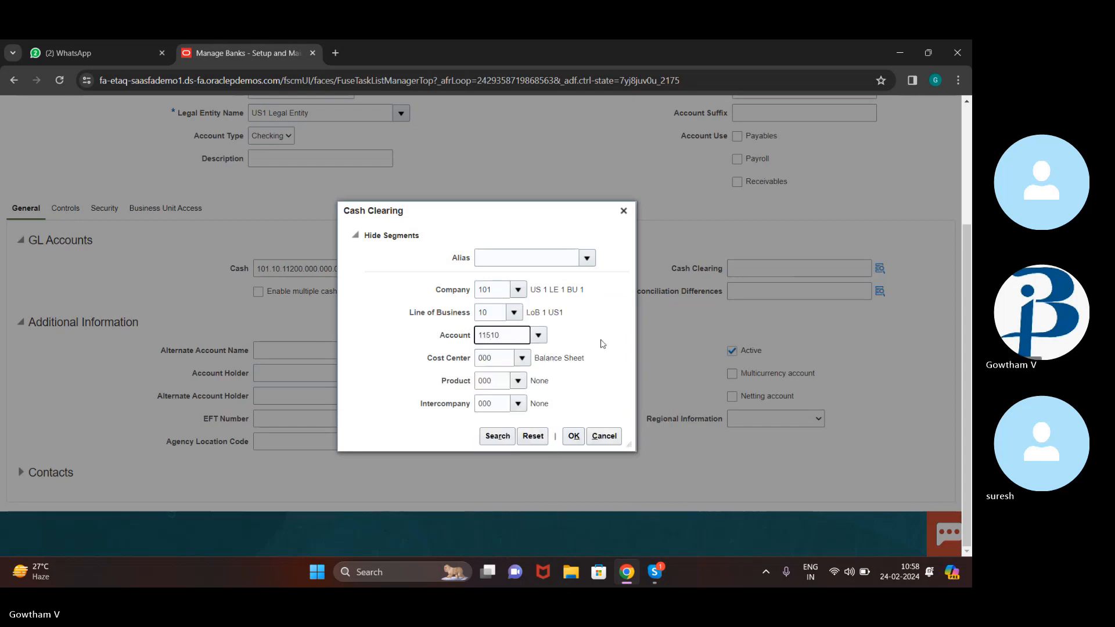
pyautogui.click(583, 442)
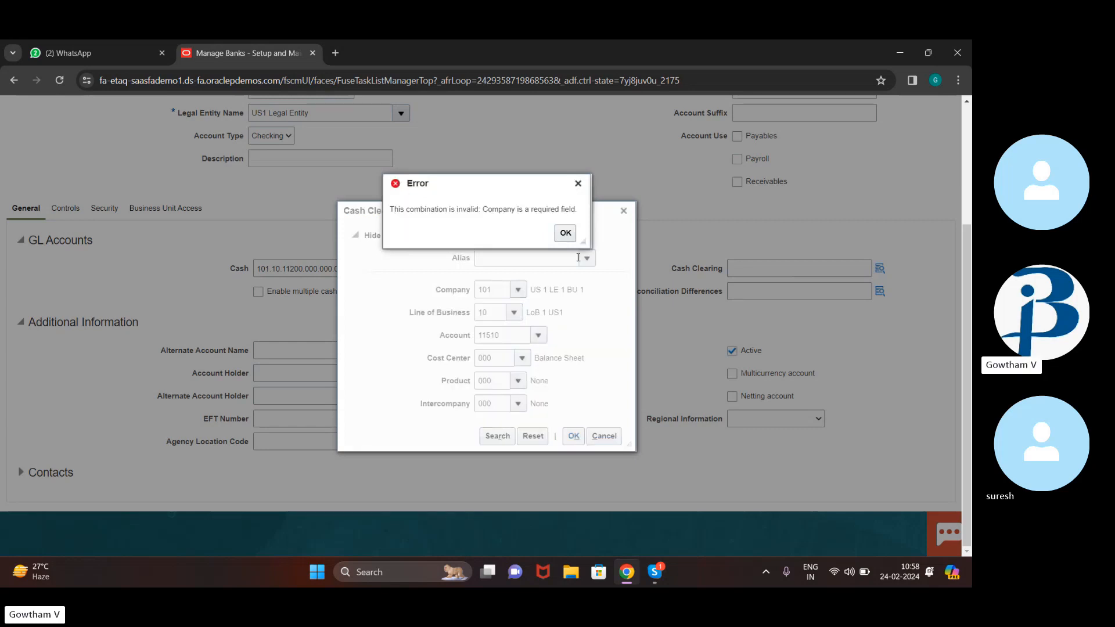
pyautogui.click(565, 233)
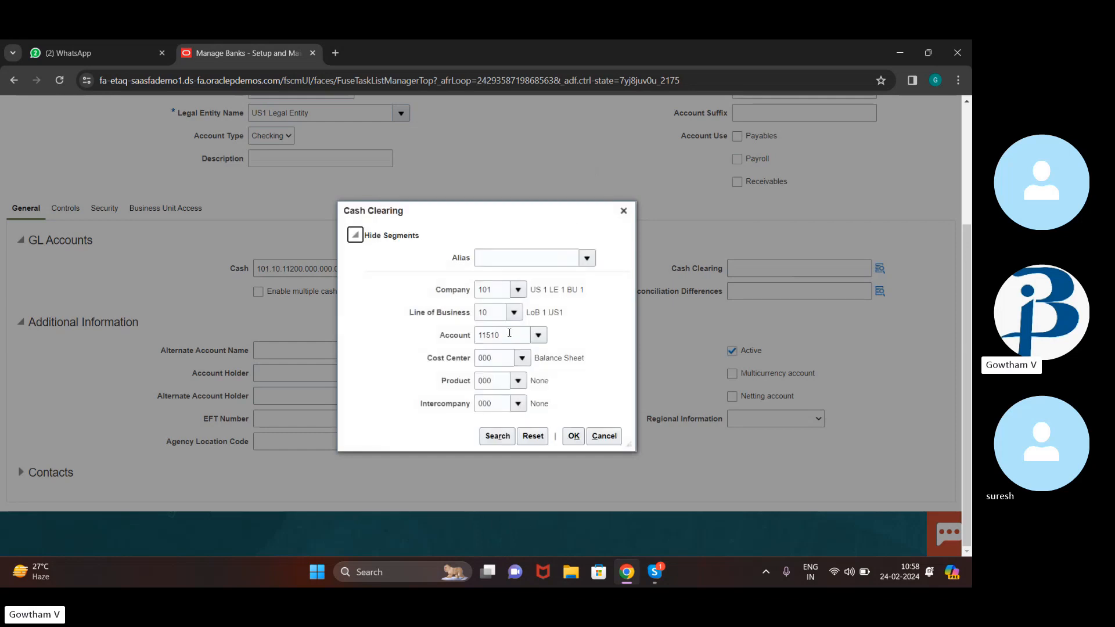
# - Change the Cash Clearing account segment to 11501 and confirm the combination
pyautogui.click(510, 333)
pyautogui.press('BackSpace')
pyautogui.write('01')
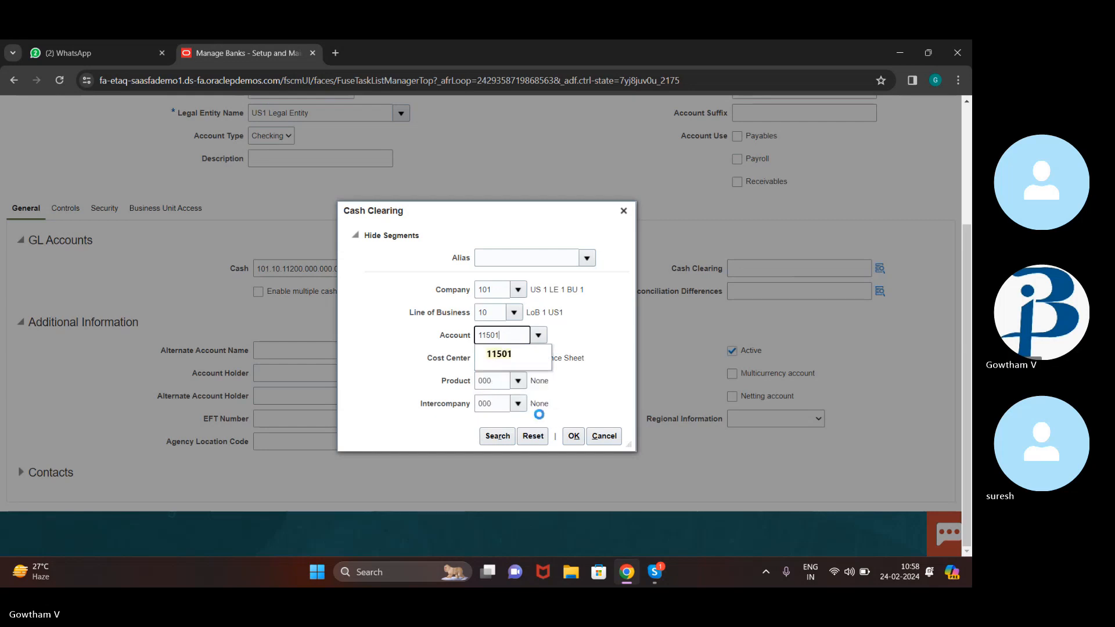
pyautogui.click(574, 436)
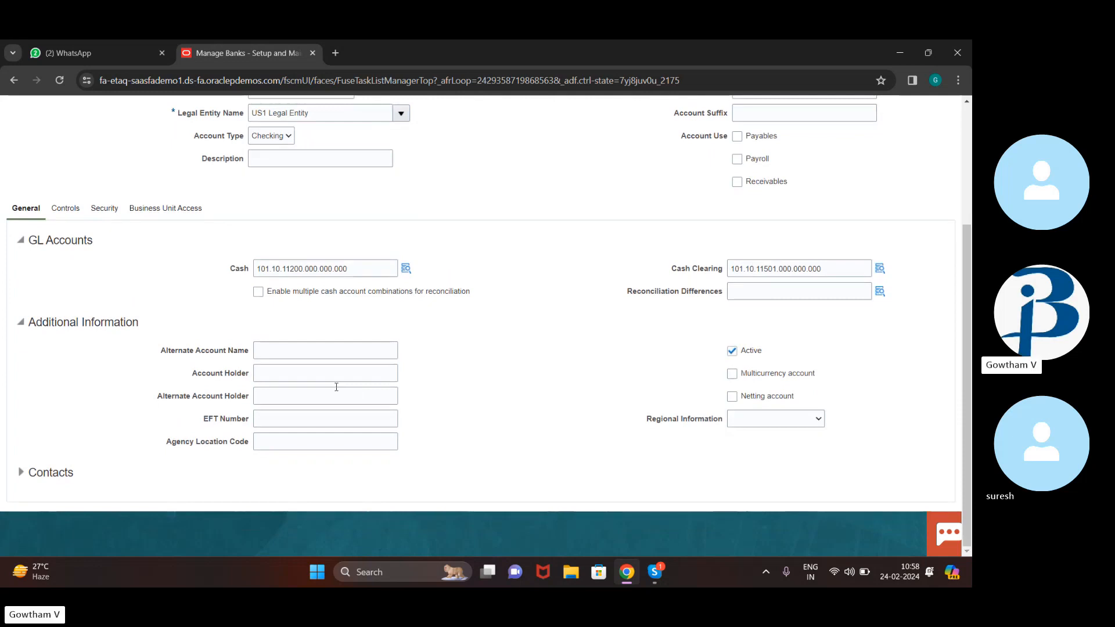
# - Review the bank account's contacts, business unit access, GL accounts and regional information options
pyautogui.click(18, 476)
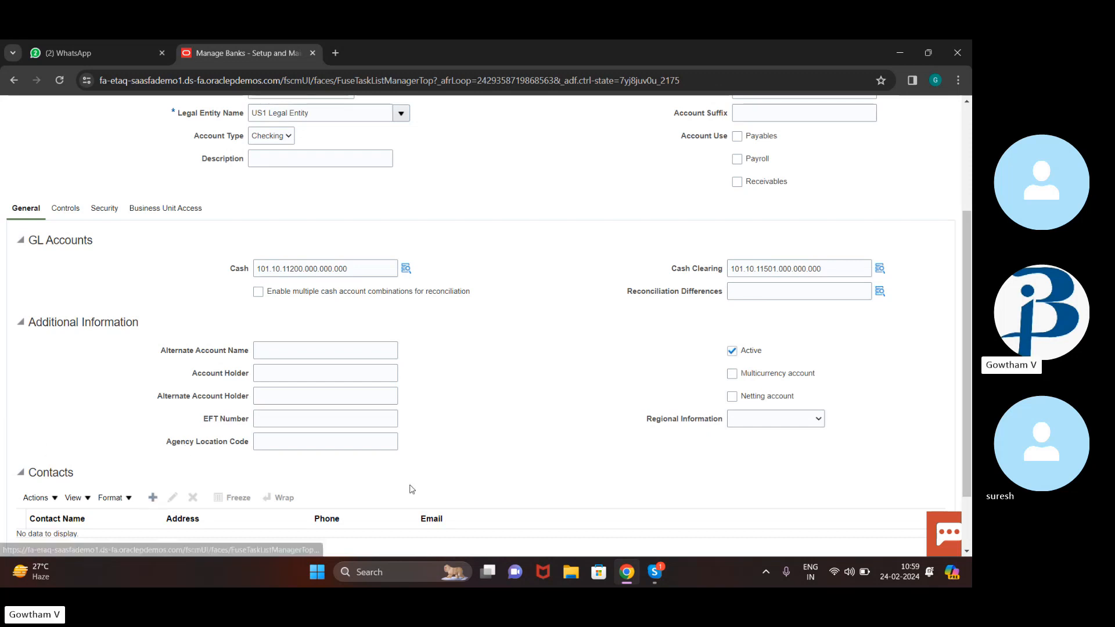
pyautogui.scroll(3, 415, 204)
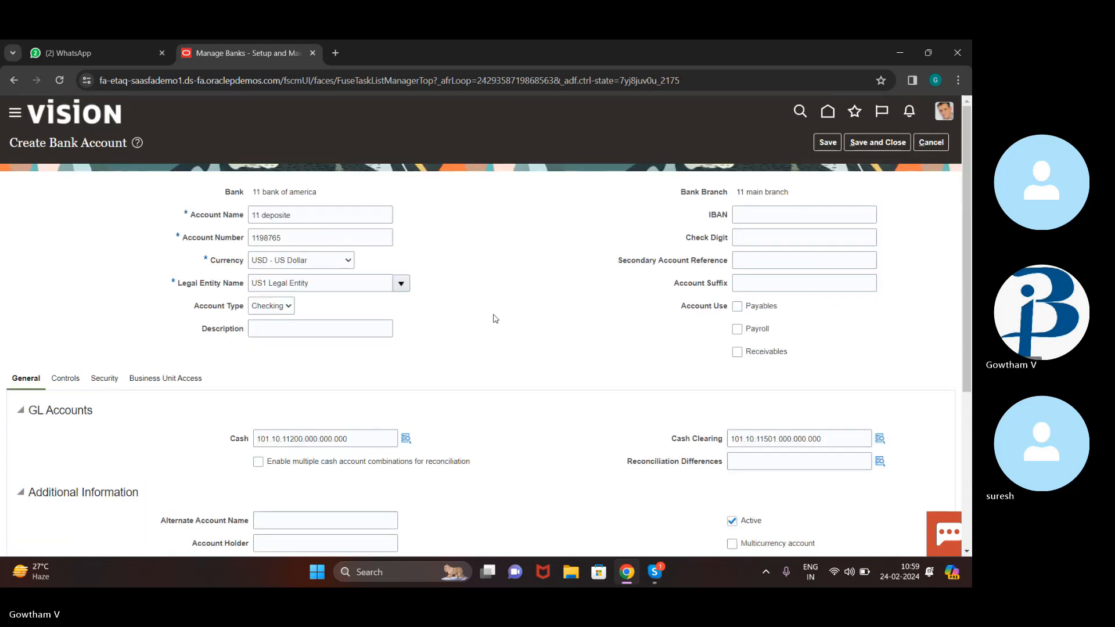
pyautogui.scroll(-3, 493, 319)
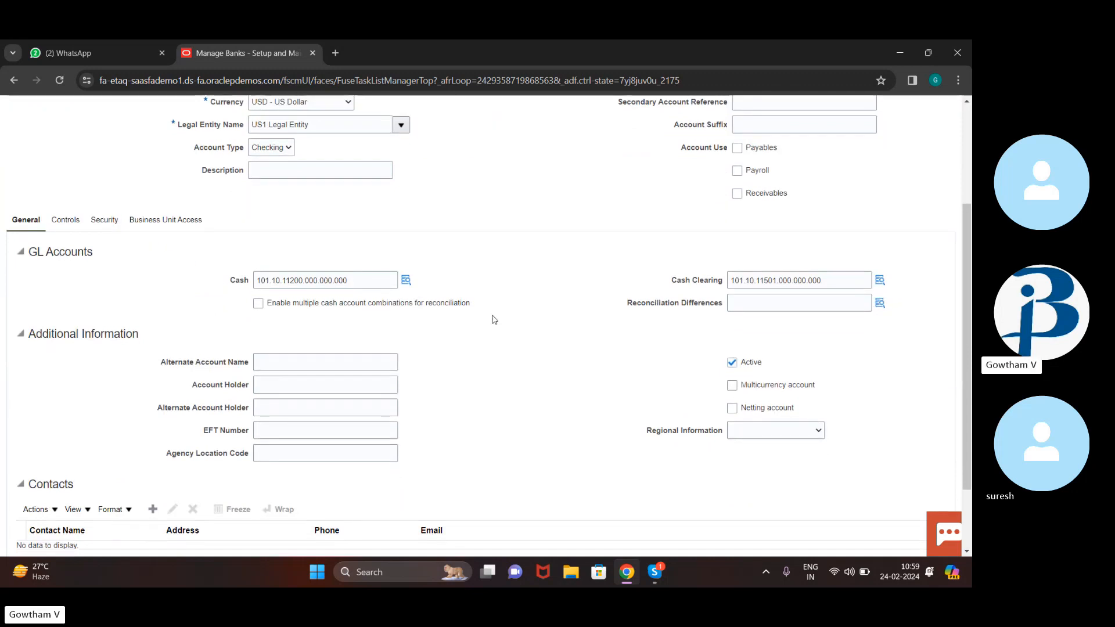
pyautogui.click(167, 221)
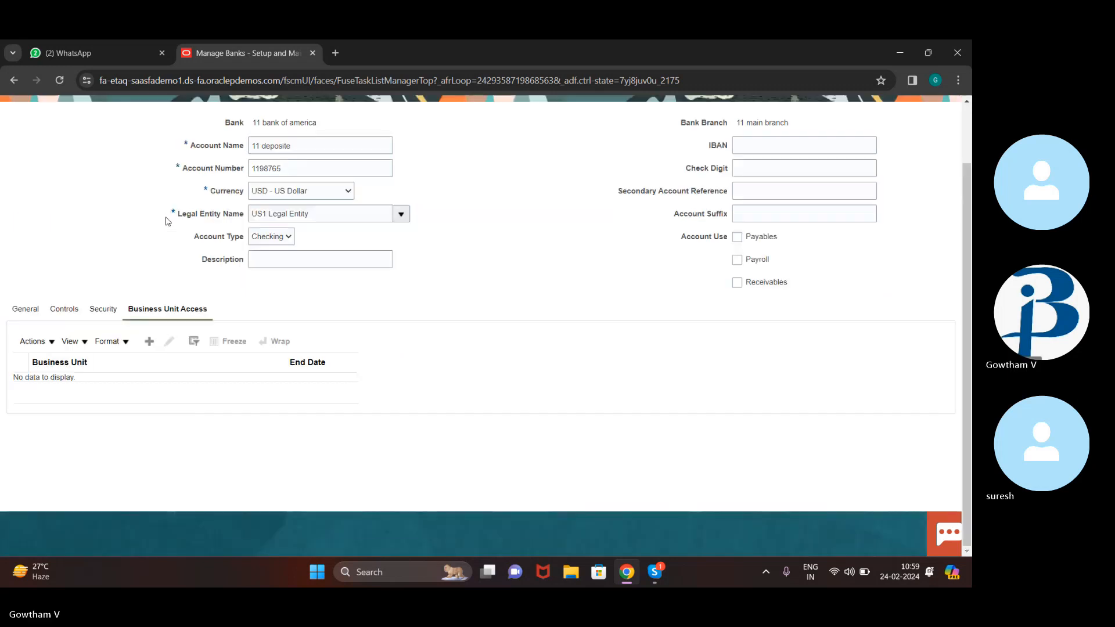
pyautogui.click(13, 312)
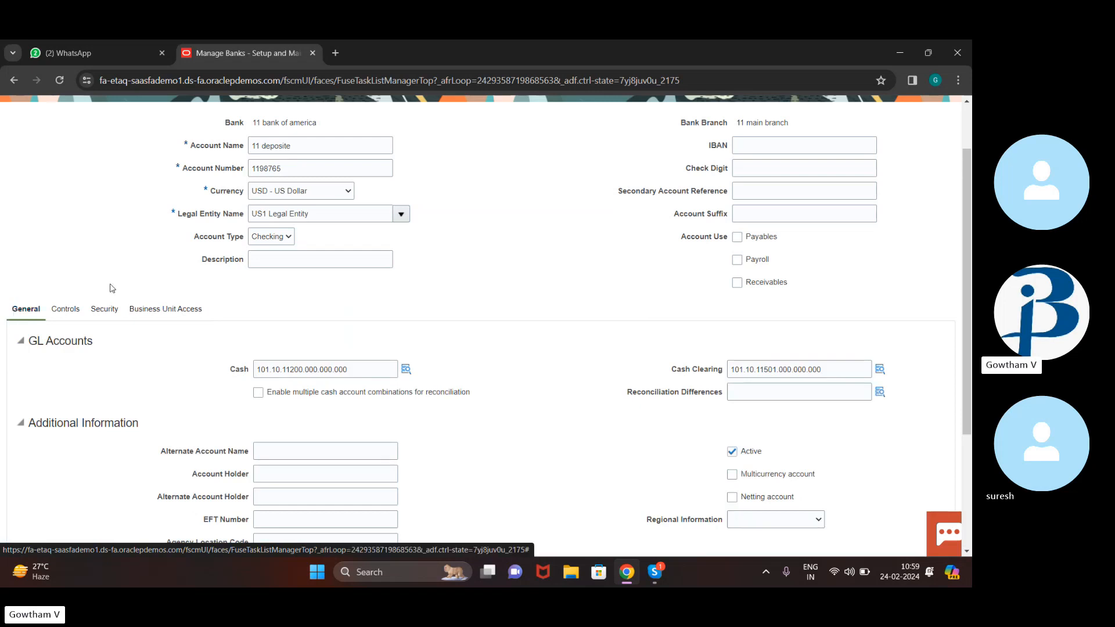
pyautogui.scroll(2, 114, 289)
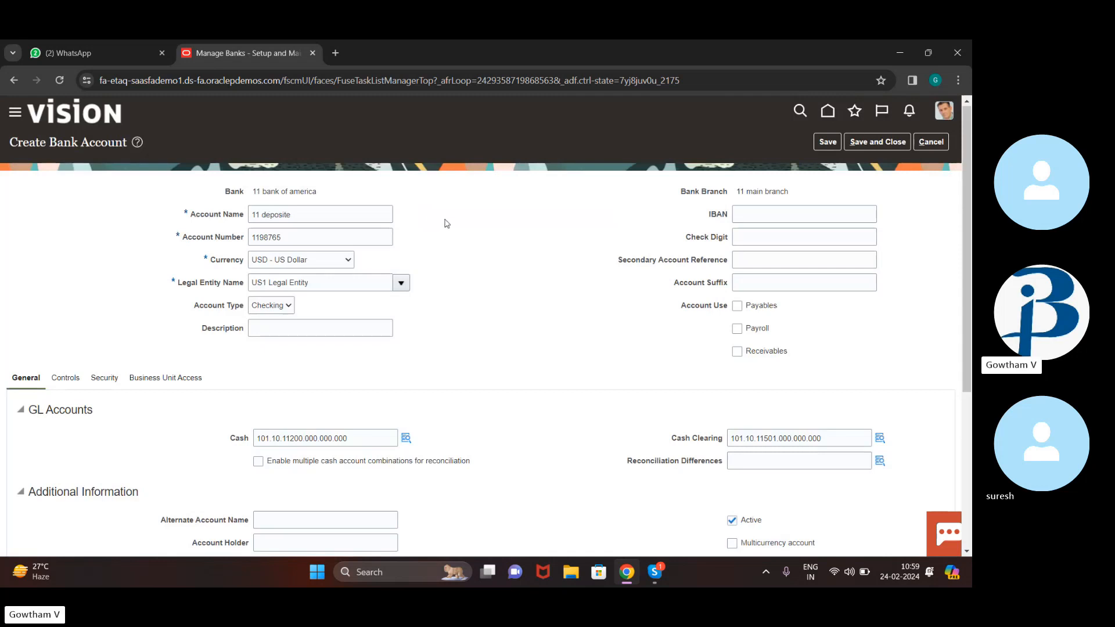
pyautogui.scroll(-2, 468, 326)
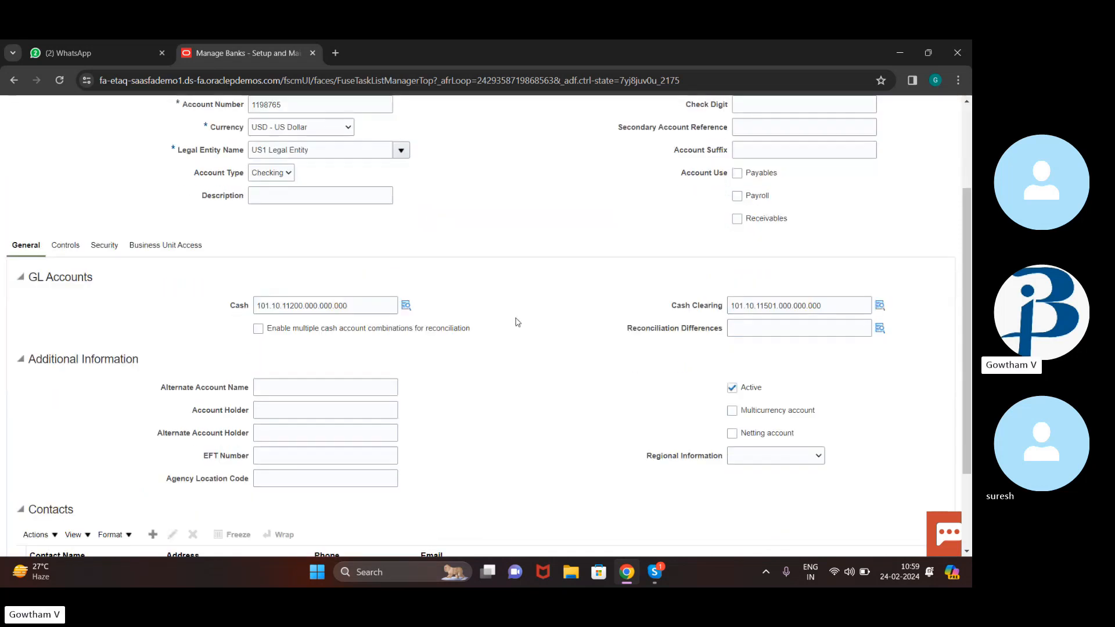
pyautogui.click(359, 305)
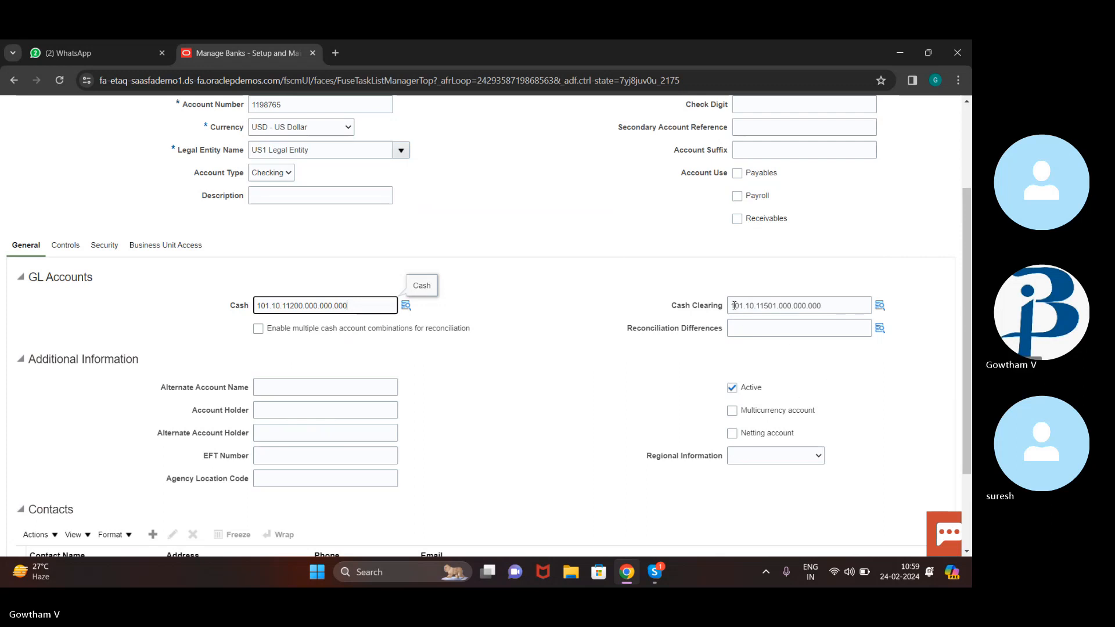
pyautogui.click(775, 304)
pyautogui.click(471, 469)
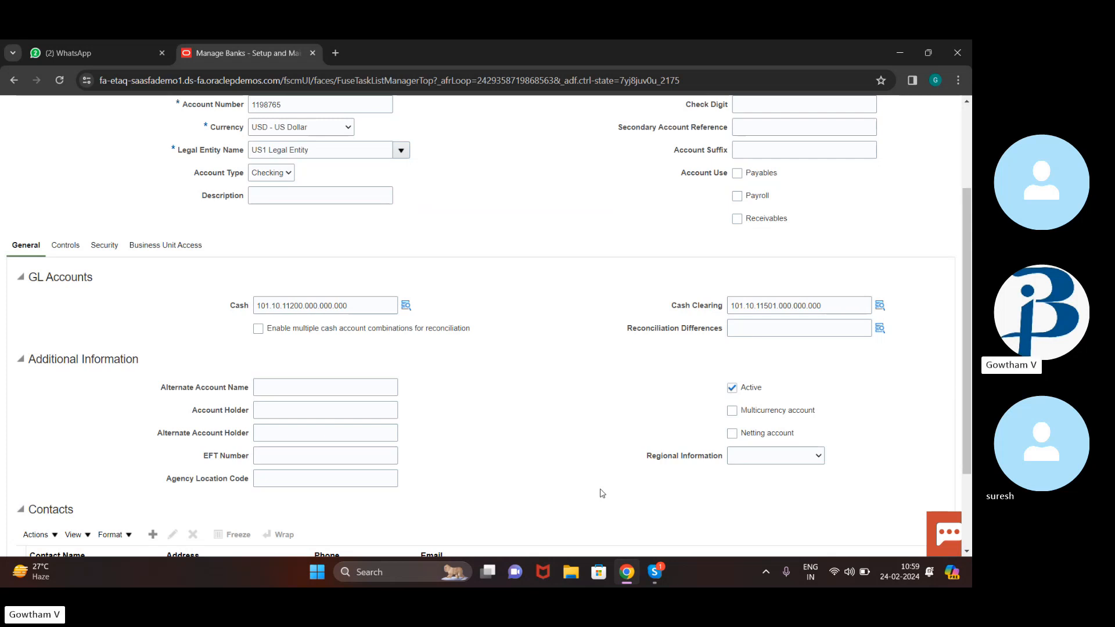
pyautogui.scroll(-2, 678, 385)
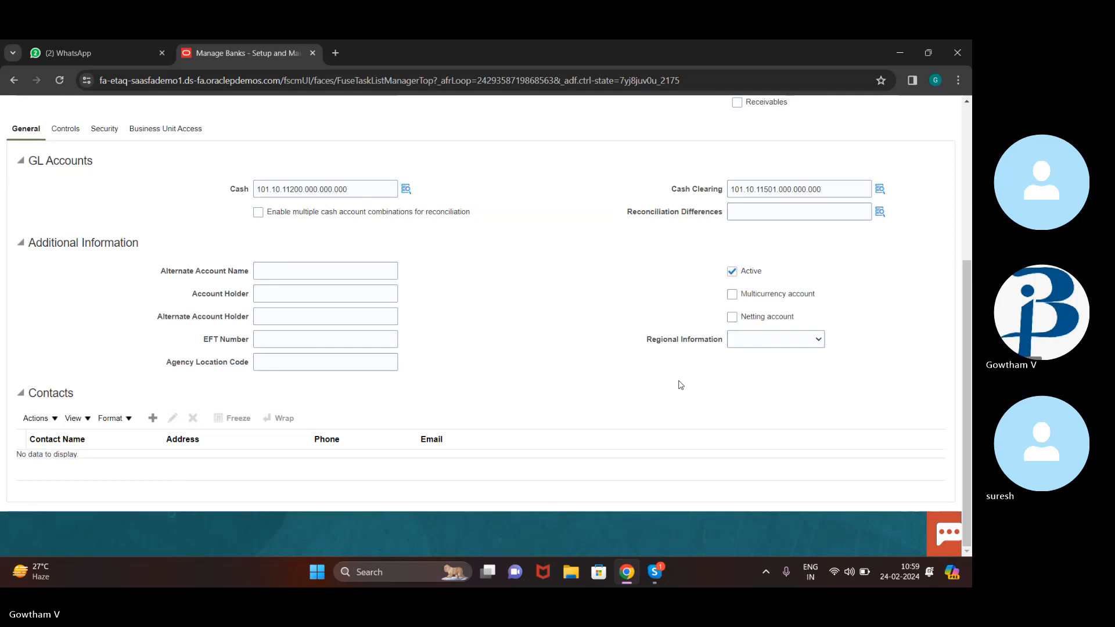
pyautogui.click(818, 339)
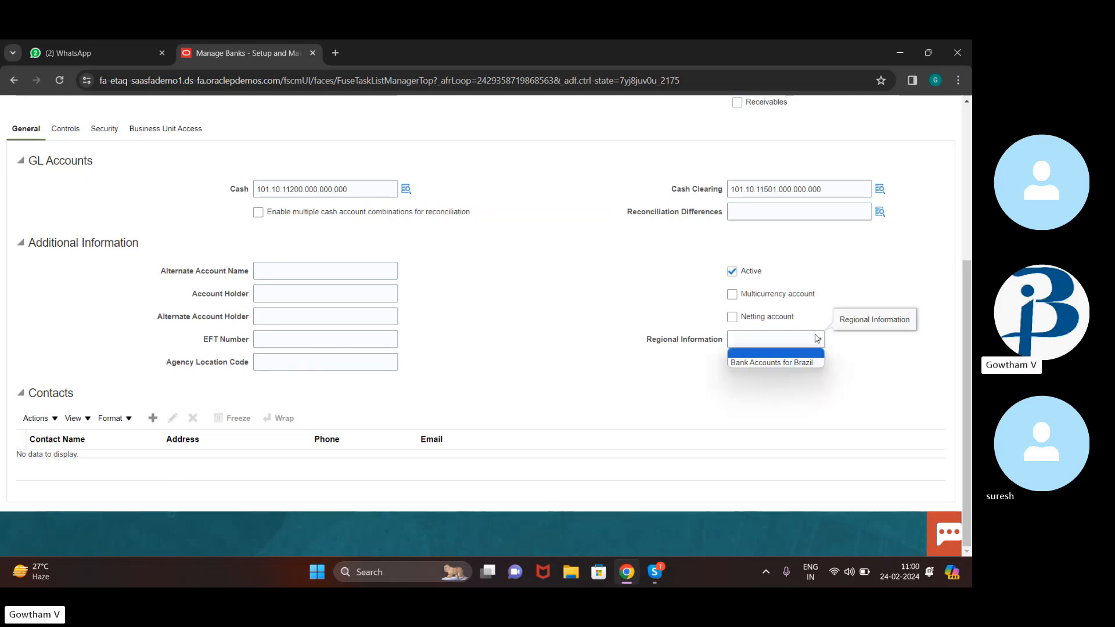
pyautogui.click(757, 435)
pyautogui.scroll(1, 498, 334)
pyautogui.scroll(3, 498, 334)
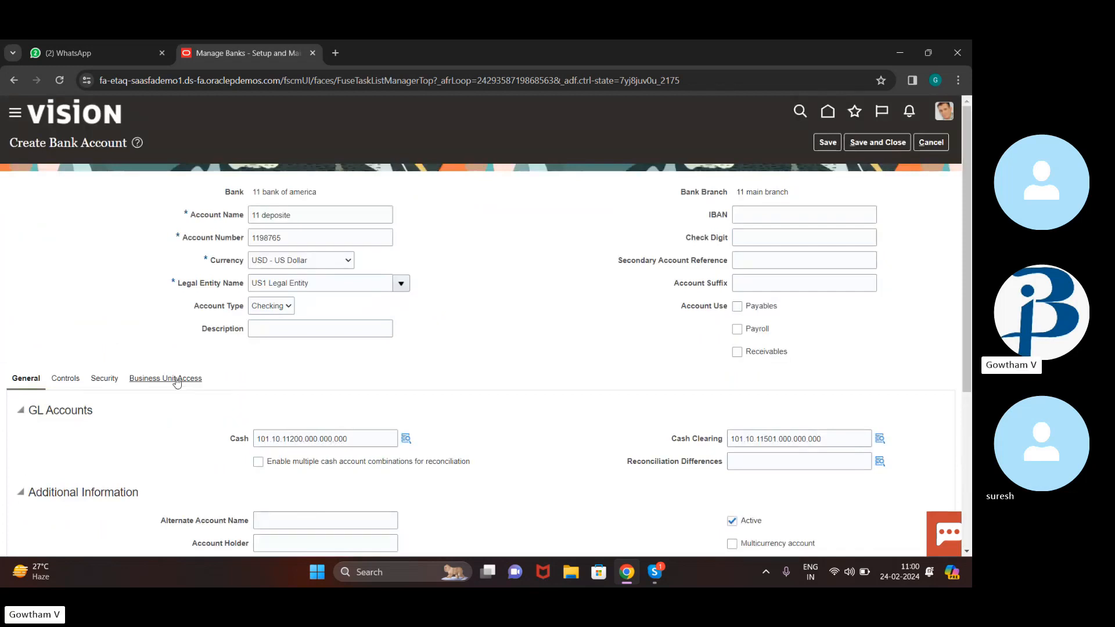
# - Give US1 Business Unit access to the bank account, save and close the account, and acknowledge the message
pyautogui.click(178, 380)
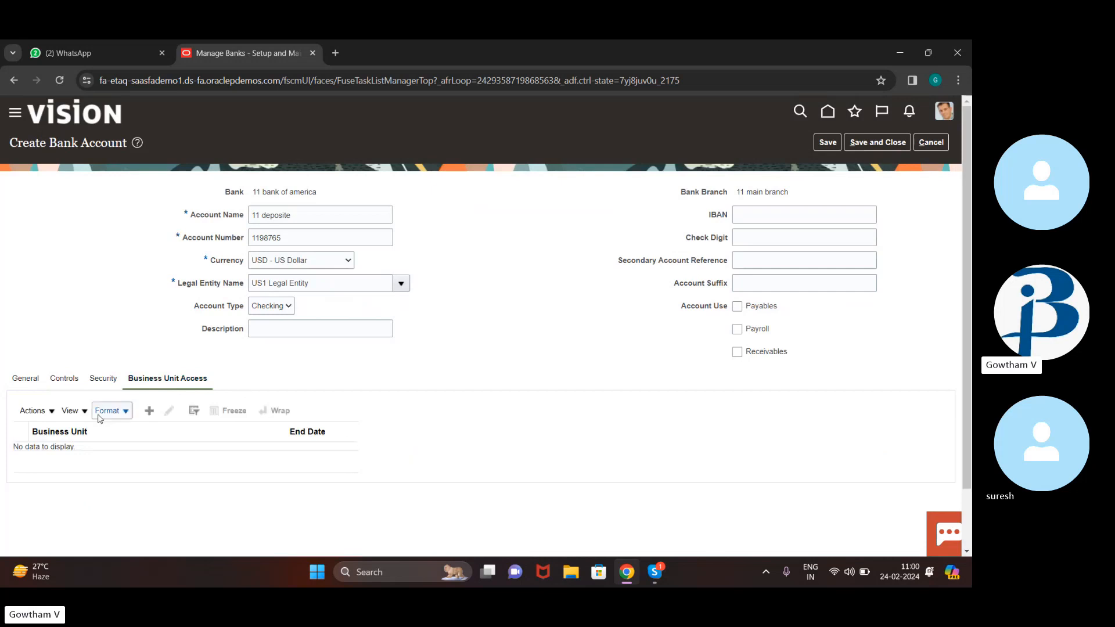
pyautogui.click(150, 413)
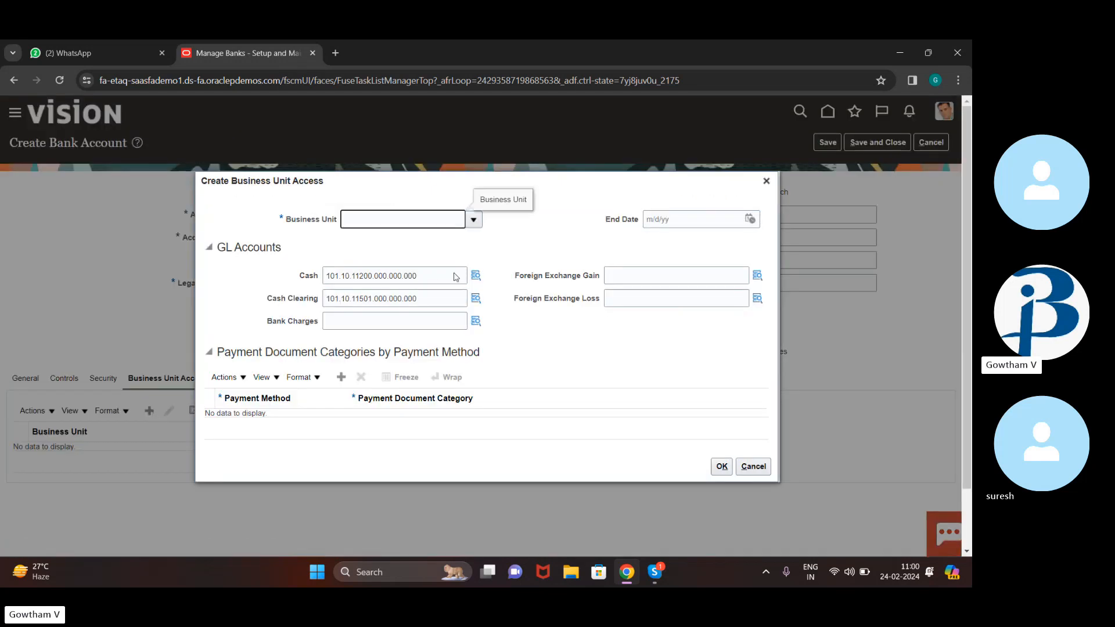
pyautogui.click(474, 221)
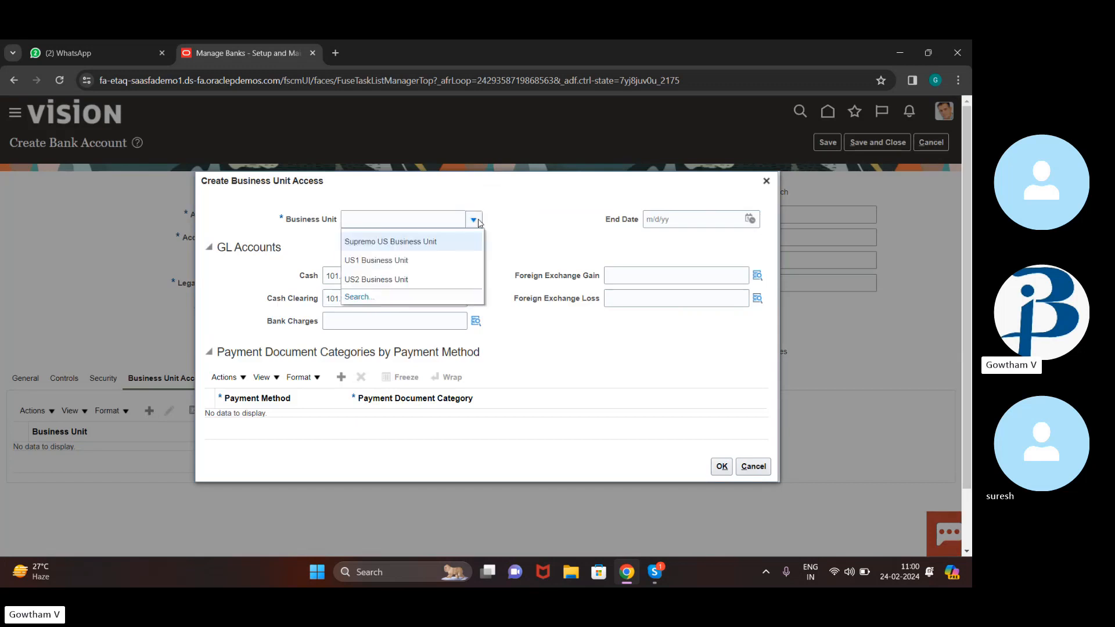
pyautogui.click(433, 261)
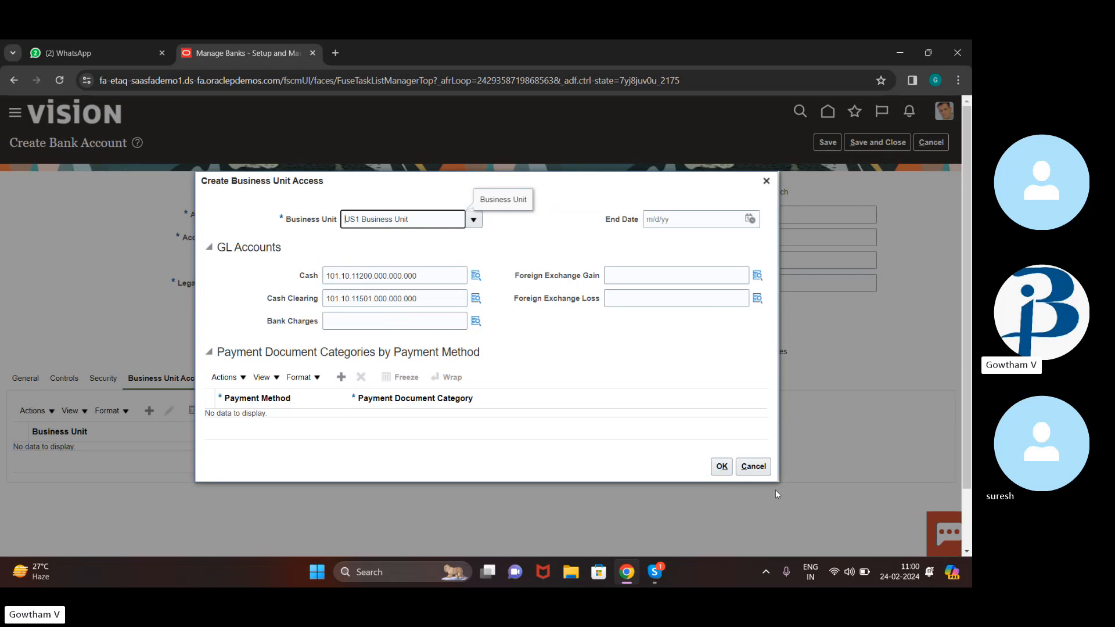
pyautogui.click(719, 468)
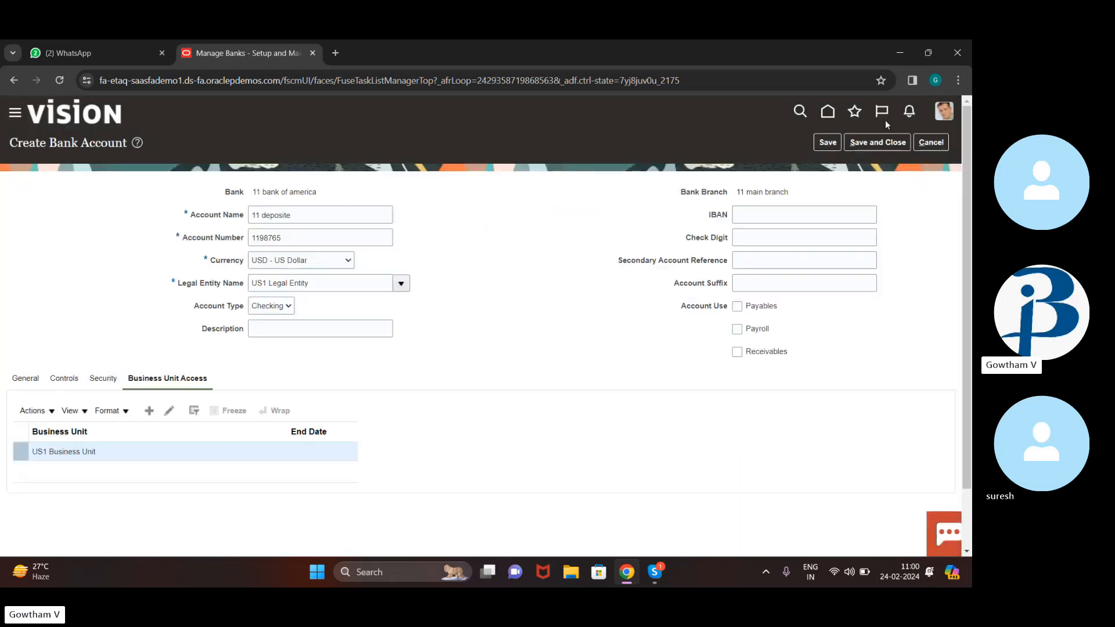
pyautogui.click(869, 141)
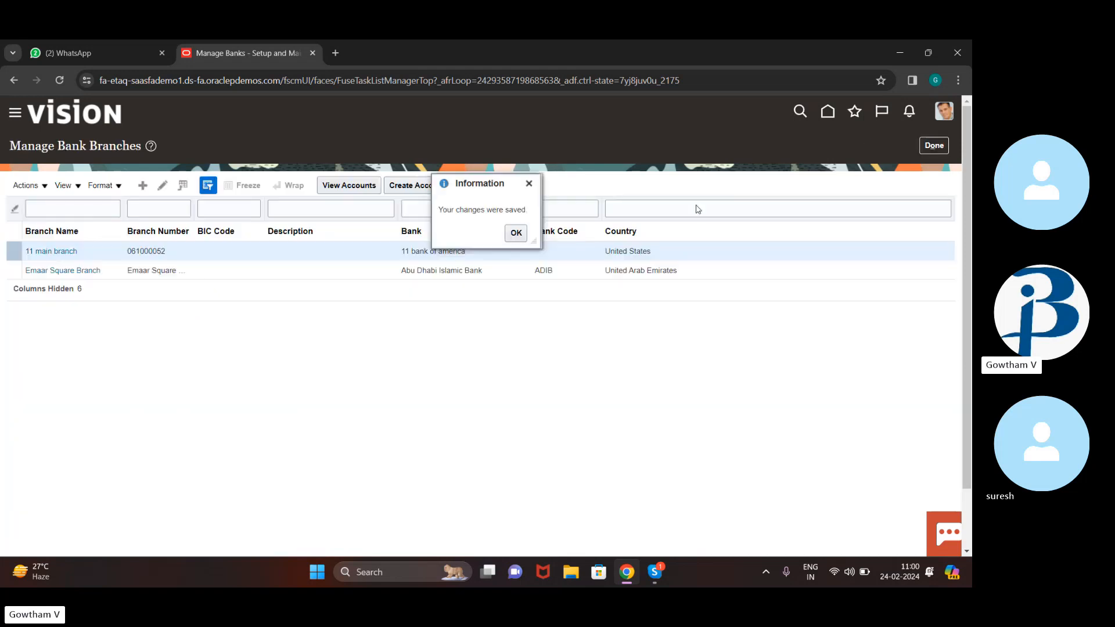
pyautogui.click(517, 234)
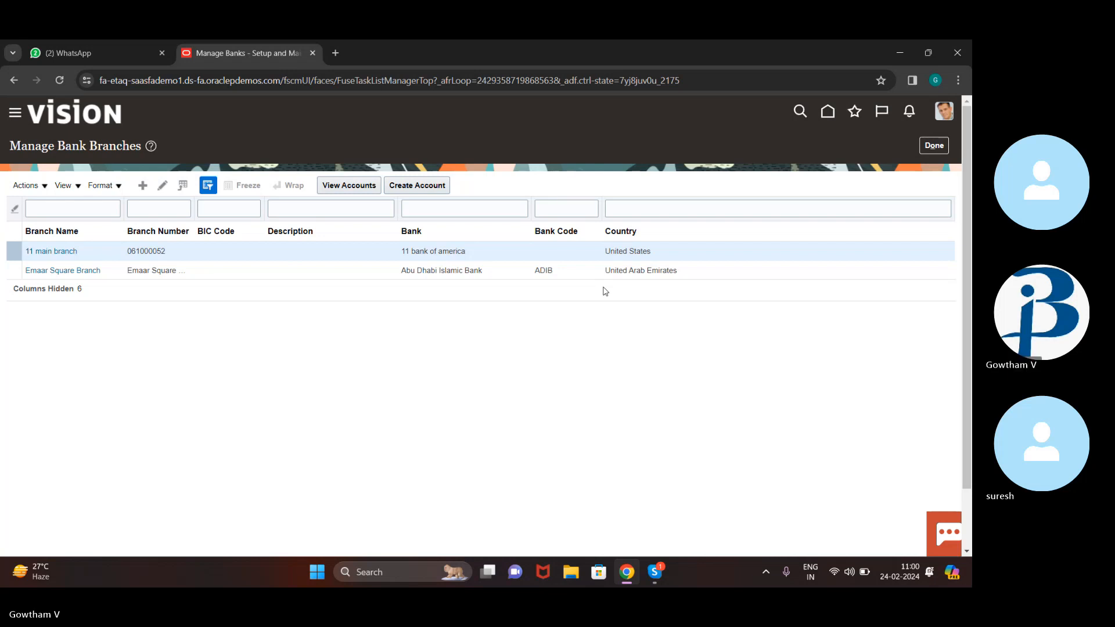
# - Switch to the Skype call window
pyautogui.click(655, 573)
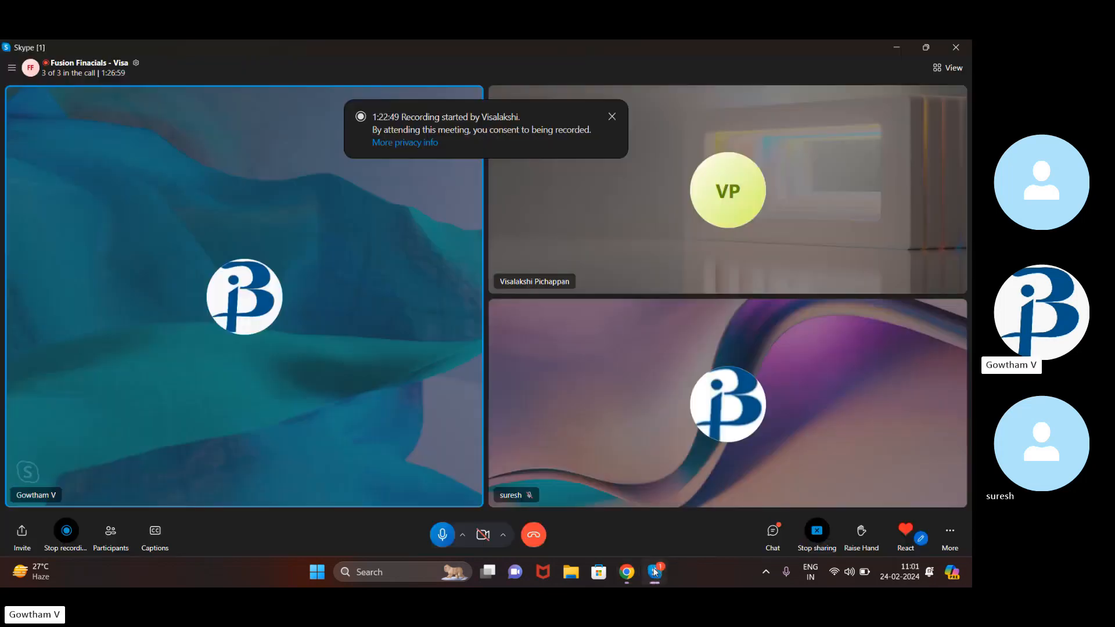